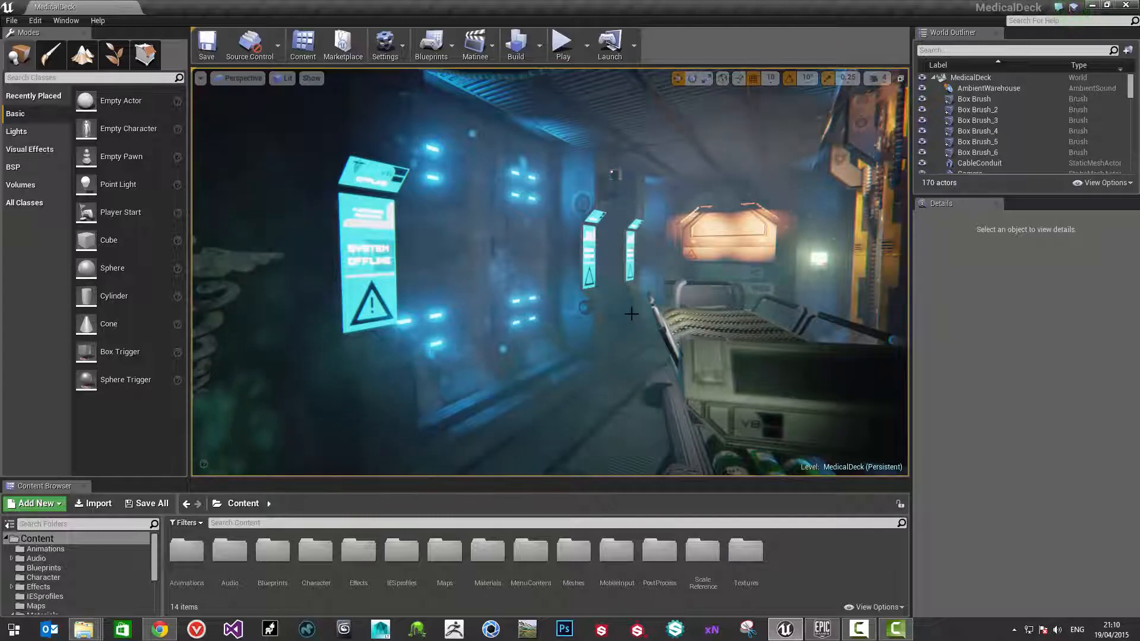
Open the General_Master_Mat material from the MasterMaterials folder to view its node graph
{"action": "right_click_drag", "start_coordinate": [630, 333], "coordinate": [635, 374]}
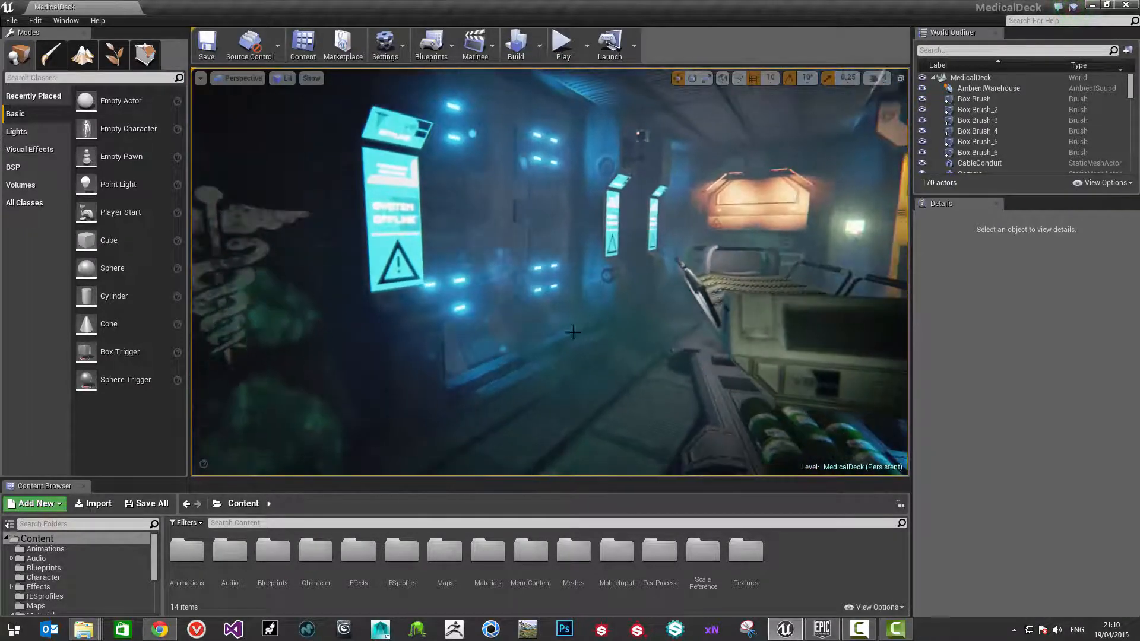
{"action": "mouse_move", "coordinate": [574, 331]}
{"action": "right_mouse_down"}
{"action": "mouse_move", "coordinate": [588, 284]}
{"action": "mouse_move", "coordinate": [585, 320]}
{"action": "mouse_move", "coordinate": [572, 322]}
{"action": "right_mouse_up"}
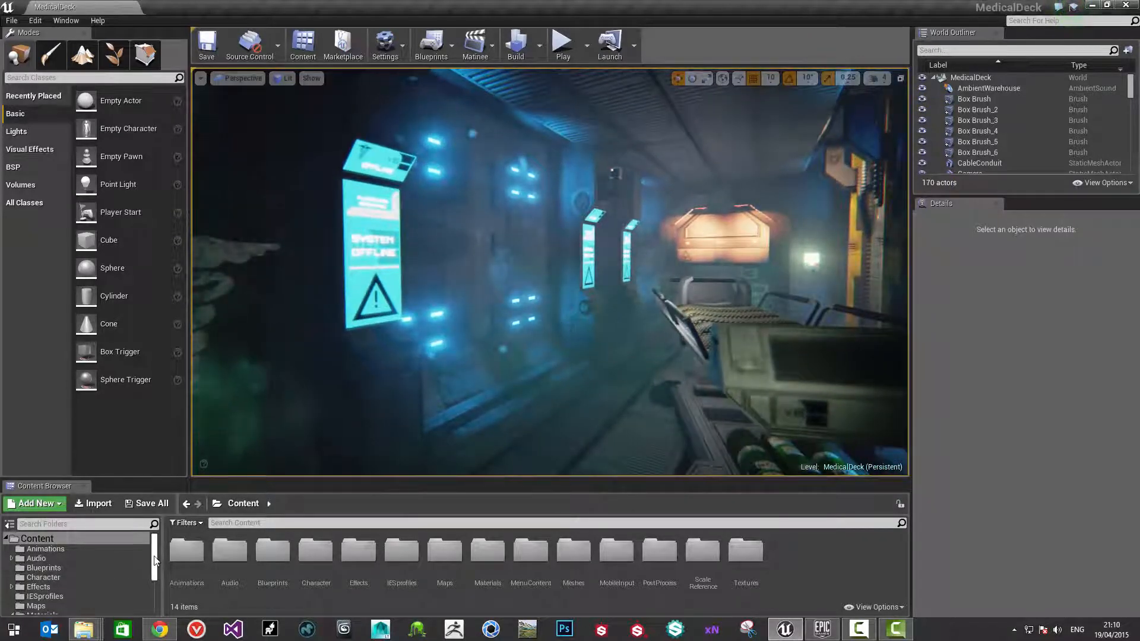
{"action": "left_click_drag", "start_coordinate": [154, 560], "coordinate": [155, 579]}
{"action": "left_click", "coordinate": [79, 580]}
{"action": "double_click", "coordinate": [184, 549]}
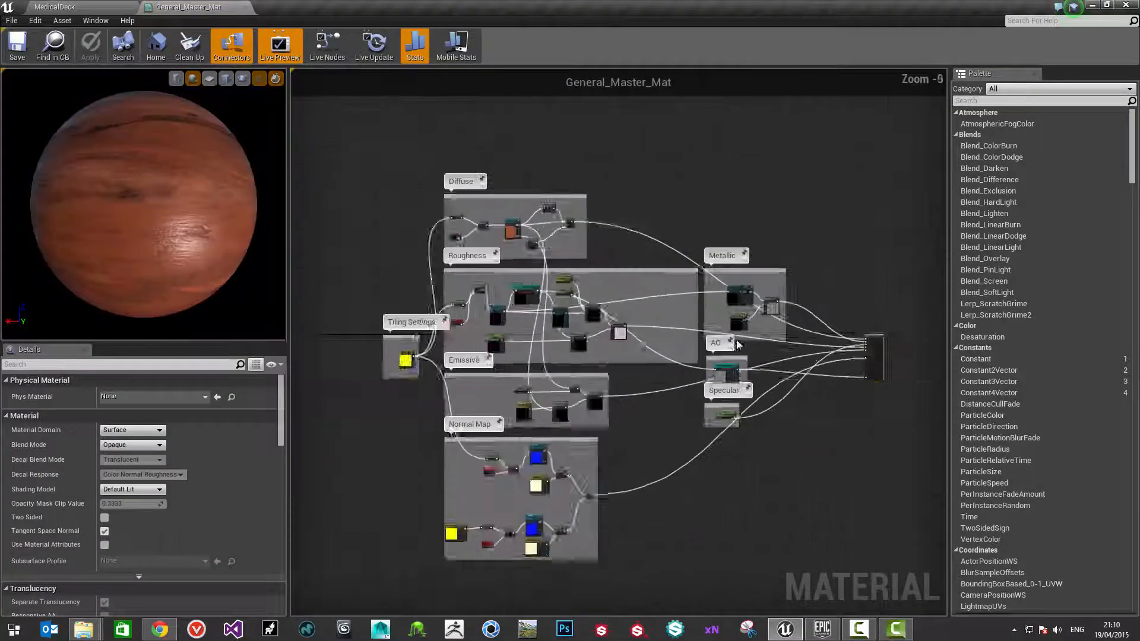
{"action": "scroll", "coordinate": [664, 303], "scroll_direction": "up", "scroll_amount": 1}
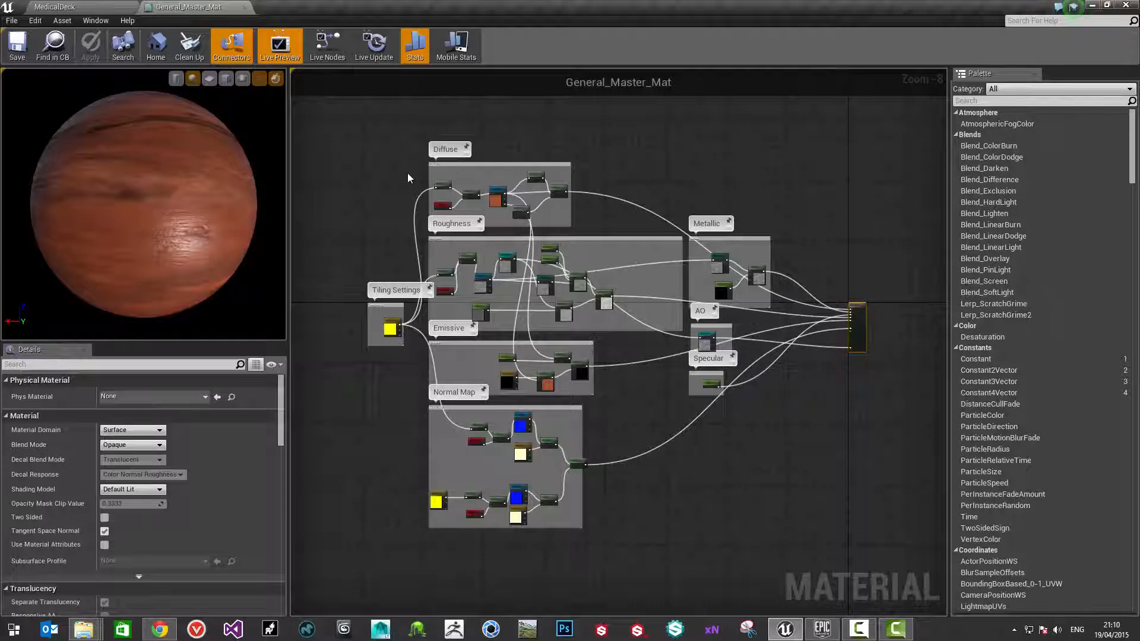
Return to the MedicalDeck level and open the WallPanel1_MatInst material instance from the Materials folder
{"action": "left_click", "coordinate": [55, 7]}
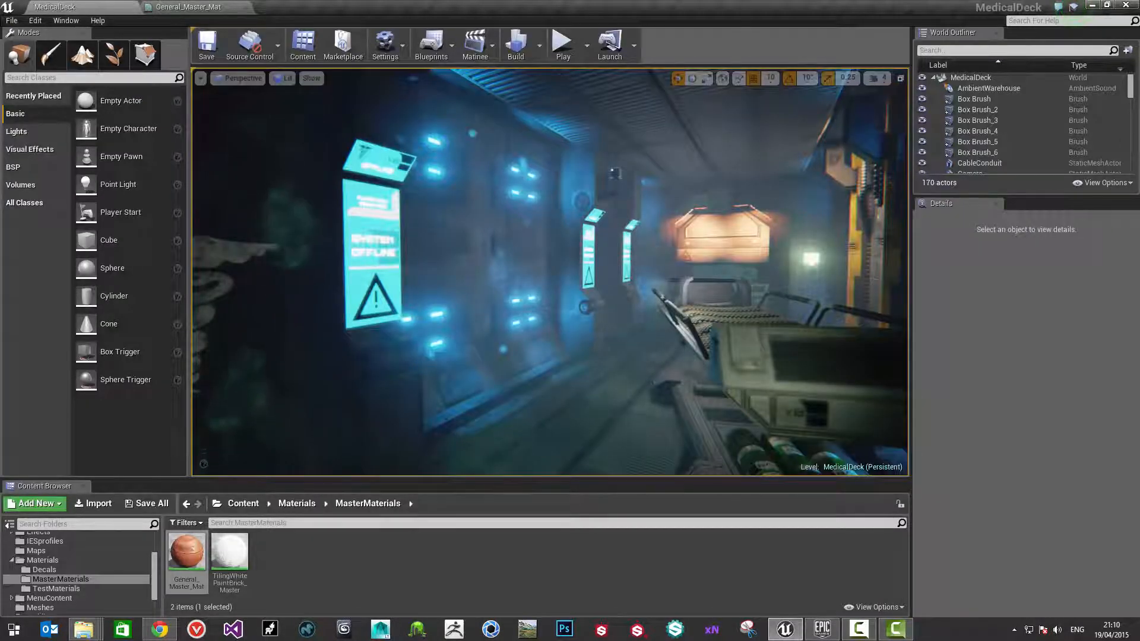
{"action": "left_click", "coordinate": [62, 559]}
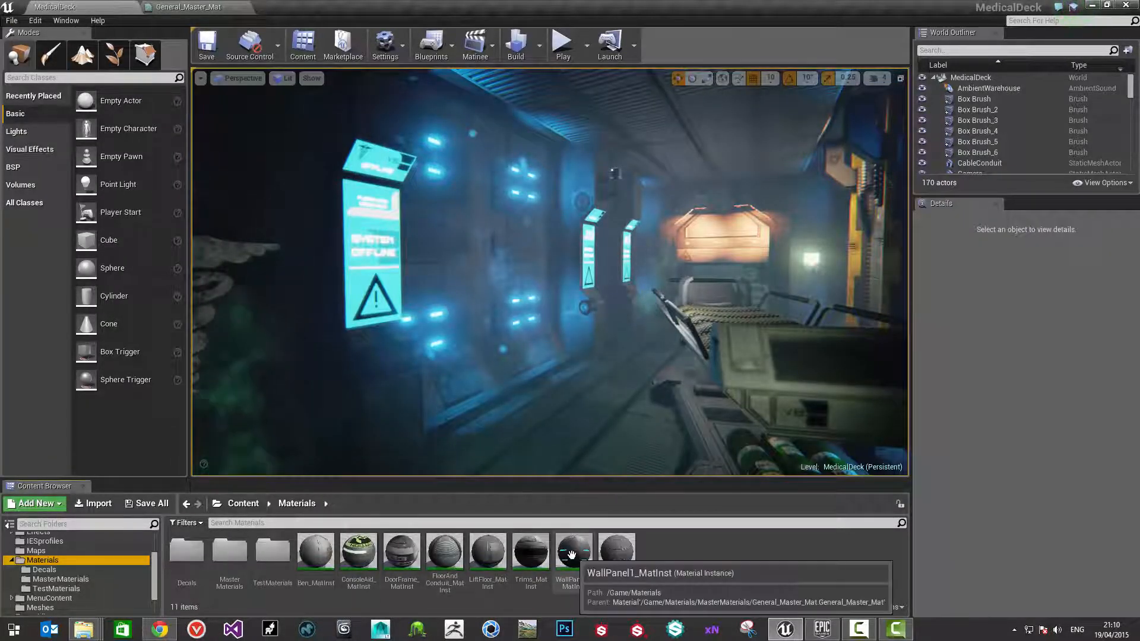
{"action": "double_click", "coordinate": [572, 556]}
Examine the wall panel material on the preview cube from several angles and distances
{"action": "left_click_drag", "start_coordinate": [547, 391], "coordinate": [648, 401]}
{"action": "right_click_drag", "start_coordinate": [647, 401], "coordinate": [648, 463]}
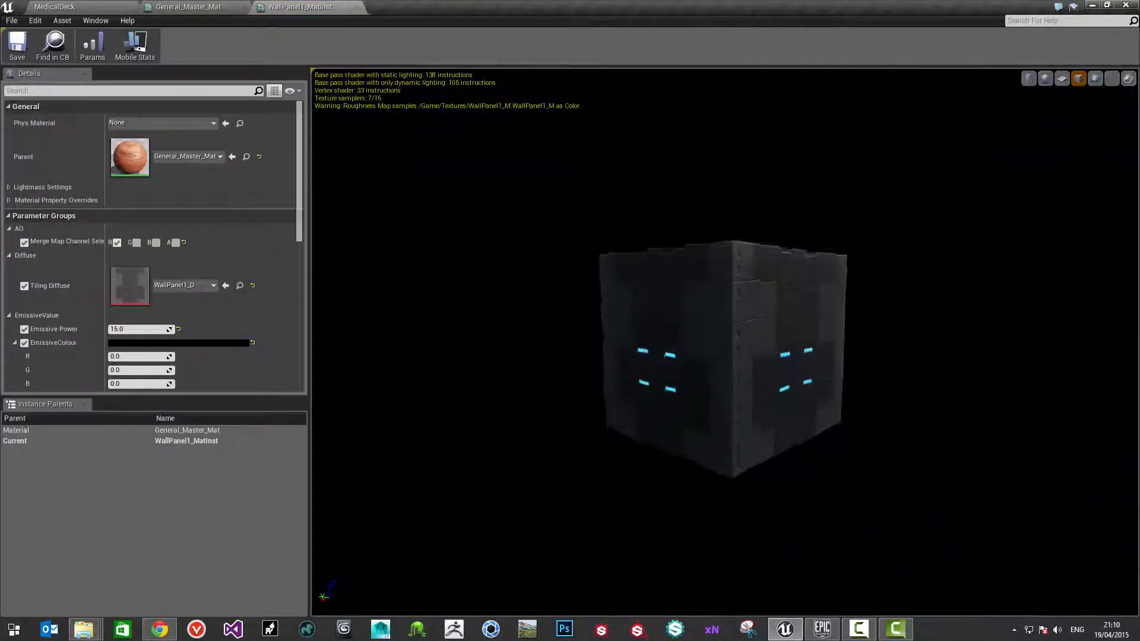
{"action": "left_click_drag", "start_coordinate": [647, 464], "coordinate": [633, 446]}
{"action": "right_click_drag", "start_coordinate": [632, 445], "coordinate": [632, 380]}
{"action": "left_click_drag", "start_coordinate": [633, 380], "coordinate": [599, 371]}
{"action": "right_click_drag", "start_coordinate": [599, 371], "coordinate": [655, 383]}
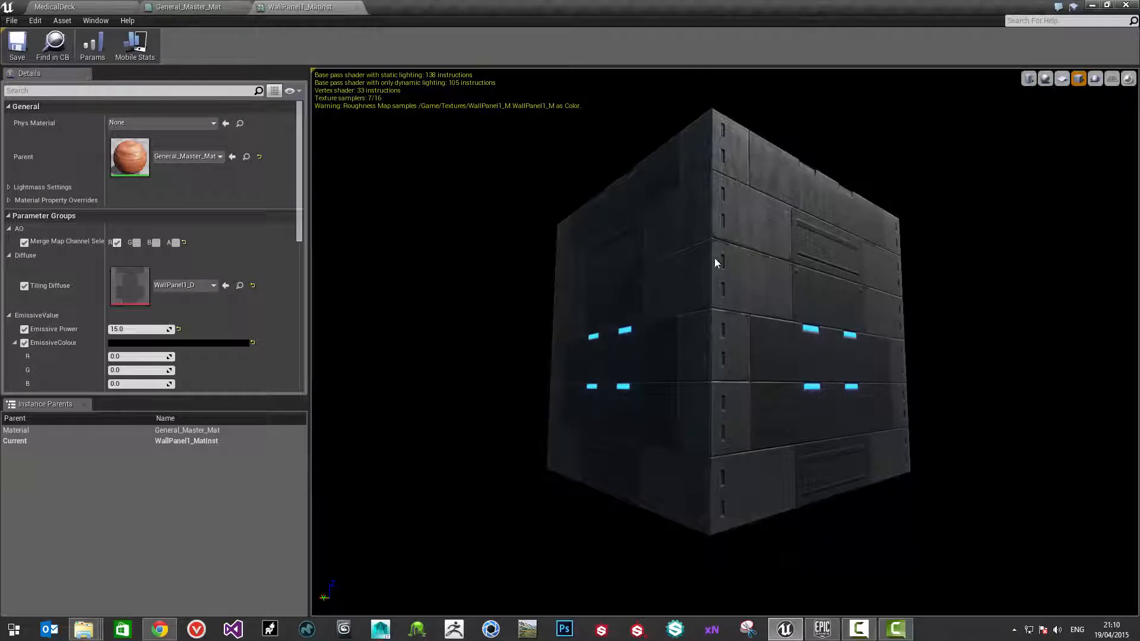
{"action": "mouse_move", "coordinate": [718, 265]}
{"action": "left_mouse_down"}
{"action": "mouse_move", "coordinate": [732, 296]}
{"action": "mouse_move", "coordinate": [730, 278]}
{"action": "left_mouse_up"}
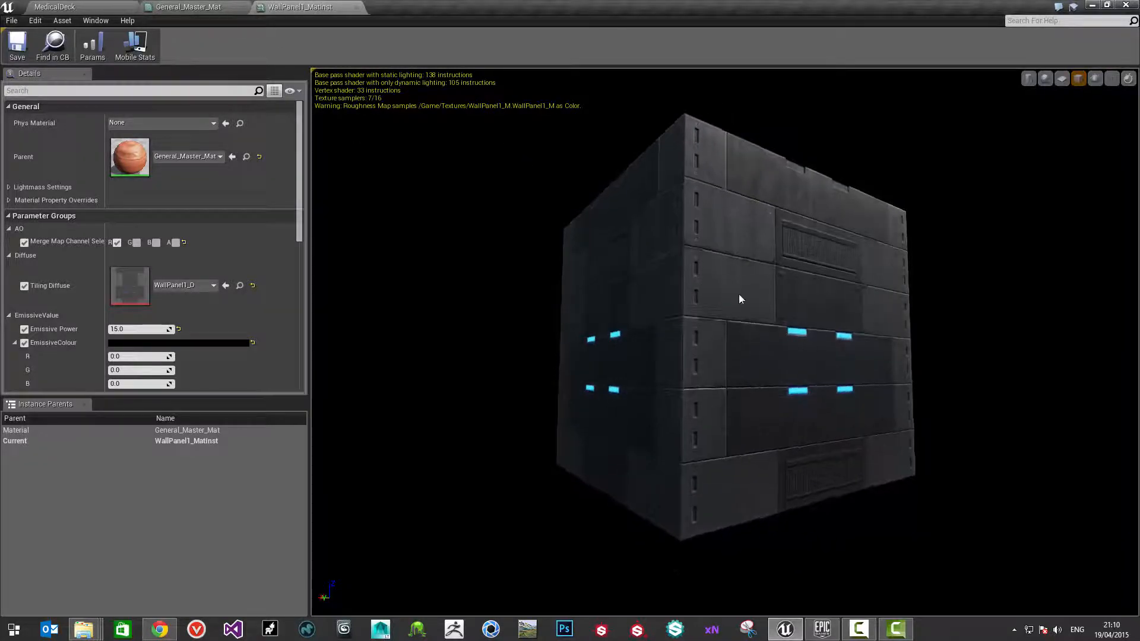
{"action": "right_click_drag", "start_coordinate": [738, 296], "coordinate": [739, 272]}
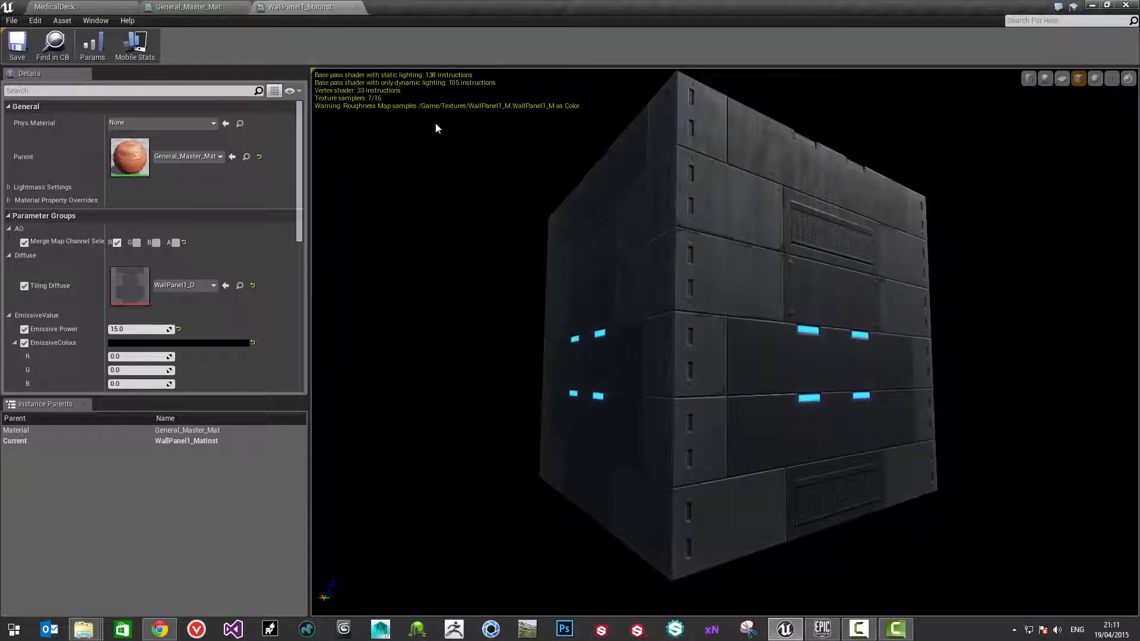
{"action": "left_click_drag", "start_coordinate": [701, 267], "coordinate": [600, 257]}
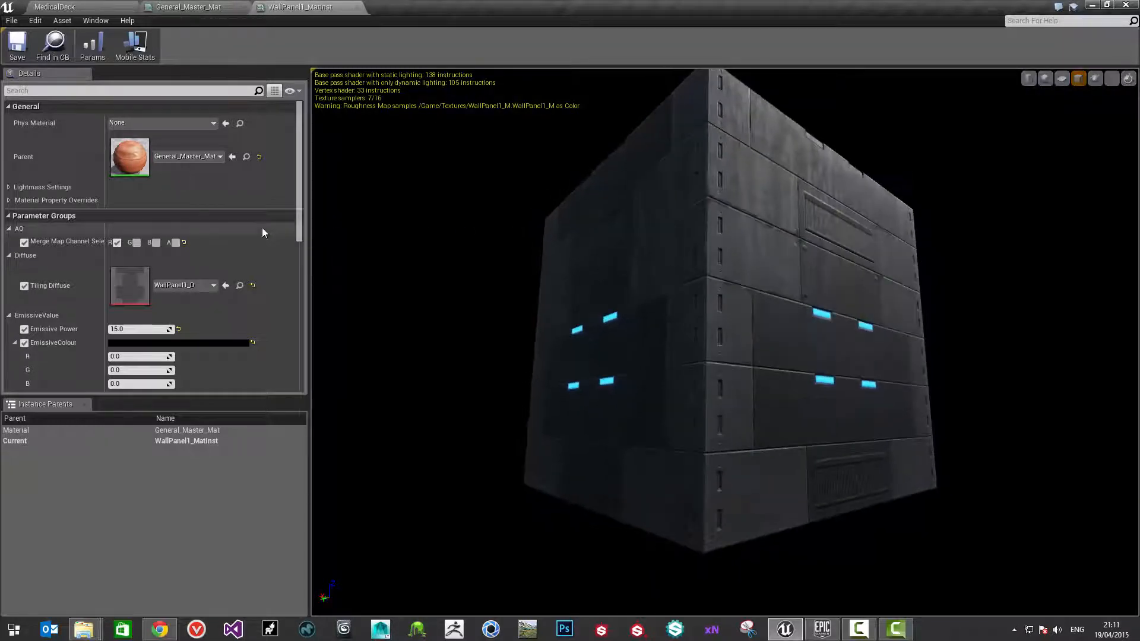
{"action": "left_click_drag", "start_coordinate": [735, 231], "coordinate": [808, 232]}
Compare the wall panels in the MedicalDeck level with the General_Master_Mat graph and the WallPanel1_MatInst preview cube
{"action": "left_click", "coordinate": [55, 7]}
{"action": "mouse_move", "coordinate": [225, 142]}
{"action": "right_mouse_down"}
{"action": "mouse_move", "coordinate": [235, 131]}
{"action": "mouse_move", "coordinate": [226, 132]}
{"action": "right_mouse_up"}
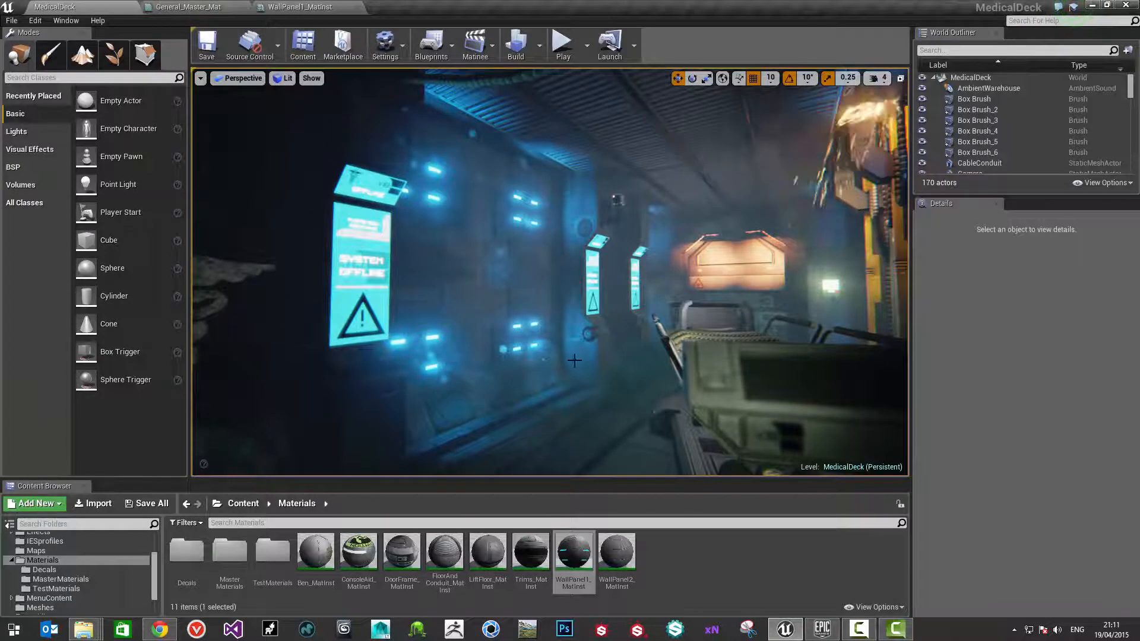
{"action": "left_click", "coordinate": [186, 6]}
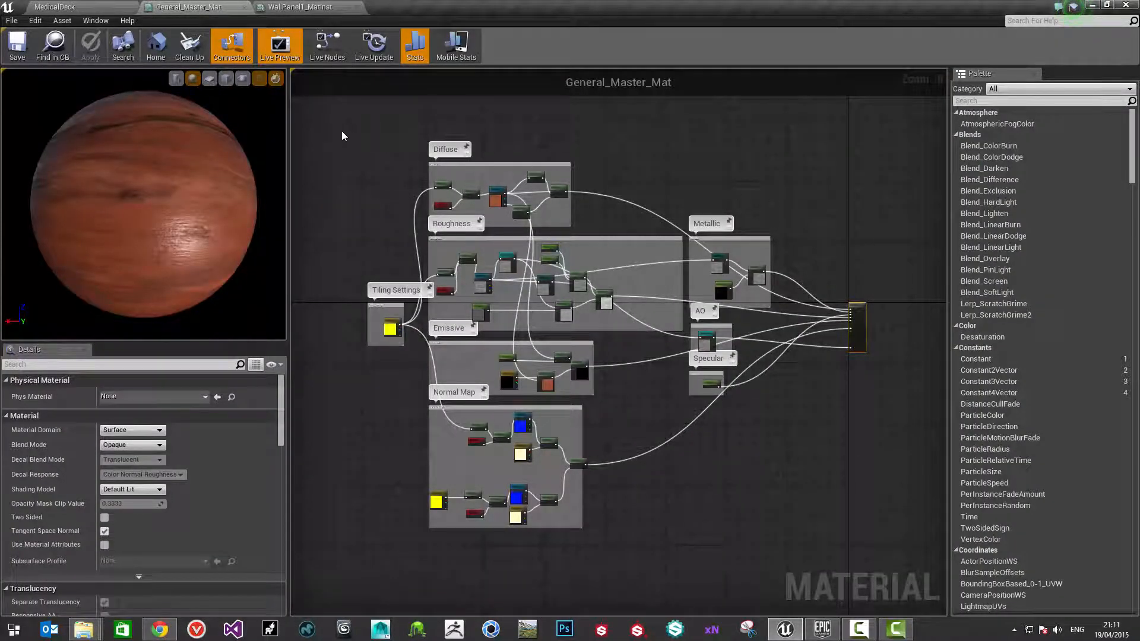
{"action": "left_click", "coordinate": [317, 9]}
{"action": "left_click_drag", "start_coordinate": [799, 255], "coordinate": [713, 257]}
{"action": "left_click", "coordinate": [53, 6]}
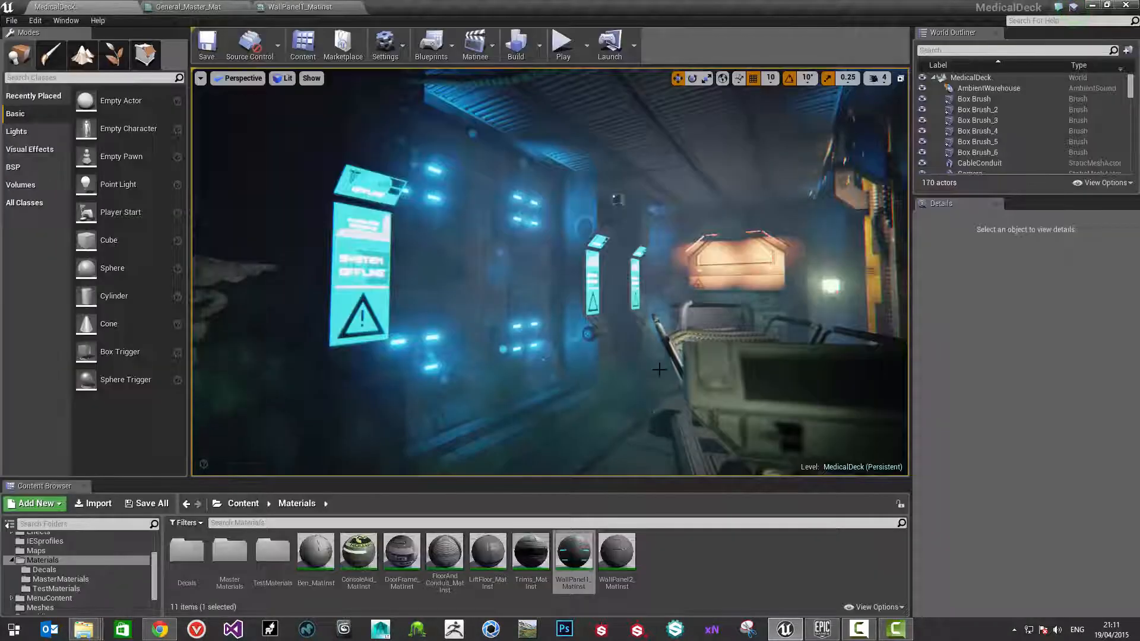
{"action": "left_click", "coordinate": [284, 9]}
{"action": "left_click", "coordinate": [77, 9]}
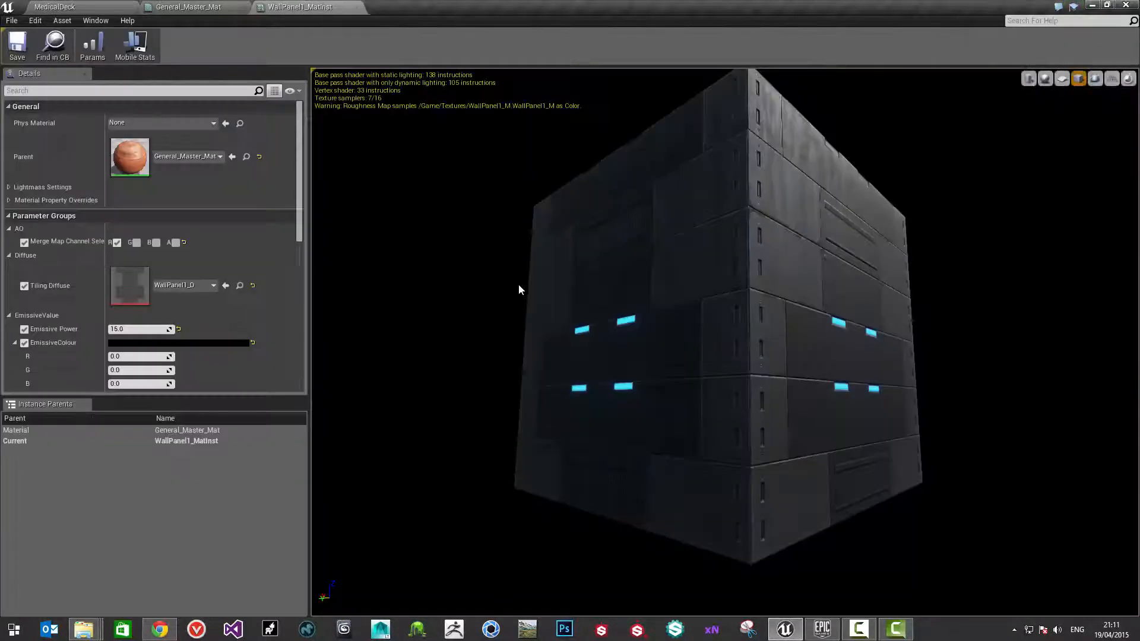
{"action": "left_click_drag", "start_coordinate": [518, 290], "coordinate": [484, 291]}
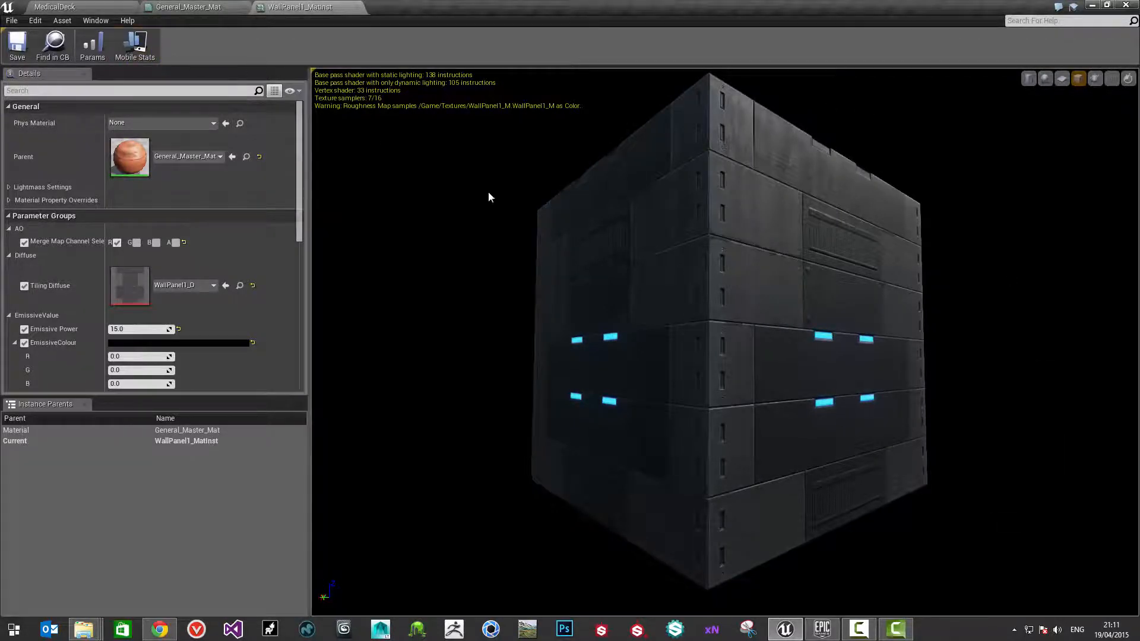
{"action": "left_click_drag", "start_coordinate": [644, 254], "coordinate": [610, 269]}
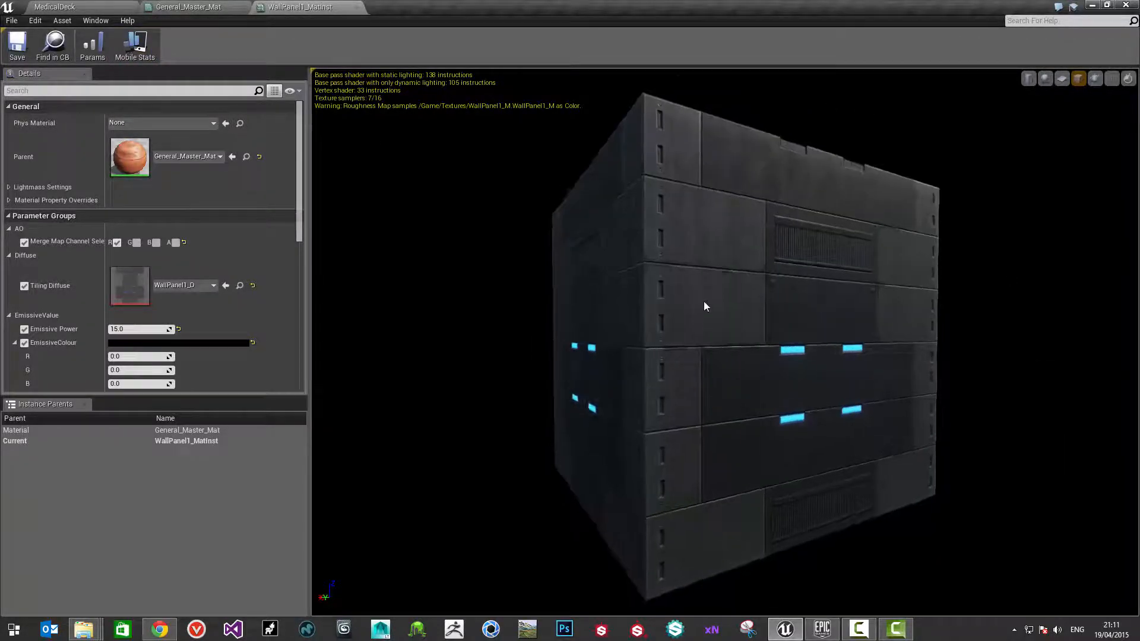
{"action": "left_click_drag", "start_coordinate": [705, 306], "coordinate": [730, 188]}
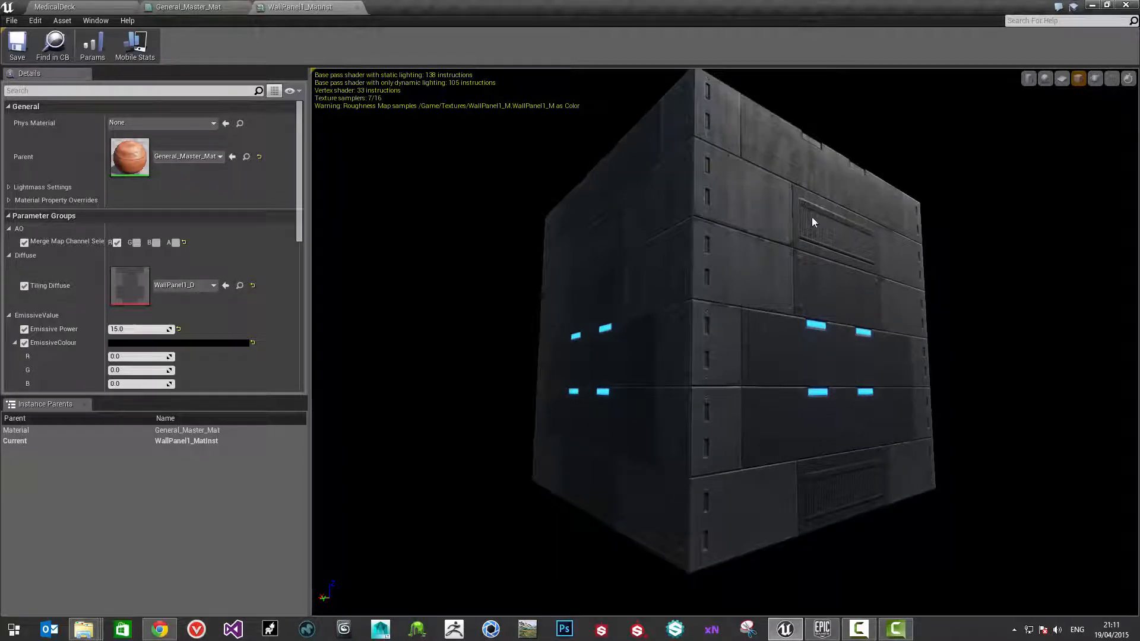
{"action": "left_click_drag", "start_coordinate": [780, 267], "coordinate": [654, 272]}
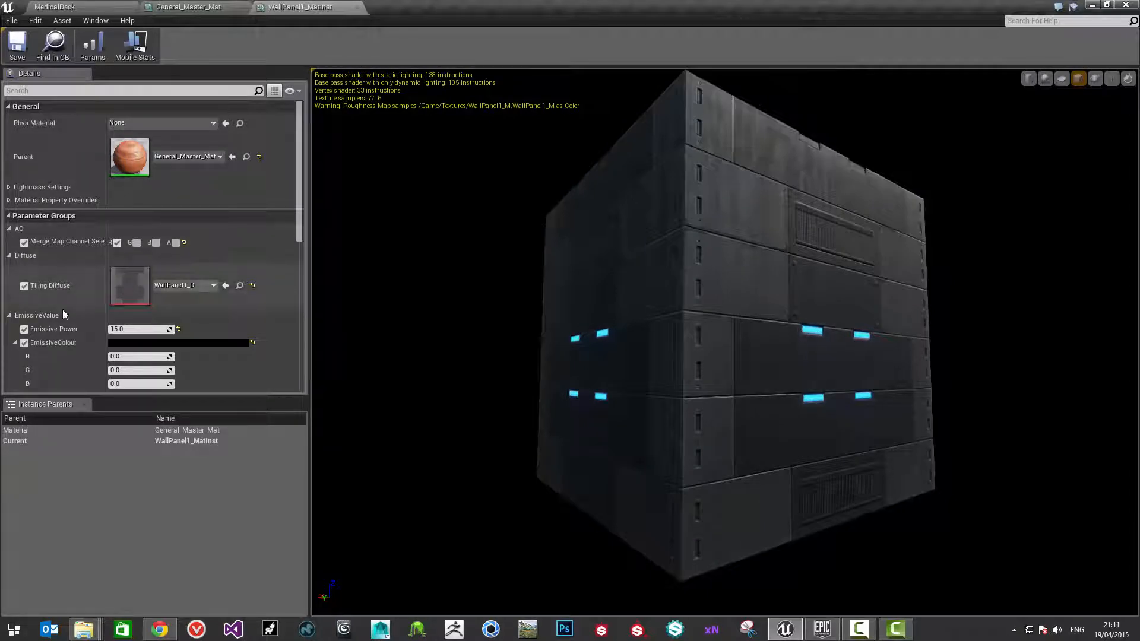
Set the wall panel instance's EmissiveColour to bright magenta with R 1.0, G 0.0 and B about 0.946
{"action": "left_click", "coordinate": [140, 343]}
{"action": "left_click_drag", "start_coordinate": [208, 449], "coordinate": [234, 397]}
{"action": "left_click_drag", "start_coordinate": [296, 451], "coordinate": [296, 392]}
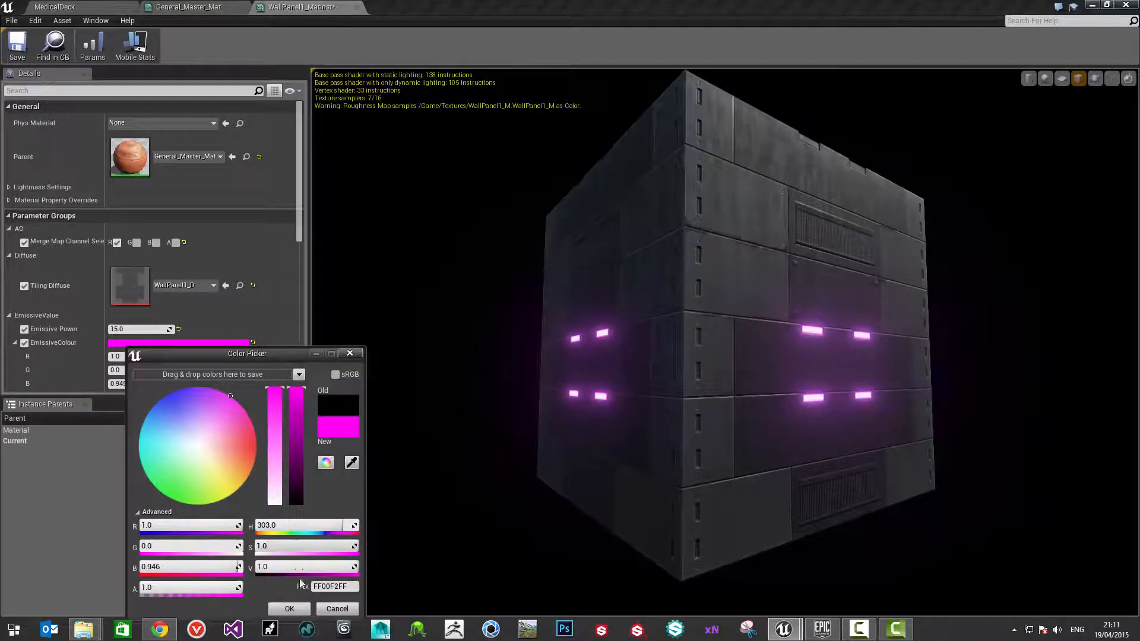
{"action": "left_click", "coordinate": [297, 611]}
Raise the Emissive Power to about 29.15 and save the material instance to check its glow in the MedicalDeck level
{"action": "left_click_drag", "start_coordinate": [140, 329], "coordinate": [153, 329]}
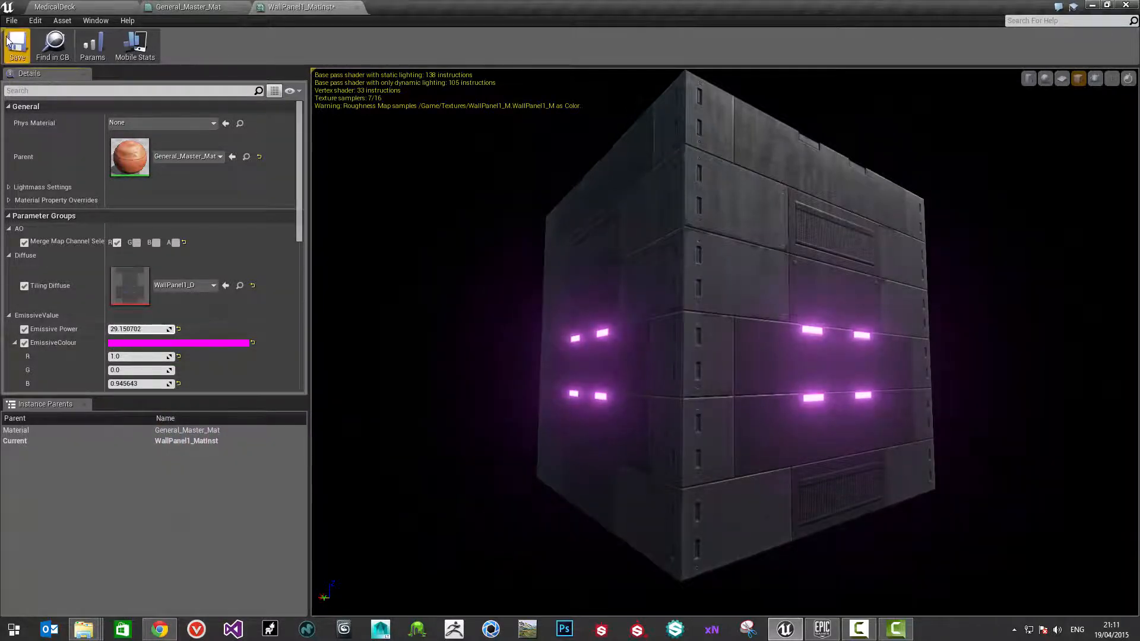
{"action": "left_click", "coordinate": [17, 45]}
{"action": "left_click", "coordinate": [55, 7]}
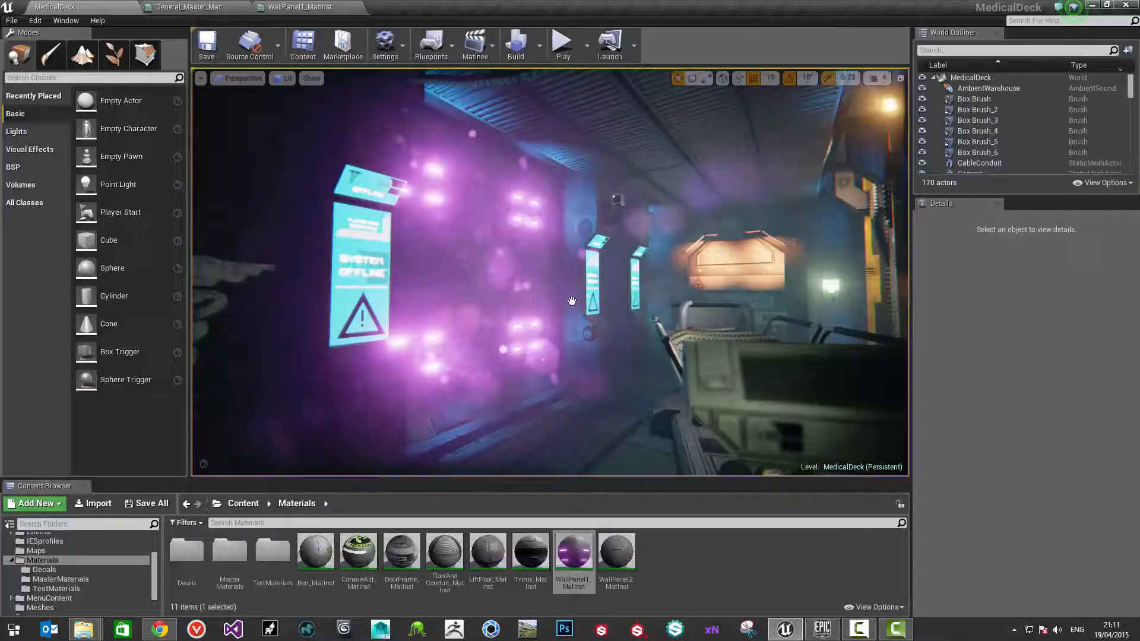
{"action": "right_click_drag", "start_coordinate": [573, 300], "coordinate": [597, 306]}
{"action": "right_click_drag", "start_coordinate": [517, 236], "coordinate": [497, 240]}
{"action": "right_click_drag", "start_coordinate": [332, 158], "coordinate": [377, 130]}
Set the Emissive Power of WallPanel1_MatInst to 15
{"action": "left_click", "coordinate": [274, 8]}
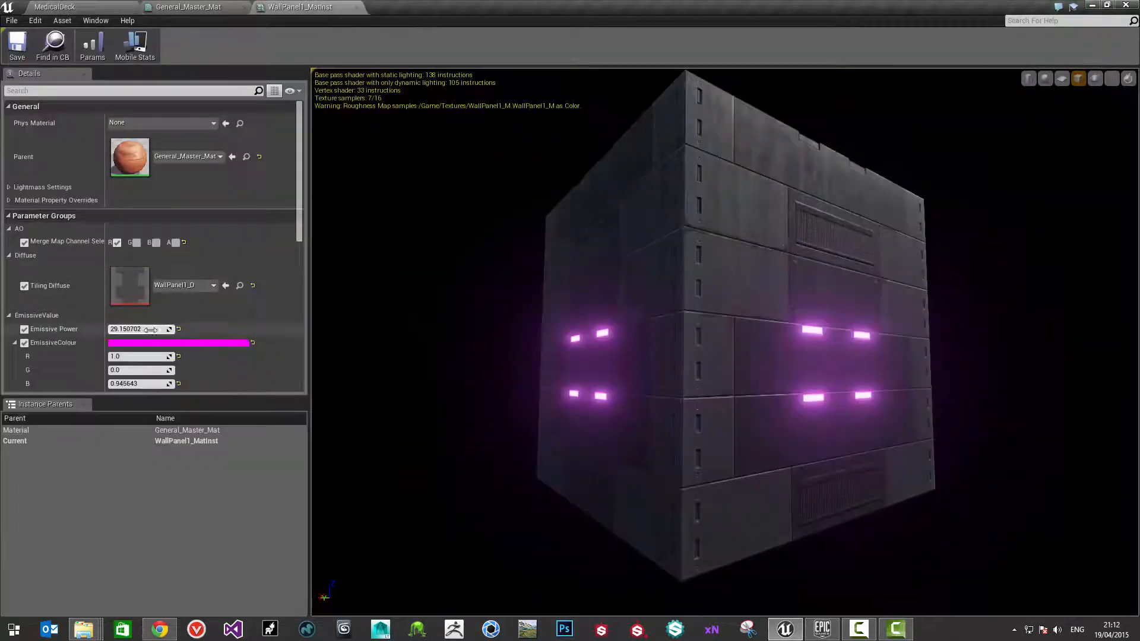
{"action": "mouse_move", "coordinate": [152, 330]}
{"action": "left_mouse_down"}
{"action": "mouse_move", "coordinate": [119, 330]}
{"action": "mouse_move", "coordinate": [151, 330]}
{"action": "left_mouse_up"}
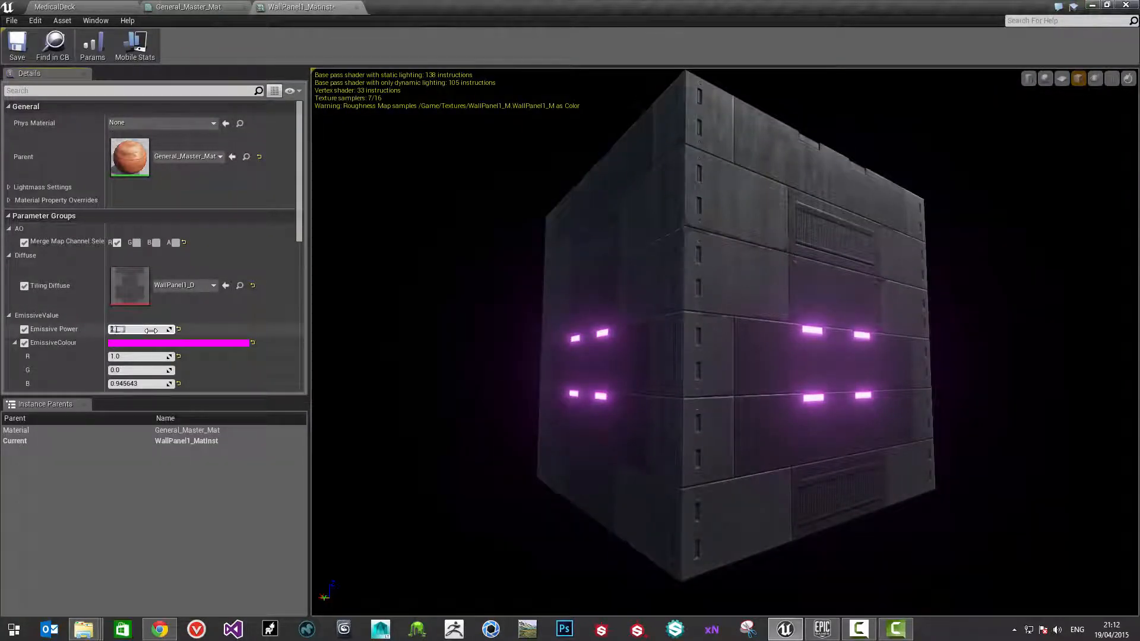
{"action": "type", "text": "15"}
{"action": "key", "text": "Return"}
Examine the magenta emissive lights on the preview cube from several angles
{"action": "left_click_drag", "start_coordinate": [497, 326], "coordinate": [526, 277]}
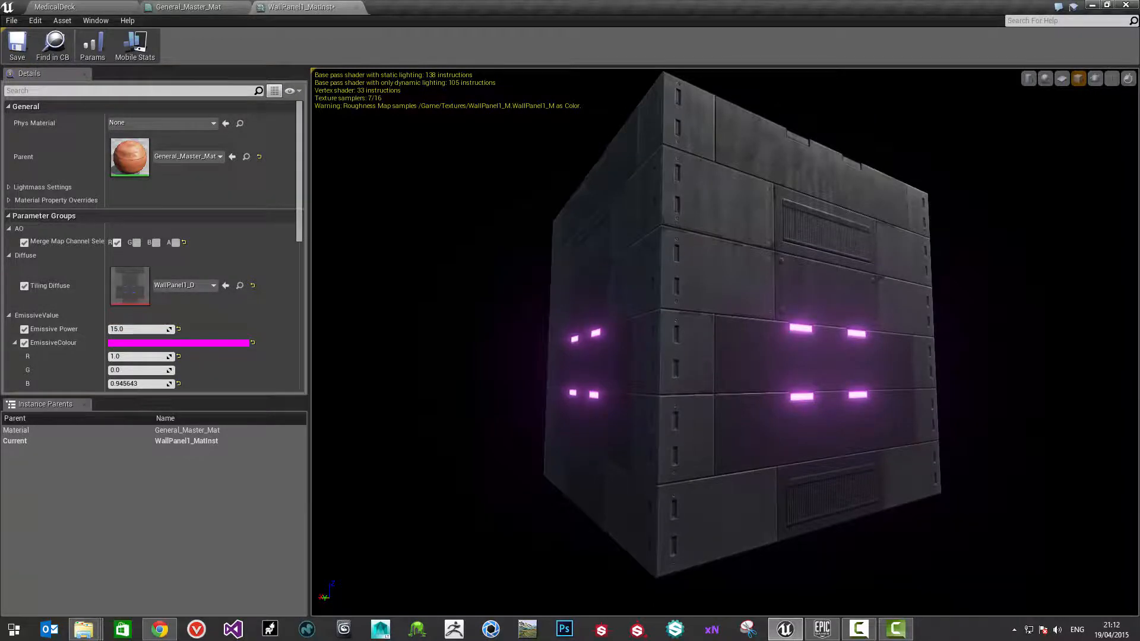
{"action": "right_click_drag", "start_coordinate": [707, 355], "coordinate": [707, 380]}
{"action": "left_click_drag", "start_coordinate": [707, 355], "coordinate": [727, 356]}
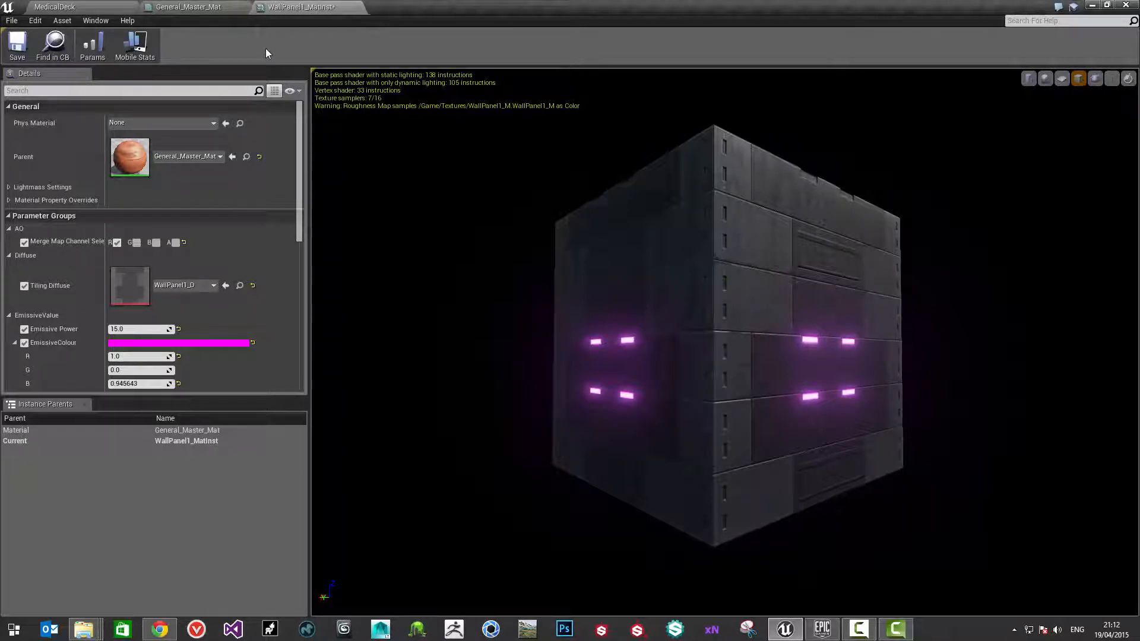
{"action": "left_click_drag", "start_coordinate": [720, 234], "coordinate": [722, 235]}
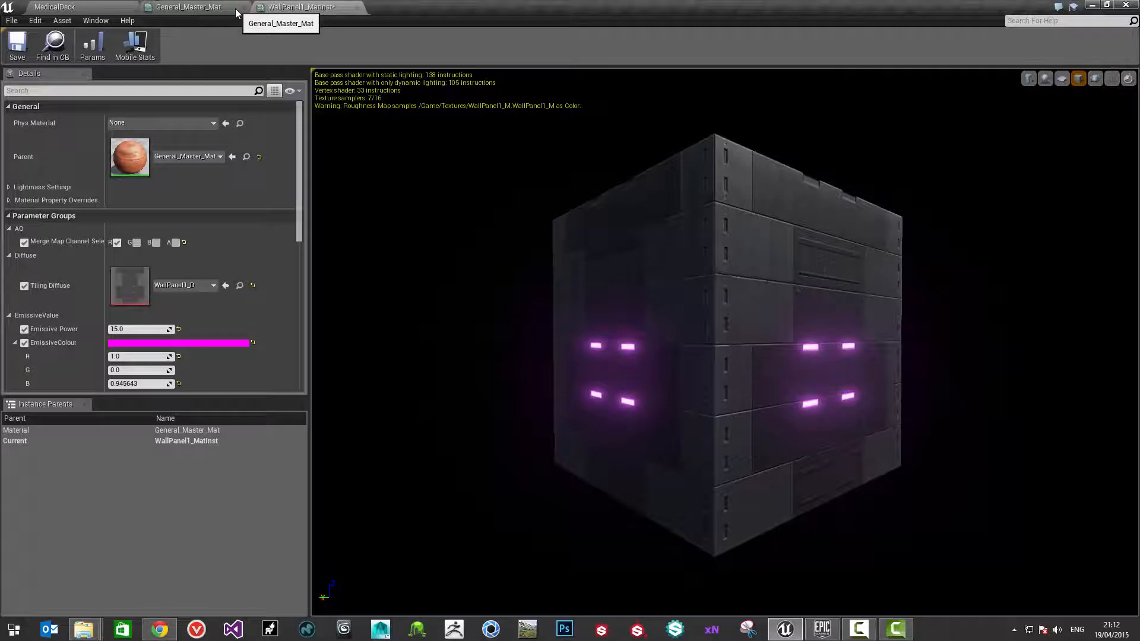
{"action": "left_click_drag", "start_coordinate": [675, 239], "coordinate": [640, 234]}
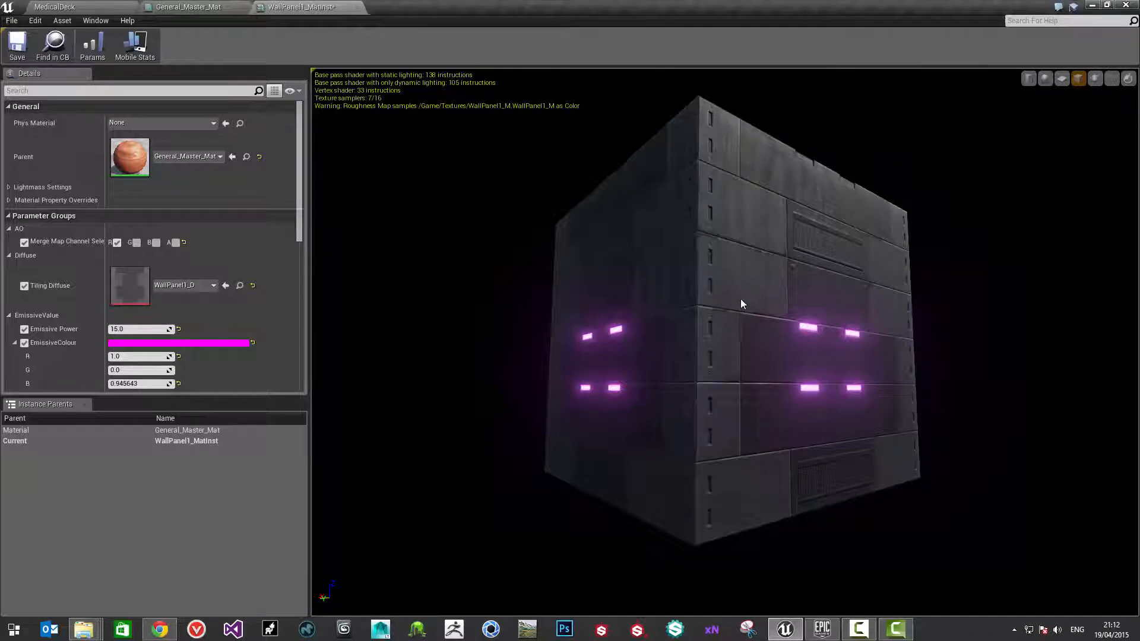
{"action": "mouse_move", "coordinate": [736, 299]}
{"action": "left_mouse_down"}
{"action": "mouse_move", "coordinate": [814, 296]}
{"action": "mouse_move", "coordinate": [719, 302]}
{"action": "mouse_move", "coordinate": [737, 286]}
{"action": "left_mouse_up"}
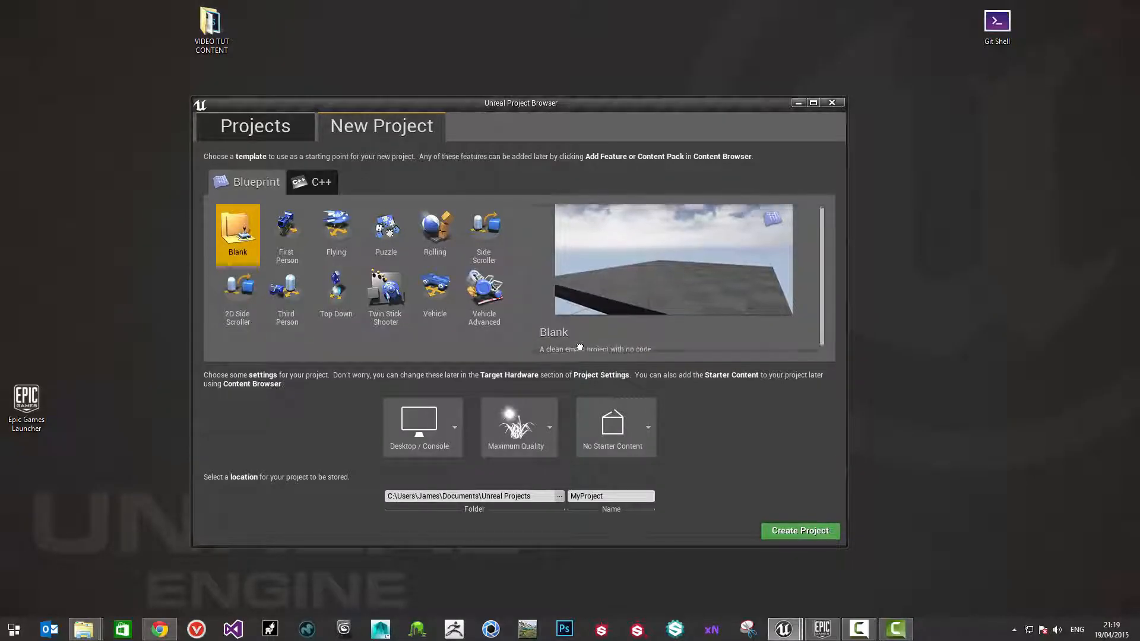
Name the new Unreal project MasterMaterialTut
{"action": "left_click", "coordinate": [618, 496]}
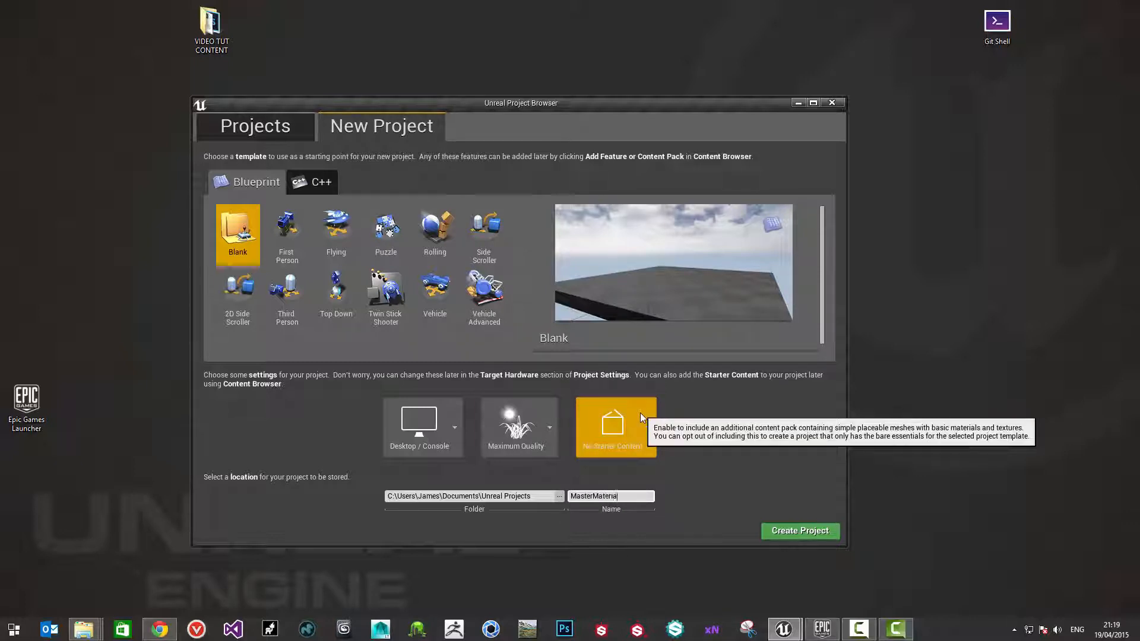
{"action": "type", "text": "rial"}
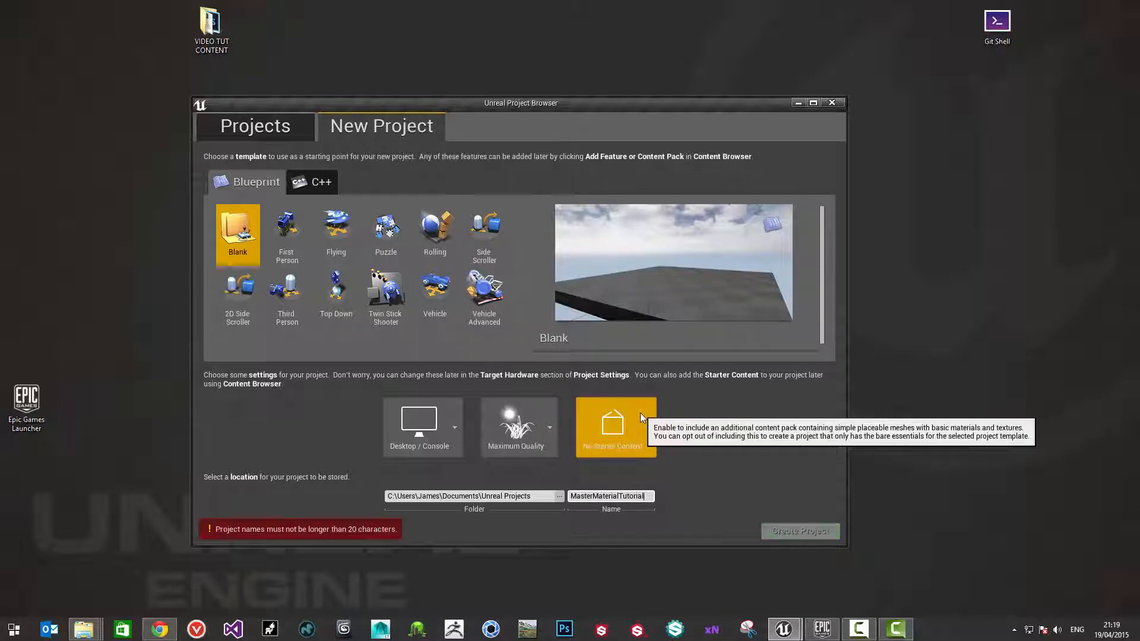
{"action": "key", "text": "BackSpace"}
{"action": "key", "text": "BackSpace"}
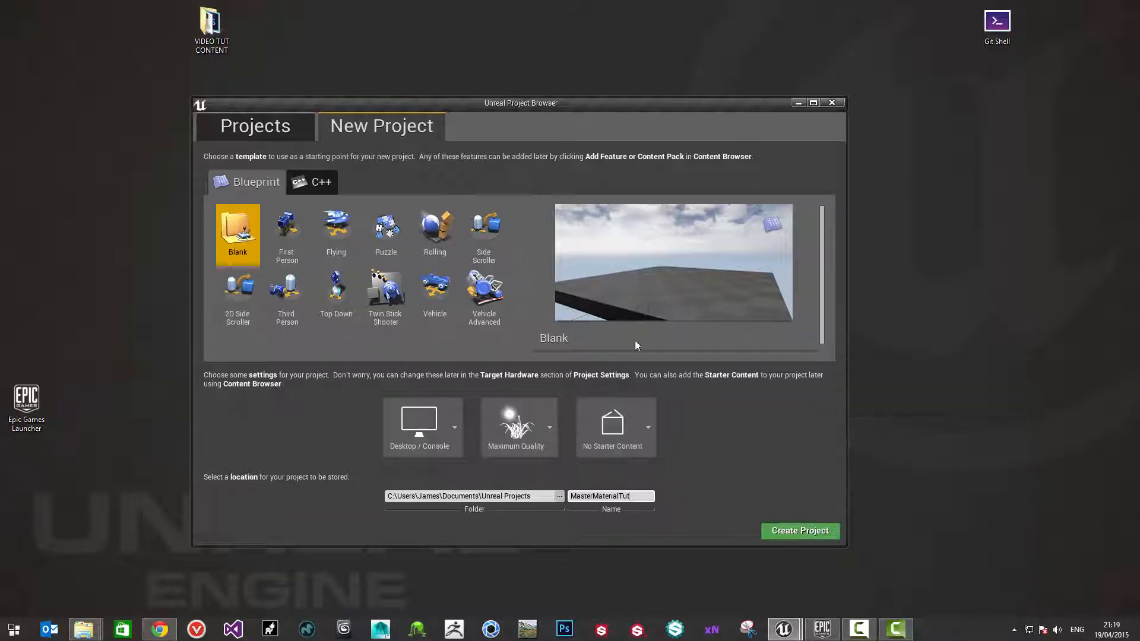
Include starter content in the new project and choose the First Person Blueprint template
{"action": "left_click", "coordinate": [618, 425]}
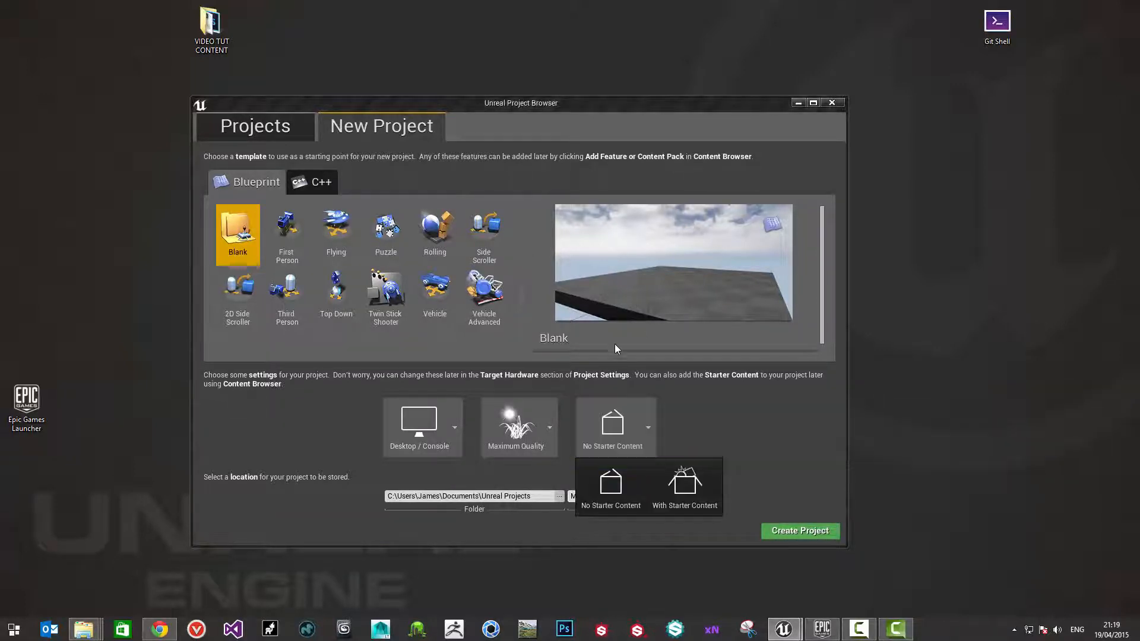
{"action": "left_click", "coordinate": [698, 494]}
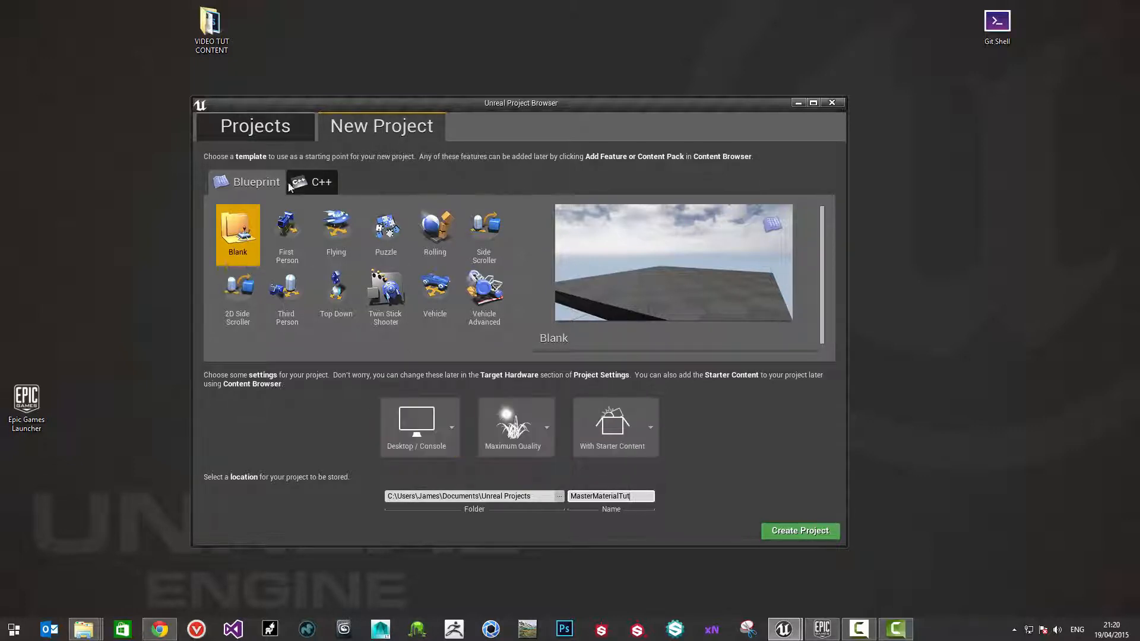
{"action": "left_click", "coordinate": [287, 241]}
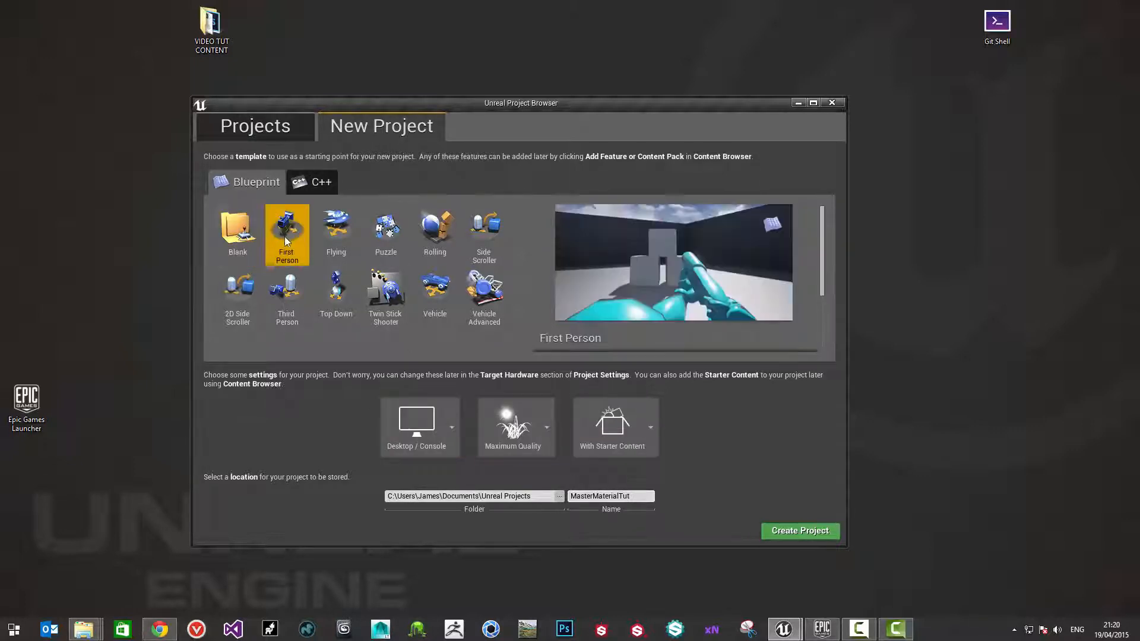
Create the MasterMaterialTut project from the First Person Blueprint template
{"action": "left_click", "coordinate": [242, 248]}
{"action": "left_click", "coordinate": [285, 246]}
{"action": "left_click", "coordinate": [801, 531]}
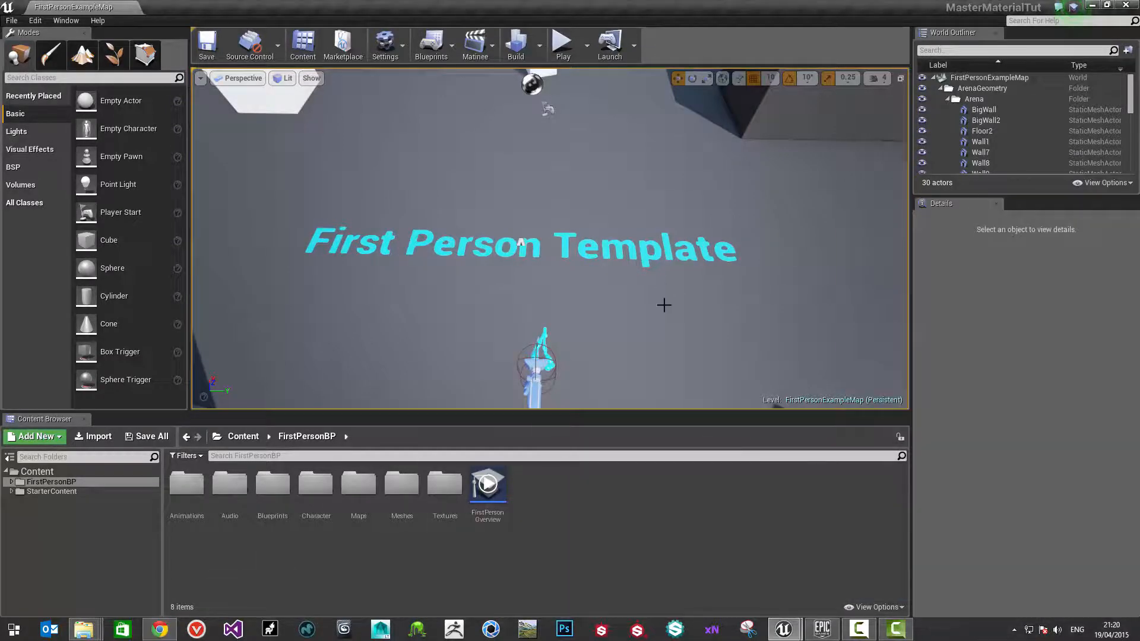
Create a folder named Materials inside the project's Content folder
{"action": "right_click_drag", "start_coordinate": [484, 332], "coordinate": [433, 244]}
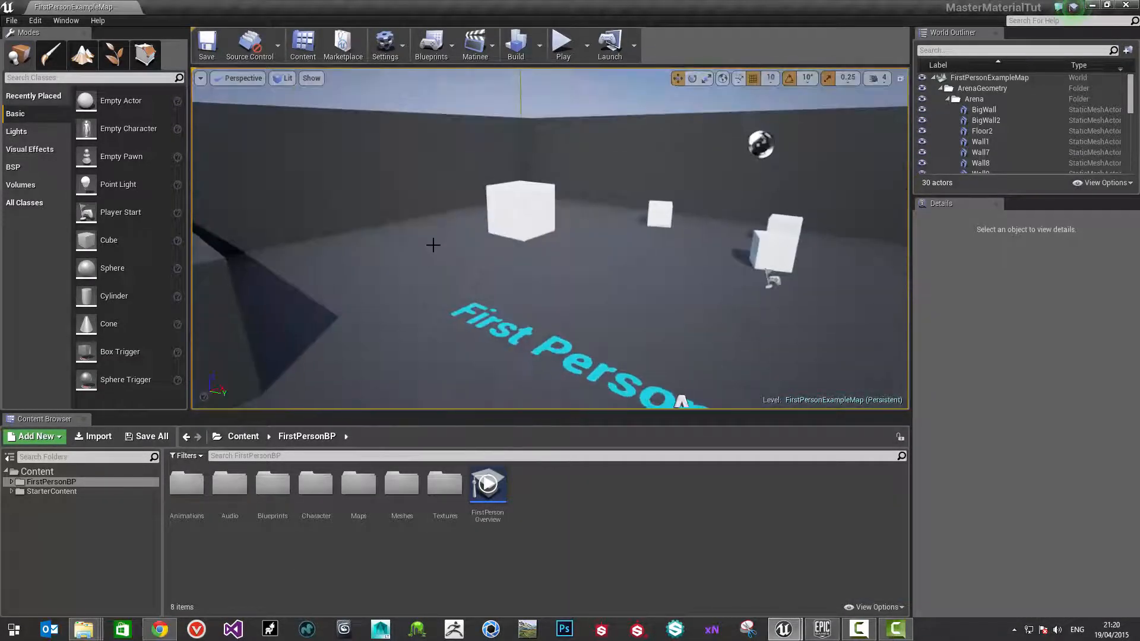
{"action": "left_click", "coordinate": [39, 472]}
{"action": "right_click", "coordinate": [43, 475]}
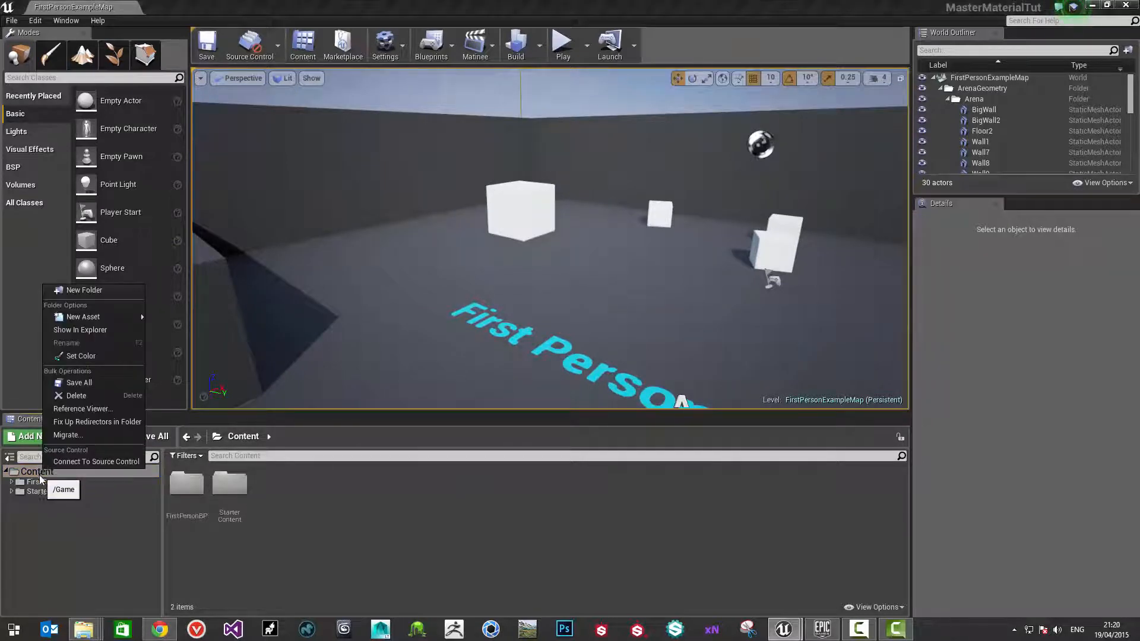
{"action": "left_click", "coordinate": [83, 315]}
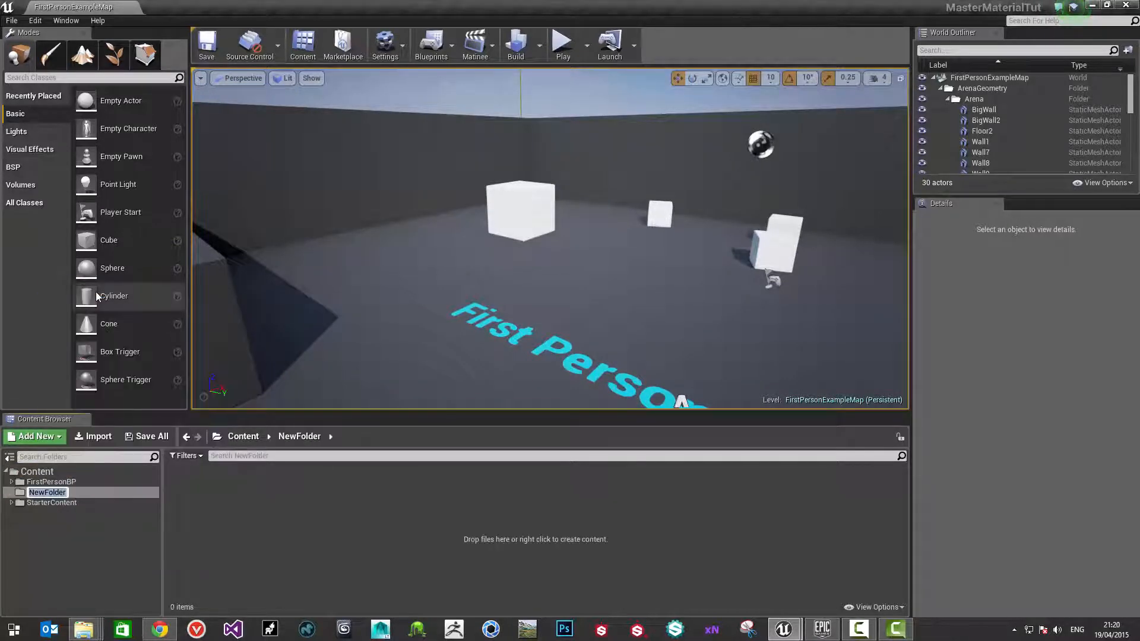
{"action": "type", "text": "MAte"}
{"action": "key", "text": "BackSpace"}
{"action": "key", "text": "BackSpace"}
{"action": "key", "text": "BackSpace"}
{"action": "type", "text": "aterials"}
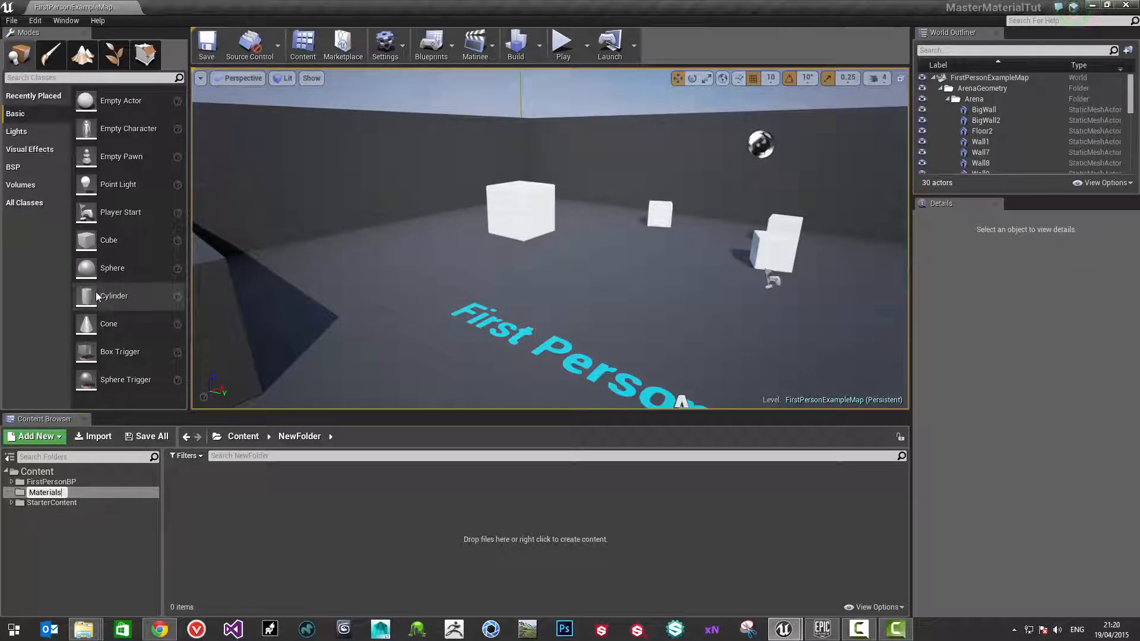
{"action": "key", "text": "Return"}
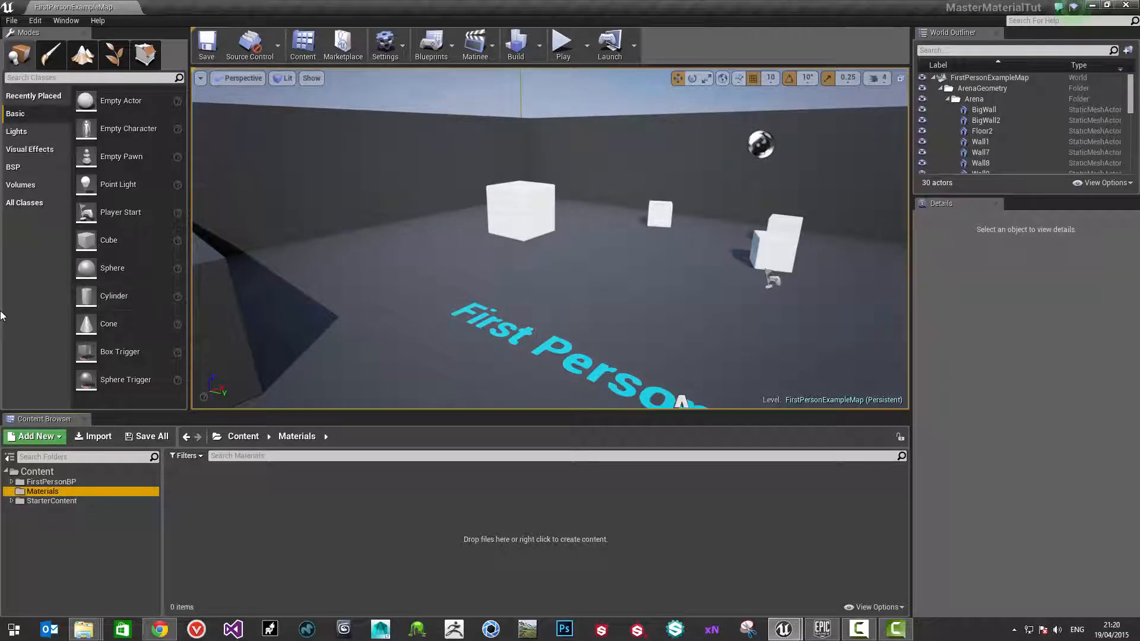
Create a subfolder named MasterMaterial inside the Materials folder
{"action": "right_click", "coordinate": [43, 492]}
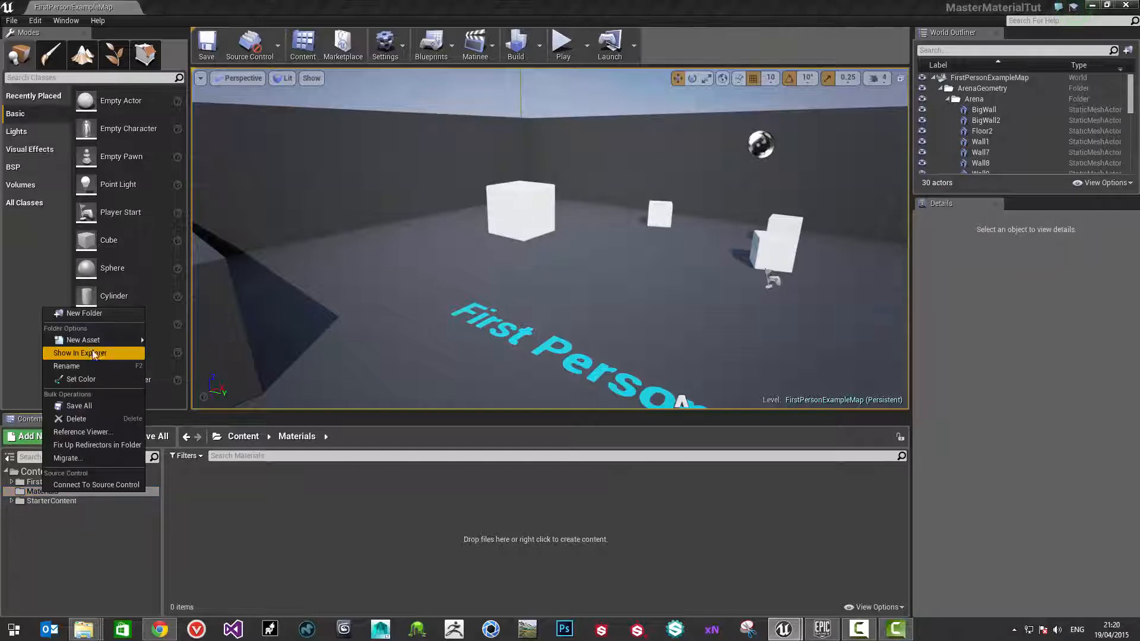
{"action": "left_click", "coordinate": [87, 311]}
{"action": "type", "text": "MasterMatierl"}
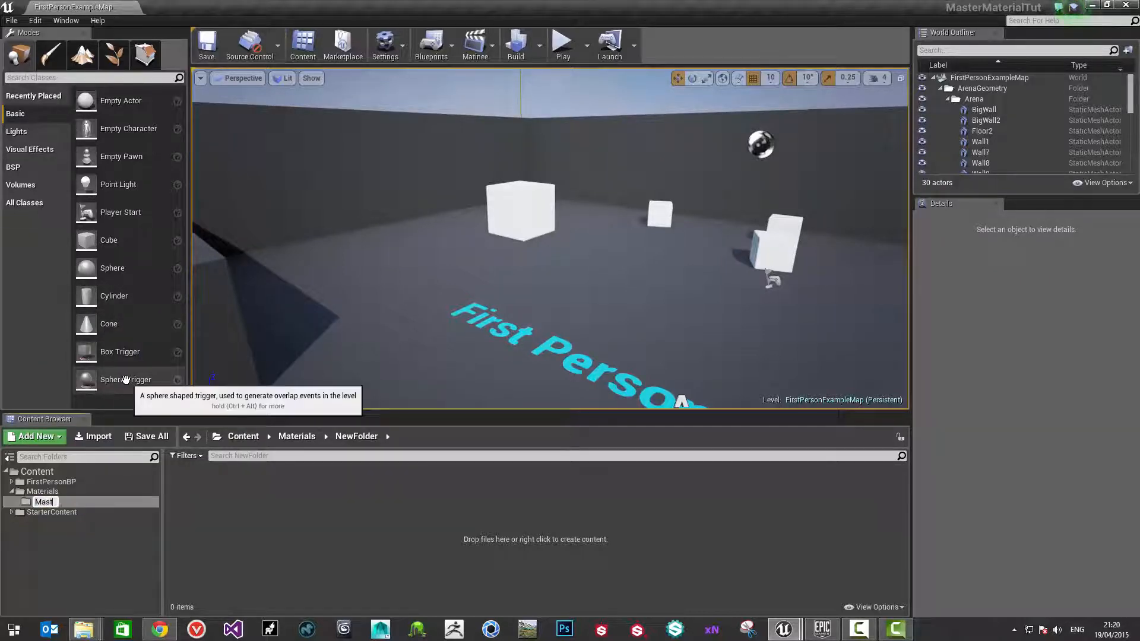
{"action": "key", "text": "BackSpace"}
{"action": "key", "text": "BackSpace"}
{"action": "key", "text": "BackSpace"}
{"action": "type", "text": "erial"}
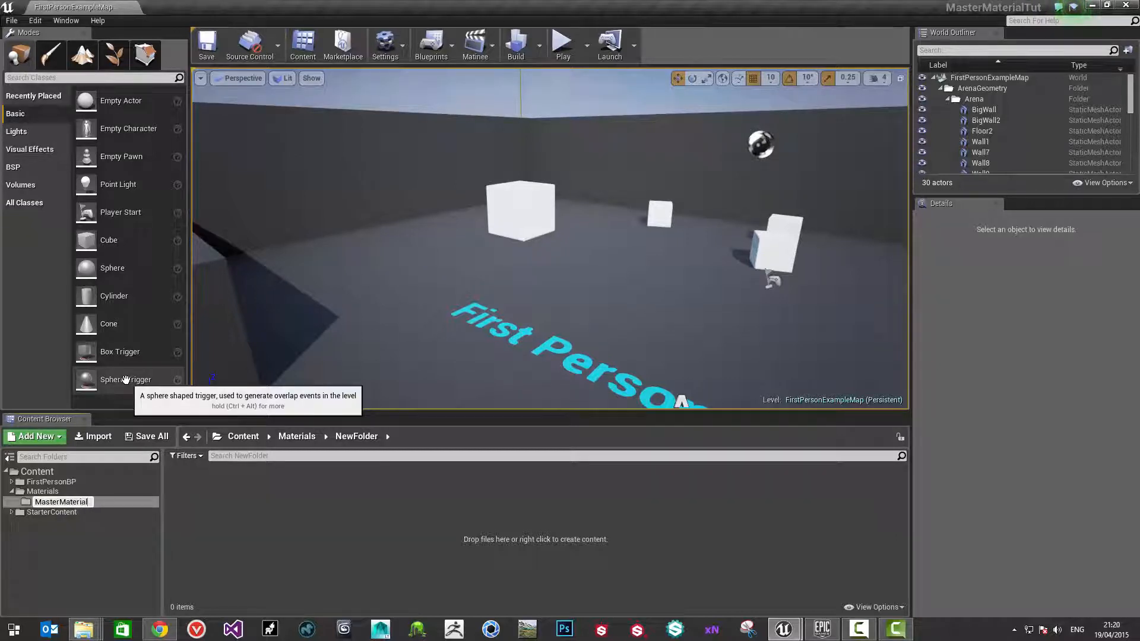
{"action": "key", "text": "Return"}
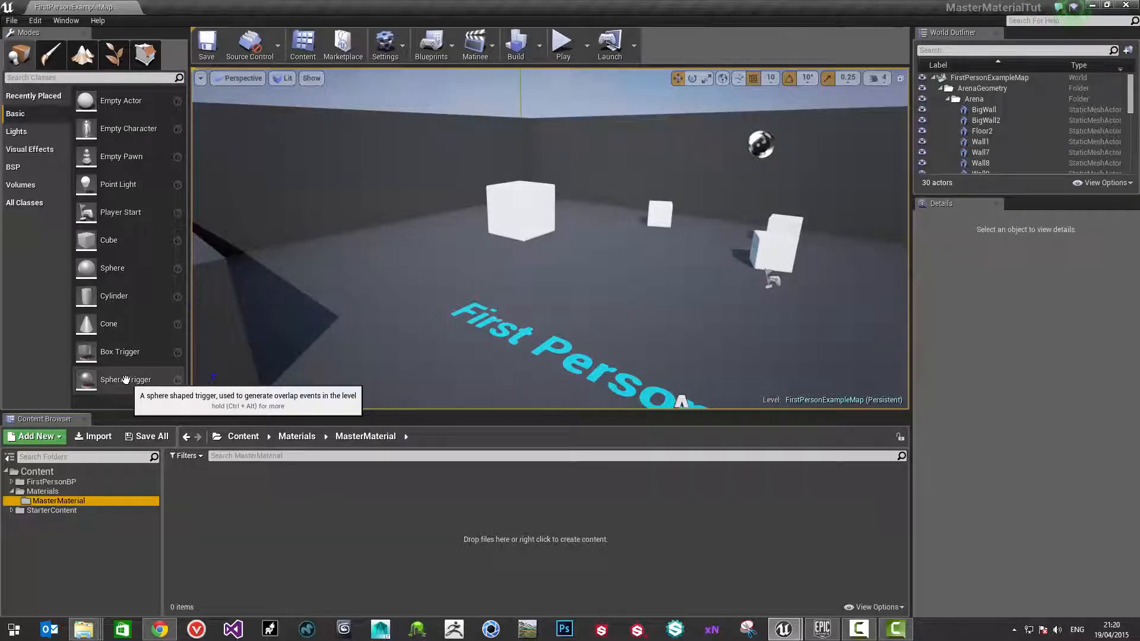
Create a material named GeneralMaster_Mat in the MasterMaterial folder and open it for editing
{"action": "right_click", "coordinate": [247, 505]}
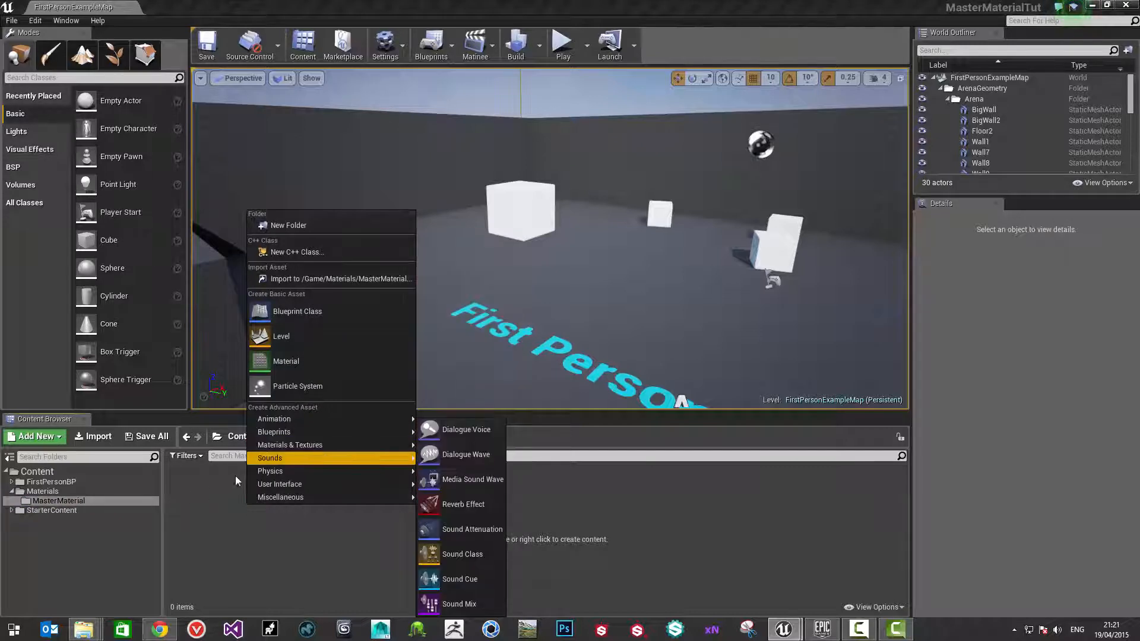
{"action": "left_click", "coordinate": [280, 362]}
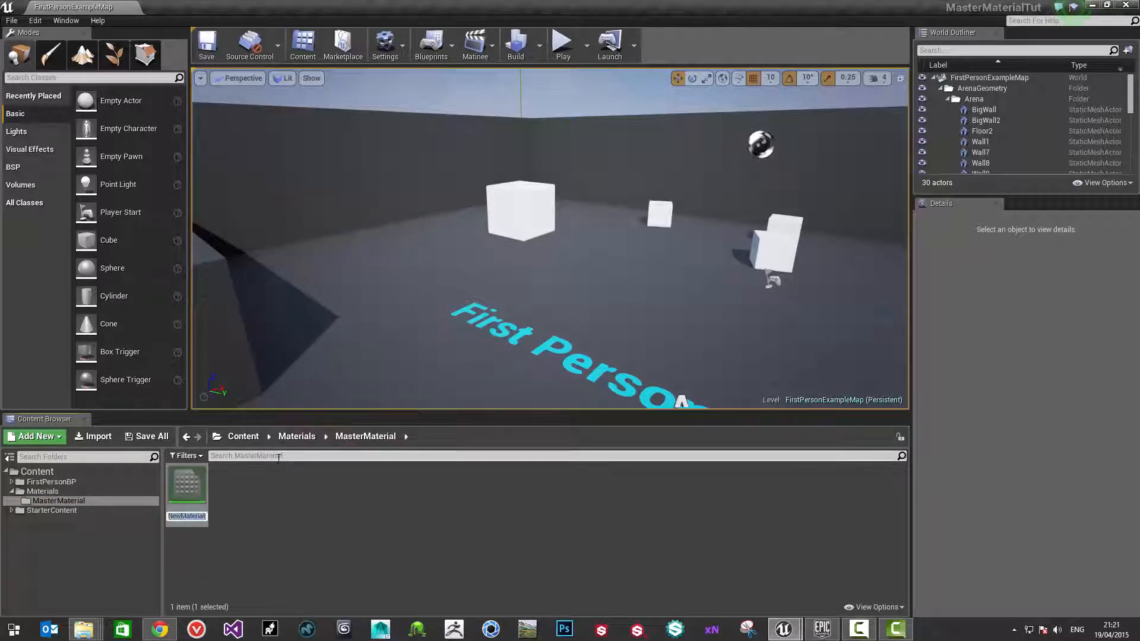
{"action": "type", "text": "GeneralM as"}
{"action": "key", "text": "Left"}
{"action": "key", "text": "Left"}
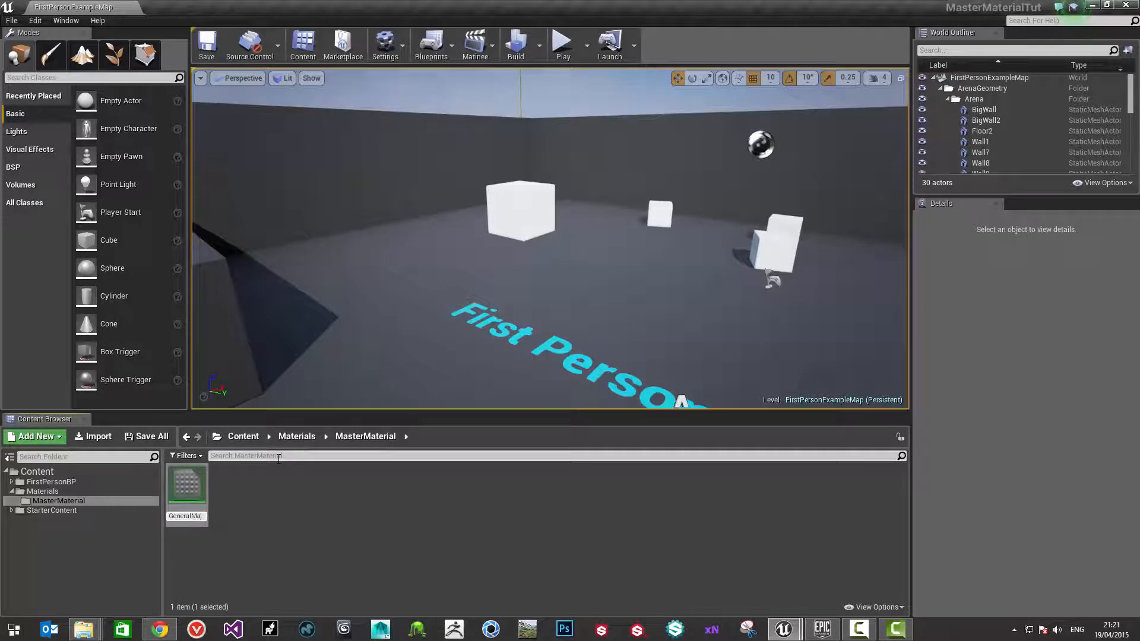
{"action": "key", "text": "BackSpace"}
{"action": "type", "text": "ter_Mat"}
{"action": "key", "text": "Return"}
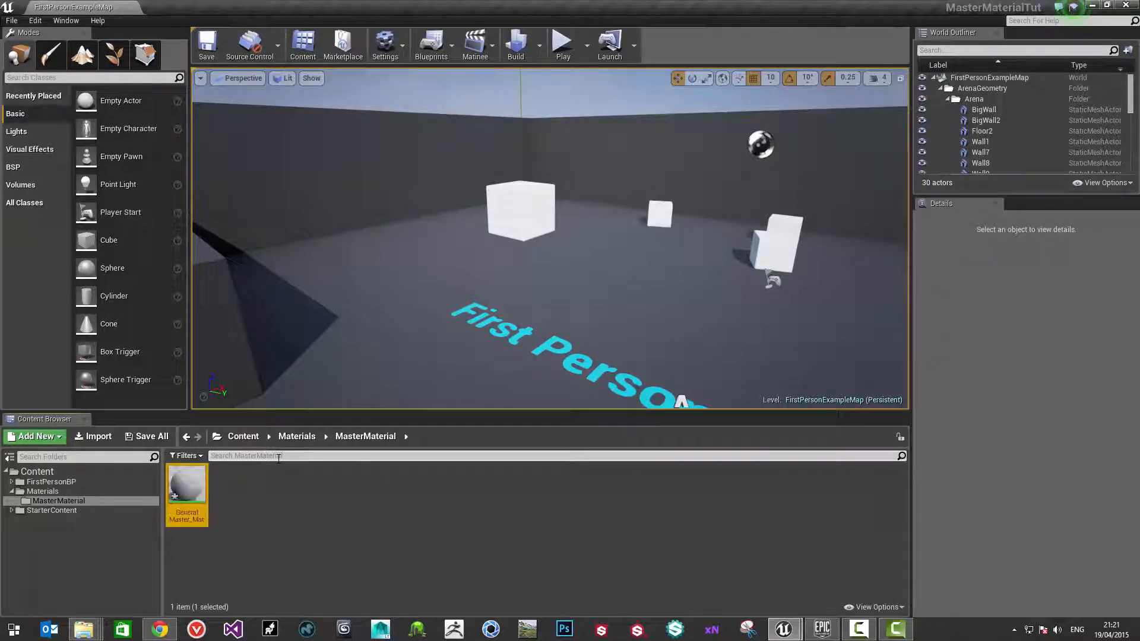
{"action": "left_click", "coordinate": [225, 494]}
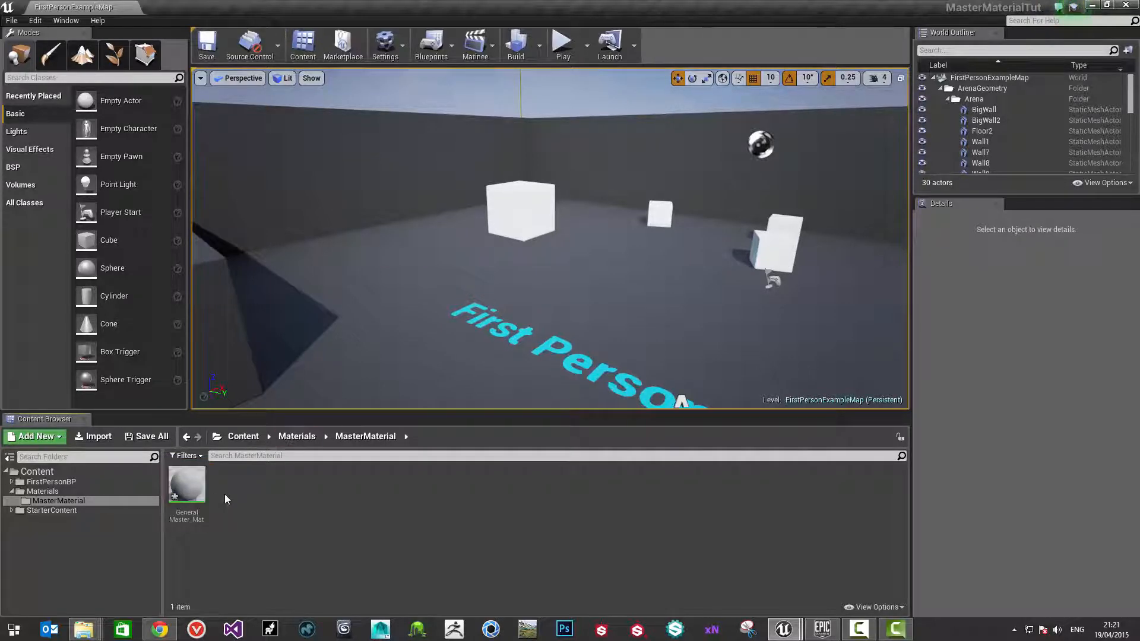
{"action": "double_click", "coordinate": [187, 484]}
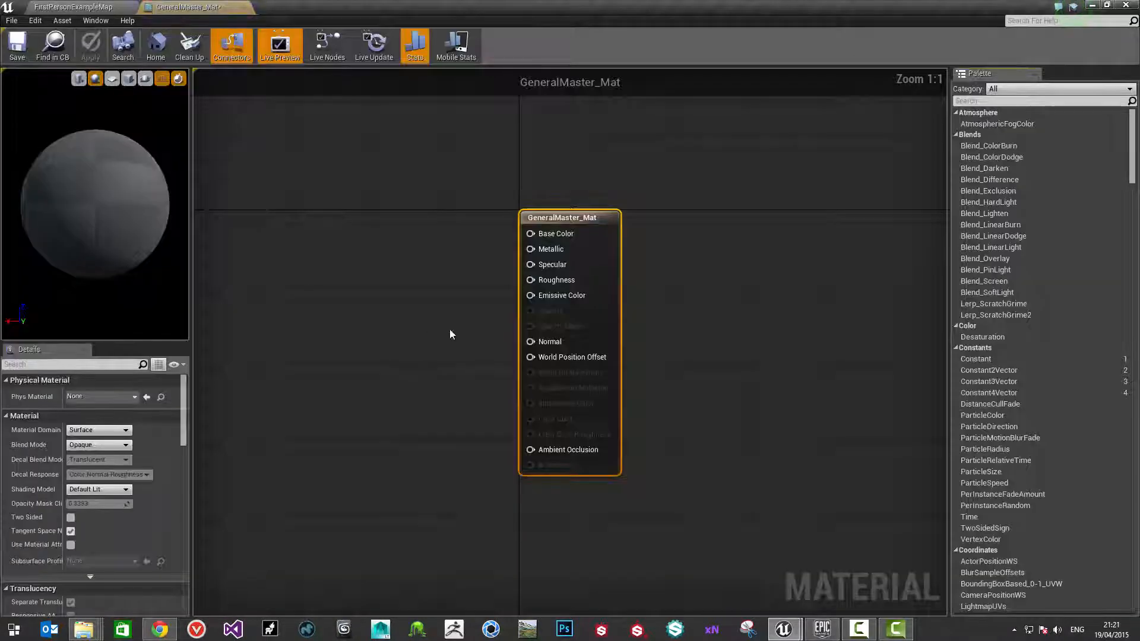
{"action": "left_click", "coordinate": [66, 6]}
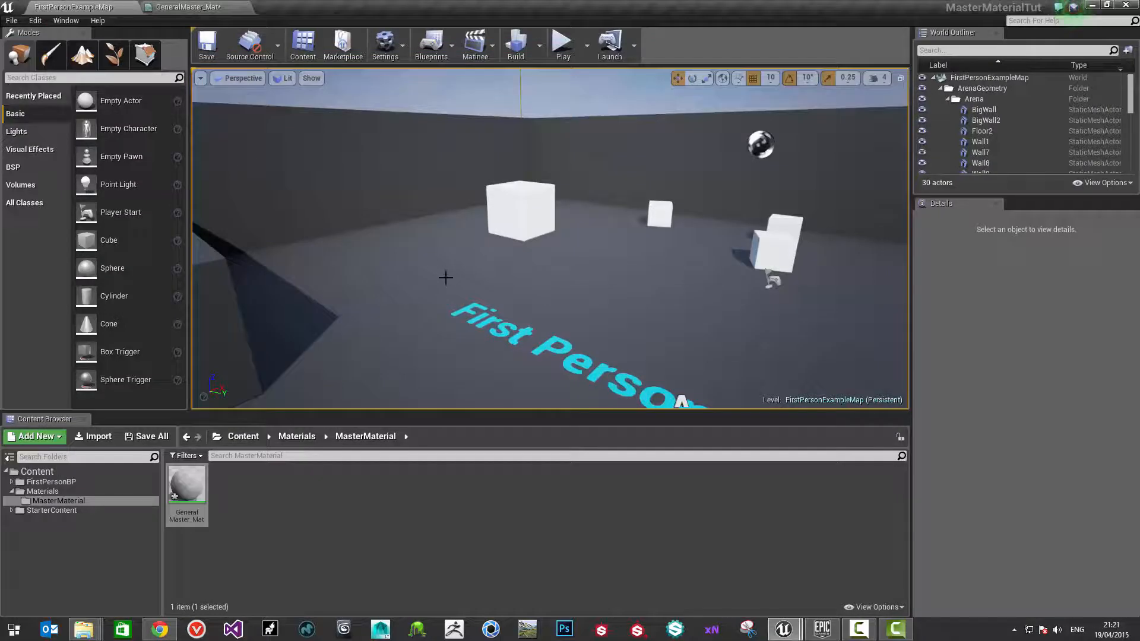
{"action": "left_click", "coordinate": [232, 508]}
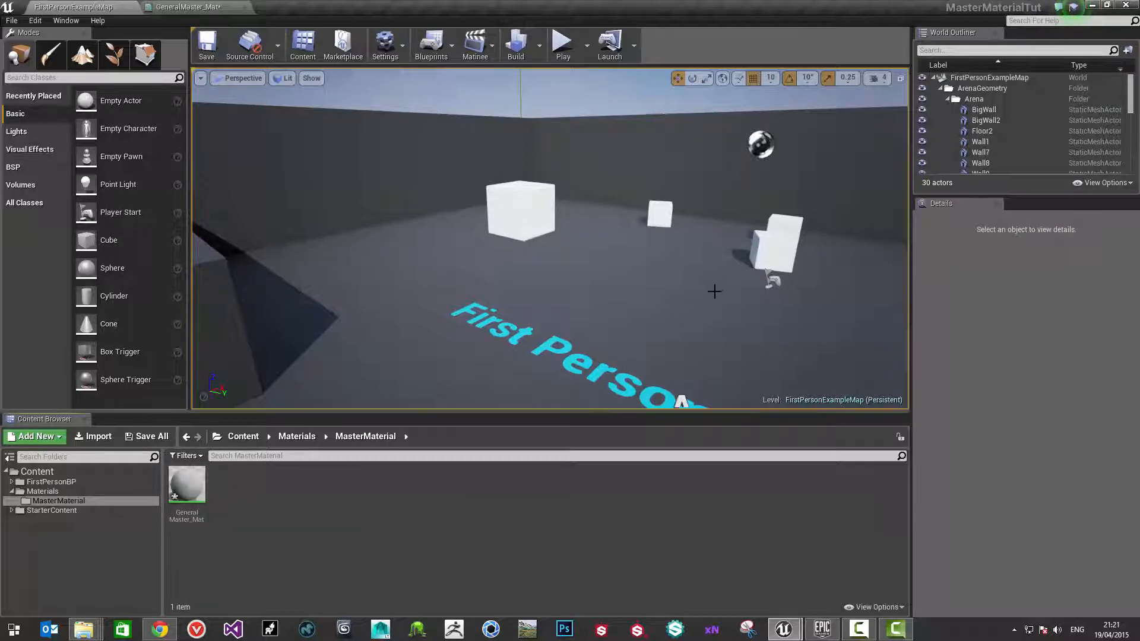
{"action": "mouse_move", "coordinate": [714, 292]}
{"action": "right_mouse_down"}
{"action": "mouse_move", "coordinate": [643, 281]}
{"action": "mouse_move", "coordinate": [640, 291]}
{"action": "mouse_move", "coordinate": [737, 276]}
{"action": "mouse_move", "coordinate": [691, 281]}
{"action": "mouse_move", "coordinate": [723, 300]}
{"action": "right_mouse_up"}
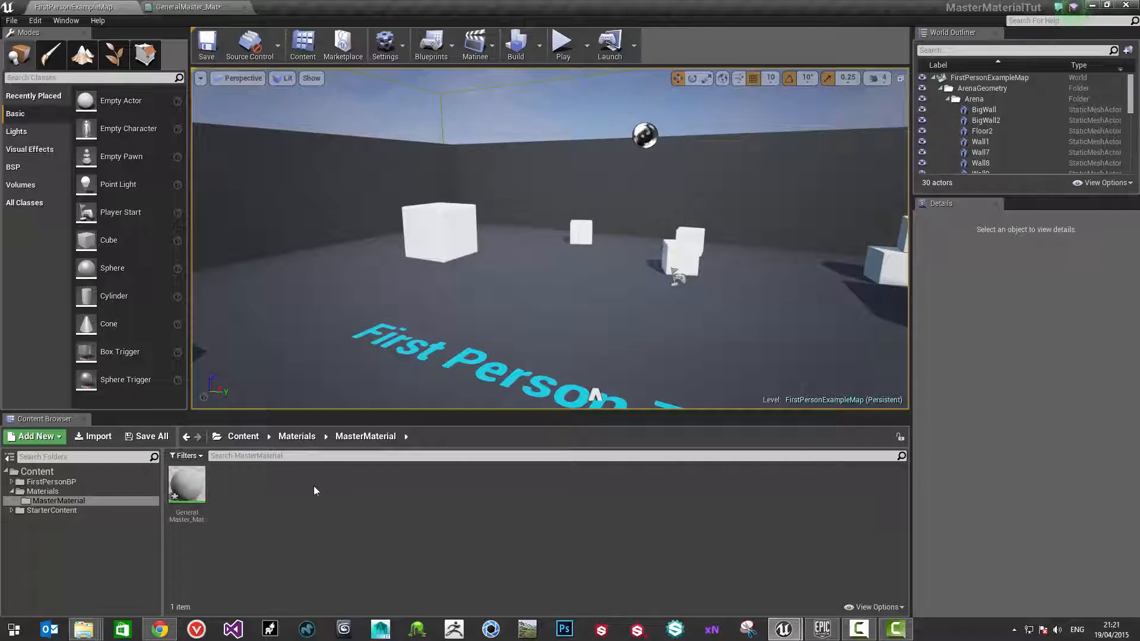
{"action": "right_click_drag", "start_coordinate": [561, 337], "coordinate": [591, 326]}
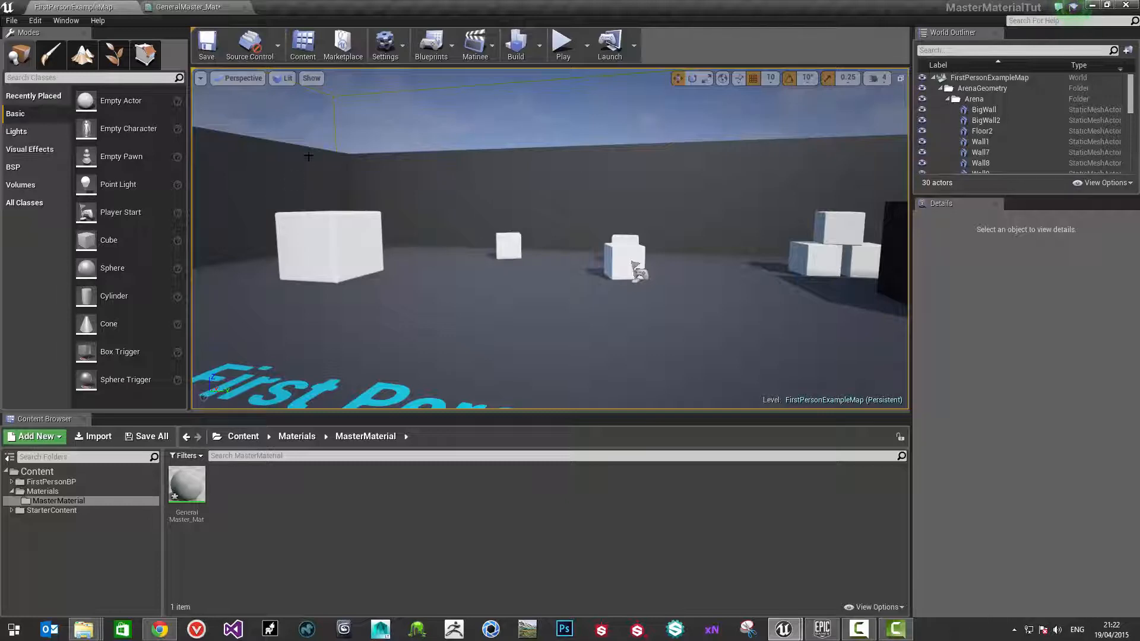
{"action": "left_click", "coordinate": [188, 7]}
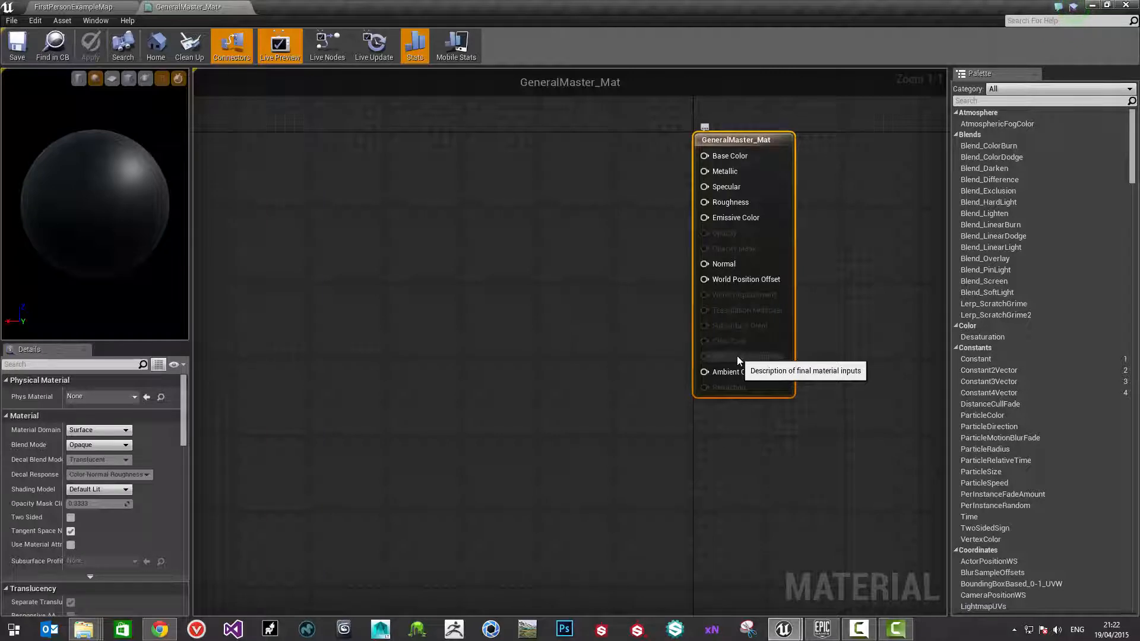
{"action": "right_click_drag", "start_coordinate": [608, 213], "coordinate": [620, 269]}
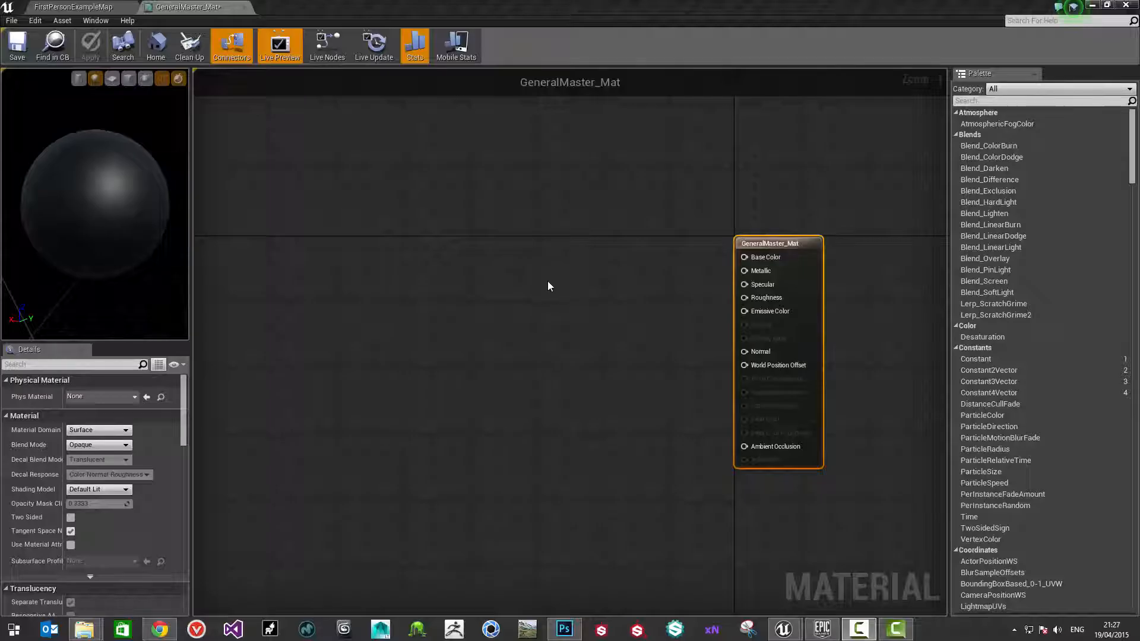
{"action": "right_click_drag", "start_coordinate": [550, 285], "coordinate": [570, 307]}
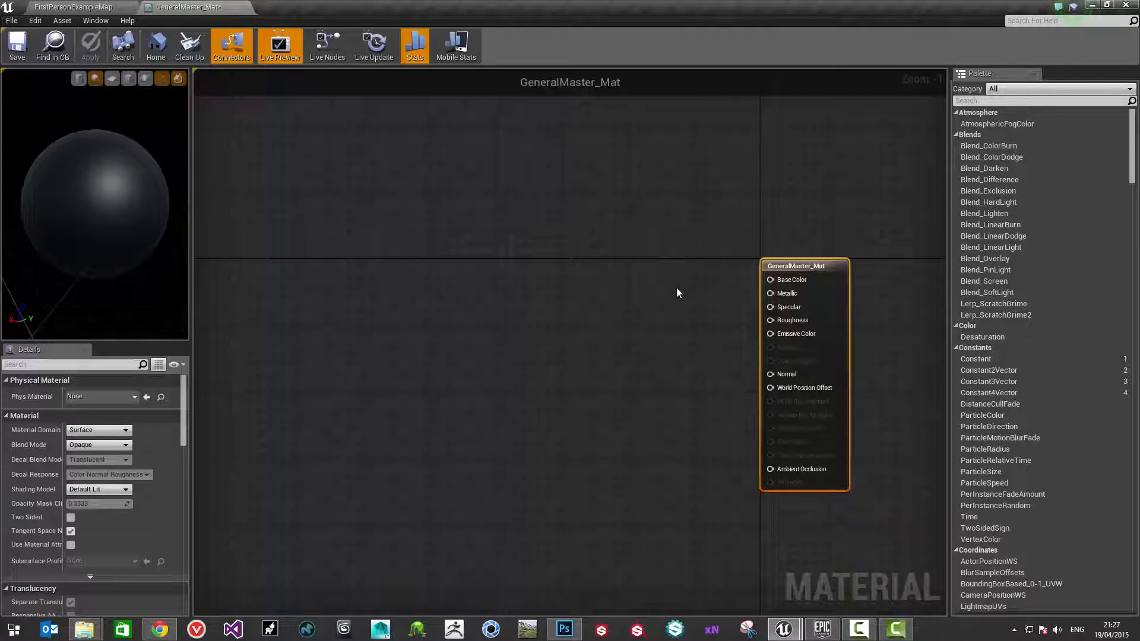
{"action": "right_click_drag", "start_coordinate": [677, 295], "coordinate": [669, 235]}
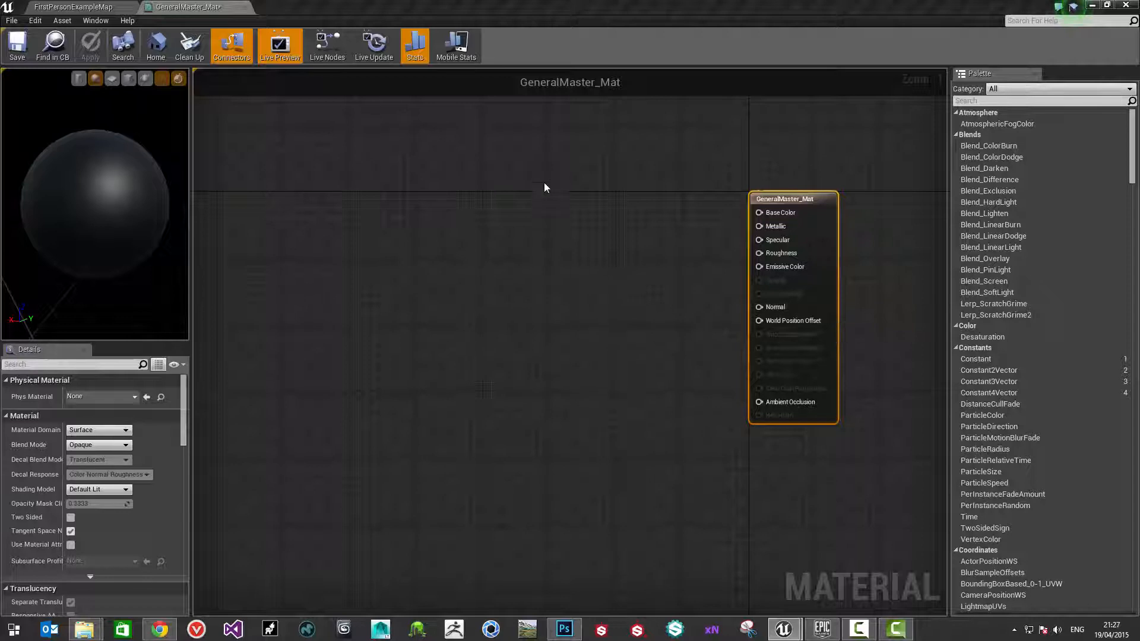
{"action": "right_click_drag", "start_coordinate": [535, 217], "coordinate": [497, 256]}
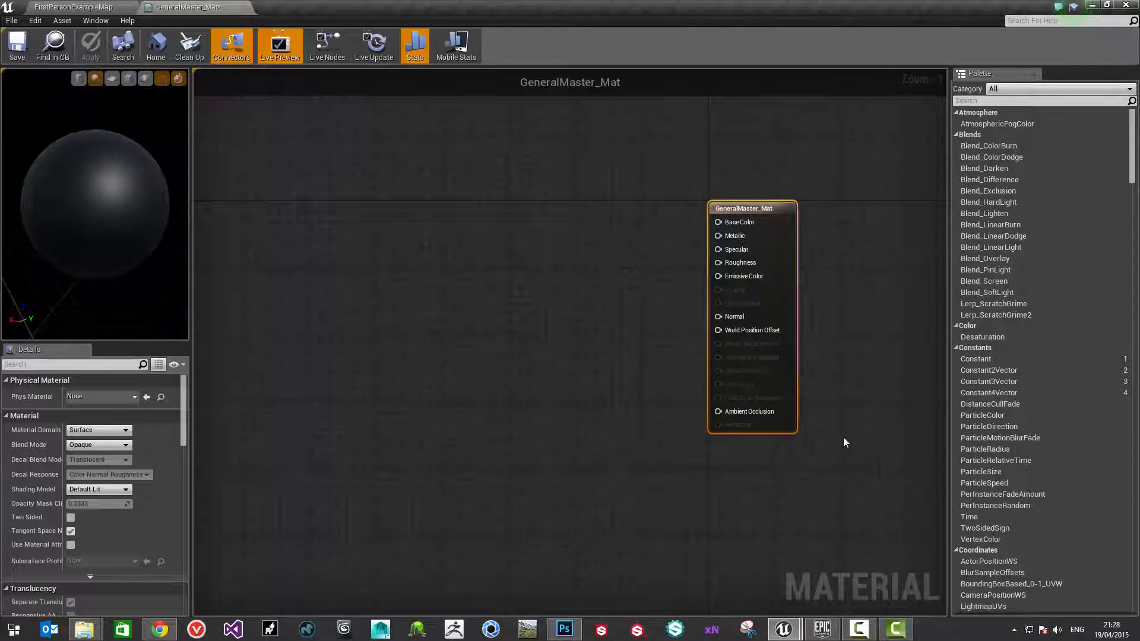
Switch to Photoshop, create a new 128 × 128 pixel RGB image and fill it with black
{"action": "mouse_move", "coordinate": [568, 630]}
{"action": "left_click", "coordinate": [564, 630]}
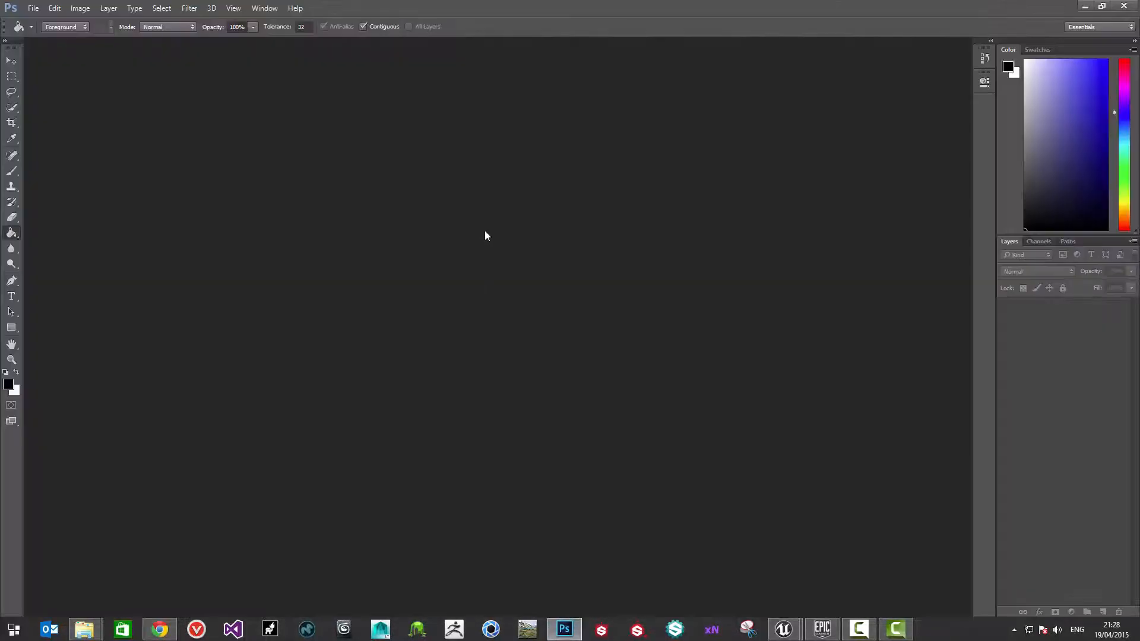
{"action": "left_click", "coordinate": [33, 8]}
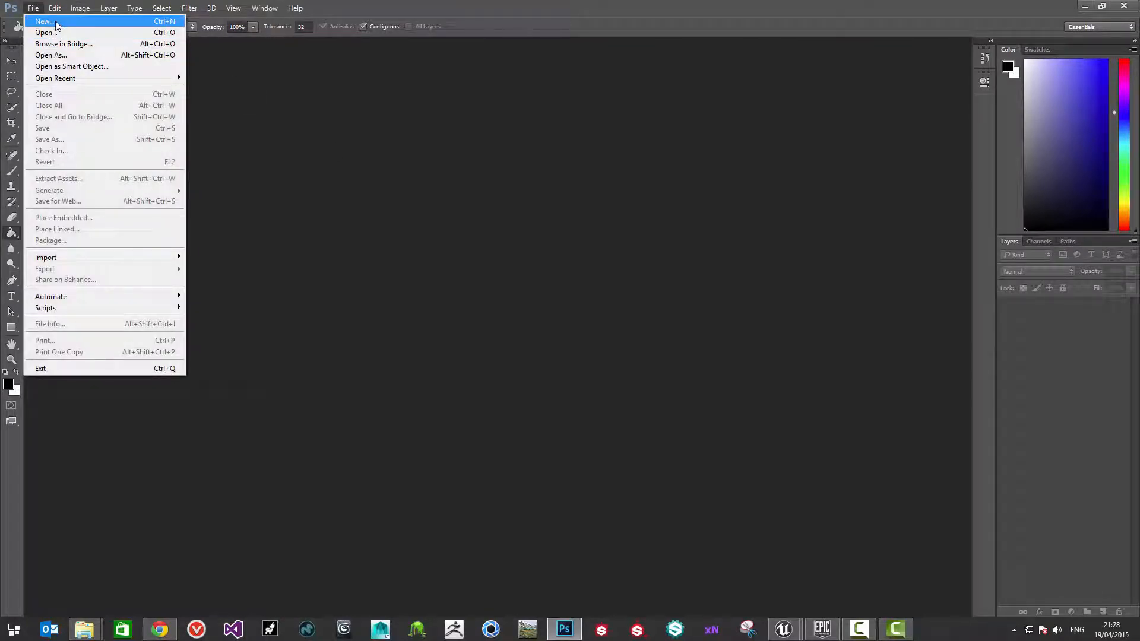
{"action": "left_click", "coordinate": [44, 22]}
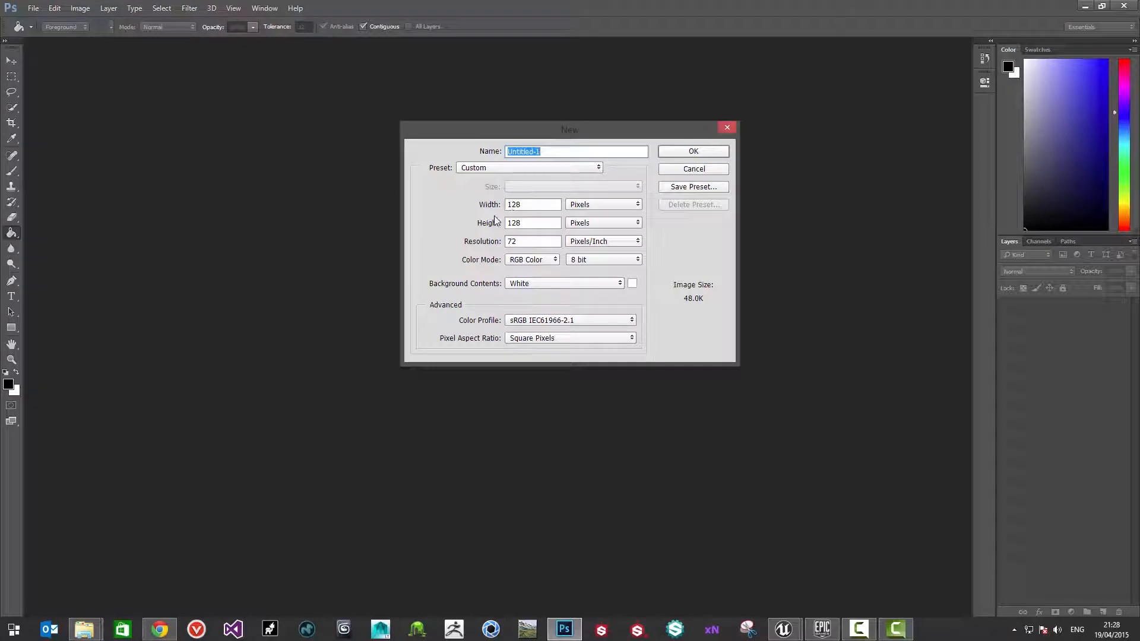
{"action": "left_click", "coordinate": [717, 153]}
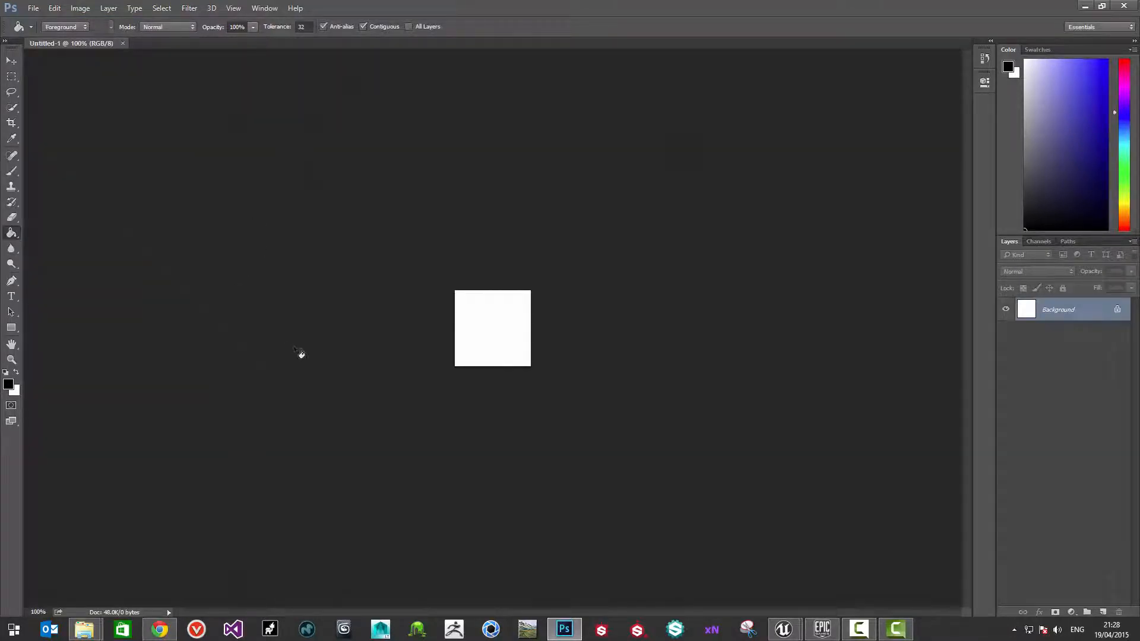
{"action": "left_click", "coordinate": [499, 335]}
Save the black image as a Targa file named BlackPlaceholder in the Textures folder of Master Materials TUT
{"action": "left_click", "coordinate": [32, 7]}
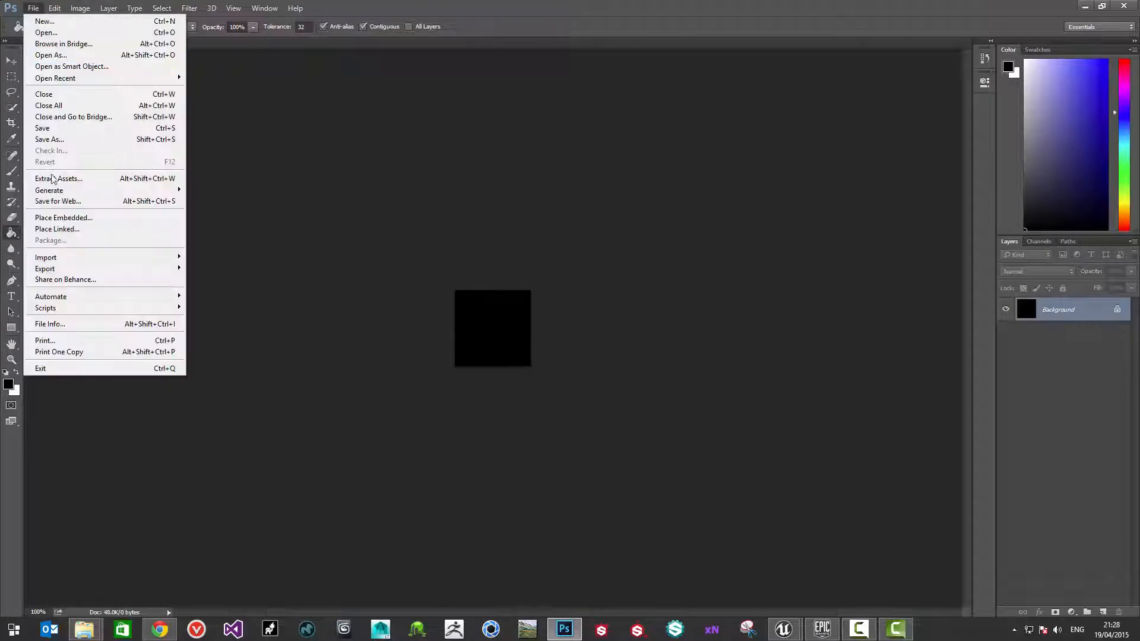
{"action": "left_click", "coordinate": [70, 140]}
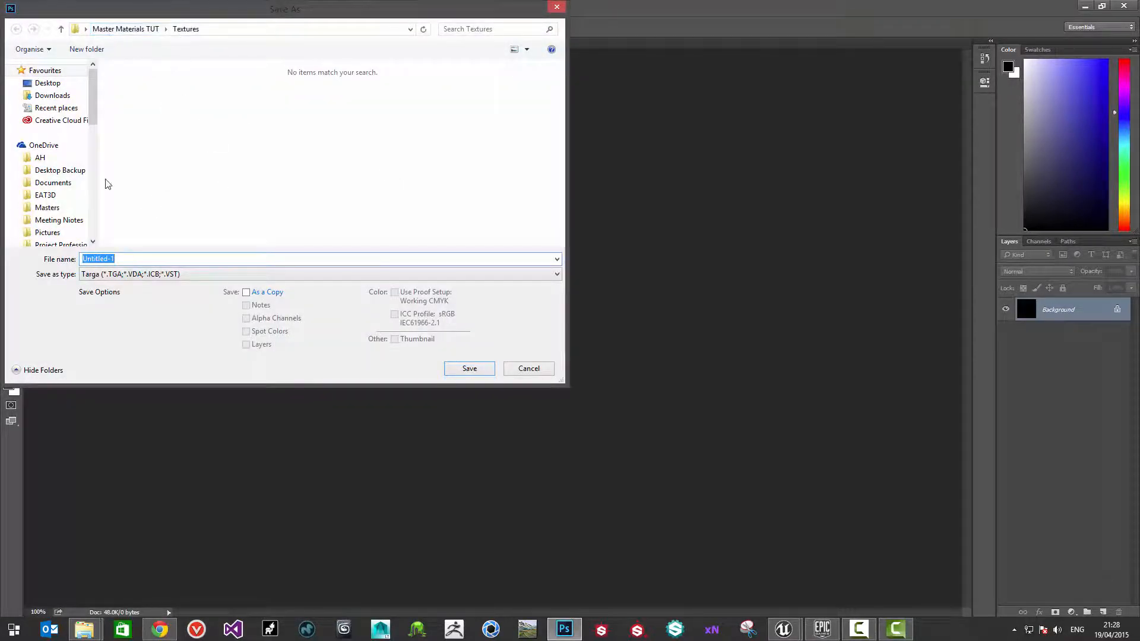
{"action": "left_click_drag", "start_coordinate": [98, 174], "coordinate": [53, 174]}
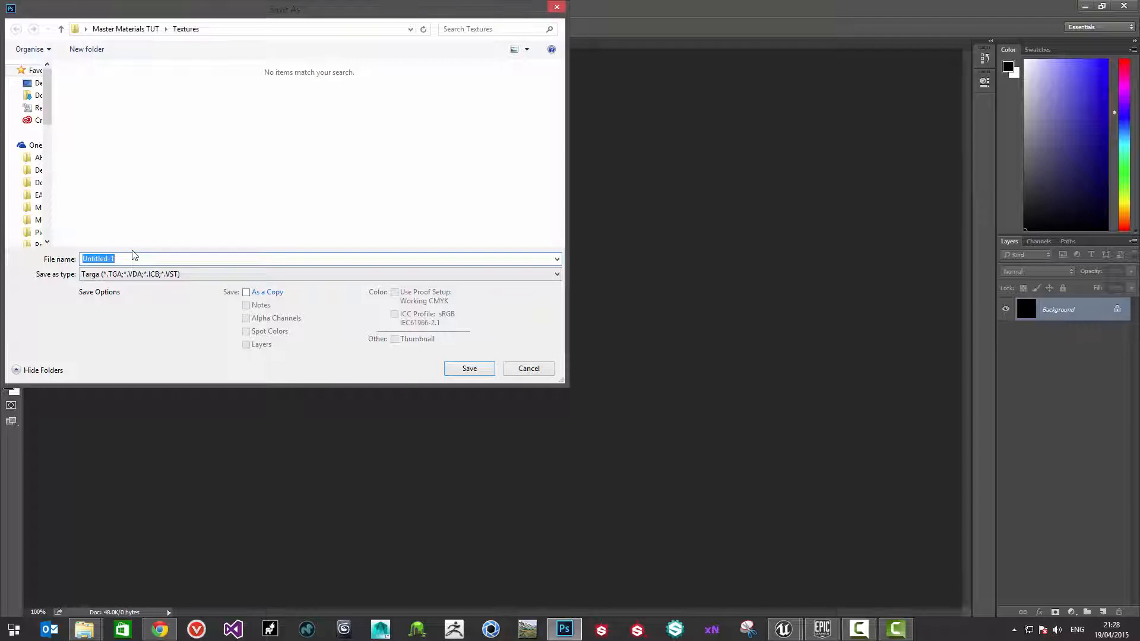
{"action": "type", "text": "BlackPlaceholder"}
{"action": "left_click", "coordinate": [467, 370]}
{"action": "left_click", "coordinate": [601, 206]}
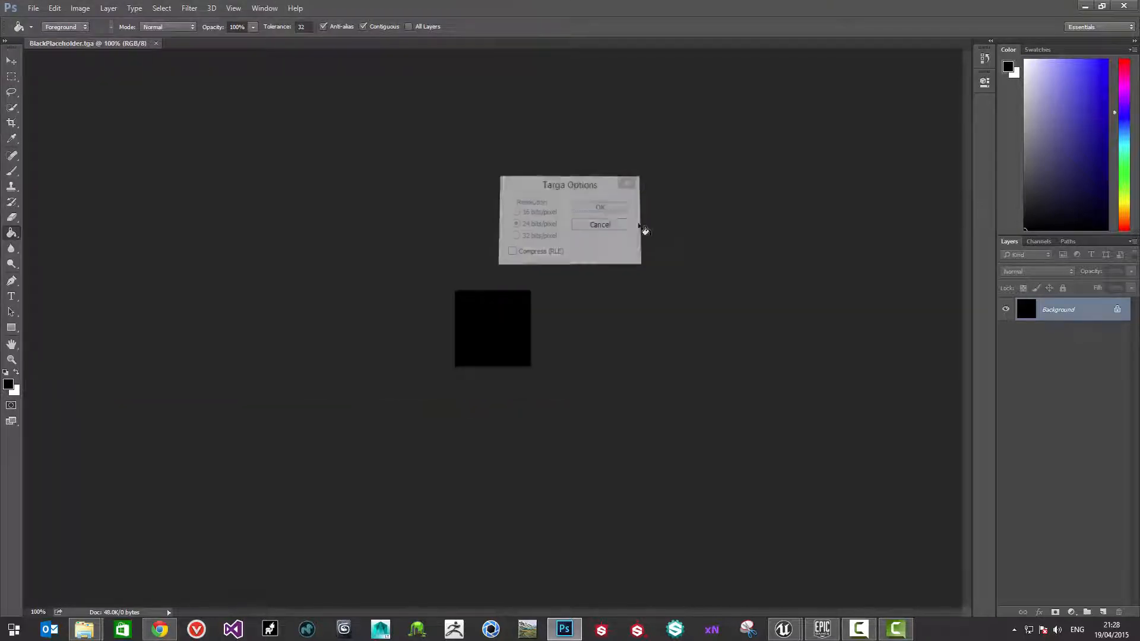
{"action": "left_click", "coordinate": [34, 8]}
{"action": "left_click", "coordinate": [59, 140]}
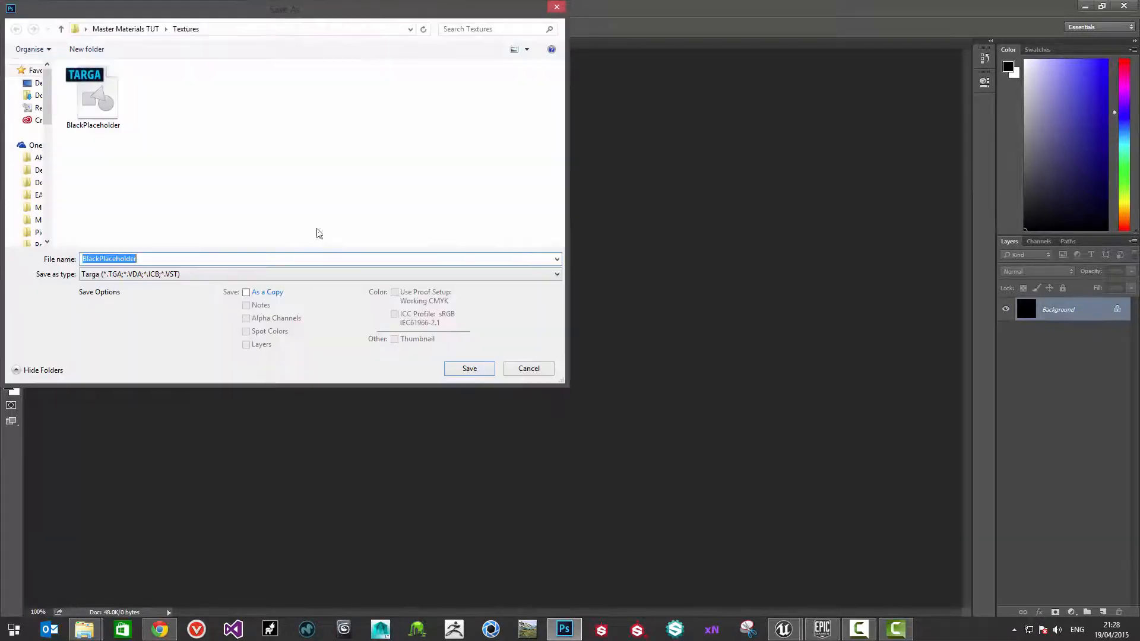
{"action": "left_click", "coordinate": [528, 369]}
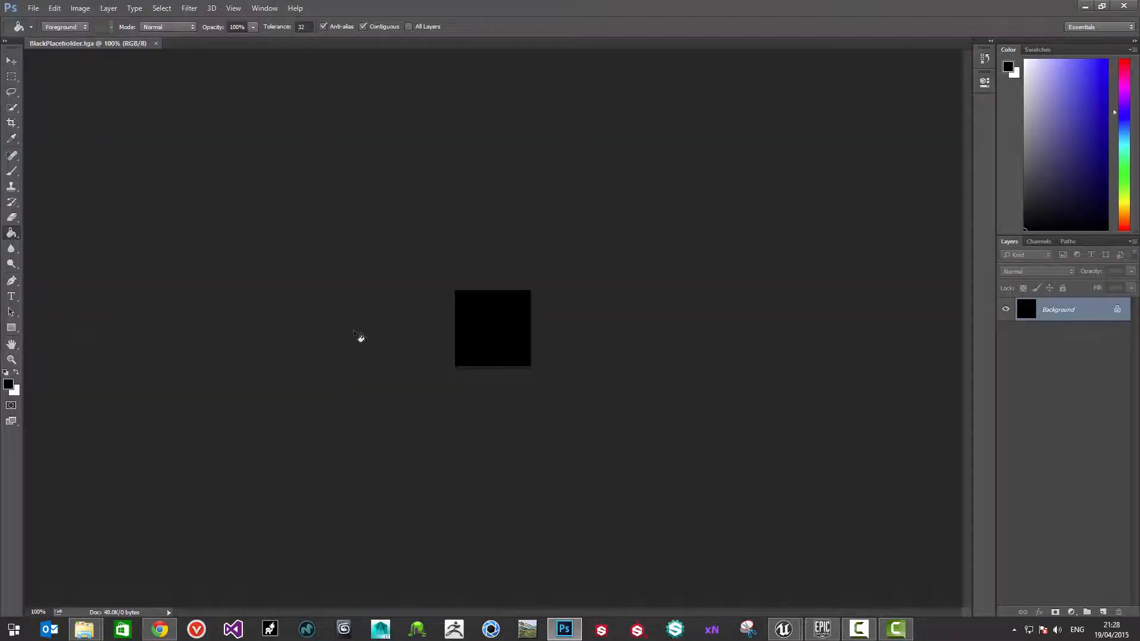
Swap the foreground and background colours and fill the 128 × 128 placeholder image with white
{"action": "key", "text": "x"}
{"action": "left_click", "coordinate": [500, 334]}
{"action": "double_click", "coordinate": [26, 9]}
{"action": "left_click", "coordinate": [35, 9]}
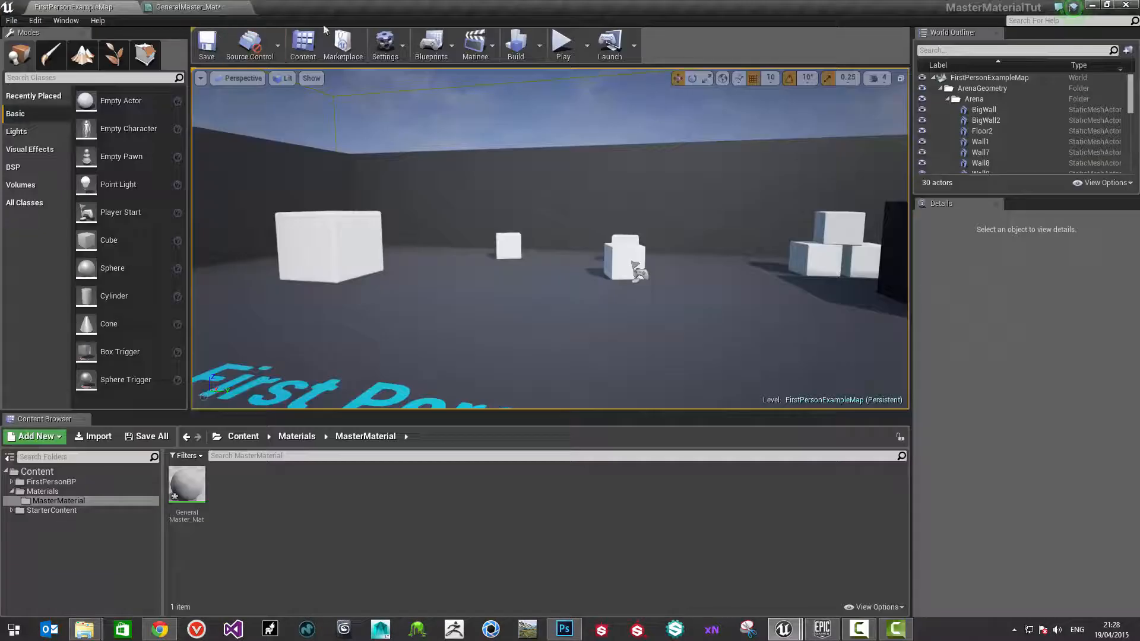
{"action": "left_click", "coordinate": [564, 629]}
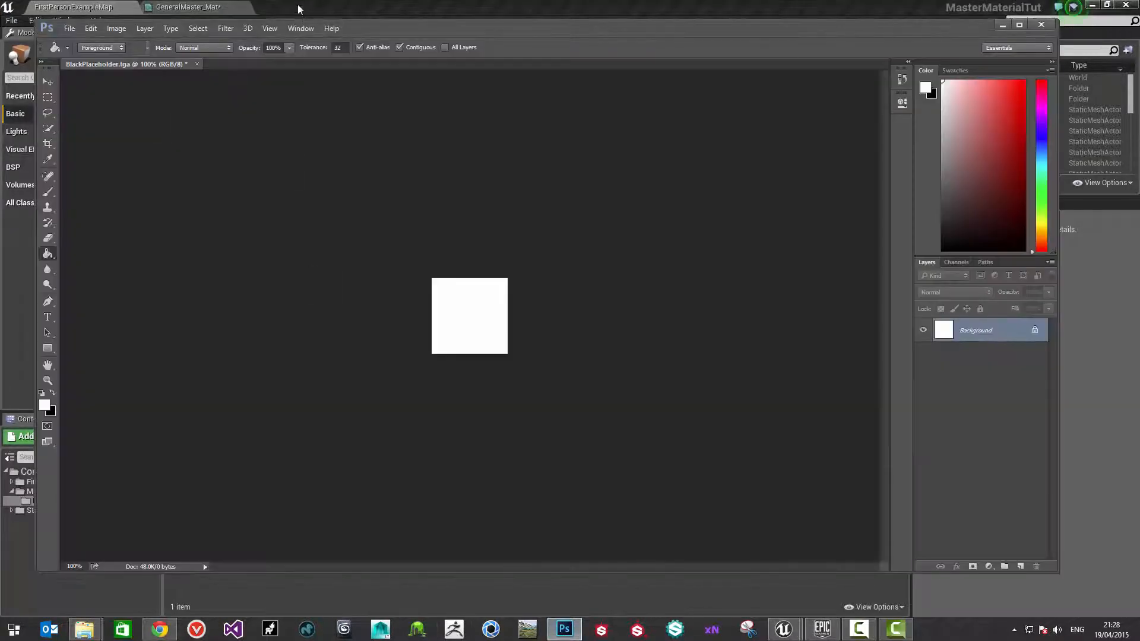
{"action": "double_click", "coordinate": [408, 28]}
{"action": "left_click", "coordinate": [33, 7]}
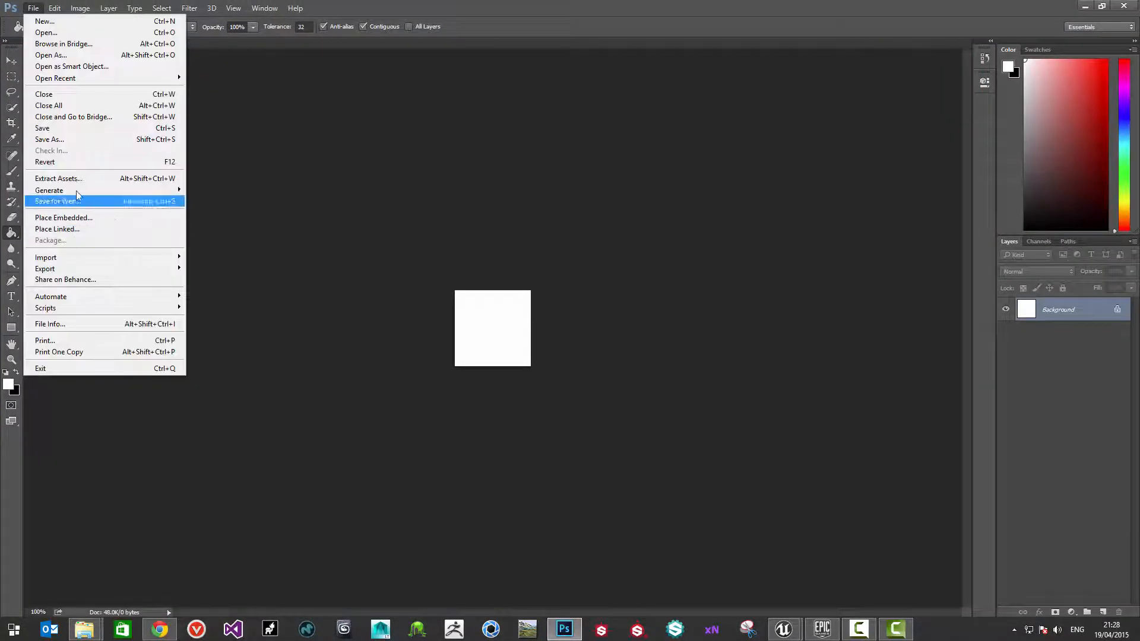
{"action": "left_click", "coordinate": [59, 140]}
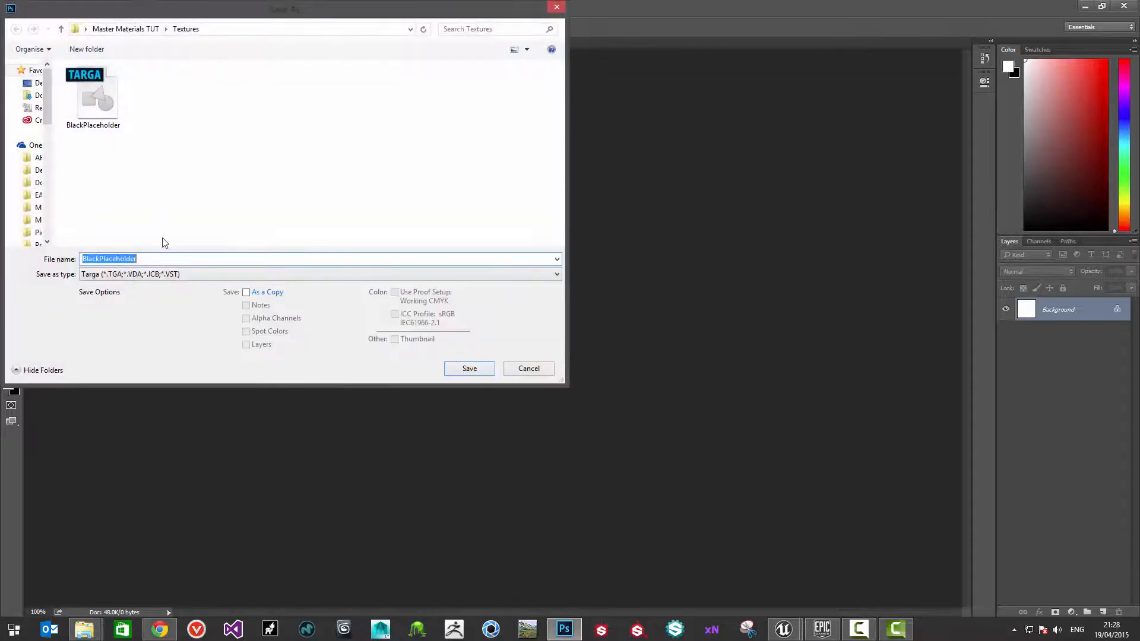
{"action": "left_click", "coordinate": [118, 125]}
{"action": "left_click", "coordinate": [524, 369]}
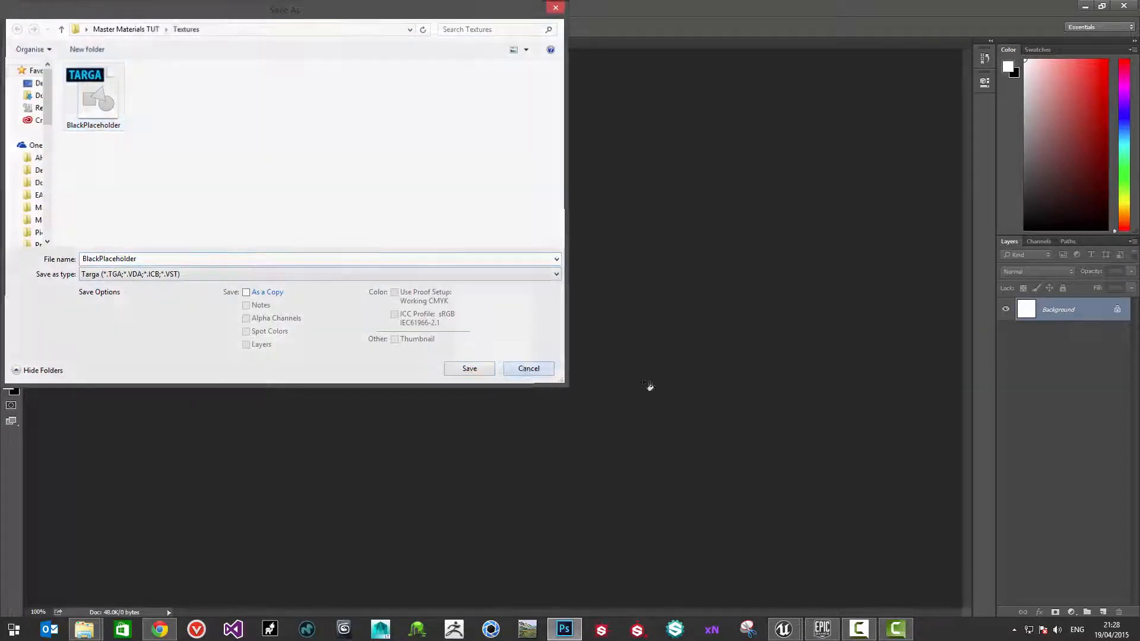
{"action": "left_click", "coordinate": [1055, 613]}
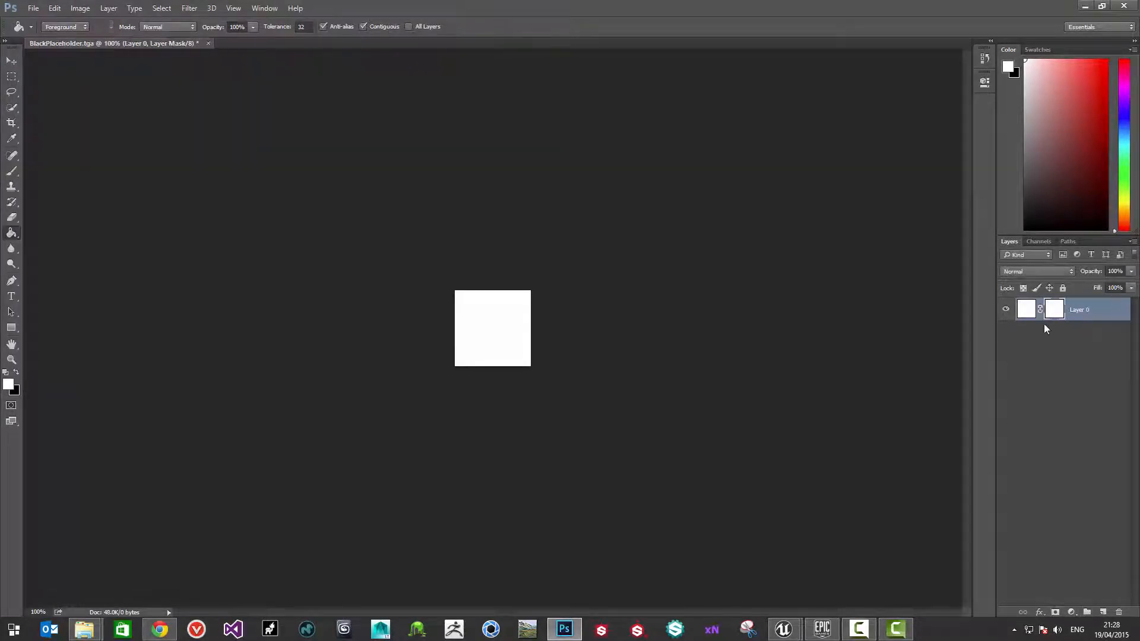
{"action": "key", "text": "ctrl+z"}
Add a black alpha channel to the white image and show the RGB channels together with it
{"action": "left_click", "coordinate": [1034, 241]}
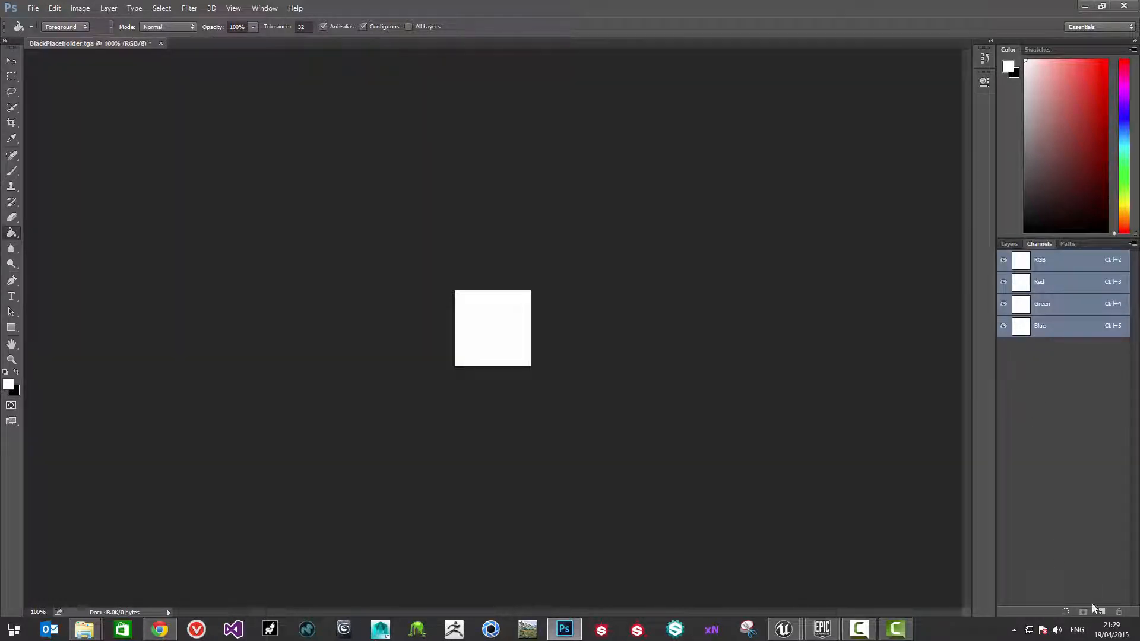
{"action": "left_click", "coordinate": [1101, 611]}
{"action": "left_click", "coordinate": [1003, 259]}
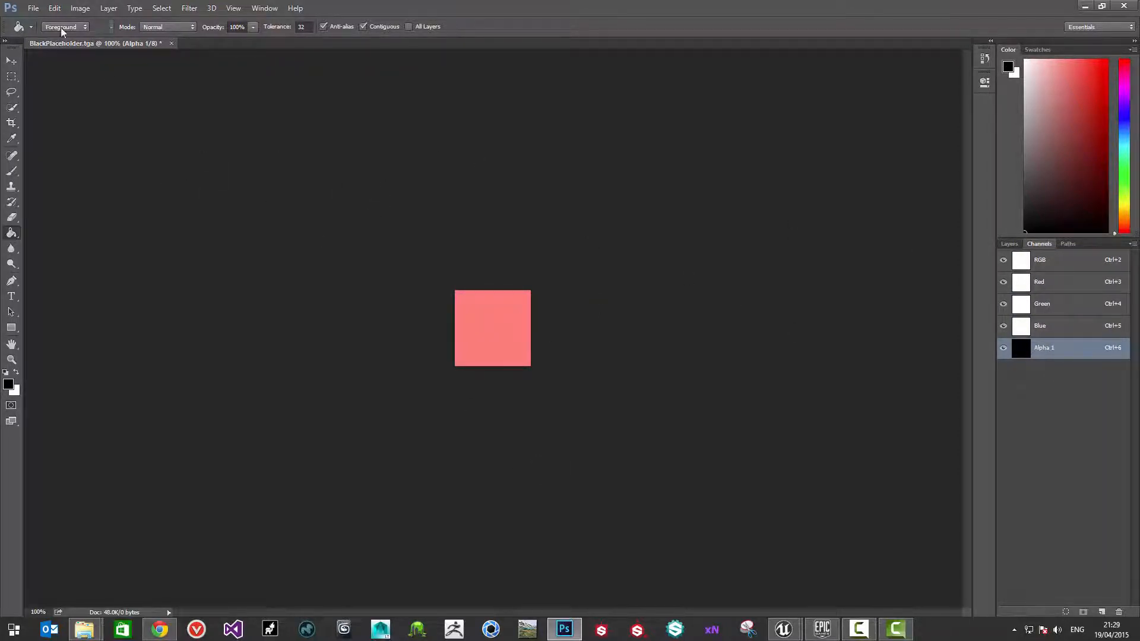
Save the white image with its alpha channel as a Targa file named WhitePlaceholderAlpha in the Textures folder
{"action": "left_click", "coordinate": [34, 9]}
{"action": "left_click", "coordinate": [52, 139]}
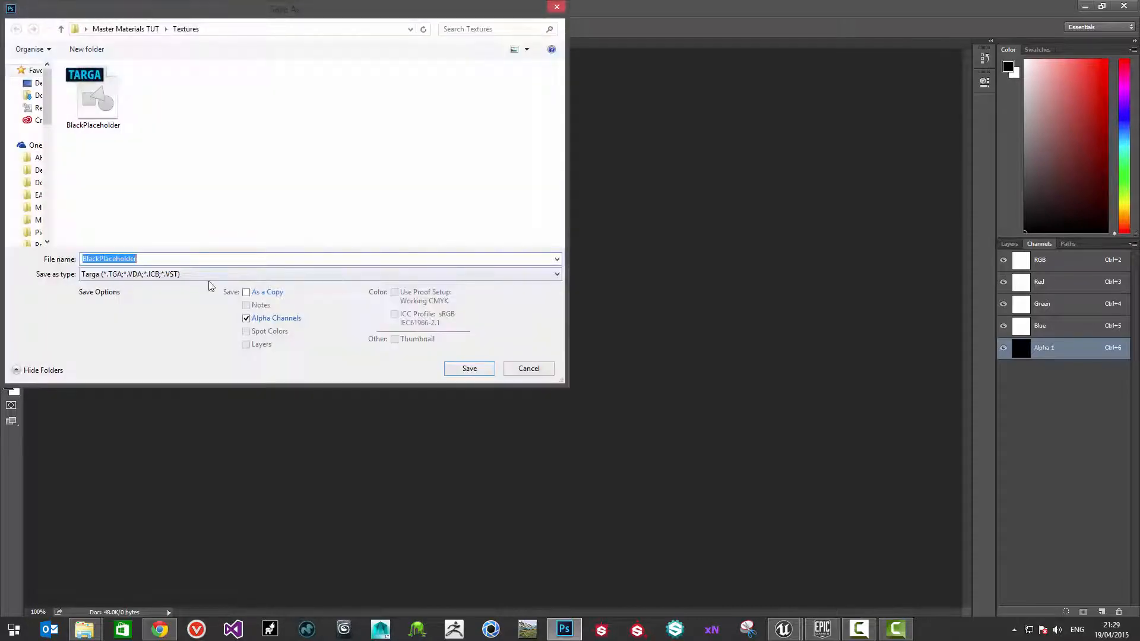
{"action": "left_click", "coordinate": [109, 260]}
{"action": "left_click_drag", "start_coordinate": [100, 260], "coordinate": [51, 259]}
{"action": "type", "text": "White"}
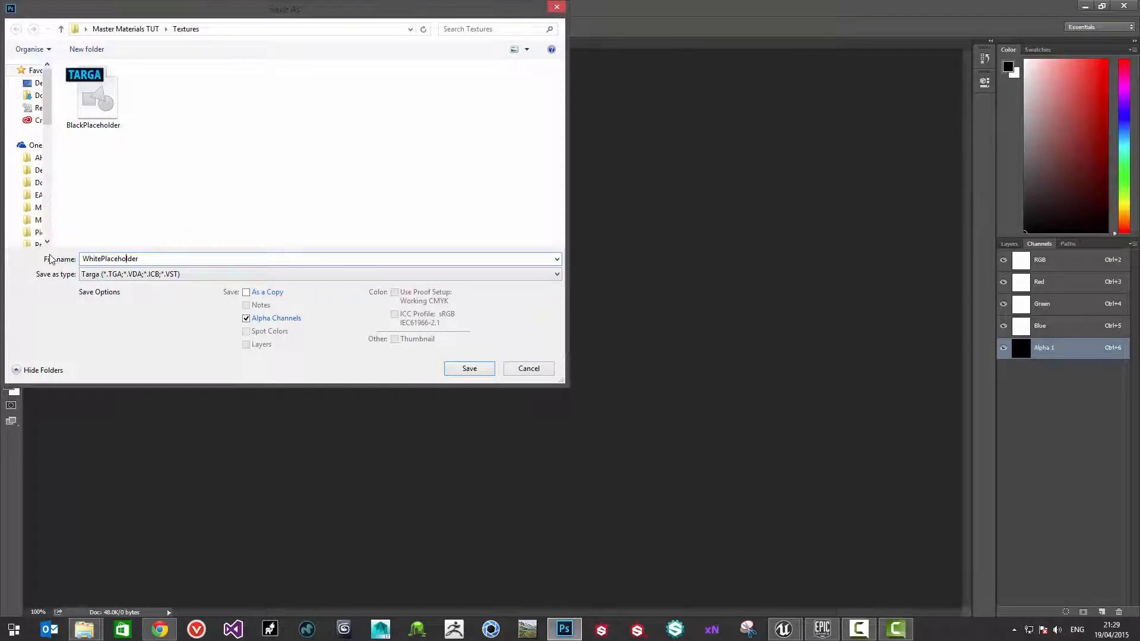
{"action": "type", "text": "Alpha"}
{"action": "key", "text": "Return"}
{"action": "key", "text": "Return"}
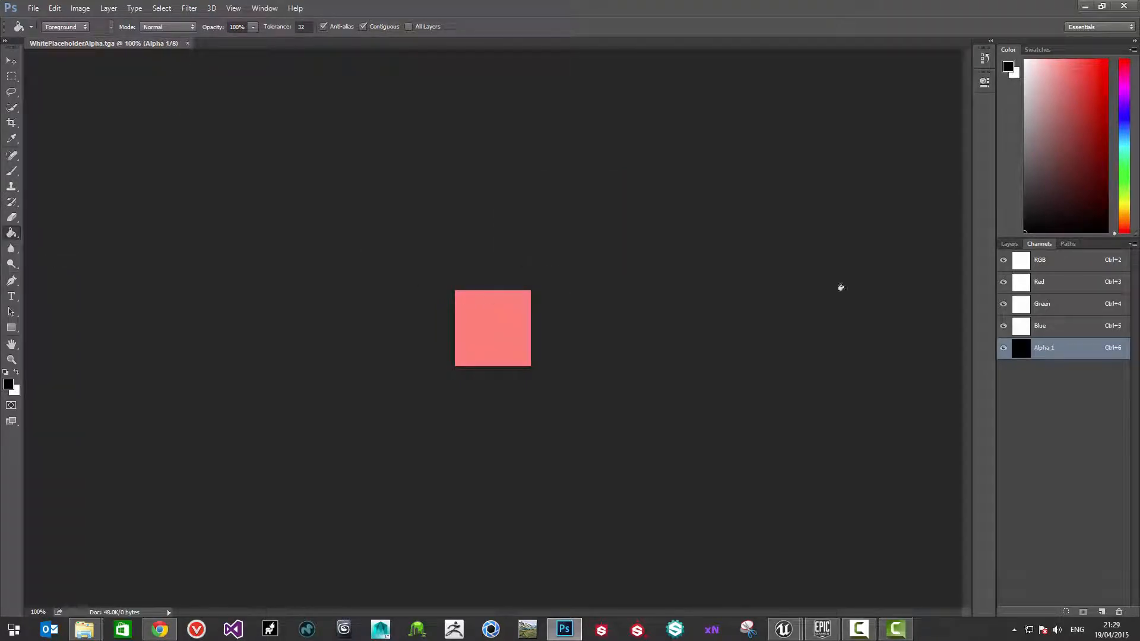
Create a new 128 × 128 pixel RGB image with a white background
{"action": "left_click", "coordinate": [33, 9]}
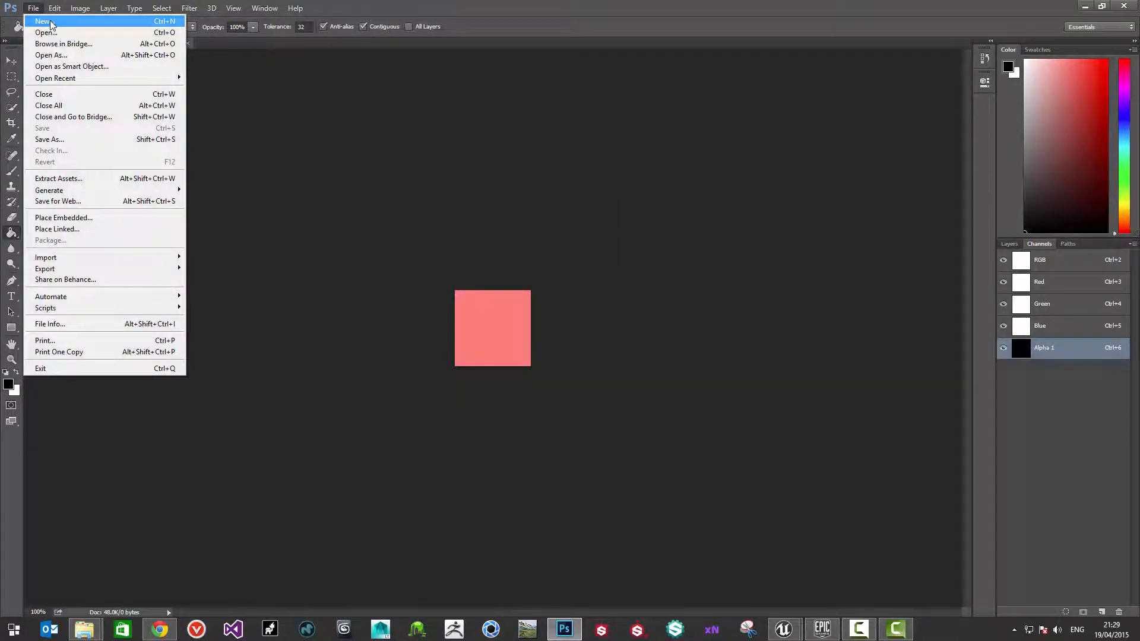
{"action": "left_click", "coordinate": [51, 24]}
{"action": "left_click_drag", "start_coordinate": [611, 135], "coordinate": [596, 150]}
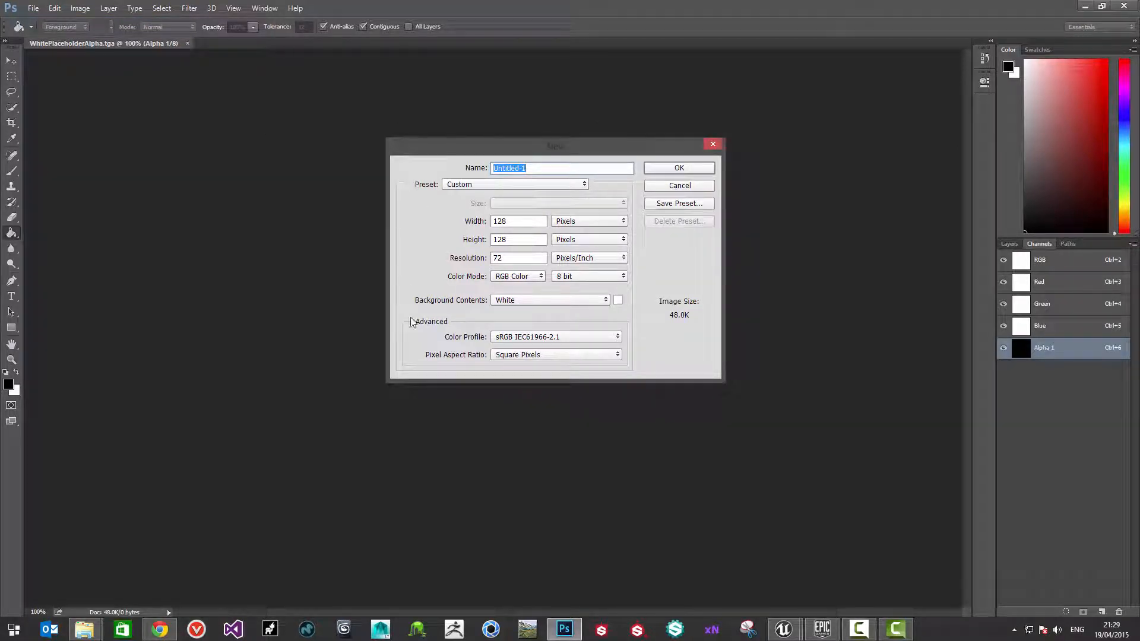
{"action": "left_click", "coordinate": [683, 170]}
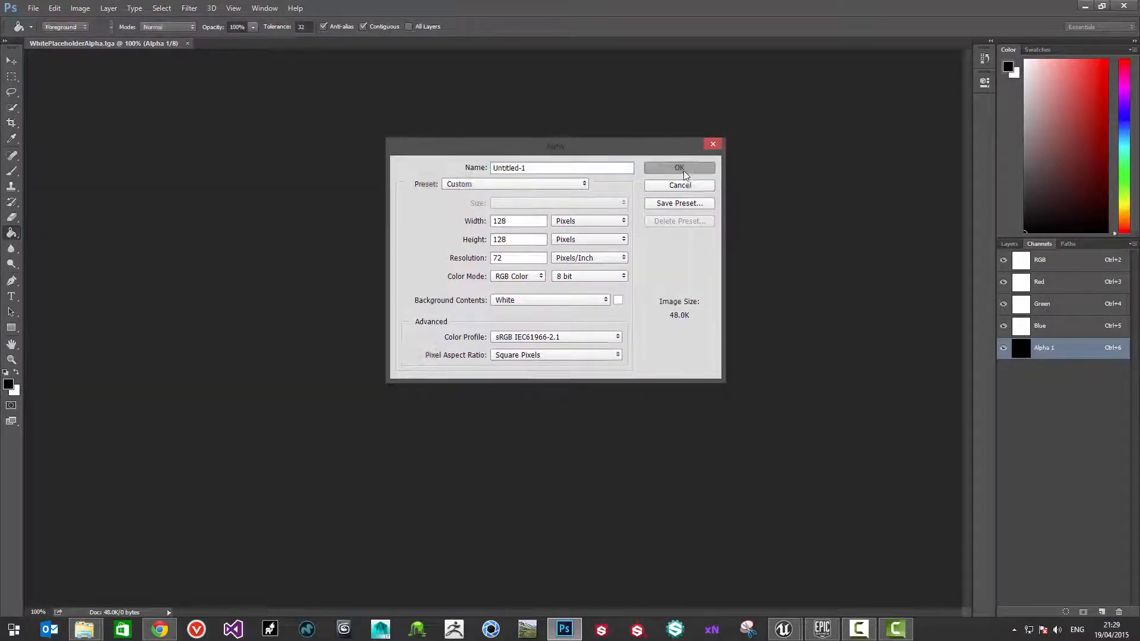
Set the foreground colour to the flat normal-map blue, R 128, G 128, B 255, and fill the new image with it
{"action": "left_click", "coordinate": [9, 384]}
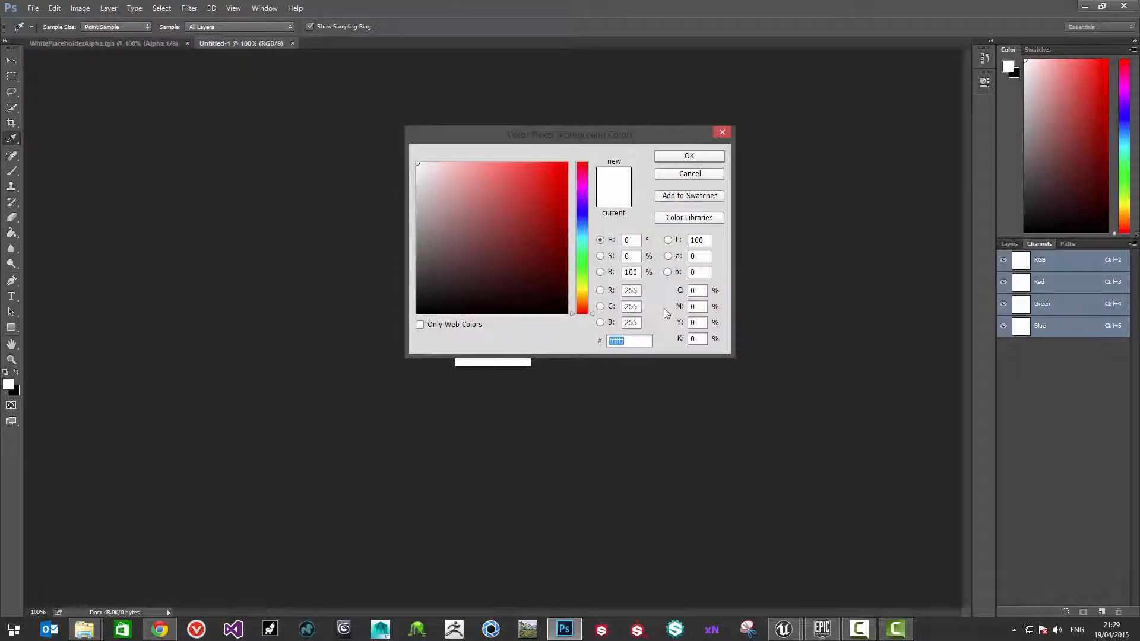
{"action": "left_click", "coordinate": [640, 291]}
{"action": "type", "text": "128"}
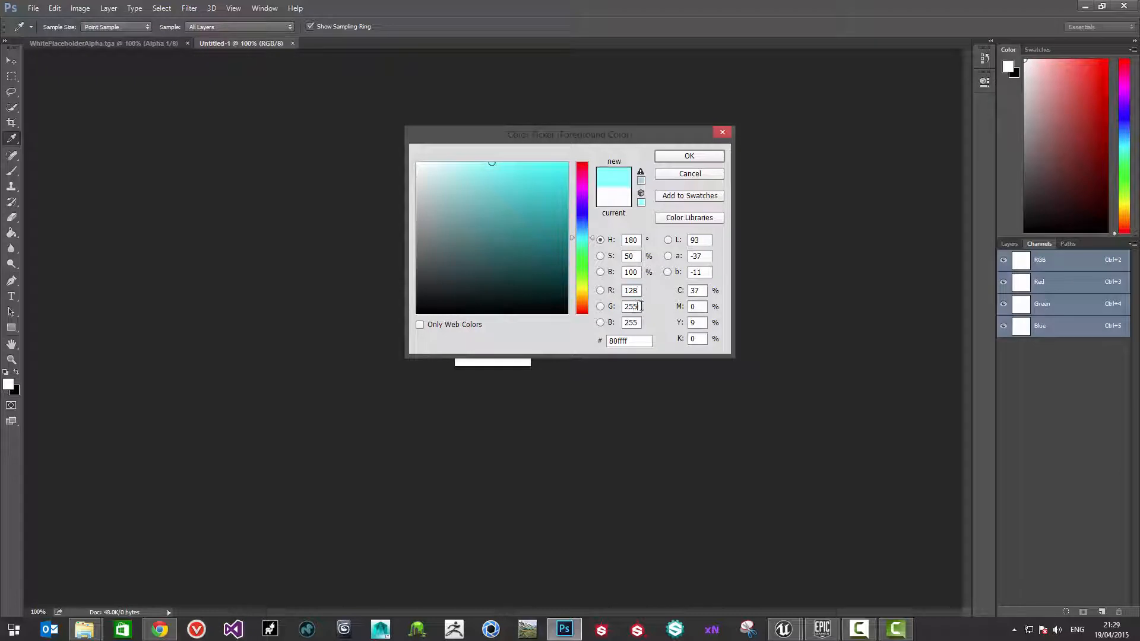
{"action": "left_click", "coordinate": [634, 307]}
{"action": "type", "text": "128"}
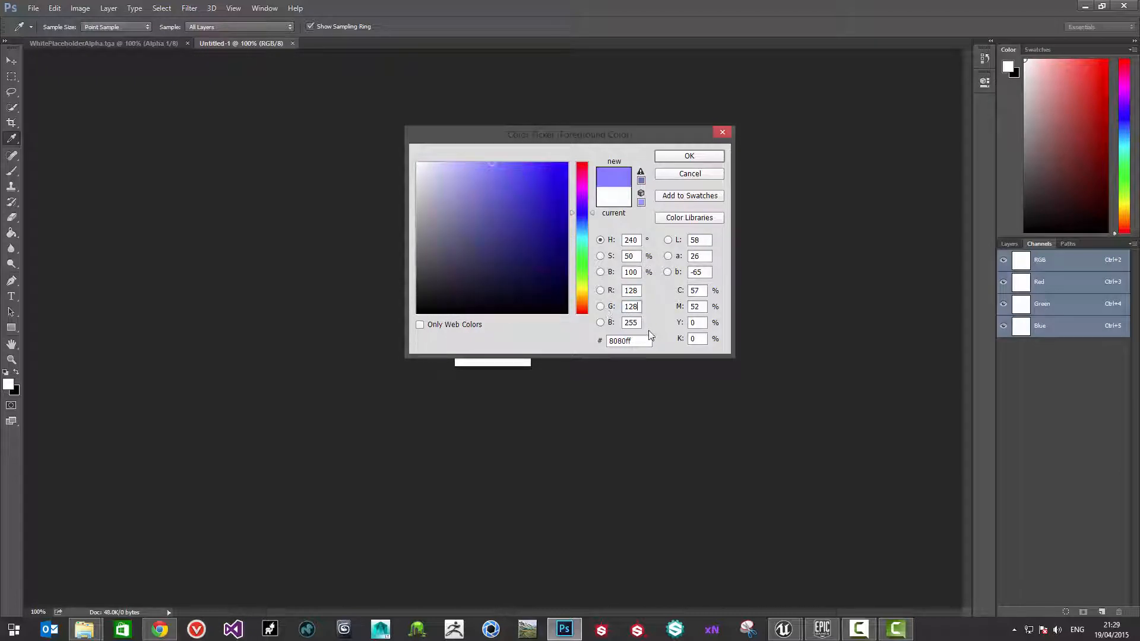
{"action": "key", "text": "Return"}
{"action": "key", "text": "g"}
{"action": "left_click", "coordinate": [8, 386]}
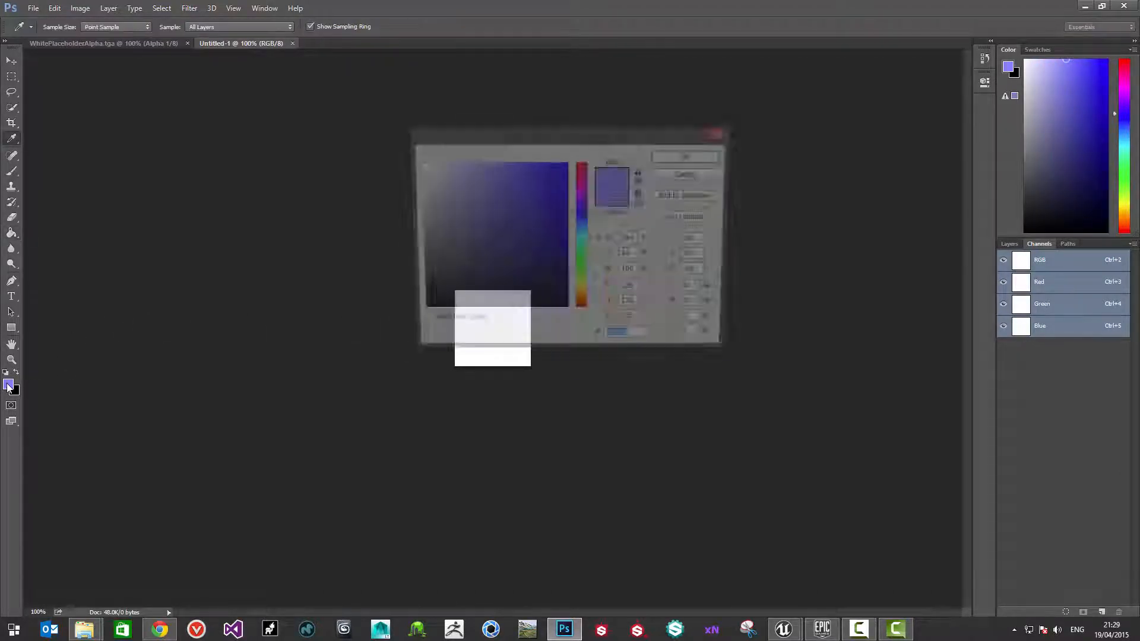
{"action": "left_click", "coordinate": [689, 157]}
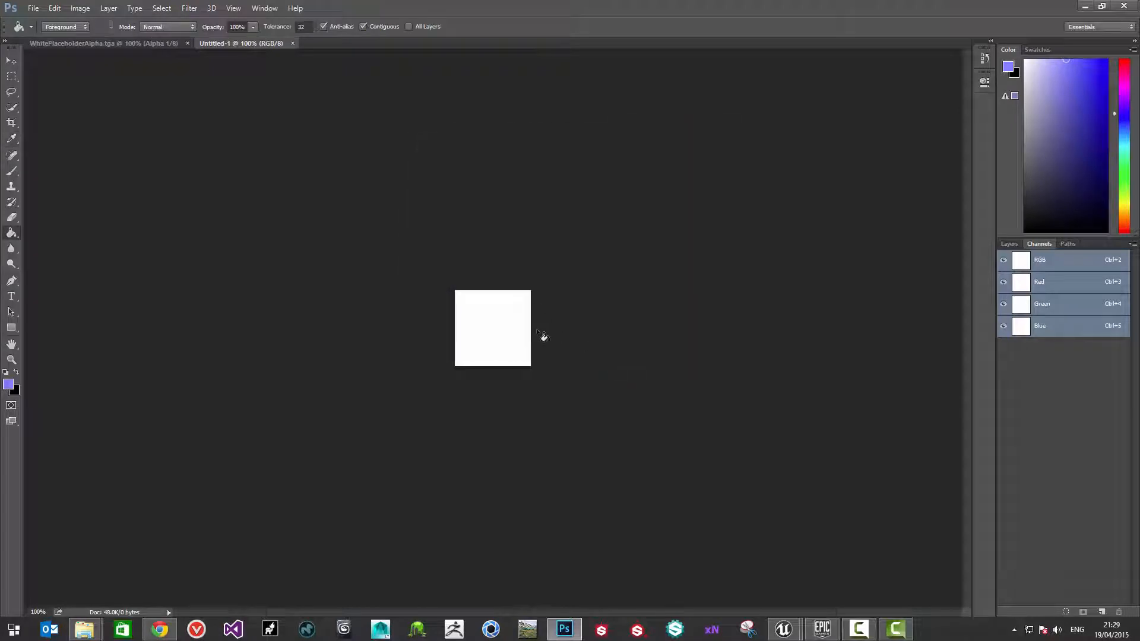
{"action": "left_click", "coordinate": [527, 349]}
Save the blue image as a Targa file named NormalPlaceholder in the Textures folder
{"action": "left_click", "coordinate": [33, 8]}
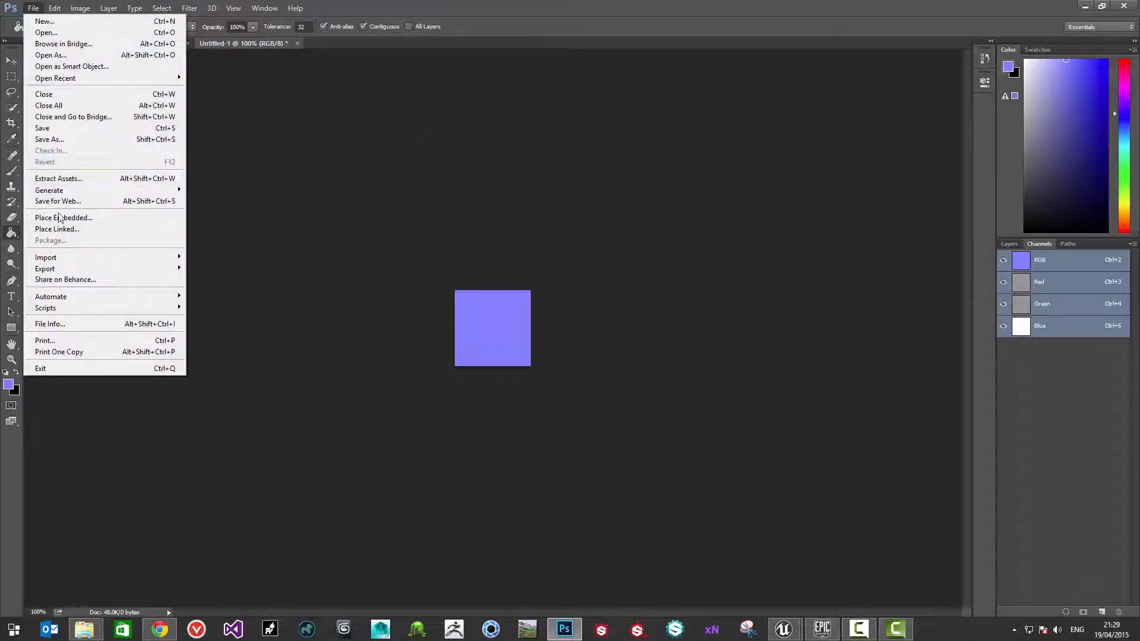
{"action": "left_click", "coordinate": [59, 138]}
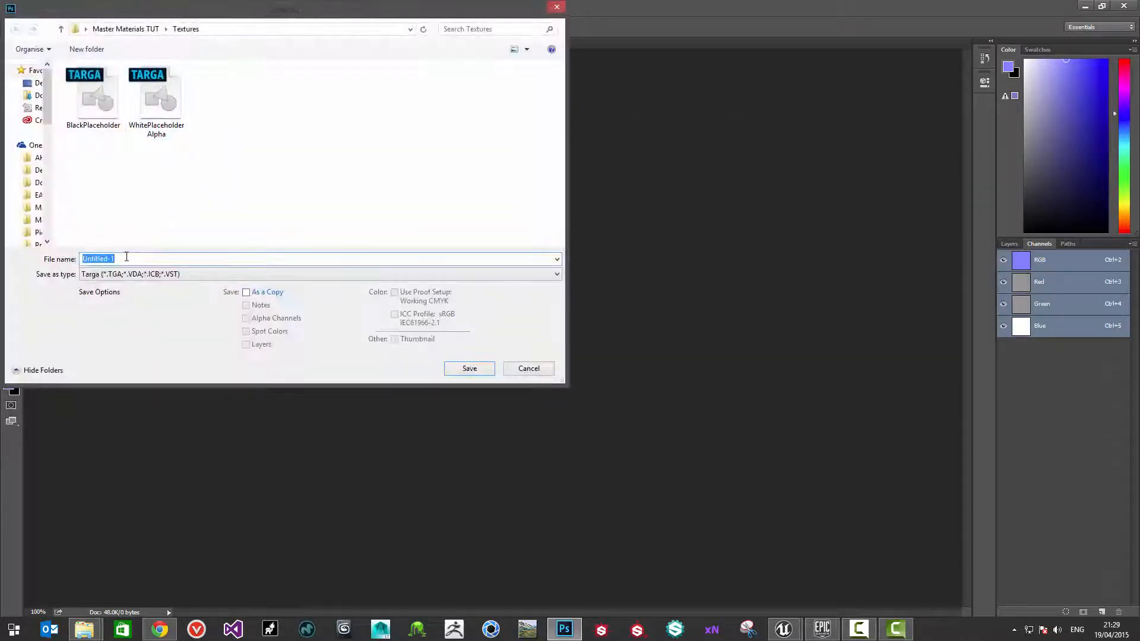
{"action": "type", "text": "NormalPlaceholder"}
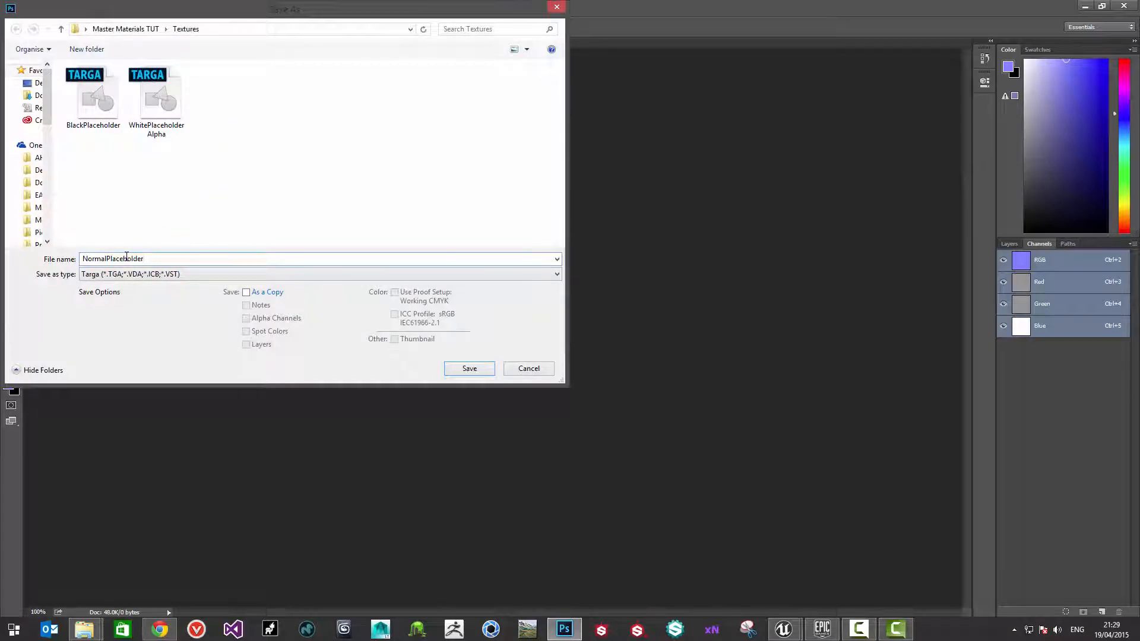
{"action": "key", "text": "Return"}
{"action": "key", "text": "Return"}
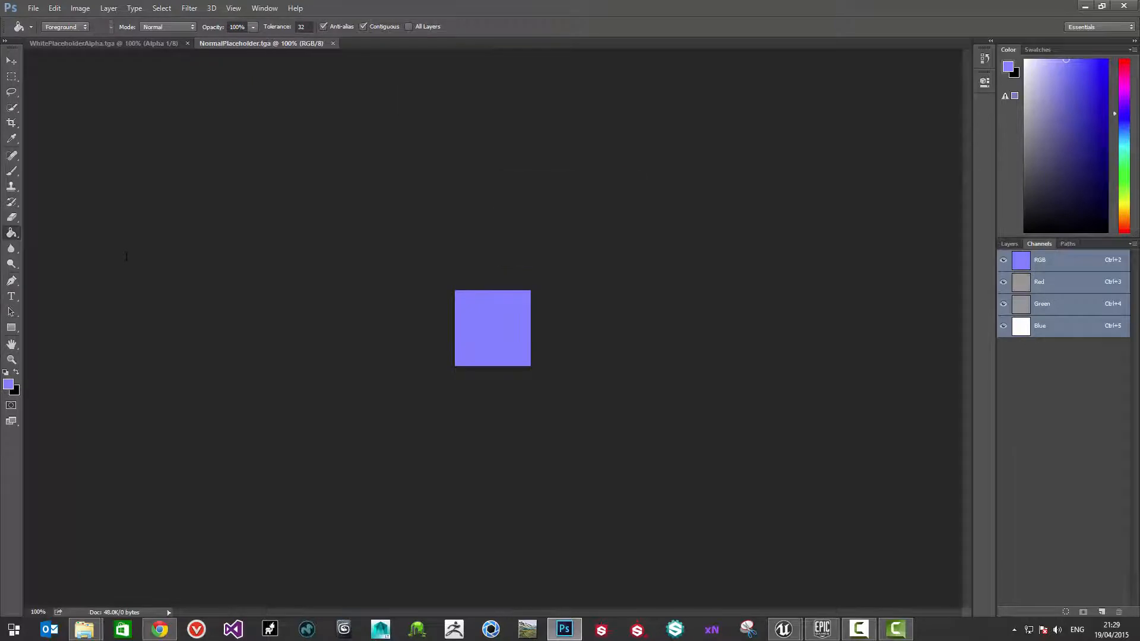
Switch to Unreal Editor and create a folder named Textures directly under Content
{"action": "left_click", "coordinate": [1085, 7]}
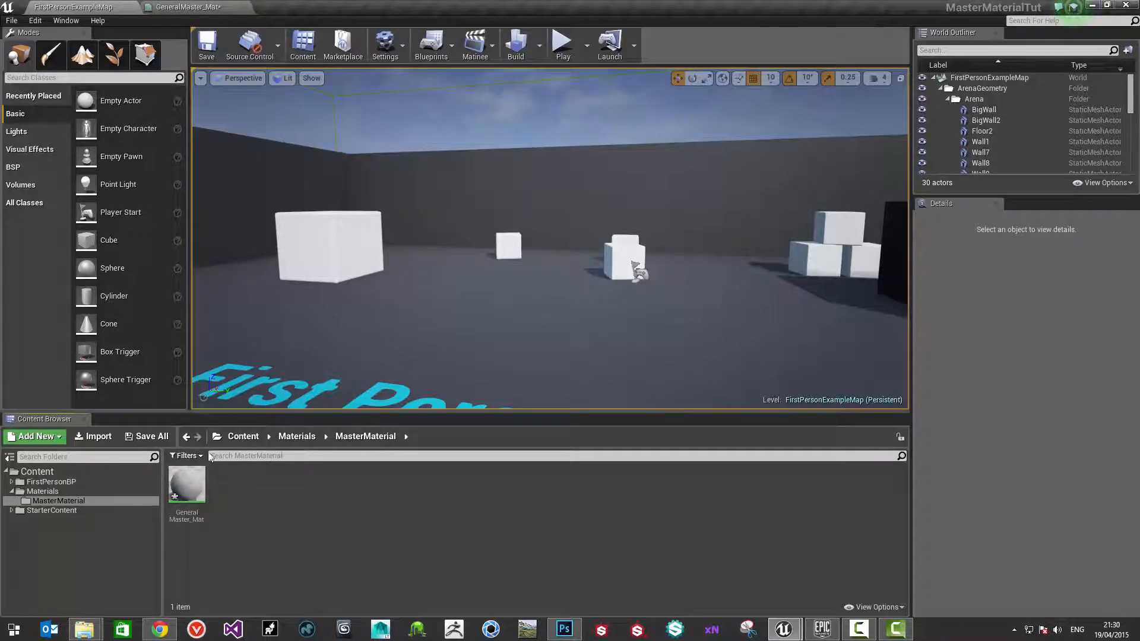
{"action": "double_click", "coordinate": [189, 488]}
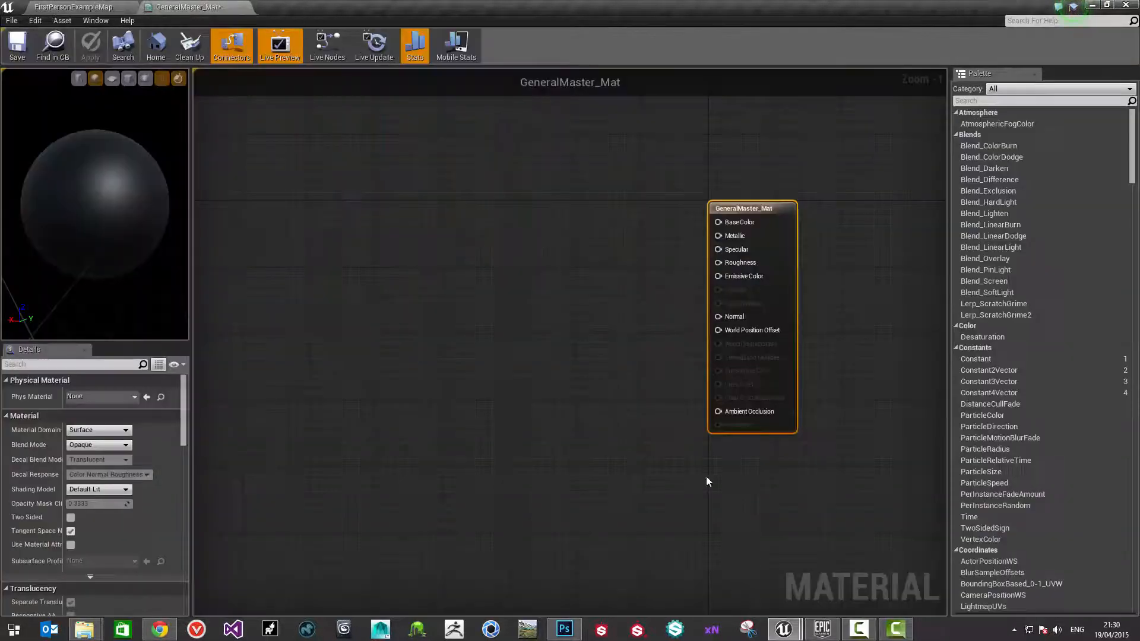
{"action": "left_click", "coordinate": [73, 7]}
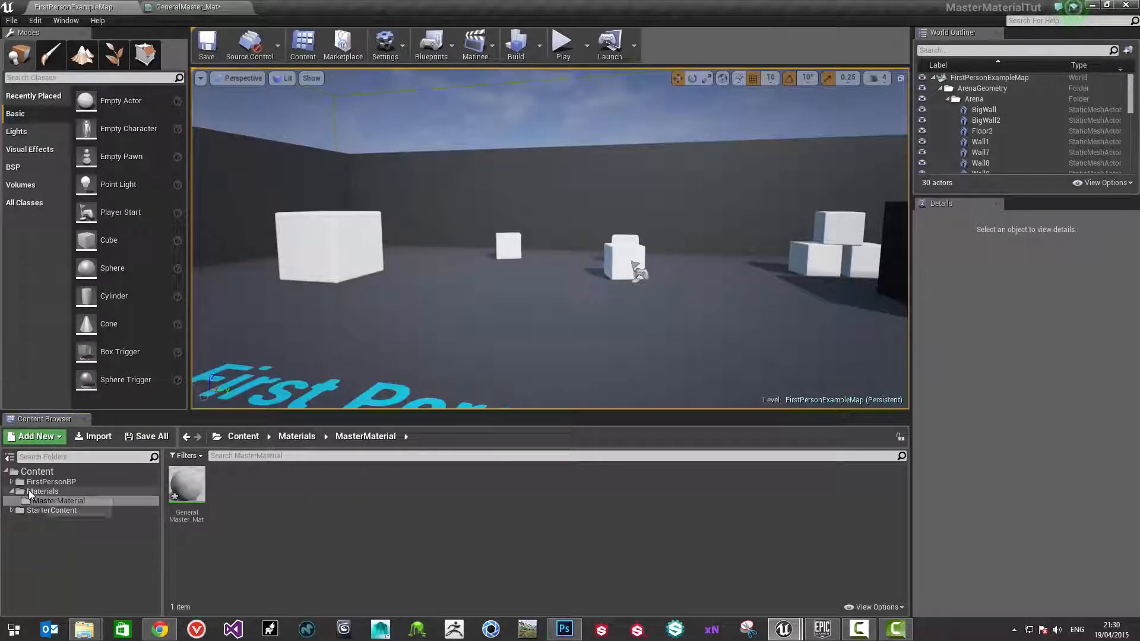
{"action": "left_click", "coordinate": [34, 491]}
{"action": "right_click", "coordinate": [34, 491]}
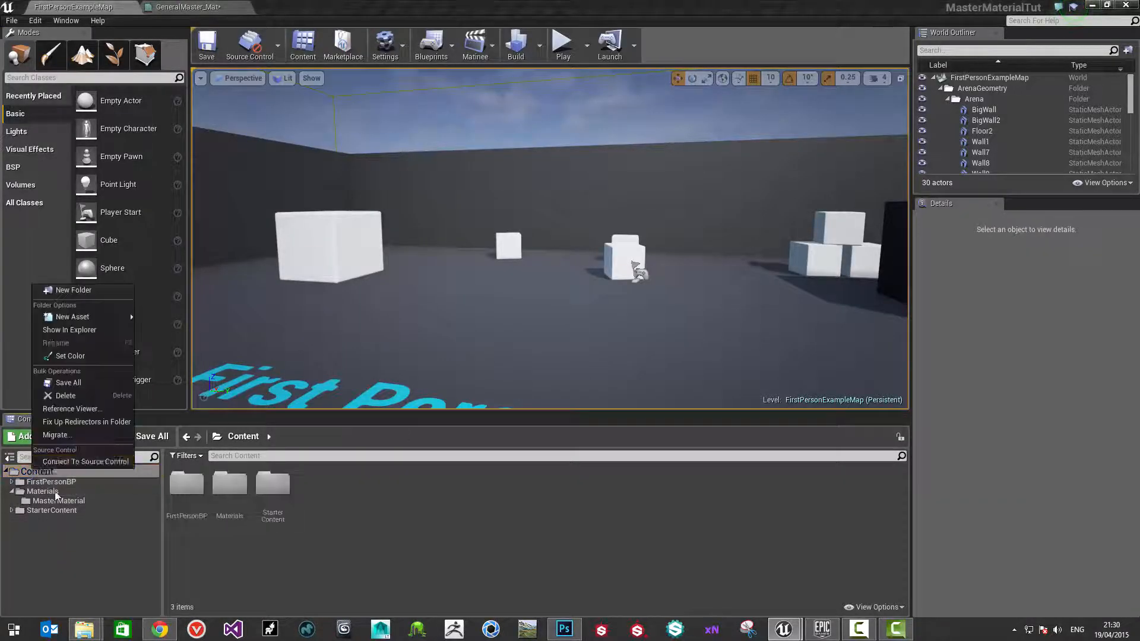
{"action": "left_click", "coordinate": [62, 290]}
{"action": "type", "text": "Textures"}
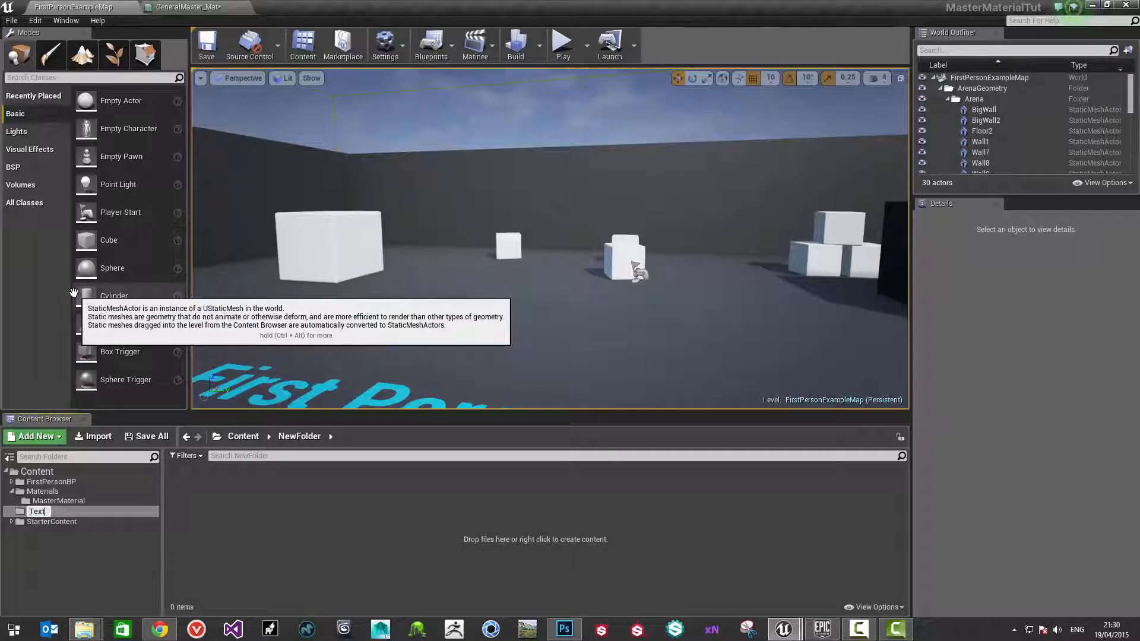
{"action": "key", "text": "Return"}
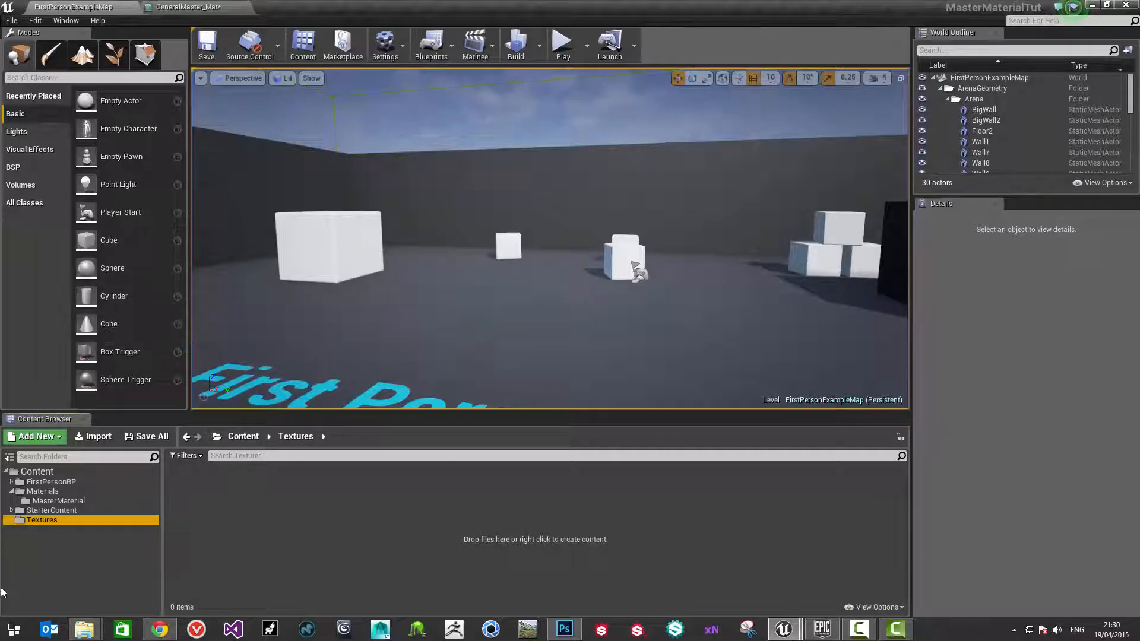
Import BlackPlaceholder, NormalPlaceholder and WhitePlaceholderAlpha from the Master Materials TUT Textures folder on disk into the project's Textures folder
{"action": "mouse_move", "coordinate": [84, 629]}
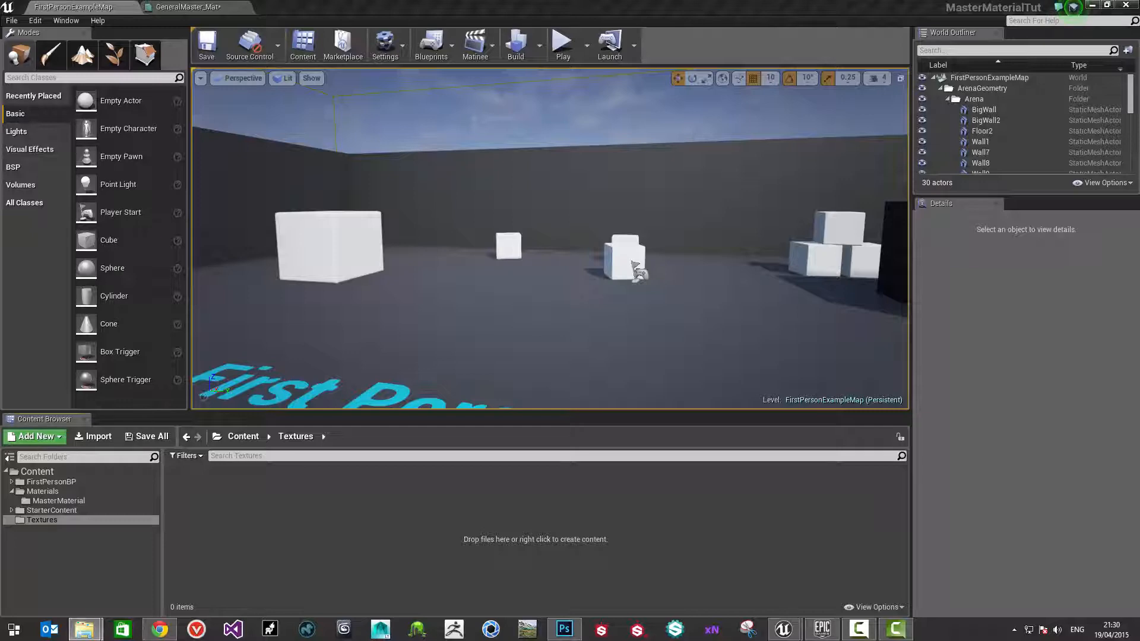
{"action": "left_click_drag", "start_coordinate": [1139, 149], "coordinate": [983, 95]}
{"action": "left_click_drag", "start_coordinate": [954, 306], "coordinate": [736, 222]}
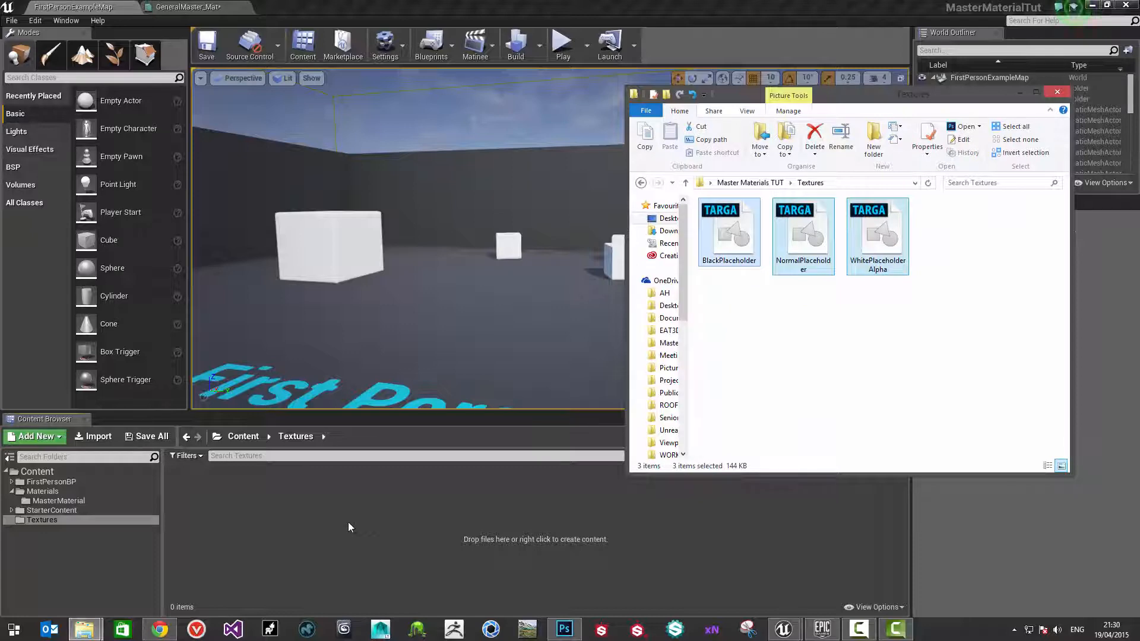
{"action": "left_click_drag", "start_coordinate": [349, 523], "coordinate": [340, 507]}
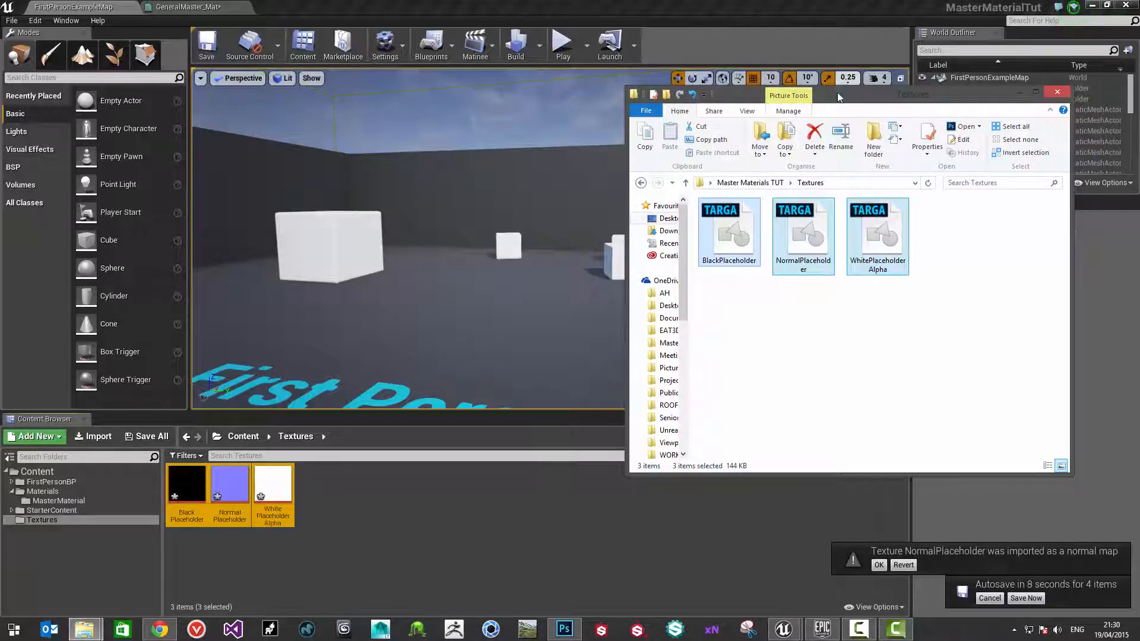
{"action": "left_click_drag", "start_coordinate": [837, 93], "coordinate": [1139, 107]}
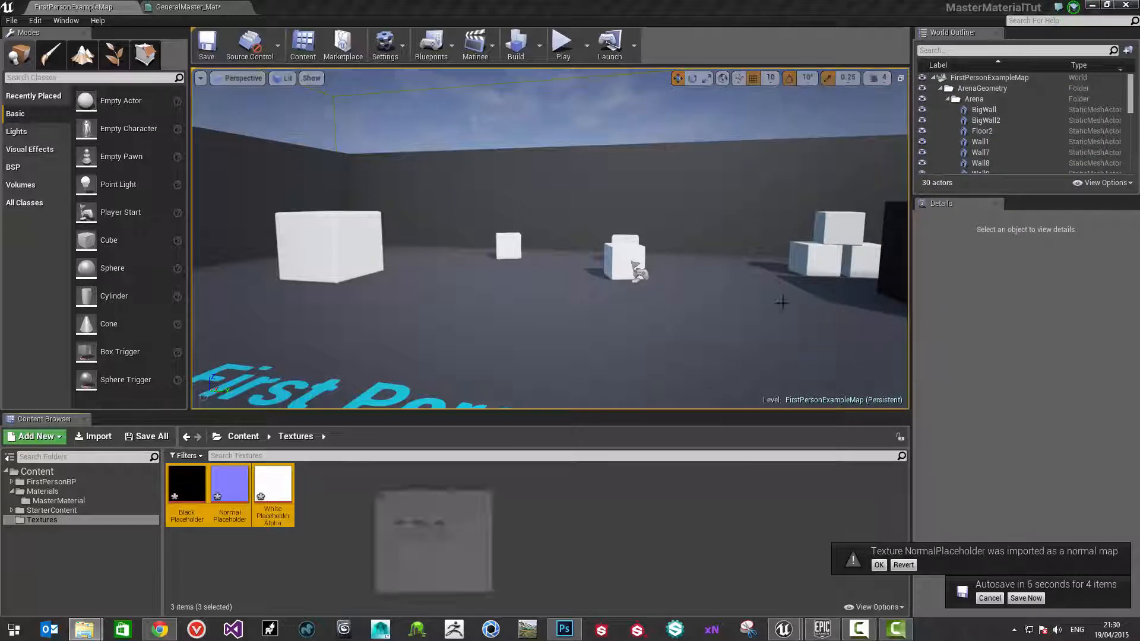
Select only the BlackPlaceholder texture and return to the GeneralMaster_Mat material graph
{"action": "left_click", "coordinate": [290, 531]}
{"action": "left_click", "coordinate": [240, 497]}
{"action": "left_click", "coordinate": [186, 484]}
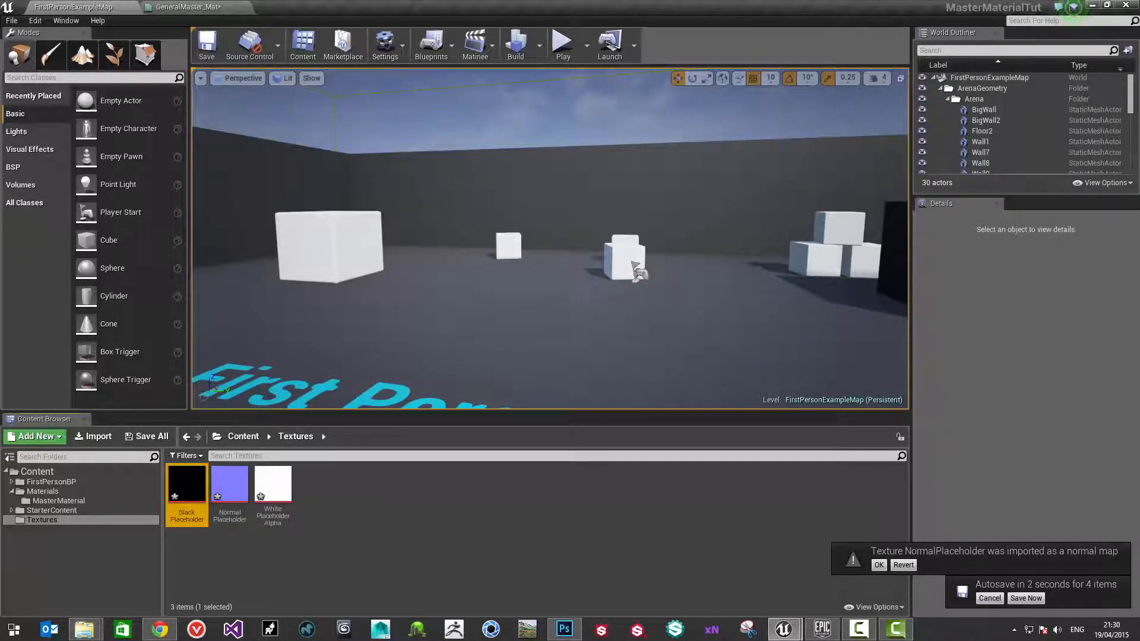
{"action": "left_click", "coordinate": [190, 8]}
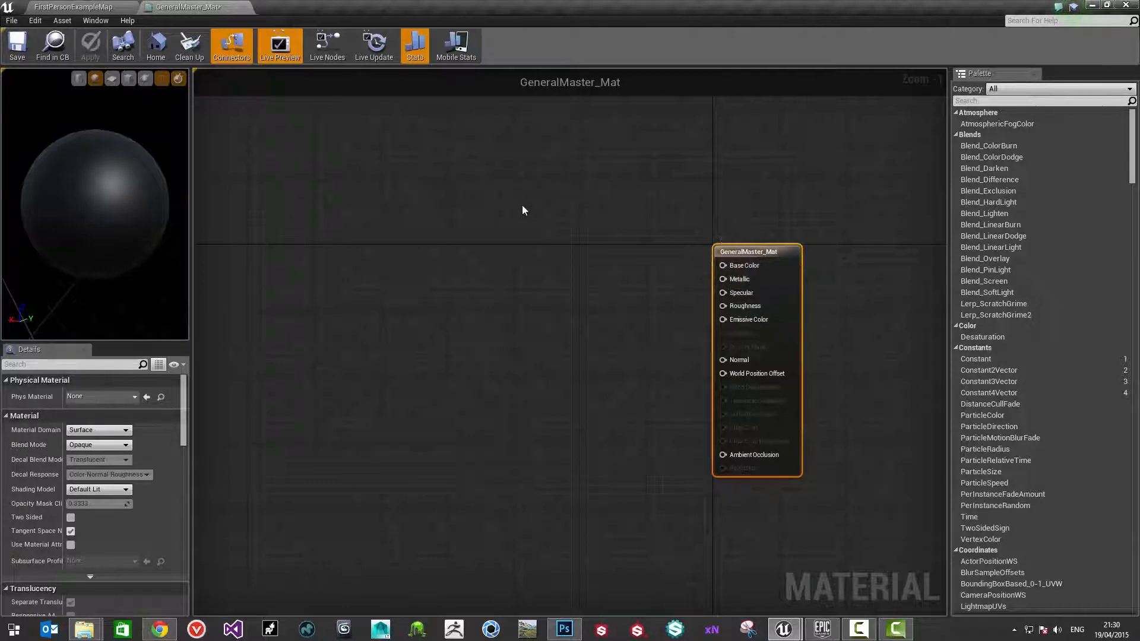
Add a texture sample of WhitePlaceholderAlpha to the GeneralMaster_Mat graph and place it up and to the left of the material node
{"action": "left_click", "coordinate": [88, 5]}
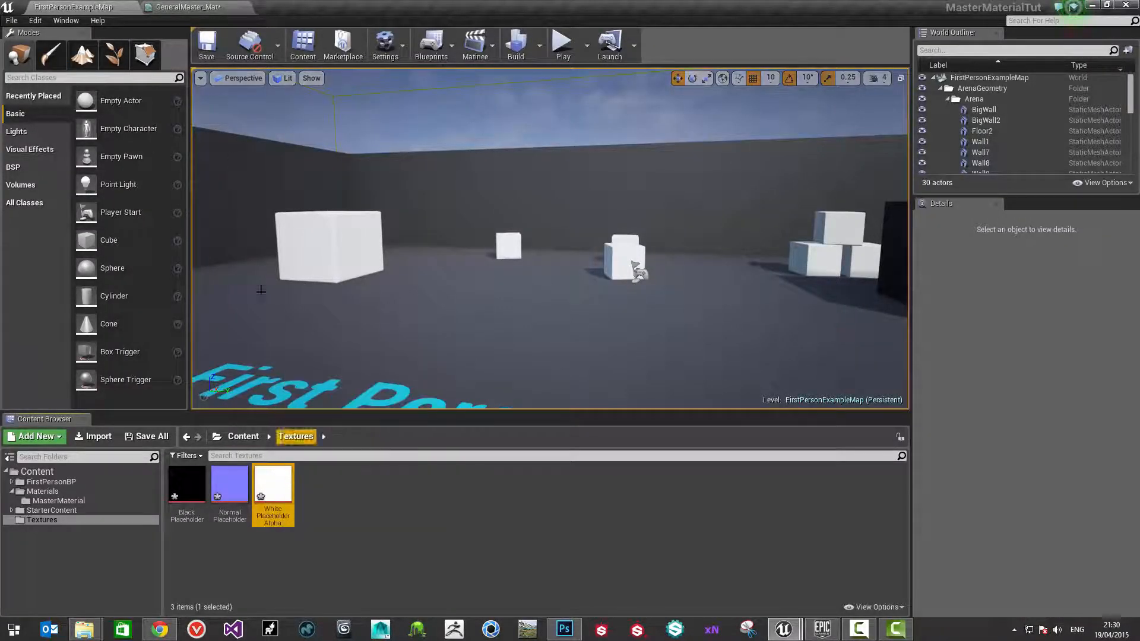
{"action": "left_click", "coordinate": [175, 8]}
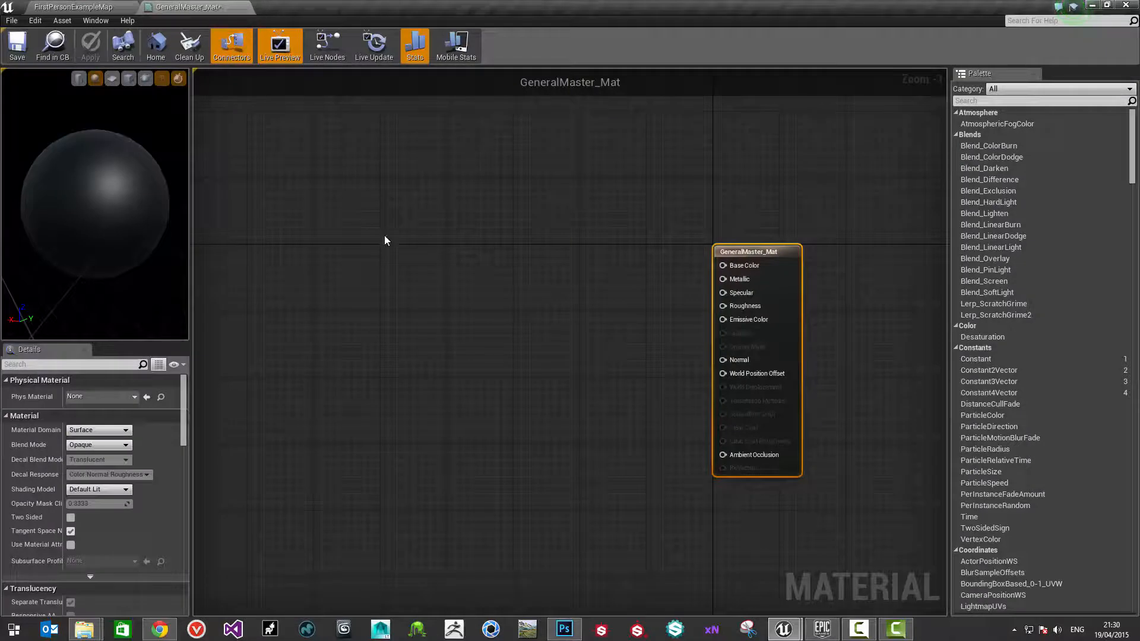
{"action": "left_click", "coordinate": [432, 235]}
{"action": "left_click", "coordinate": [432, 237]}
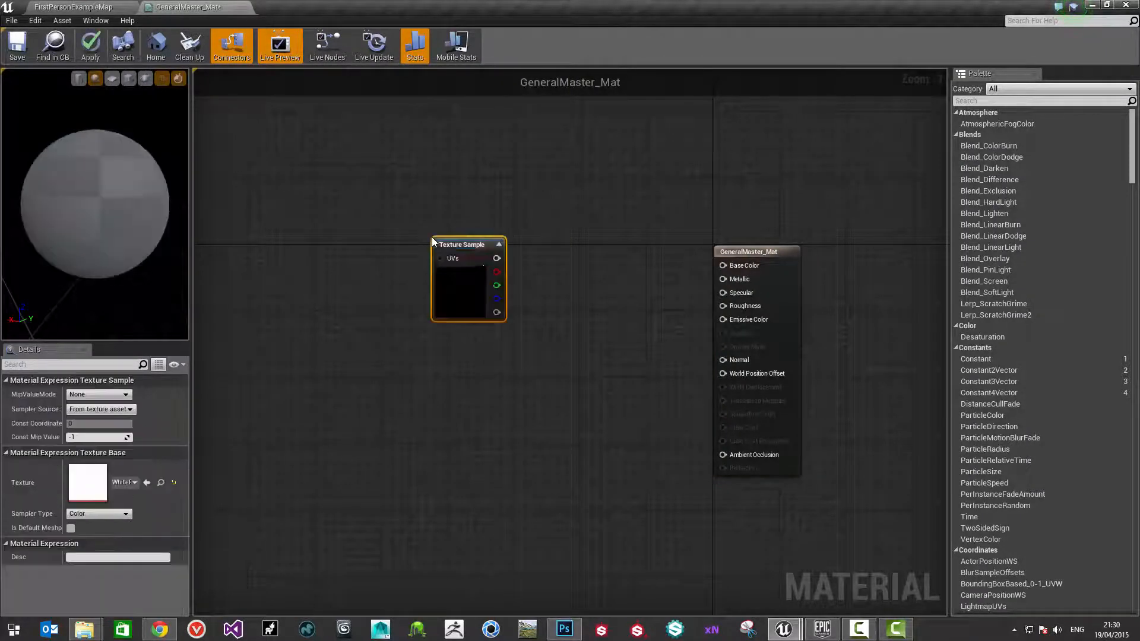
{"action": "scroll", "coordinate": [465, 252], "scroll_direction": "up", "scroll_amount": 1}
{"action": "left_click_drag", "start_coordinate": [465, 252], "coordinate": [382, 140]}
{"action": "right_click_drag", "start_coordinate": [538, 324], "coordinate": [512, 334]}
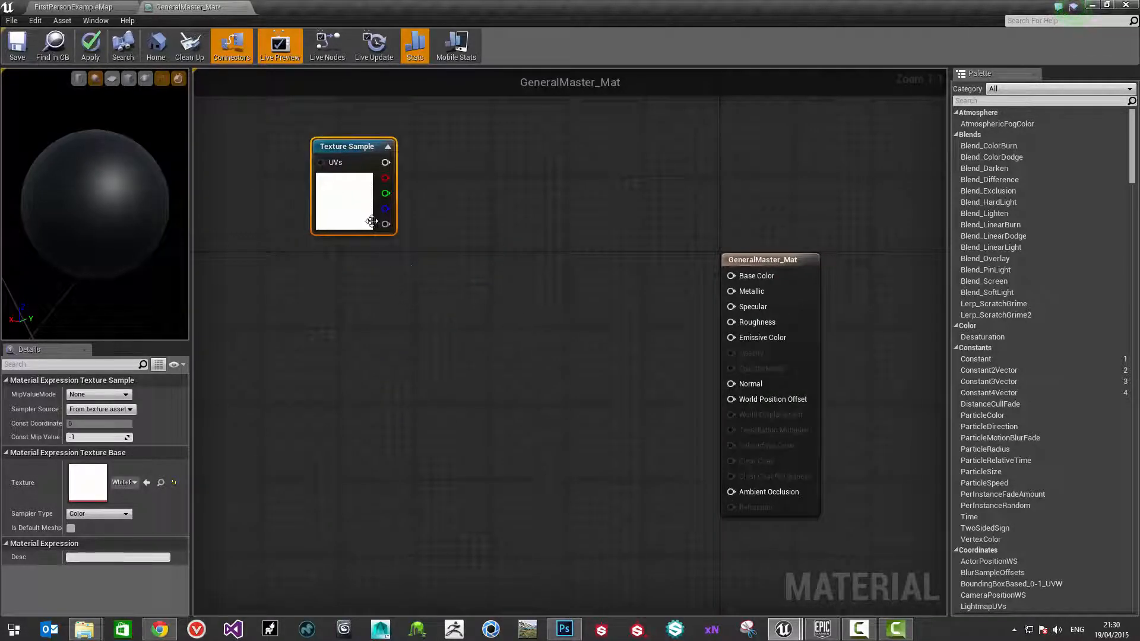
Add a texture sample of NormalPlaceholder to the material graph and place it below the white texture sample
{"action": "left_click", "coordinate": [100, 7]}
{"action": "left_click", "coordinate": [199, 7]}
{"action": "left_click", "coordinate": [73, 7]}
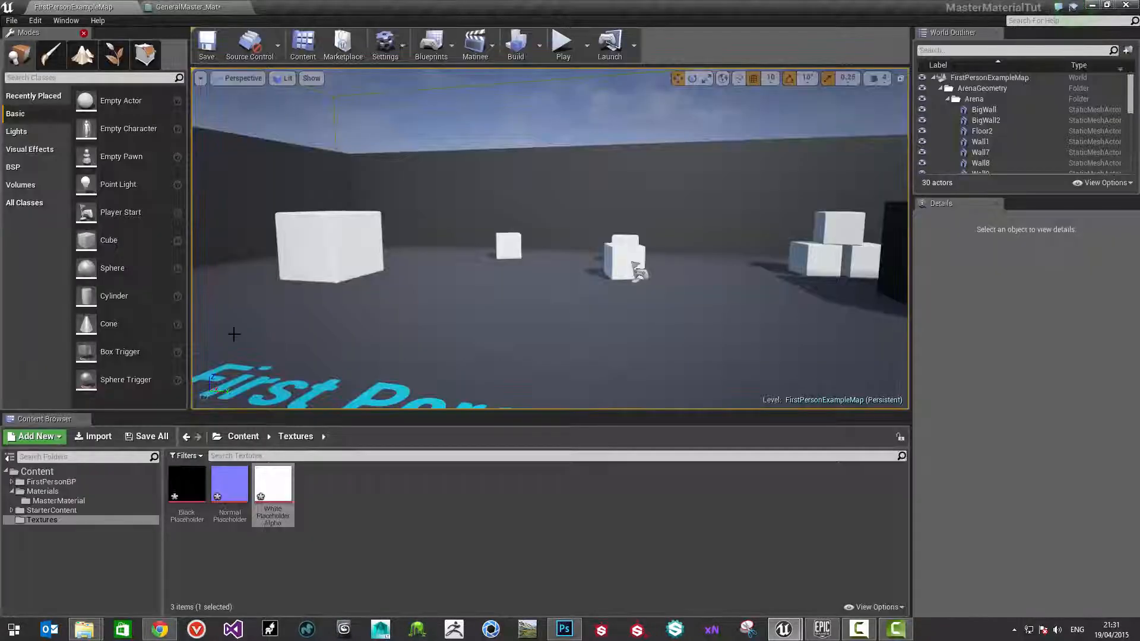
{"action": "left_click", "coordinate": [229, 493]}
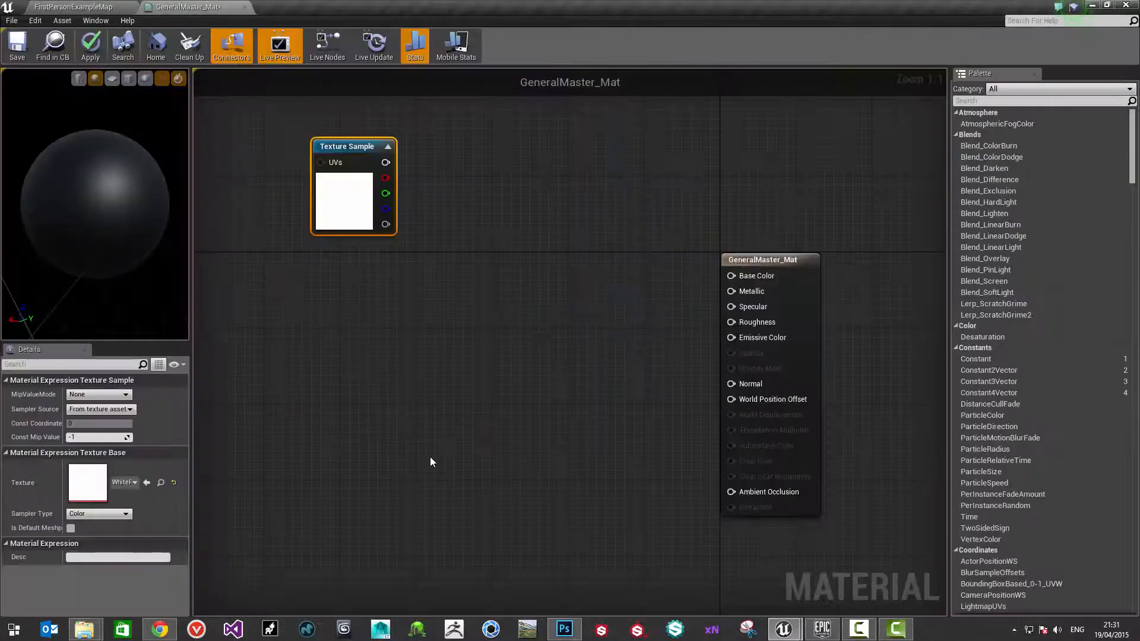
{"action": "left_click", "coordinate": [388, 441]}
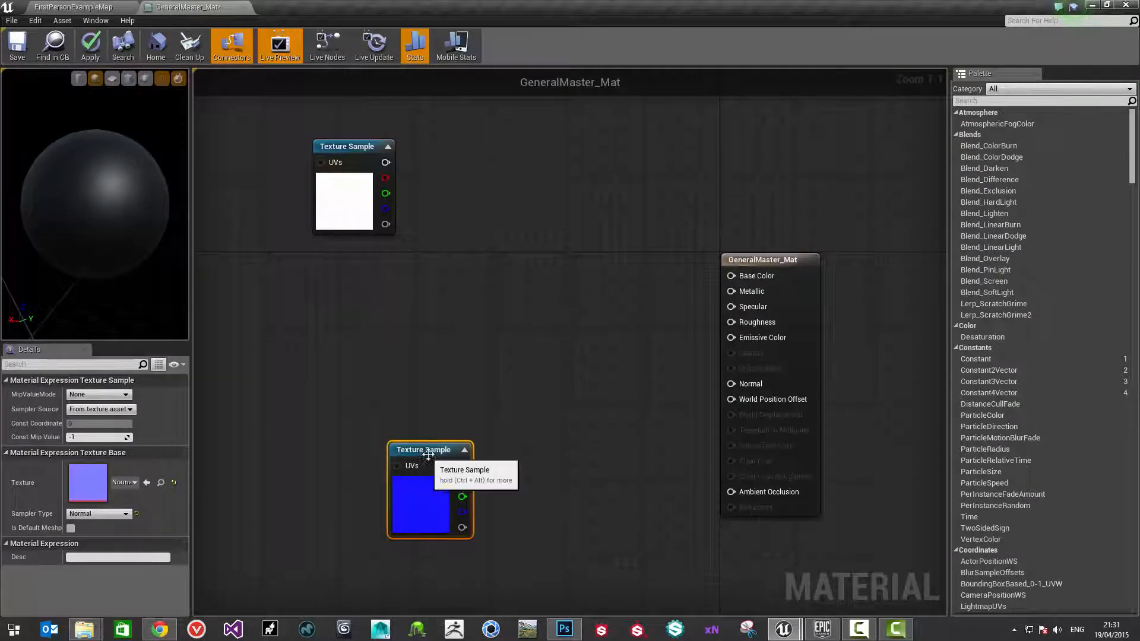
{"action": "left_click_drag", "start_coordinate": [431, 451], "coordinate": [362, 416]}
Open the NormalPlaceholder texture asset to view its settings, and close it to return to the material graph
{"action": "left_click", "coordinate": [74, 6]}
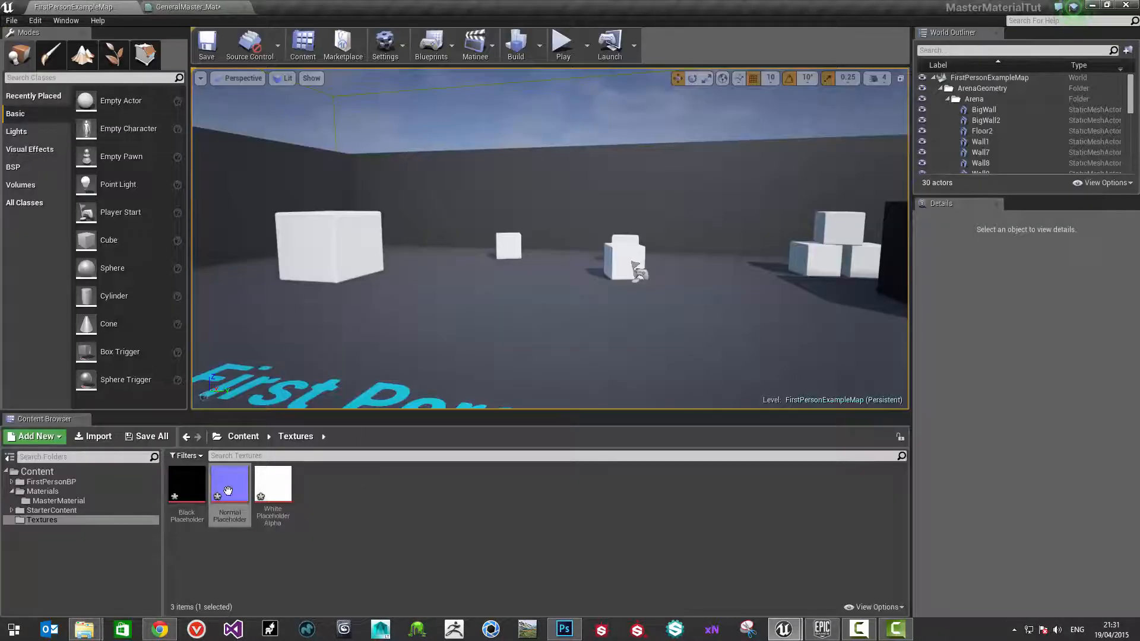
{"action": "double_click", "coordinate": [229, 493]}
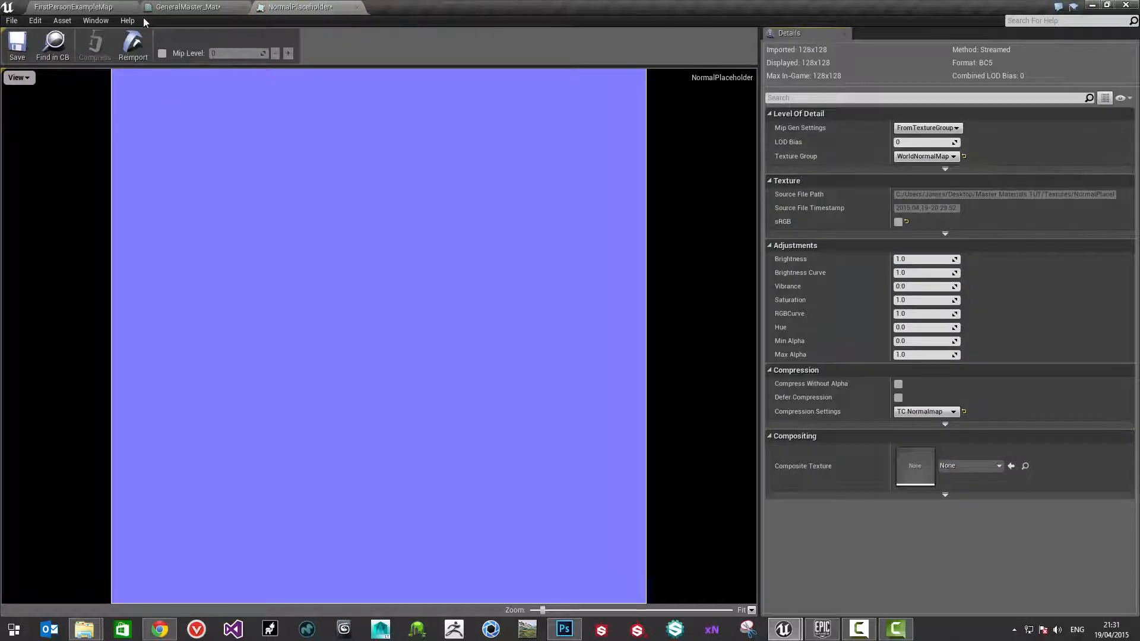
{"action": "left_click", "coordinate": [178, 6]}
{"action": "left_click", "coordinate": [74, 6]}
{"action": "left_click", "coordinate": [297, 7]}
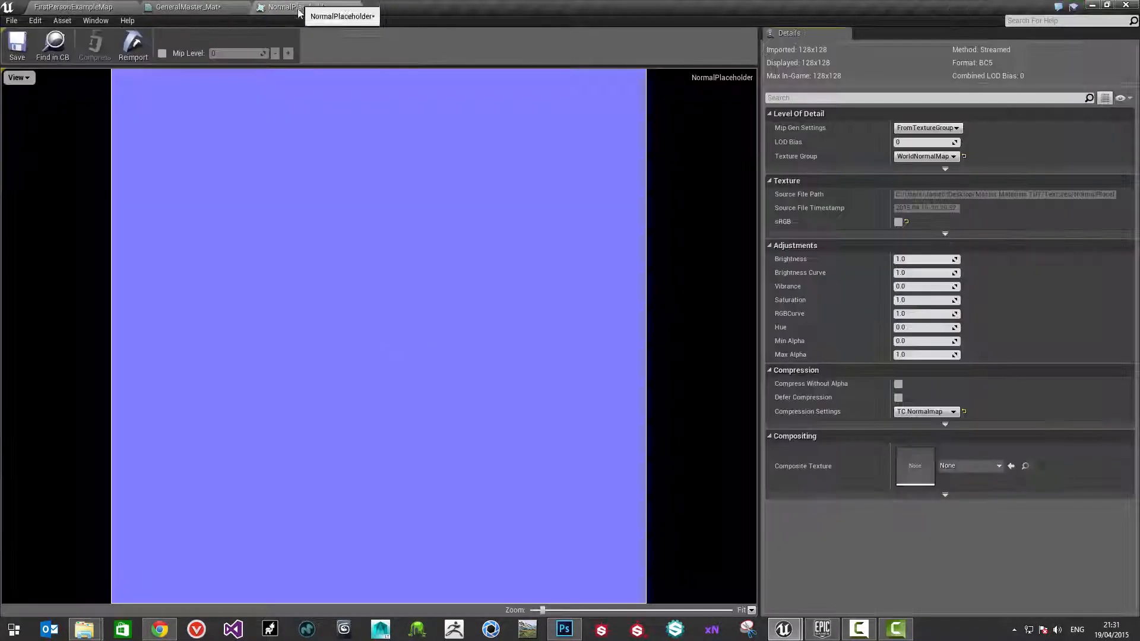
{"action": "left_click", "coordinate": [356, 7]}
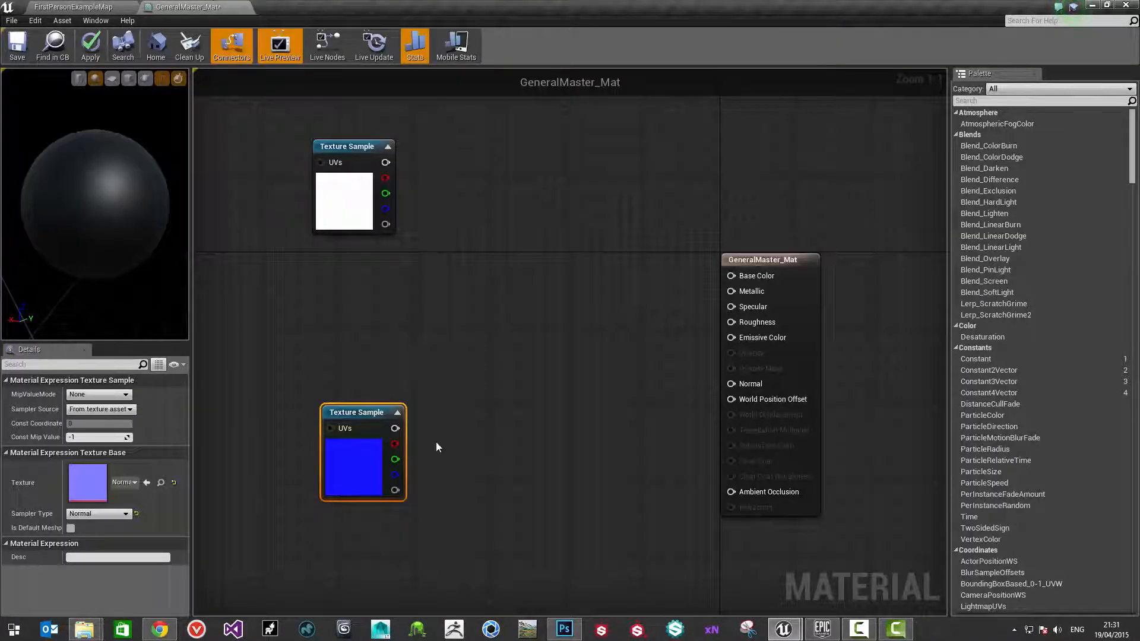
Move the normal texture sample further left, leaving free graph space between it and the material node
{"action": "left_click_drag", "start_coordinate": [397, 402], "coordinate": [323, 408]}
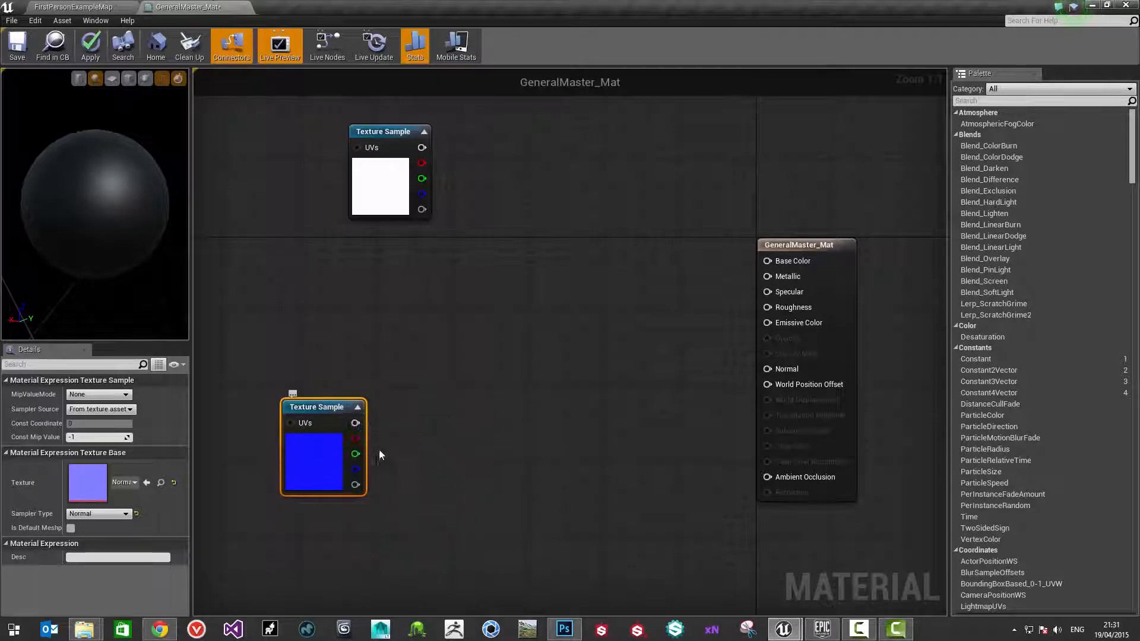
{"action": "right_click_drag", "start_coordinate": [324, 408], "coordinate": [506, 338]}
{"action": "left_click_drag", "start_coordinate": [502, 340], "coordinate": [469, 339]}
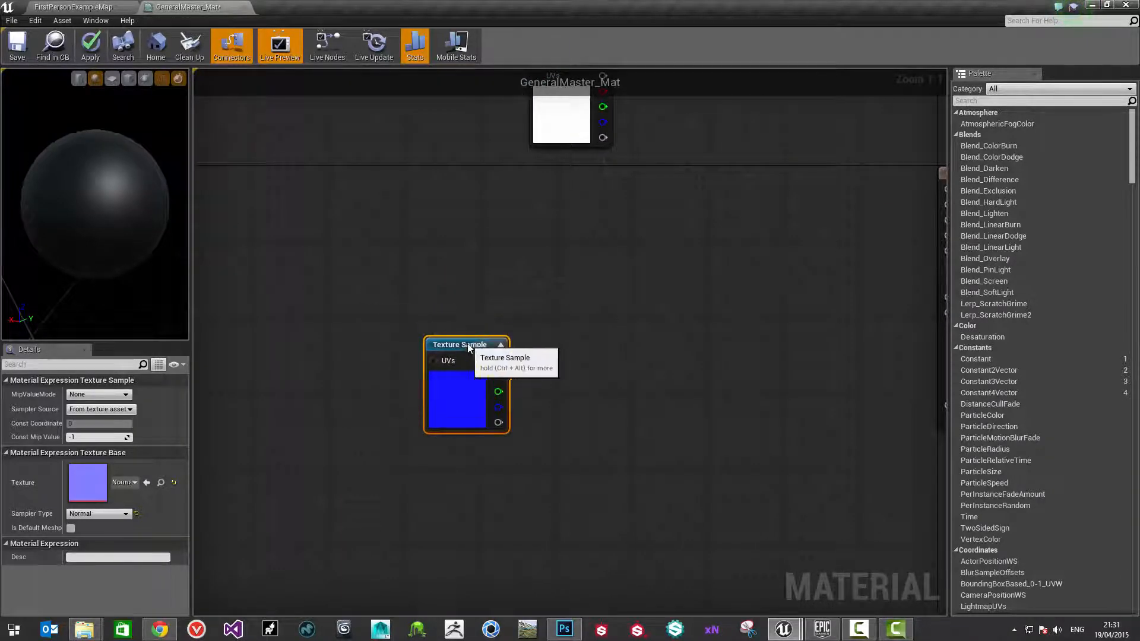
{"action": "right_click_drag", "start_coordinate": [542, 359], "coordinate": [519, 359]}
{"action": "scroll", "coordinate": [486, 354], "scroll_direction": "down", "scroll_amount": 2}
{"action": "scroll", "coordinate": [466, 357], "scroll_direction": "up", "scroll_amount": 1}
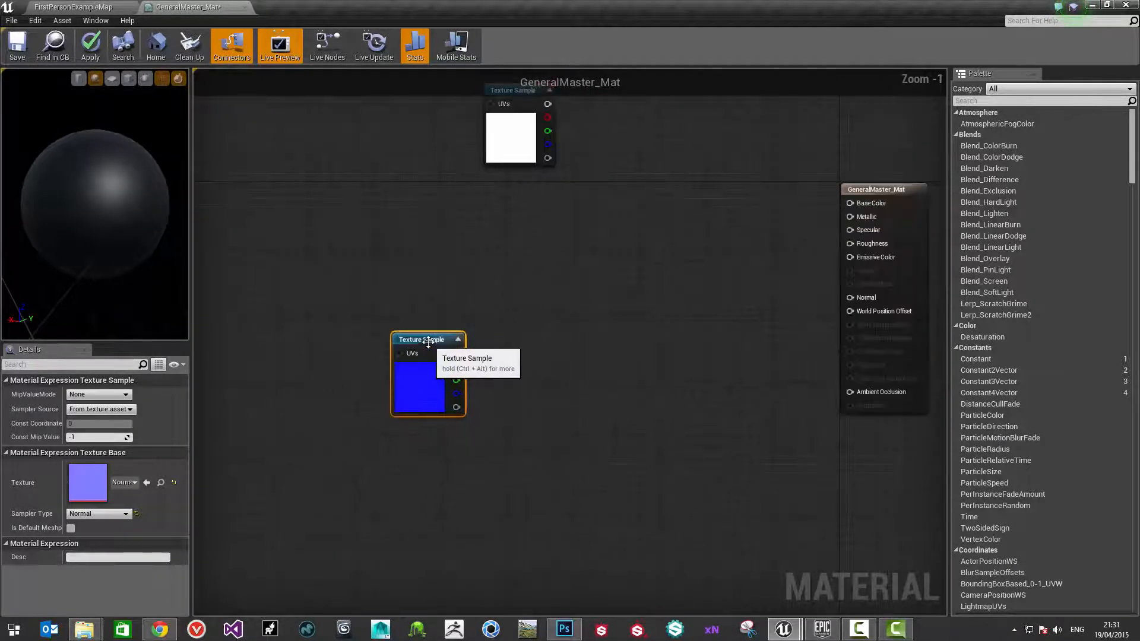
{"action": "left_click_drag", "start_coordinate": [456, 384], "coordinate": [406, 335]}
{"action": "right_click_drag", "start_coordinate": [490, 409], "coordinate": [532, 407]}
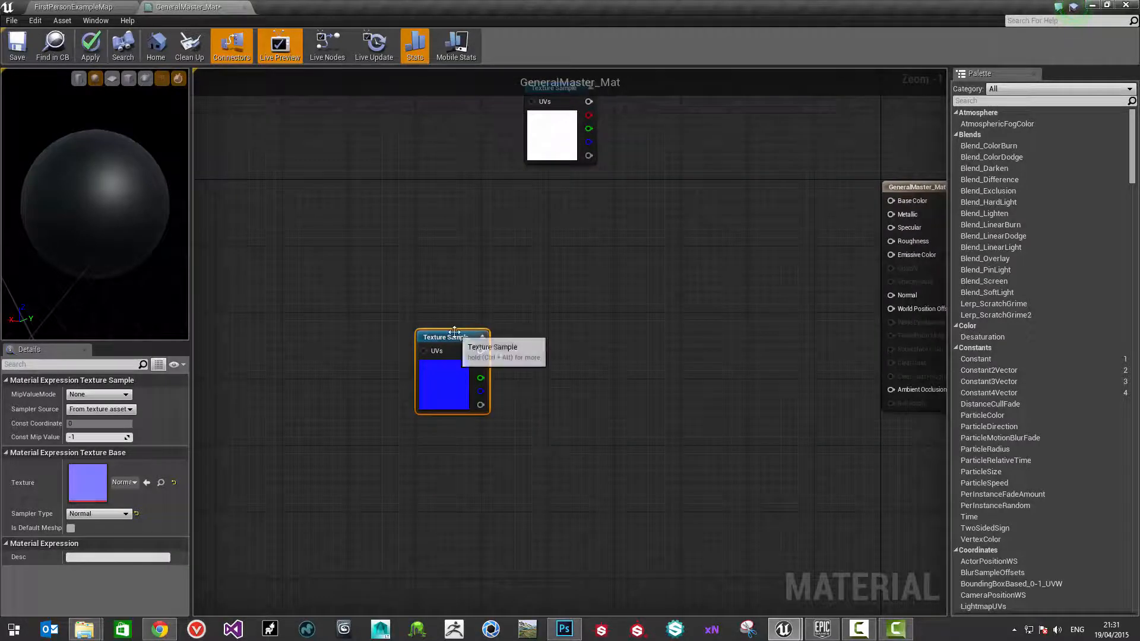
{"action": "left_click_drag", "start_coordinate": [457, 341], "coordinate": [459, 314]}
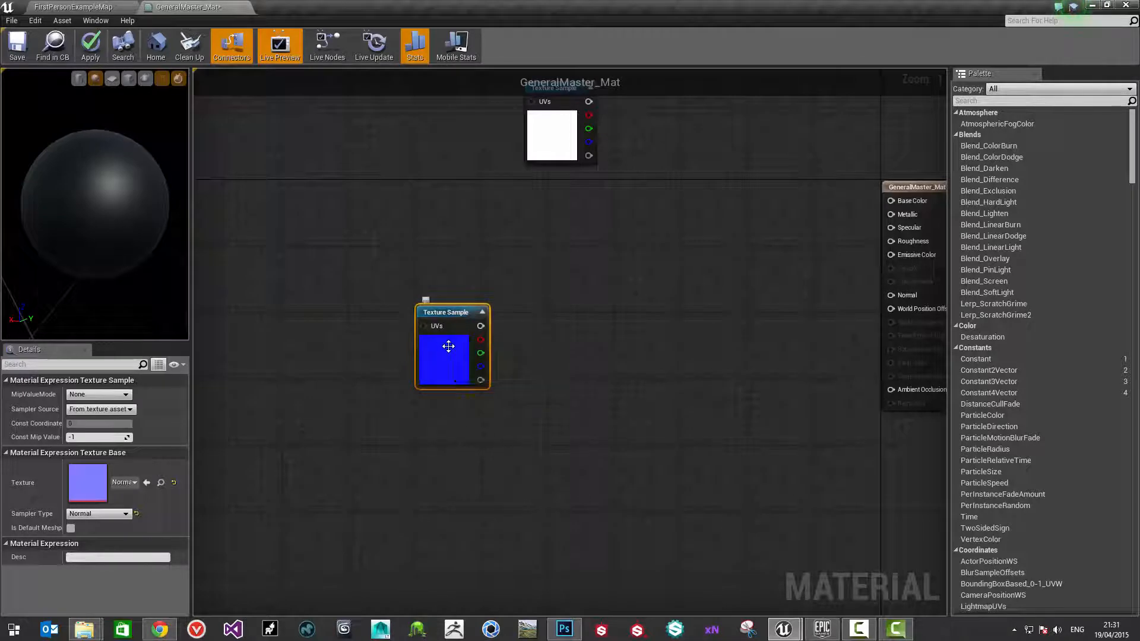
Duplicate the normal texture sample and place the copy directly below the original
{"action": "key", "text": "ctrl+v"}
{"action": "left_click_drag", "start_coordinate": [486, 366], "coordinate": [451, 466]}
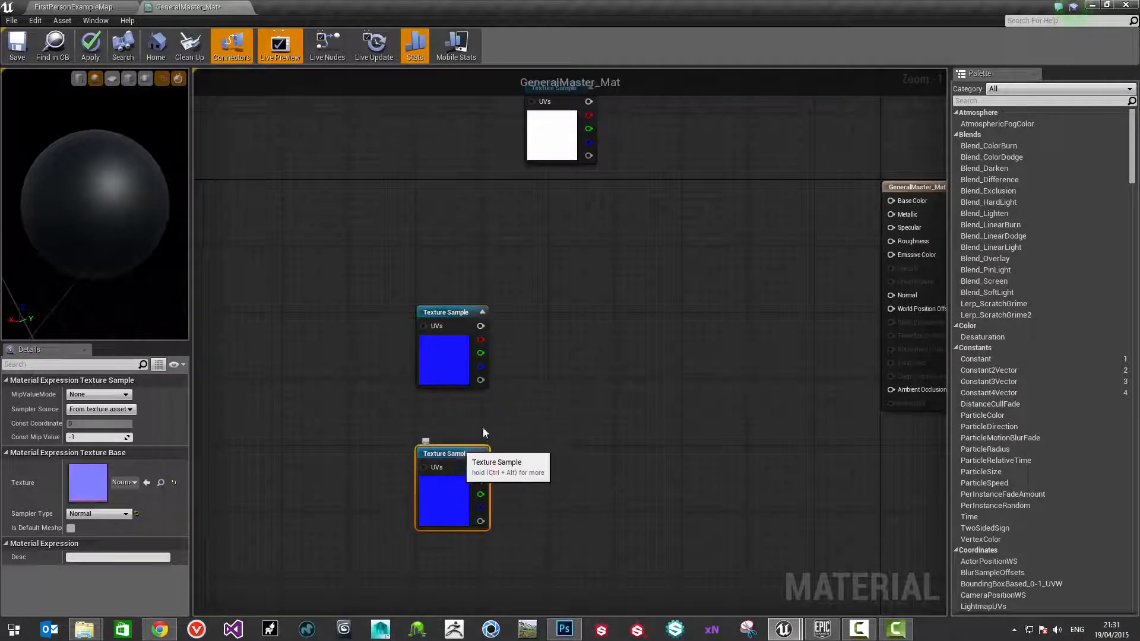
{"action": "right_click_drag", "start_coordinate": [507, 383], "coordinate": [489, 398]}
{"action": "left_click", "coordinate": [558, 343]}
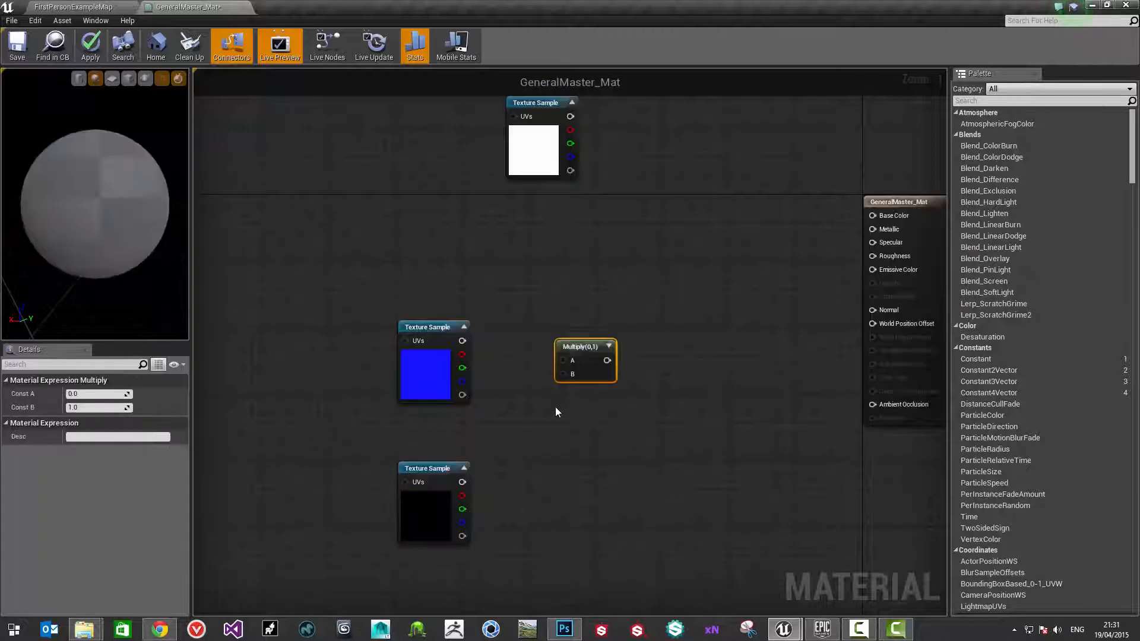
{"action": "left_click", "coordinate": [567, 480]}
{"action": "left_click_drag", "start_coordinate": [590, 485], "coordinate": [582, 485]}
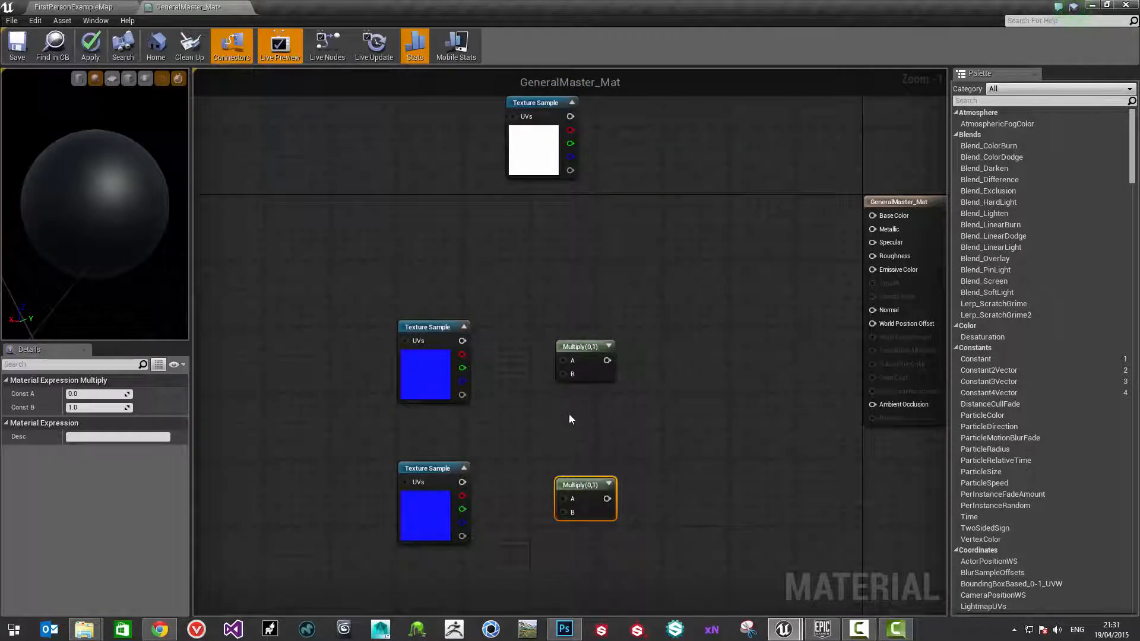
{"action": "left_click", "coordinate": [523, 398]}
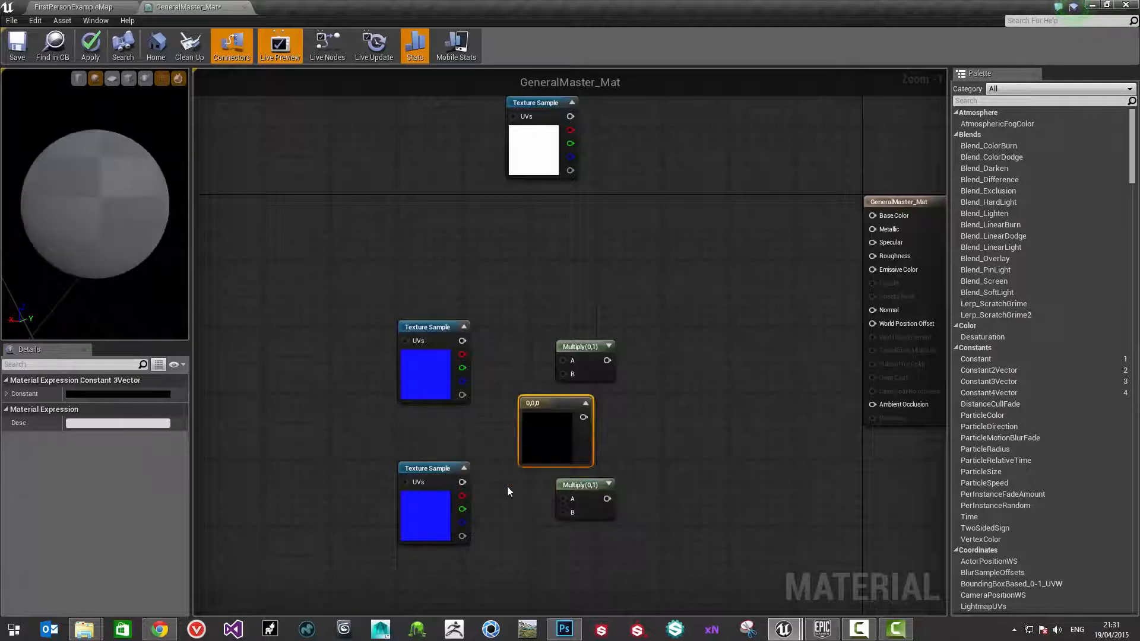
{"action": "left_click", "coordinate": [527, 564]}
{"action": "right_click_drag", "start_coordinate": [569, 578], "coordinate": [539, 398]}
{"action": "left_click_drag", "start_coordinate": [539, 397], "coordinate": [517, 370]}
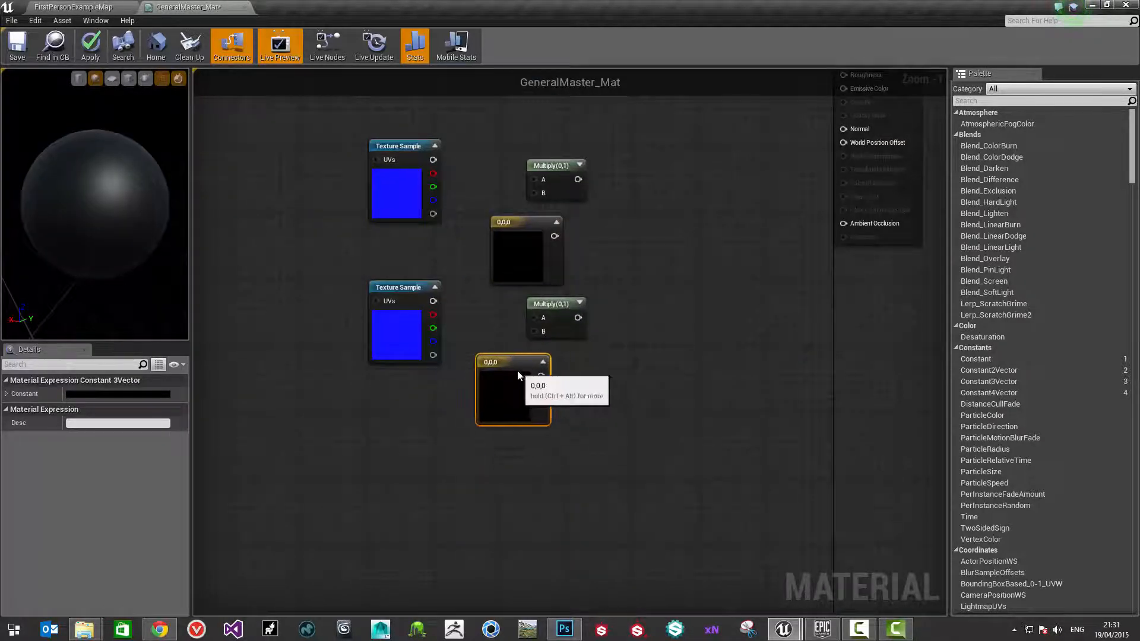
{"action": "left_click_drag", "start_coordinate": [526, 234], "coordinate": [504, 230]}
{"action": "right_click_drag", "start_coordinate": [540, 227], "coordinate": [561, 344]}
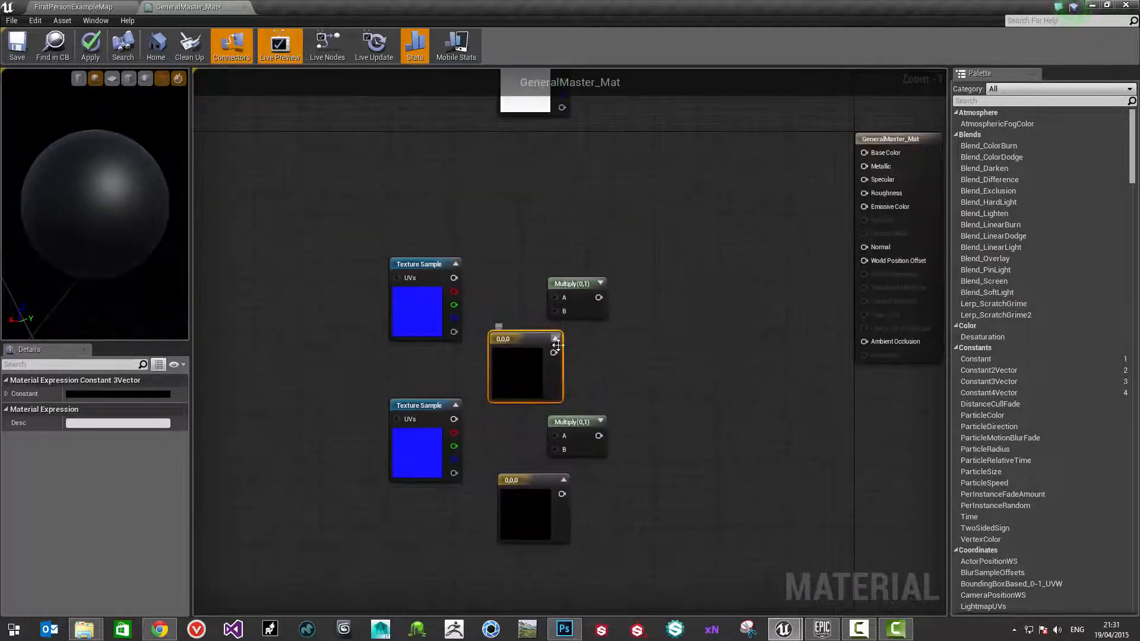
{"action": "left_click_drag", "start_coordinate": [490, 258], "coordinate": [661, 523]}
{"action": "key", "text": "Delete"}
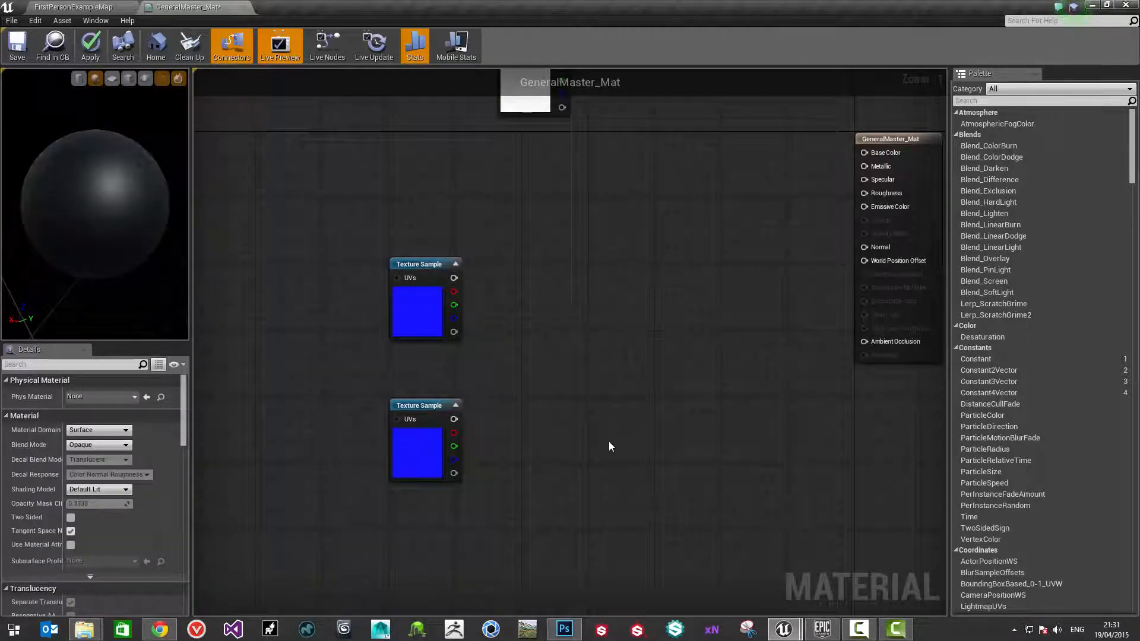
Add two Multiply nodes, one to the right of each normal texture sample
{"action": "left_click", "coordinate": [546, 284]}
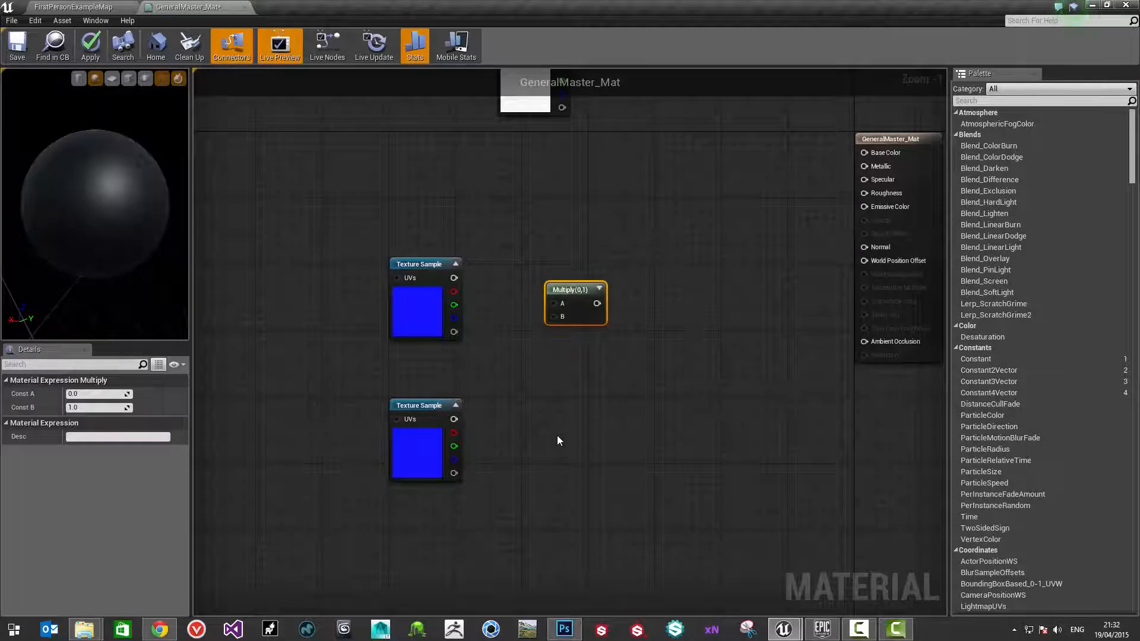
{"action": "left_click", "coordinate": [557, 436]}
{"action": "left_click_drag", "start_coordinate": [576, 440], "coordinate": [568, 431]}
{"action": "left_click_drag", "start_coordinate": [578, 286], "coordinate": [562, 284]}
{"action": "right_click_drag", "start_coordinate": [559, 365], "coordinate": [613, 386]}
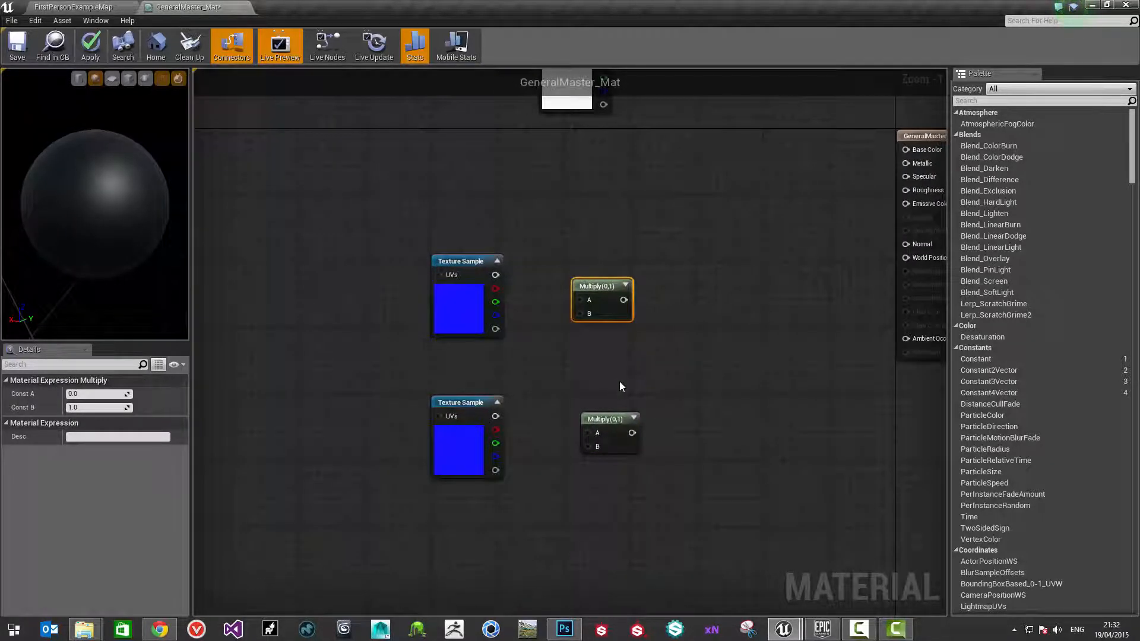
Add two Constant3Vector nodes, one beneath each Multiply node
{"action": "left_click", "coordinate": [528, 340]}
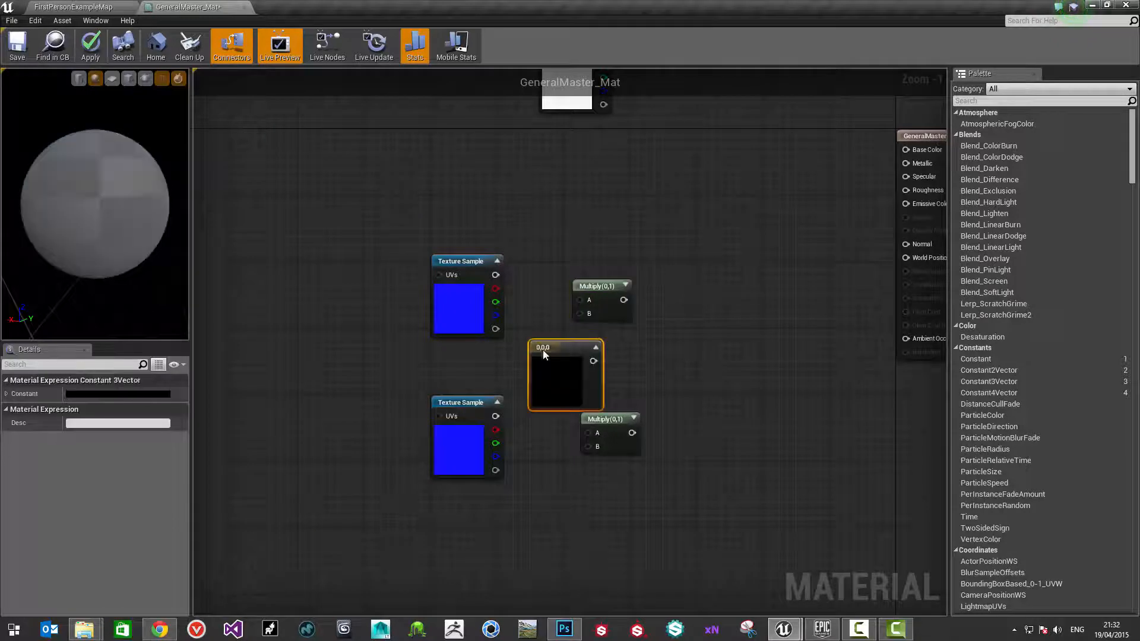
{"action": "left_click", "coordinate": [543, 495]}
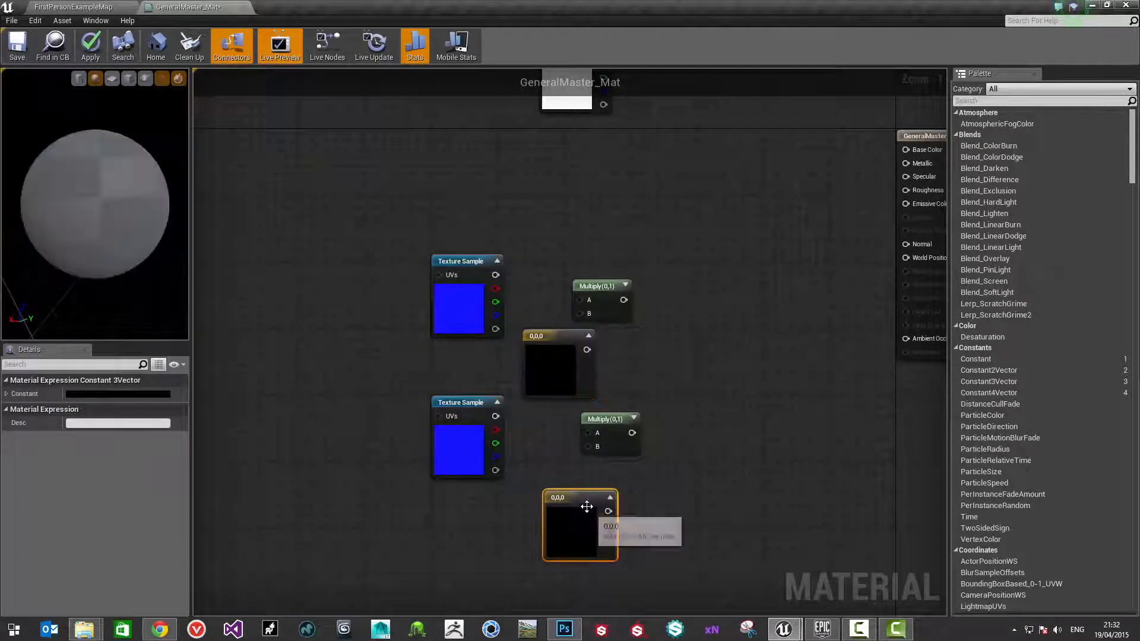
{"action": "left_click_drag", "start_coordinate": [581, 505], "coordinate": [552, 476]}
{"action": "right_click", "coordinate": [713, 370]}
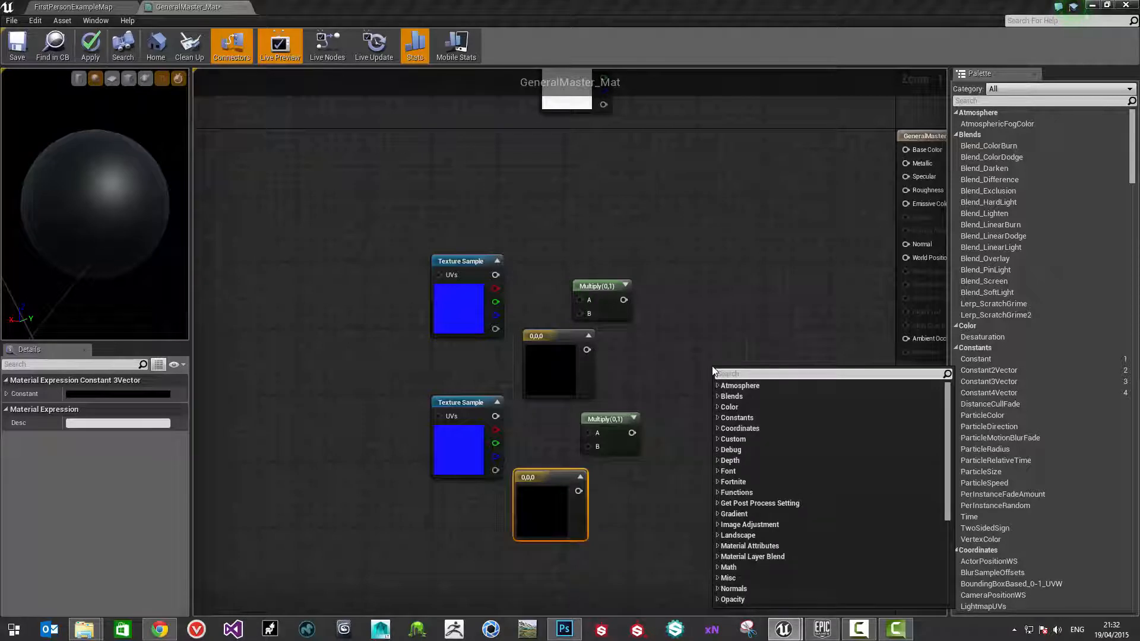
{"action": "type", "text": "myl"}
{"action": "key", "text": "BackSpace"}
{"action": "key", "text": "BackSpace"}
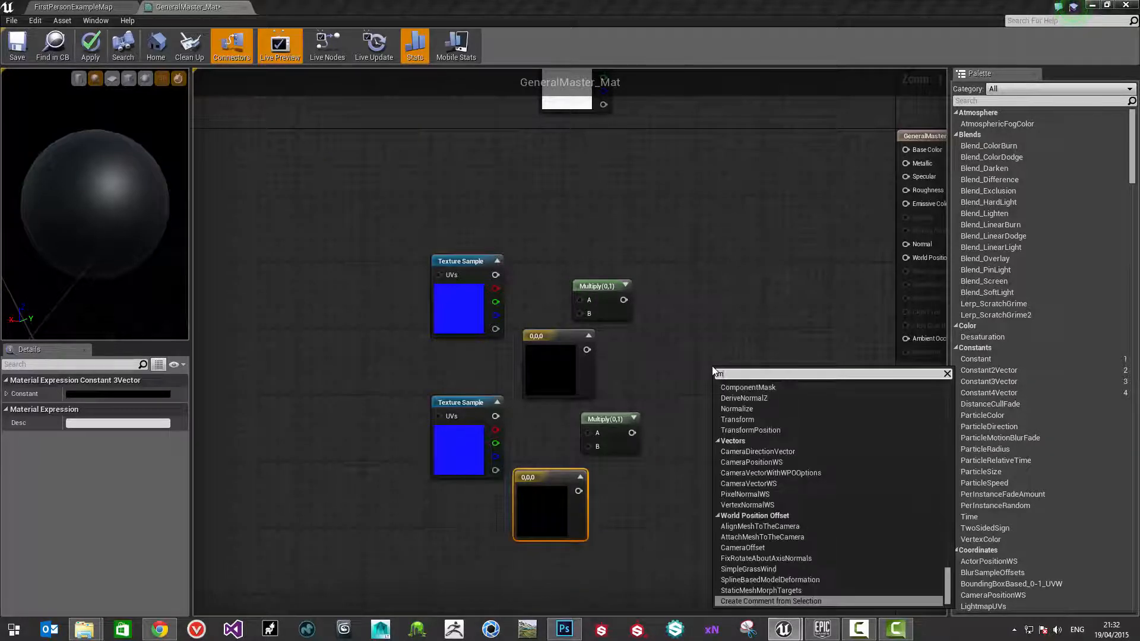
{"action": "type", "text": "ul"}
{"action": "key", "text": "BackSpace"}
{"action": "key", "text": "BackSpace"}
{"action": "key", "text": "BackSpace"}
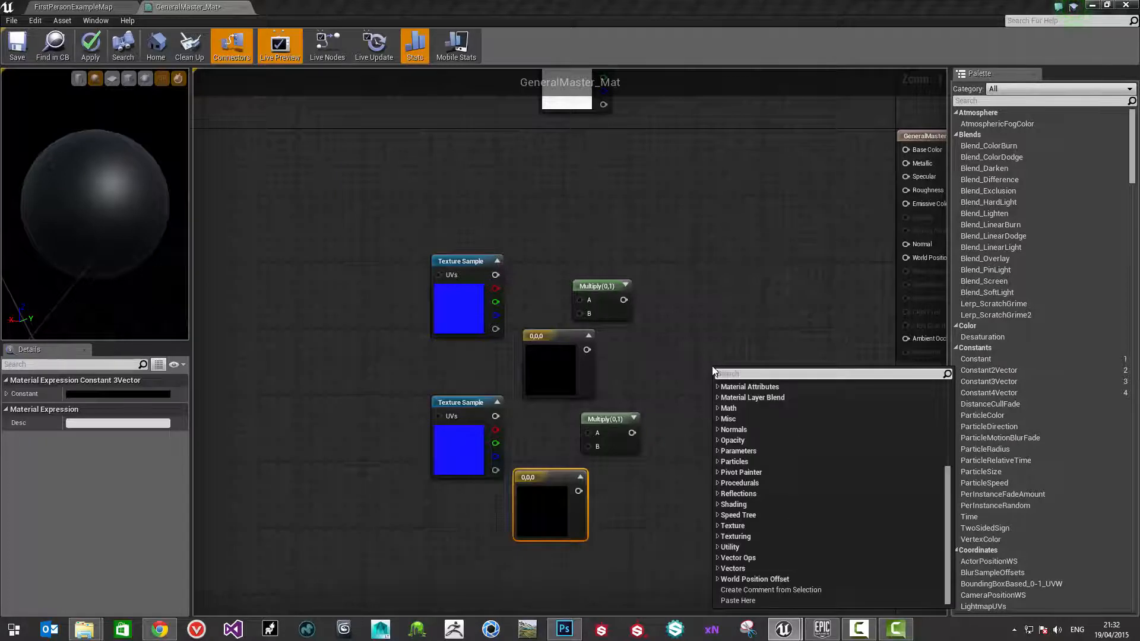
{"action": "left_click", "coordinate": [386, 360]}
Connect each normal texture sample to input A and each Constant3Vector to input B of its neighbouring Multiply node
{"action": "left_click_drag", "start_coordinate": [495, 275], "coordinate": [589, 300]}
{"action": "left_click_drag", "start_coordinate": [585, 344], "coordinate": [580, 314]}
{"action": "left_click_drag", "start_coordinate": [579, 491], "coordinate": [589, 447]}
{"action": "left_click_drag", "start_coordinate": [495, 416], "coordinate": [590, 431]}
Arrange both groups neatly, with each Constant3Vector directly under its normal texture sample and the Multiply node close to their right
{"action": "left_click_drag", "start_coordinate": [546, 477], "coordinate": [461, 494]}
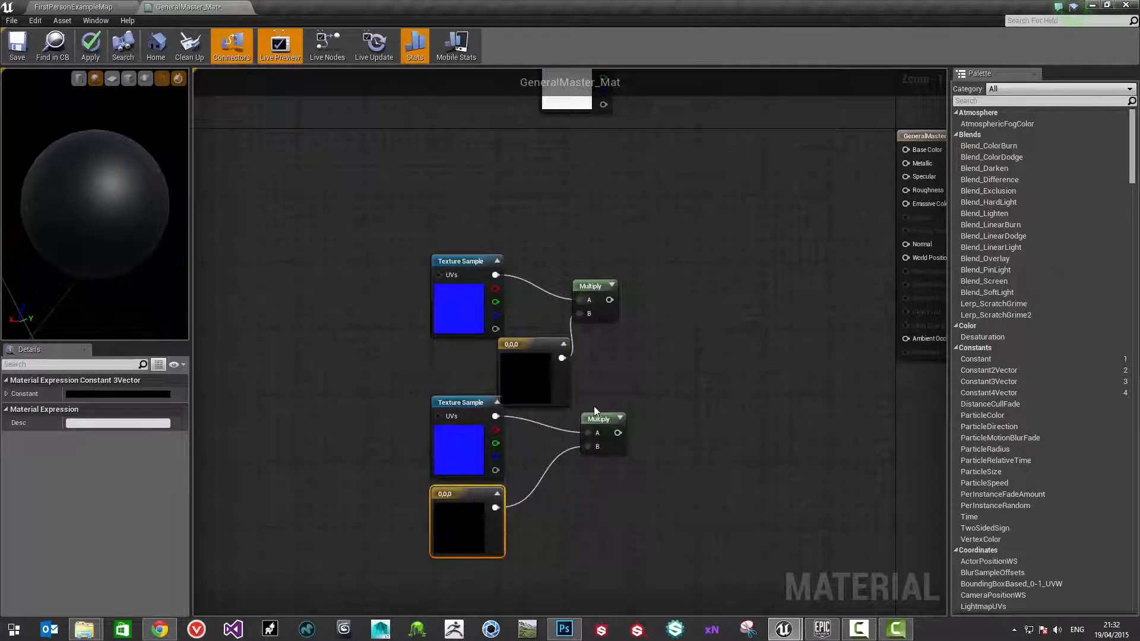
{"action": "left_click_drag", "start_coordinate": [599, 421], "coordinate": [557, 455]}
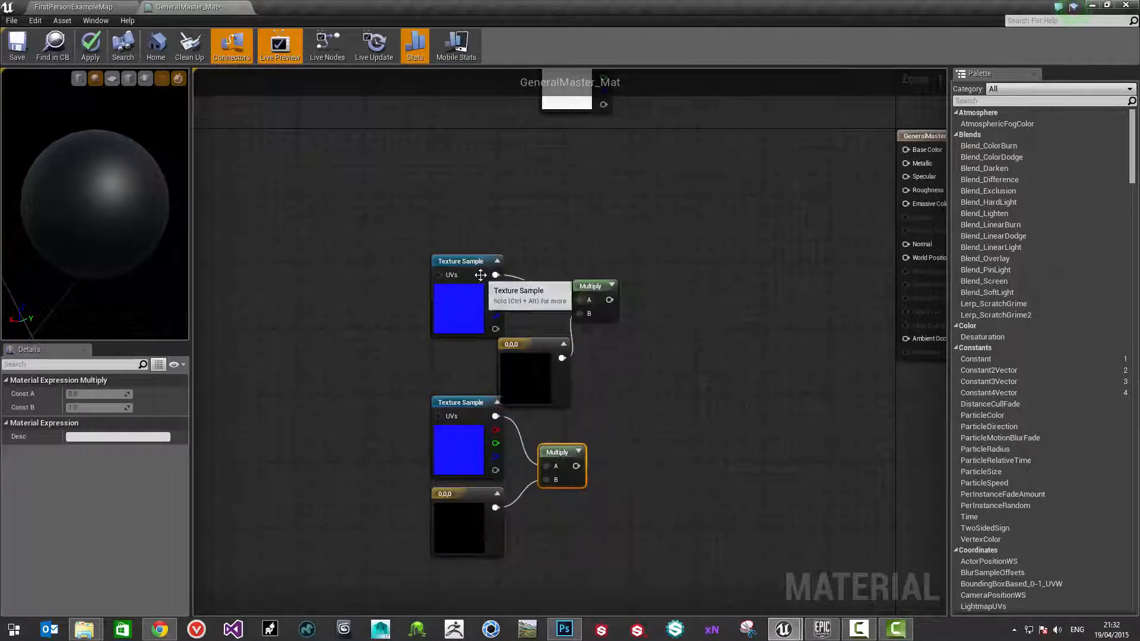
{"action": "left_click_drag", "start_coordinate": [480, 275], "coordinate": [481, 233]}
{"action": "left_click_drag", "start_coordinate": [538, 356], "coordinate": [469, 321]}
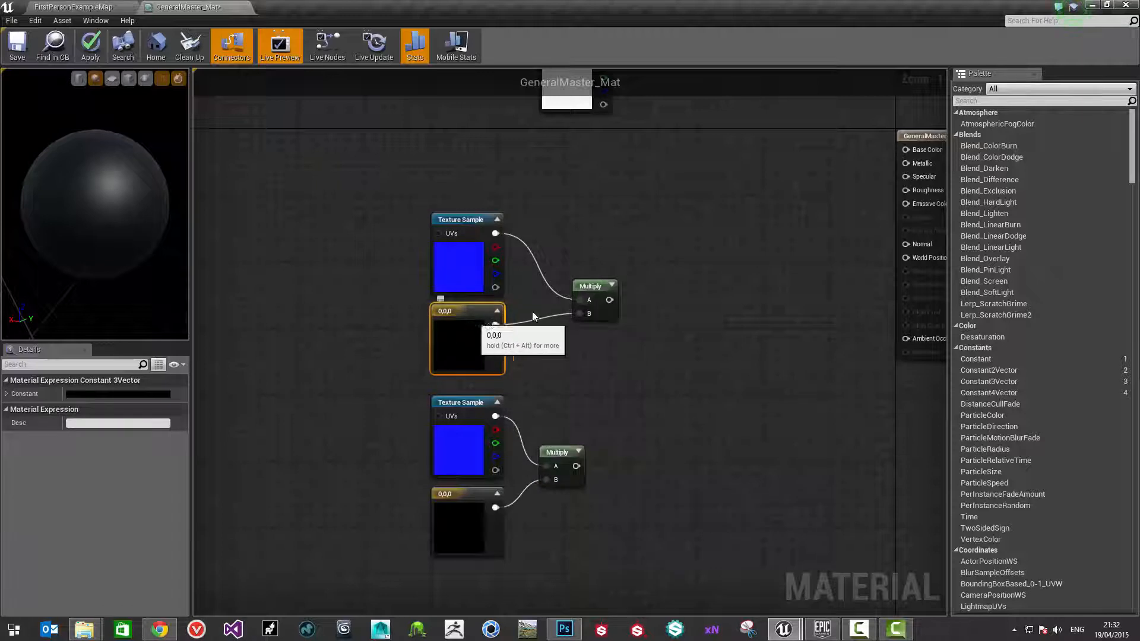
{"action": "left_click_drag", "start_coordinate": [598, 296], "coordinate": [564, 279]}
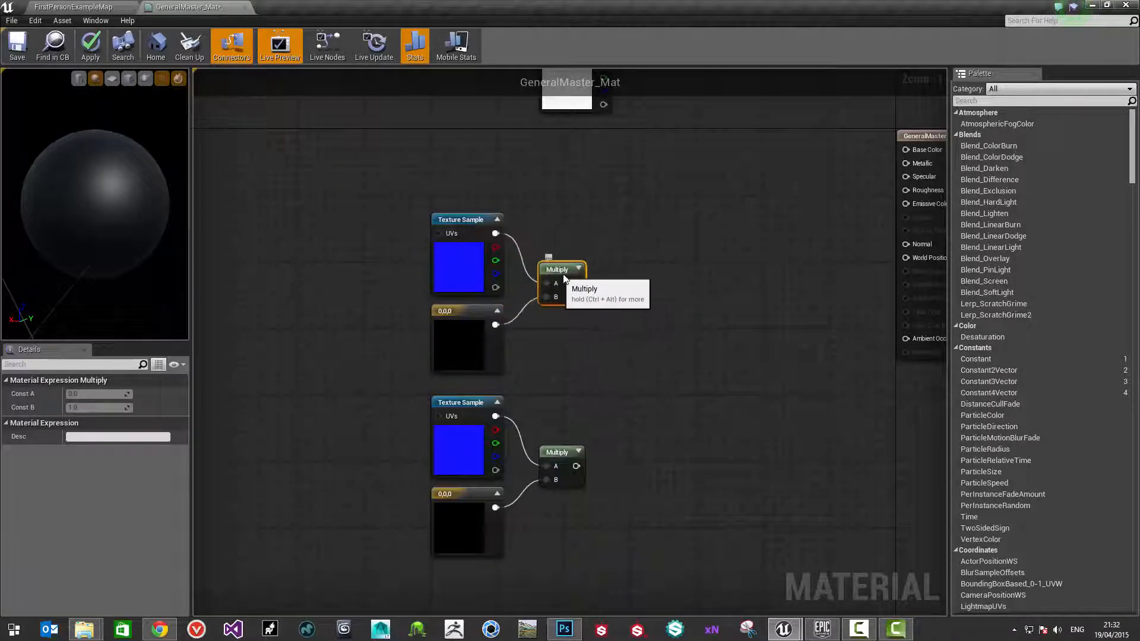
{"action": "scroll", "coordinate": [573, 312], "scroll_direction": "down", "scroll_amount": 2}
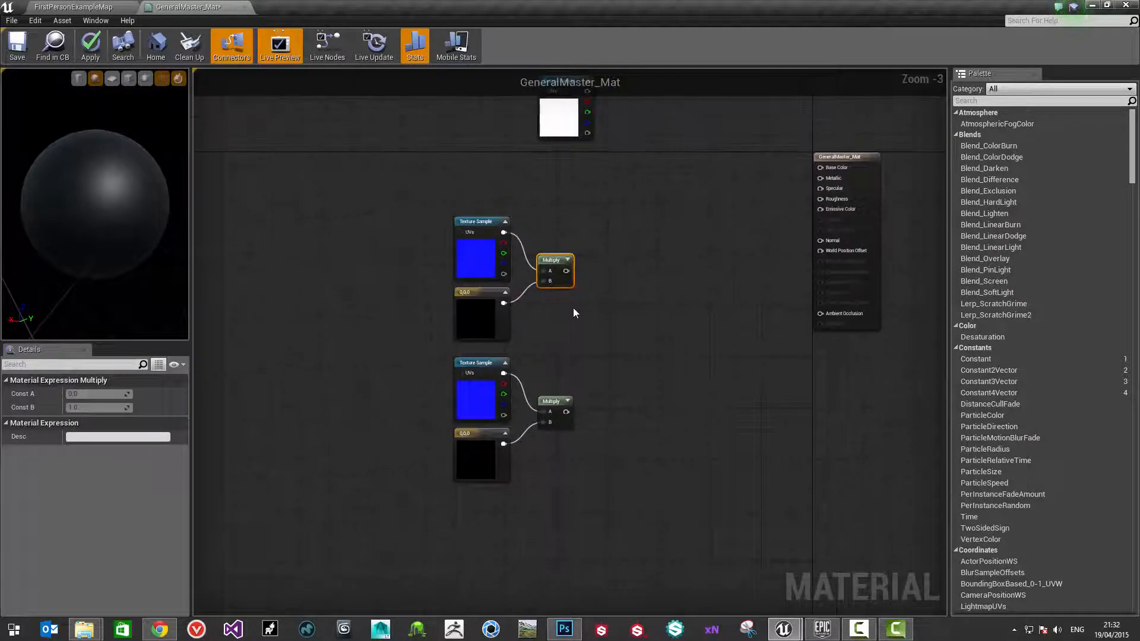
Add an Add node, connect the two Multiply outputs to its A and B inputs, and link its output to the material's Normal input
{"action": "key", "text": "a"}
{"action": "left_click", "coordinate": [618, 324]}
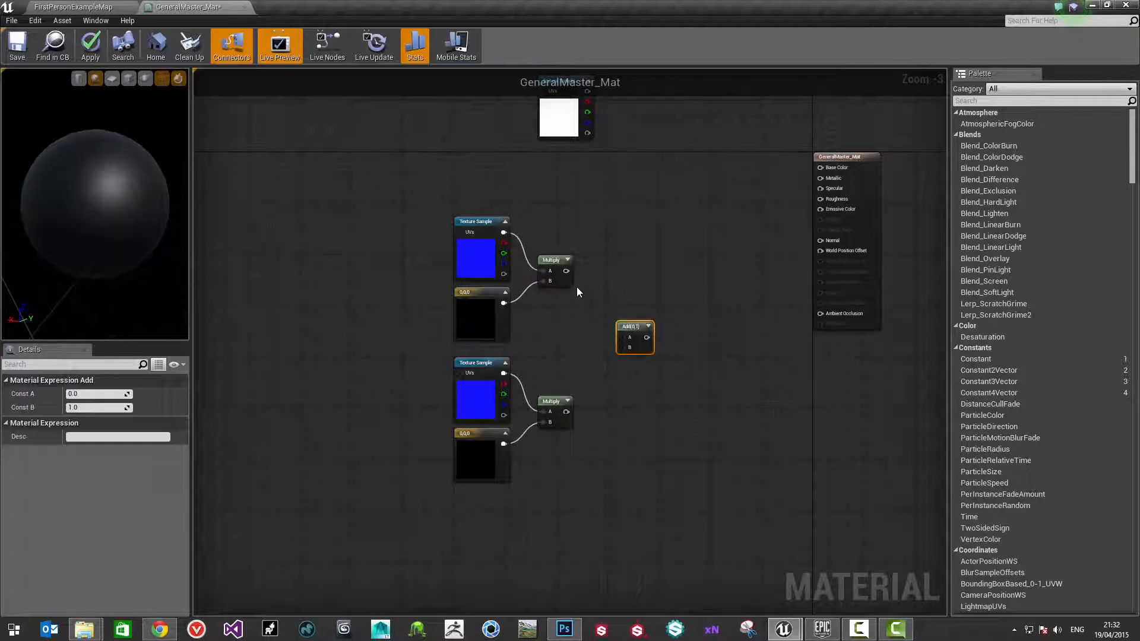
{"action": "left_click_drag", "start_coordinate": [565, 271], "coordinate": [622, 336]}
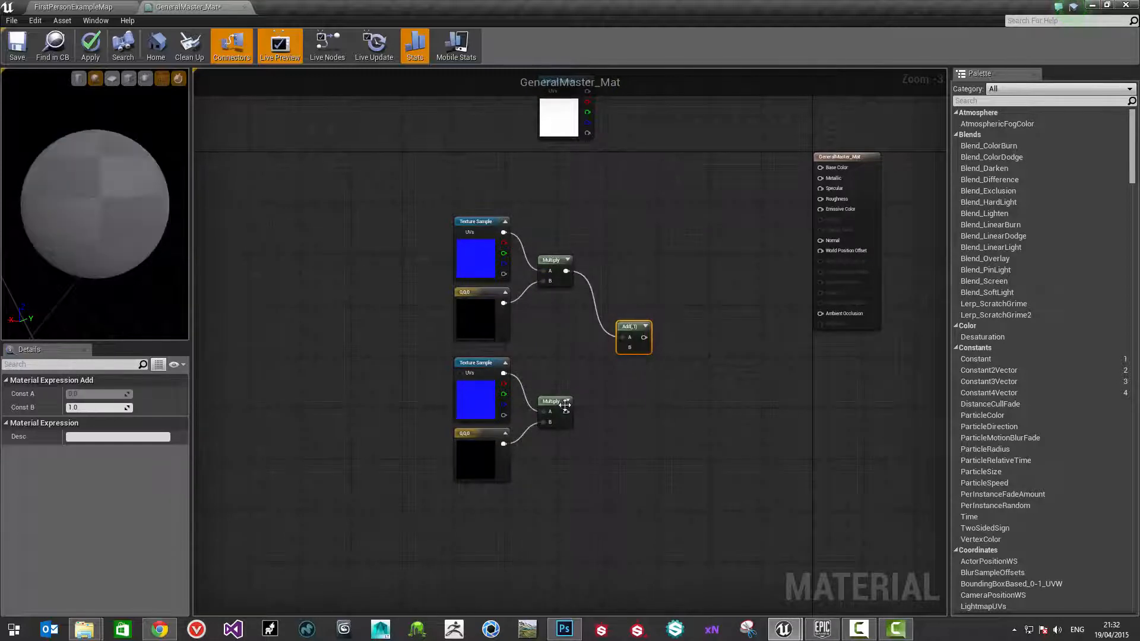
{"action": "left_click_drag", "start_coordinate": [569, 410], "coordinate": [820, 243]}
{"action": "right_click_drag", "start_coordinate": [664, 260], "coordinate": [747, 280]}
{"action": "scroll", "coordinate": [742, 281], "scroll_direction": "up", "scroll_amount": 3}
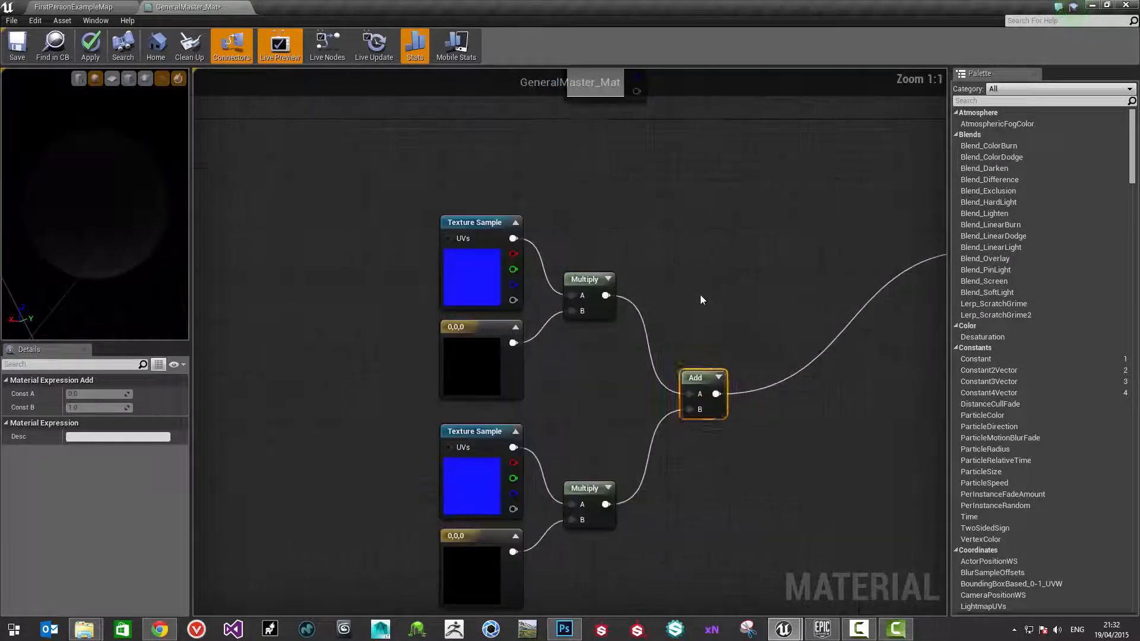
{"action": "left_click", "coordinate": [700, 294]}
{"action": "right_click_drag", "start_coordinate": [569, 255], "coordinate": [665, 296]}
{"action": "scroll", "coordinate": [668, 295], "scroll_direction": "down", "scroll_amount": 3}
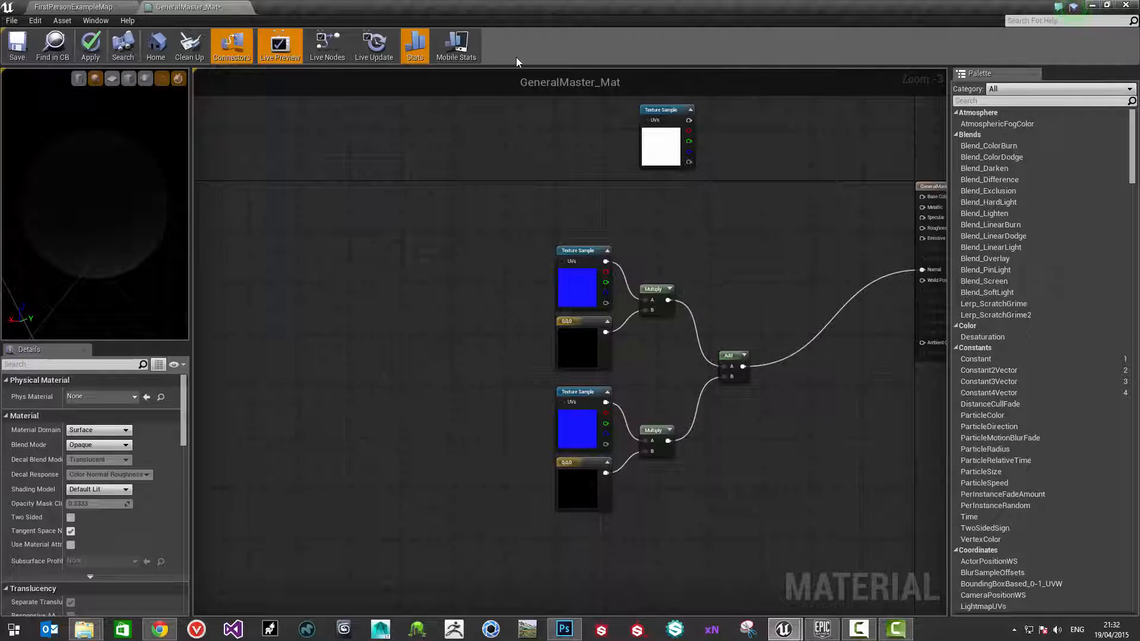
Convert the upper normal texture sample to a parameter named MainNormalInput
{"action": "left_click", "coordinate": [587, 256]}
{"action": "scroll", "coordinate": [606, 265], "scroll_direction": "up", "scroll_amount": 3}
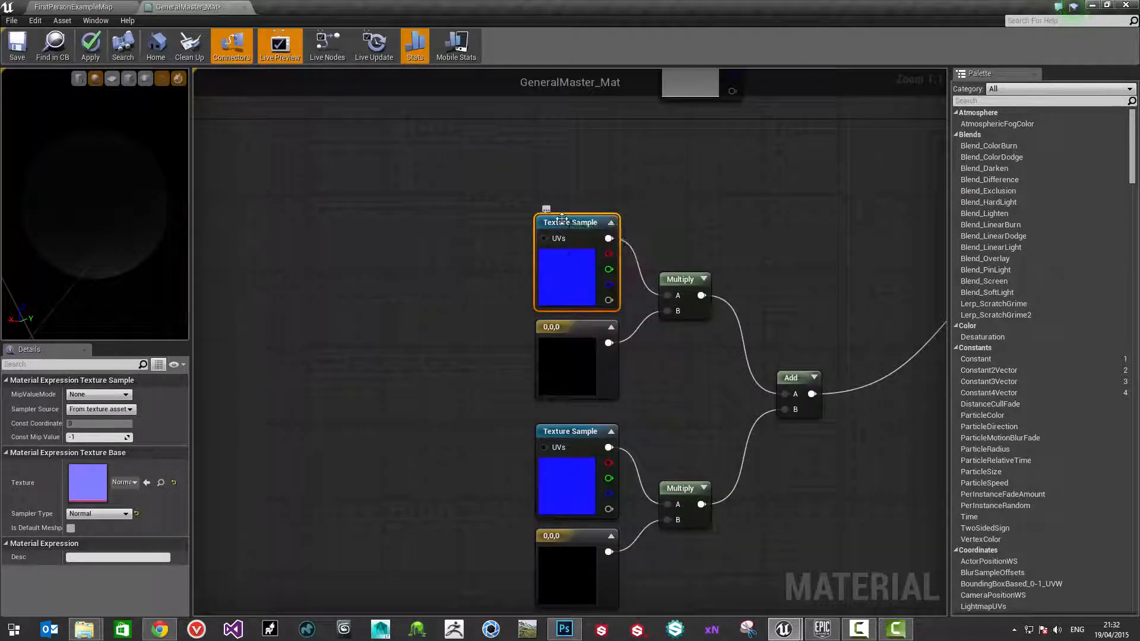
{"action": "right_click", "coordinate": [562, 219]}
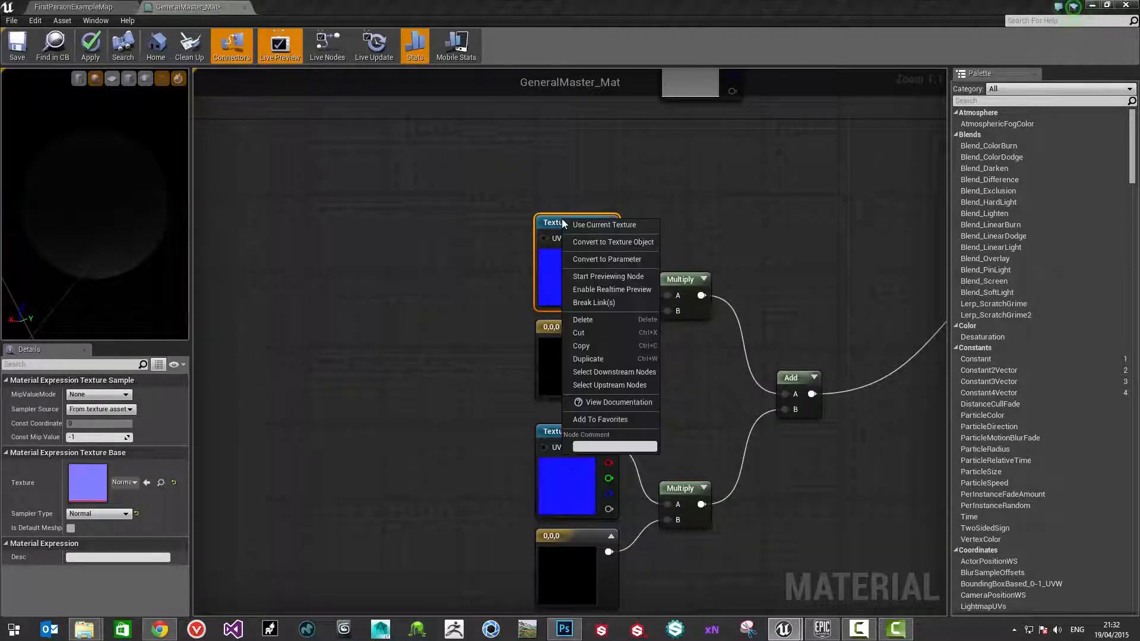
{"action": "left_click", "coordinate": [595, 259]}
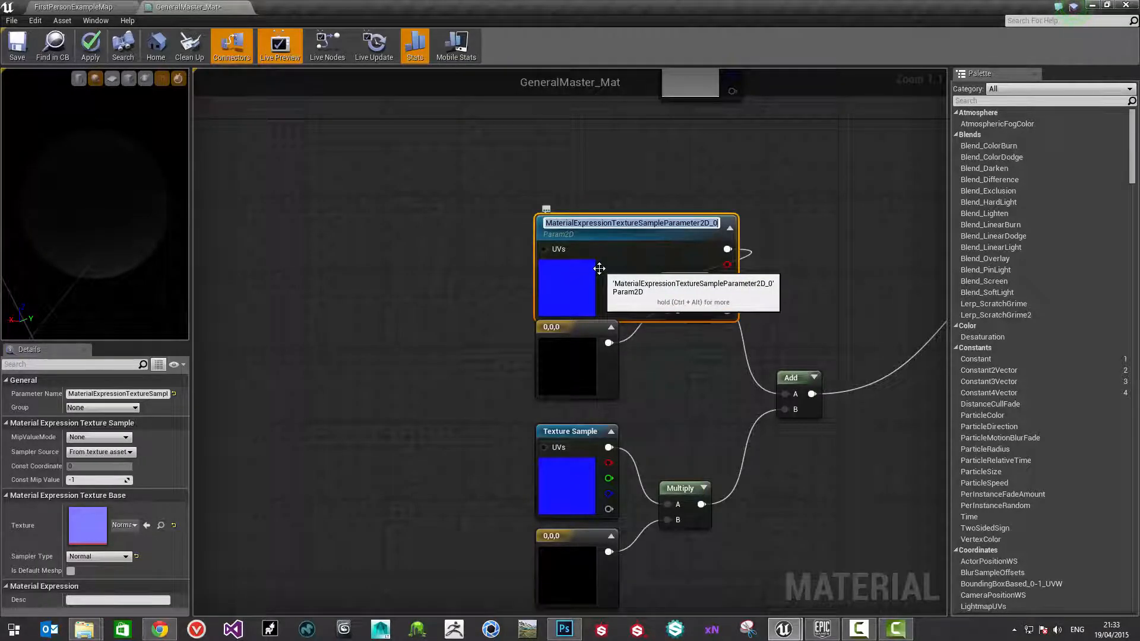
{"action": "type", "text": "MainNormal"}
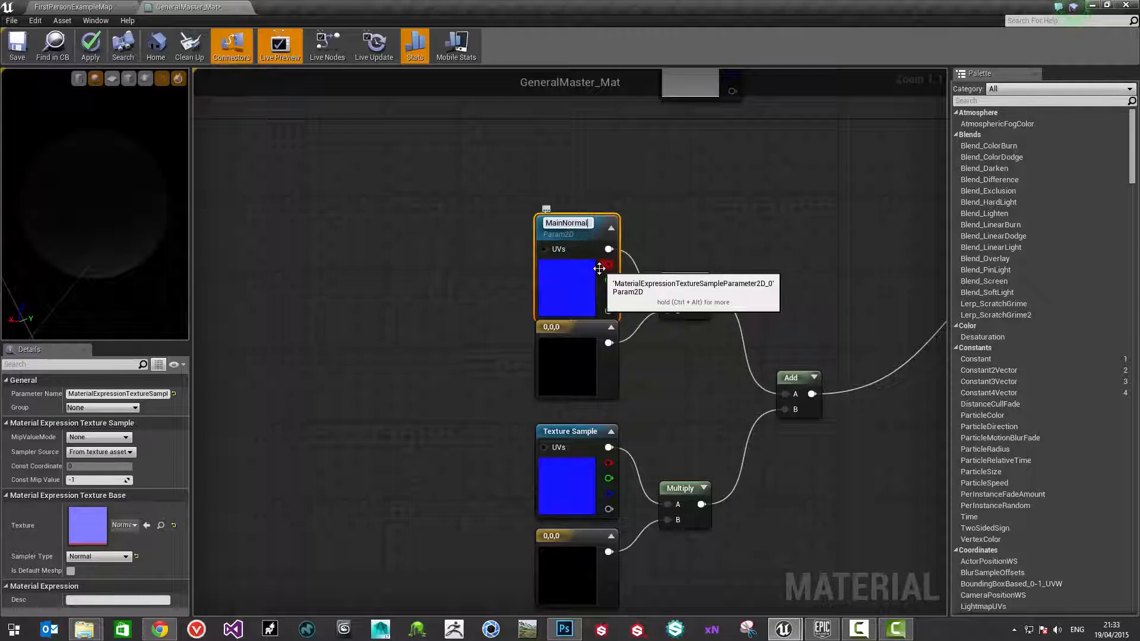
{"action": "type", "text": "Input"}
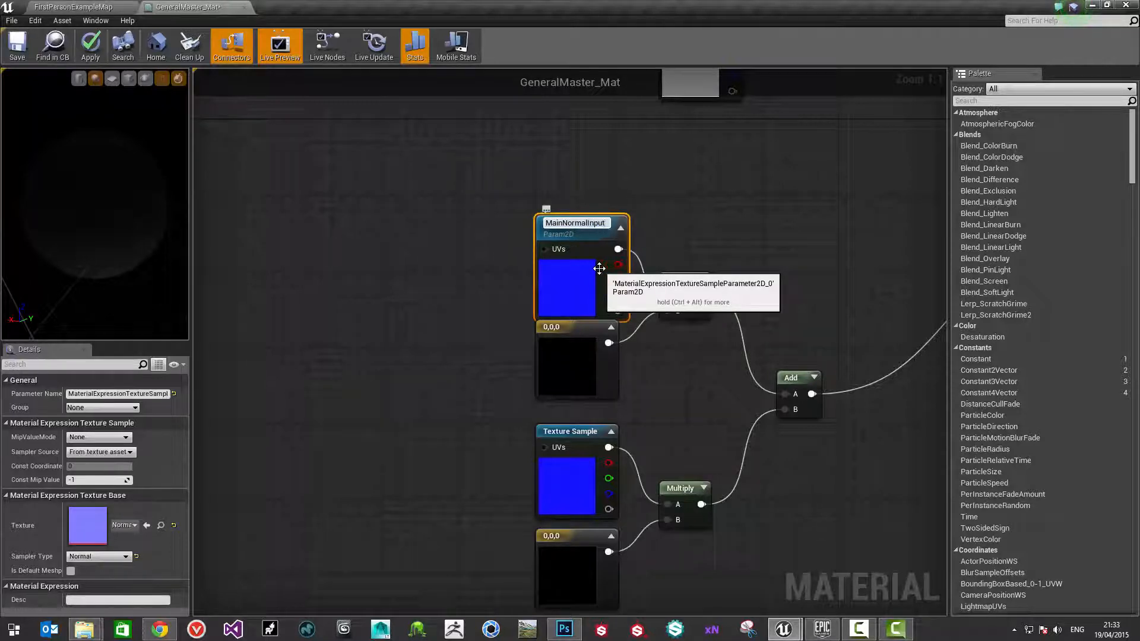
{"action": "key", "text": "Return"}
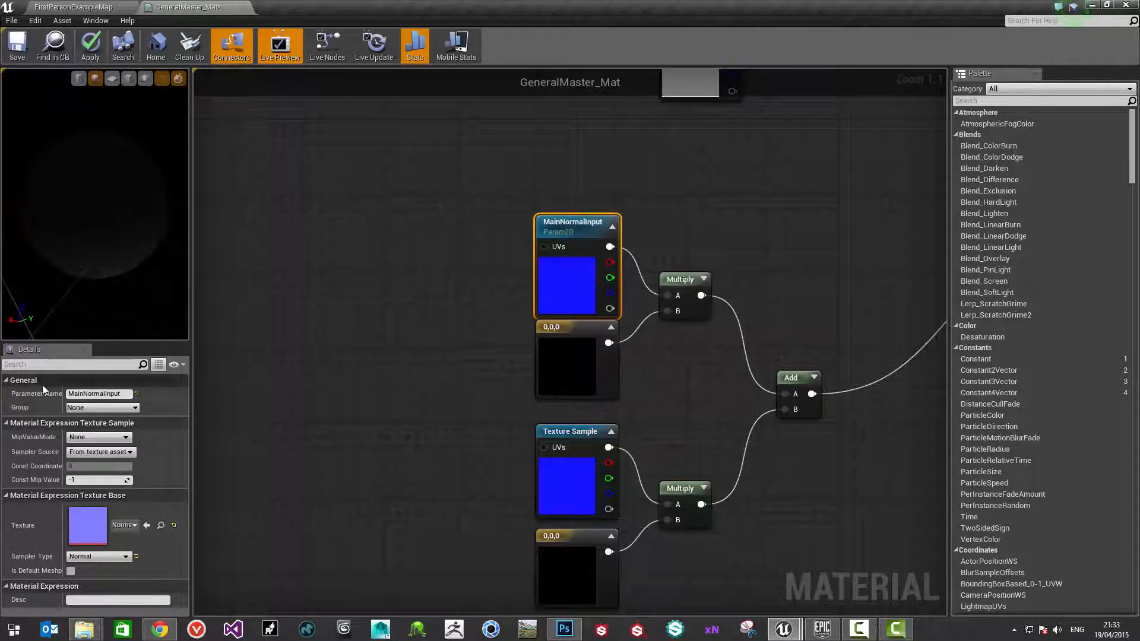
Assign the MainNormalInput parameter to a new group named Normals
{"action": "left_click", "coordinate": [95, 409]}
{"action": "type", "text": "Normal"}
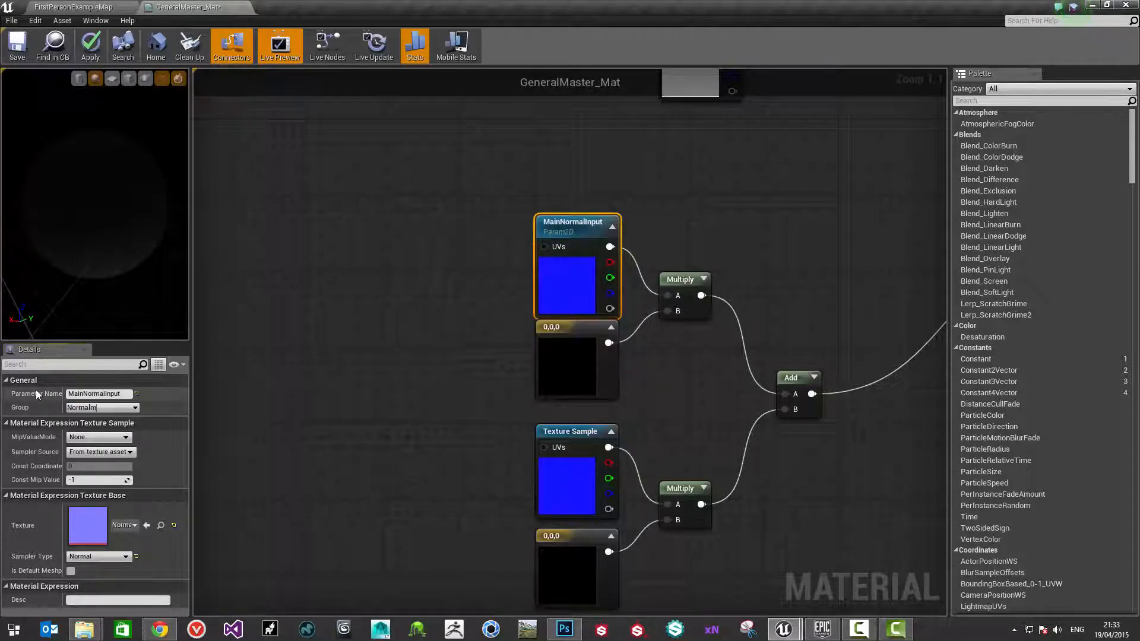
{"action": "type", "text": "s"}
{"action": "key", "text": "Return"}
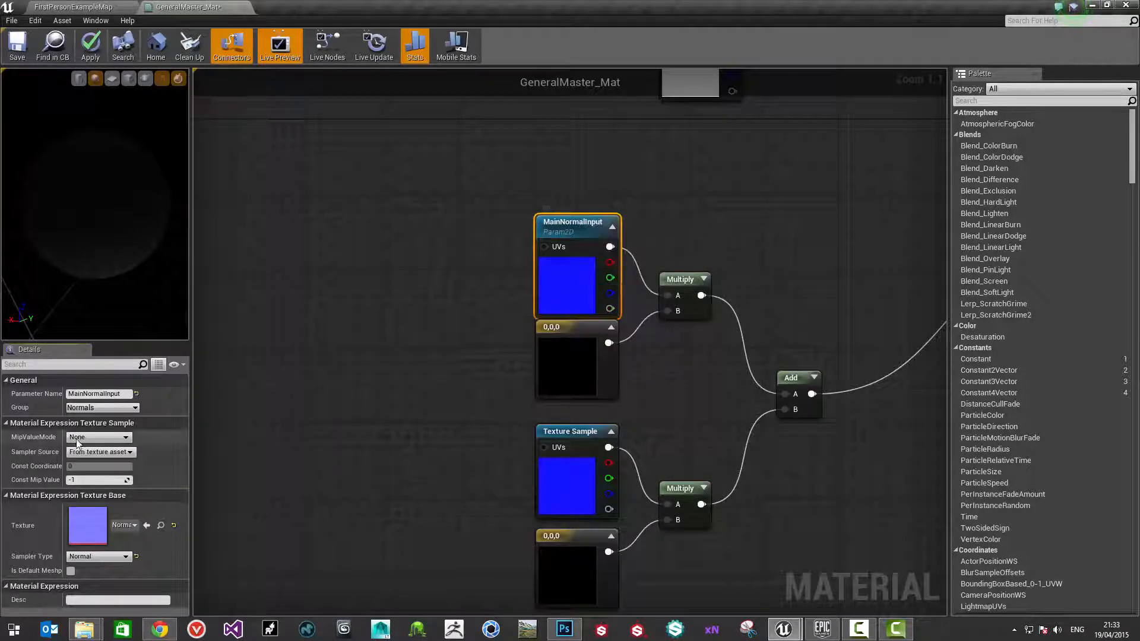
{"action": "left_click", "coordinate": [412, 408]}
{"action": "left_click", "coordinate": [561, 223]}
Set the Constant3Vector beneath MainNormalInput to R 1, G 1 and B 0.9
{"action": "left_click", "coordinate": [582, 338]}
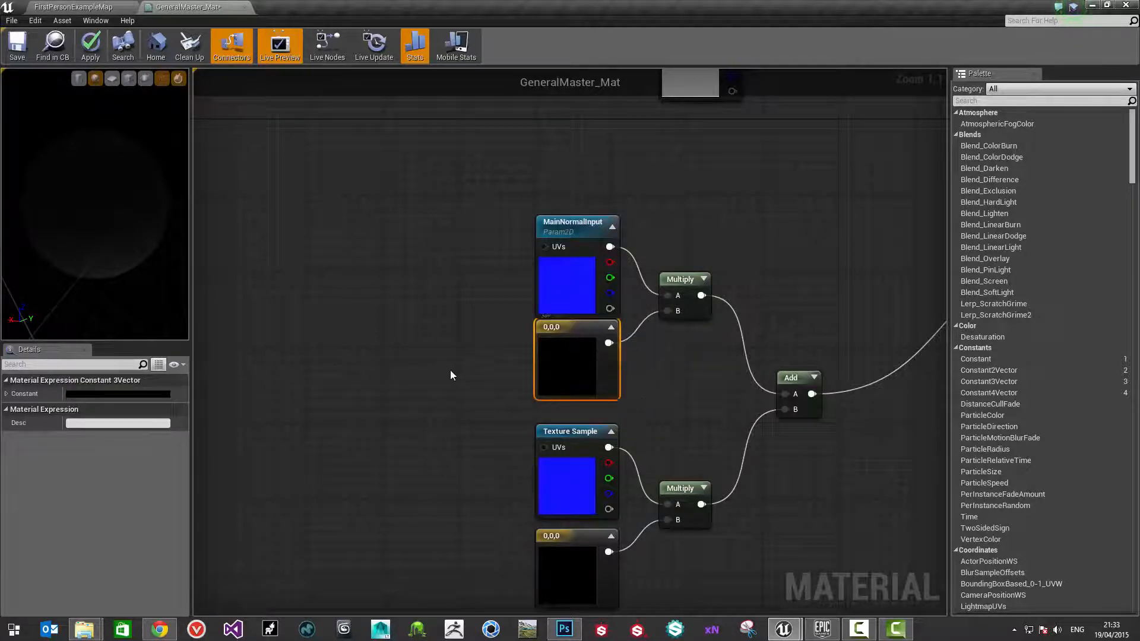
{"action": "left_click", "coordinate": [450, 369]}
{"action": "left_click", "coordinate": [580, 334]}
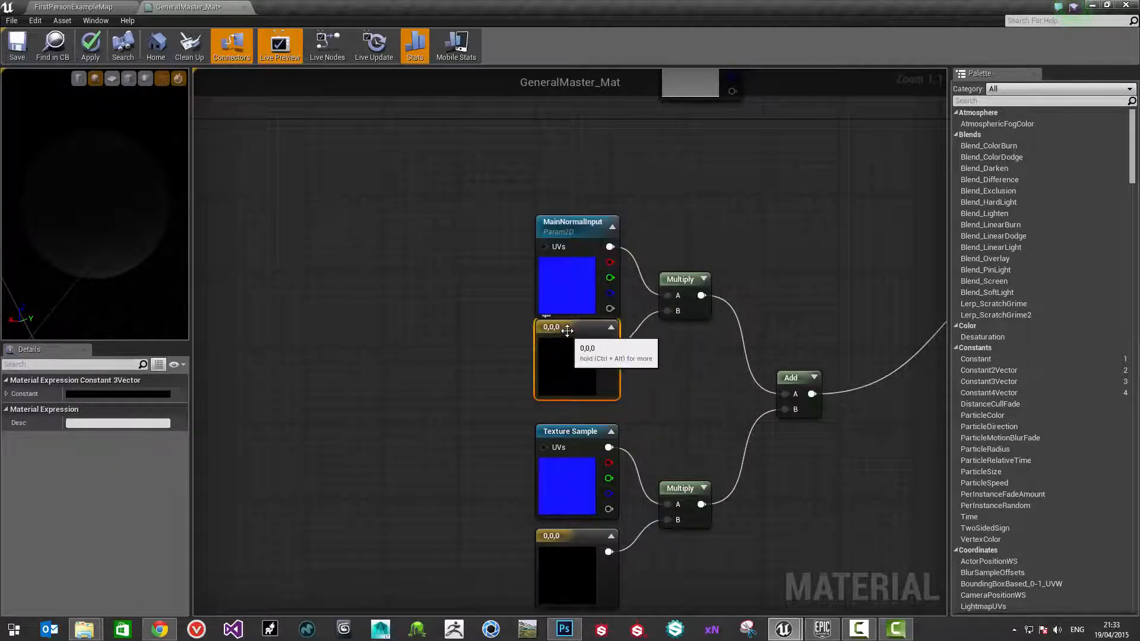
{"action": "left_click", "coordinate": [6, 394]}
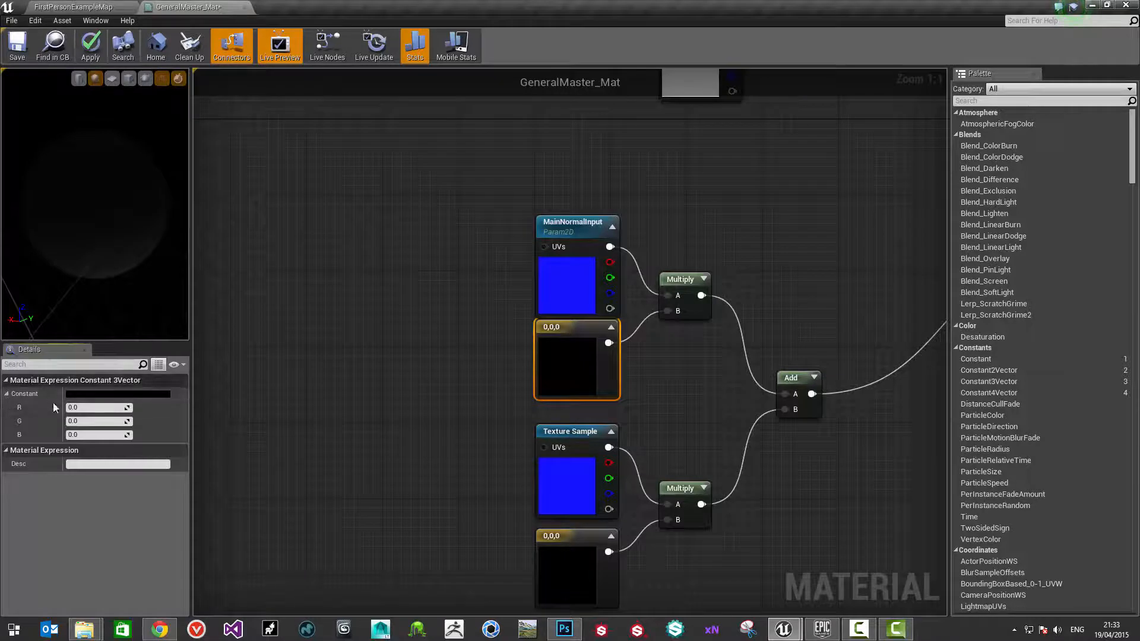
{"action": "left_click_drag", "start_coordinate": [104, 410], "coordinate": [92, 410]}
{"action": "left_click", "coordinate": [104, 410]}
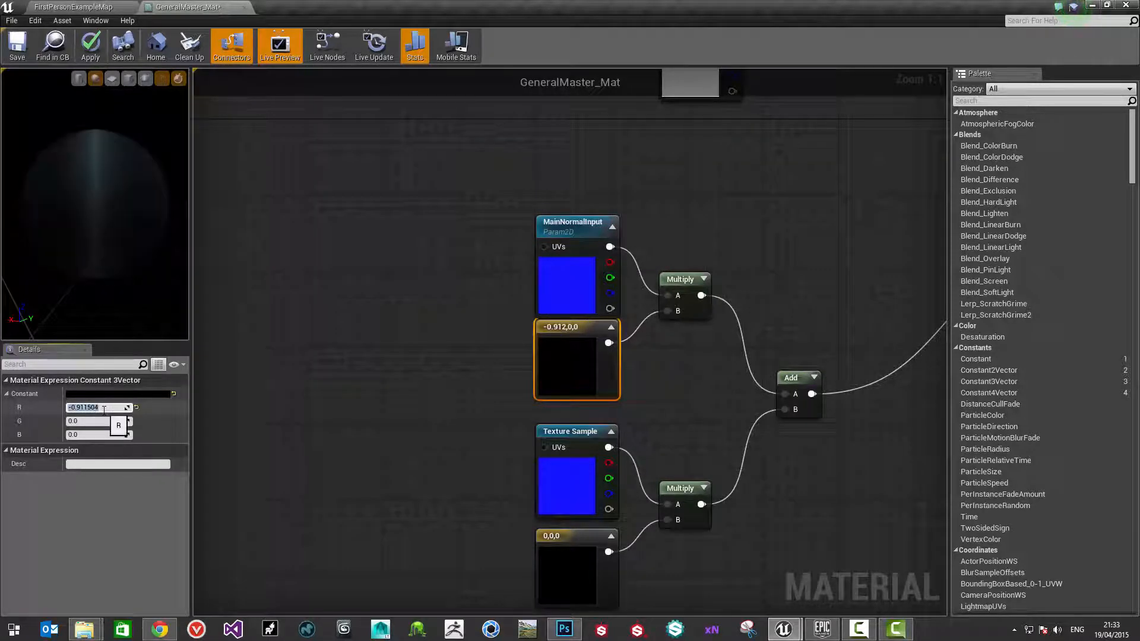
{"action": "type", "text": "1"}
{"action": "left_click", "coordinate": [87, 422]}
{"action": "type", "text": "1"}
{"action": "left_click", "coordinate": [107, 435]}
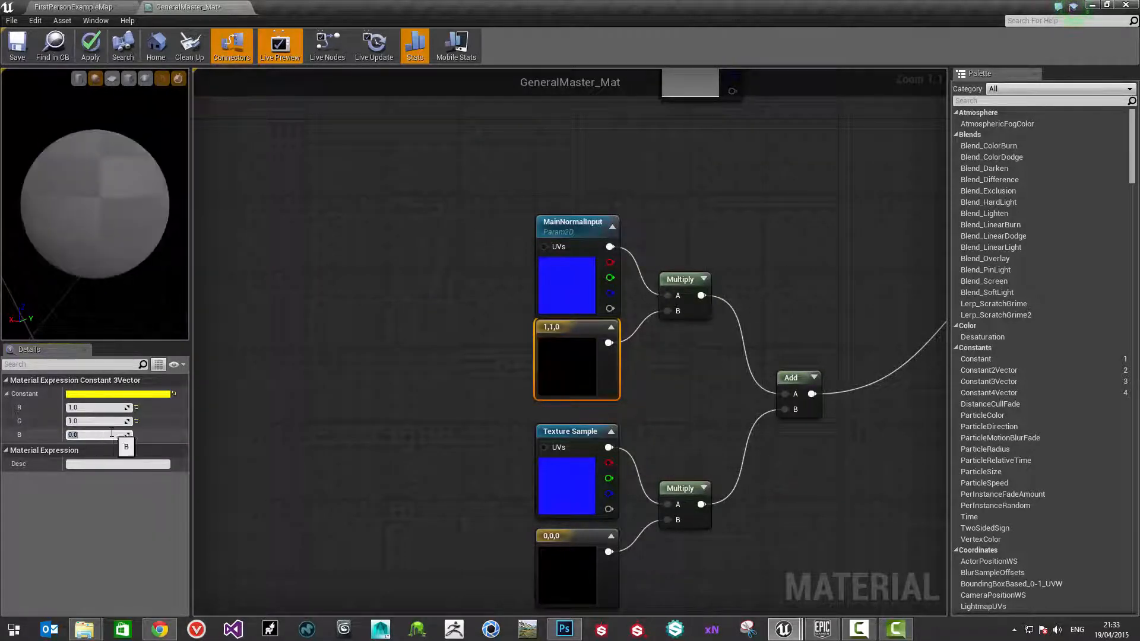
{"action": "type", "text": "0"}
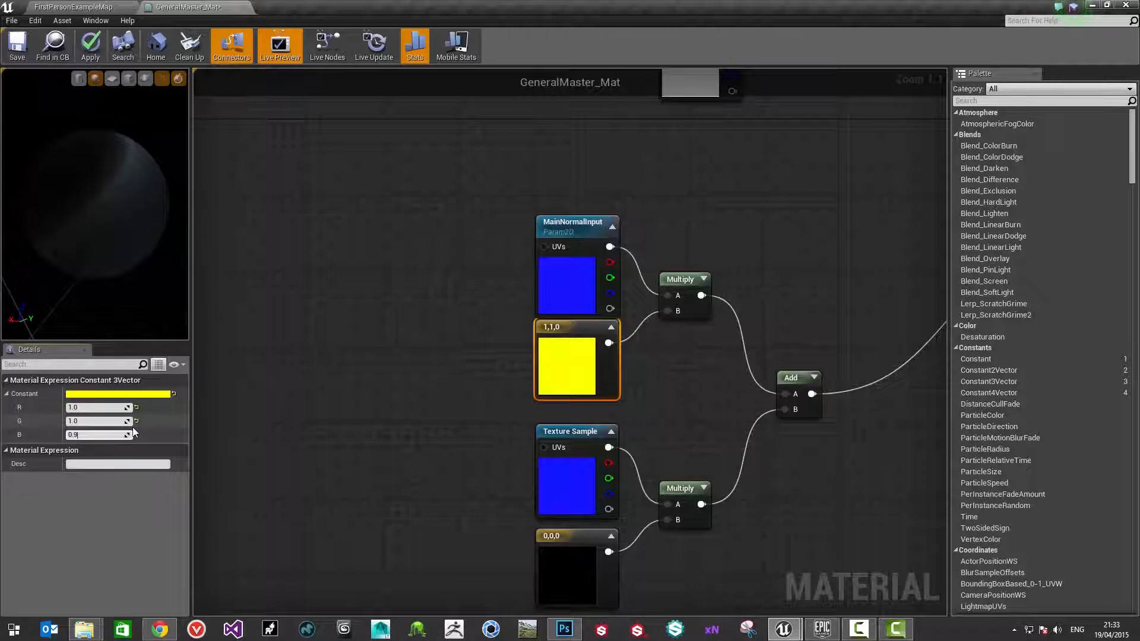
{"action": "type", "text": ".9"}
{"action": "key", "text": "Return"}
Nudge the 1,1,0.9 Constant3Vector slightly down to leave a gap beneath MainNormalInput
{"action": "left_click", "coordinate": [326, 371]}
{"action": "left_click", "coordinate": [582, 345]}
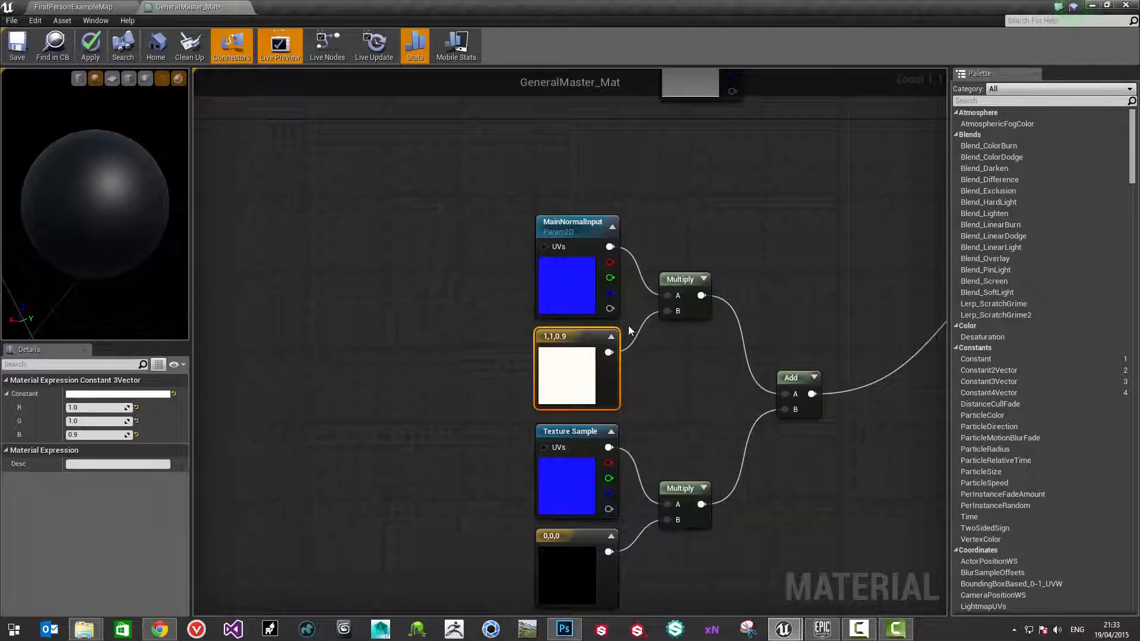
{"action": "left_click_drag", "start_coordinate": [597, 348], "coordinate": [596, 339]}
{"action": "key", "text": "ctrl+z"}
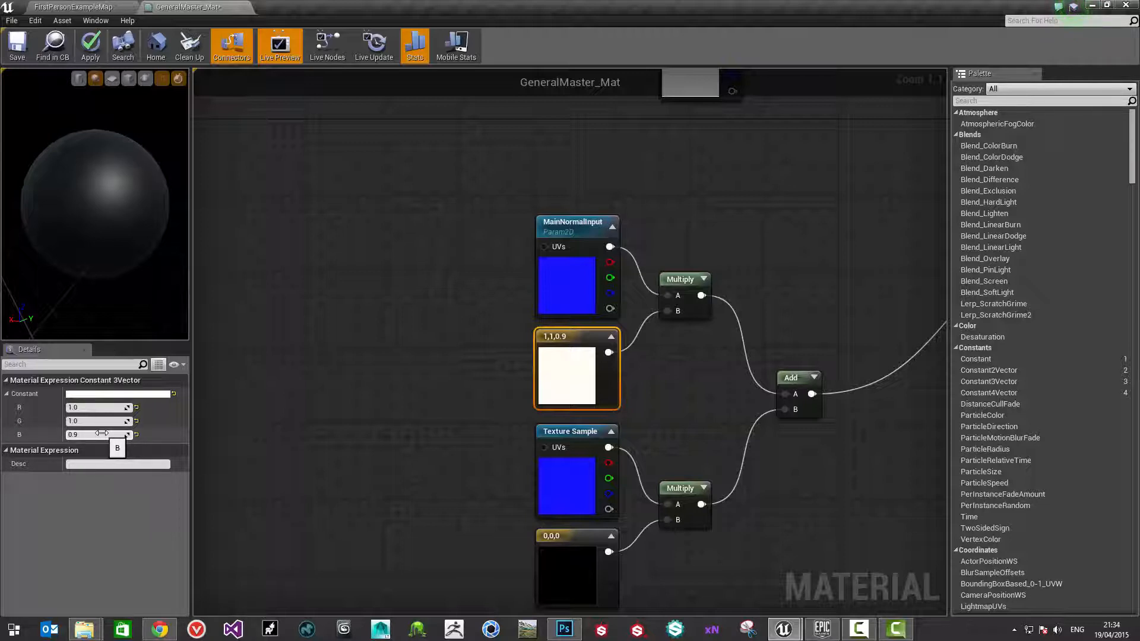
Convert the 1,1,0.9 Constant3Vector to a parameter named MainNormalStrength
{"action": "right_click_drag", "start_coordinate": [479, 489], "coordinate": [424, 413]}
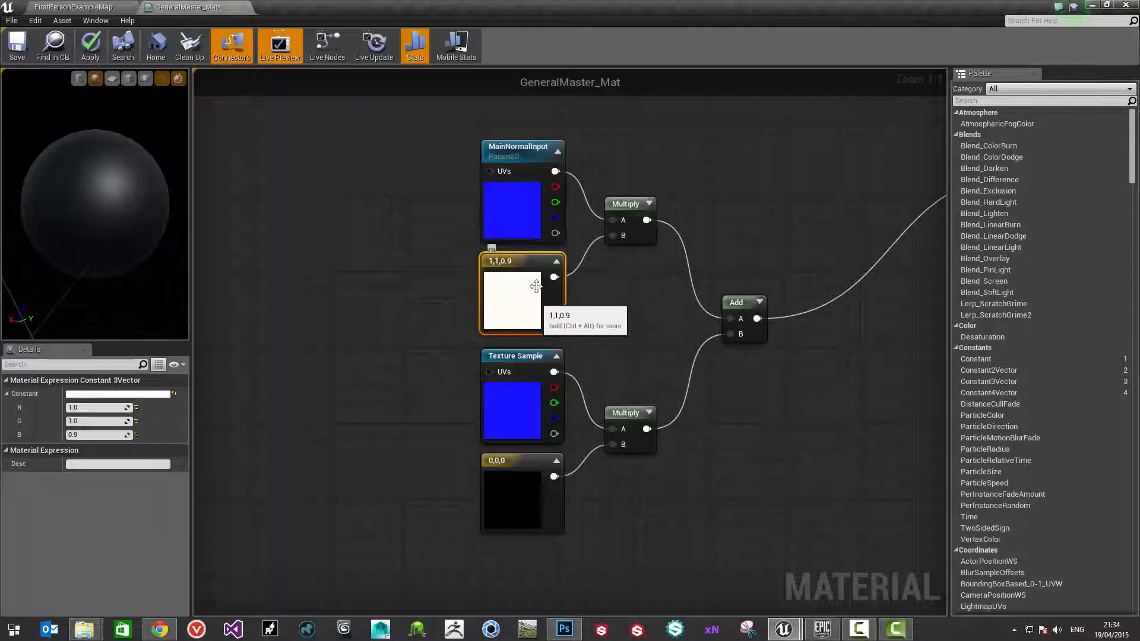
{"action": "right_click", "coordinate": [531, 262]}
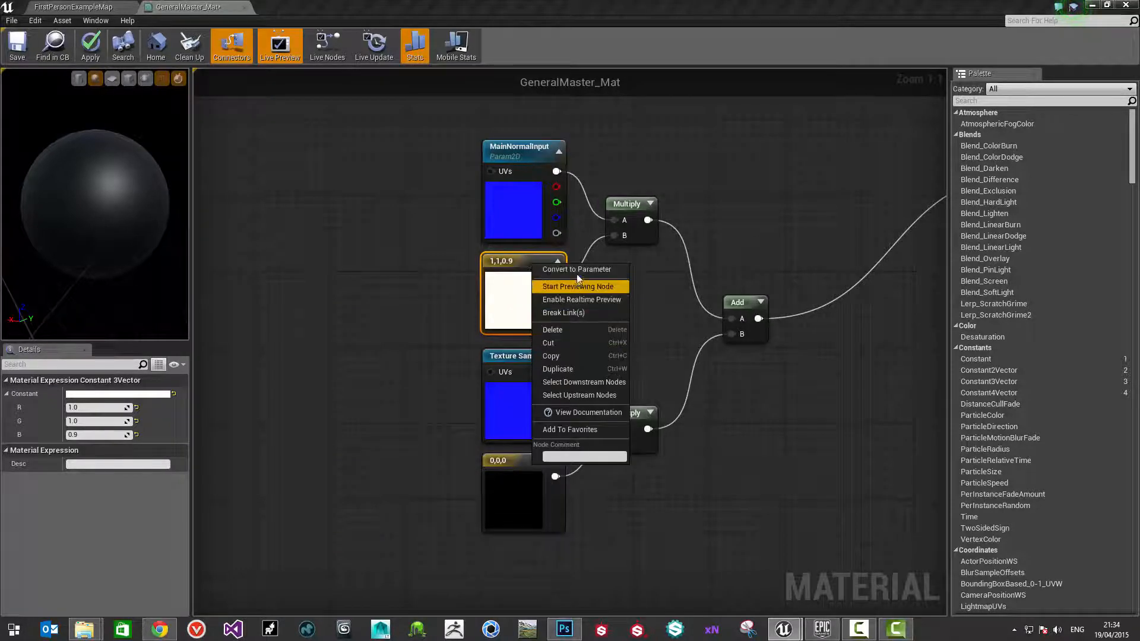
{"action": "left_click", "coordinate": [579, 272]}
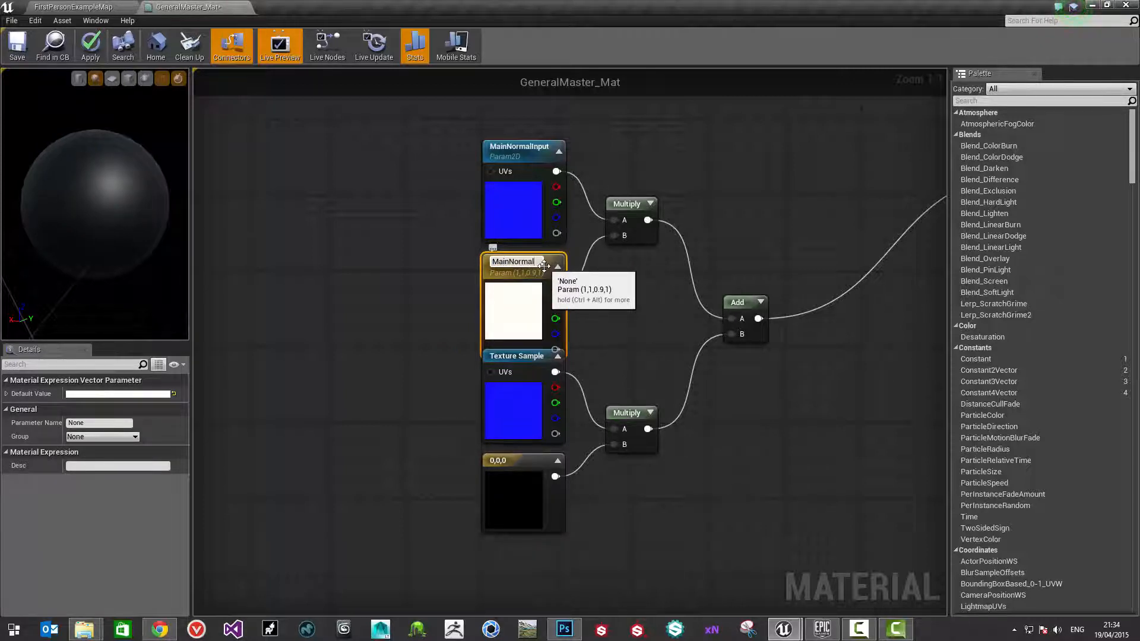
{"action": "type", "text": "MainNormalStrengt"}
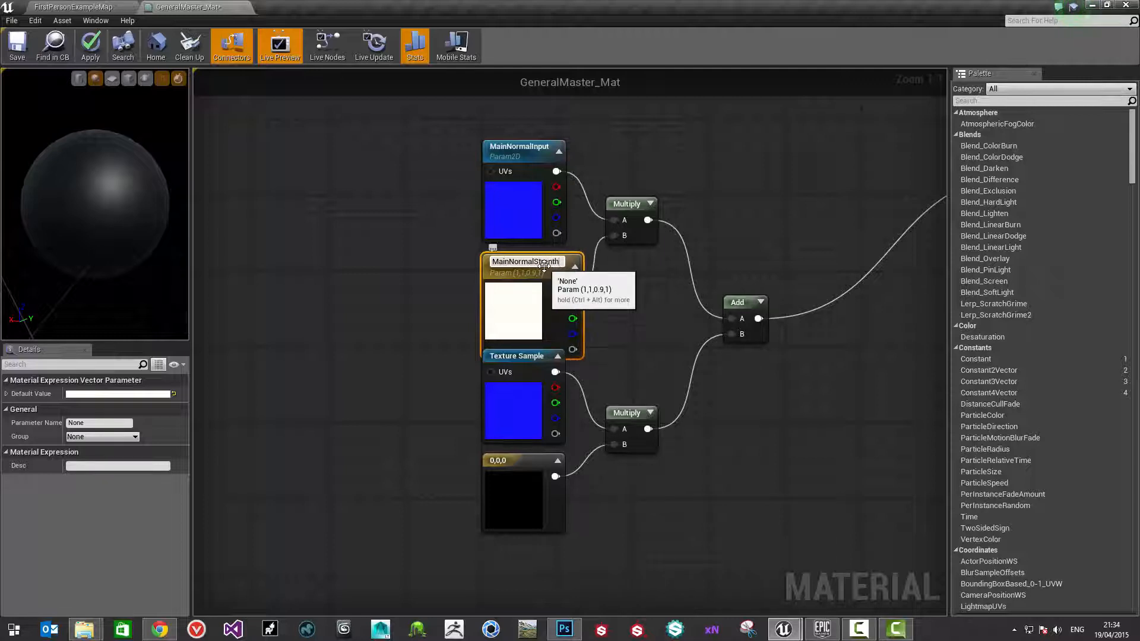
{"action": "key", "text": "BackSpace"}
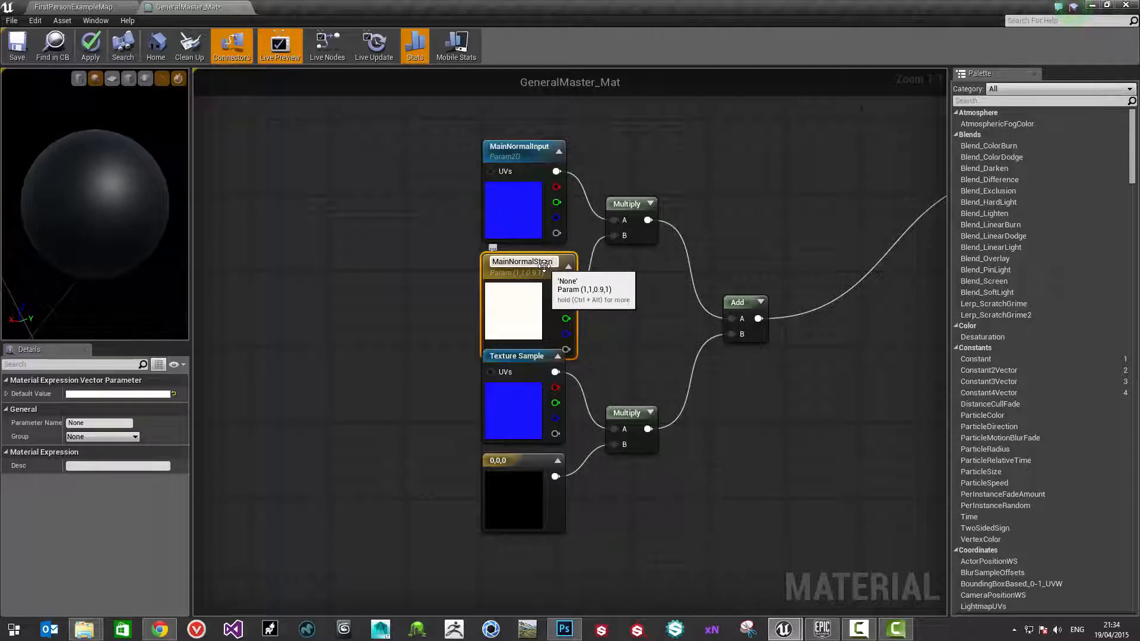
{"action": "type", "text": "th"}
{"action": "key", "text": "Return"}
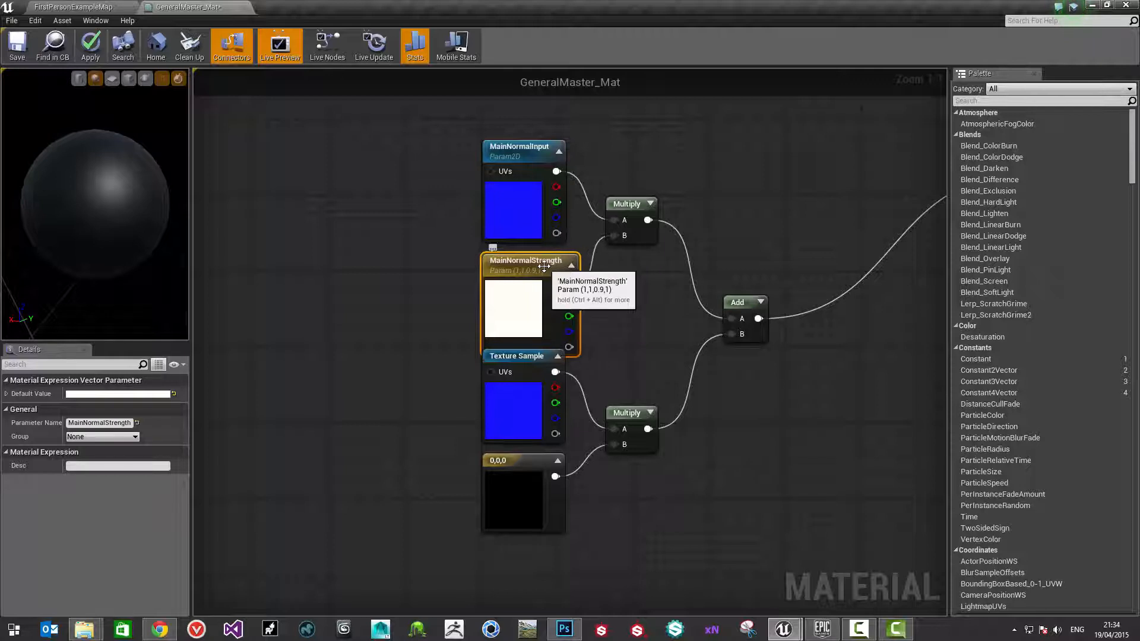
Assign the MainNormalStrength parameter to the existing Normals group
{"action": "left_click", "coordinate": [136, 438]}
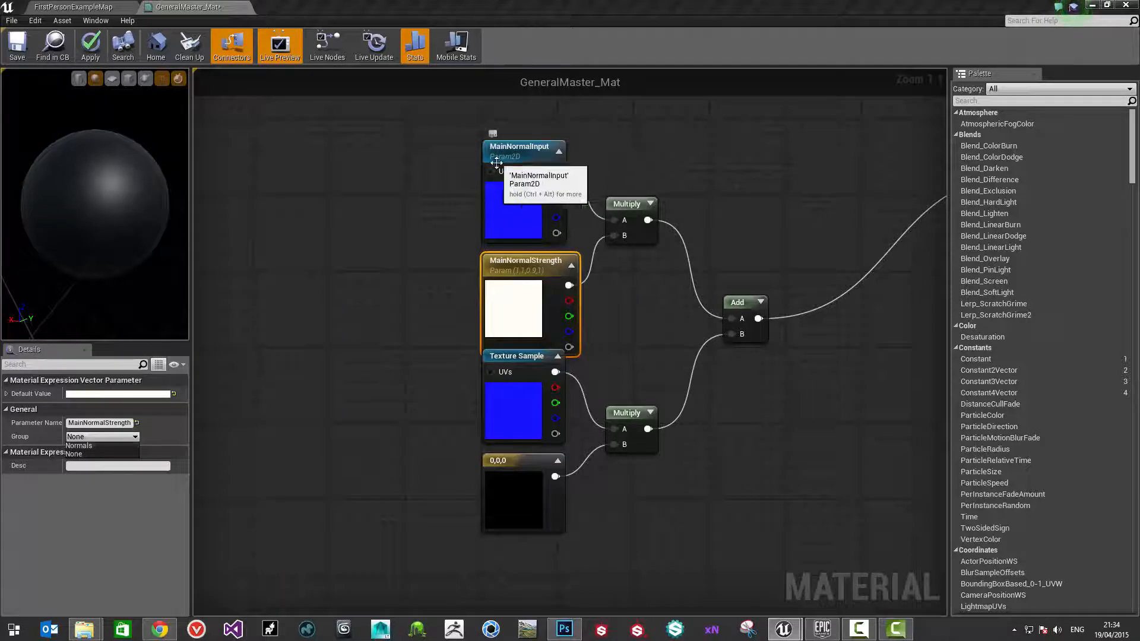
{"action": "left_click", "coordinate": [119, 438]}
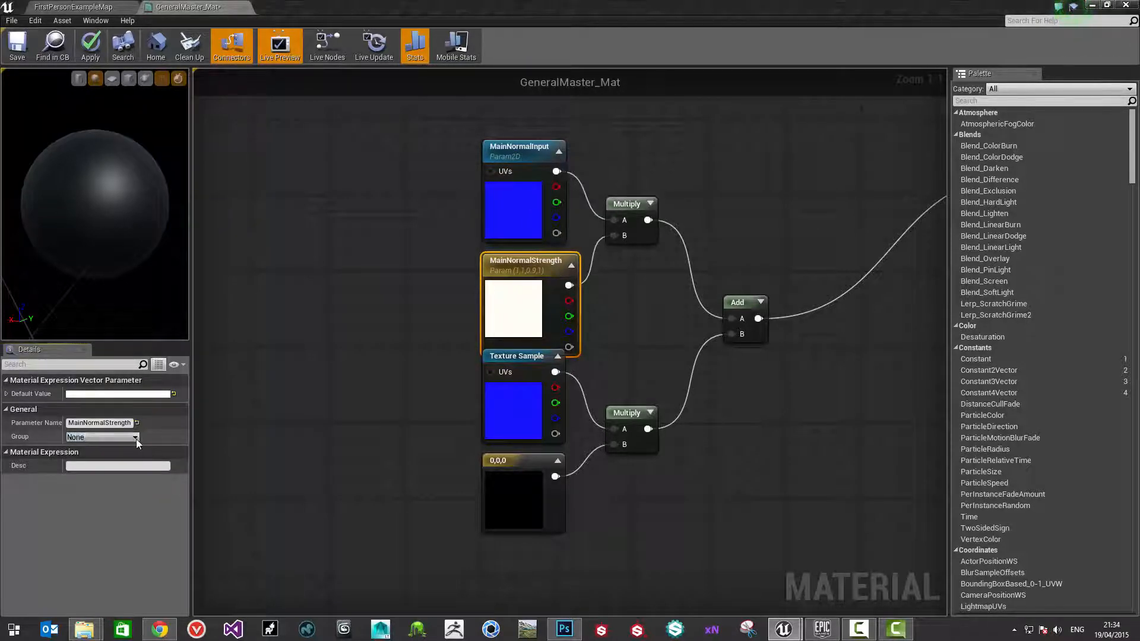
{"action": "left_click", "coordinate": [136, 438]}
{"action": "left_click", "coordinate": [101, 450]}
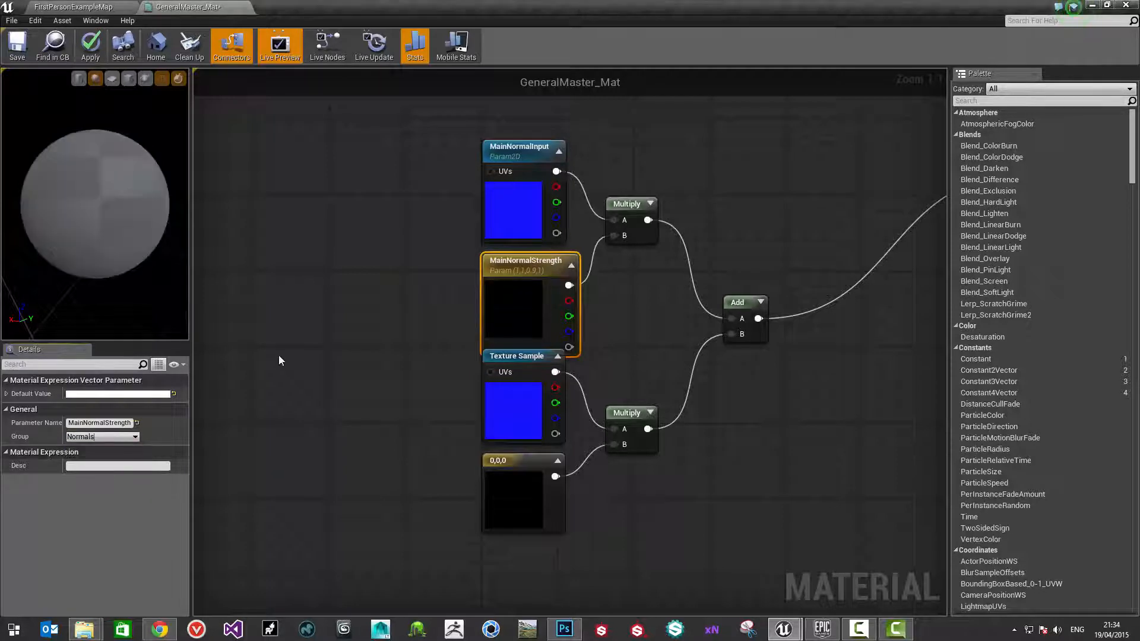
{"action": "left_click", "coordinate": [466, 324]}
Move the lower texture sample, Constant3Vector and Multiply nodes down slightly so they clear MainNormalStrength
{"action": "left_click_drag", "start_coordinate": [447, 379], "coordinate": [640, 514]}
{"action": "left_click_drag", "start_coordinate": [627, 418], "coordinate": [630, 437]}
{"action": "left_click", "coordinate": [602, 368]}
Convert the lower normal texture sample to a parameter named DetailNormalInput
{"action": "left_click", "coordinate": [519, 383]}
{"action": "right_click", "coordinate": [523, 383]}
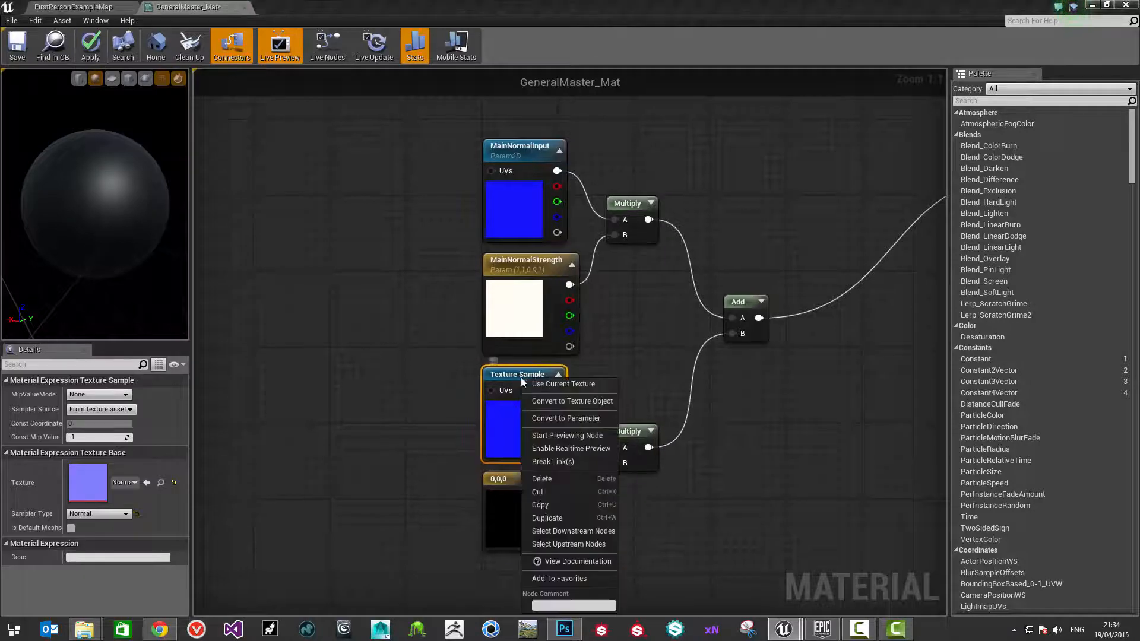
{"action": "left_click", "coordinate": [569, 418]}
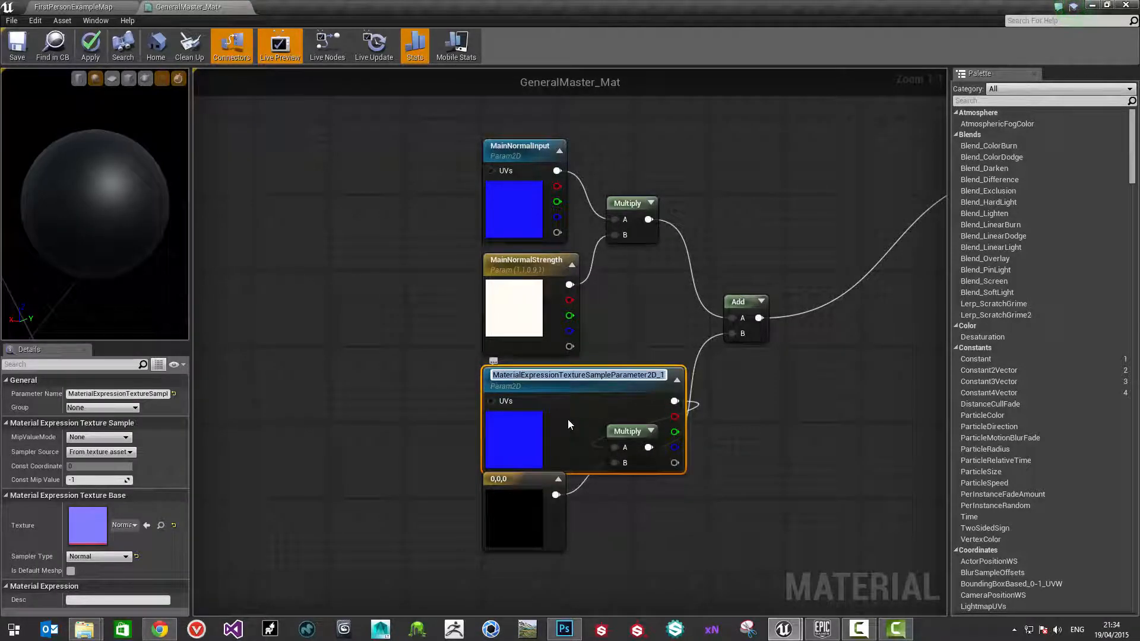
{"action": "type", "text": "De"}
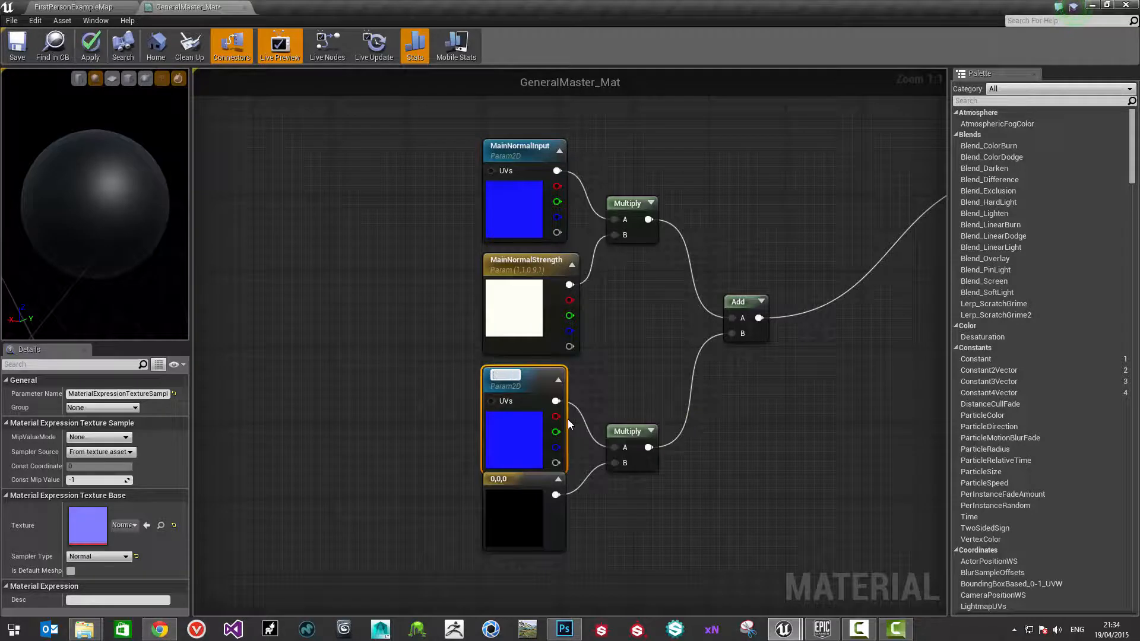
{"action": "type", "text": "tailNormalI"}
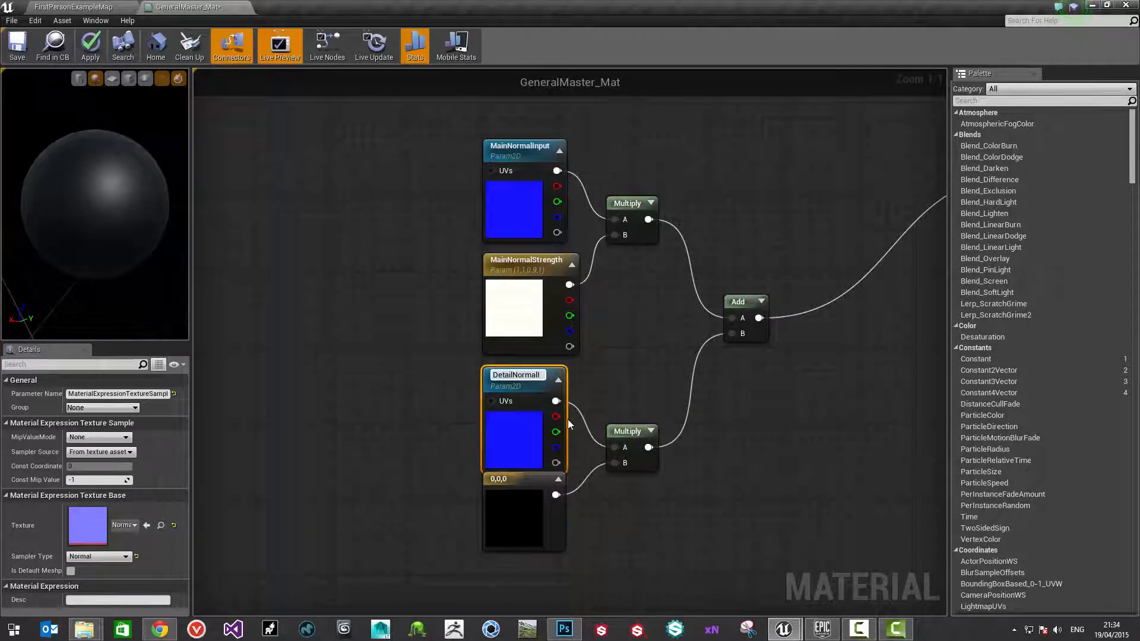
{"action": "type", "text": "nput"}
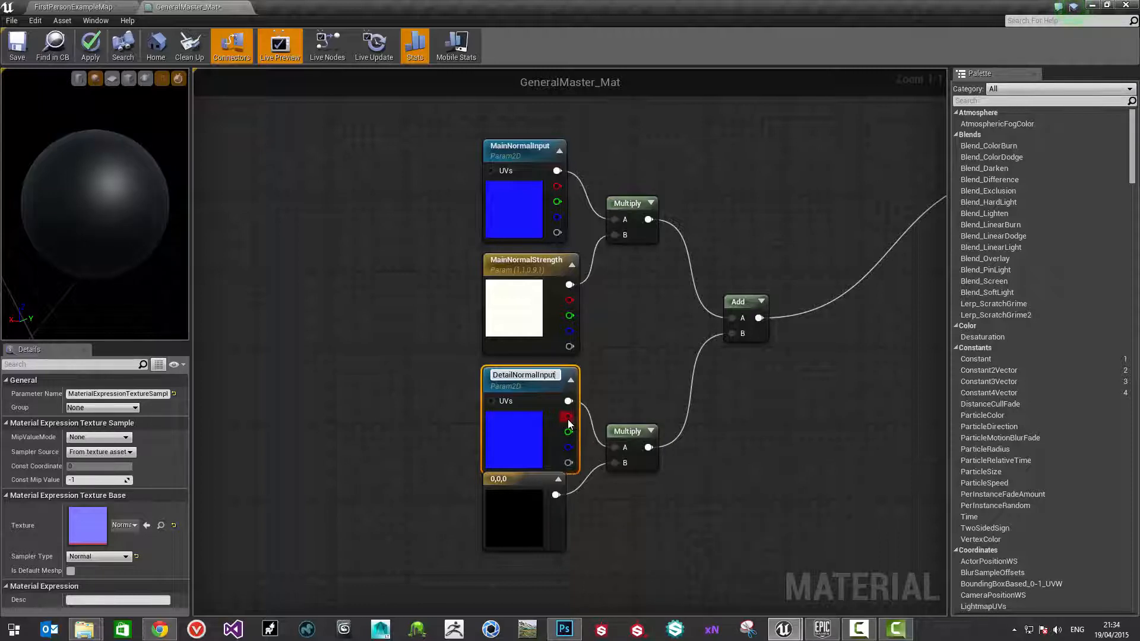
{"action": "key", "text": "Return"}
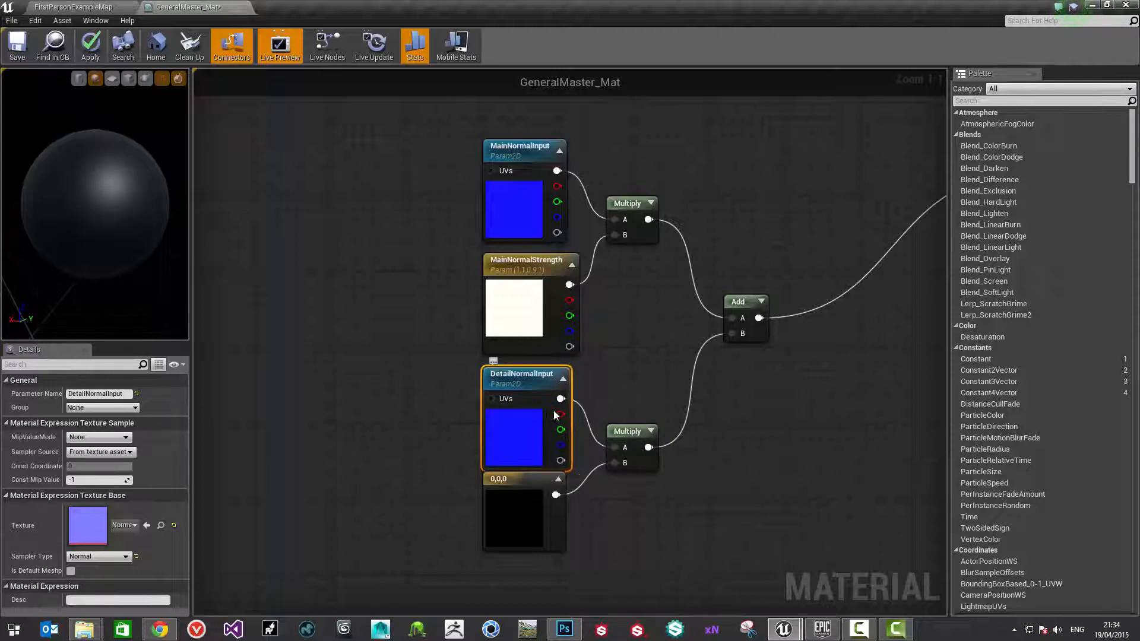
Assign DetailNormalInput to the Normals group and convert the 0,0,0 Constant3Vector below it to a parameter named DetailNormalStrength
{"action": "left_click", "coordinate": [79, 416]}
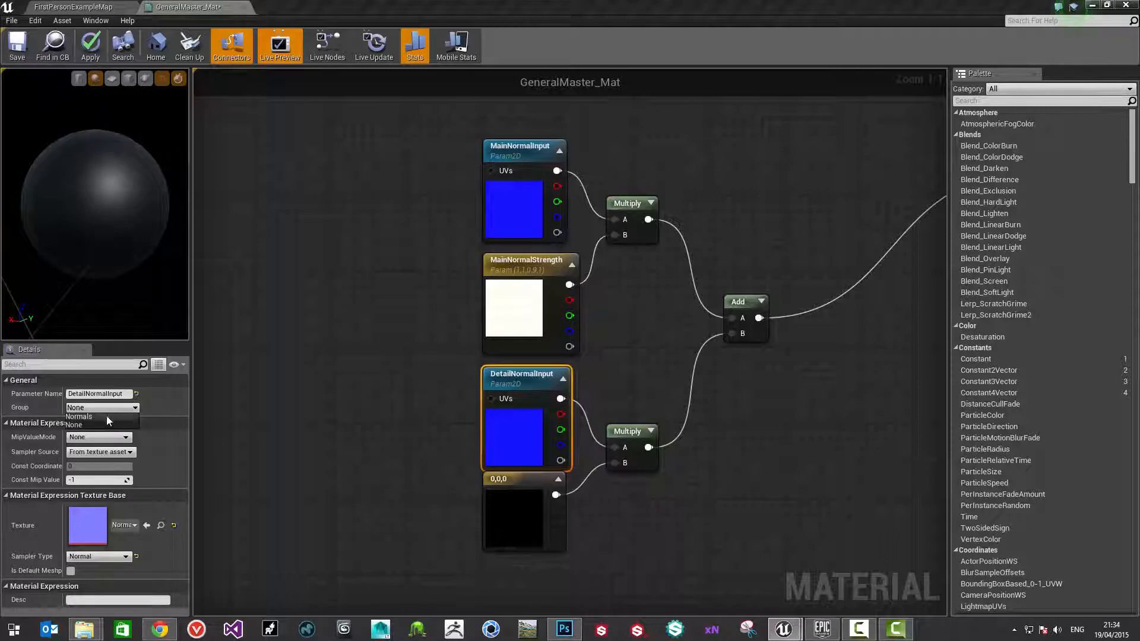
{"action": "left_click", "coordinate": [516, 499]}
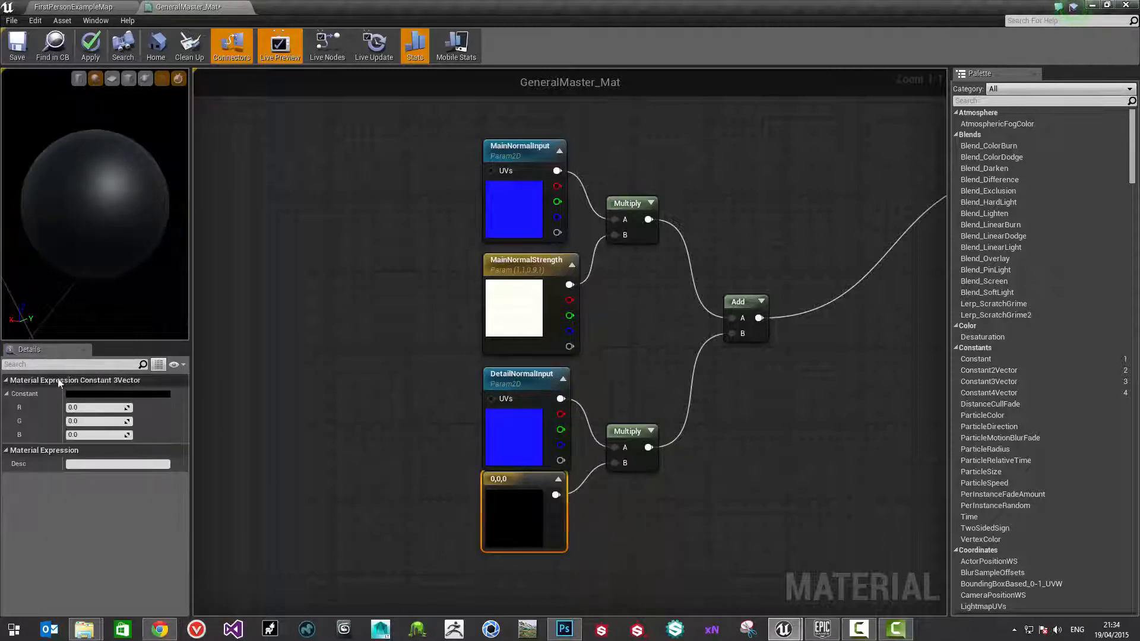
{"action": "right_click", "coordinate": [541, 480]}
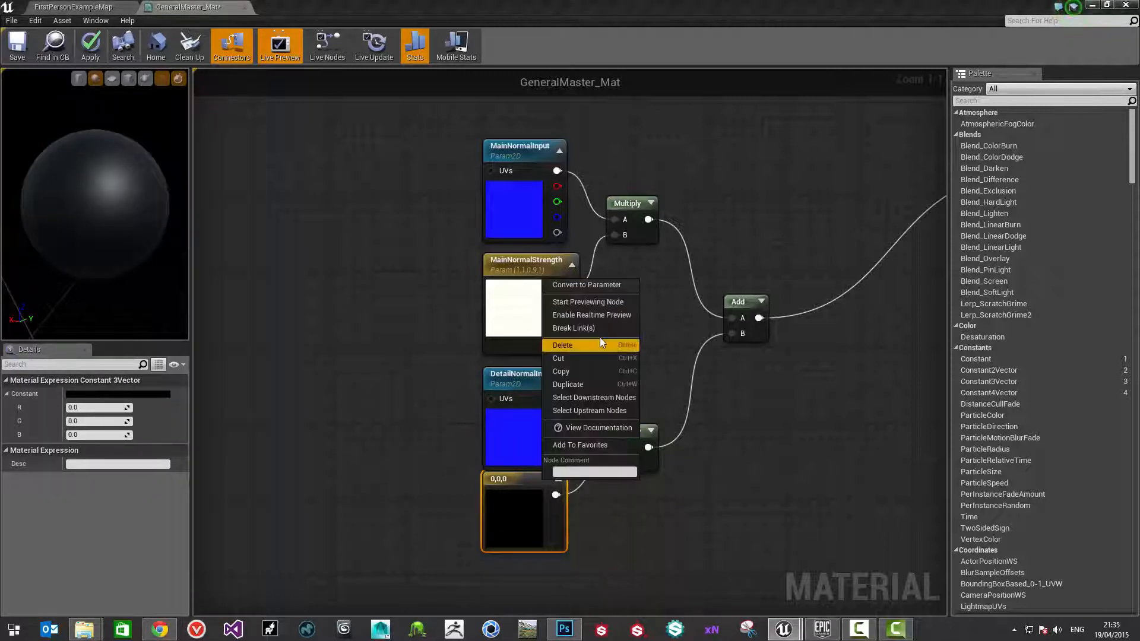
{"action": "left_click", "coordinate": [588, 288]}
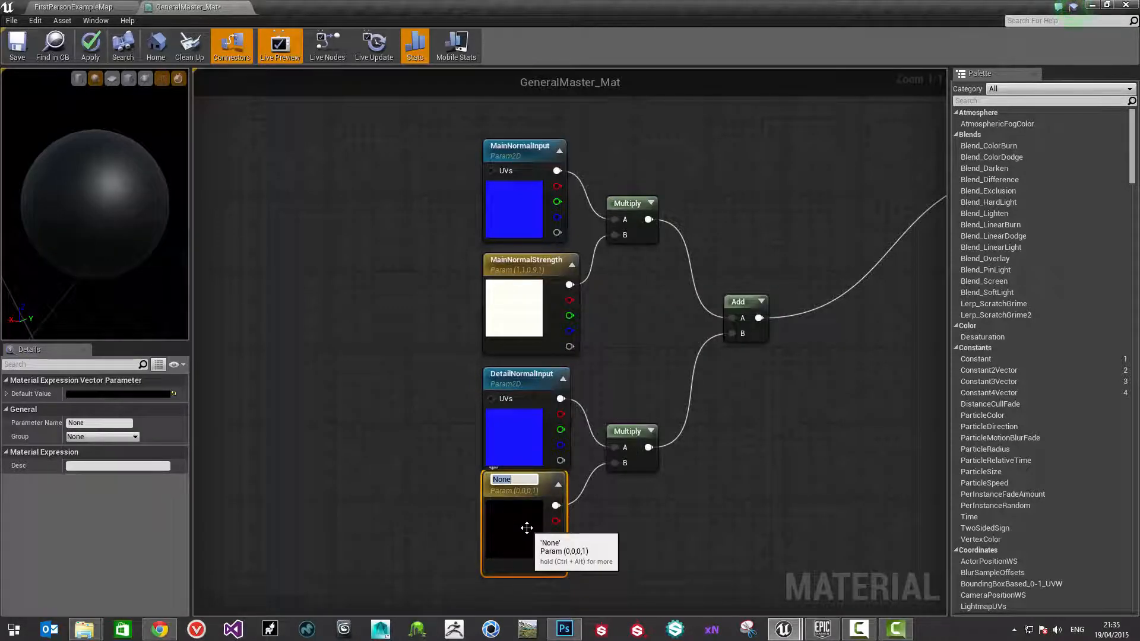
{"action": "type", "text": "DetailNormal"}
{"action": "key", "text": "BackSpace"}
{"action": "type", "text": "S"}
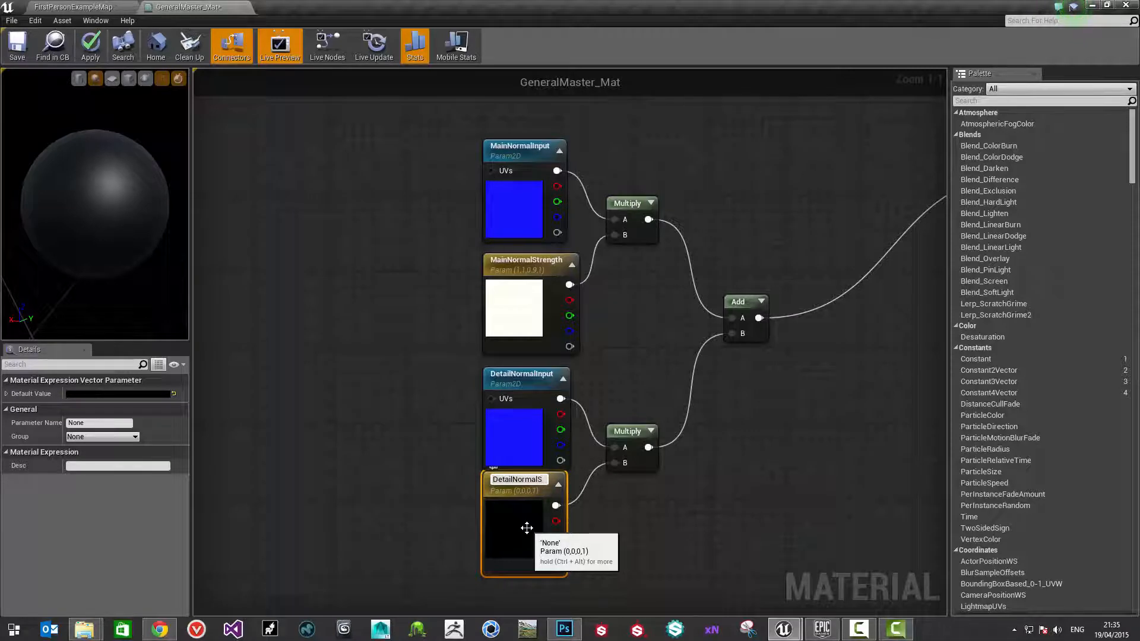
{"action": "type", "text": "trength"}
{"action": "key", "text": "Return"}
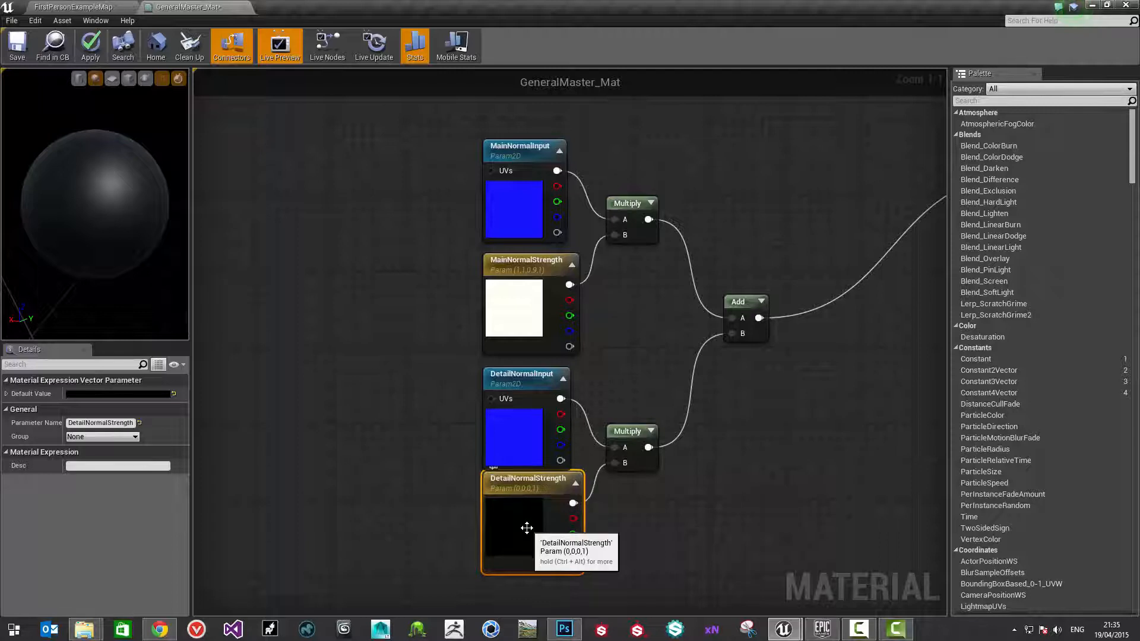
Assign the DetailNormalStrength parameter to the existing Normals group
{"action": "left_click", "coordinate": [134, 436]}
{"action": "left_click", "coordinate": [100, 449]}
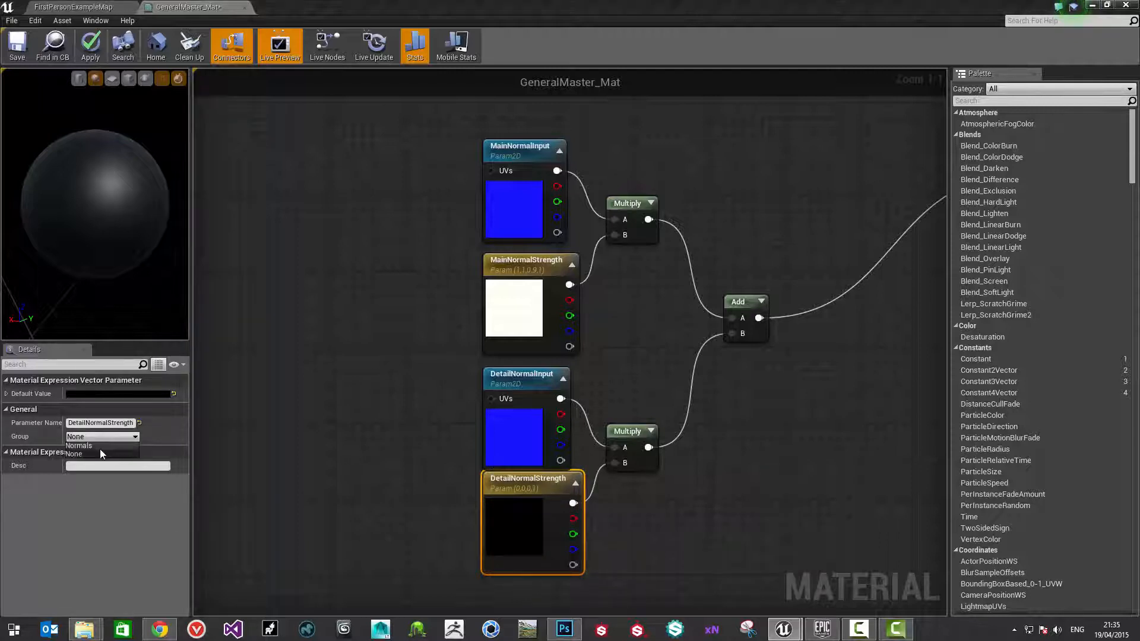
{"action": "left_click", "coordinate": [733, 482]}
Enclose all the normal parameter, Multiply and Add nodes in a comment box titled Normal Maps
{"action": "scroll", "coordinate": [727, 451], "scroll_direction": "down", "scroll_amount": 3}
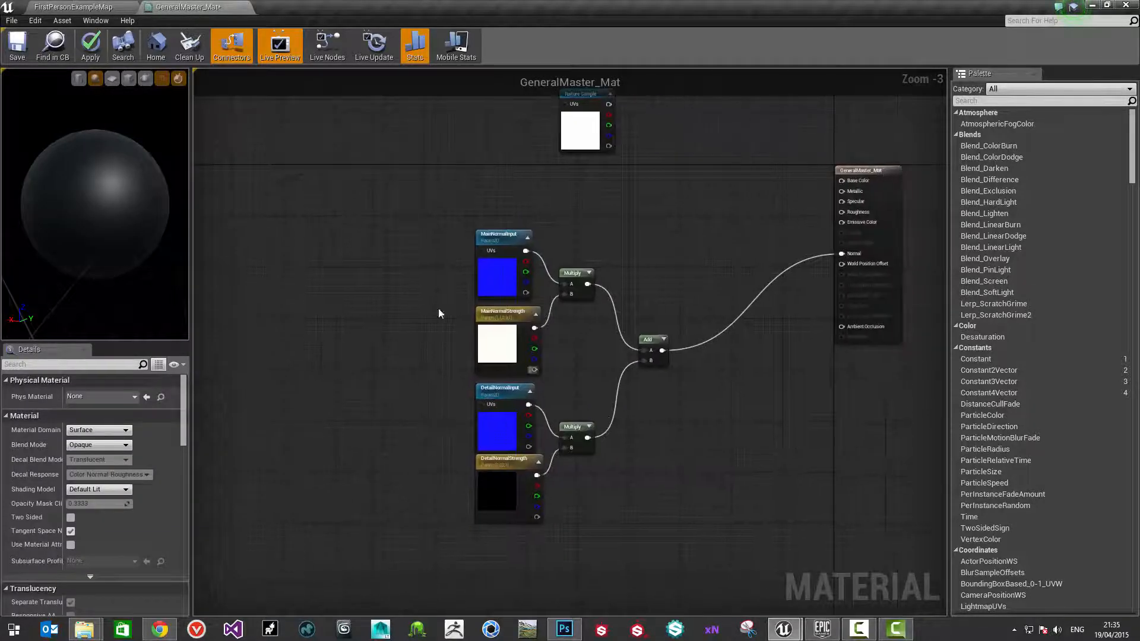
{"action": "left_click_drag", "start_coordinate": [394, 173], "coordinate": [742, 561]}
{"action": "type", "text": "cN ro"}
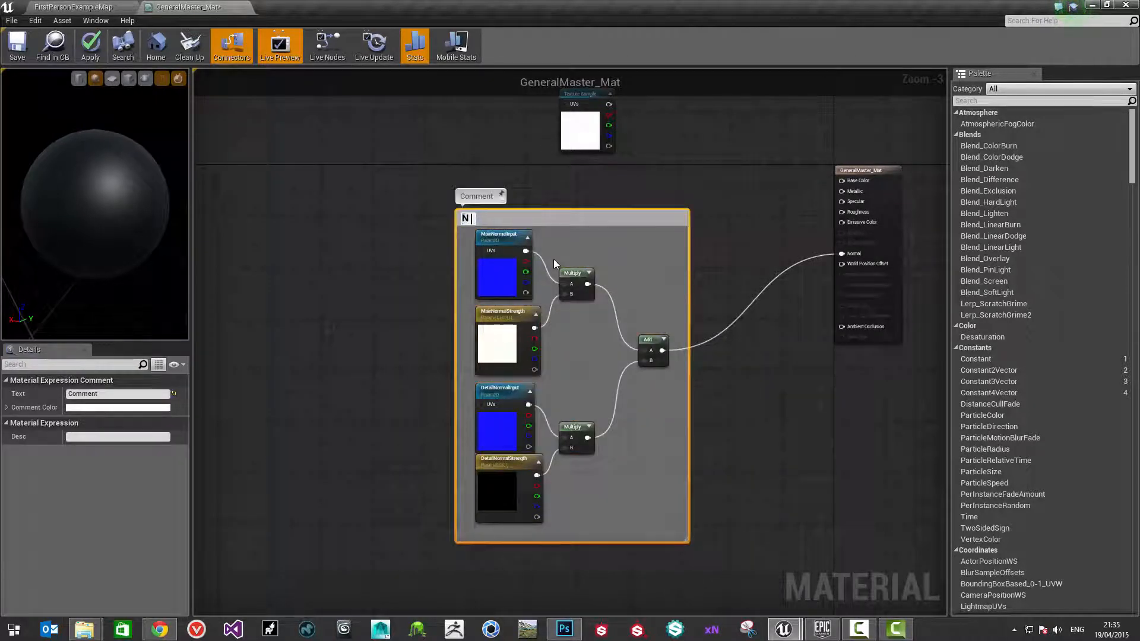
{"action": "key", "text": "BackSpace"}
{"action": "key", "text": "BackSpace"}
{"action": "key", "text": "BackSpace"}
{"action": "type", "text": "ormal Maps"}
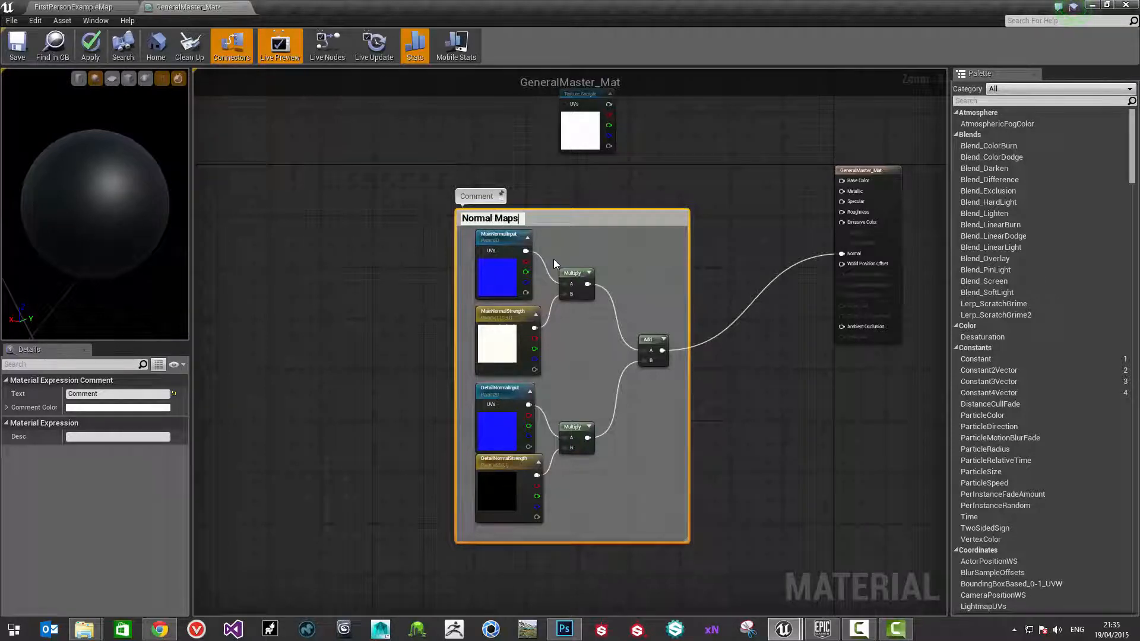
{"action": "key", "text": "Return"}
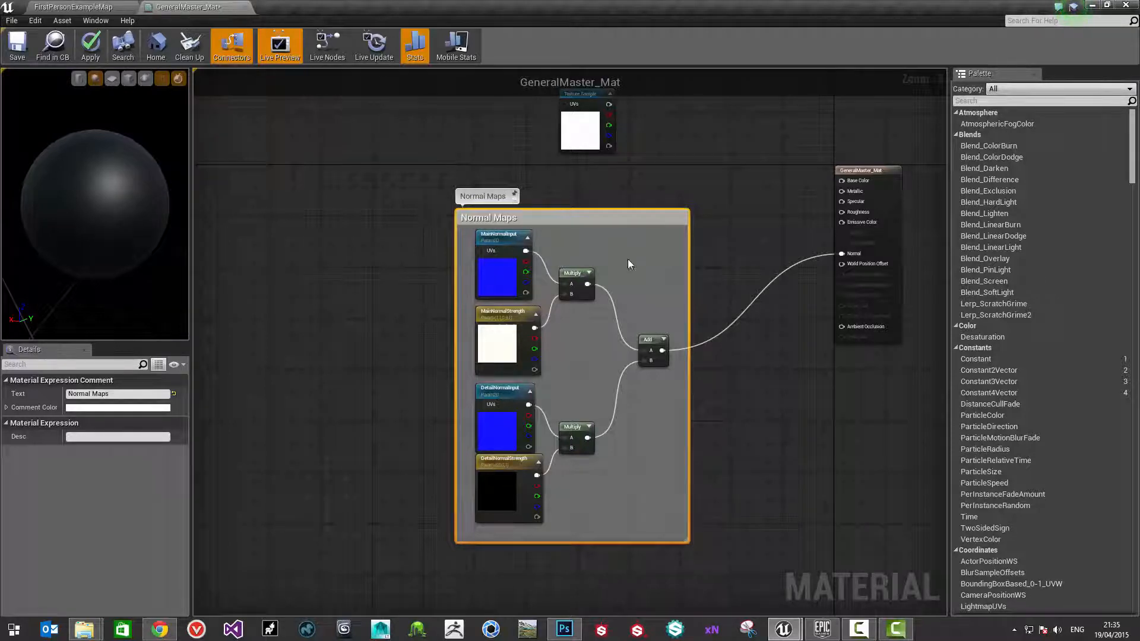
Move the Normal Maps comment box down and left in the graph, and shift DetailNormalStrength slightly down to clear DetailNormalInput
{"action": "left_click_drag", "start_coordinate": [592, 268], "coordinate": [544, 332]}
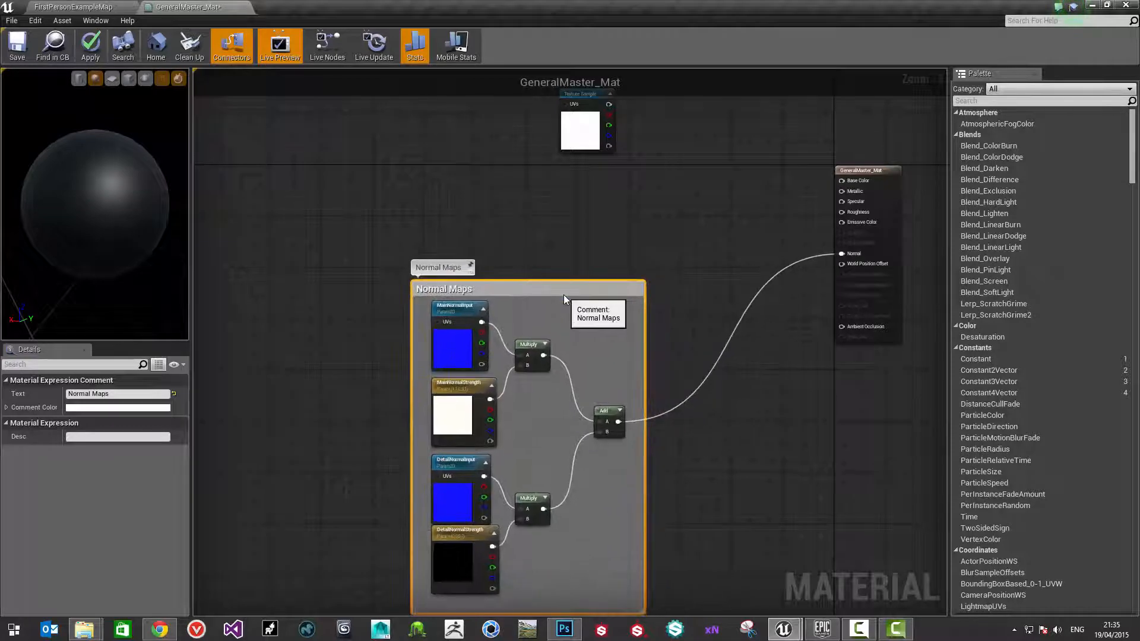
{"action": "scroll", "coordinate": [701, 292], "scroll_direction": "down", "scroll_amount": 3}
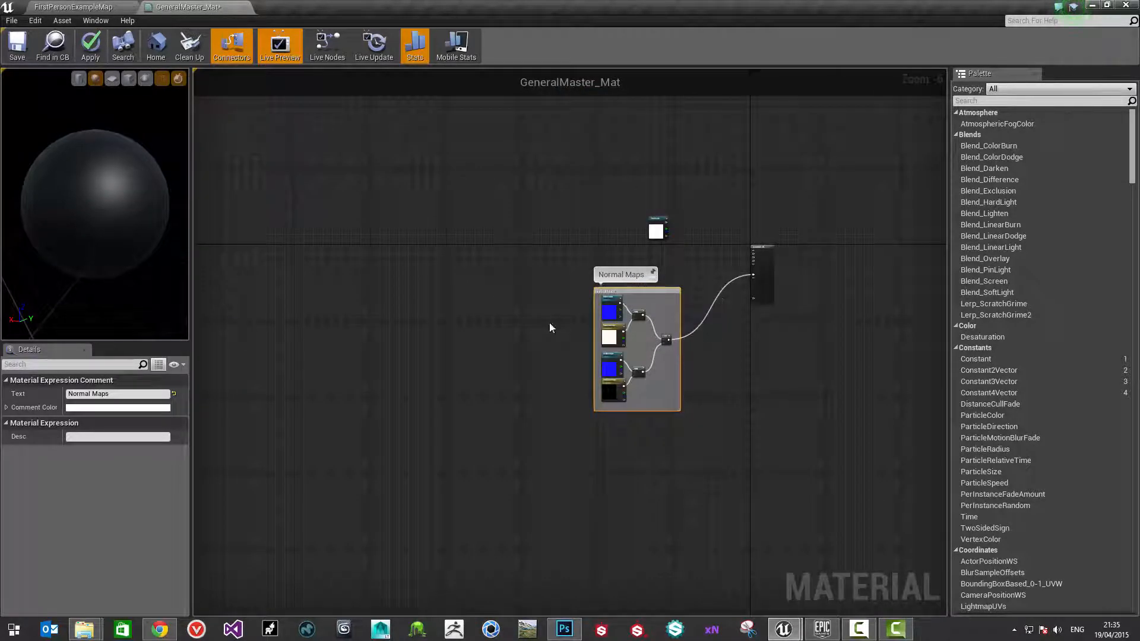
{"action": "scroll", "coordinate": [700, 275], "scroll_direction": "up", "scroll_amount": 4}
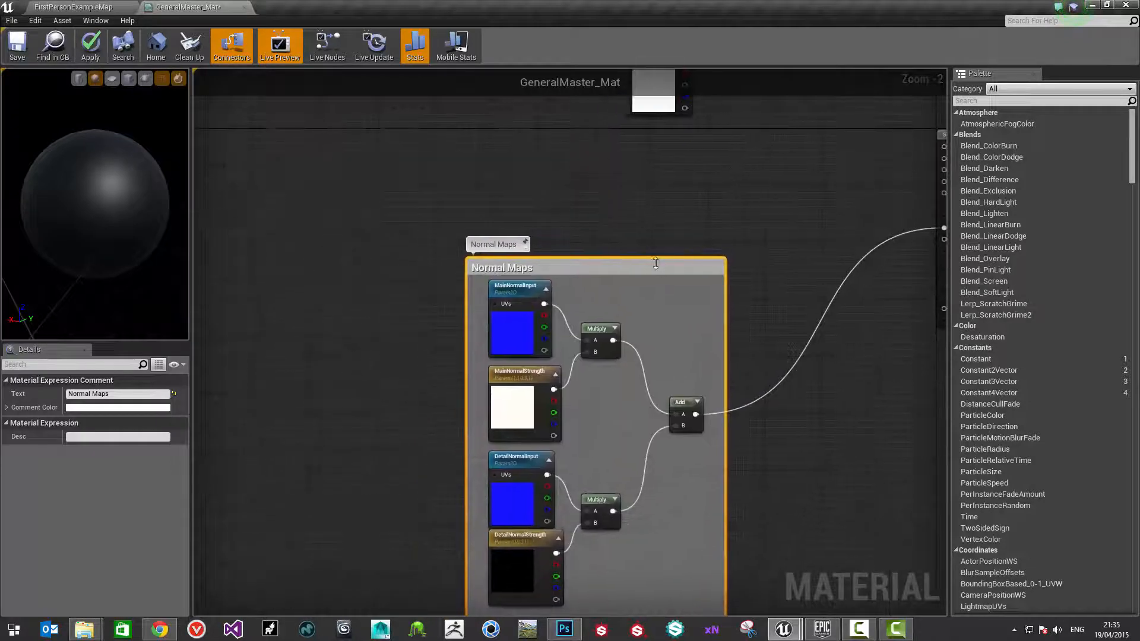
{"action": "right_click_drag", "start_coordinate": [663, 281], "coordinate": [625, 290]}
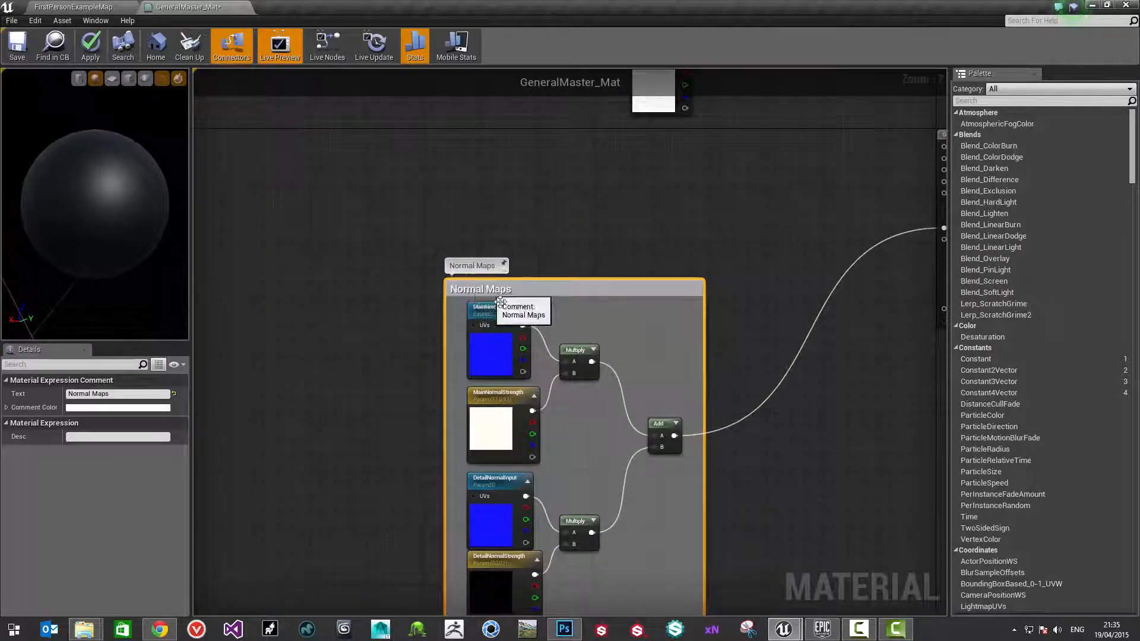
{"action": "scroll", "coordinate": [561, 341], "scroll_direction": "down", "scroll_amount": 1}
{"action": "right_click_drag", "start_coordinate": [558, 343], "coordinate": [543, 255]}
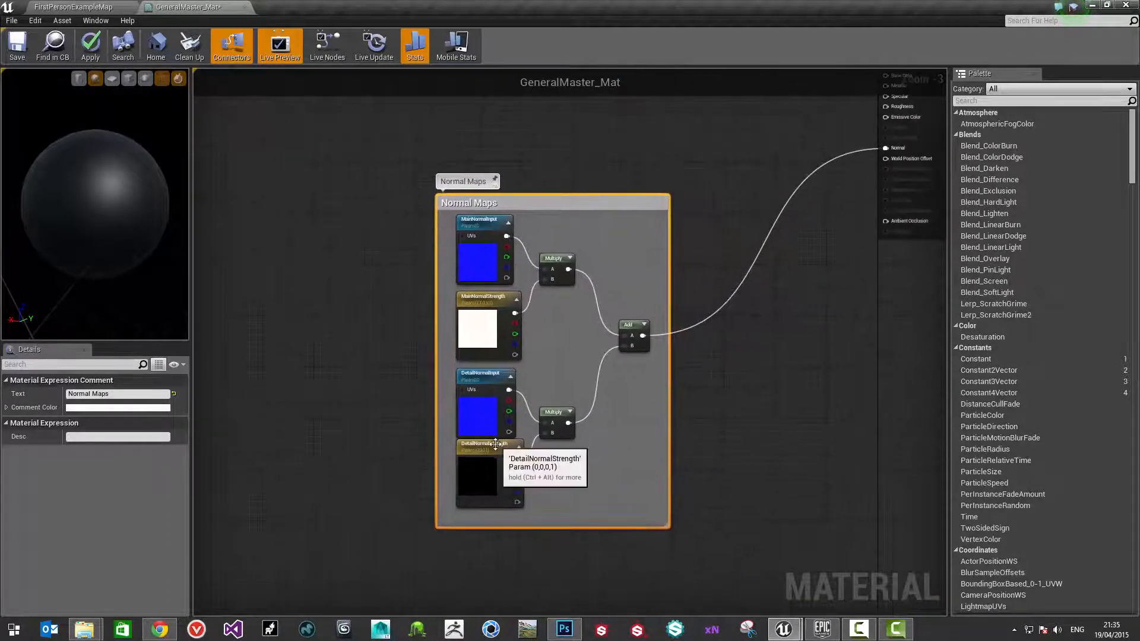
{"action": "left_click", "coordinate": [492, 455]}
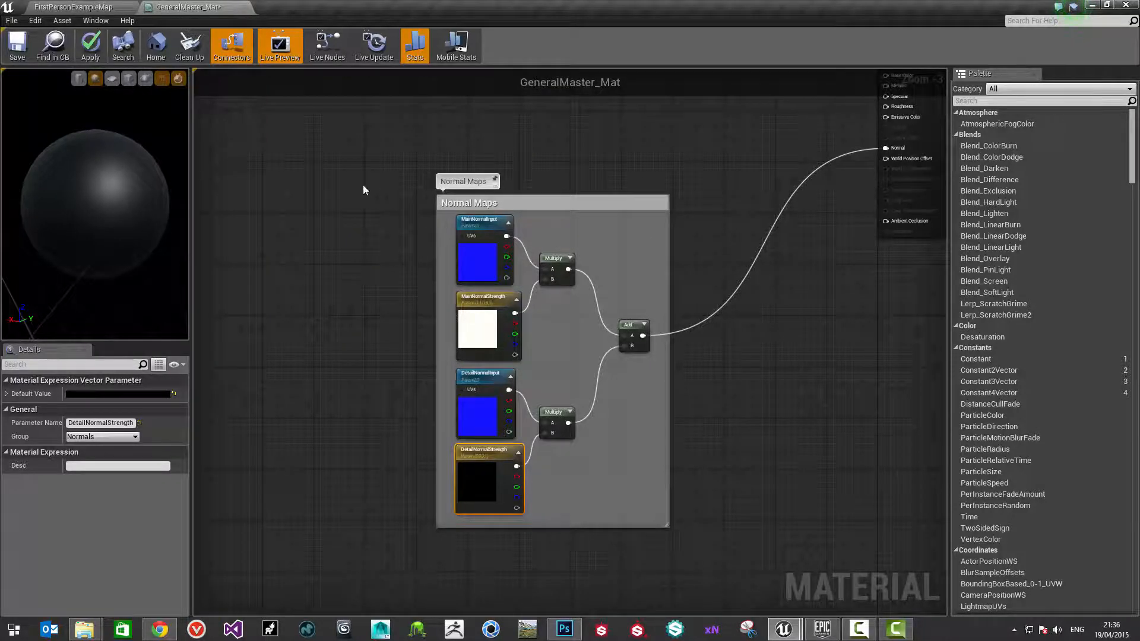
Show the MasterMaterial folder in the Content Browser and save the GeneralMaster_Mat material
{"action": "left_click", "coordinate": [73, 7]}
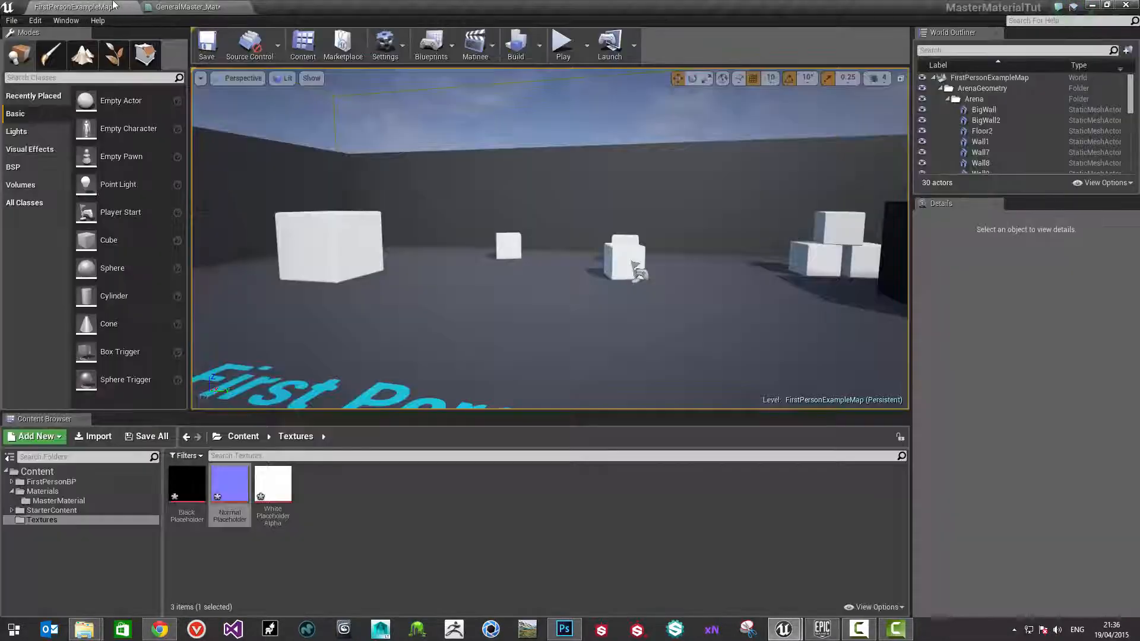
{"action": "left_click", "coordinate": [58, 502]}
{"action": "double_click", "coordinate": [187, 486]}
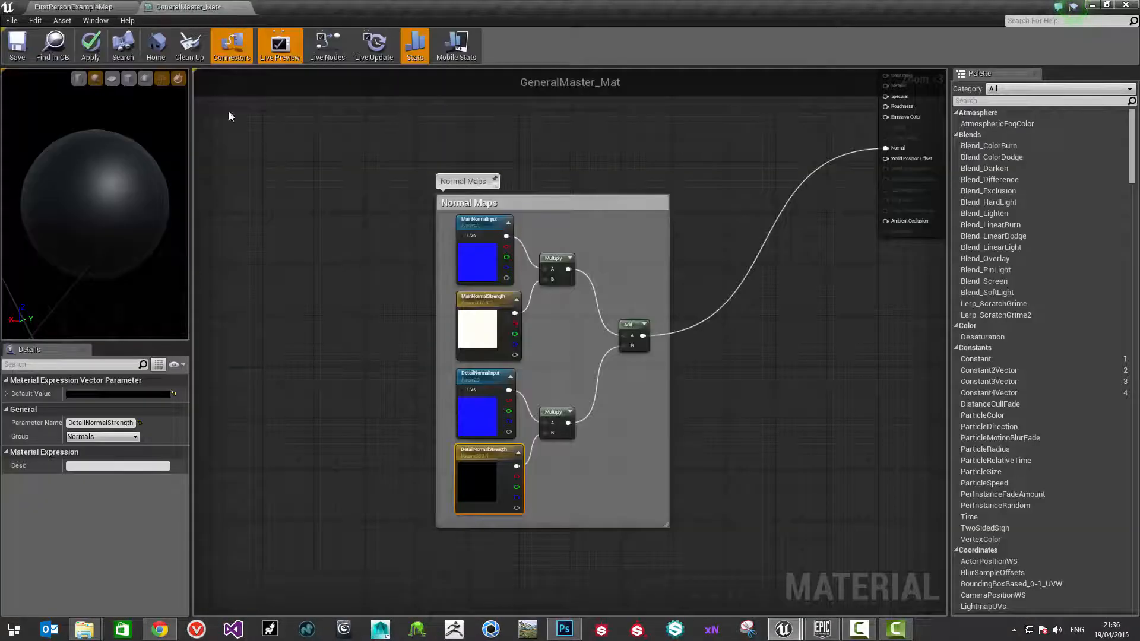
{"action": "left_click", "coordinate": [21, 48]}
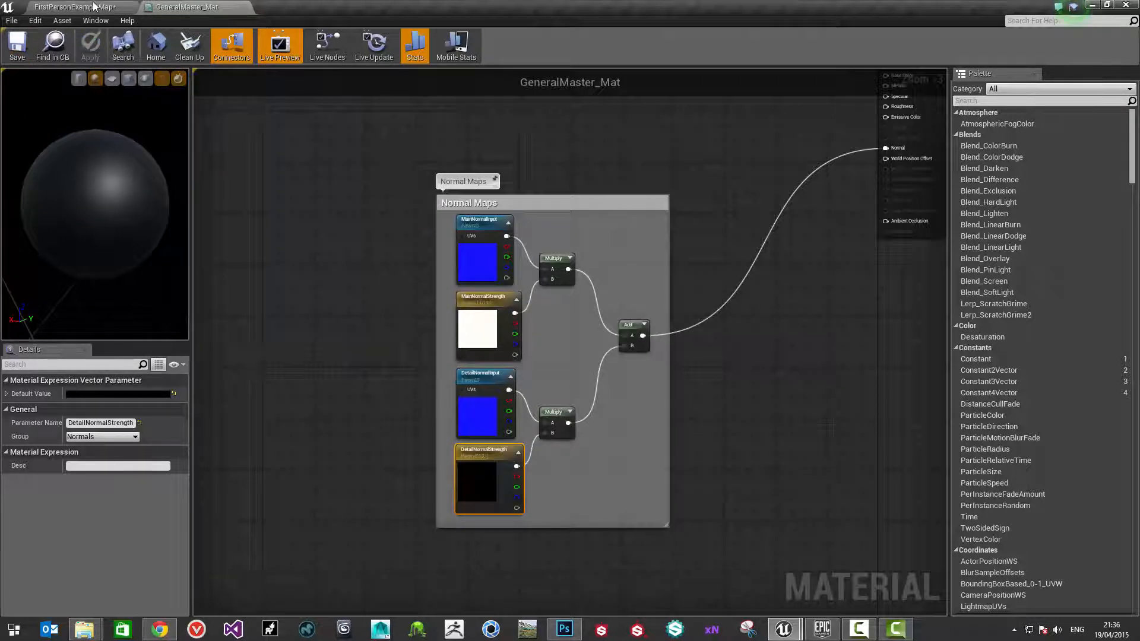
Create a material instance of GeneralMaster_Mat in the MasterMaterial folder and name it Test_MatInst
{"action": "left_click", "coordinate": [94, 6]}
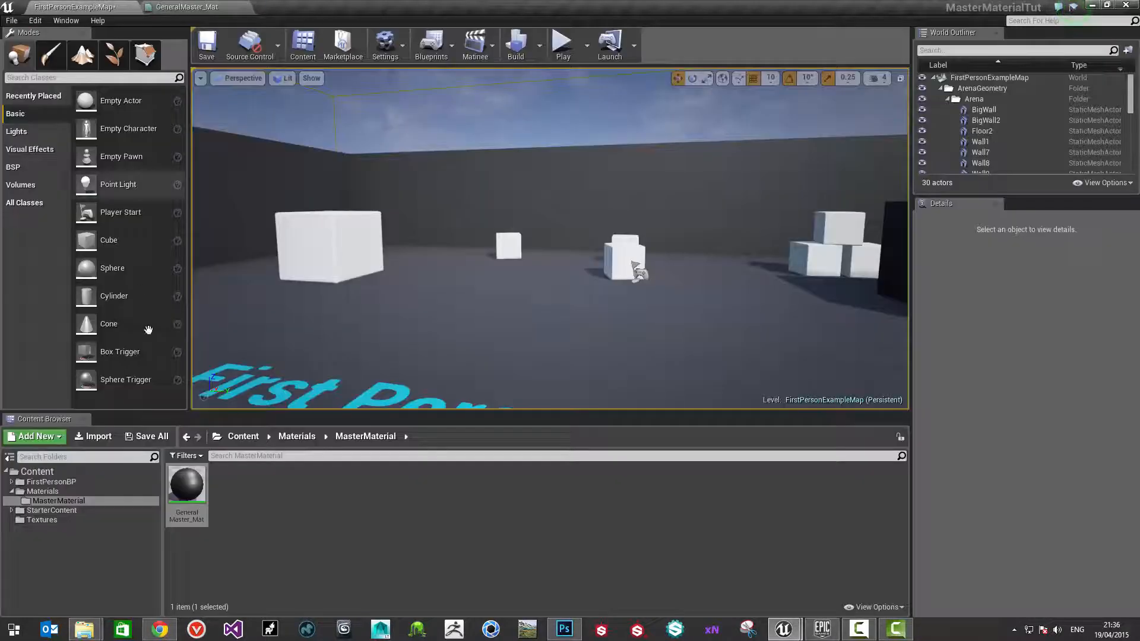
{"action": "right_click", "coordinate": [186, 490]}
{"action": "left_click", "coordinate": [187, 490]}
{"action": "right_click", "coordinate": [185, 486]}
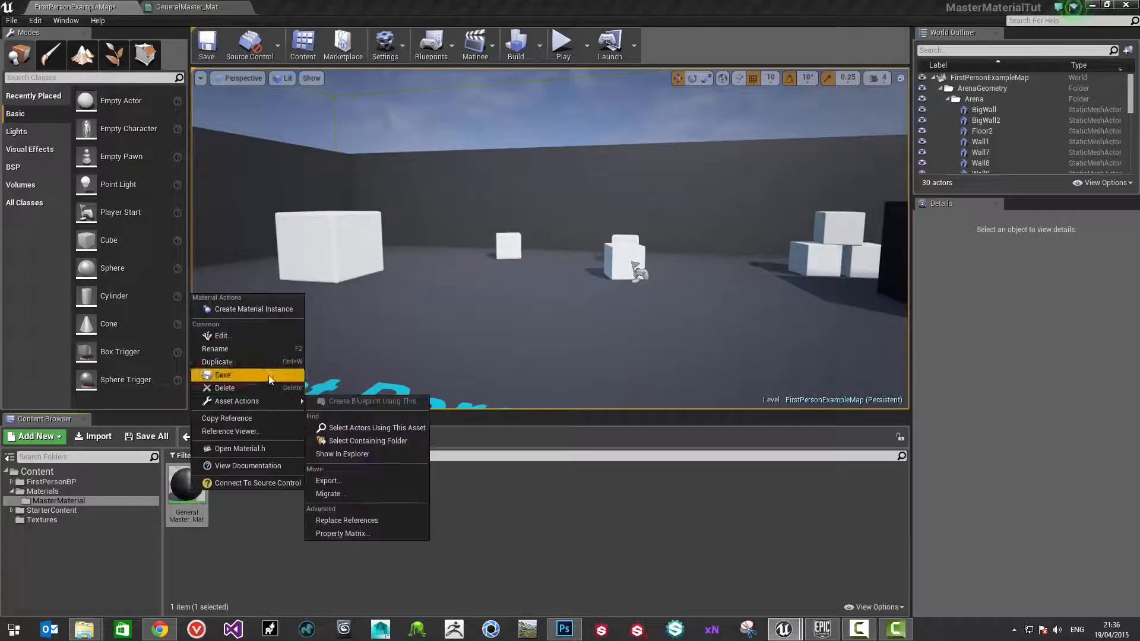
{"action": "left_click", "coordinate": [242, 309]}
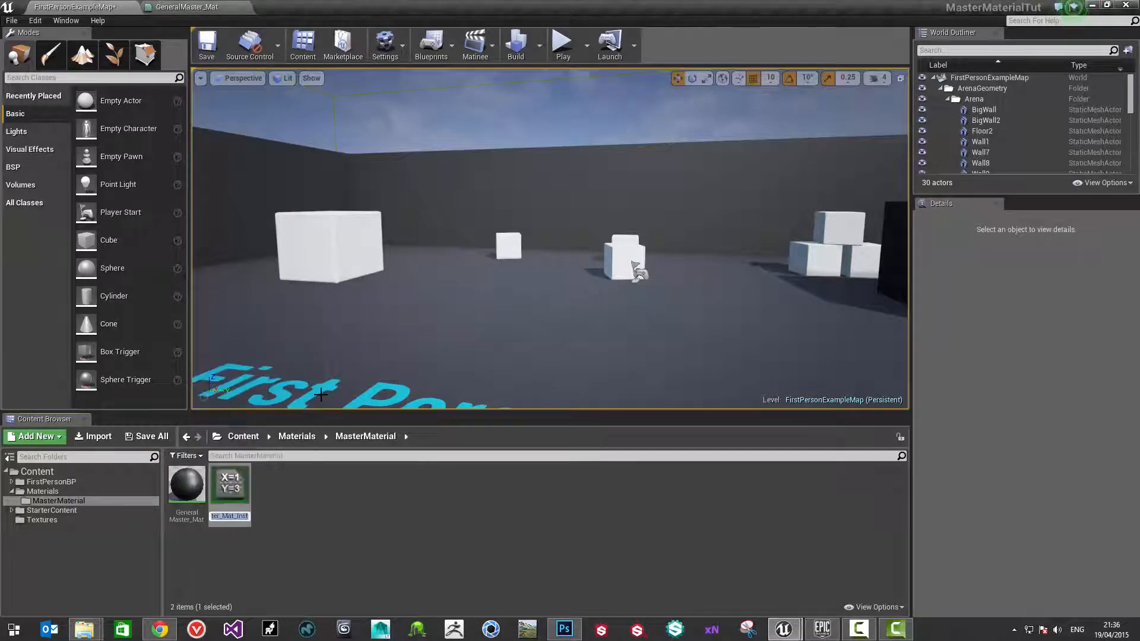
{"action": "type", "text": "Te"}
{"action": "type", "text": "st_MatInst"}
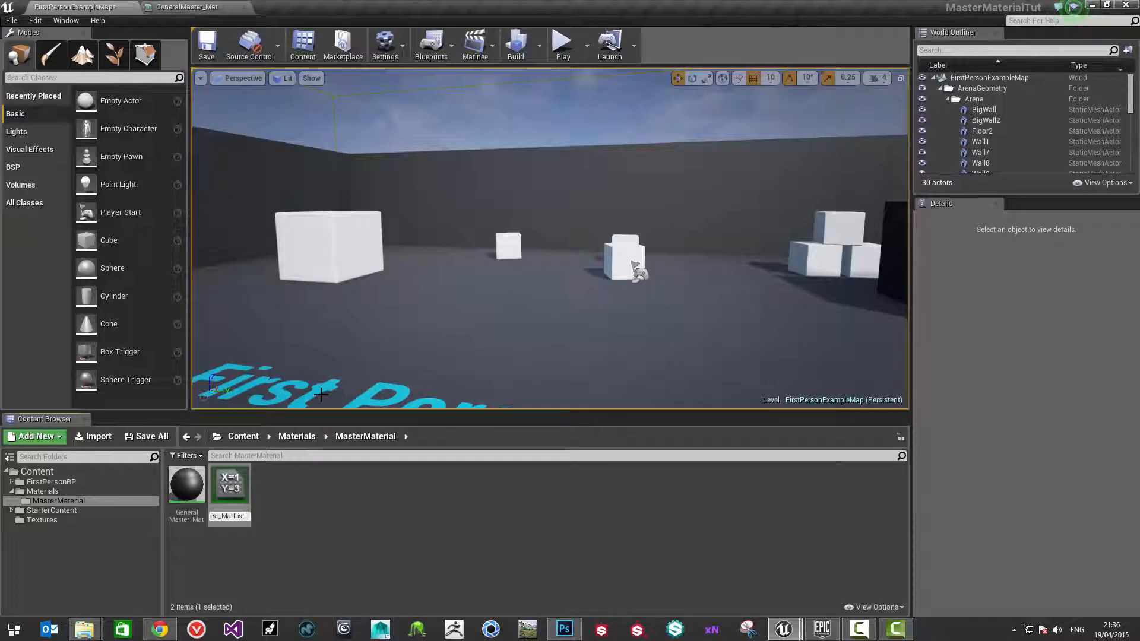
{"action": "key", "text": "Return"}
Open Test_MatInst and examine its Normals parameters and preview sphere, comparing them with the parameter nodes in GeneralMaster_Mat
{"action": "double_click", "coordinate": [230, 486]}
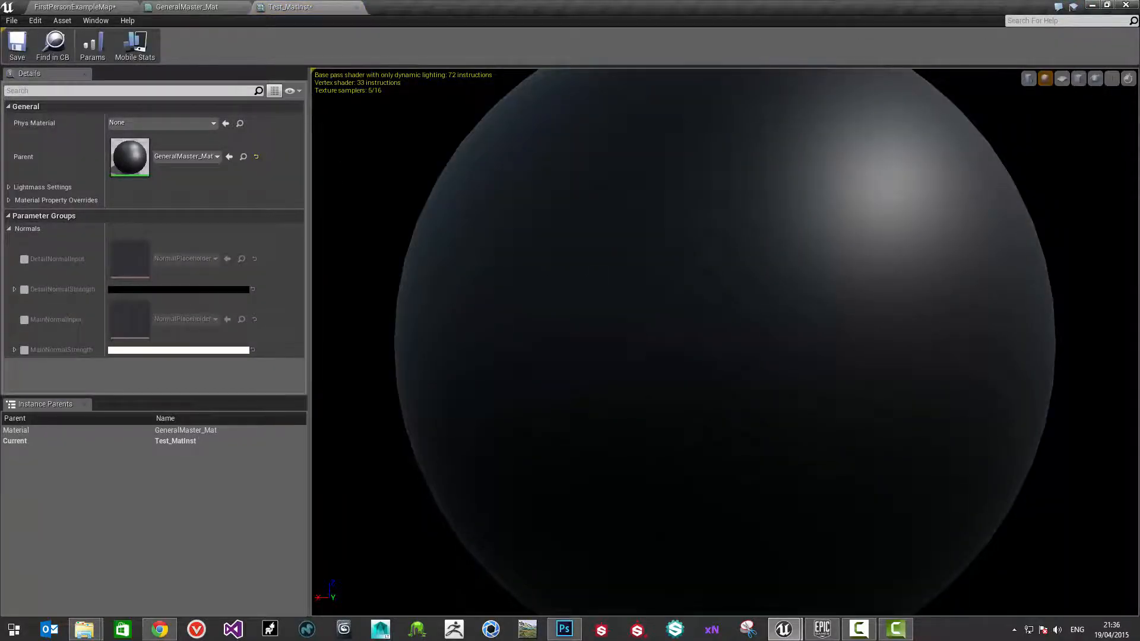
{"action": "mouse_move", "coordinate": [725, 342]}
{"action": "left_mouse_down"}
{"action": "mouse_move", "coordinate": [677, 350]}
{"action": "mouse_move", "coordinate": [725, 342]}
{"action": "left_mouse_up"}
{"action": "right_click_drag", "start_coordinate": [725, 342], "coordinate": [725, 250]}
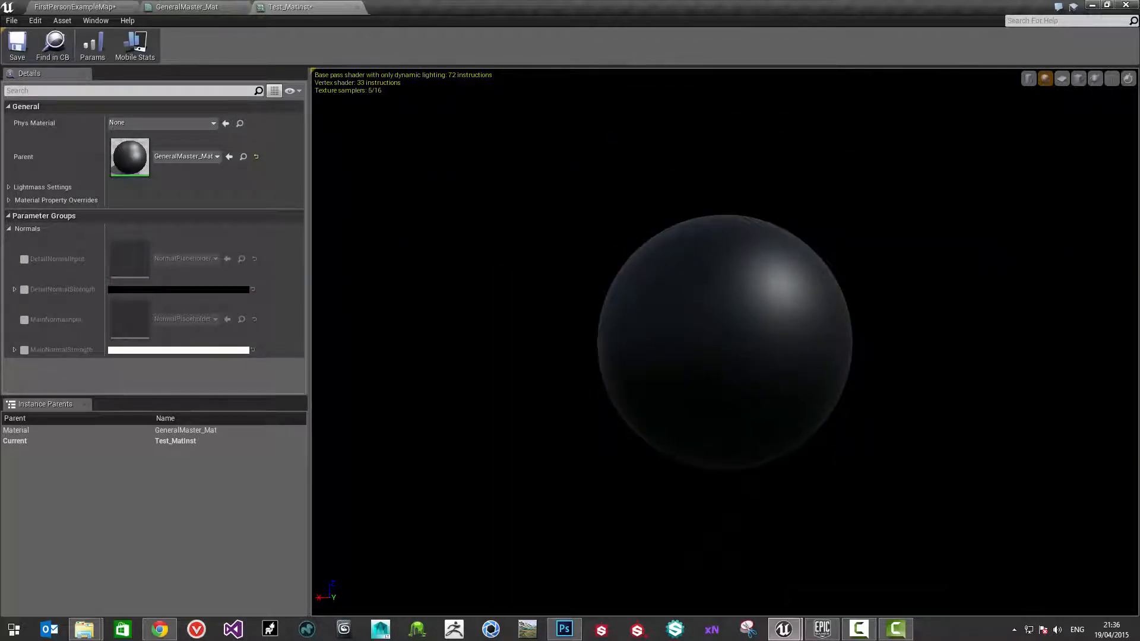
{"action": "left_click_drag", "start_coordinate": [637, 286], "coordinate": [638, 308]}
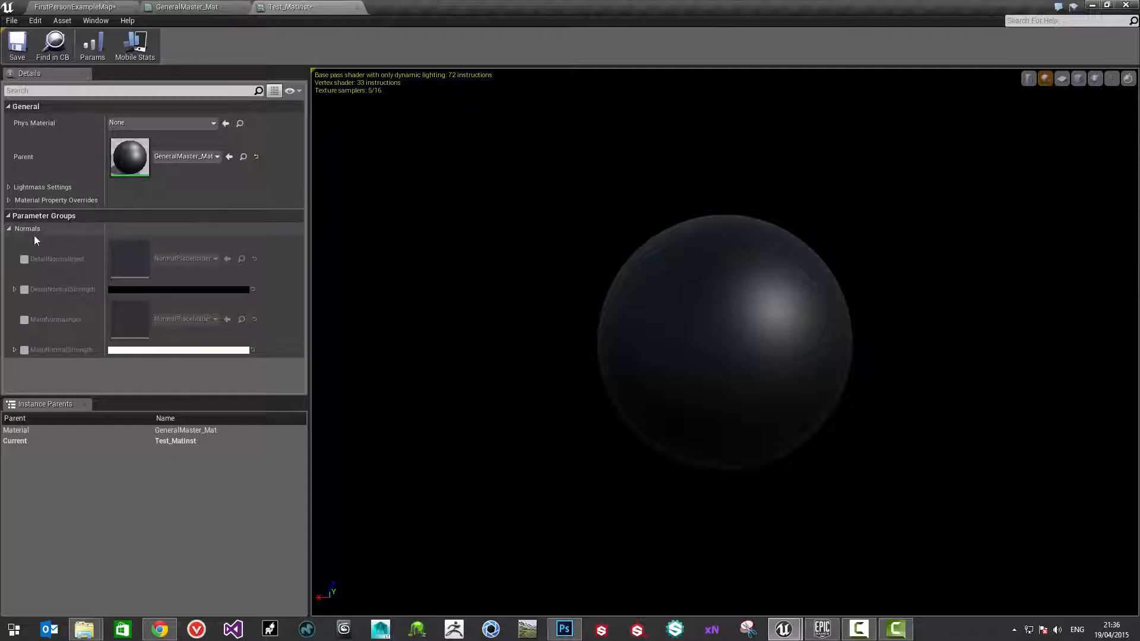
{"action": "left_click", "coordinate": [10, 230]}
{"action": "left_click", "coordinate": [8, 230]}
{"action": "left_click", "coordinate": [187, 7]}
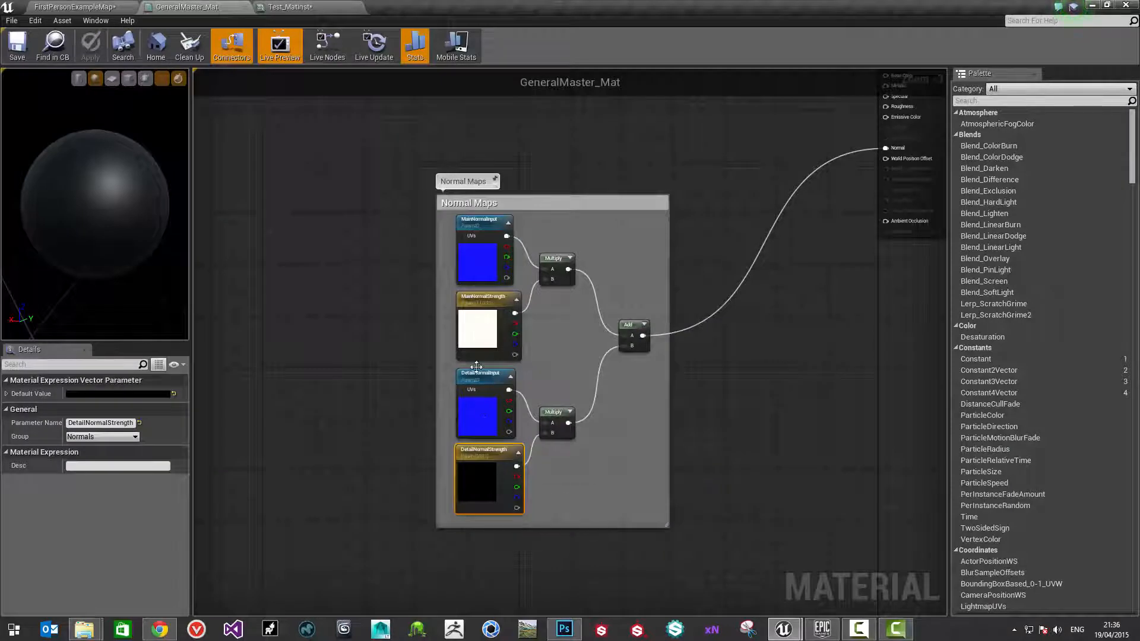
{"action": "left_click", "coordinate": [291, 6]}
{"action": "scroll", "coordinate": [477, 227], "scroll_direction": "up", "scroll_amount": 3}
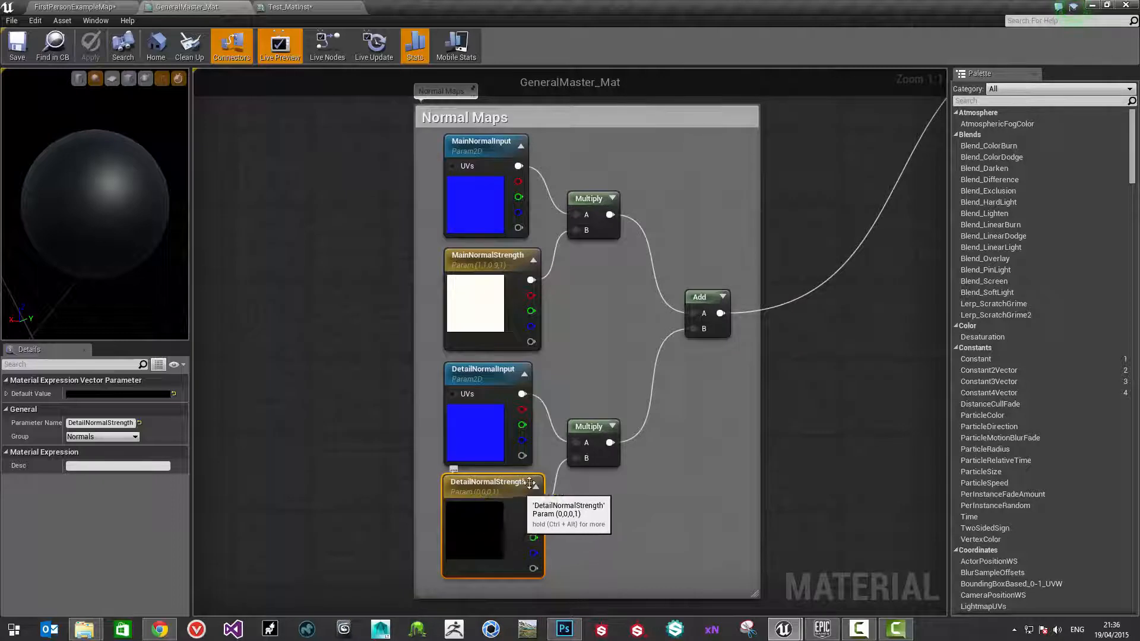
{"action": "left_click", "coordinate": [325, 6]}
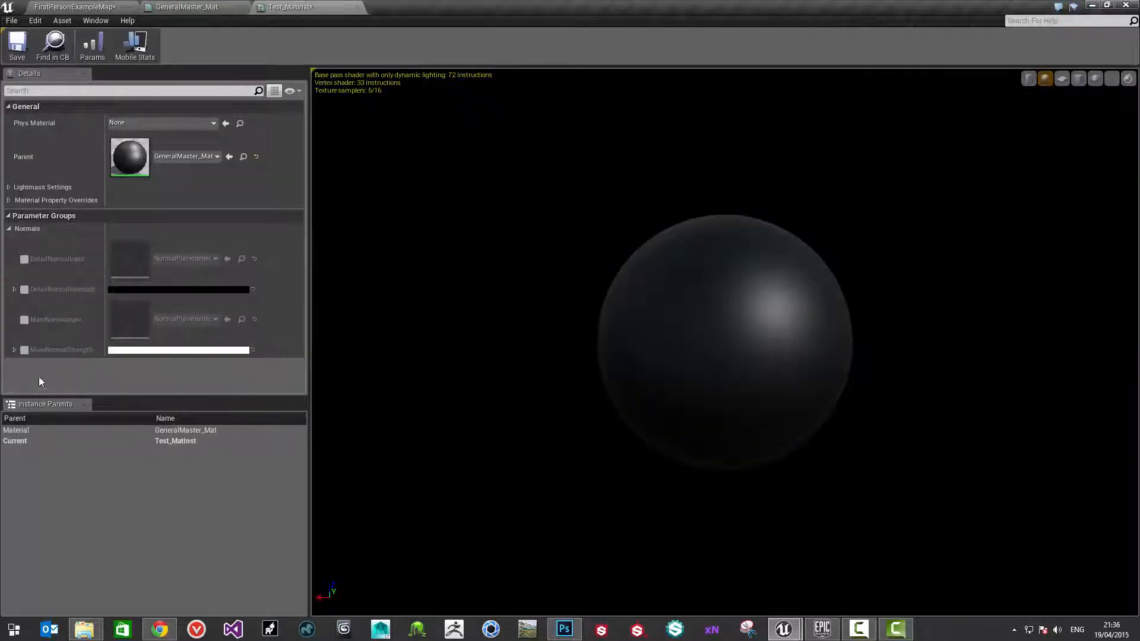
{"action": "left_click_drag", "start_coordinate": [671, 362], "coordinate": [505, 362]}
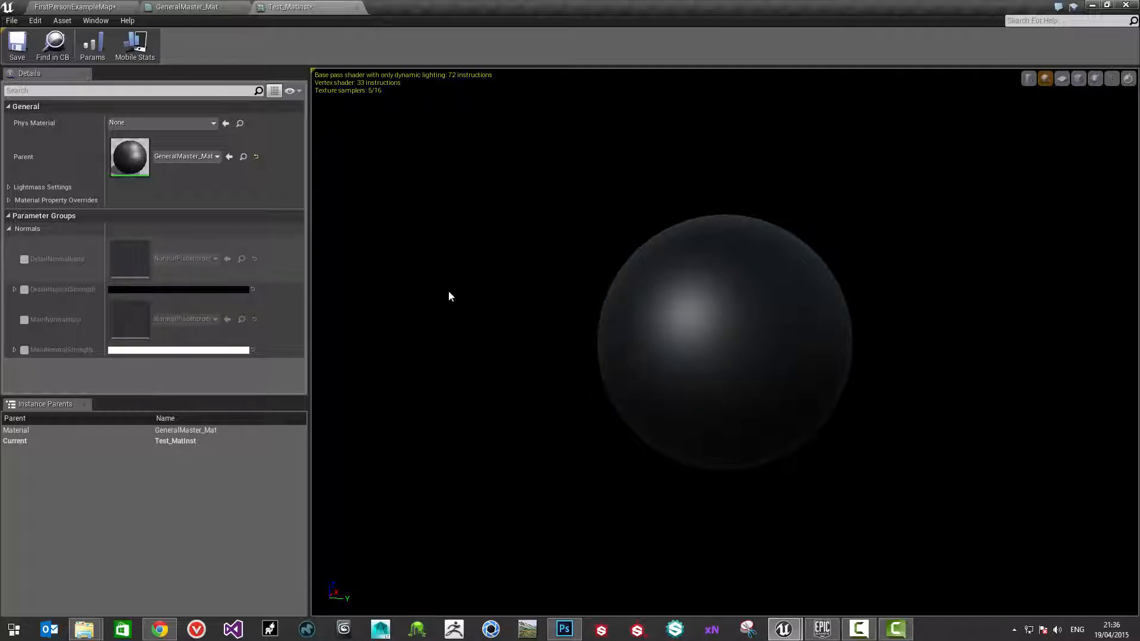
{"action": "left_click_drag", "start_coordinate": [450, 295], "coordinate": [404, 298]}
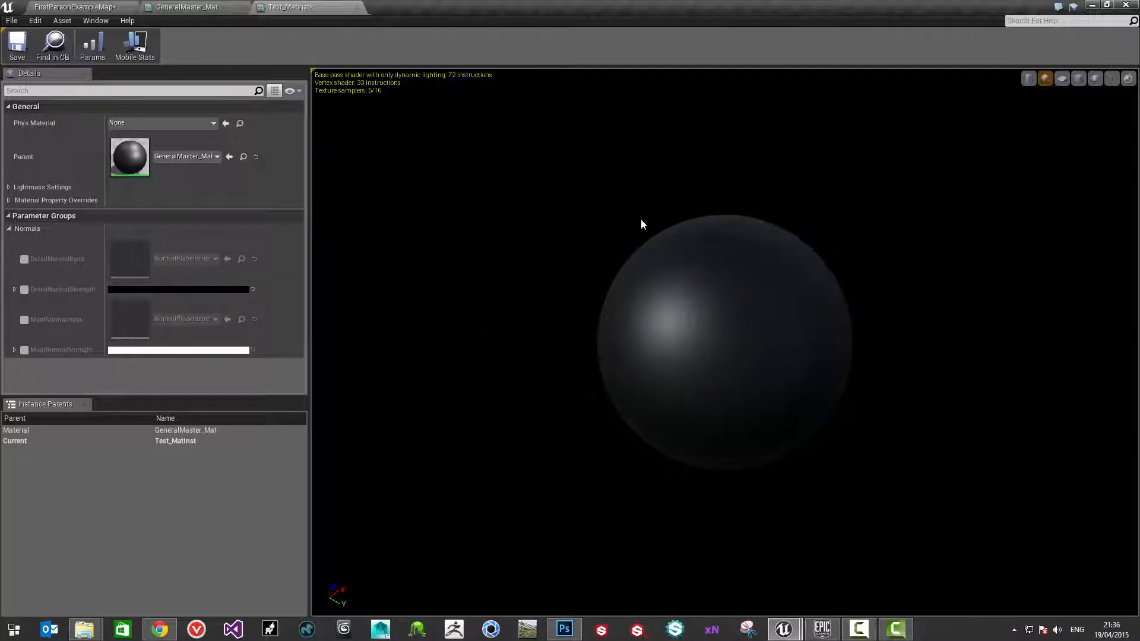
Close the Test_MatInst editor and return to the unconnected Texture Sample in the GeneralMaster_Mat graph
{"action": "left_click", "coordinate": [181, 7]}
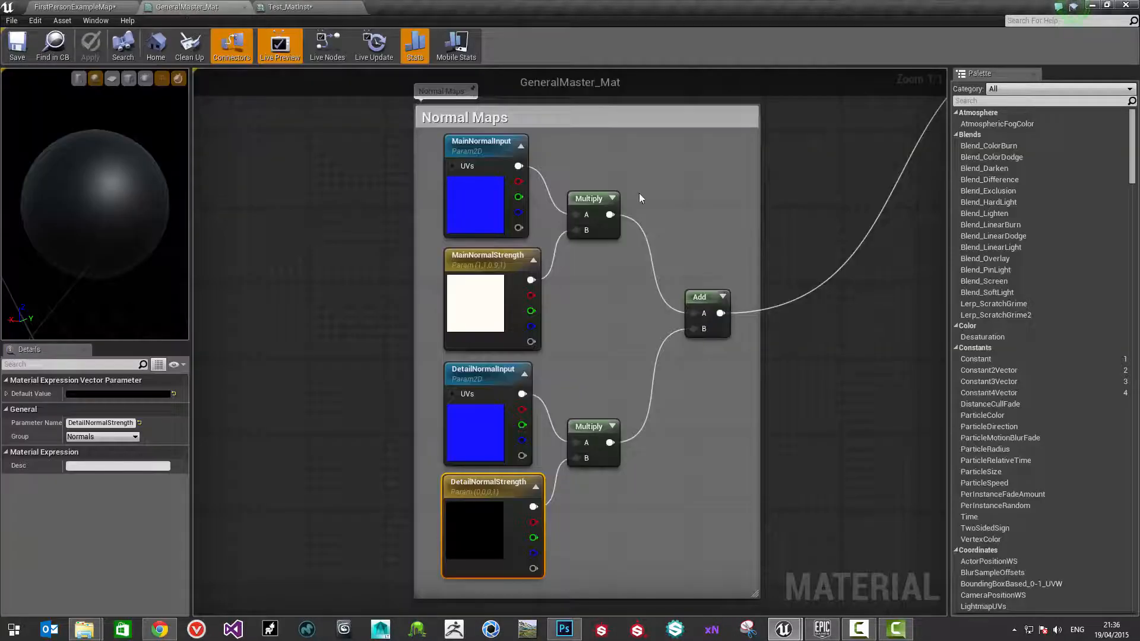
{"action": "right_click_drag", "start_coordinate": [639, 194], "coordinate": [543, 250]}
{"action": "left_click", "coordinate": [299, 6]}
{"action": "left_click", "coordinate": [359, 6]}
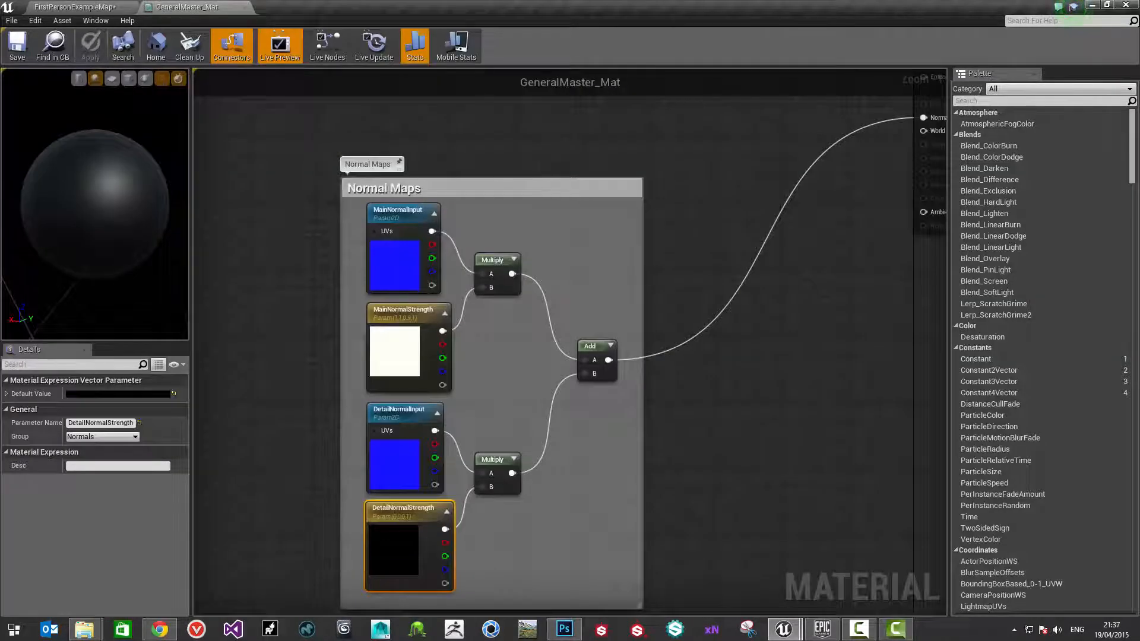
{"action": "scroll", "coordinate": [529, 247], "scroll_direction": "down", "scroll_amount": 4}
{"action": "scroll", "coordinate": [527, 322], "scroll_direction": "up", "scroll_amount": 3}
{"action": "right_click_drag", "start_coordinate": [520, 323], "coordinate": [595, 376]}
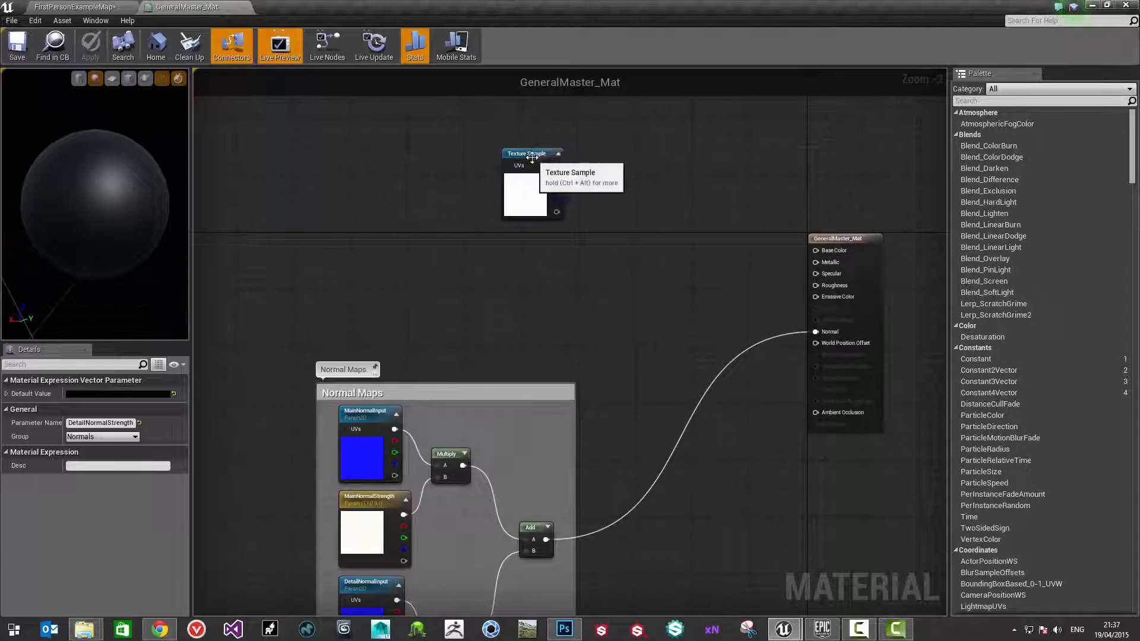
Move the Texture Sample to clear space above the Normal Maps group and connect its colour output to Base Color
{"action": "left_click_drag", "start_coordinate": [531, 158], "coordinate": [403, 92]}
{"action": "right_click_drag", "start_coordinate": [418, 149], "coordinate": [485, 258]}
{"action": "left_click_drag", "start_coordinate": [469, 225], "coordinate": [448, 183]}
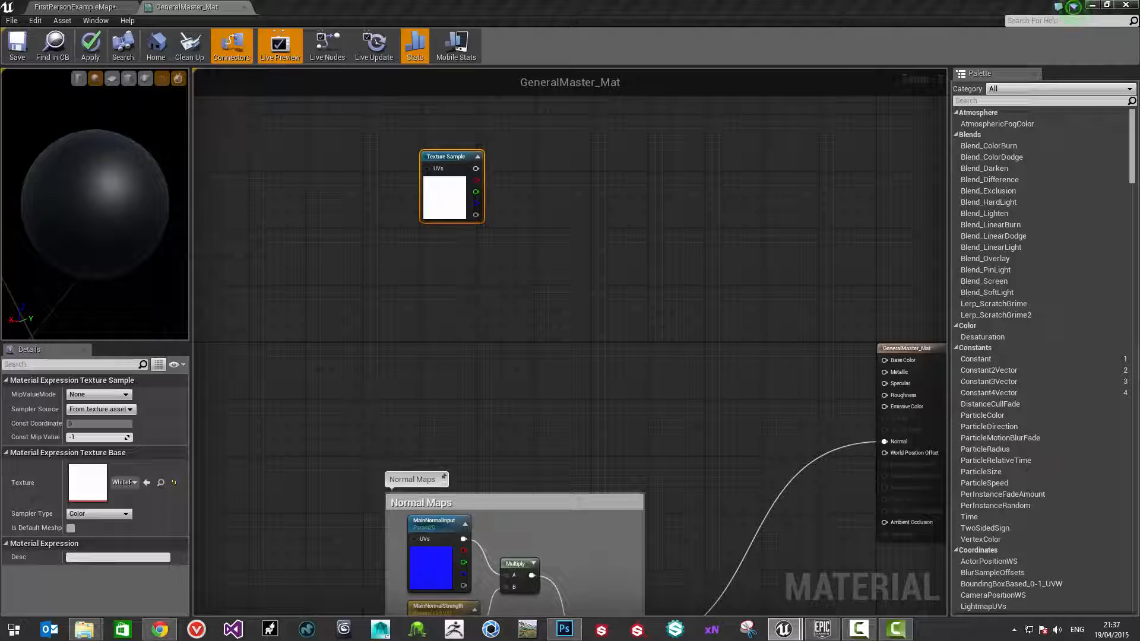
{"action": "left_click_drag", "start_coordinate": [517, 196], "coordinate": [698, 356]}
{"action": "right_click_drag", "start_coordinate": [555, 271], "coordinate": [629, 269]}
{"action": "right_click_drag", "start_coordinate": [506, 315], "coordinate": [500, 277]}
{"action": "right_click_drag", "start_coordinate": [523, 333], "coordinate": [537, 296]}
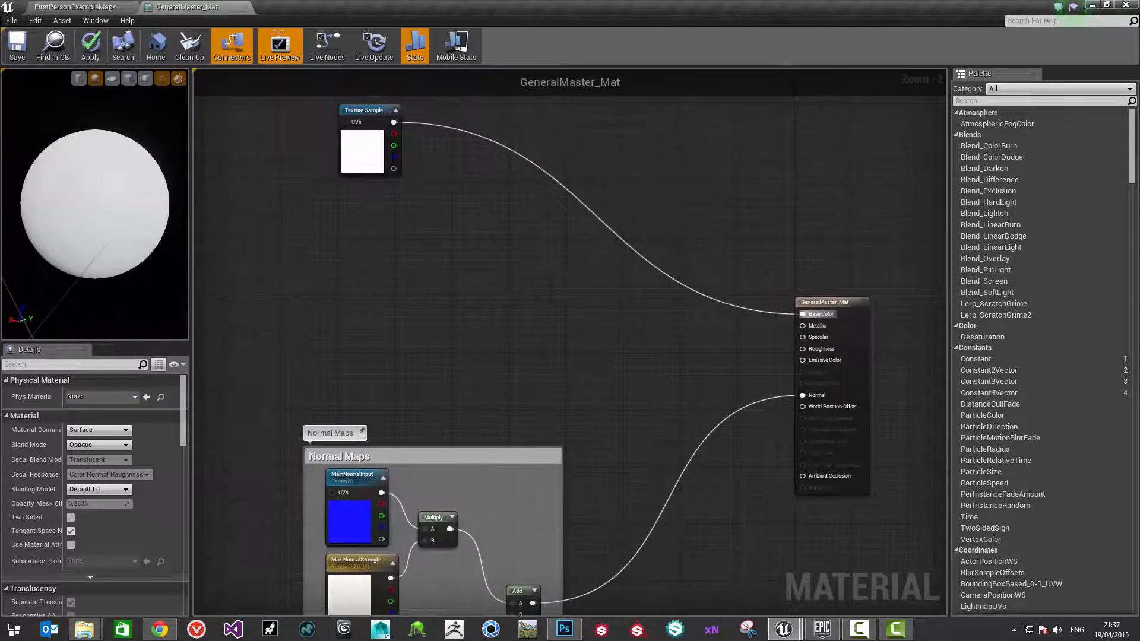
{"action": "left_click", "coordinate": [353, 139]}
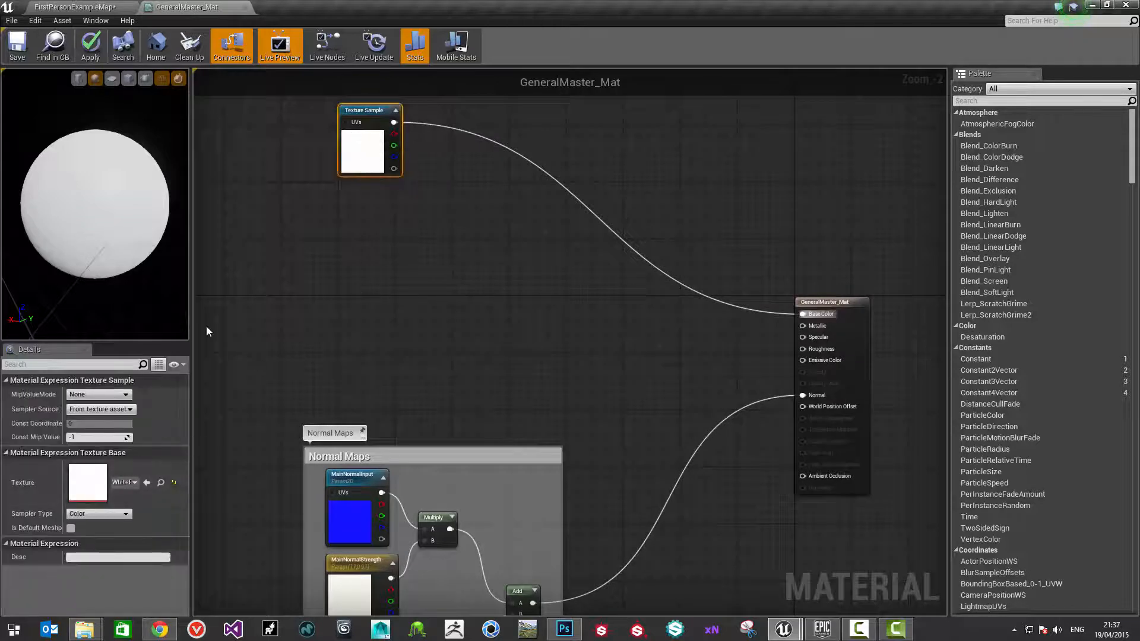
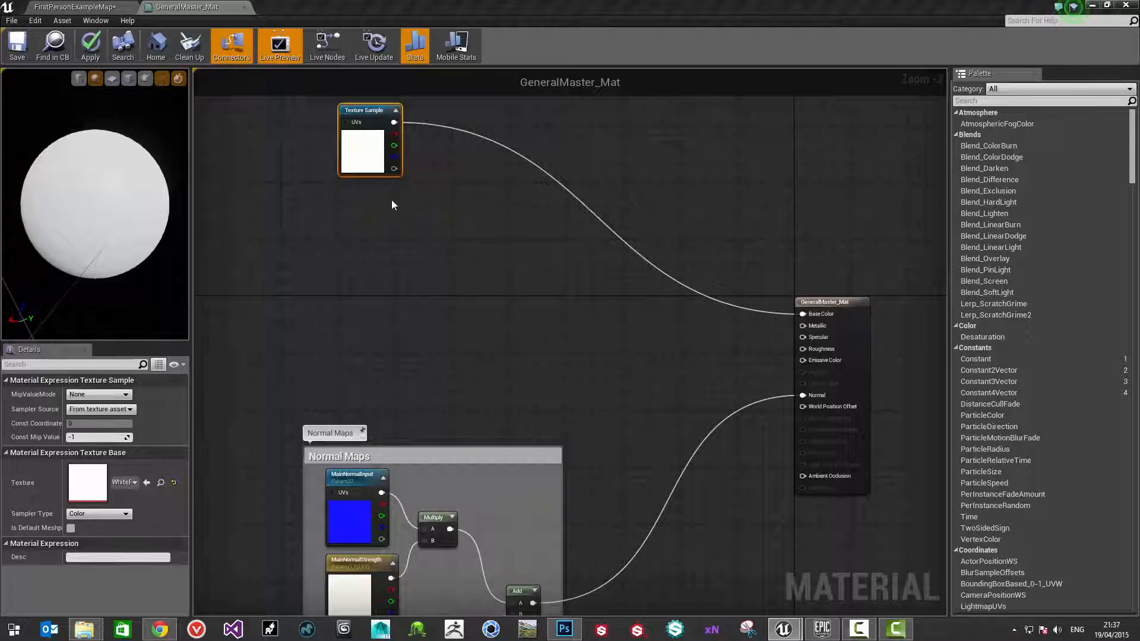
{"action": "left_click_drag", "start_coordinate": [437, 211], "coordinate": [451, 255]}
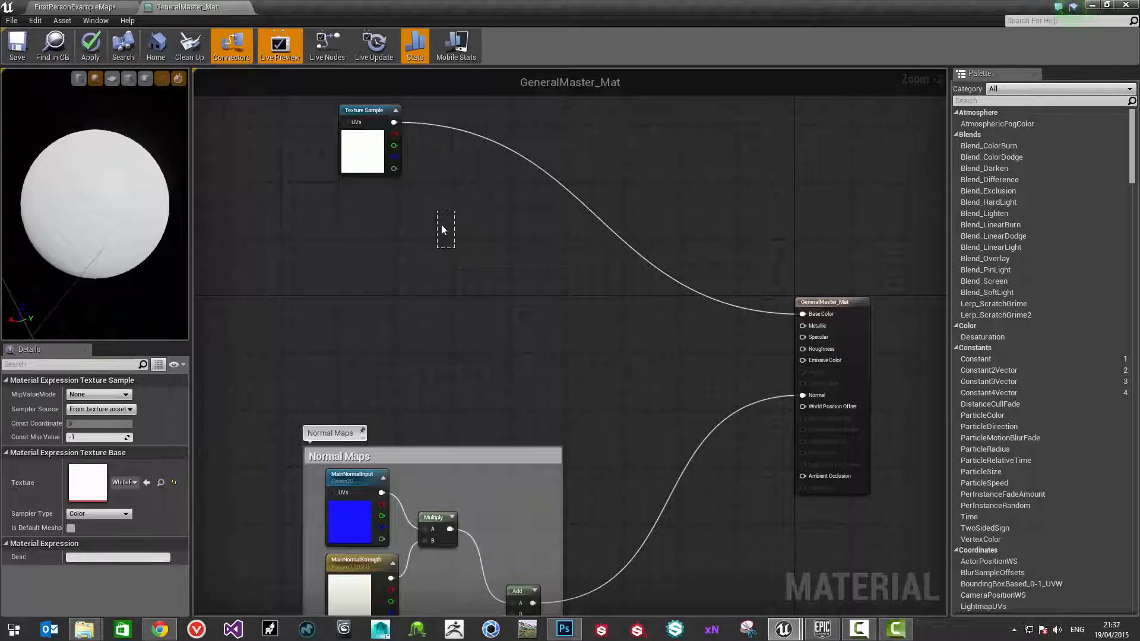
{"action": "left_click_drag", "start_coordinate": [394, 168], "coordinate": [519, 250]}
{"action": "left_click", "coordinate": [516, 213]}
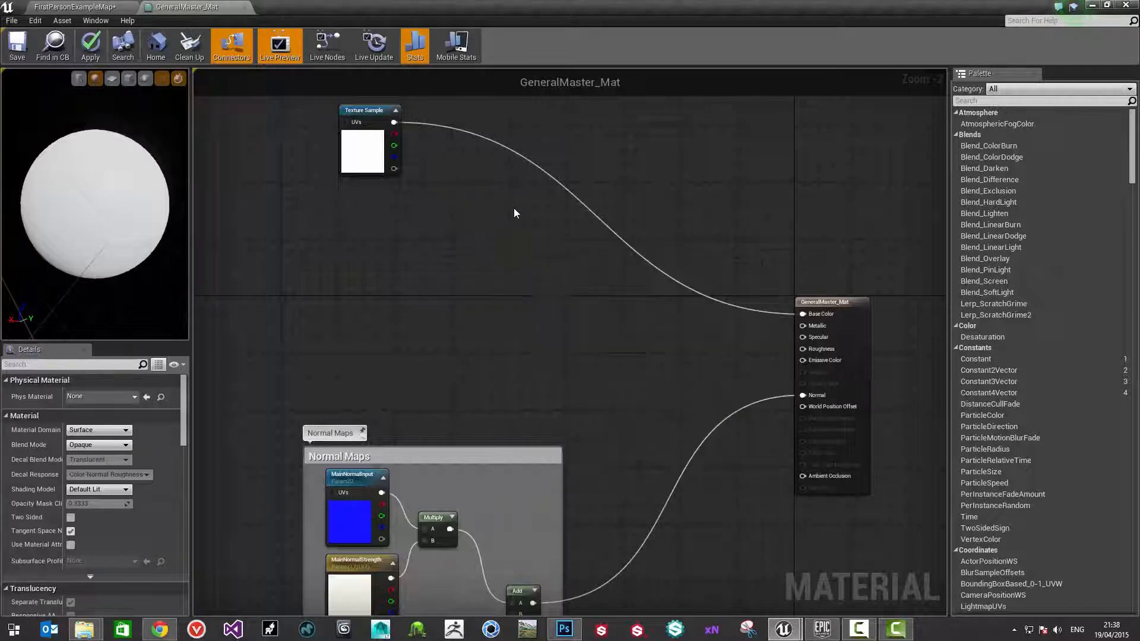
Add a Multiply node with a Constant3Vector feeding its B input, and place both below the Texture Sample
{"action": "key", "text": "m"}
{"action": "left_click", "coordinate": [511, 233]}
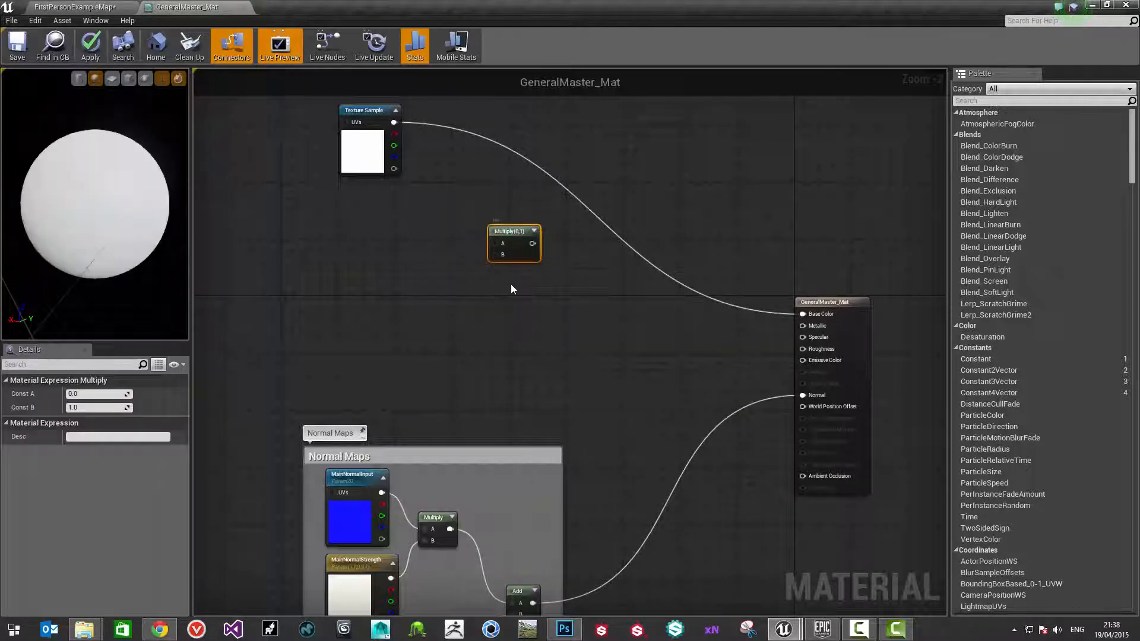
{"action": "left_click_drag", "start_coordinate": [493, 254], "coordinate": [446, 285]}
{"action": "type", "text": "3"}
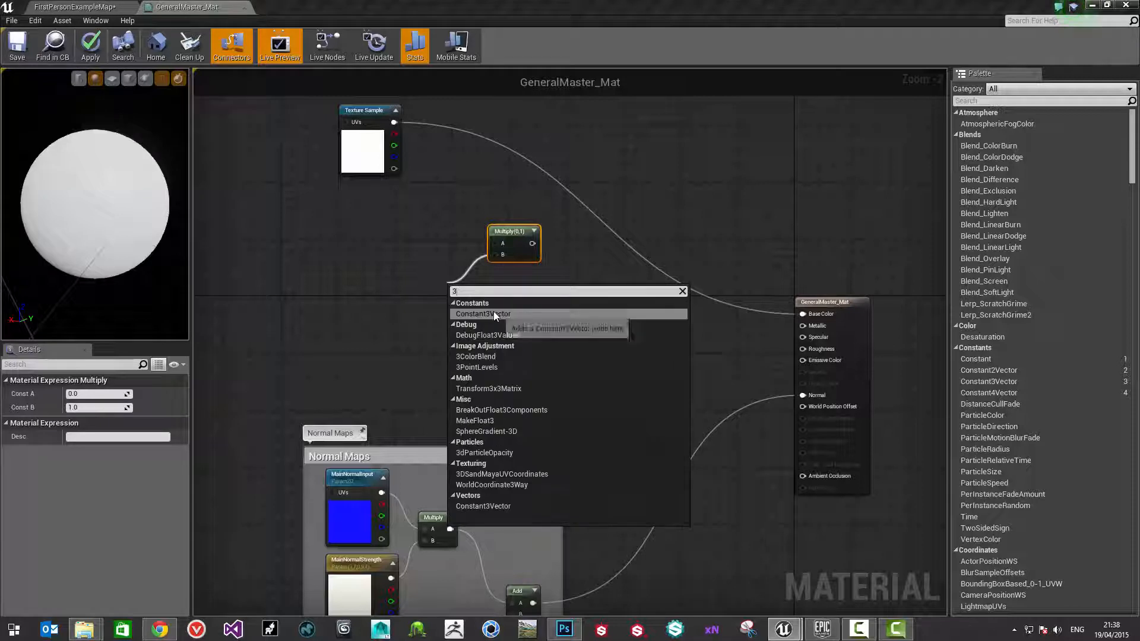
{"action": "left_click", "coordinate": [492, 314]}
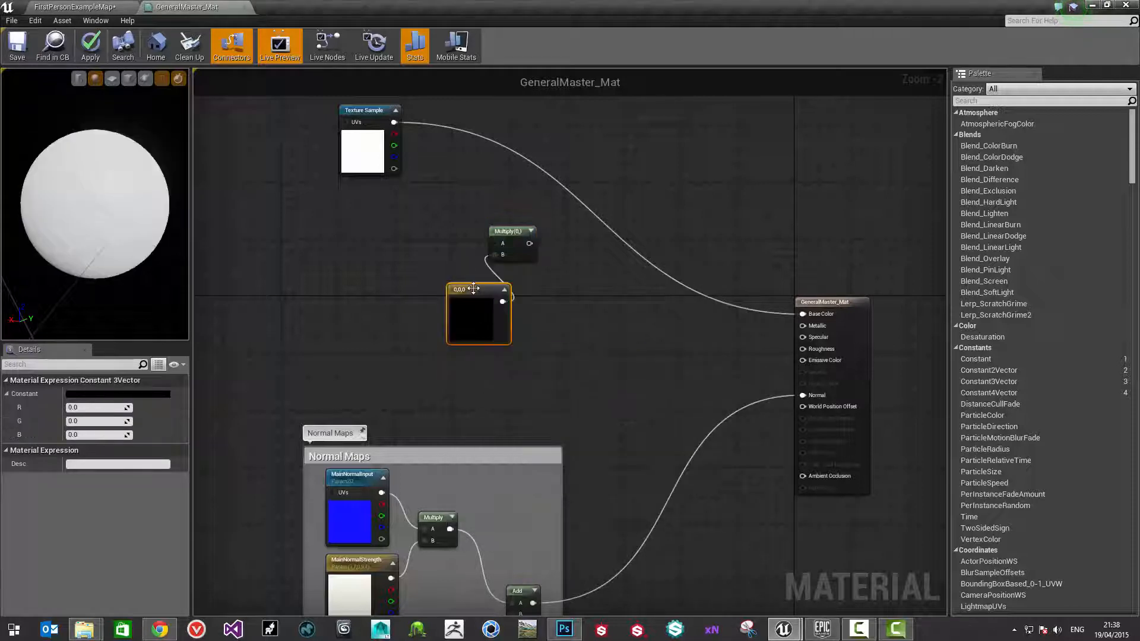
{"action": "left_click_drag", "start_coordinate": [472, 286], "coordinate": [427, 278]}
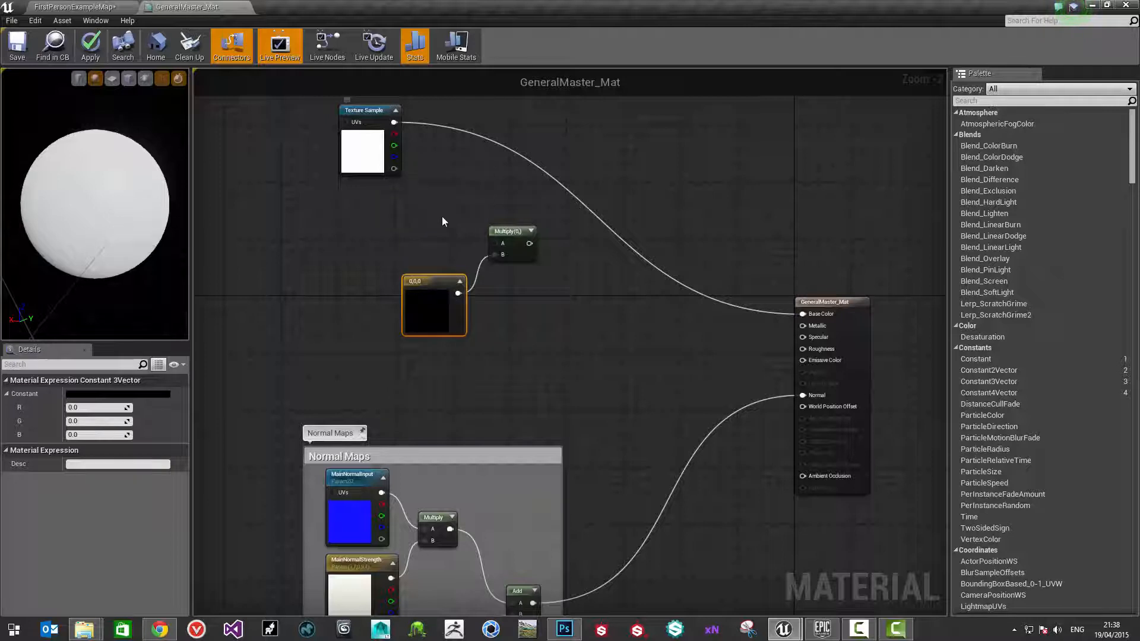
{"action": "right_click_drag", "start_coordinate": [473, 235], "coordinate": [496, 181]}
{"action": "left_click", "coordinate": [495, 232], "text": "ctrl"}
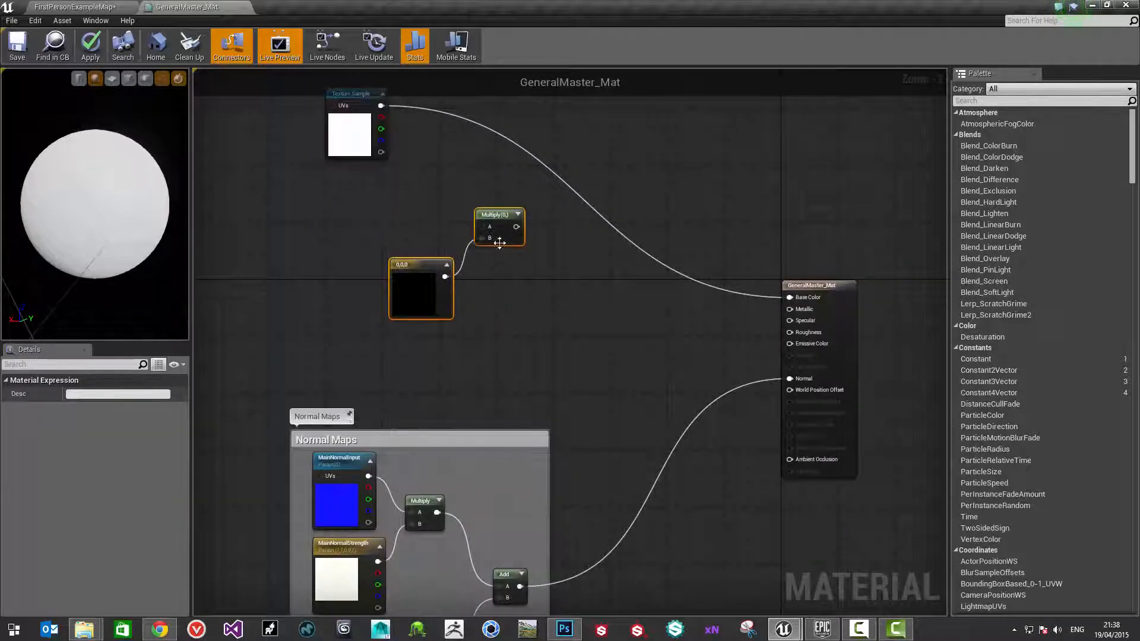
{"action": "left_click_drag", "start_coordinate": [495, 231], "coordinate": [424, 239]}
Add a second Multiply node beside the first and feed a Constant into its A input
{"action": "left_click", "coordinate": [509, 215]}
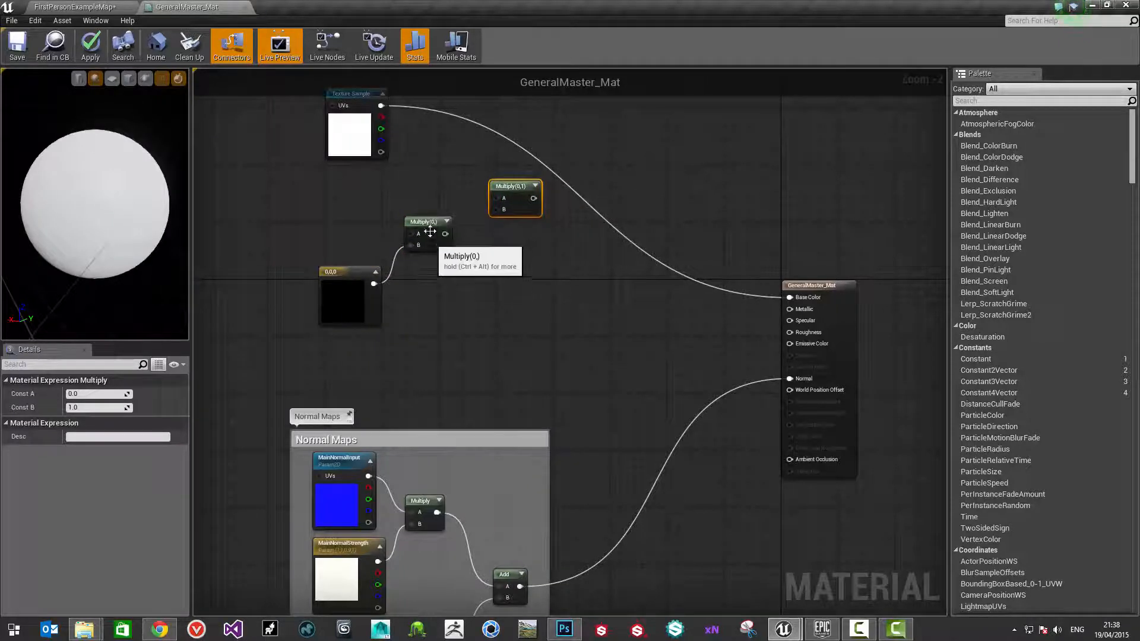
{"action": "left_click_drag", "start_coordinate": [434, 220], "coordinate": [441, 221]}
{"action": "mouse_move", "coordinate": [520, 204]}
{"action": "left_mouse_down"}
{"action": "mouse_move", "coordinate": [530, 195]}
{"action": "mouse_move", "coordinate": [517, 201]}
{"action": "left_mouse_up"}
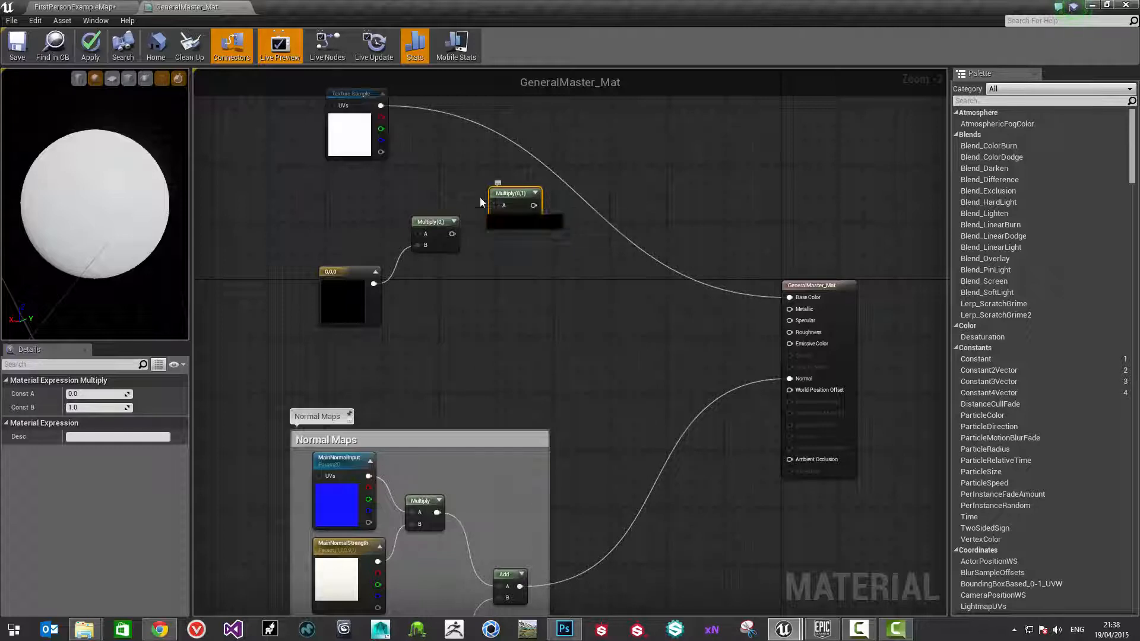
{"action": "left_click_drag", "start_coordinate": [450, 176], "coordinate": [451, 171]}
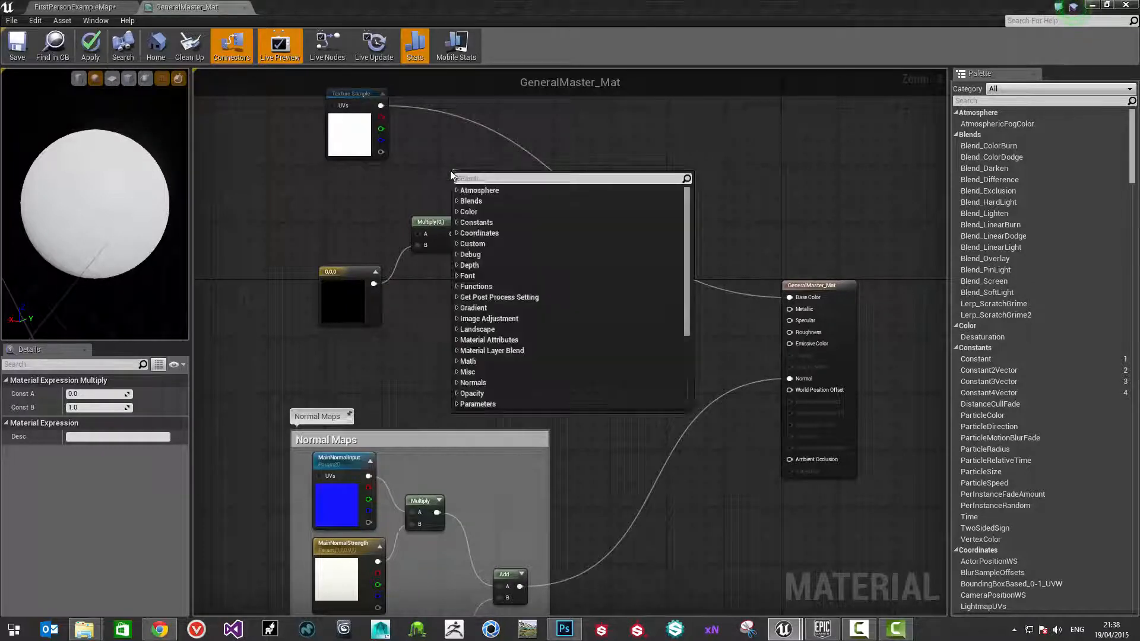
{"action": "type", "text": "1"}
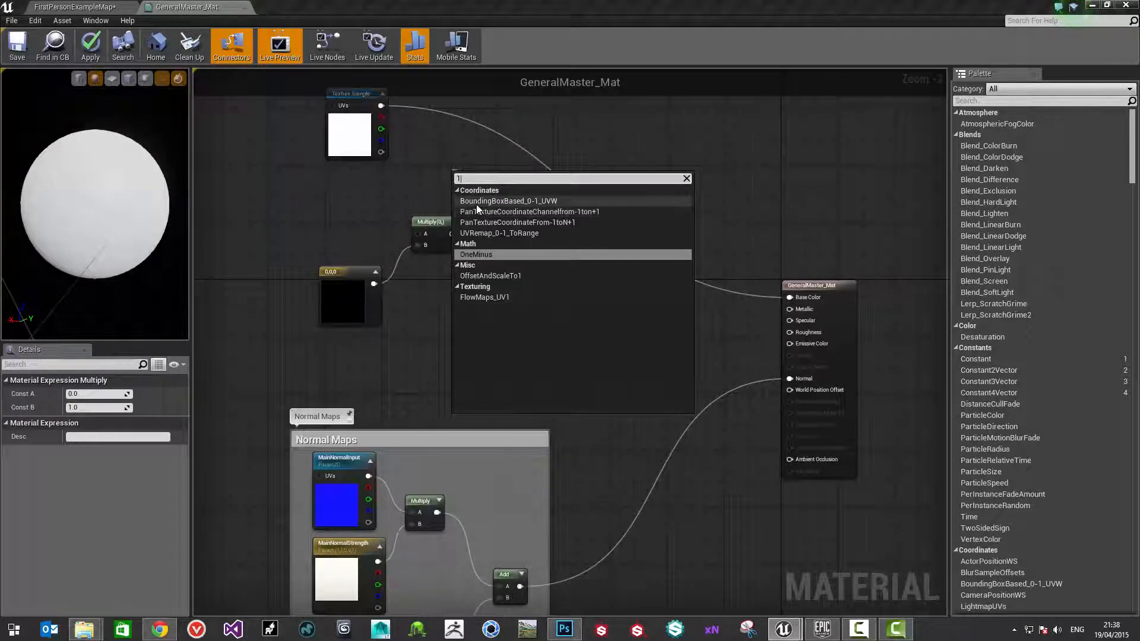
{"action": "key", "text": "BackSpace"}
{"action": "type", "text": "const"}
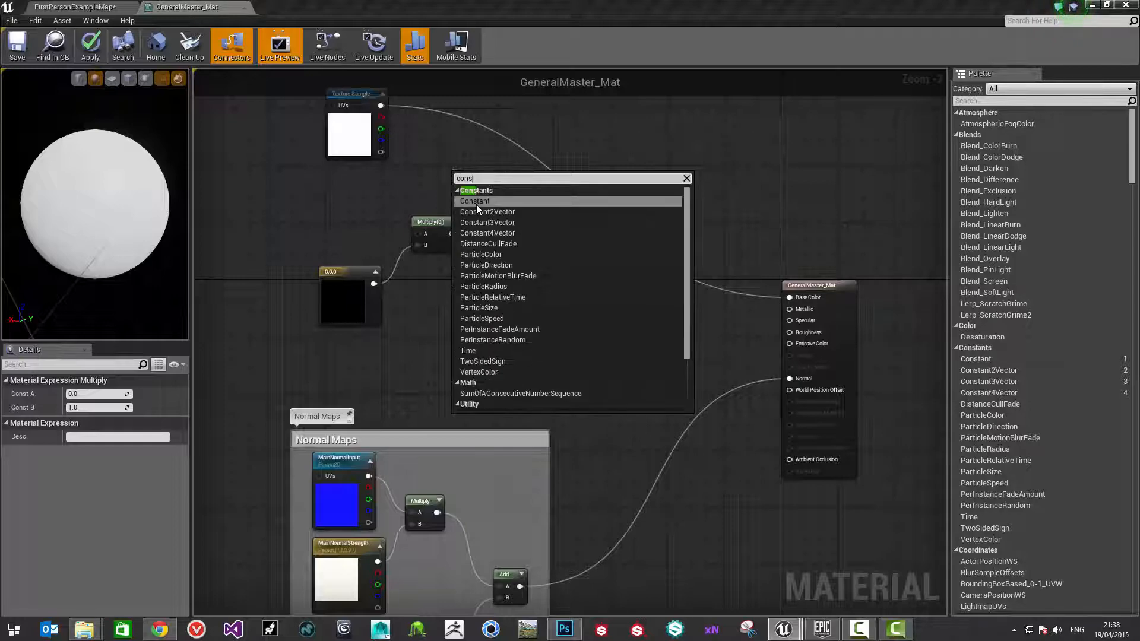
{"action": "key", "text": "Return"}
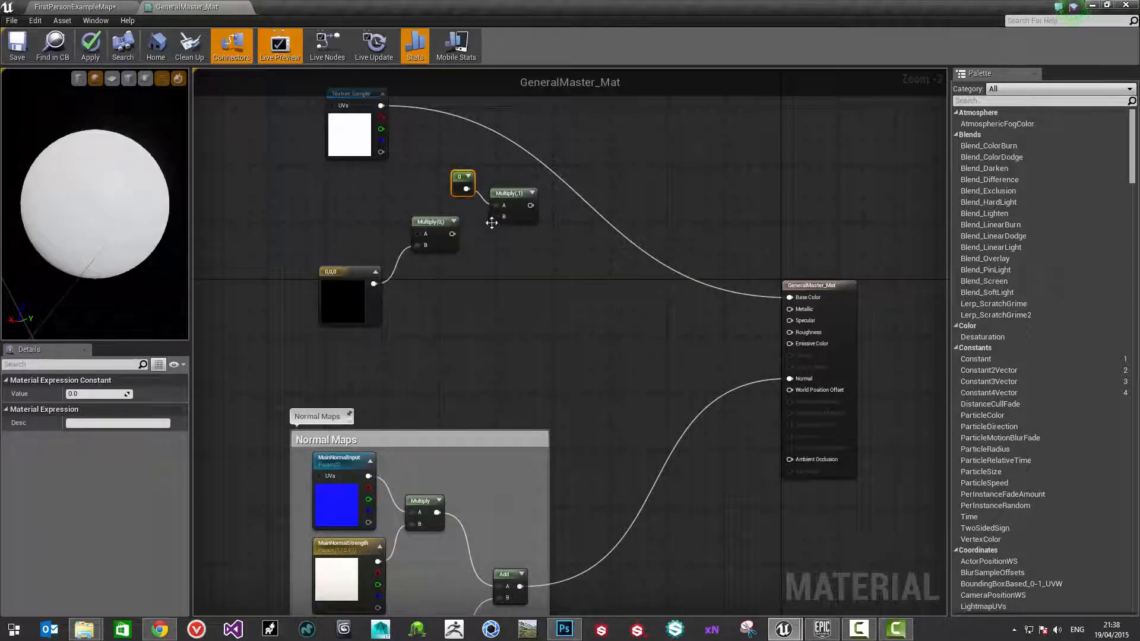
Connect the first Multiply to the second Multiply's B input and the Texture Sample's alpha to the first Multiply's A input
{"action": "left_click_drag", "start_coordinate": [498, 216], "coordinate": [452, 234]}
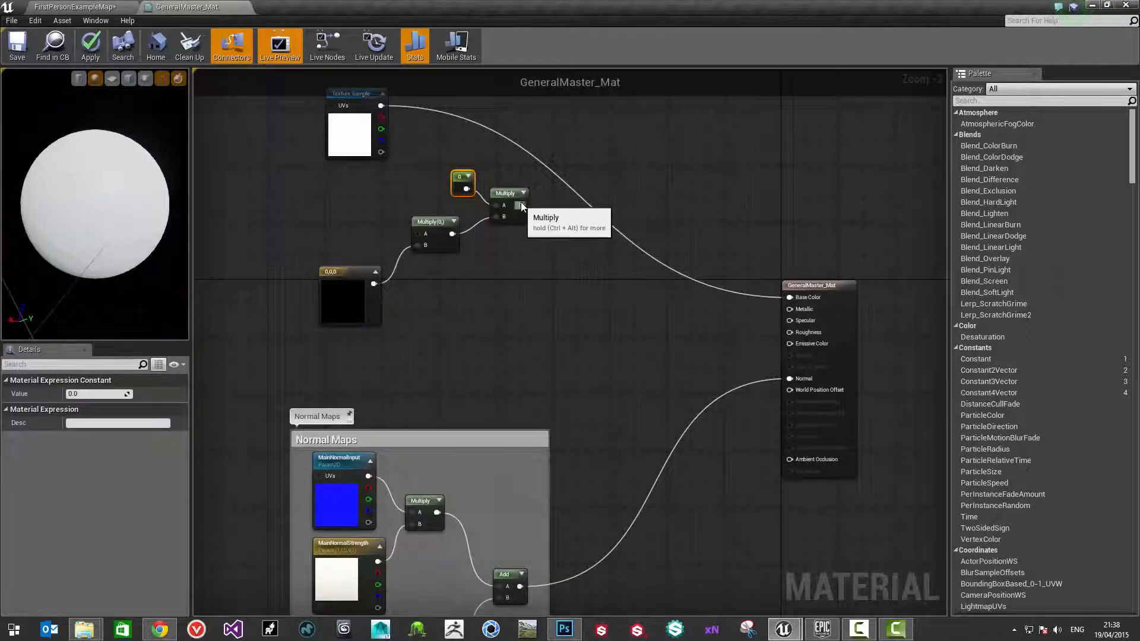
{"action": "mouse_move", "coordinate": [462, 181]}
{"action": "left_mouse_down"}
{"action": "mouse_move", "coordinate": [462, 168]}
{"action": "mouse_move", "coordinate": [449, 184]}
{"action": "left_mouse_up"}
{"action": "right_click_drag", "start_coordinate": [393, 208], "coordinate": [437, 234]}
{"action": "left_click_drag", "start_coordinate": [428, 179], "coordinate": [464, 261]}
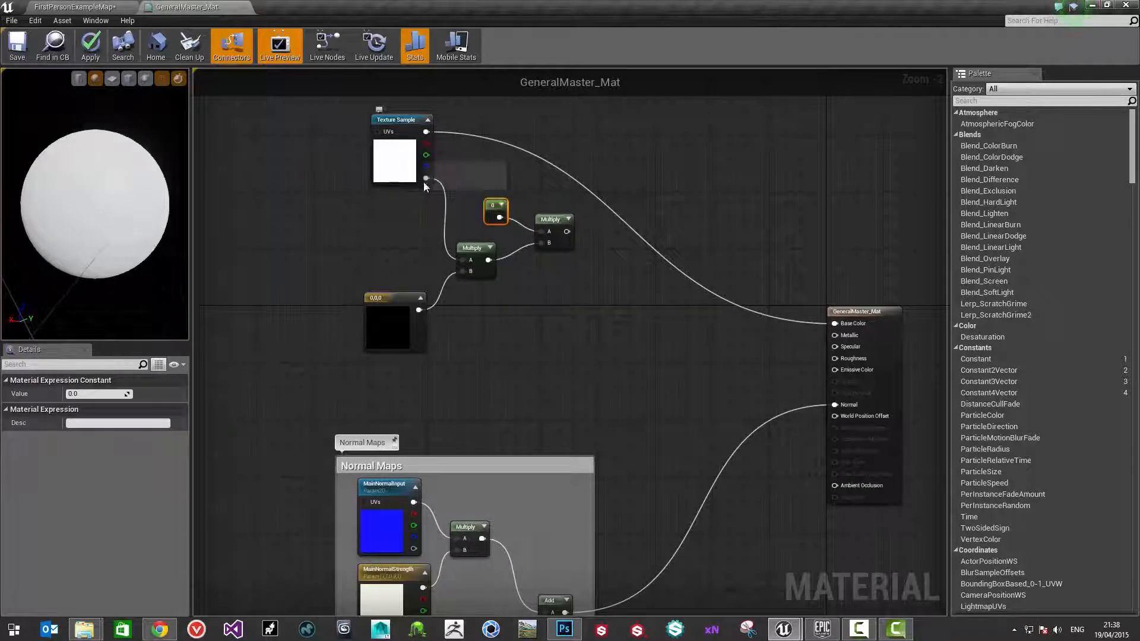
{"action": "left_click_drag", "start_coordinate": [400, 297], "coordinate": [407, 277]}
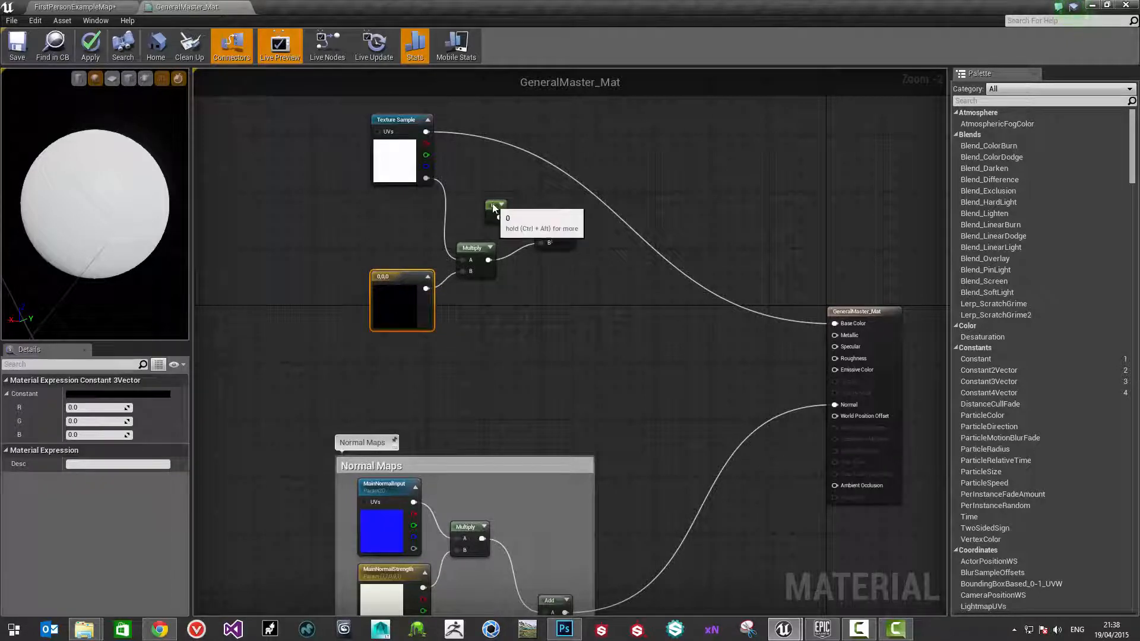
{"action": "left_click_drag", "start_coordinate": [493, 206], "coordinate": [485, 212]}
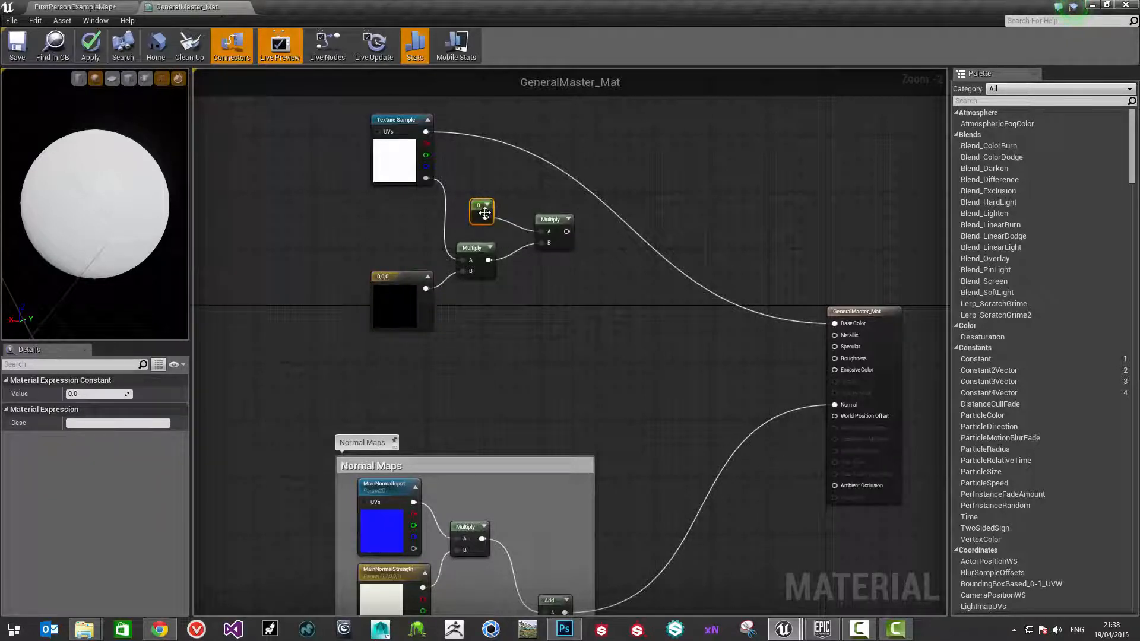
Connect the second Multiply's output to Emissive Color and reposition the Constant3Vector node
{"action": "left_click_drag", "start_coordinate": [553, 219], "coordinate": [833, 369]}
{"action": "right_click_drag", "start_coordinate": [444, 243], "coordinate": [402, 255]}
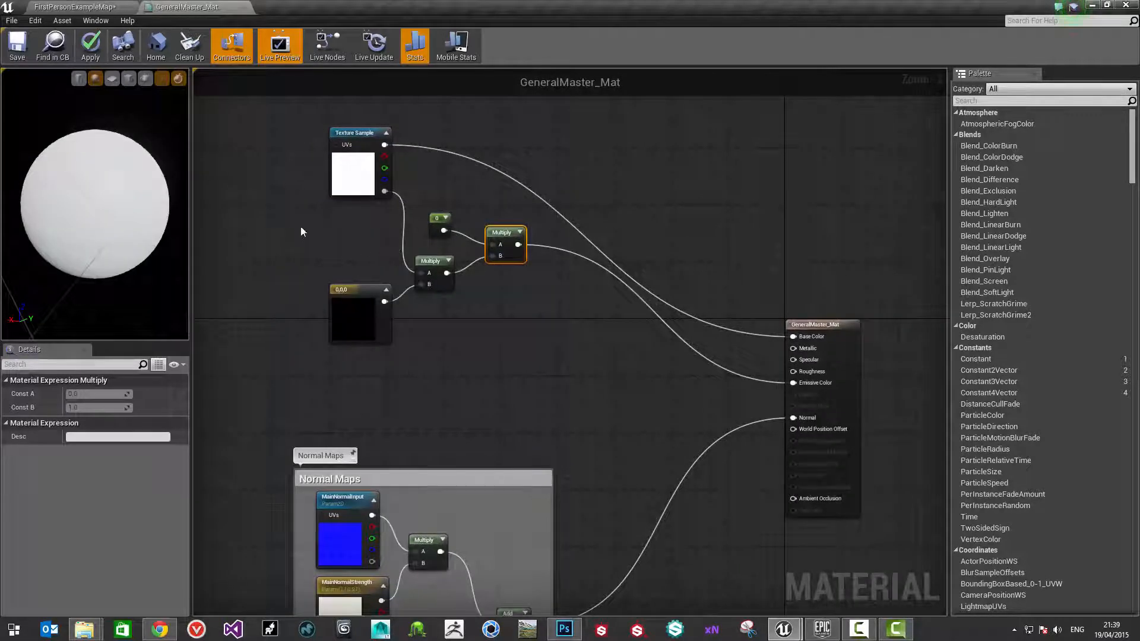
{"action": "left_click_drag", "start_coordinate": [363, 288], "coordinate": [349, 266]}
{"action": "left_click", "coordinate": [348, 241]}
Convert the Constant3Vector to a parameter named EmissiveColour and assign it to a new group called Emissive
{"action": "scroll", "coordinate": [348, 240], "scroll_direction": "up", "scroll_amount": 2}
{"action": "left_click", "coordinate": [439, 285]}
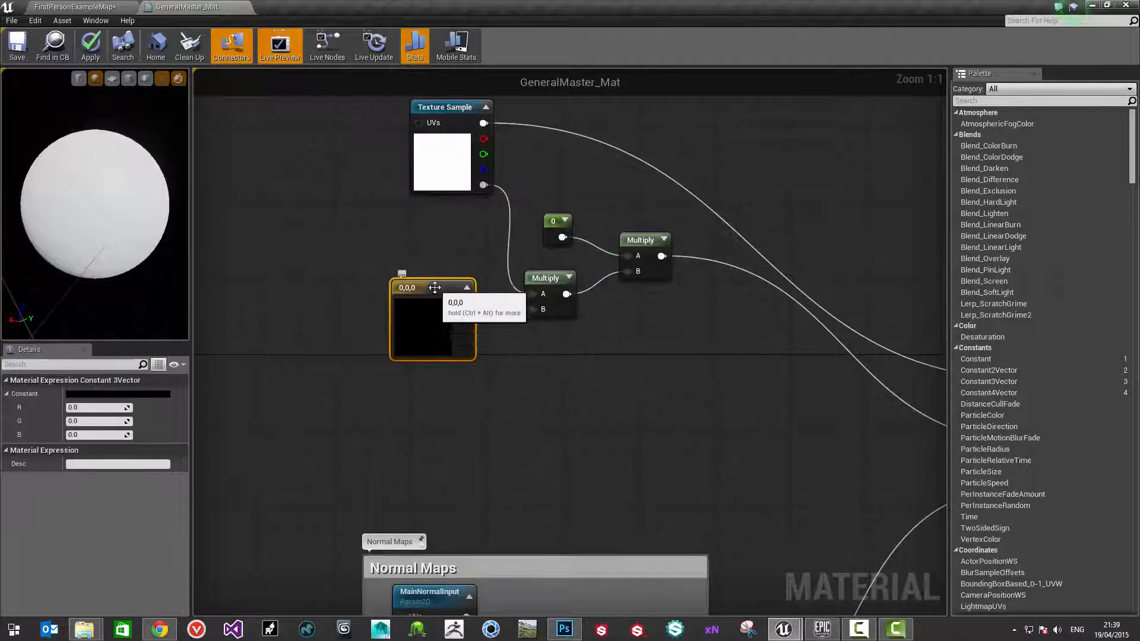
{"action": "right_click_drag", "start_coordinate": [440, 285], "coordinate": [439, 282]}
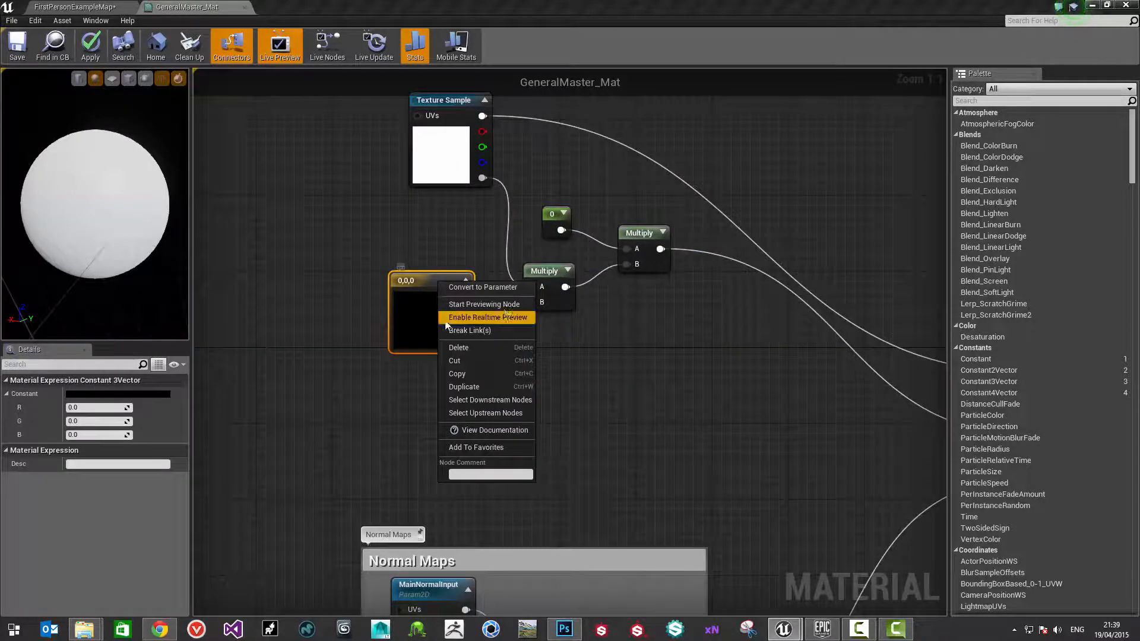
{"action": "left_click", "coordinate": [483, 287]}
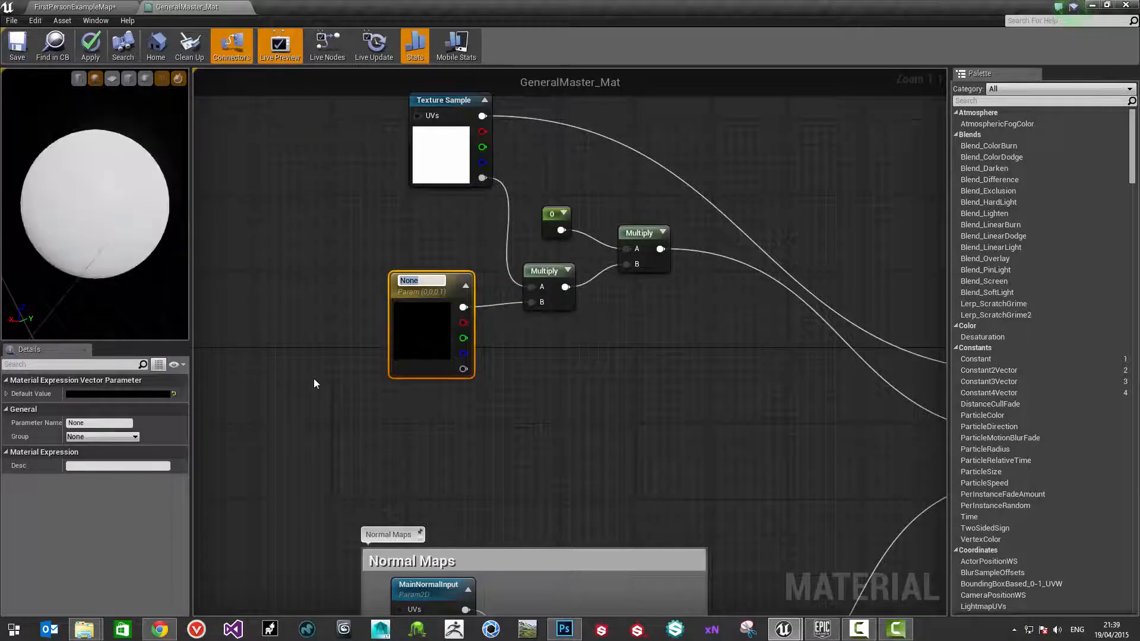
{"action": "type", "text": "EmissiveColour"}
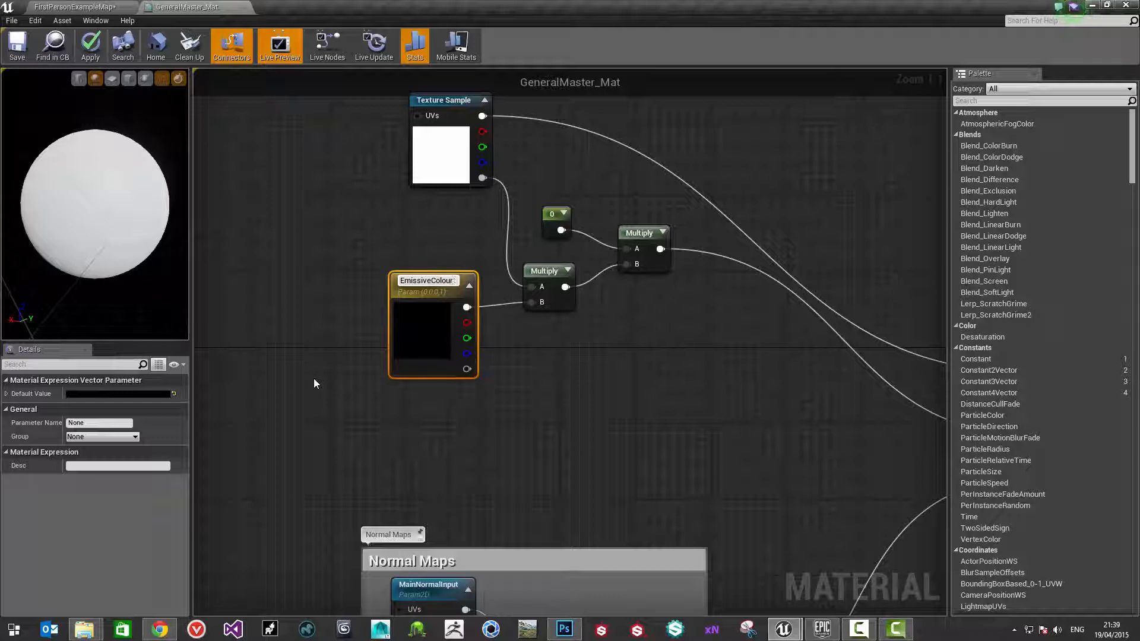
{"action": "key", "text": "Return"}
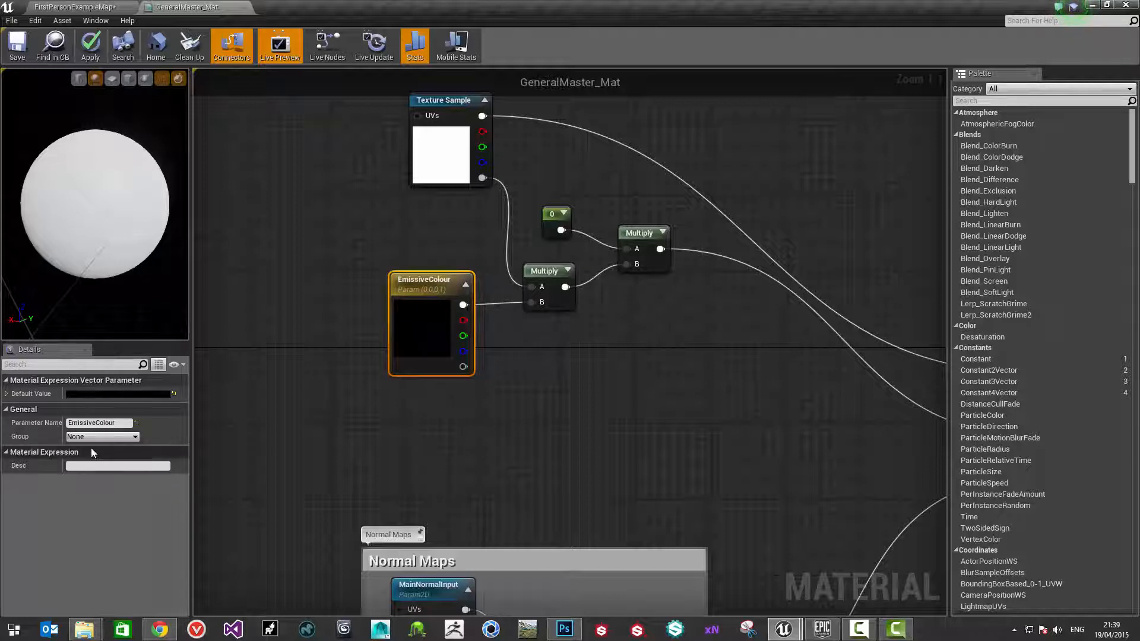
{"action": "type", "text": "Emissive"}
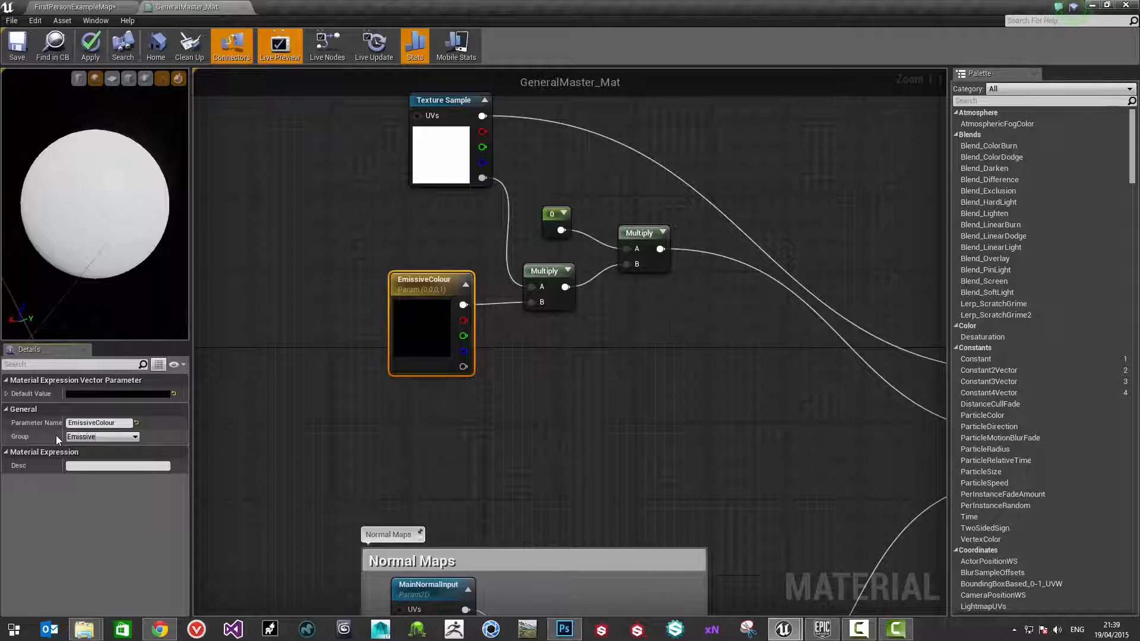
{"action": "key", "text": "Return"}
Convert the Constant feeding the second Multiply to a parameter named EmissivePower and assign it to the Emissive group
{"action": "left_click", "coordinate": [554, 215]}
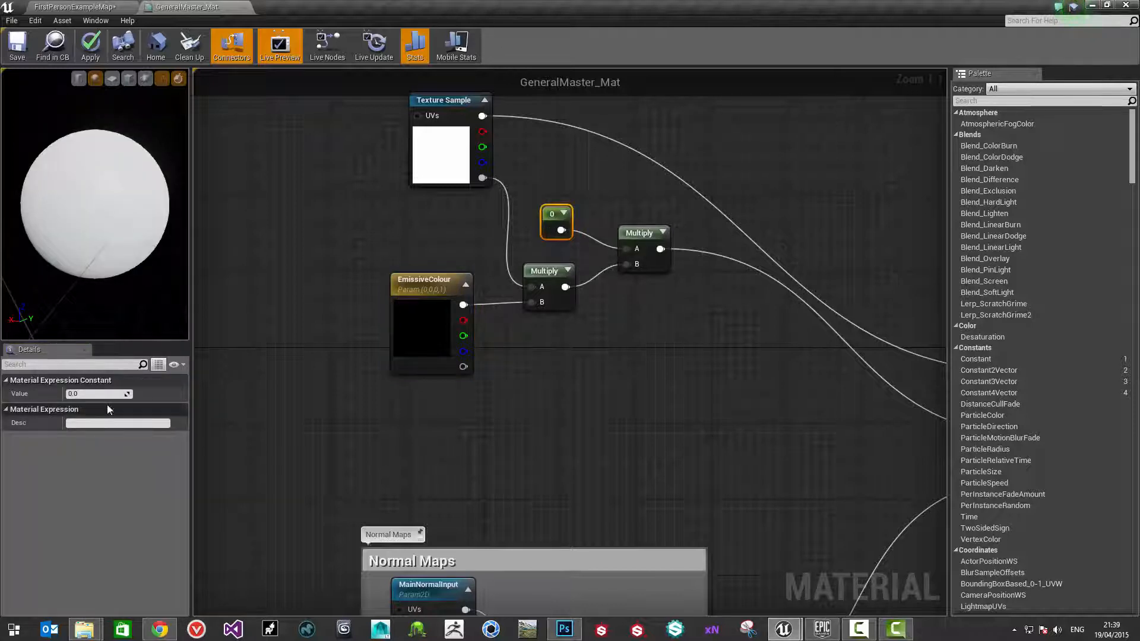
{"action": "right_click", "coordinate": [559, 223]}
{"action": "left_click", "coordinate": [588, 234]}
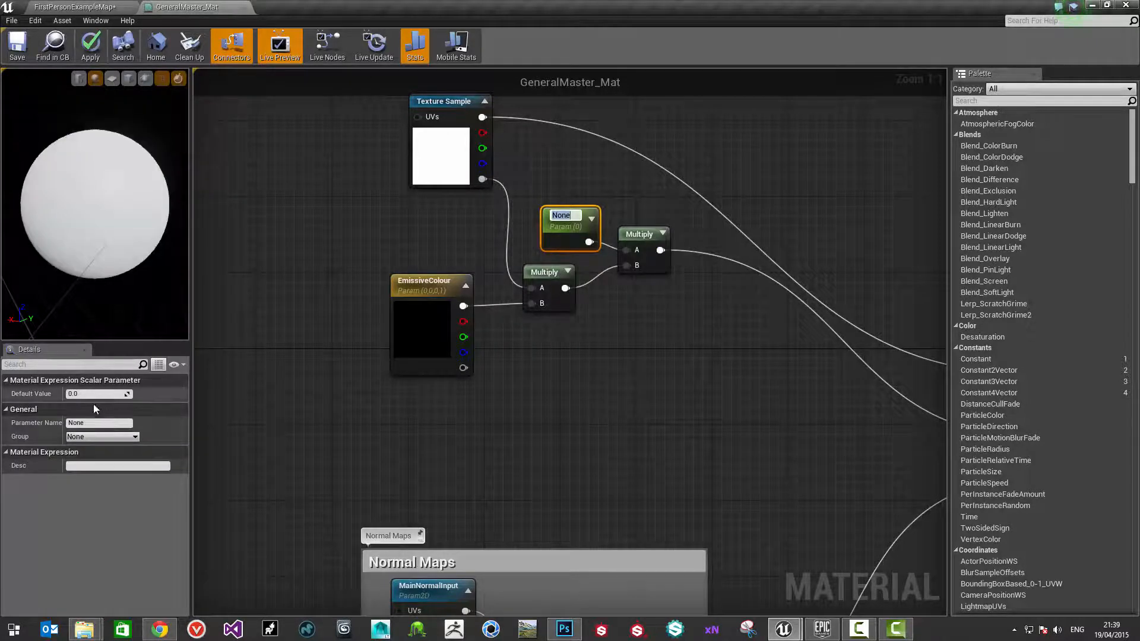
{"action": "left_click_drag", "start_coordinate": [96, 422], "coordinate": [64, 419]}
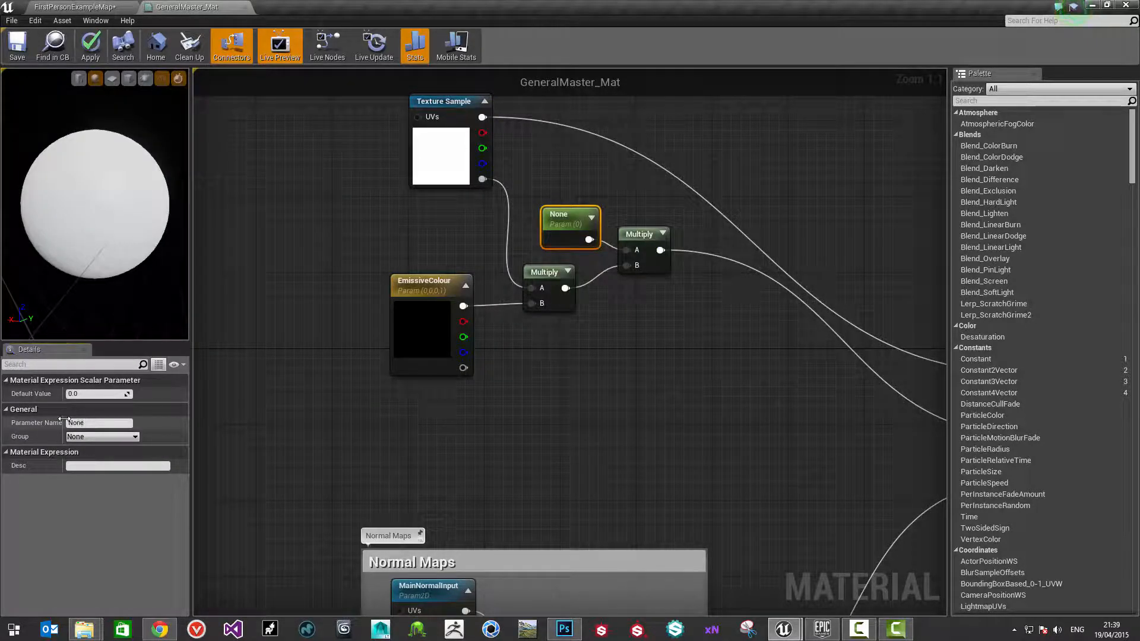
{"action": "left_click", "coordinate": [109, 423]}
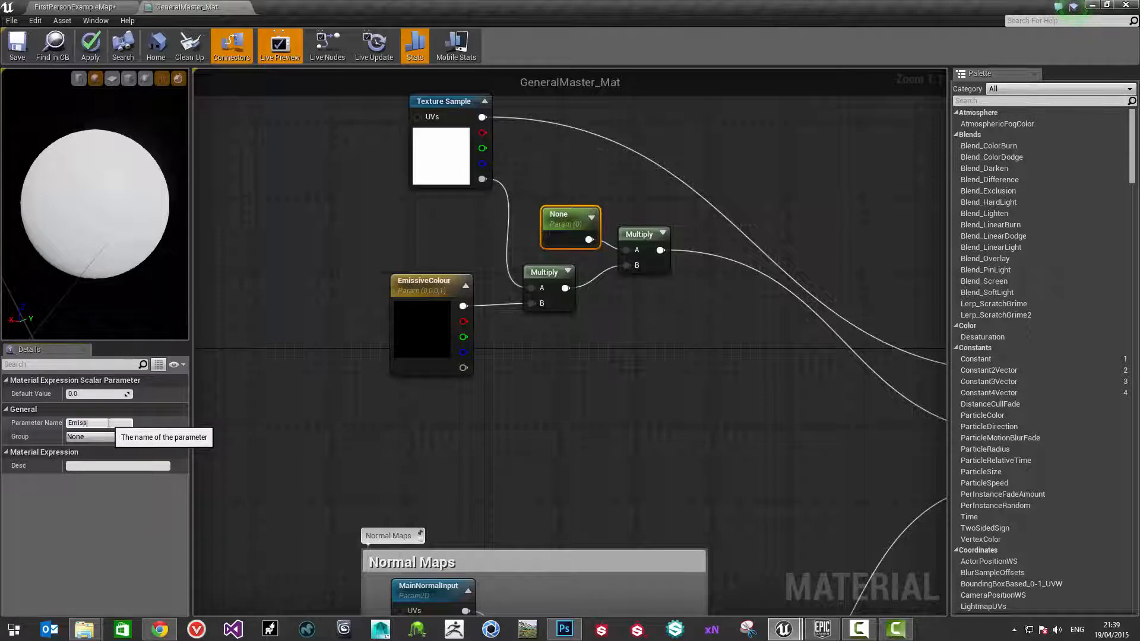
{"action": "key", "text": "Return"}
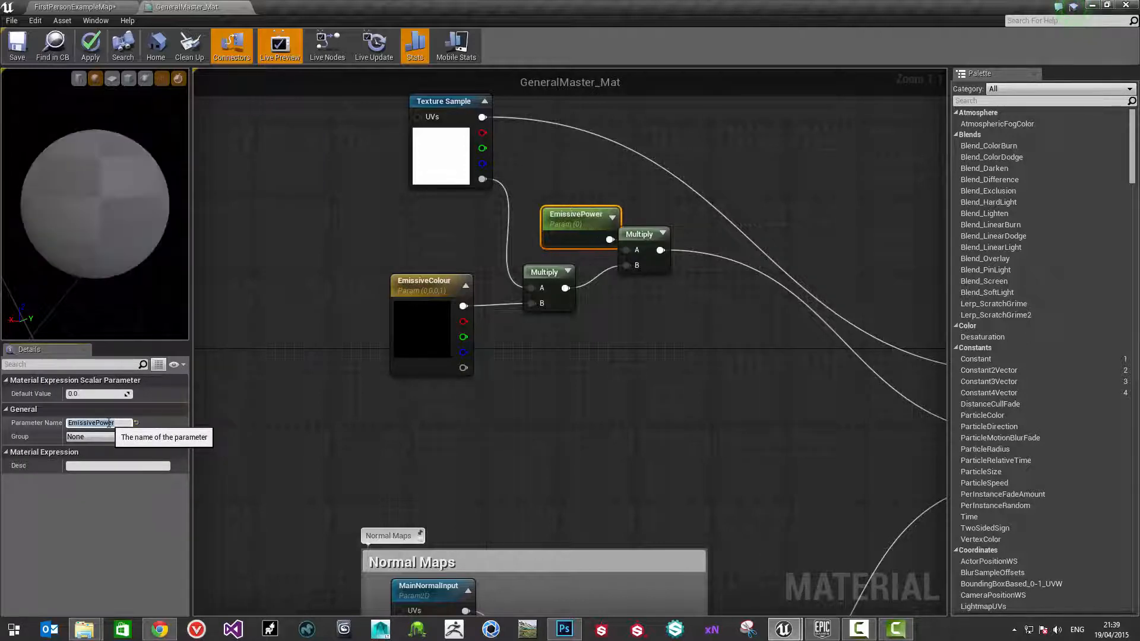
{"action": "left_click", "coordinate": [135, 438]}
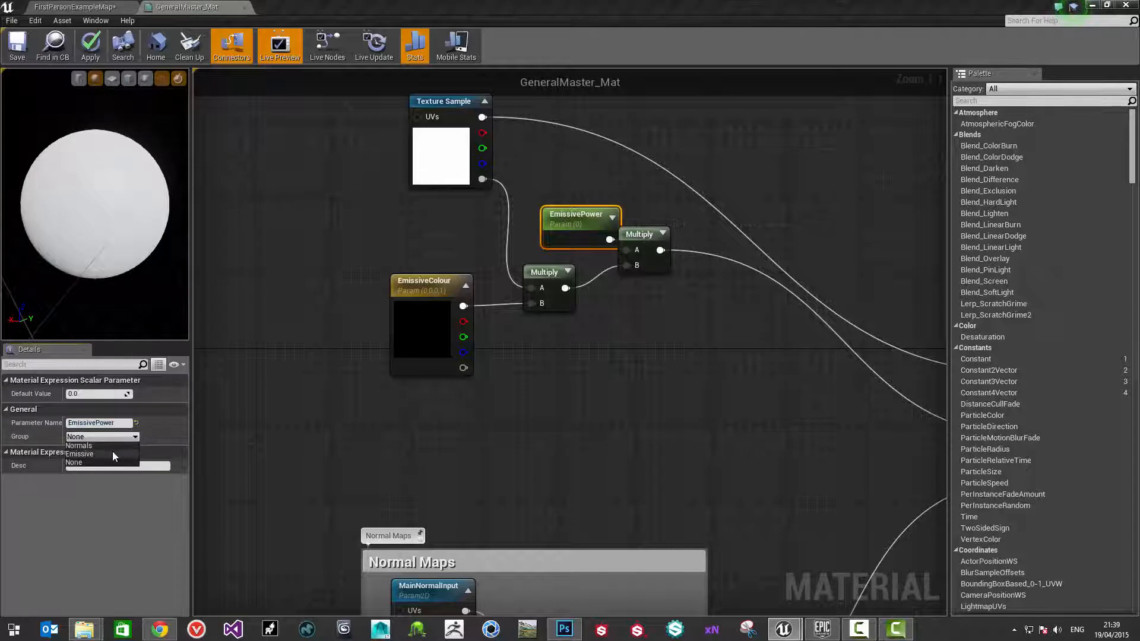
{"action": "left_click", "coordinate": [110, 455]}
{"action": "left_click", "coordinate": [328, 406]}
{"action": "right_click_drag", "start_coordinate": [468, 257], "coordinate": [405, 304]}
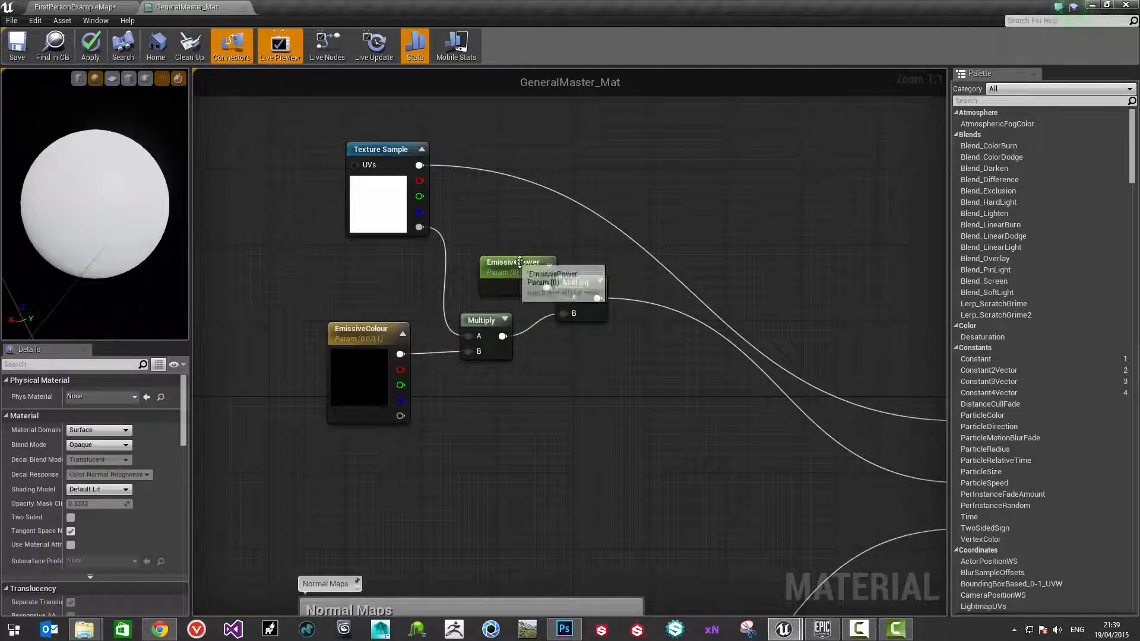
Reposition the EmissivePower node, enclose the emissive nodes in a comment titled Emissive, and align the comment box beneath the Texture Sample
{"action": "left_click_drag", "start_coordinate": [530, 267], "coordinate": [511, 247]}
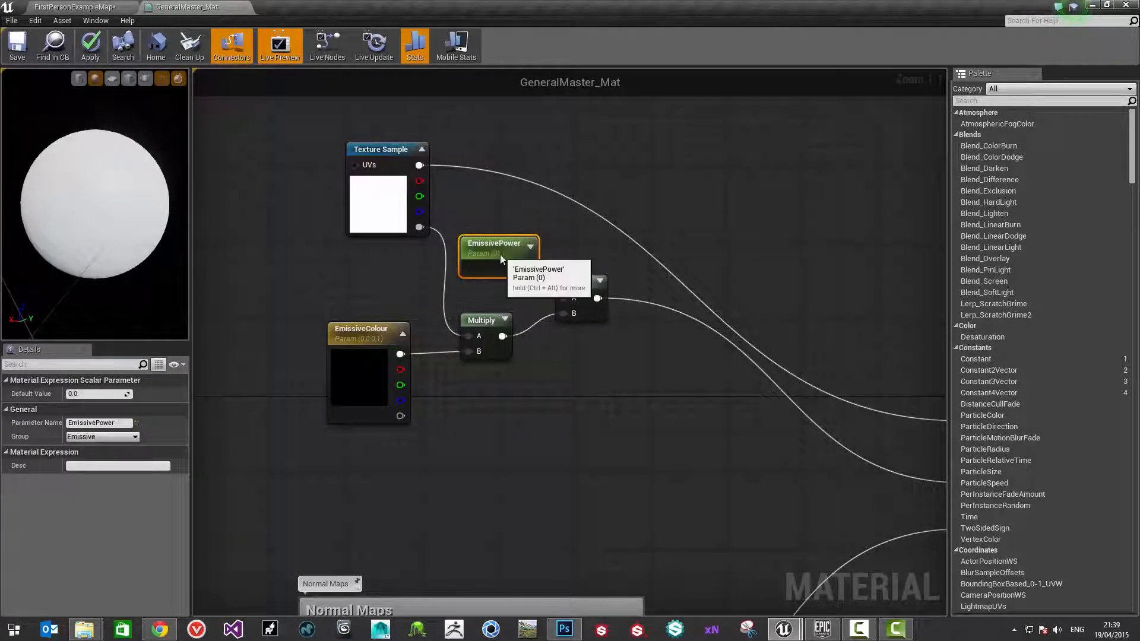
{"action": "mouse_move", "coordinate": [548, 356]}
{"action": "right_mouse_down"}
{"action": "mouse_move", "coordinate": [588, 375]}
{"action": "mouse_move", "coordinate": [639, 376]}
{"action": "right_mouse_up"}
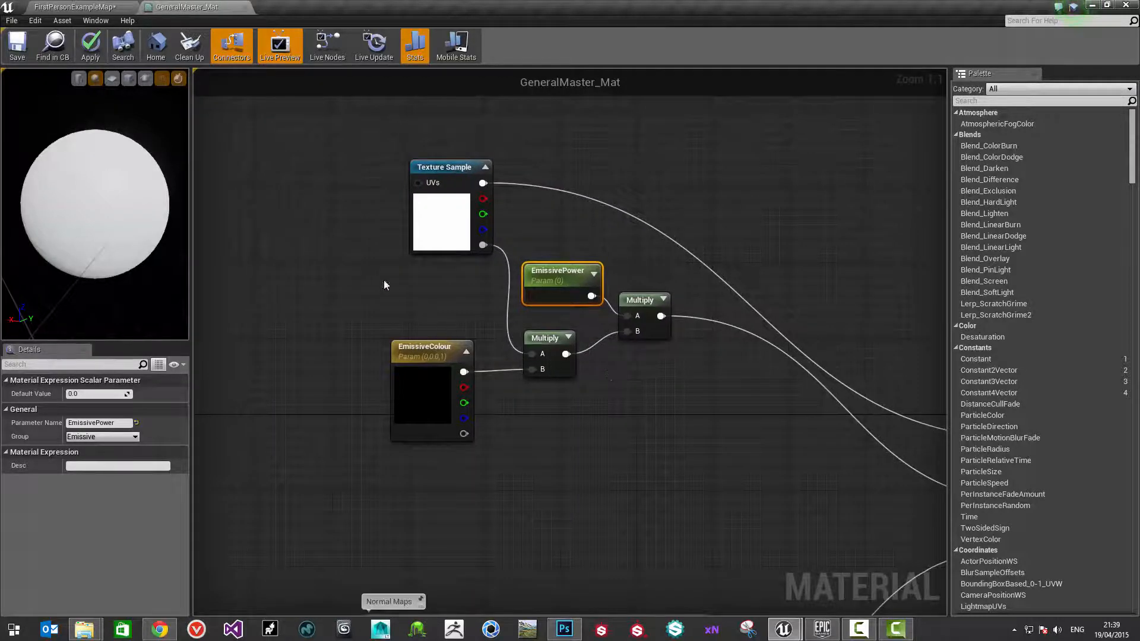
{"action": "left_click_drag", "start_coordinate": [382, 278], "coordinate": [673, 446]}
{"action": "key", "text": "c"}
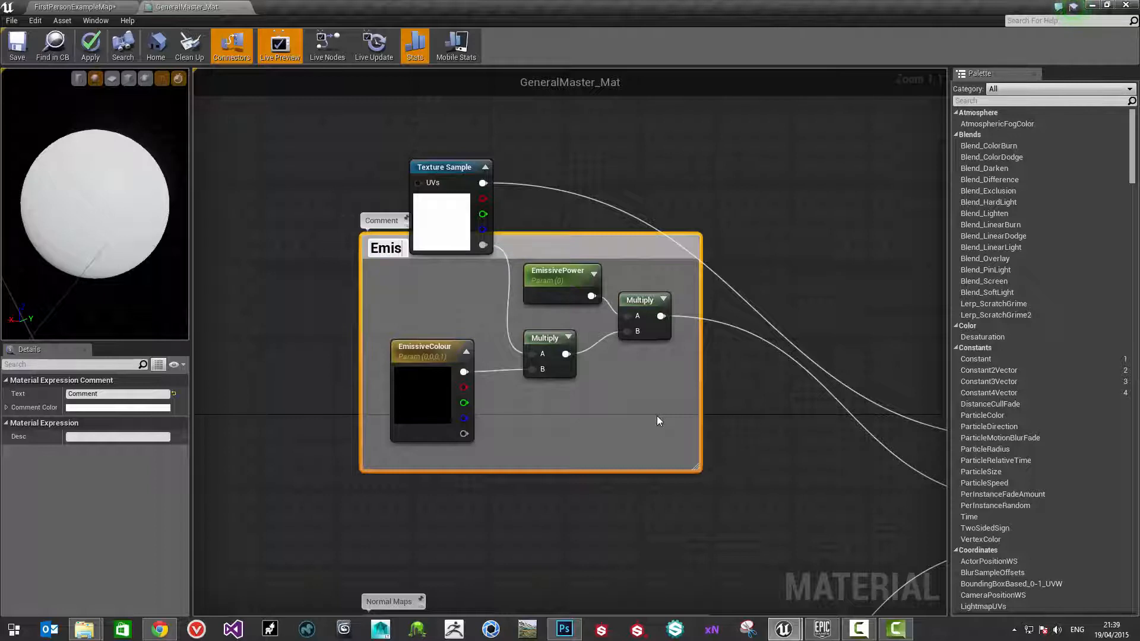
{"action": "type", "text": "Emissive"}
{"action": "key", "text": "Return"}
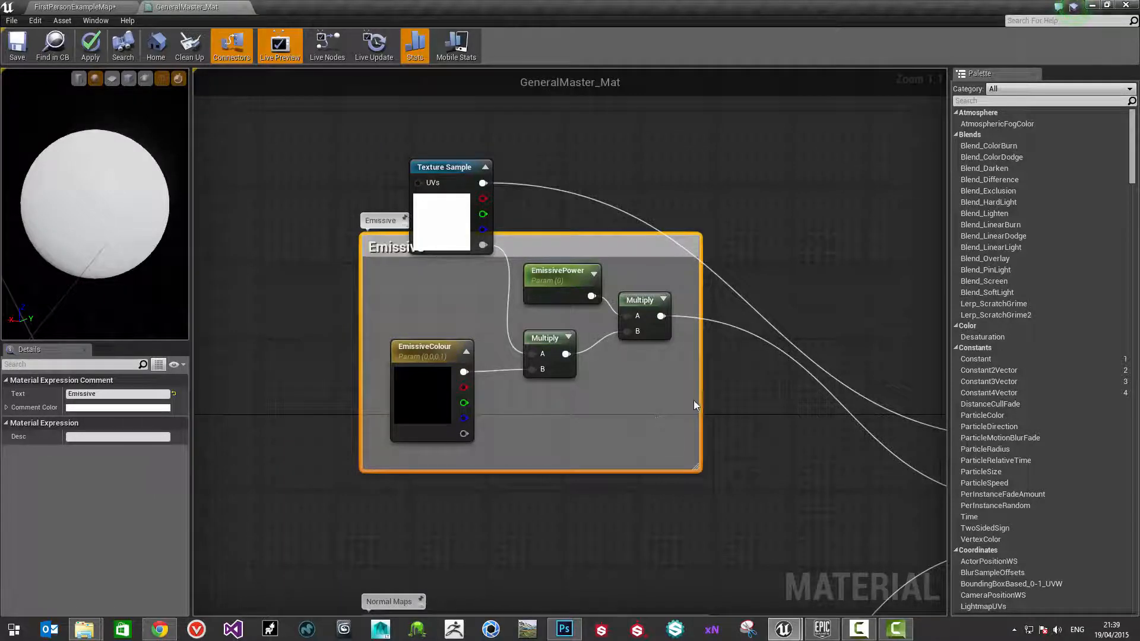
{"action": "scroll", "coordinate": [548, 307], "scroll_direction": "down", "scroll_amount": 3}
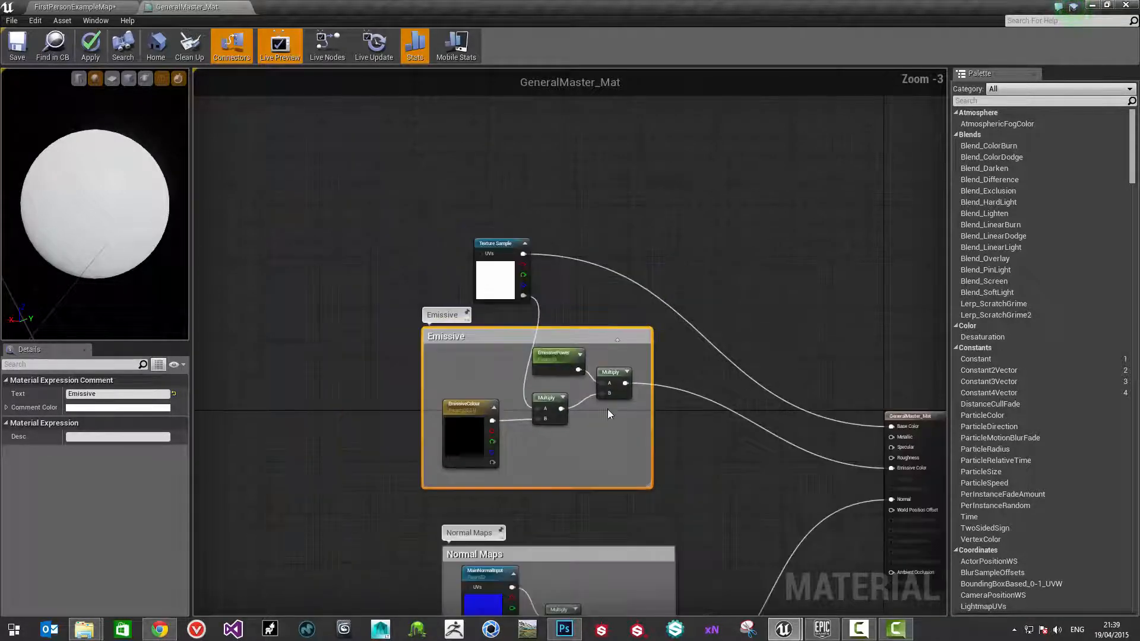
{"action": "left_click_drag", "start_coordinate": [610, 329], "coordinate": [661, 334]}
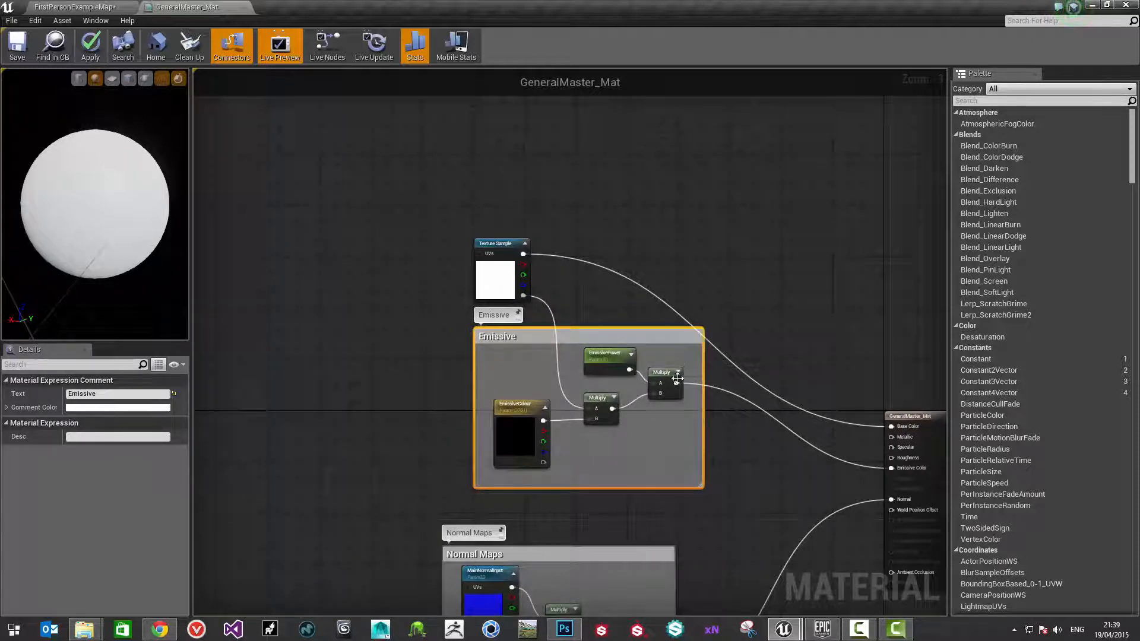
Switch to Photoshop and paint a white smiley face on the Alpha 1 channel of WhitePlaceholderAlpha.tga with a size 10 brush
{"action": "left_click", "coordinate": [565, 629]}
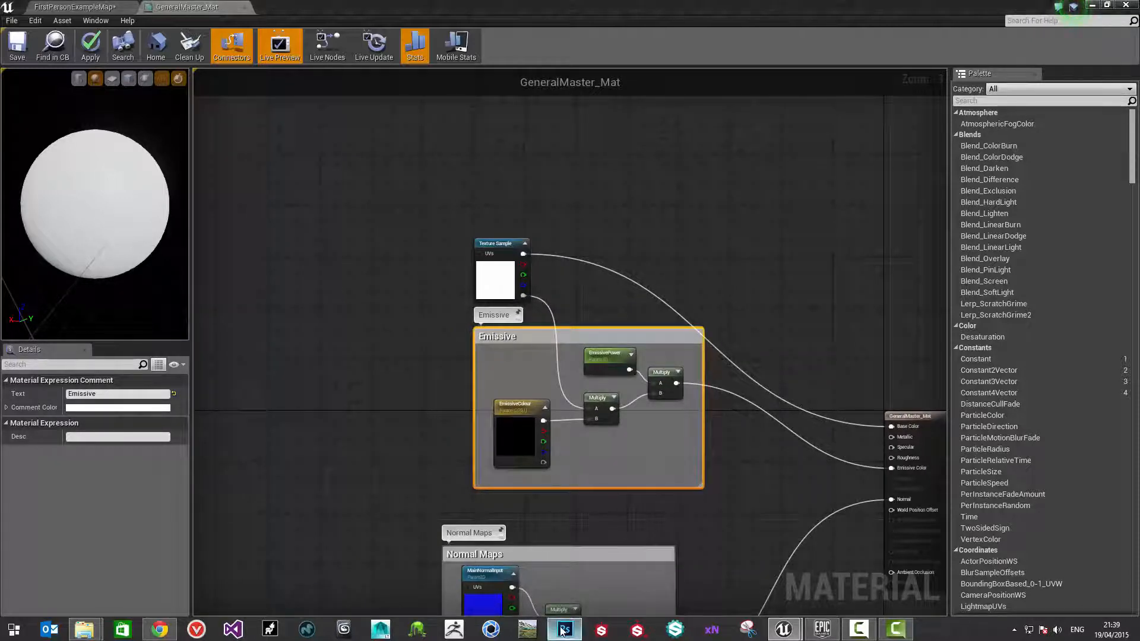
{"action": "left_click", "coordinate": [120, 45]}
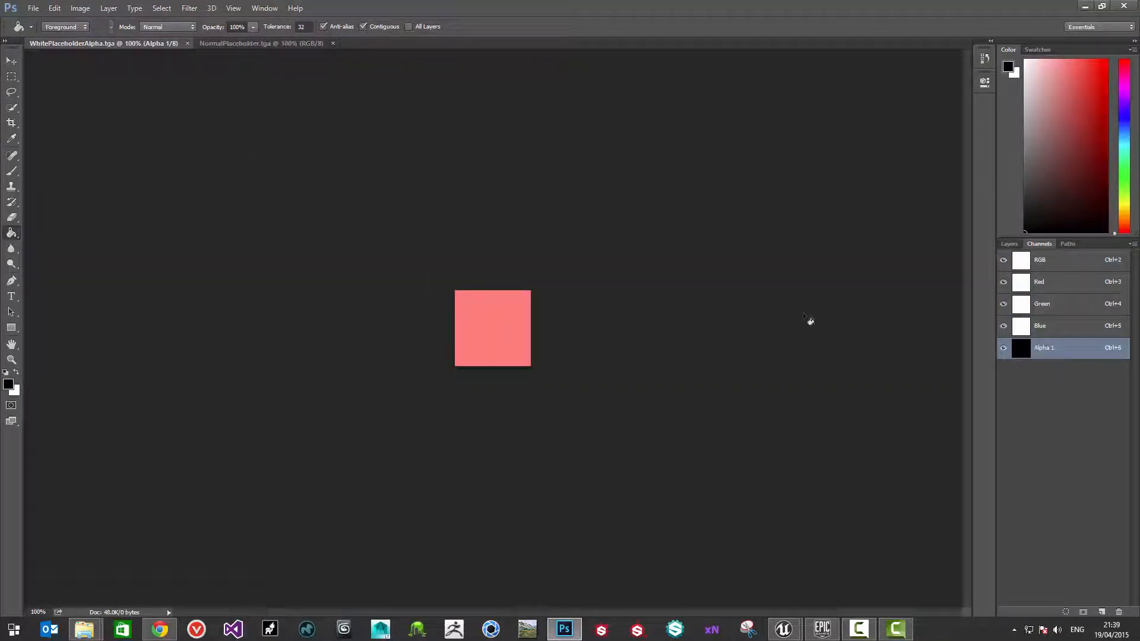
{"action": "key", "text": "b"}
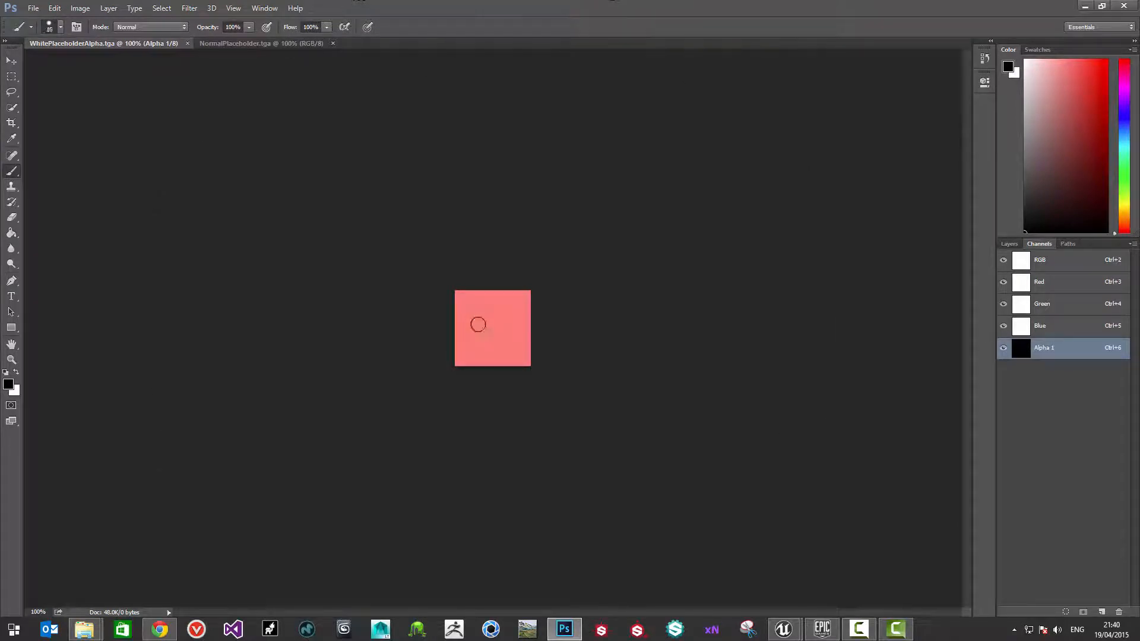
{"action": "scroll", "coordinate": [478, 325], "scroll_direction": "up", "scroll_amount": 3, "text": "alt"}
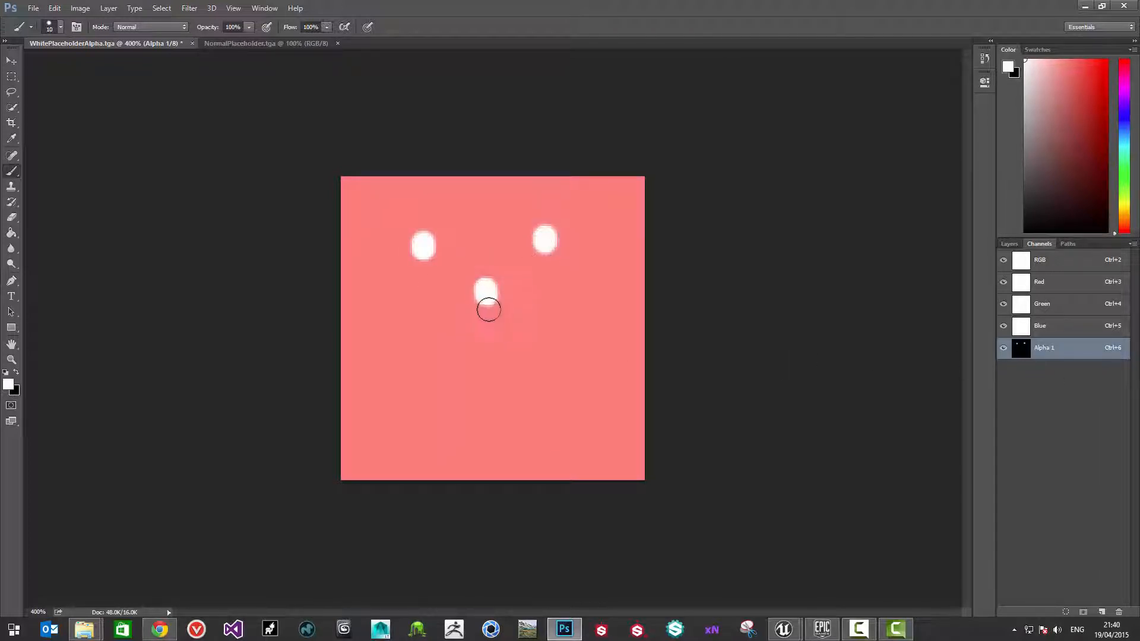
{"action": "mouse_move", "coordinate": [395, 350]}
{"action": "left_mouse_down"}
{"action": "mouse_move", "coordinate": [427, 387]}
{"action": "mouse_move", "coordinate": [511, 395]}
{"action": "mouse_move", "coordinate": [569, 350]}
{"action": "left_mouse_up"}
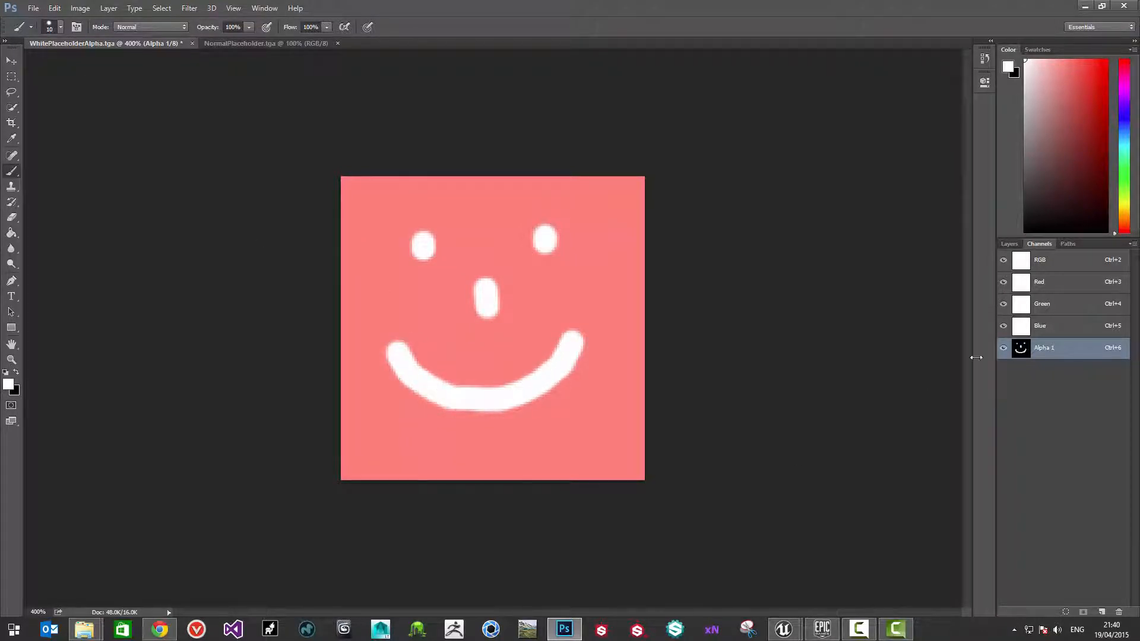
Make the RGB composite channel active with nothing selected
{"action": "left_click", "coordinate": [1025, 264]}
{"action": "left_click", "coordinate": [1054, 347], "text": "ctrl"}
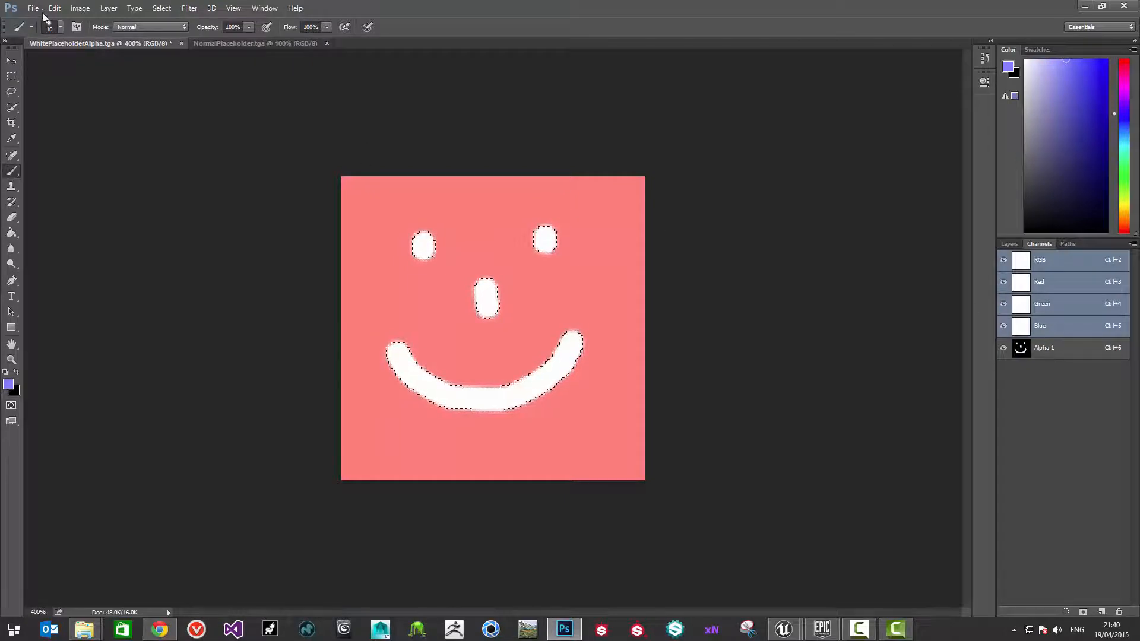
{"action": "key", "text": "ctrl+d"}
{"action": "left_click", "coordinate": [1087, 354]}
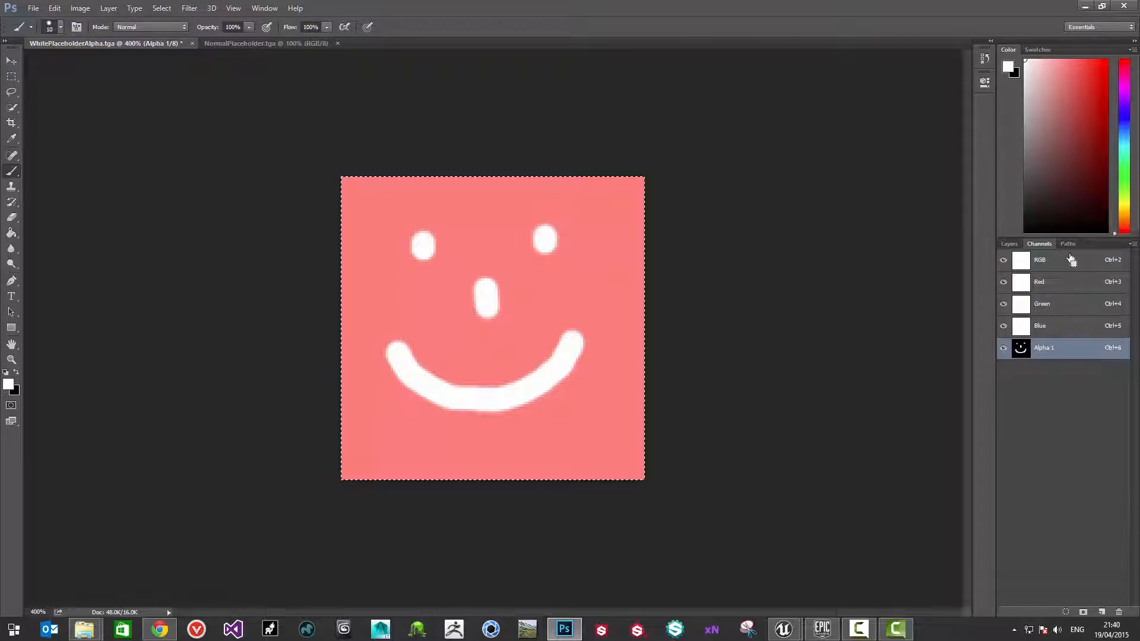
{"action": "key", "text": "ctrl+d"}
{"action": "key", "text": "ctrl+2"}
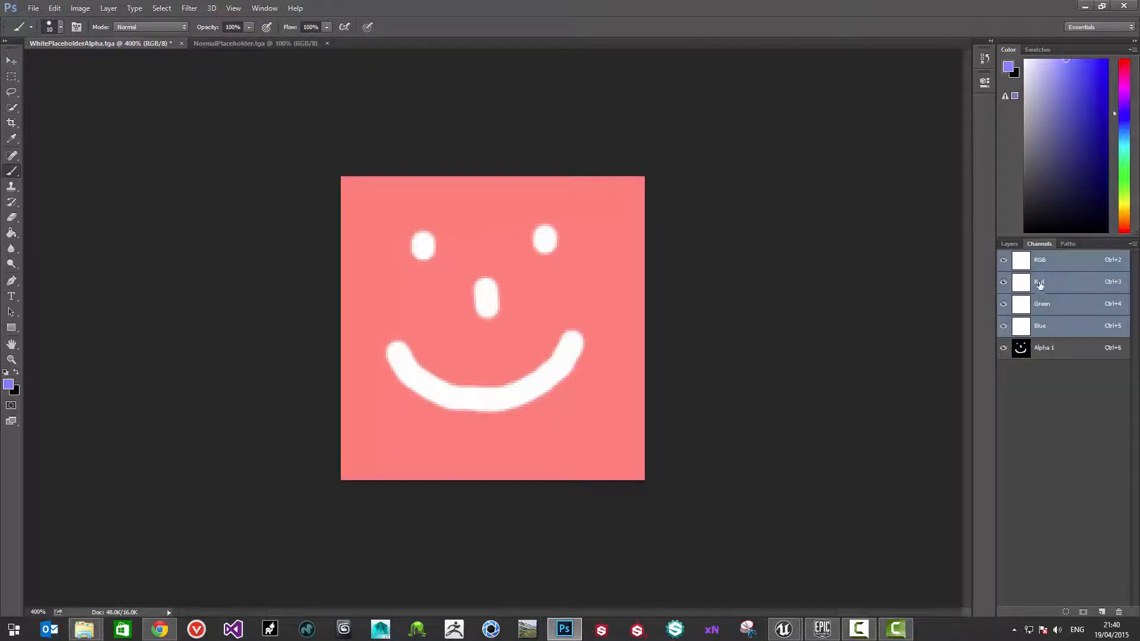
Save the image as a Targa file over the existing WhitePlaceholderAlpha, with alpha channels included
{"action": "left_click", "coordinate": [33, 8]}
{"action": "left_click", "coordinate": [54, 145]}
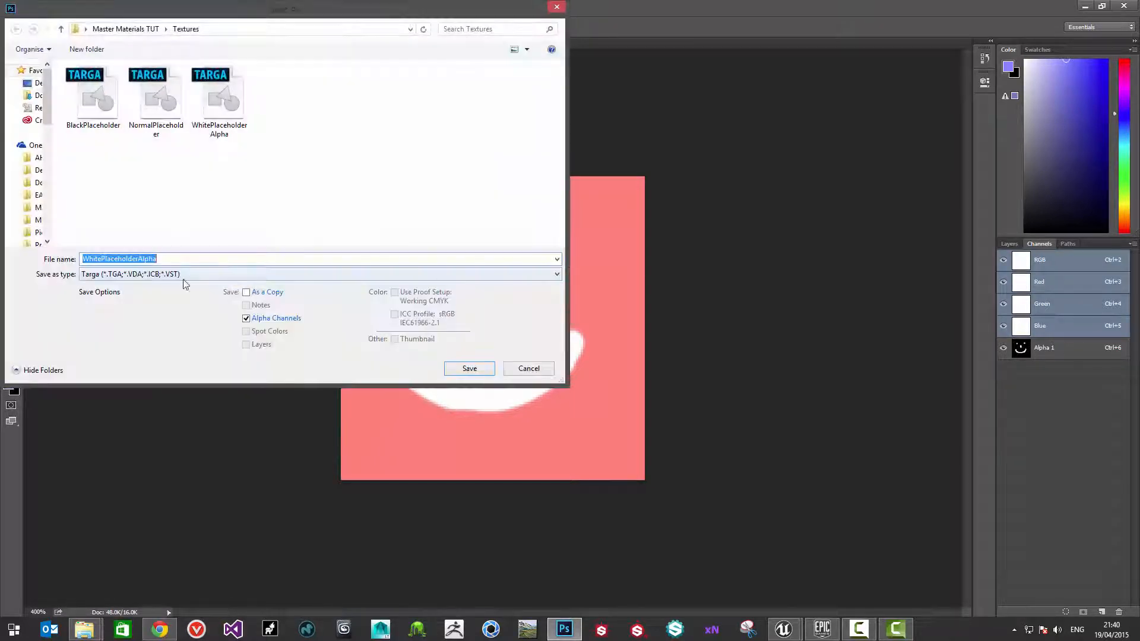
{"action": "left_click", "coordinate": [184, 276]}
{"action": "left_click", "coordinate": [185, 275]}
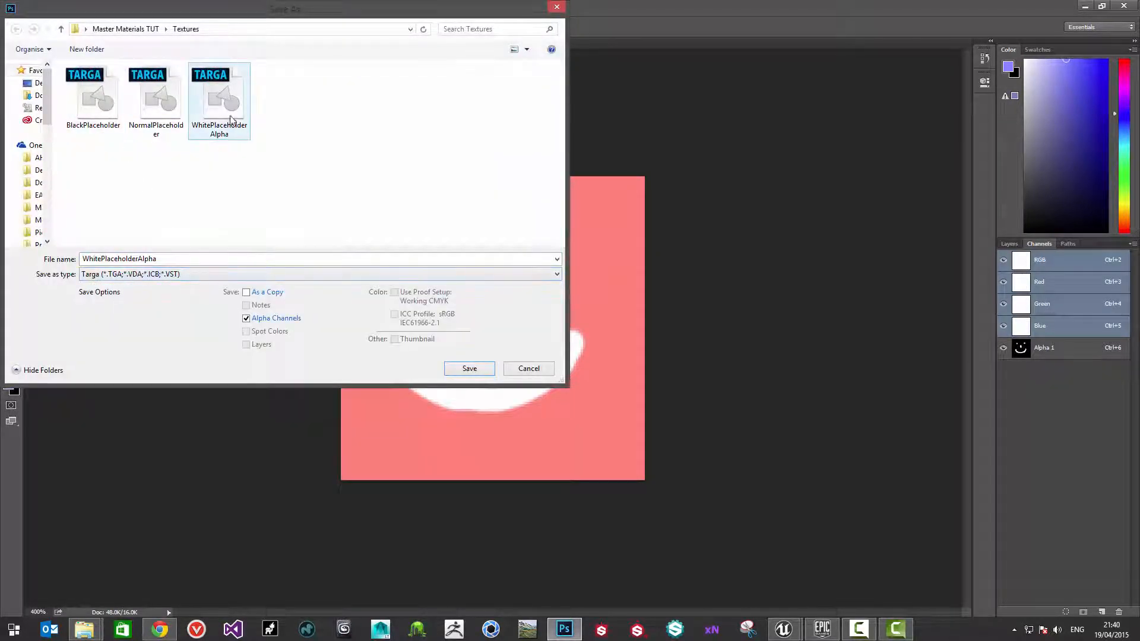
{"action": "left_click", "coordinate": [469, 369]}
{"action": "left_click", "coordinate": [605, 320]}
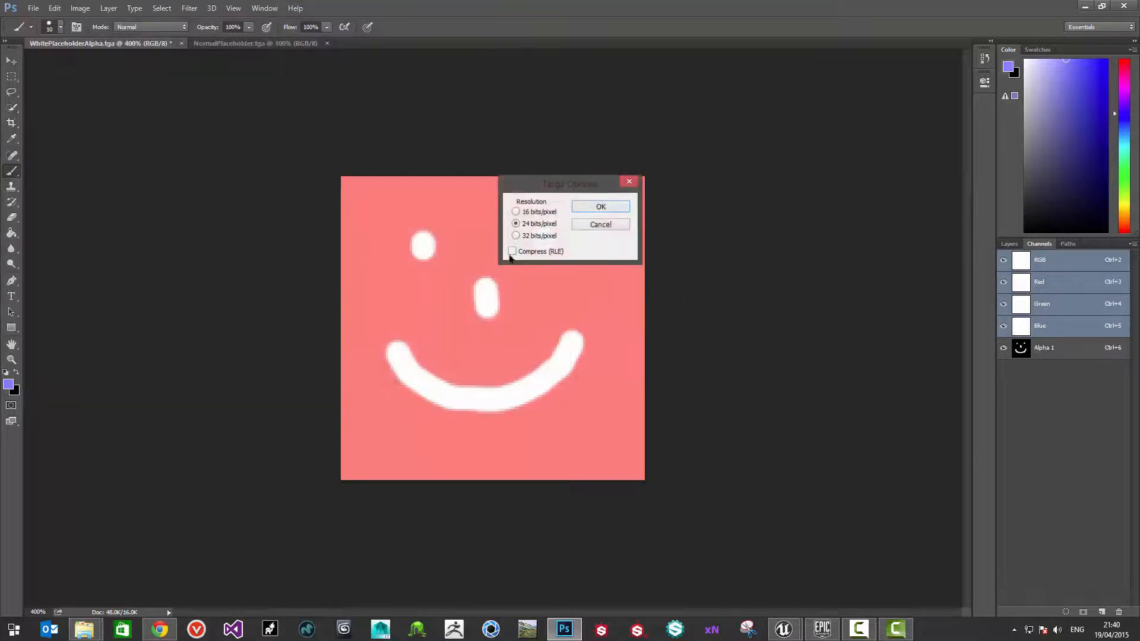
{"action": "left_click", "coordinate": [593, 206]}
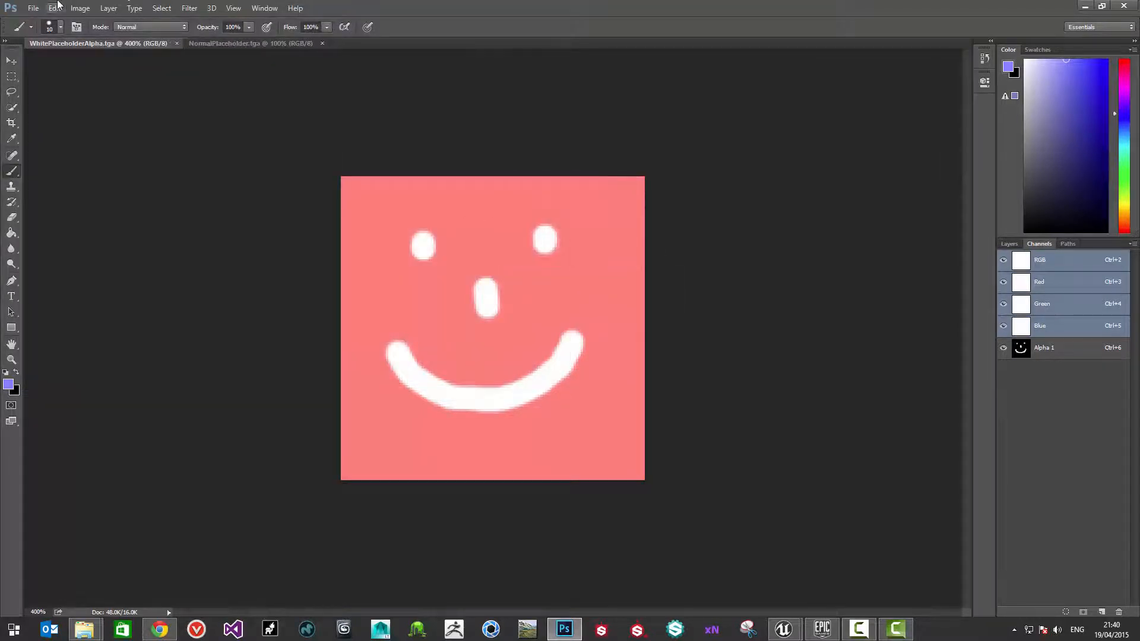
Switch back to Unreal and reimport the WhitePlaceholderAlpha texture in the Textures folder of the project
{"action": "left_click", "coordinate": [1098, 4]}
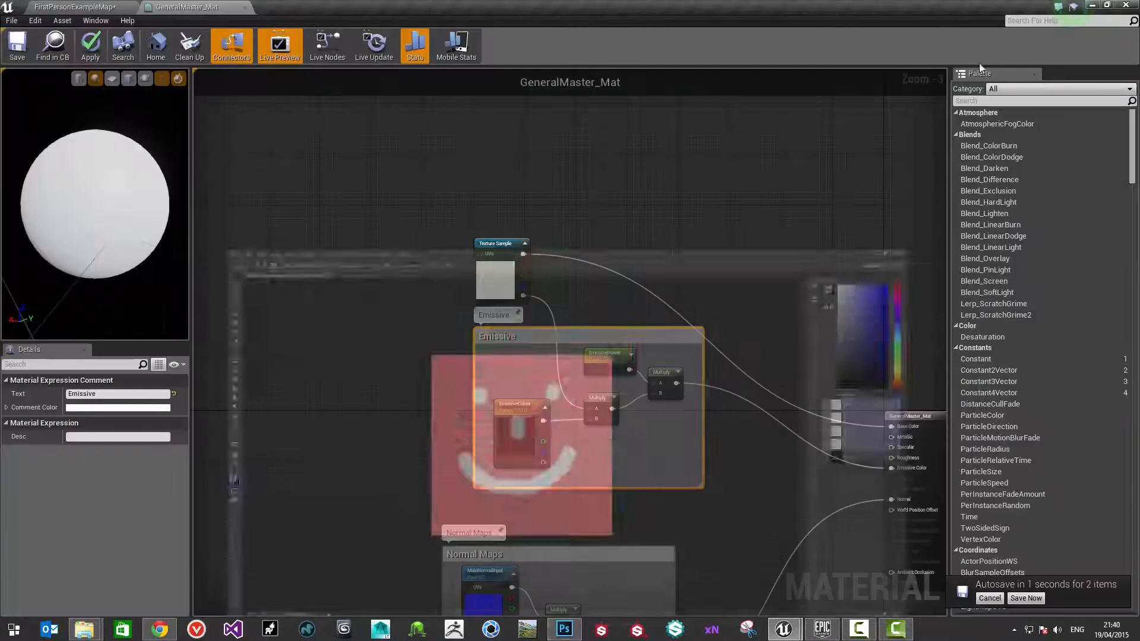
{"action": "left_click", "coordinate": [74, 7]}
{"action": "left_click", "coordinate": [53, 520]}
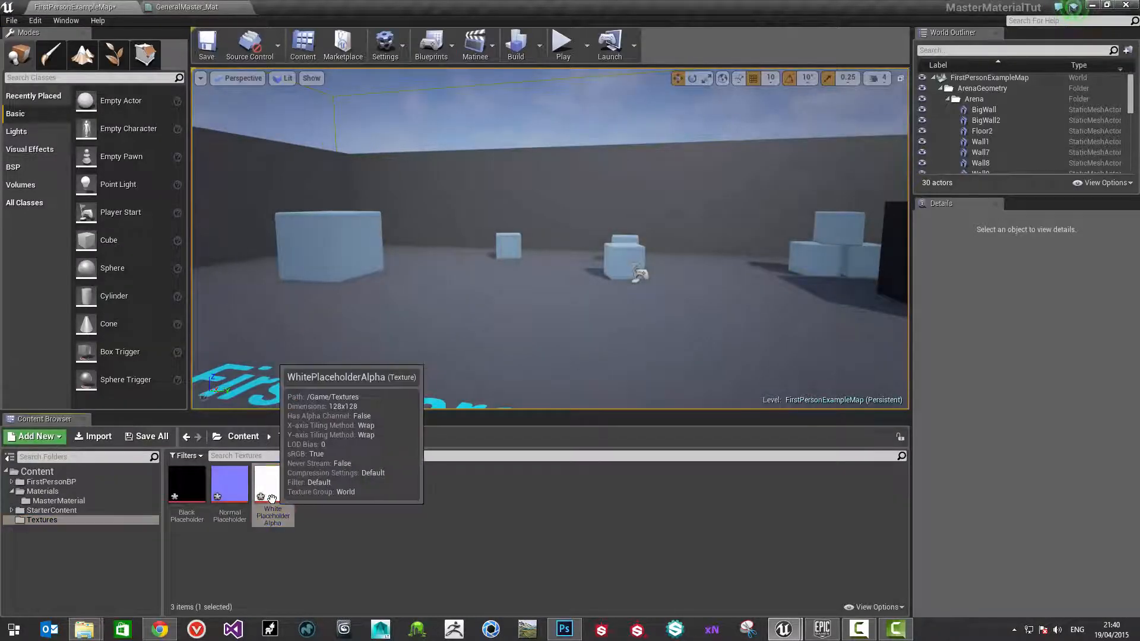
{"action": "right_click", "coordinate": [273, 506]}
{"action": "mouse_move", "coordinate": [340, 283]}
{"action": "left_click", "coordinate": [324, 309]}
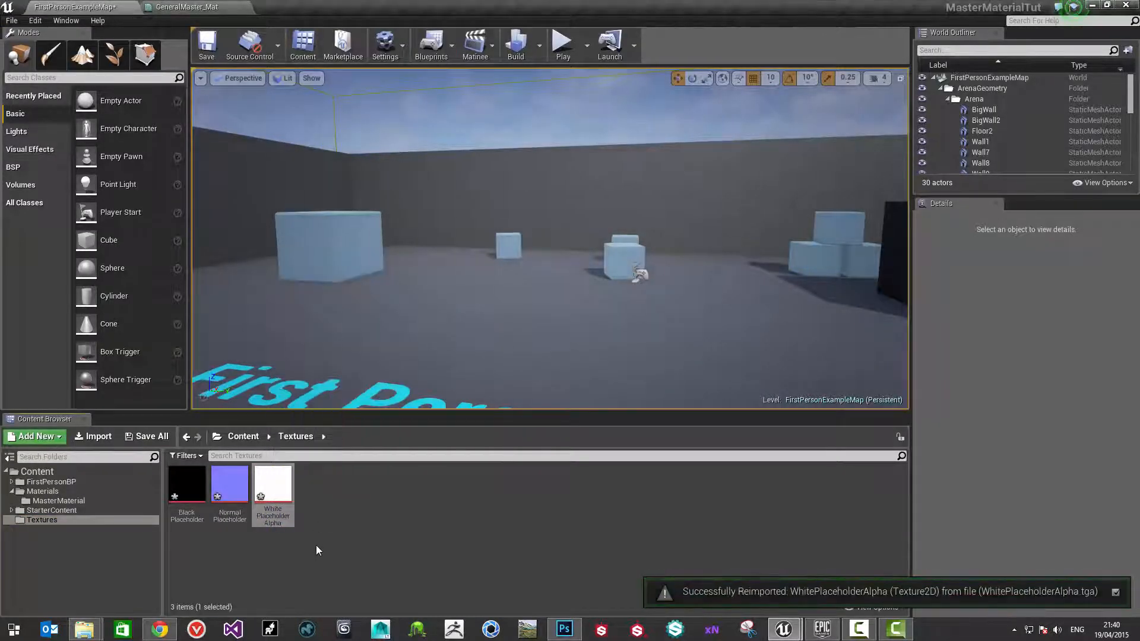
Open WhitePlaceholderAlpha, view its alpha channel on its own, and close the texture
{"action": "double_click", "coordinate": [273, 487]}
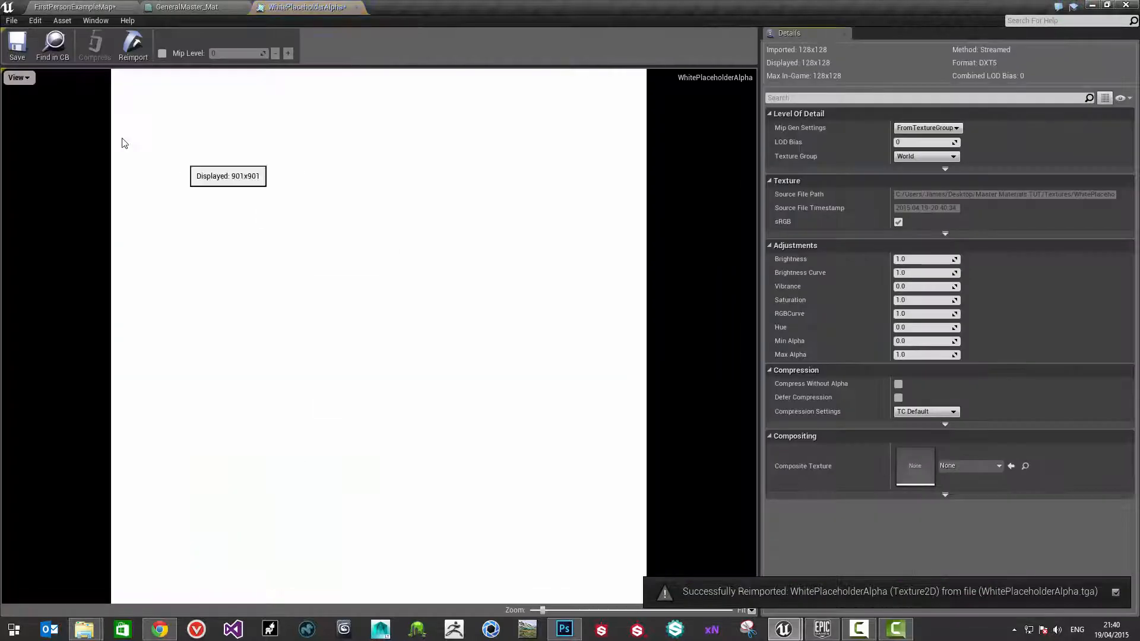
{"action": "left_click", "coordinate": [18, 78]}
{"action": "left_click", "coordinate": [7, 141]}
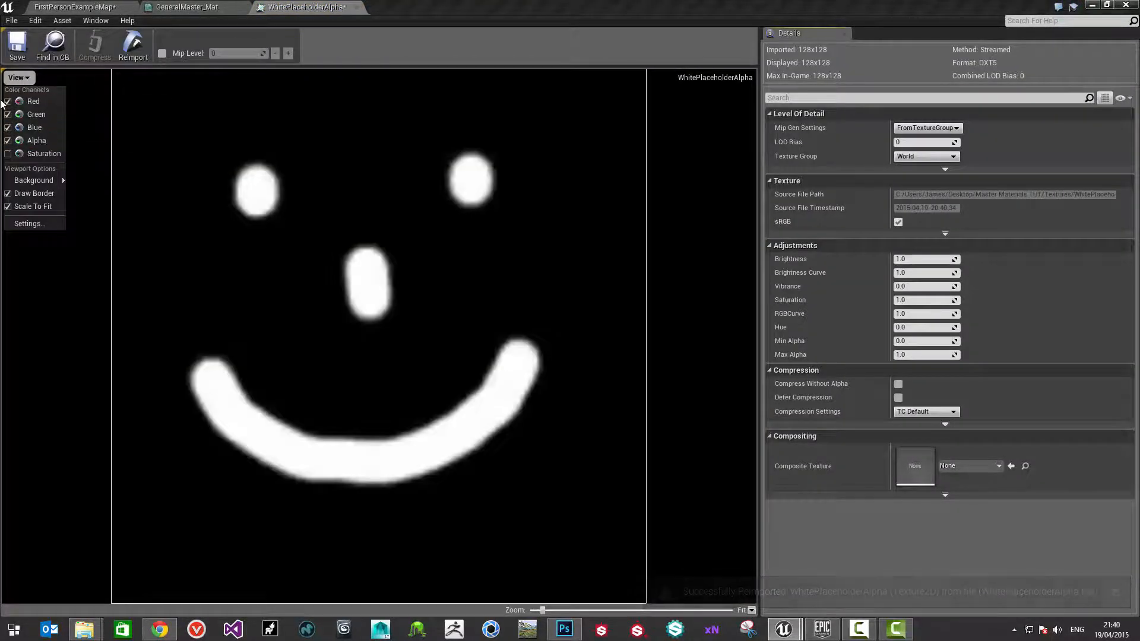
{"action": "left_click", "coordinate": [7, 101]}
{"action": "left_click", "coordinate": [8, 128]}
{"action": "left_click", "coordinate": [8, 115]}
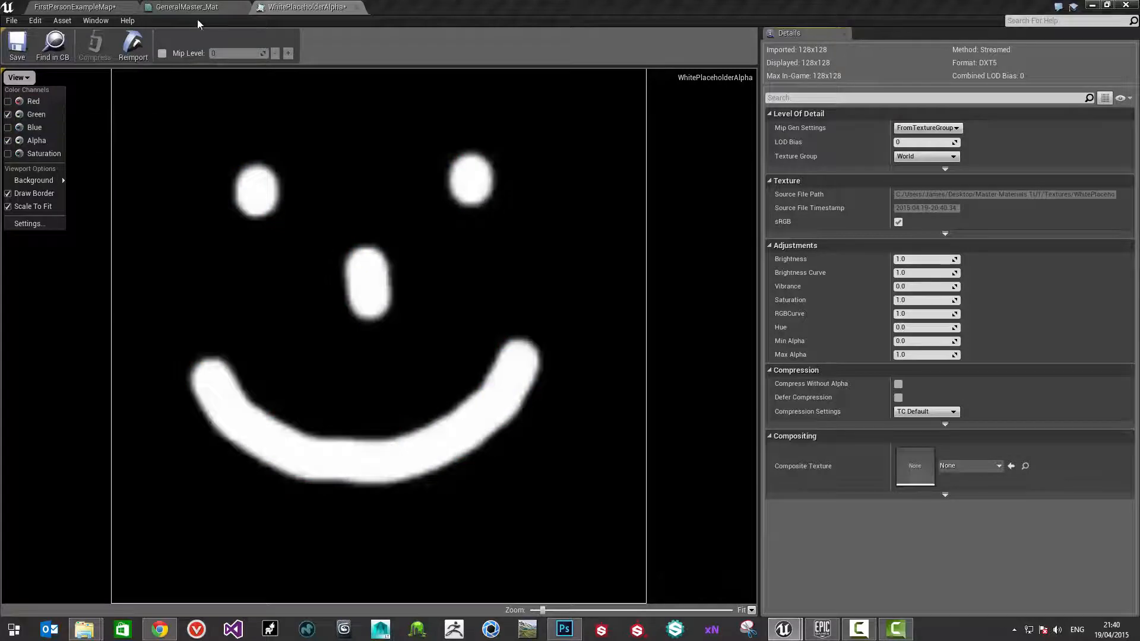
{"action": "left_click", "coordinate": [296, 8]}
{"action": "middle_click", "coordinate": [297, 9]}
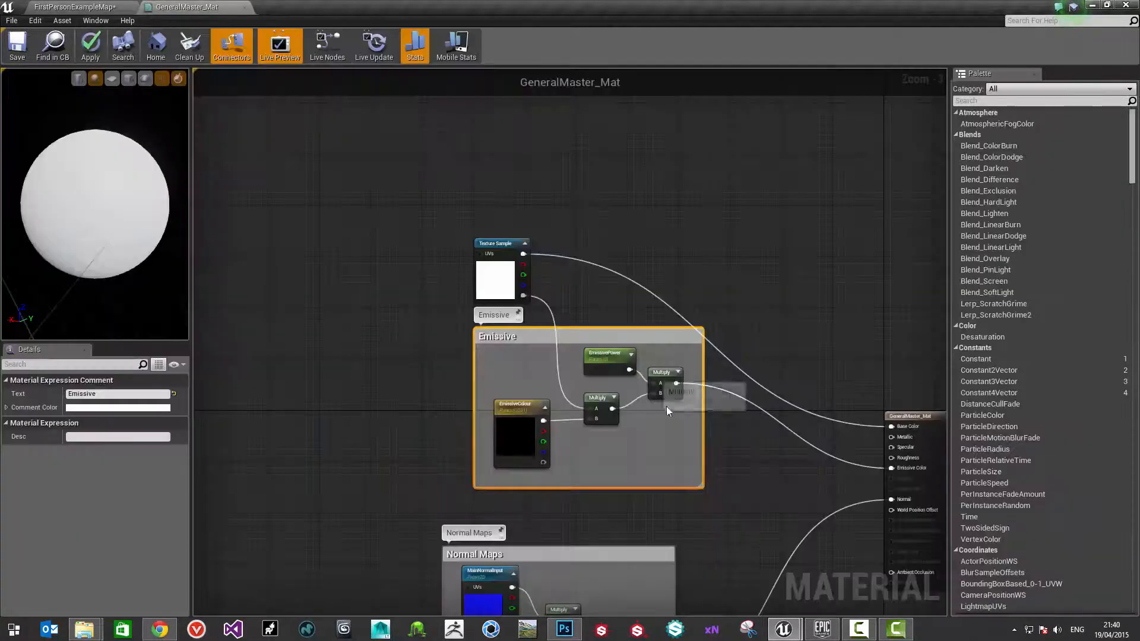
Move the Texture Sample and Emissive group up and away from the Normal Maps group, and save the GeneralMaster_Mat material
{"action": "right_click_drag", "start_coordinate": [717, 553], "coordinate": [627, 460]}
{"action": "scroll", "coordinate": [537, 333], "scroll_direction": "down", "scroll_amount": 1}
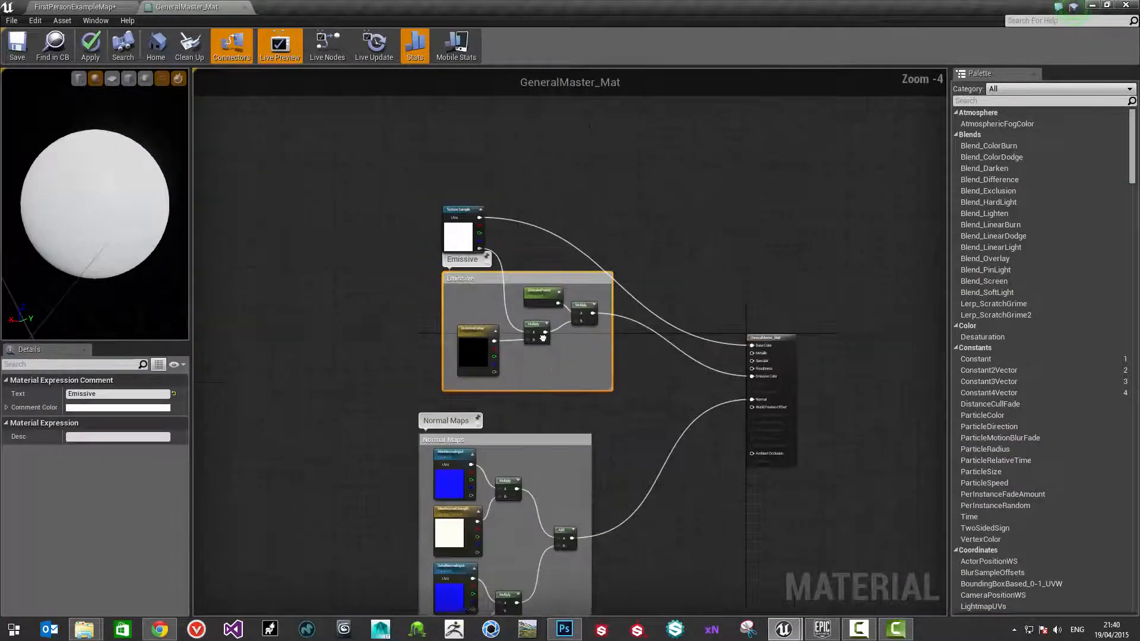
{"action": "right_click_drag", "start_coordinate": [397, 184], "coordinate": [519, 234]}
{"action": "left_click_drag", "start_coordinate": [519, 234], "coordinate": [731, 458]}
{"action": "left_click_drag", "start_coordinate": [705, 337], "coordinate": [646, 266]}
{"action": "left_click", "coordinate": [686, 288]}
{"action": "right_click_drag", "start_coordinate": [781, 358], "coordinate": [781, 308]}
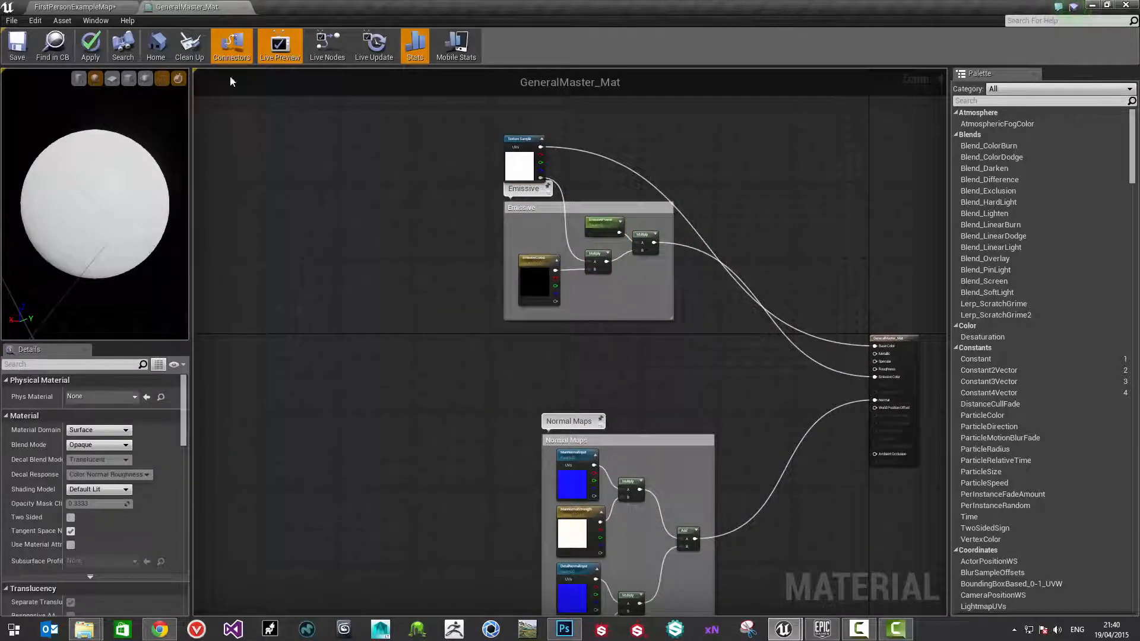
{"action": "key", "text": "ctrl+s"}
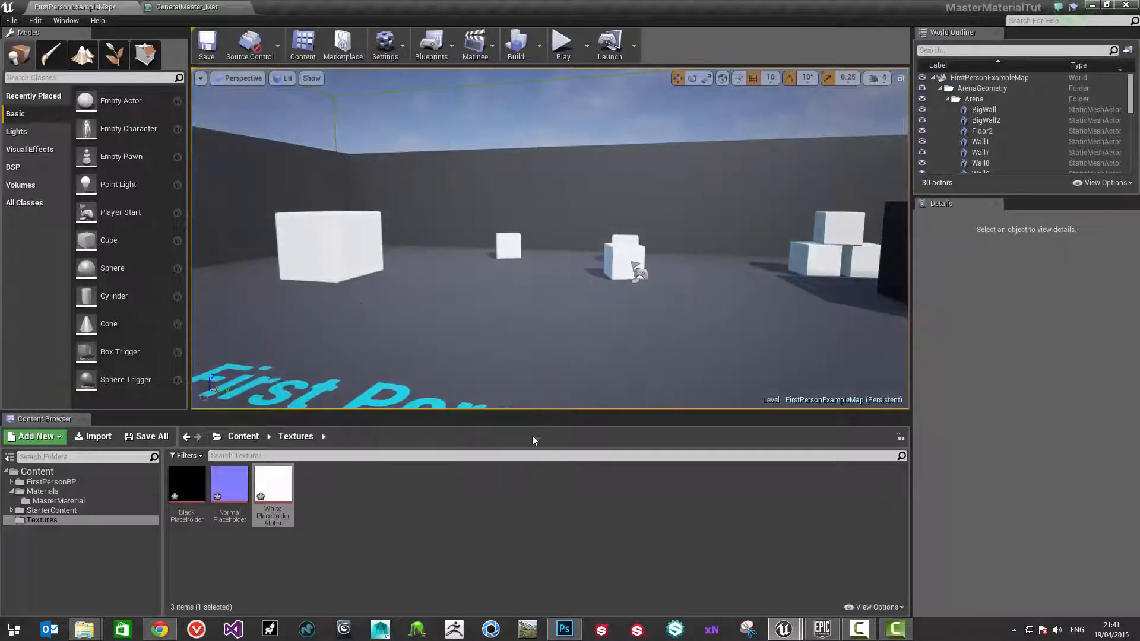
Open the Test_MatInst material instance from the MasterMaterial folder and view its parameter groups
{"action": "left_click", "coordinate": [298, 531]}
{"action": "left_click", "coordinate": [59, 510]}
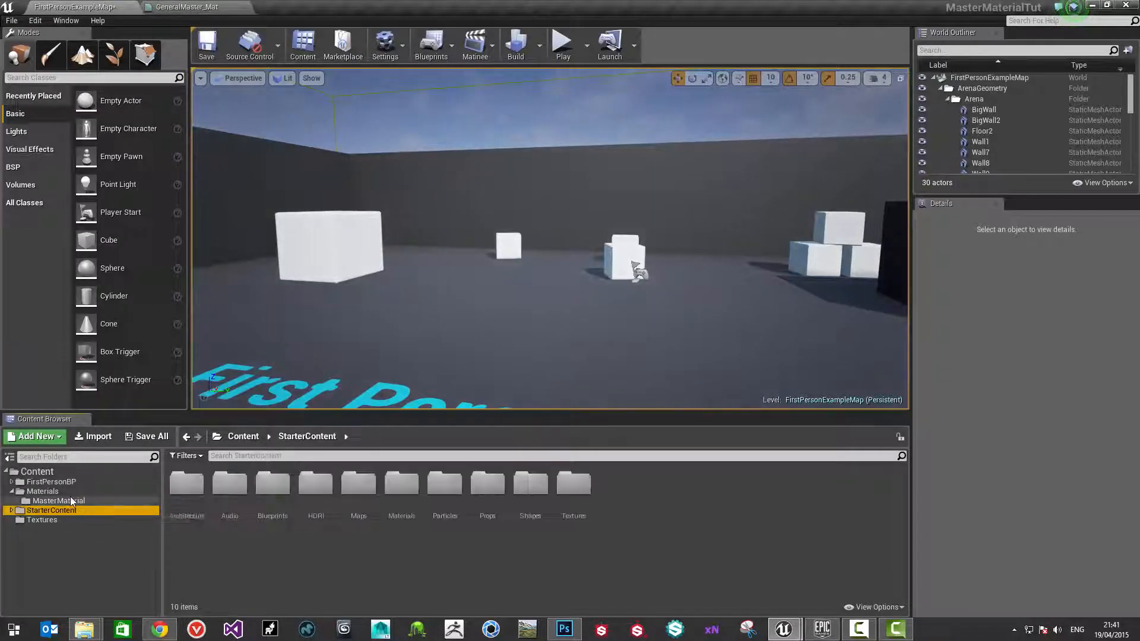
{"action": "left_click", "coordinate": [65, 501]}
{"action": "left_click", "coordinate": [47, 491]}
{"action": "left_click", "coordinate": [100, 502]}
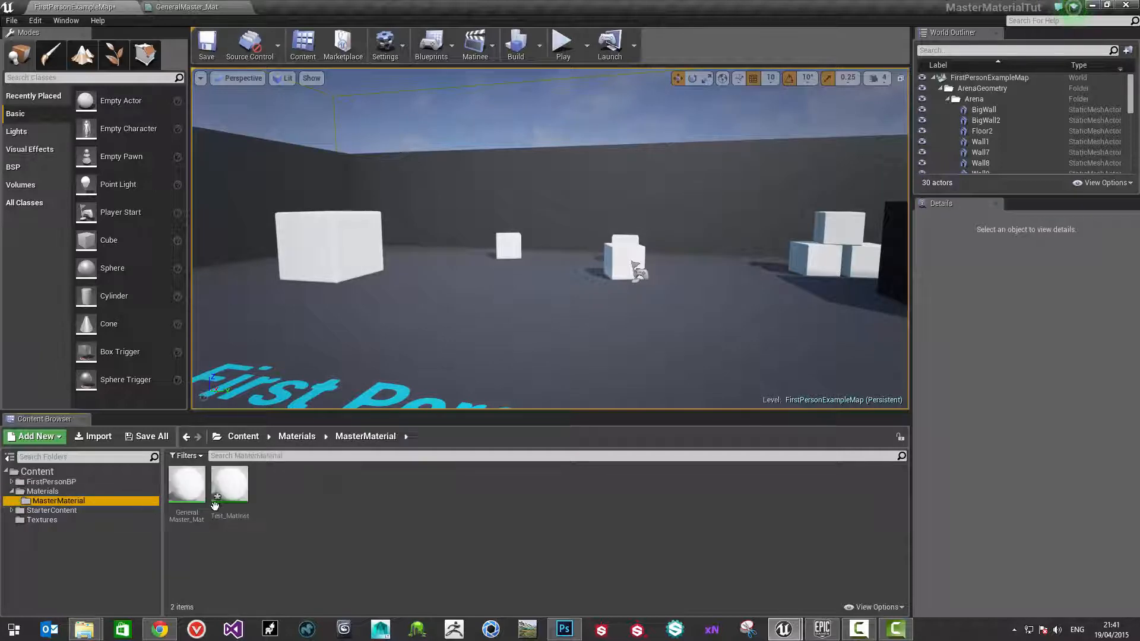
{"action": "double_click", "coordinate": [229, 486]}
{"action": "mouse_move", "coordinate": [583, 322]}
{"action": "left_mouse_down"}
{"action": "mouse_move", "coordinate": [630, 312]}
{"action": "mouse_move", "coordinate": [671, 327]}
{"action": "left_mouse_up"}
{"action": "scroll", "coordinate": [636, 320], "scroll_direction": "down", "scroll_amount": 5}
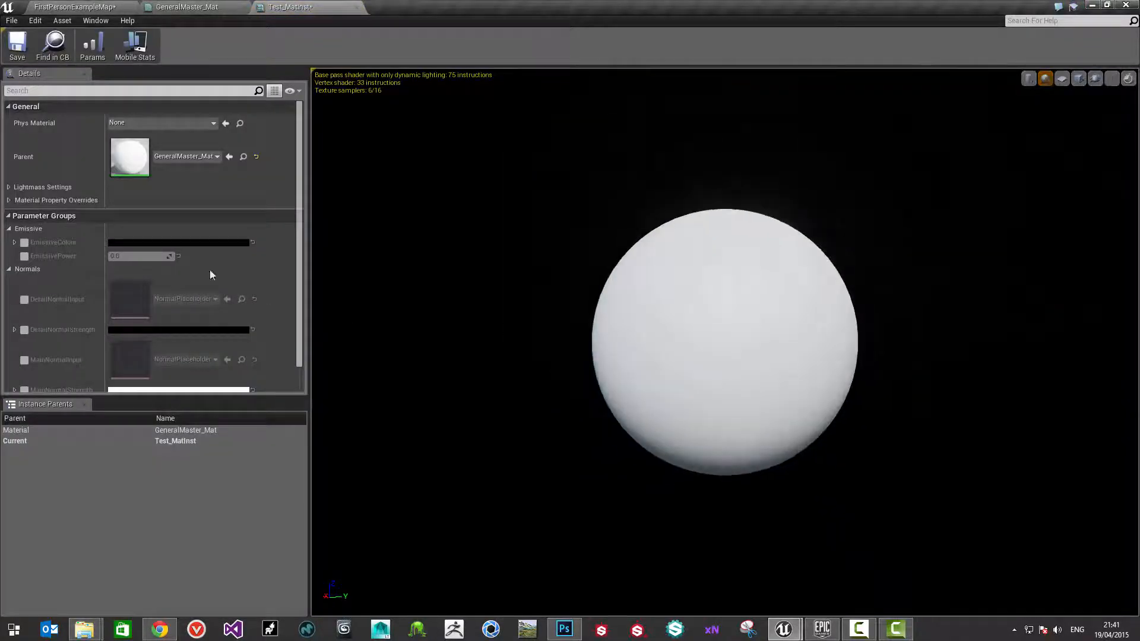
Enable the EmissiveColour override on the instance and set it to the bright pink FF0061FF
{"action": "left_click", "coordinate": [25, 242]}
{"action": "left_click", "coordinate": [179, 243]}
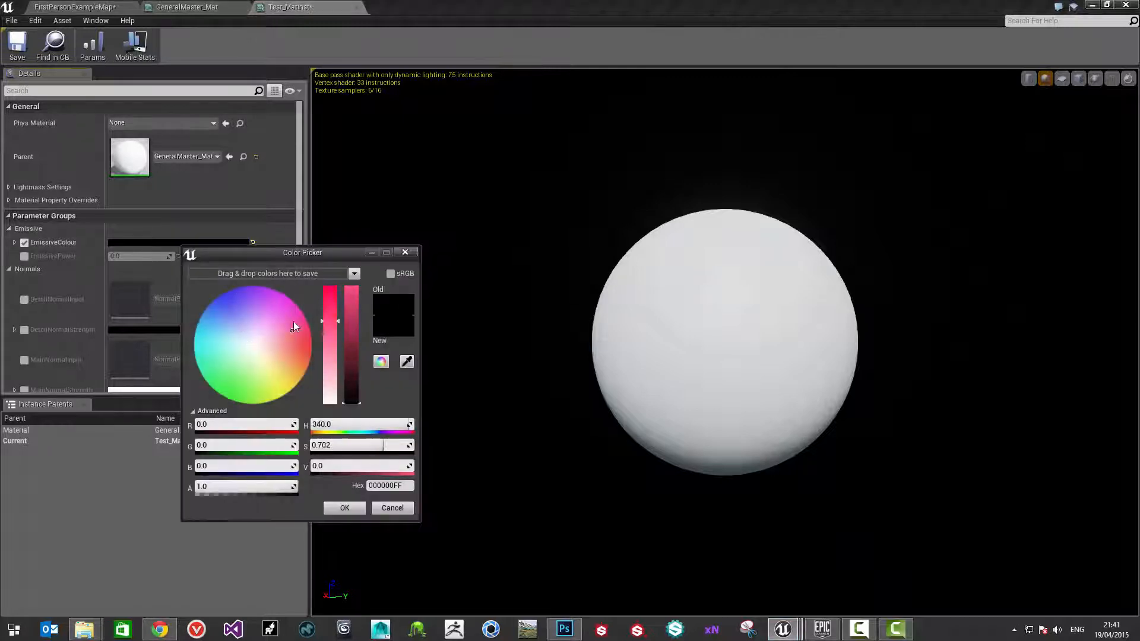
{"action": "left_click_drag", "start_coordinate": [293, 326], "coordinate": [307, 322]}
{"action": "left_click_drag", "start_coordinate": [351, 402], "coordinate": [356, 285]}
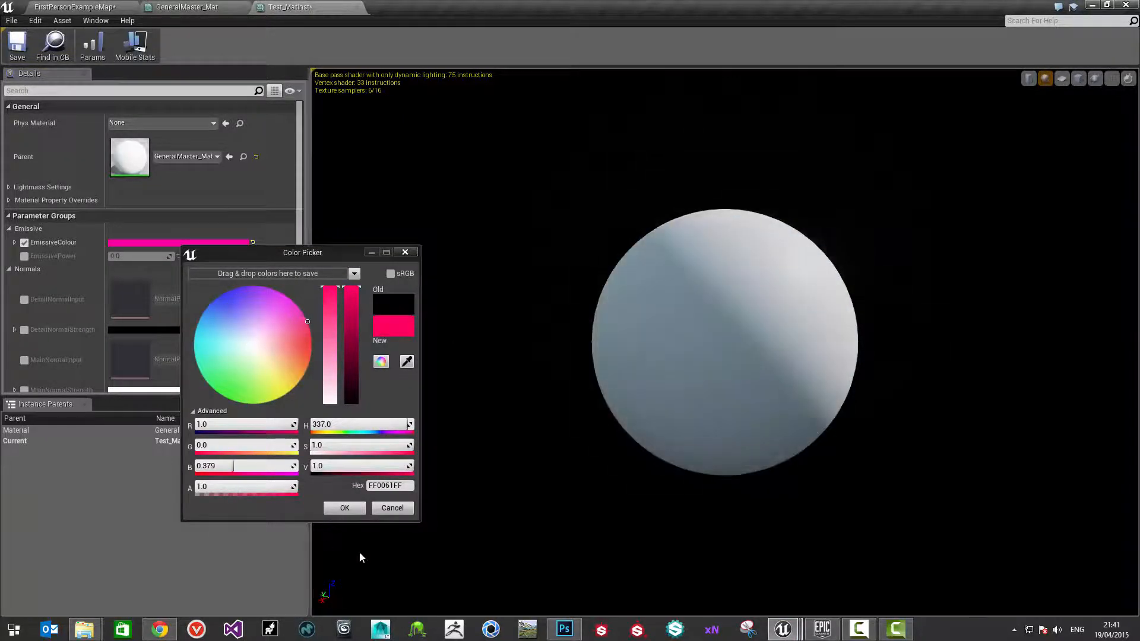
{"action": "left_click", "coordinate": [345, 507]}
Enable the EmissivePower override, raise it to about 2.16, and view the glow on the preview sphere
{"action": "left_click", "coordinate": [24, 257]}
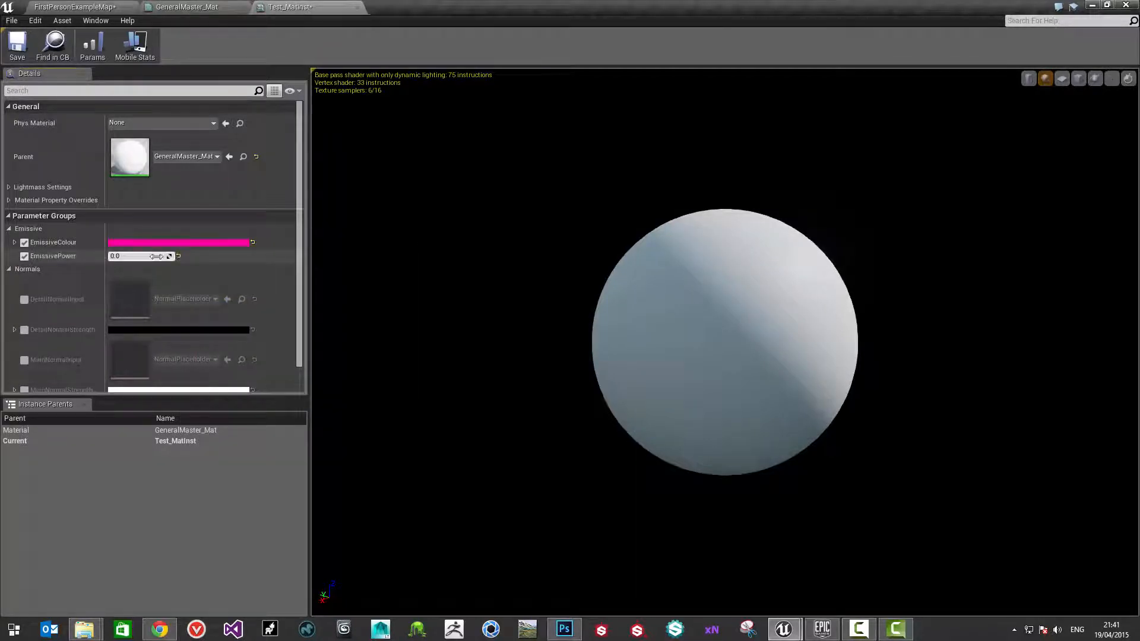
{"action": "left_click_drag", "start_coordinate": [137, 256], "coordinate": [155, 256]}
{"action": "mouse_move", "coordinate": [603, 342]}
{"action": "left_mouse_down"}
{"action": "mouse_move", "coordinate": [535, 344]}
{"action": "mouse_move", "coordinate": [623, 333]}
{"action": "mouse_move", "coordinate": [606, 341]}
{"action": "left_mouse_up"}
{"action": "right_click_drag", "start_coordinate": [605, 342], "coordinate": [606, 380]}
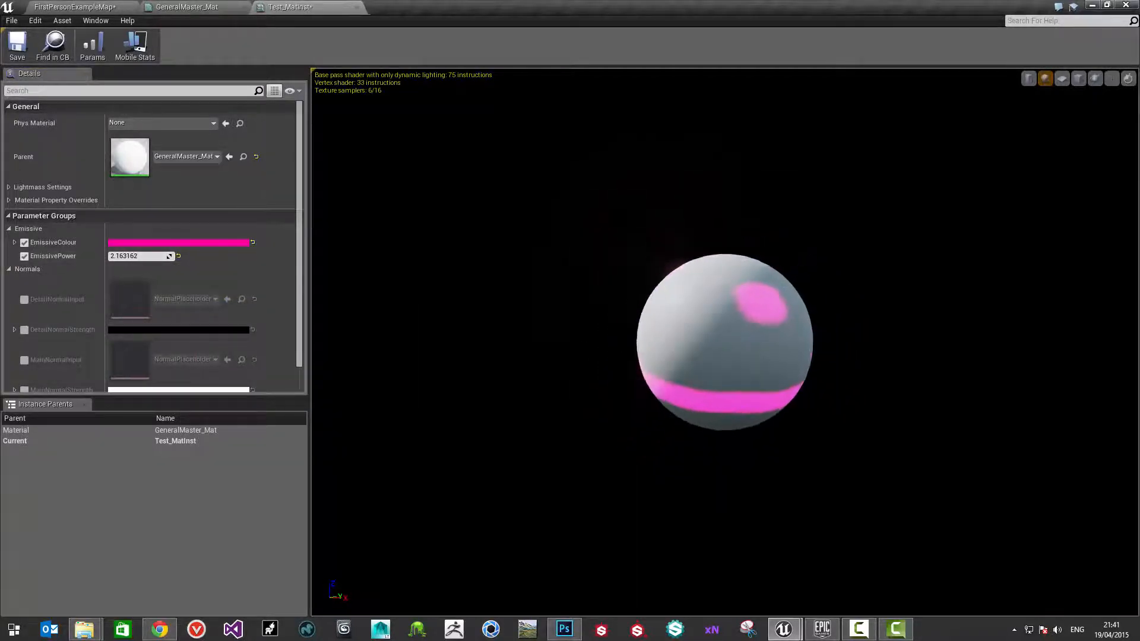
Preview the instance on a cube, rotate it to show the smiley-face mask, and raise EmissivePower to about 10
{"action": "left_click", "coordinate": [1079, 79]}
{"action": "left_click_drag", "start_coordinate": [443, 375], "coordinate": [502, 378]}
{"action": "right_click_drag", "start_coordinate": [443, 375], "coordinate": [443, 339]}
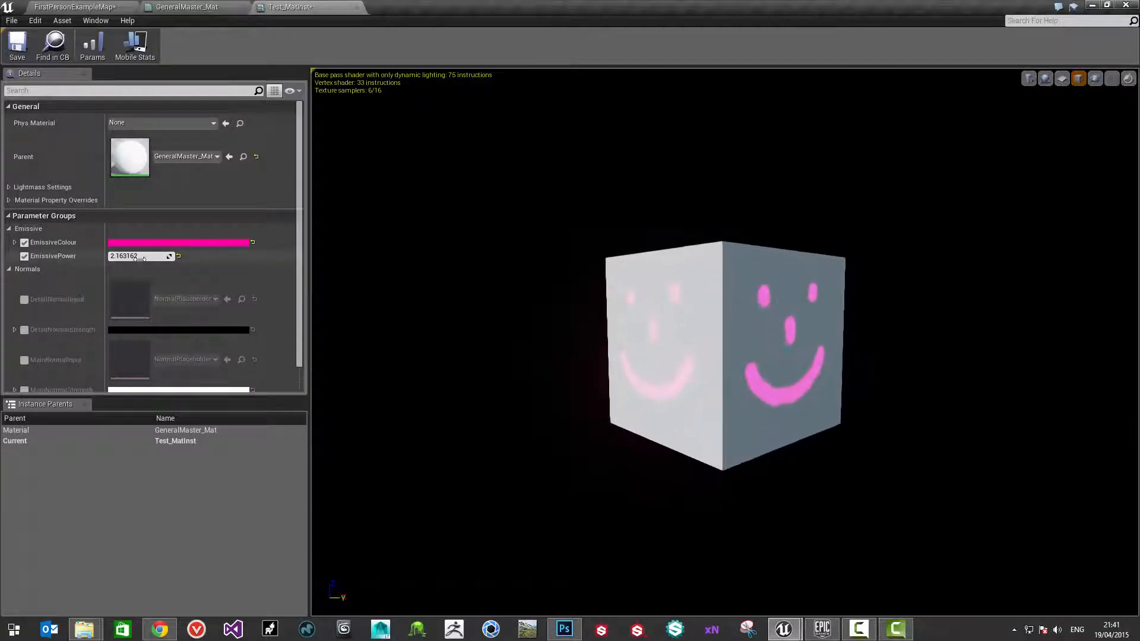
{"action": "mouse_move", "coordinate": [136, 256]}
{"action": "left_mouse_down"}
{"action": "mouse_move", "coordinate": [186, 256]}
{"action": "mouse_move", "coordinate": [157, 256]}
{"action": "left_mouse_up"}
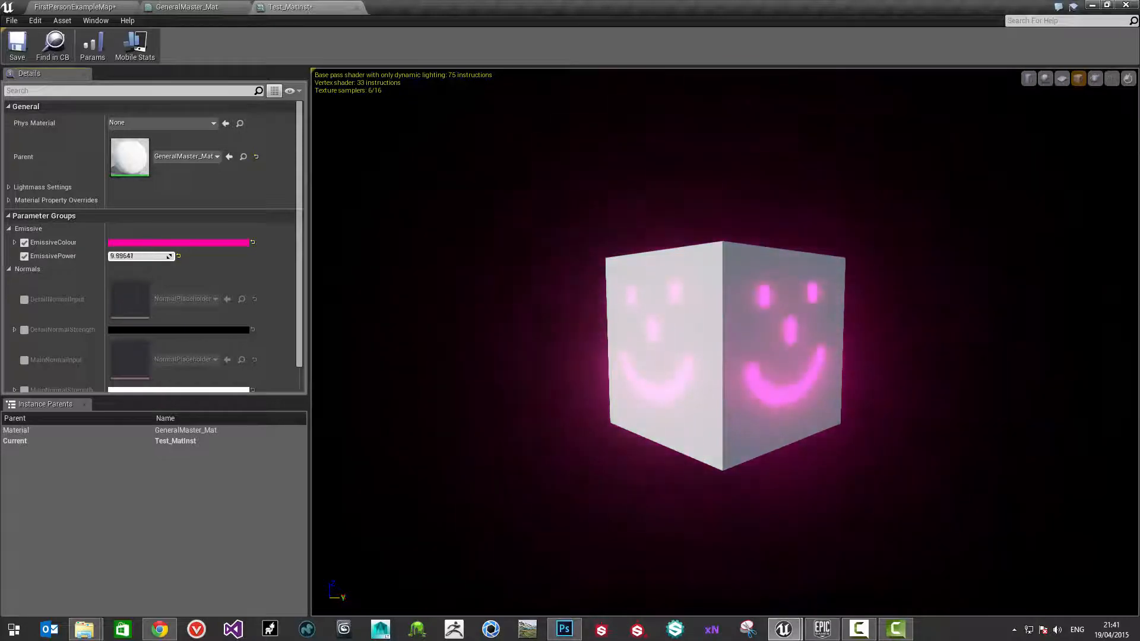
Check the EmissiveColour in the colour picker and lower EmissivePower to about 8.55
{"action": "left_click", "coordinate": [126, 242]}
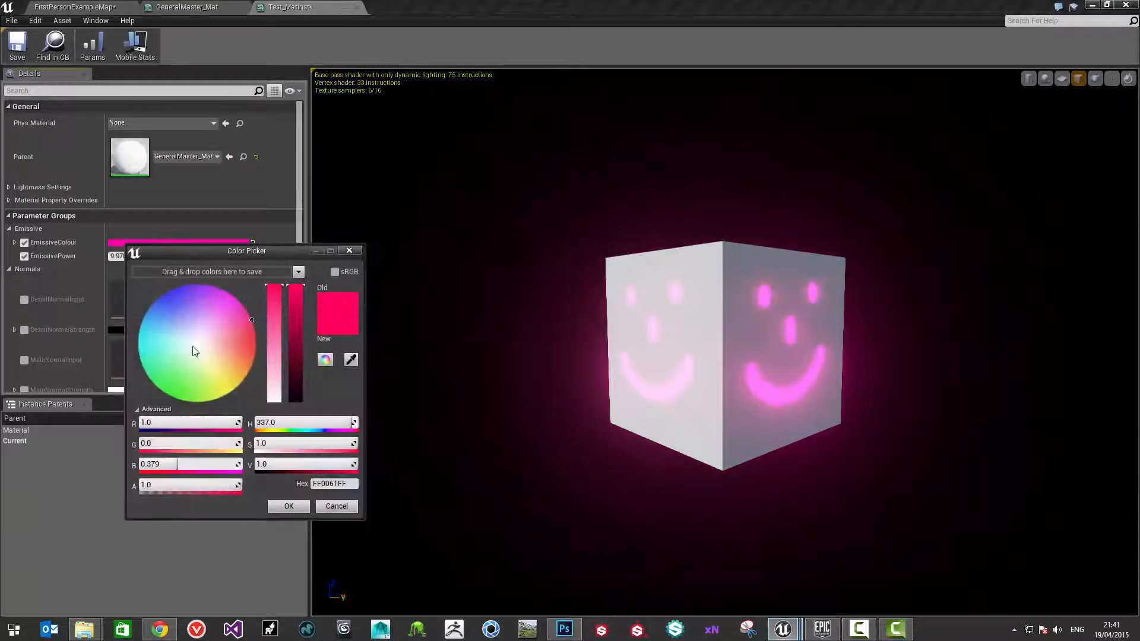
{"action": "mouse_move", "coordinate": [193, 349]}
{"action": "left_mouse_down"}
{"action": "mouse_move", "coordinate": [158, 369]}
{"action": "mouse_move", "coordinate": [129, 355]}
{"action": "mouse_move", "coordinate": [142, 268]}
{"action": "mouse_move", "coordinate": [190, 356]}
{"action": "mouse_move", "coordinate": [172, 386]}
{"action": "mouse_move", "coordinate": [159, 346]}
{"action": "mouse_move", "coordinate": [187, 287]}
{"action": "mouse_move", "coordinate": [199, 332]}
{"action": "mouse_move", "coordinate": [198, 313]}
{"action": "mouse_move", "coordinate": [216, 331]}
{"action": "mouse_move", "coordinate": [185, 358]}
{"action": "left_mouse_up"}
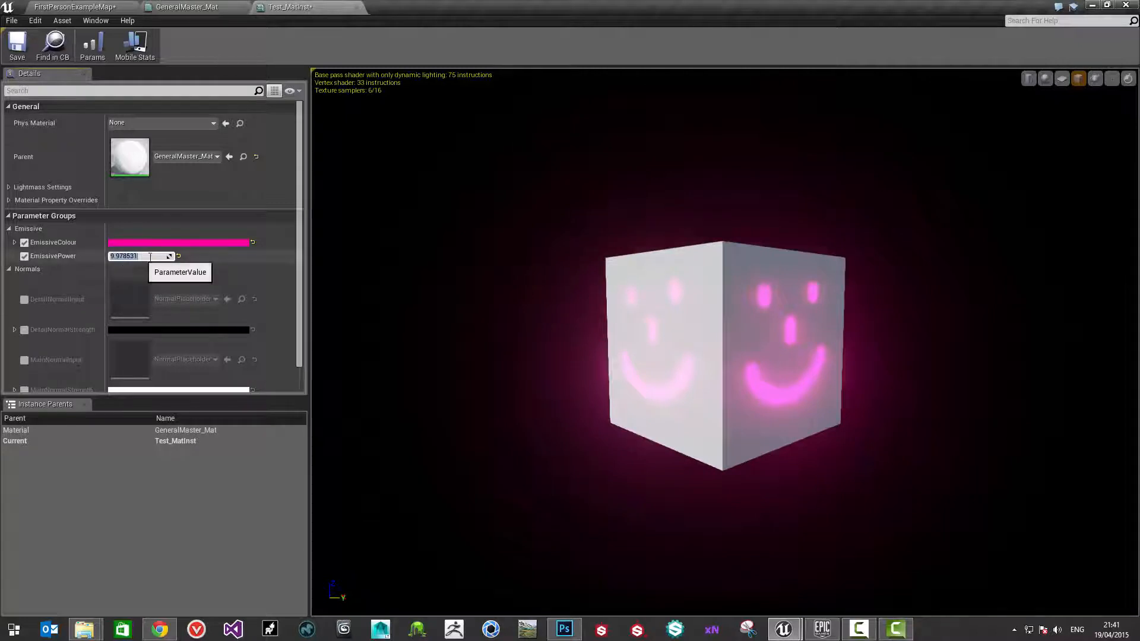
{"action": "mouse_move", "coordinate": [168, 256]}
{"action": "left_mouse_down"}
{"action": "mouse_move", "coordinate": [181, 256]}
{"action": "mouse_move", "coordinate": [141, 256]}
{"action": "mouse_move", "coordinate": [159, 256]}
{"action": "left_mouse_up"}
Disable the EmissiveColour and EmissivePower overrides on the instance and collapse the Emissive and Normals parameter groups
{"action": "left_click", "coordinate": [24, 242]}
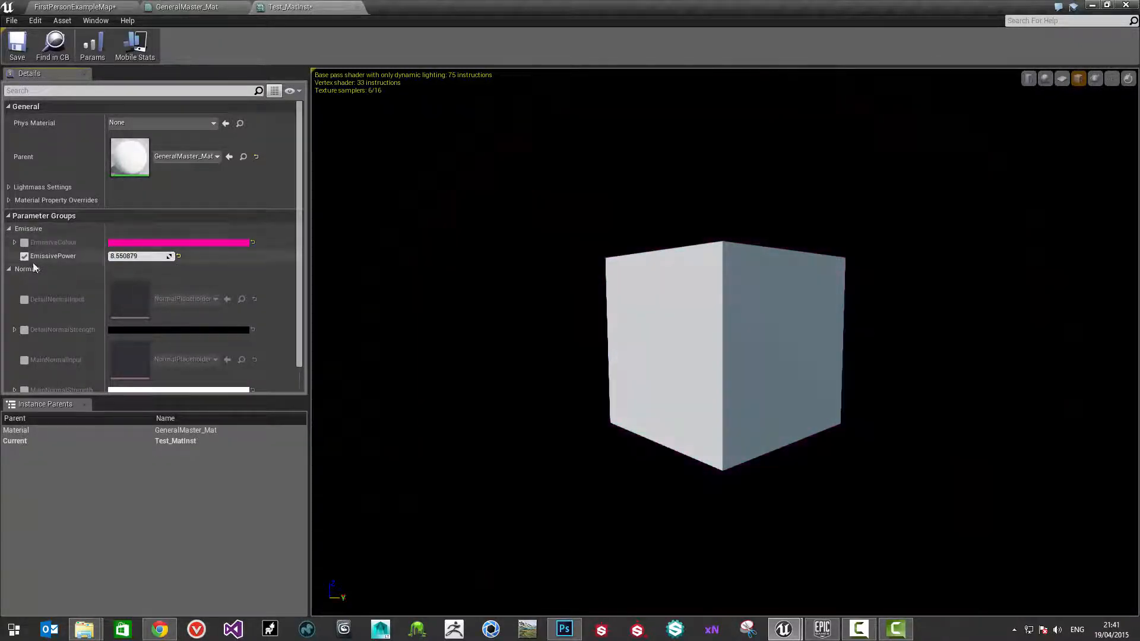
{"action": "left_click", "coordinate": [24, 256]}
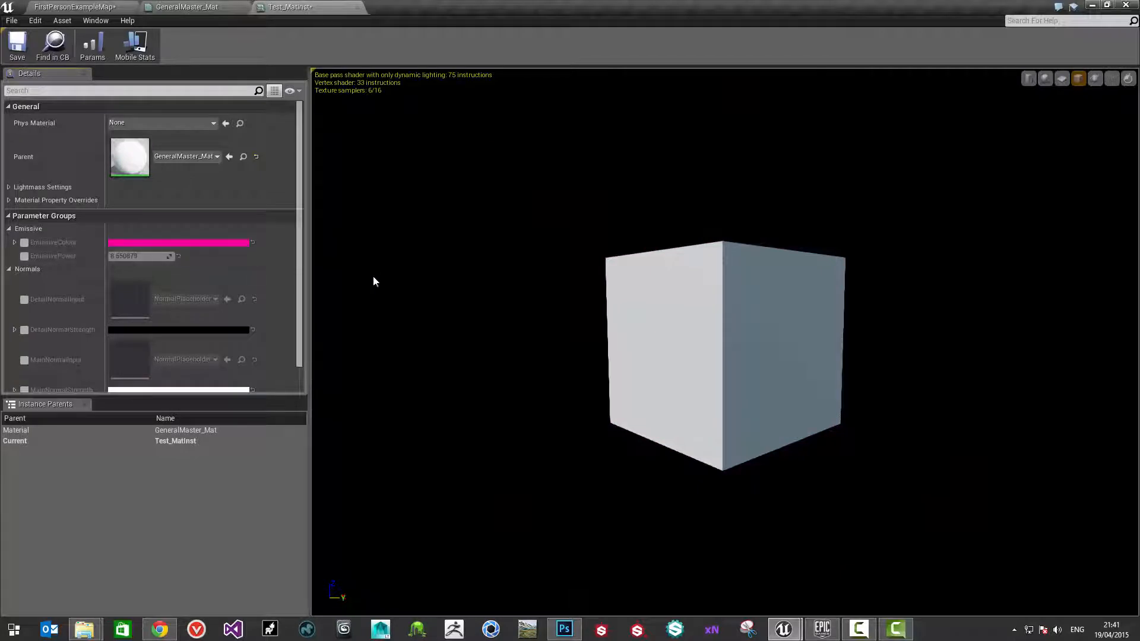
{"action": "left_click", "coordinate": [10, 269]}
{"action": "left_click", "coordinate": [9, 228]}
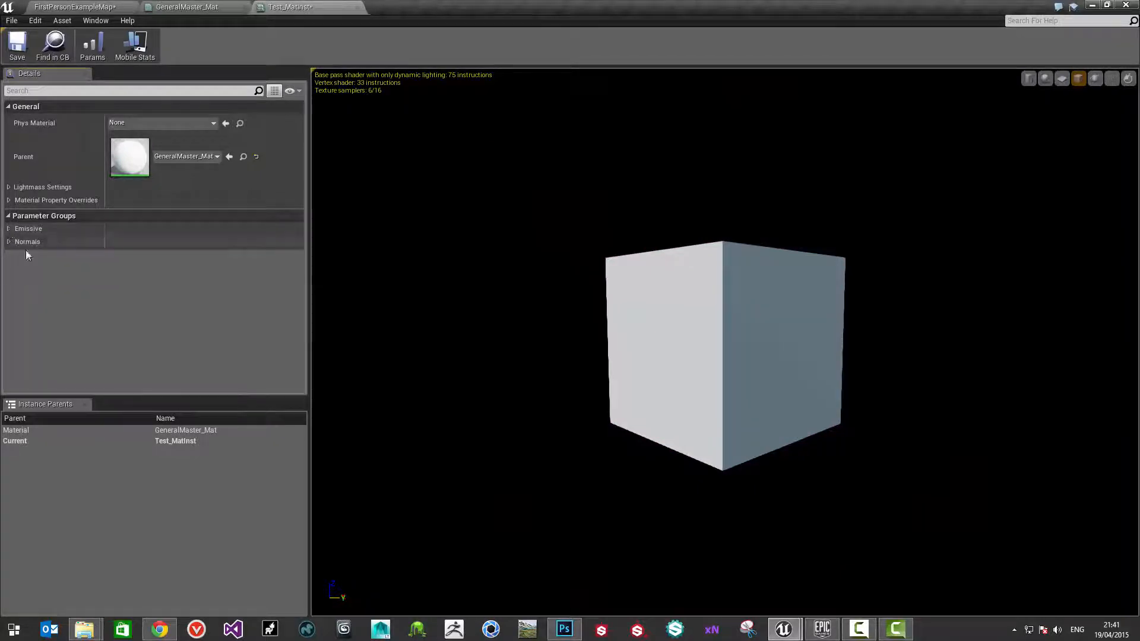
{"action": "mouse_move", "coordinate": [741, 333]}
{"action": "left_mouse_down"}
{"action": "mouse_move", "coordinate": [735, 380]}
{"action": "mouse_move", "coordinate": [729, 333]}
{"action": "left_mouse_up"}
{"action": "left_click", "coordinate": [78, 7]}
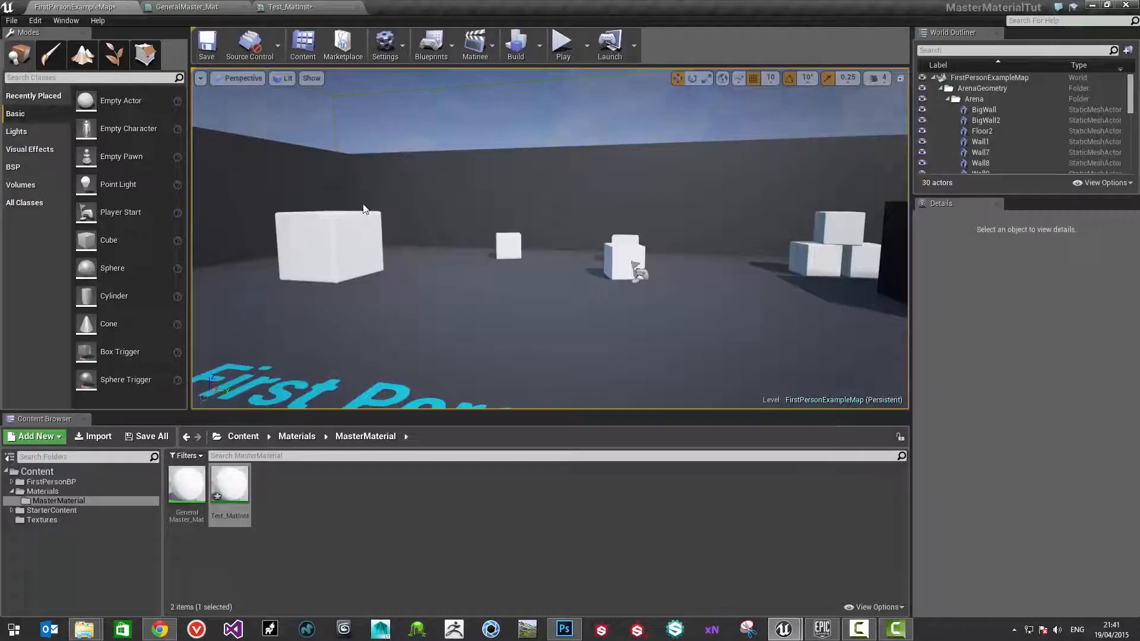
{"action": "right_click", "coordinate": [606, 259]}
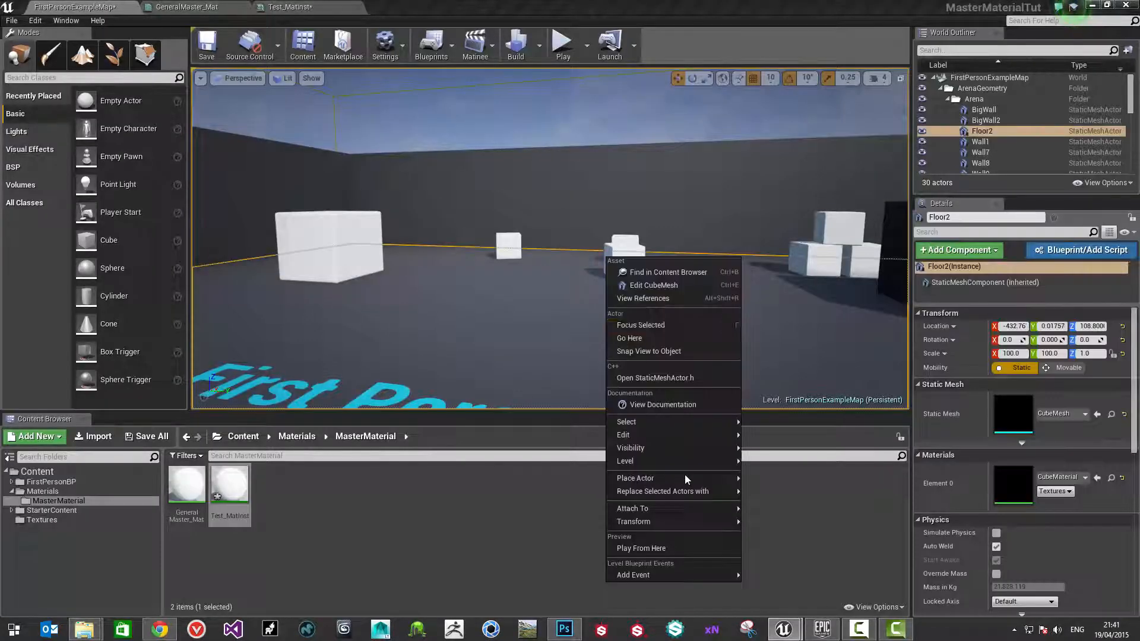
{"action": "left_click", "coordinate": [471, 360]}
Examine the Emissive and Normal Maps groups in the GeneralMaster_Mat graph, and check the WhitePlaceholderAlpha.tga channels in Photoshop
{"action": "left_click_drag", "start_coordinate": [199, 7], "coordinate": [218, 21]}
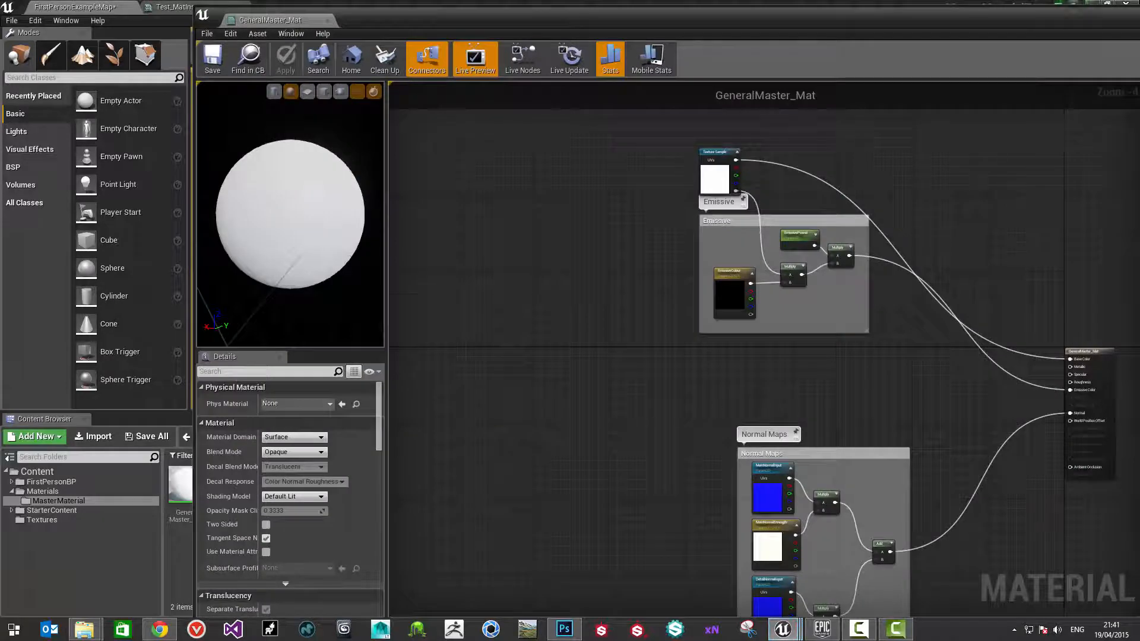
{"action": "right_click_drag", "start_coordinate": [844, 445], "coordinate": [638, 377]}
{"action": "scroll", "coordinate": [683, 394], "scroll_direction": "down", "scroll_amount": 1}
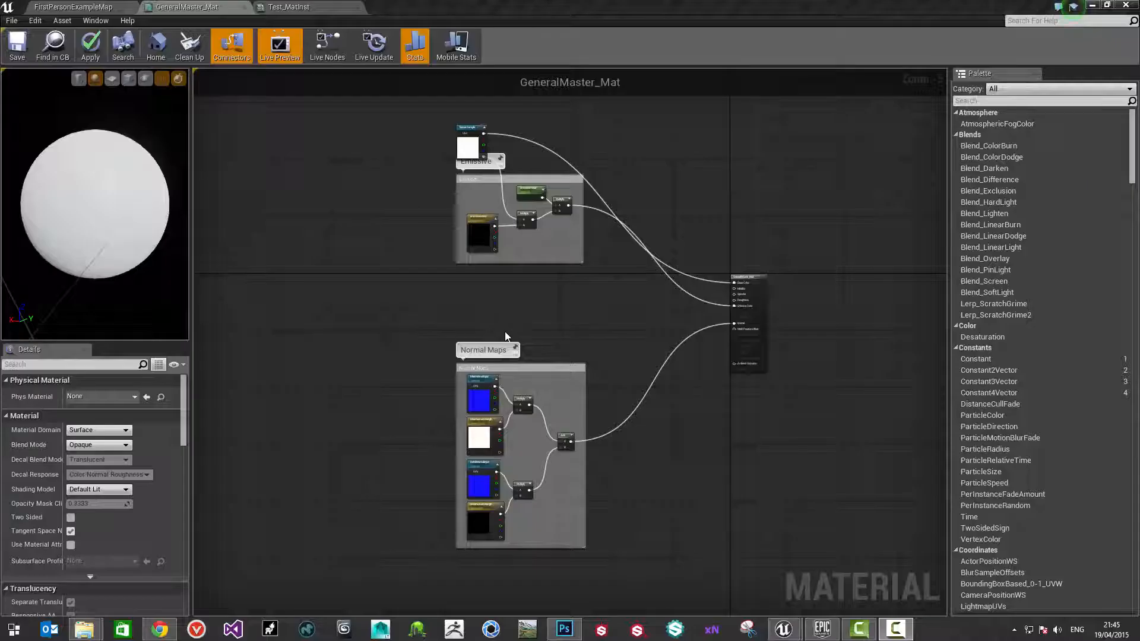
{"action": "right_click_drag", "start_coordinate": [505, 336], "coordinate": [458, 334]}
{"action": "scroll", "coordinate": [458, 334], "scroll_direction": "up", "scroll_amount": 3}
{"action": "scroll", "coordinate": [469, 326], "scroll_direction": "down", "scroll_amount": 2}
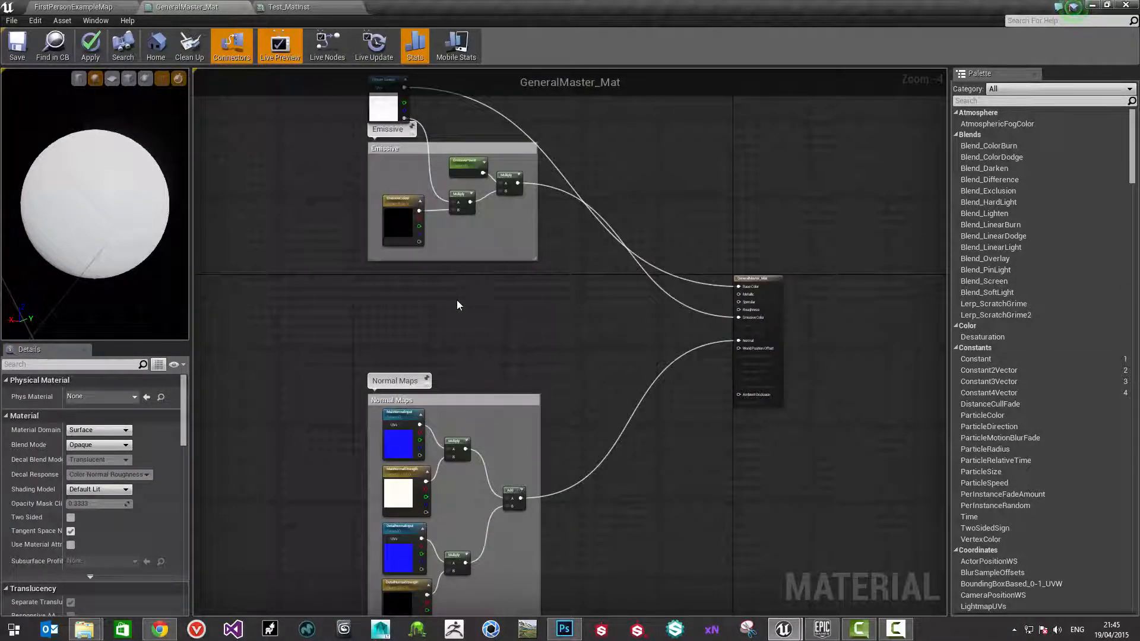
{"action": "mouse_move", "coordinate": [429, 288]}
{"action": "right_mouse_down"}
{"action": "mouse_move", "coordinate": [433, 273]}
{"action": "mouse_move", "coordinate": [440, 279]}
{"action": "right_mouse_up"}
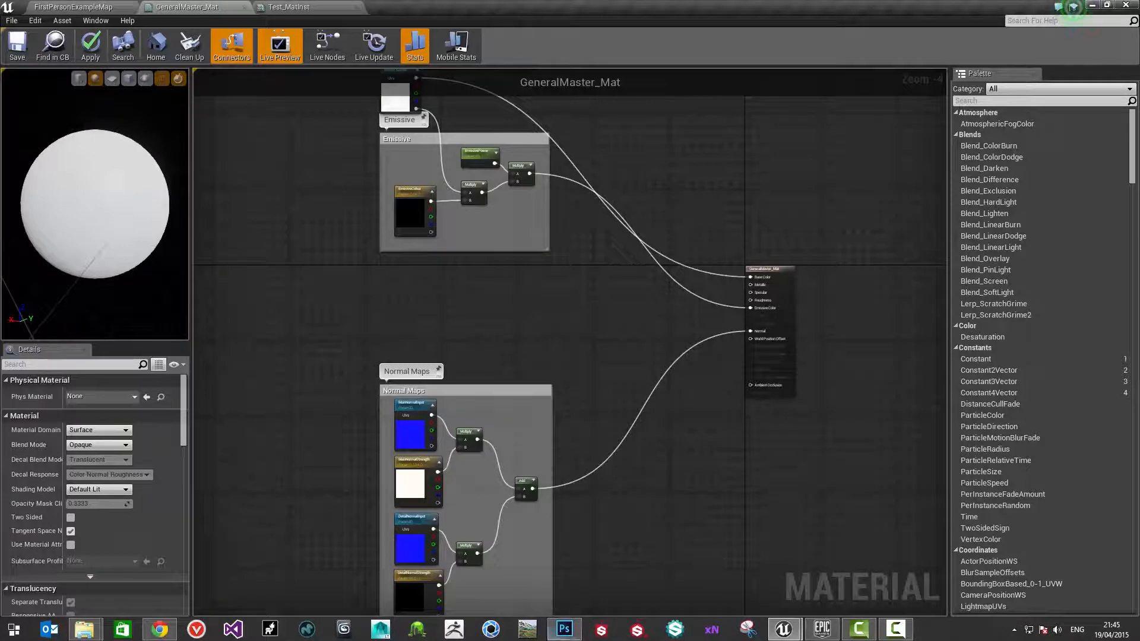
{"action": "left_click", "coordinate": [564, 629]}
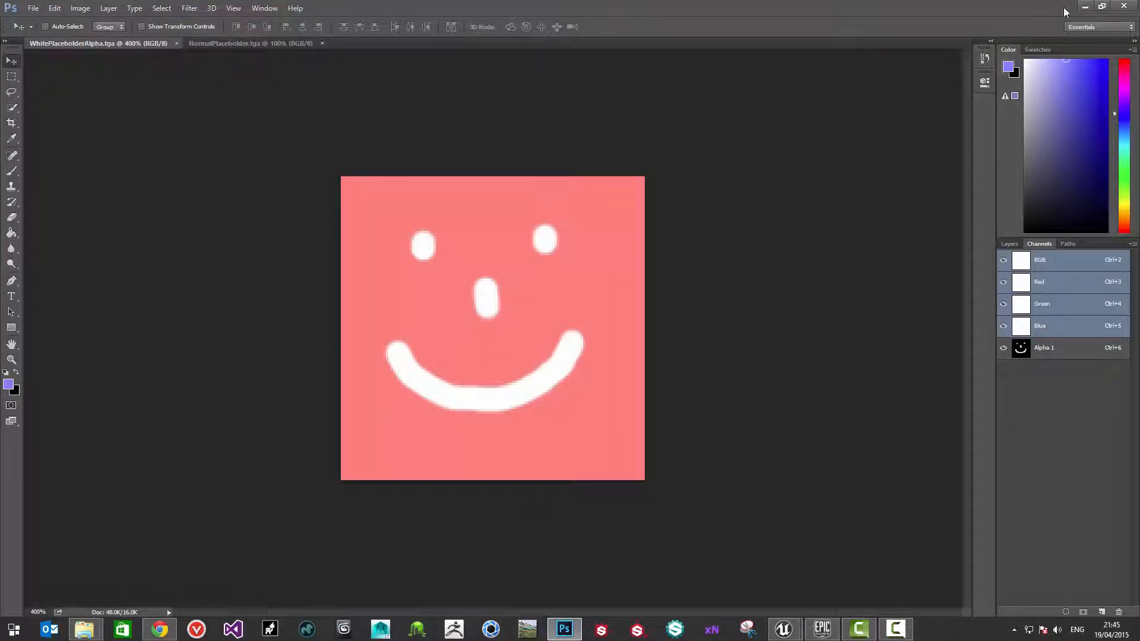
{"action": "left_click", "coordinate": [1086, 8]}
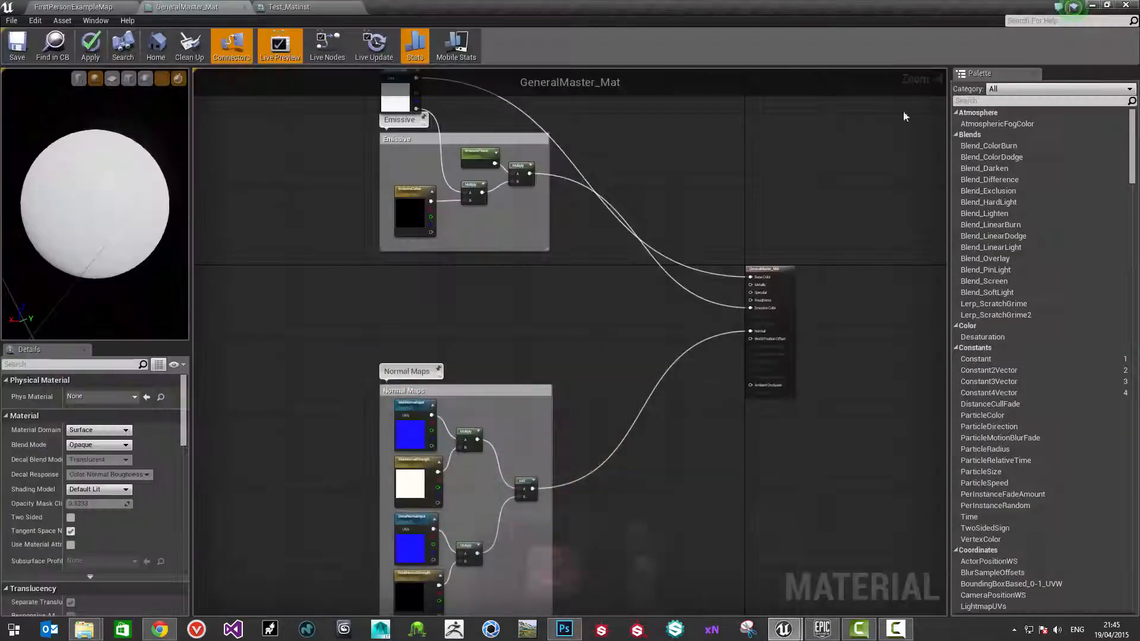
{"action": "scroll", "coordinate": [579, 265], "scroll_direction": "up", "scroll_amount": 1}
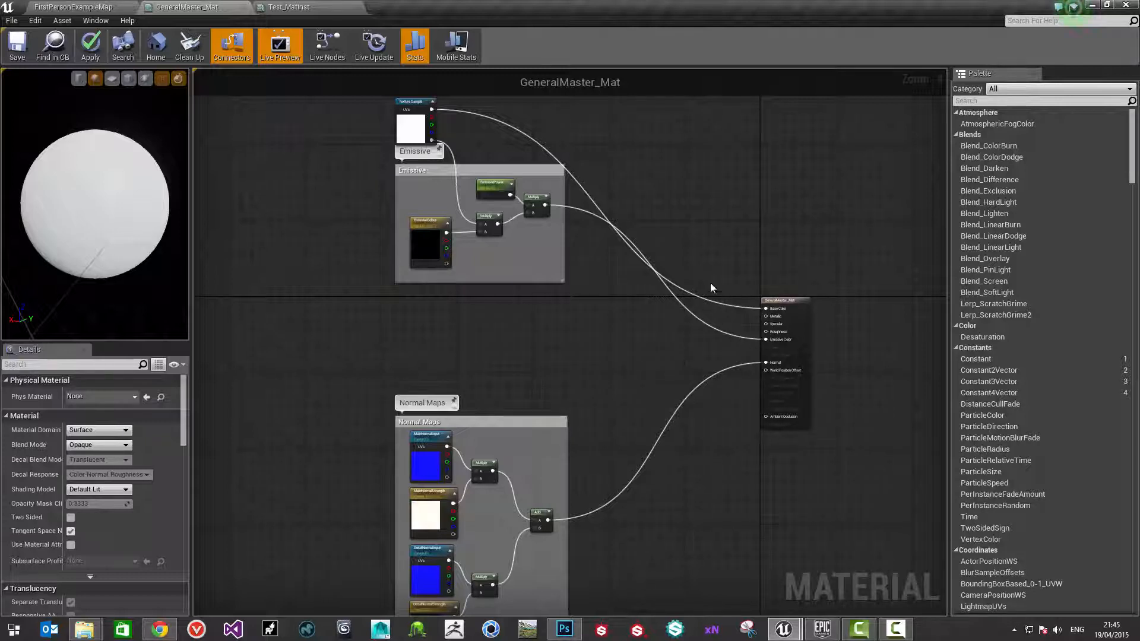
{"action": "right_click_drag", "start_coordinate": [627, 324], "coordinate": [580, 288]}
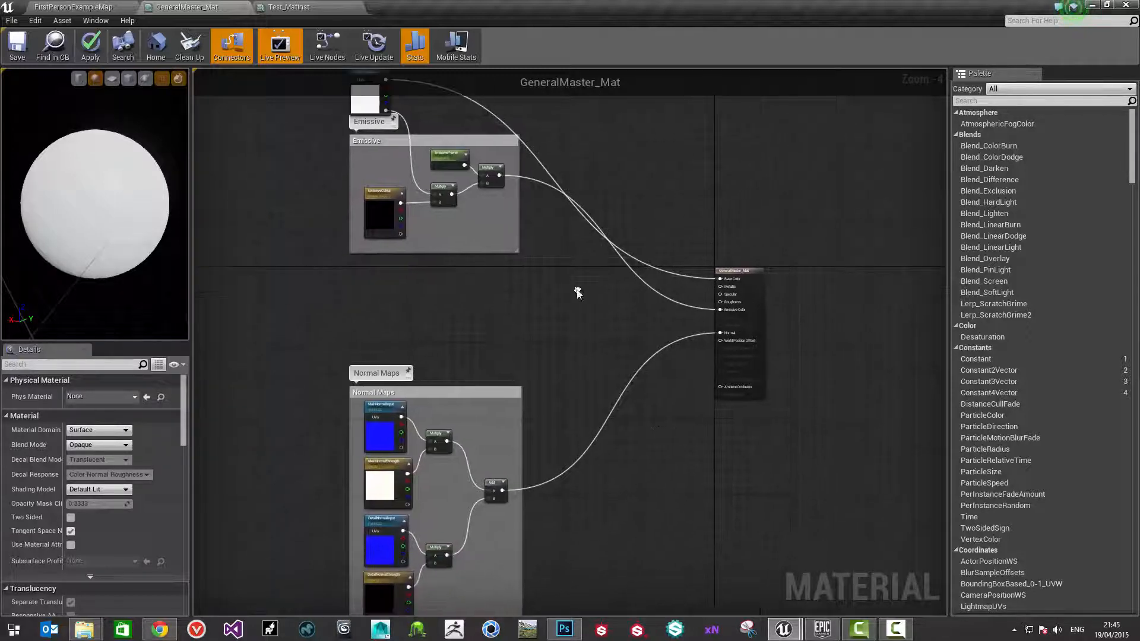
{"action": "right_click_drag", "start_coordinate": [503, 278], "coordinate": [539, 307]}
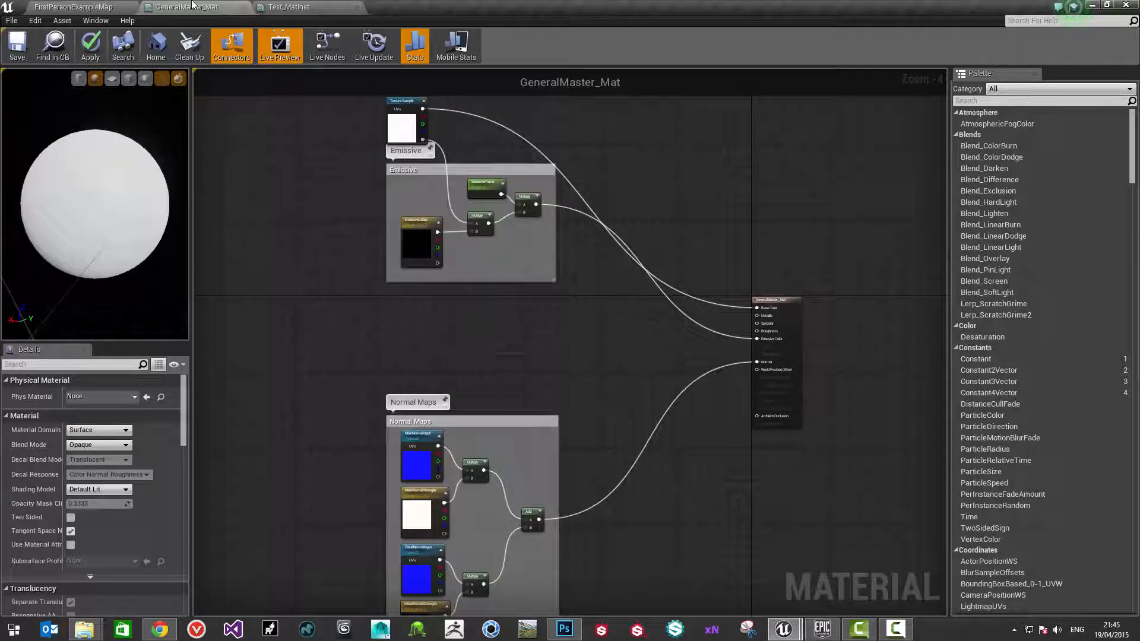
Switch to Photoshop and create a new 256 x 256 pixel RGB document with a white background
{"action": "left_click", "coordinate": [1093, 5]}
{"action": "left_click", "coordinate": [564, 629]}
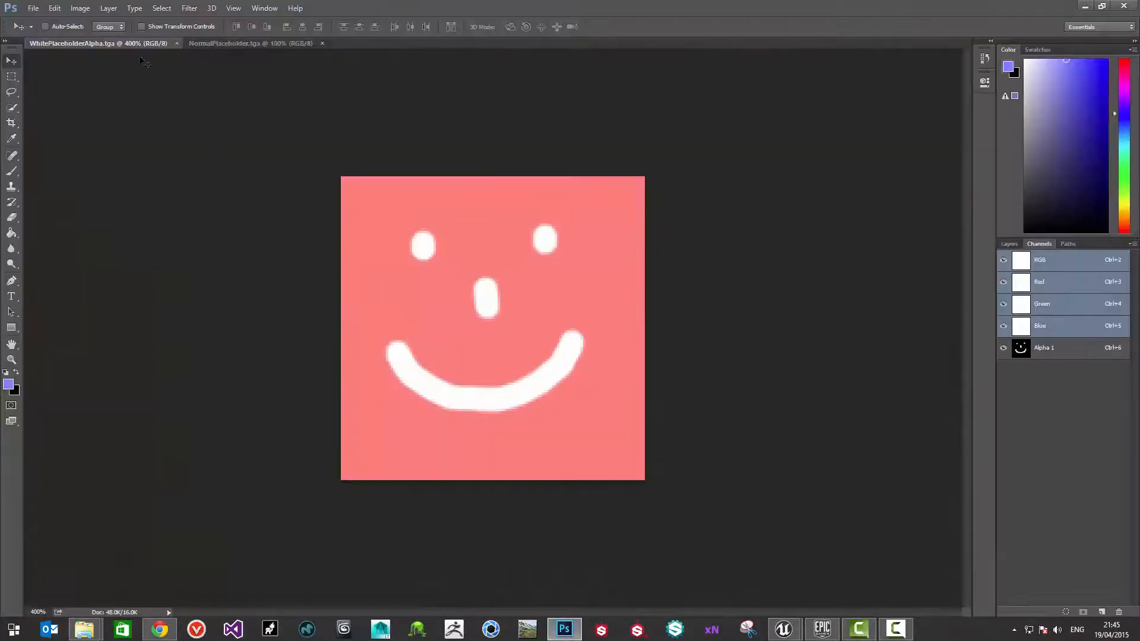
{"action": "left_click", "coordinate": [34, 8]}
{"action": "left_click", "coordinate": [45, 22]}
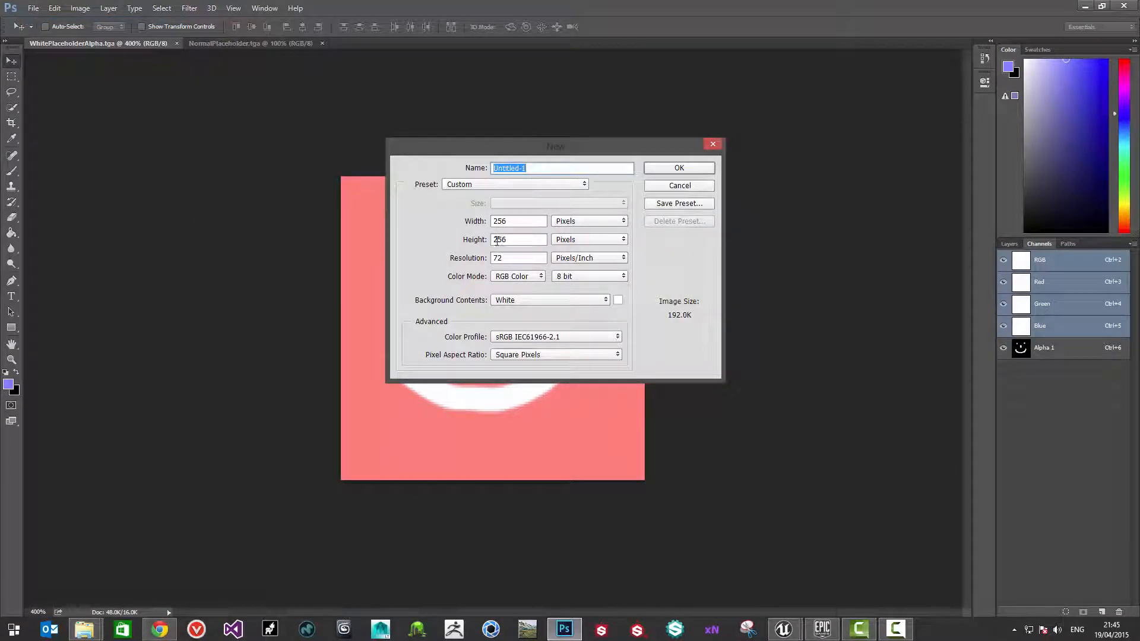
{"action": "left_click", "coordinate": [692, 171]}
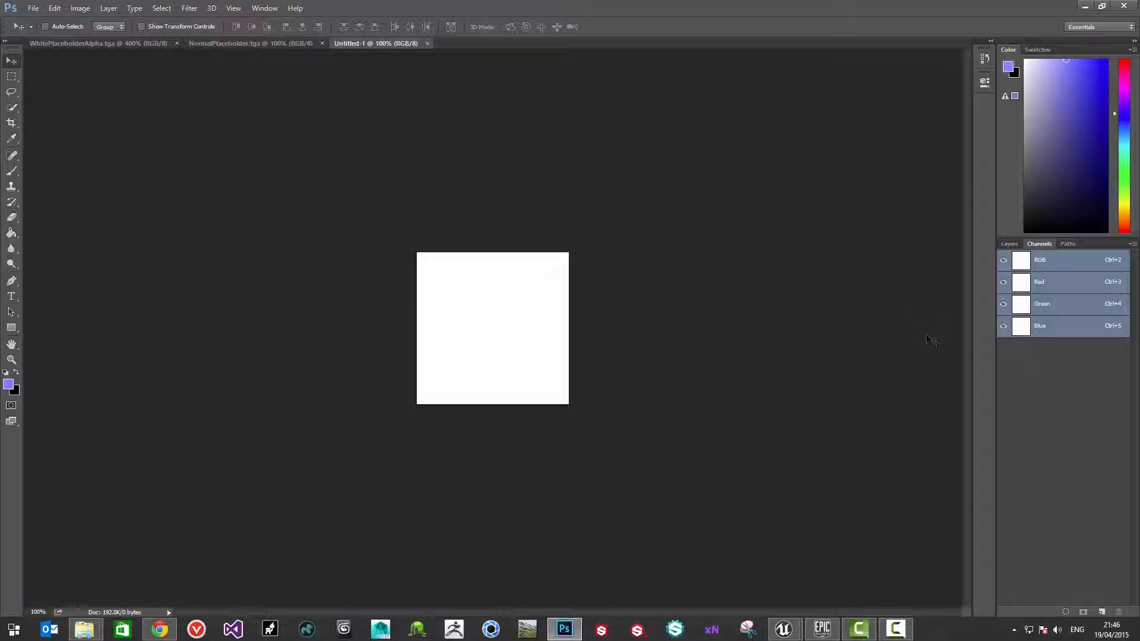
View the Red, Green and Blue channels of the new document one at a time
{"action": "left_click", "coordinate": [1075, 286]}
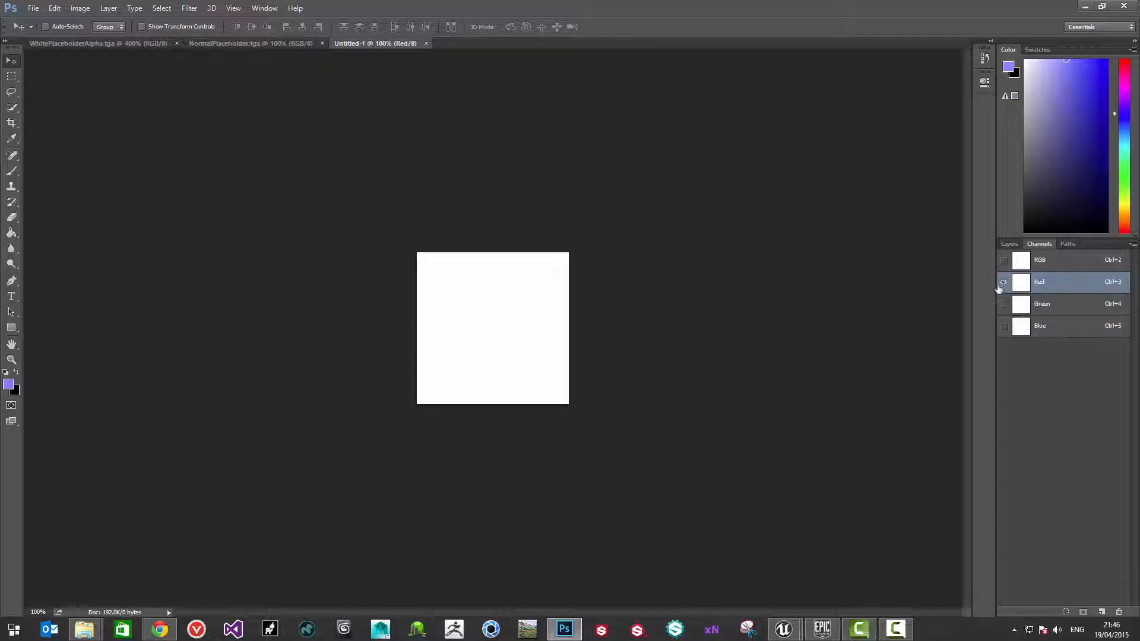
{"action": "left_click", "coordinate": [1046, 312]}
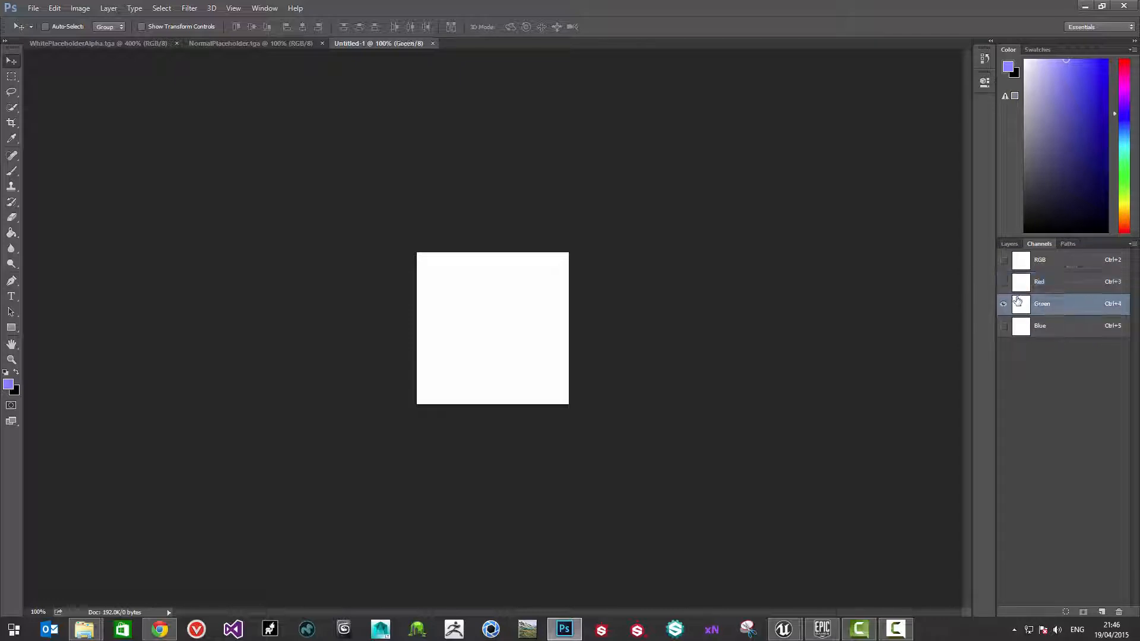
{"action": "left_click", "coordinate": [1058, 331]}
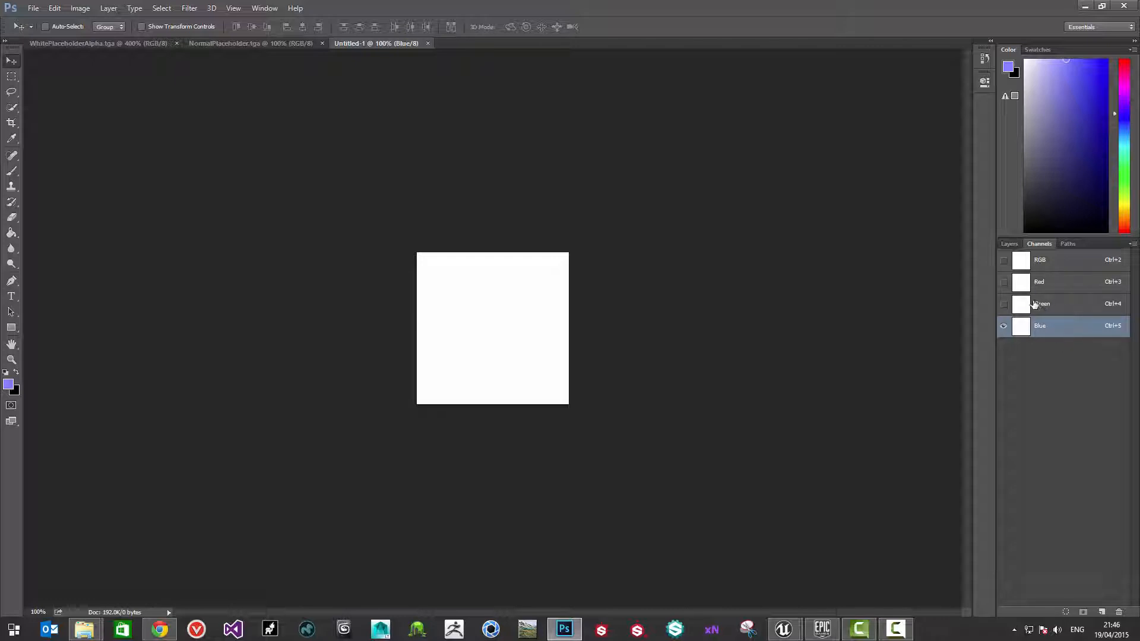
Add a black 150 pt letter R to the Red channel only and centre it on the canvas
{"action": "left_click", "coordinate": [1054, 285]}
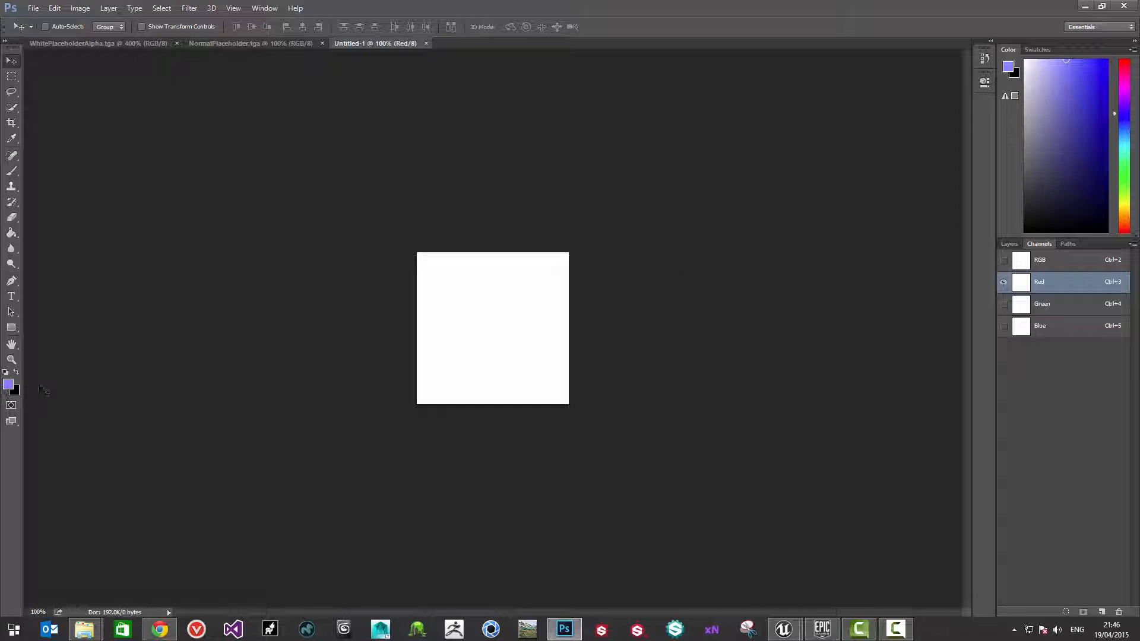
{"action": "key", "text": "x"}
{"action": "key", "text": "t"}
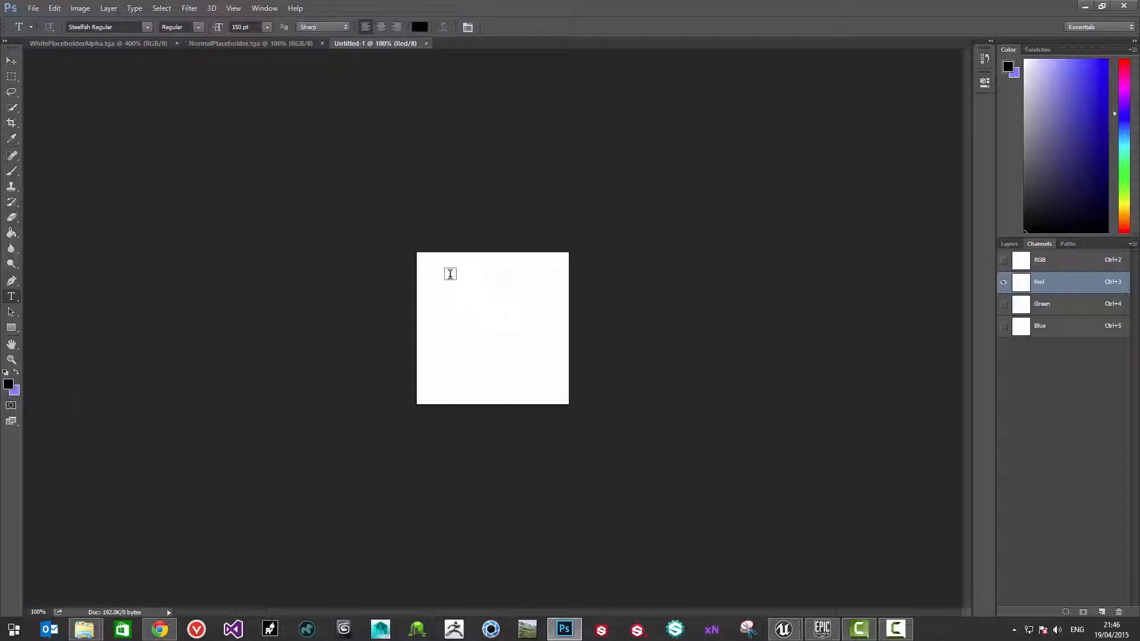
{"action": "left_click_drag", "start_coordinate": [448, 270], "coordinate": [539, 381]}
{"action": "type", "text": "r"}
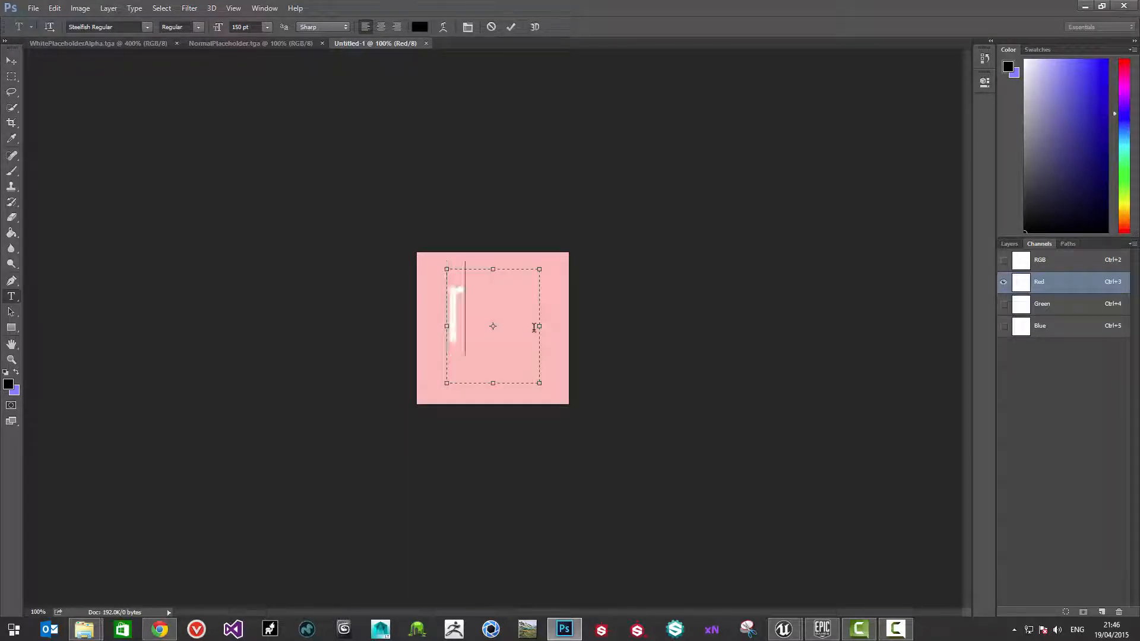
{"action": "key", "text": "BackSpace"}
{"action": "type", "text": "R"}
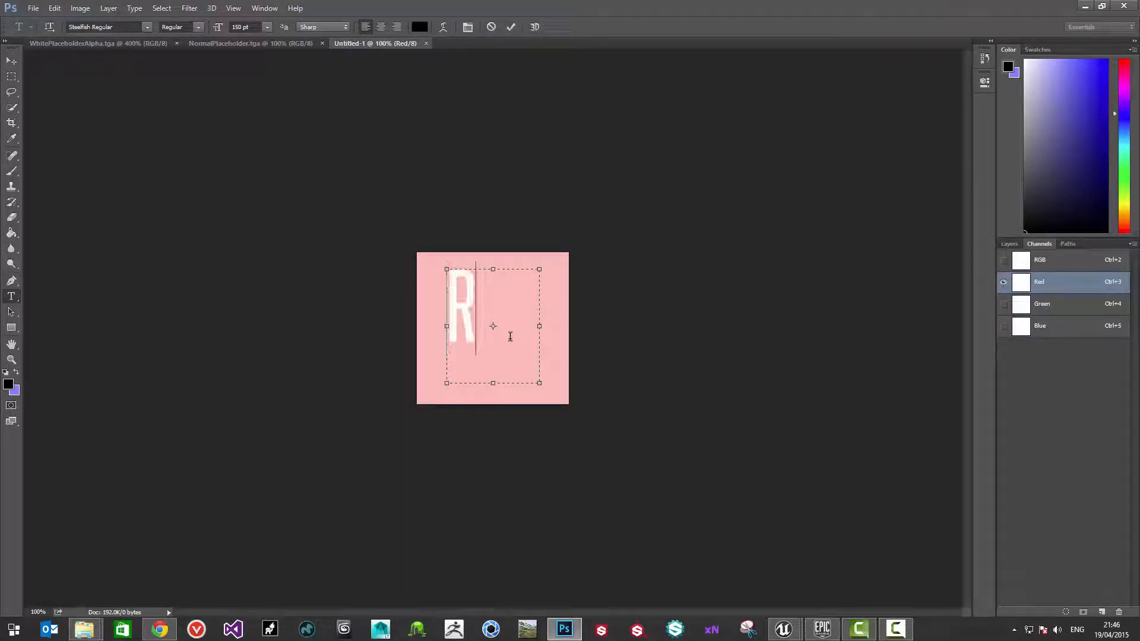
{"action": "left_click", "coordinate": [11, 61]}
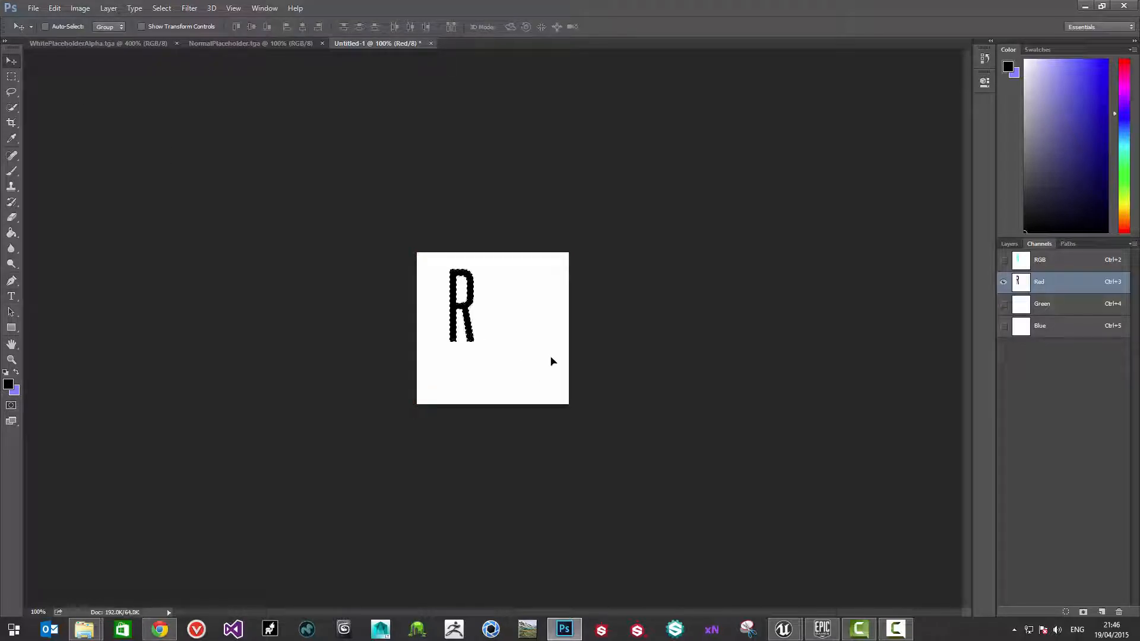
{"action": "left_click_drag", "start_coordinate": [456, 305], "coordinate": [487, 327]}
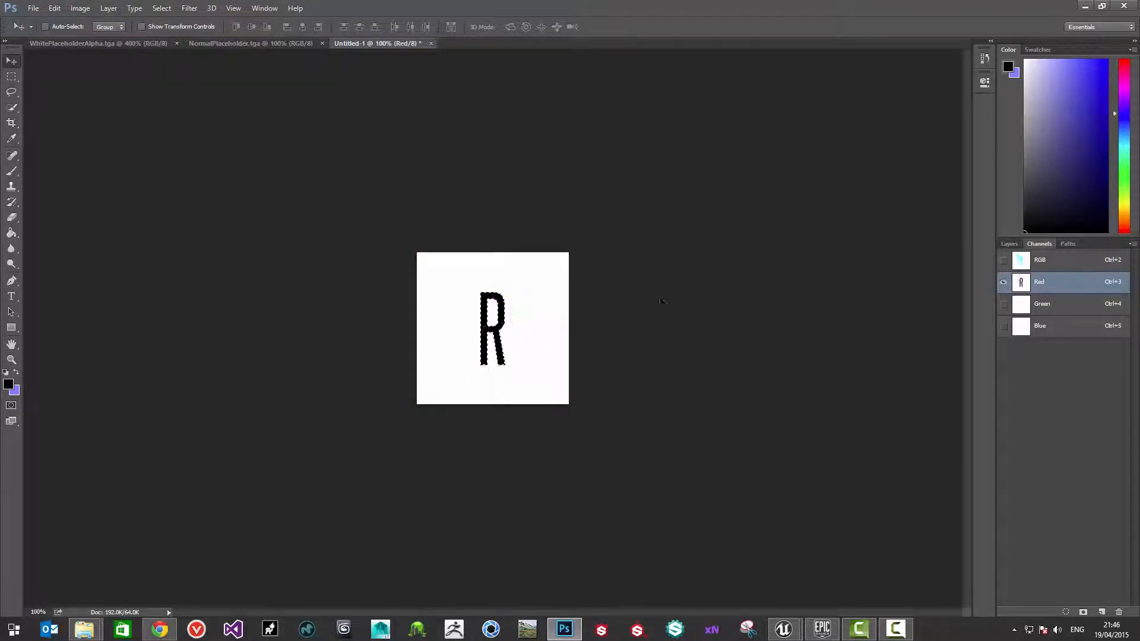
Clear the selection, add a black 150 pt letter M to the Green channel only, and centre it on the canvas
{"action": "left_click", "coordinate": [1041, 308]}
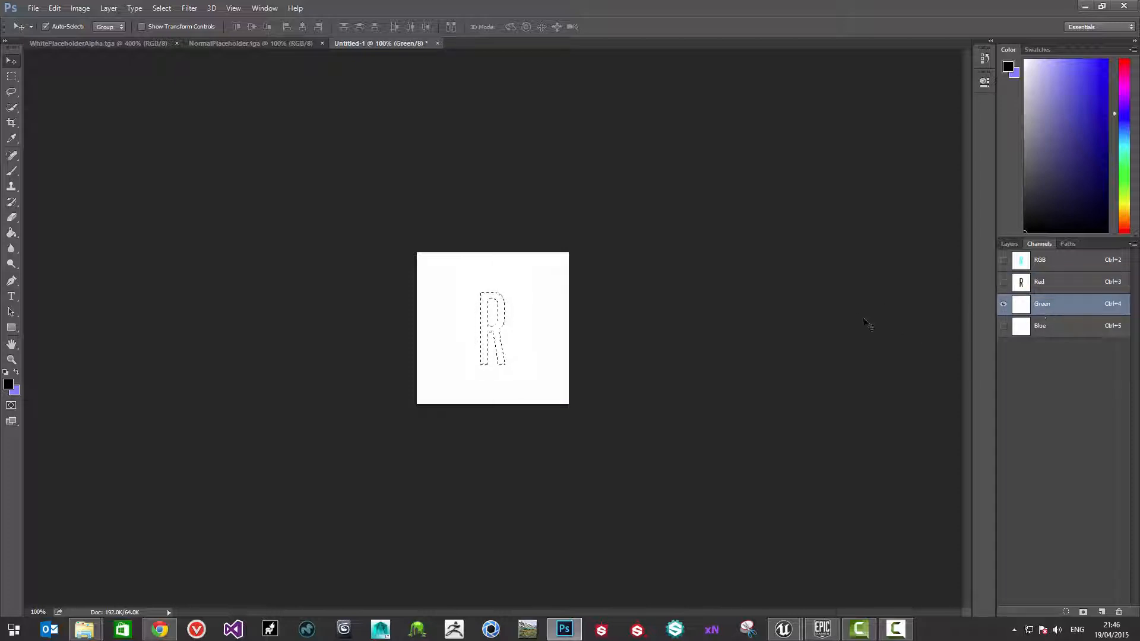
{"action": "key", "text": "ctrl+d"}
{"action": "key", "text": "t"}
{"action": "left_click_drag", "start_coordinate": [430, 270], "coordinate": [562, 385]}
{"action": "type", "text": "m"}
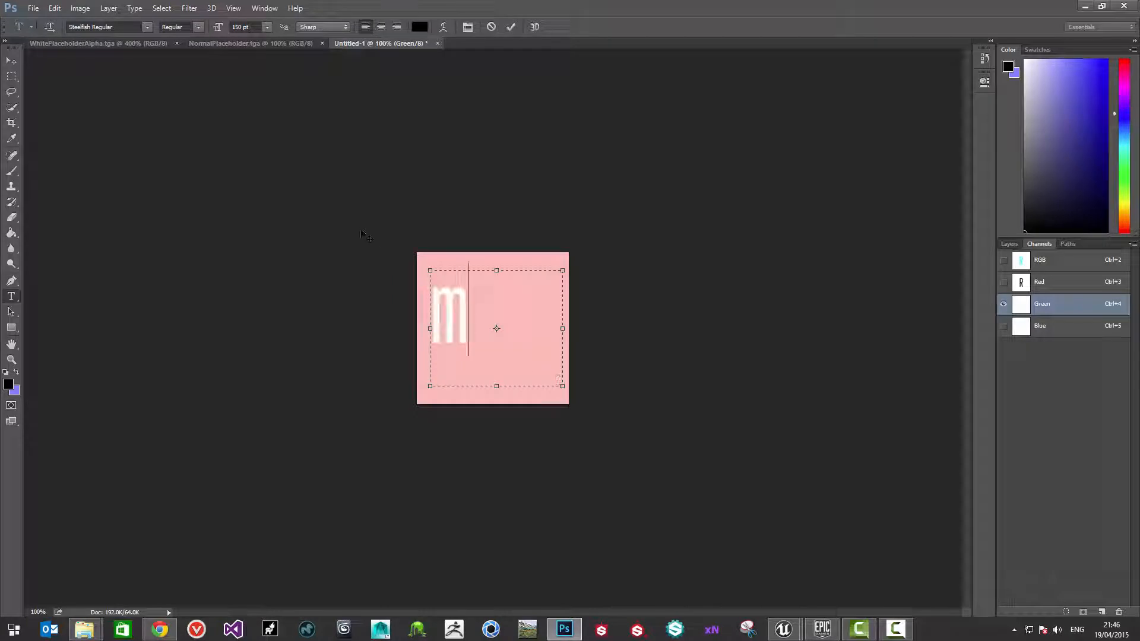
{"action": "key", "text": "BackSpace"}
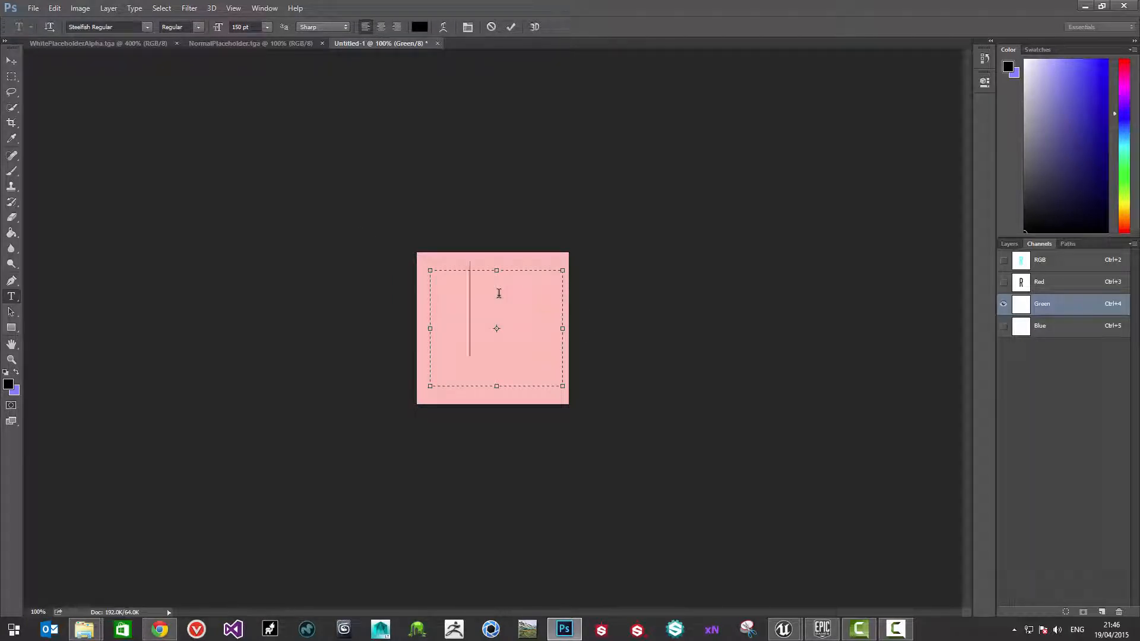
{"action": "type", "text": "M"}
{"action": "left_click", "coordinate": [11, 60]}
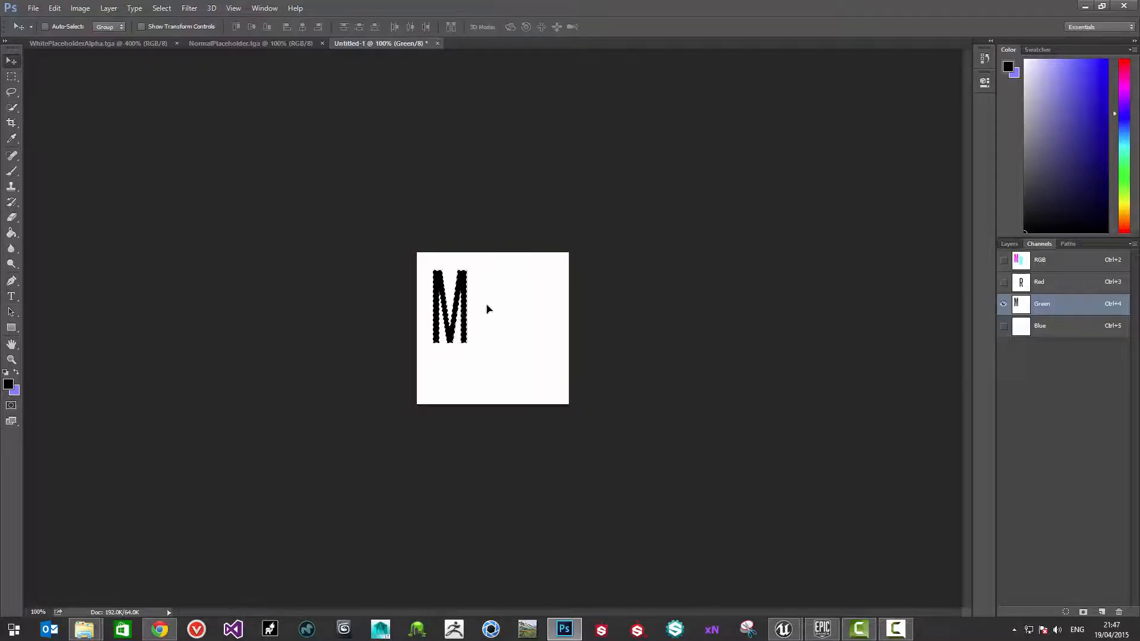
{"action": "left_click_drag", "start_coordinate": [451, 313], "coordinate": [495, 329]}
Clear the selection, add the black 150 pt letters AO to the Blue channel only, and centre them on the canvas
{"action": "left_click", "coordinate": [1036, 330]}
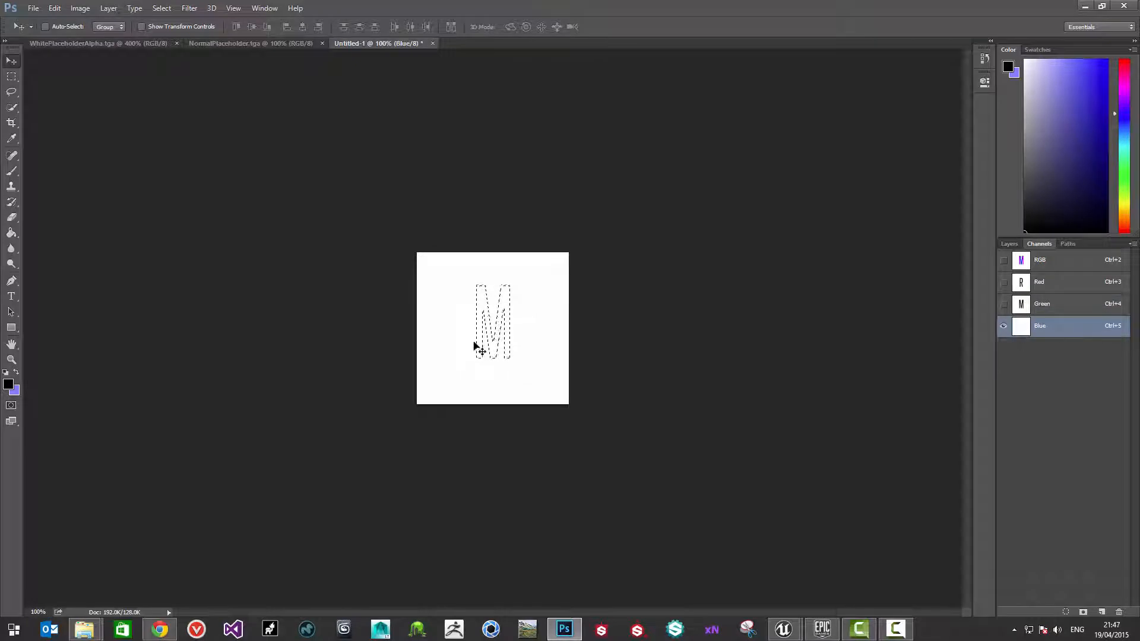
{"action": "key", "text": "ctrl+d"}
{"action": "key", "text": "t"}
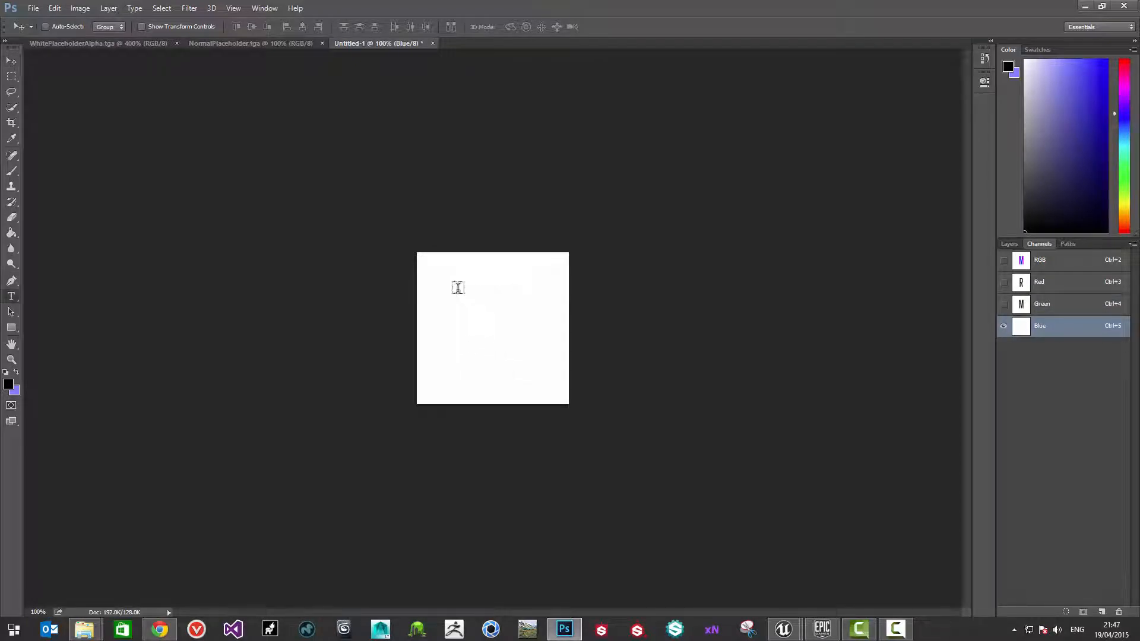
{"action": "left_click_drag", "start_coordinate": [444, 275], "coordinate": [544, 385]}
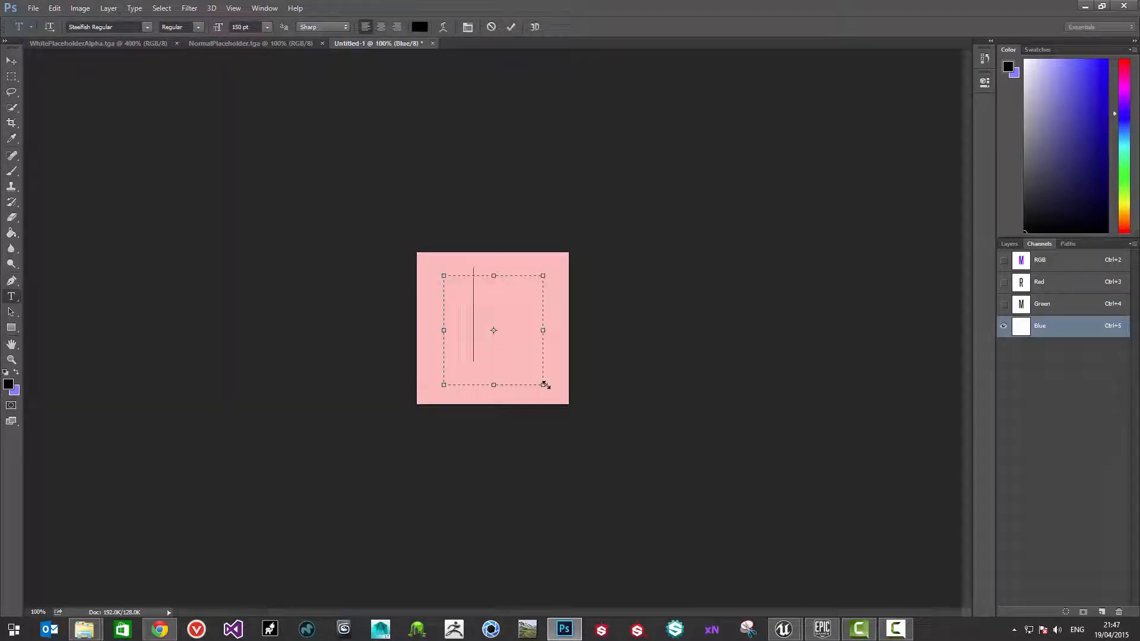
{"action": "type", "text": "AO"}
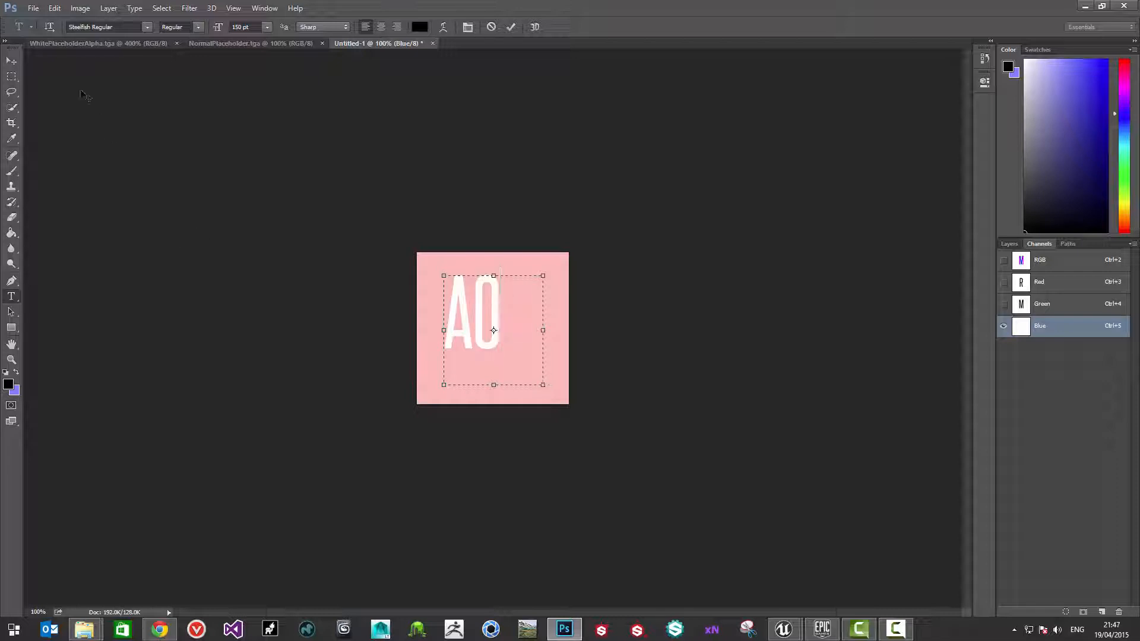
{"action": "left_click", "coordinate": [11, 61]}
{"action": "left_click_drag", "start_coordinate": [480, 306], "coordinate": [499, 321]}
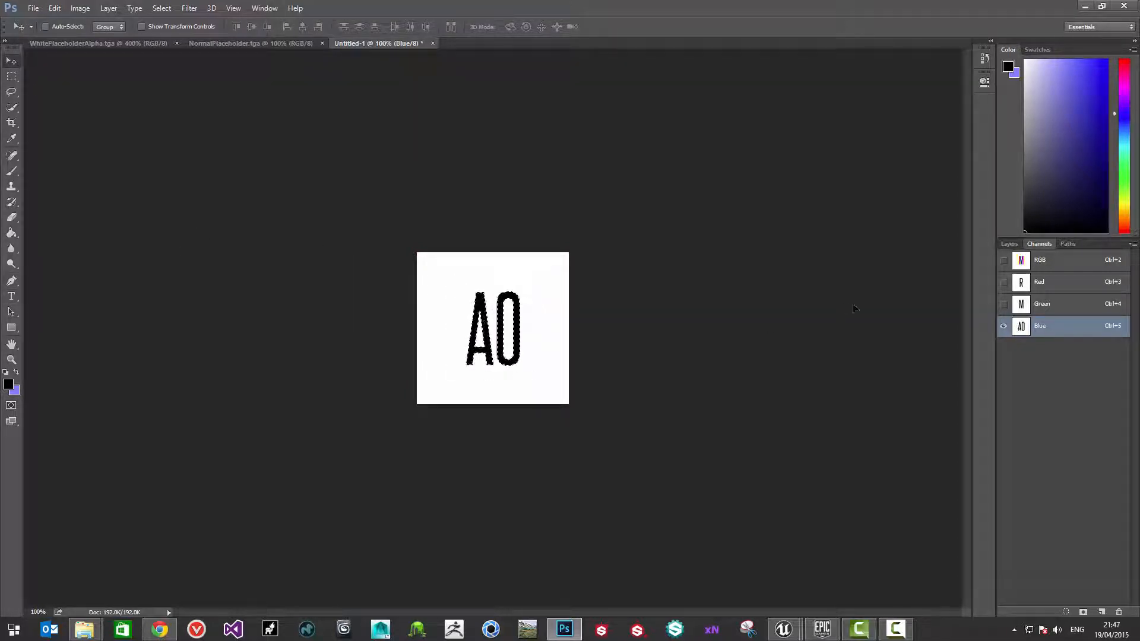
View the combined RGB image with the selection cleared, inspect the Blue channel alone, and return to the RGB composite
{"action": "left_click", "coordinate": [1003, 259]}
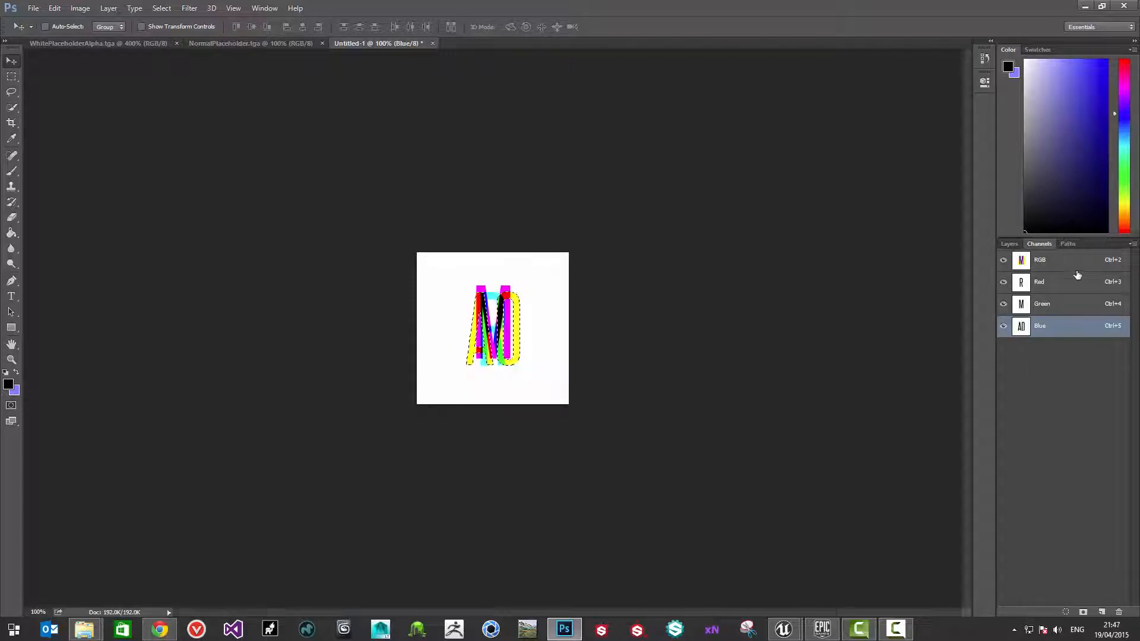
{"action": "left_click", "coordinate": [1072, 267]}
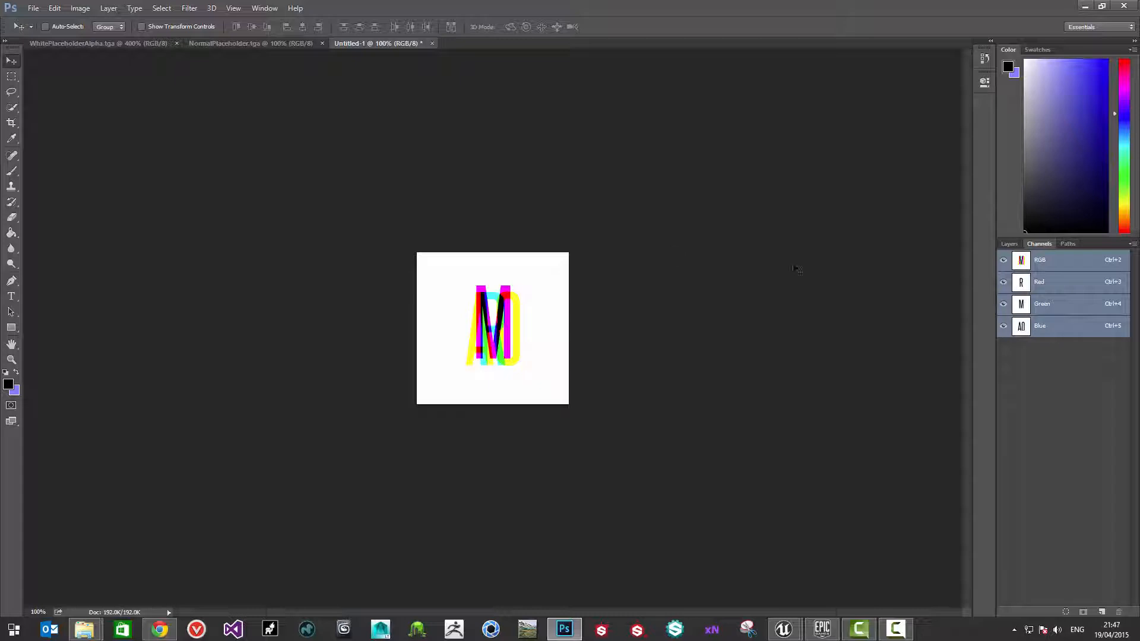
{"action": "left_click", "coordinate": [1056, 330]}
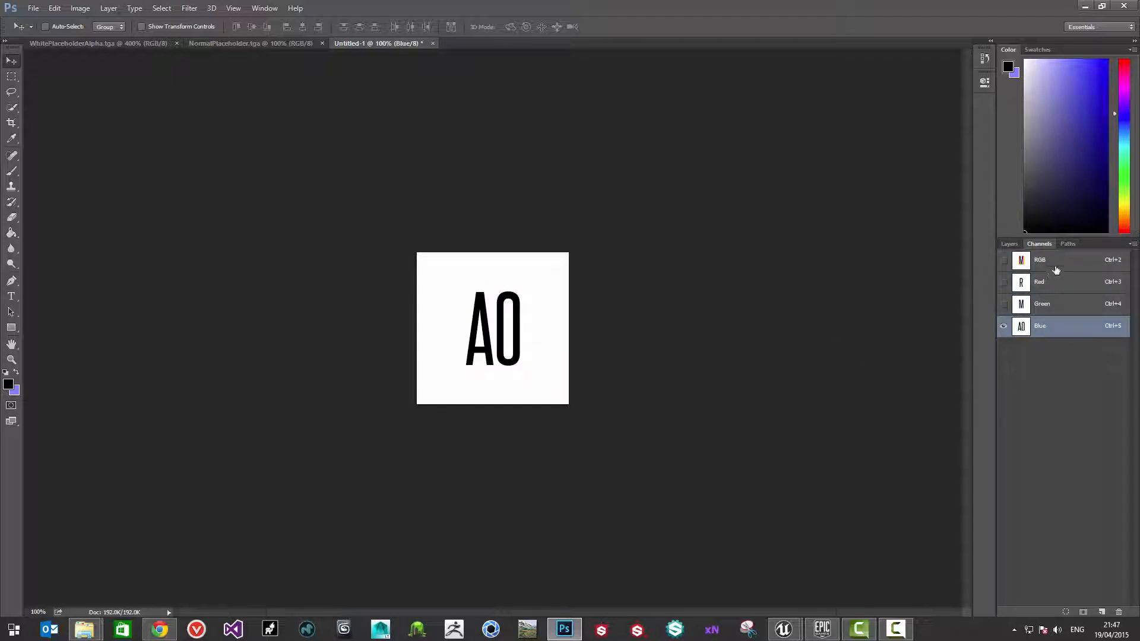
{"action": "left_click", "coordinate": [1055, 272]}
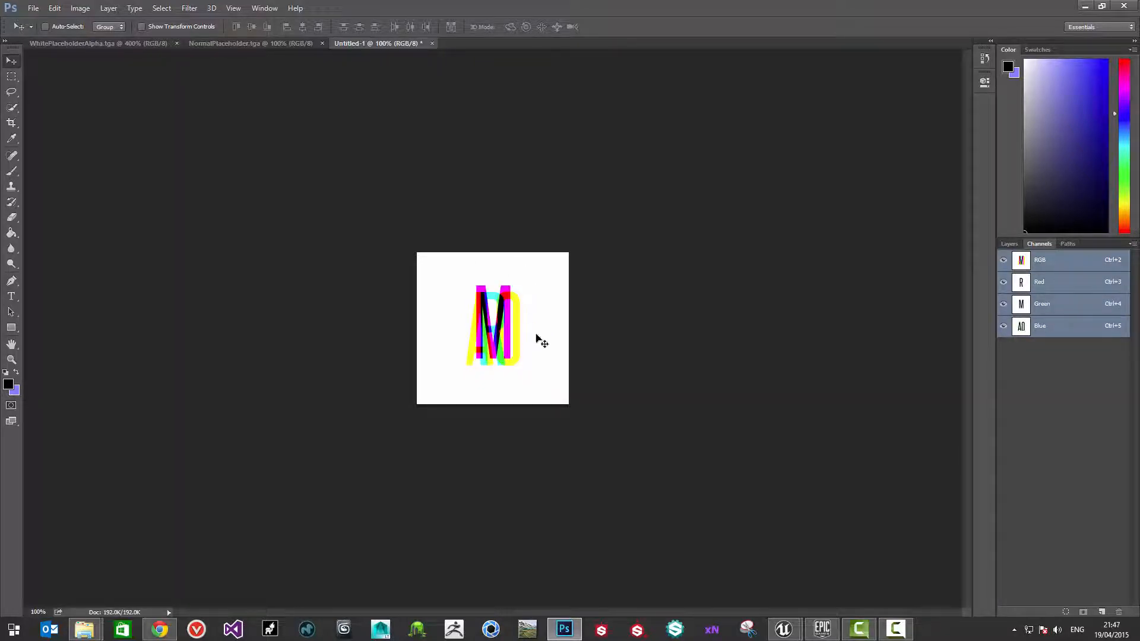
Save the document in the Textures folder as the Targa file MergePlaceholder at 24 bits/pixel
{"action": "left_click", "coordinate": [511, 337]}
{"action": "left_click", "coordinate": [565, 238]}
{"action": "left_click", "coordinate": [34, 8]}
{"action": "left_click", "coordinate": [52, 139]}
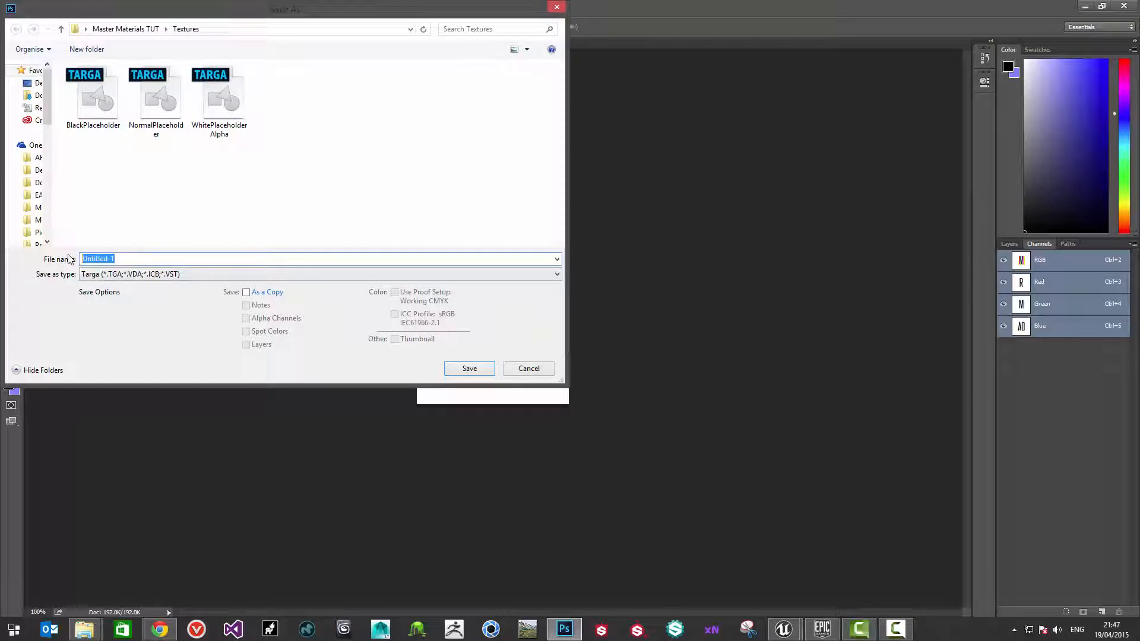
{"action": "type", "text": "MergePlaceholder"}
{"action": "left_click", "coordinate": [483, 371]}
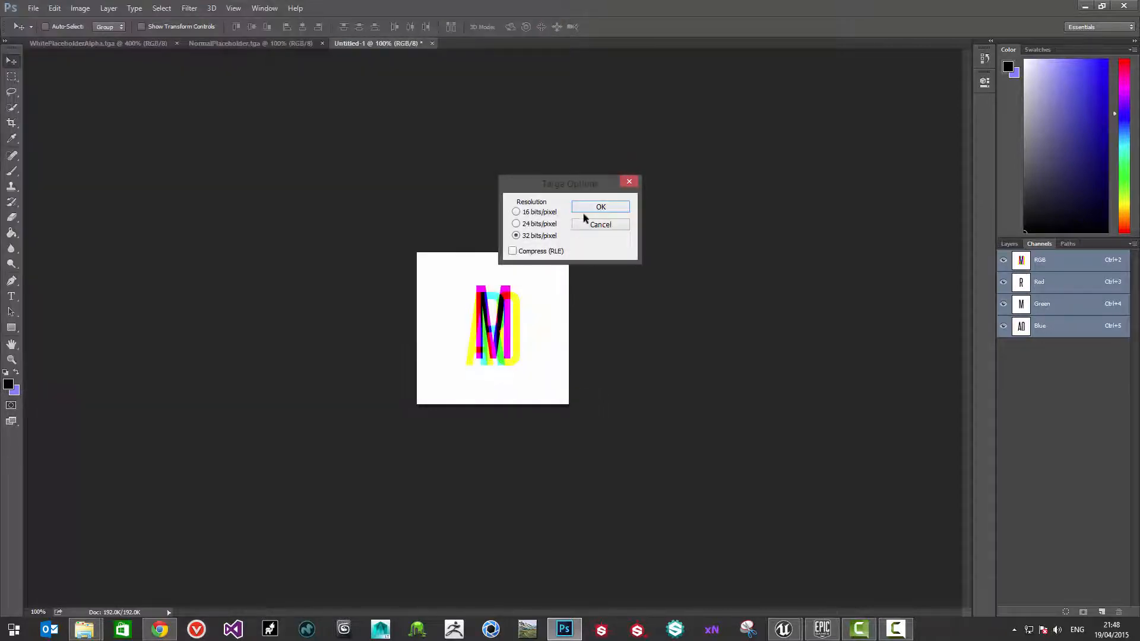
{"action": "left_click", "coordinate": [601, 208]}
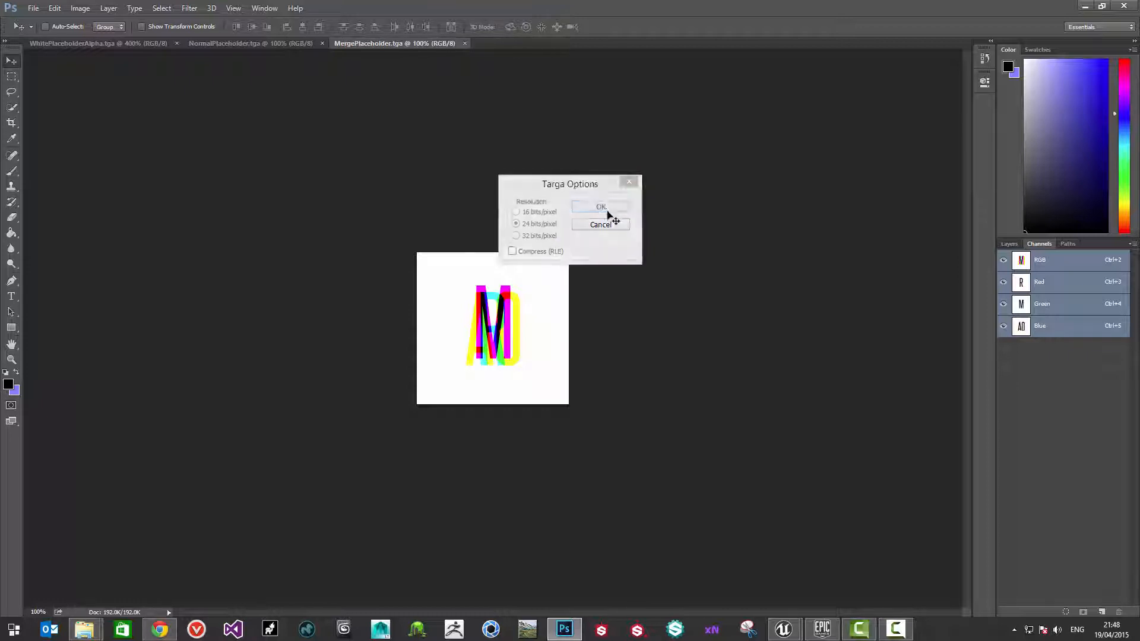
Switch to Unreal Editor and import the MergePlaceholder texture from its Windows folder into the project's Textures folder
{"action": "left_click", "coordinate": [1085, 6]}
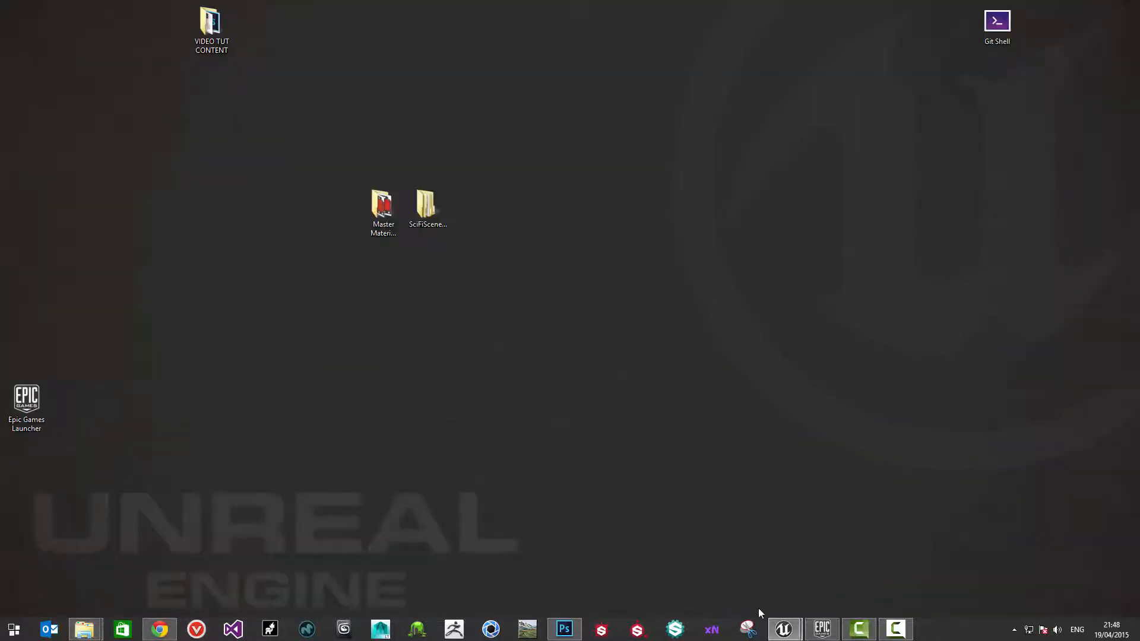
{"action": "mouse_move", "coordinate": [783, 627]}
{"action": "left_click", "coordinate": [717, 565]}
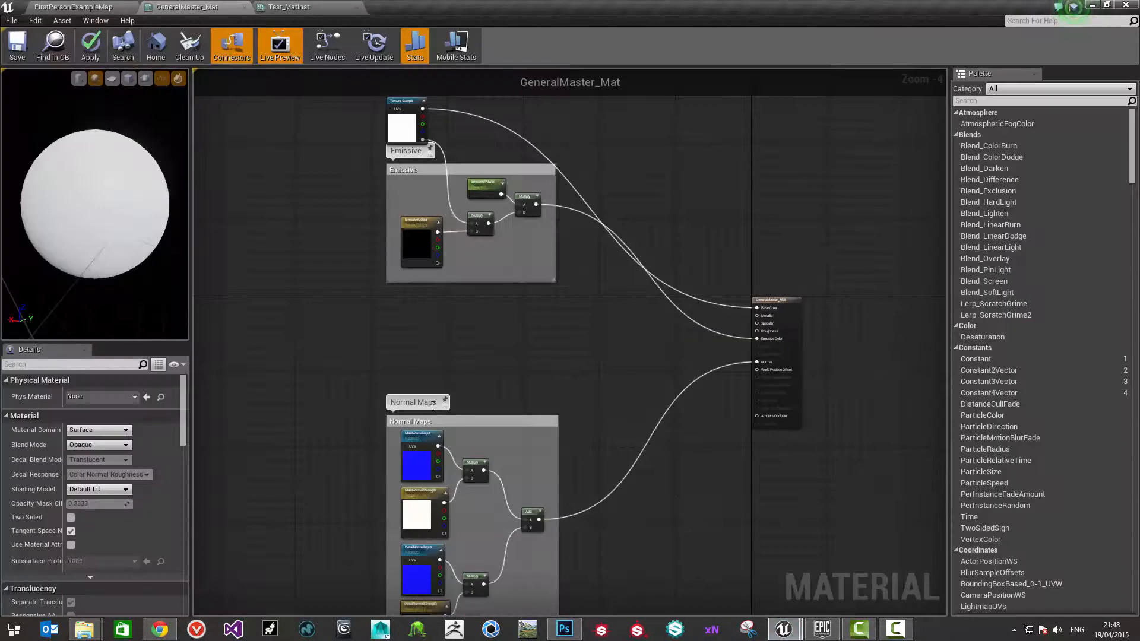
{"action": "right_click_drag", "start_coordinate": [295, 424], "coordinate": [400, 423]}
{"action": "scroll", "coordinate": [510, 358], "scroll_direction": "down", "scroll_amount": 3}
{"action": "right_click_drag", "start_coordinate": [522, 351], "coordinate": [506, 356]}
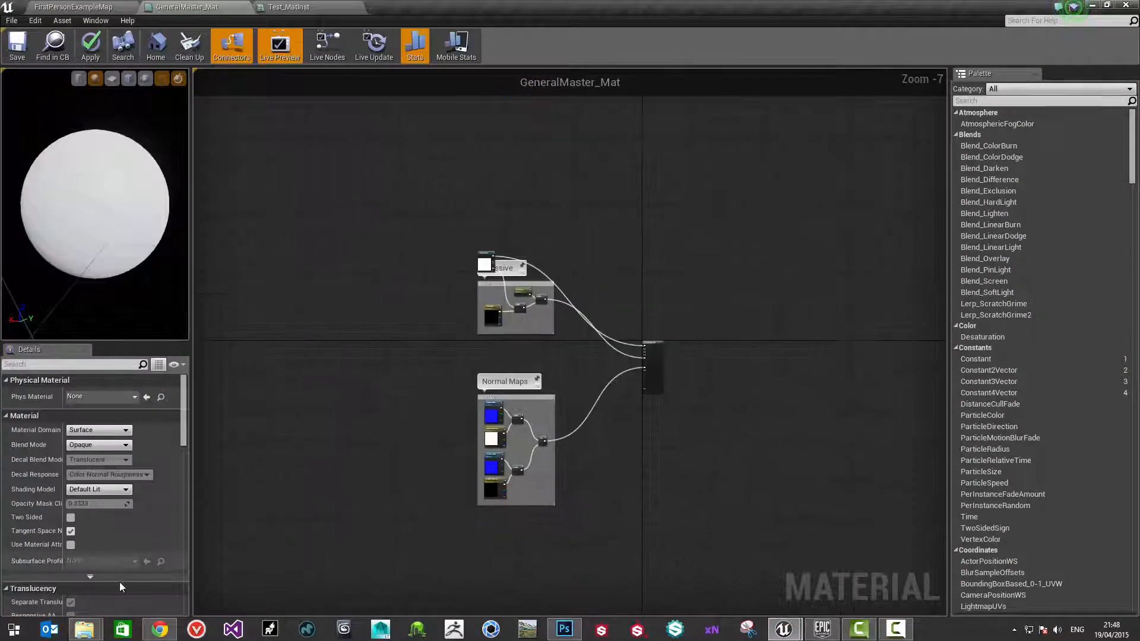
{"action": "left_click", "coordinate": [59, 7]}
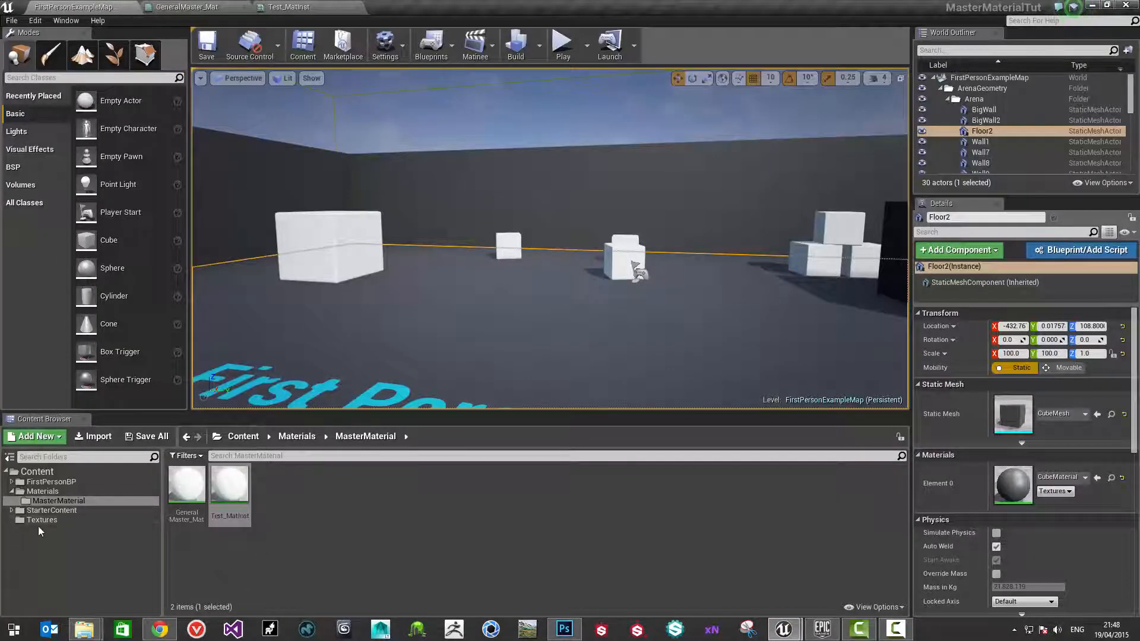
{"action": "left_click", "coordinate": [41, 520]}
{"action": "mouse_move", "coordinate": [84, 629]}
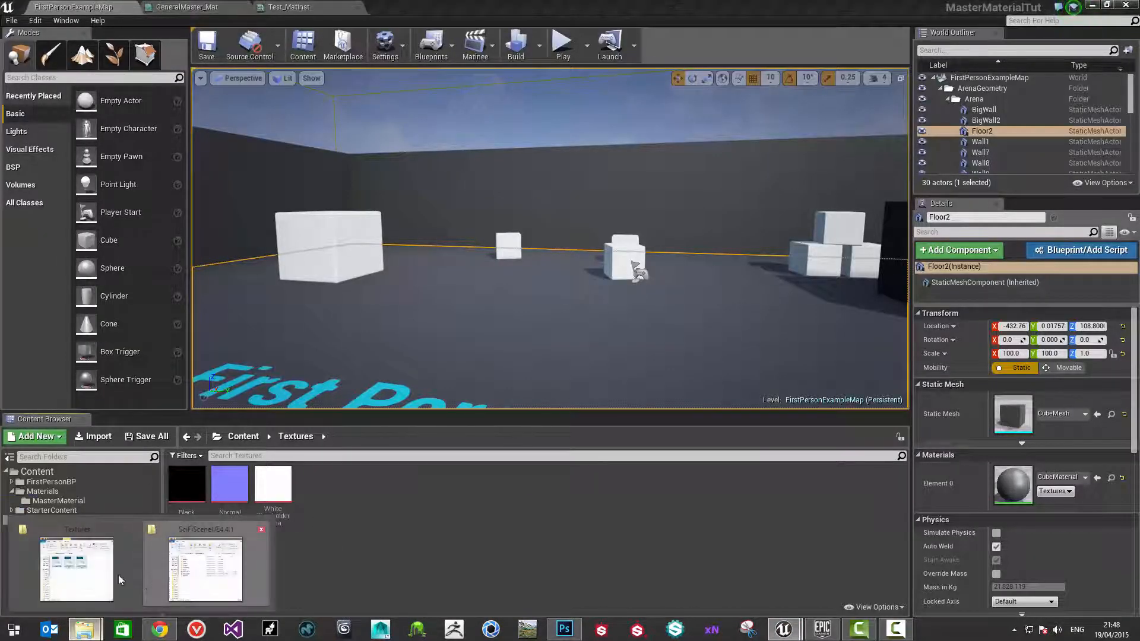
{"action": "left_click", "coordinate": [78, 571]}
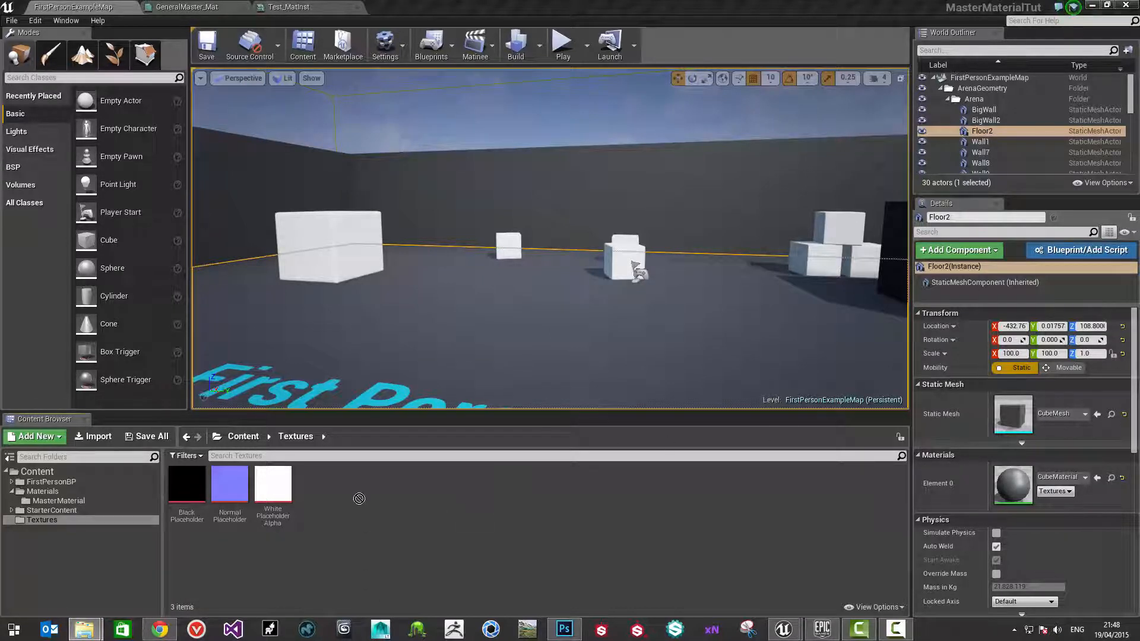
{"action": "left_click_drag", "start_coordinate": [342, 492], "coordinate": [451, 518]}
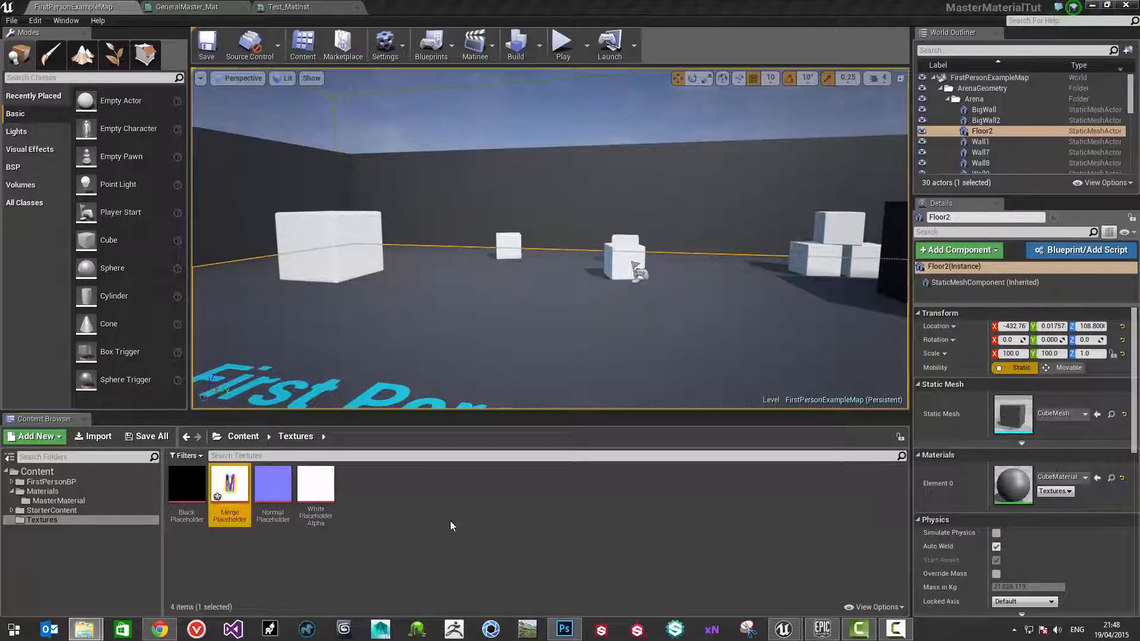
Turn off sRGB for the MergePlaceholder texture, save it, and close its texture editor
{"action": "double_click", "coordinate": [231, 488]}
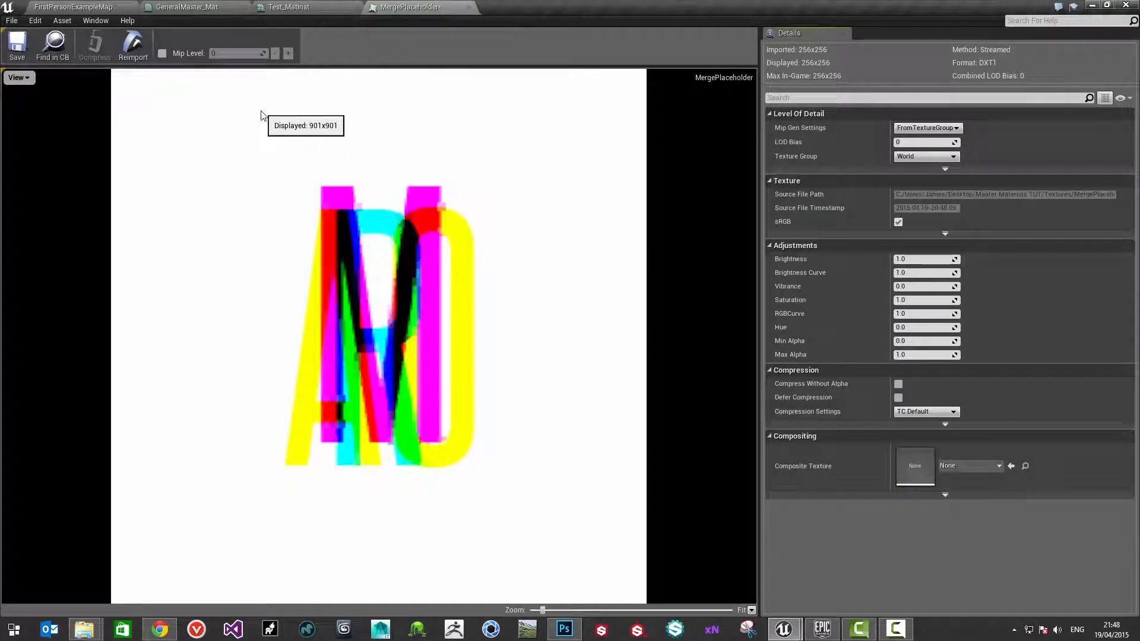
{"action": "left_click", "coordinate": [898, 222]}
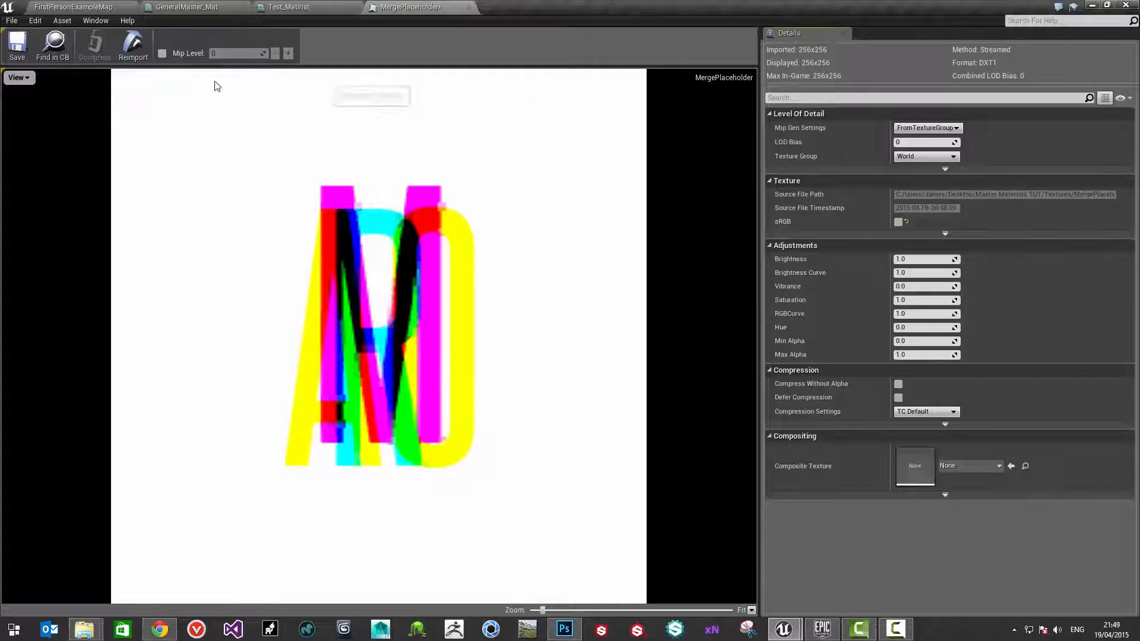
{"action": "left_click", "coordinate": [13, 47]}
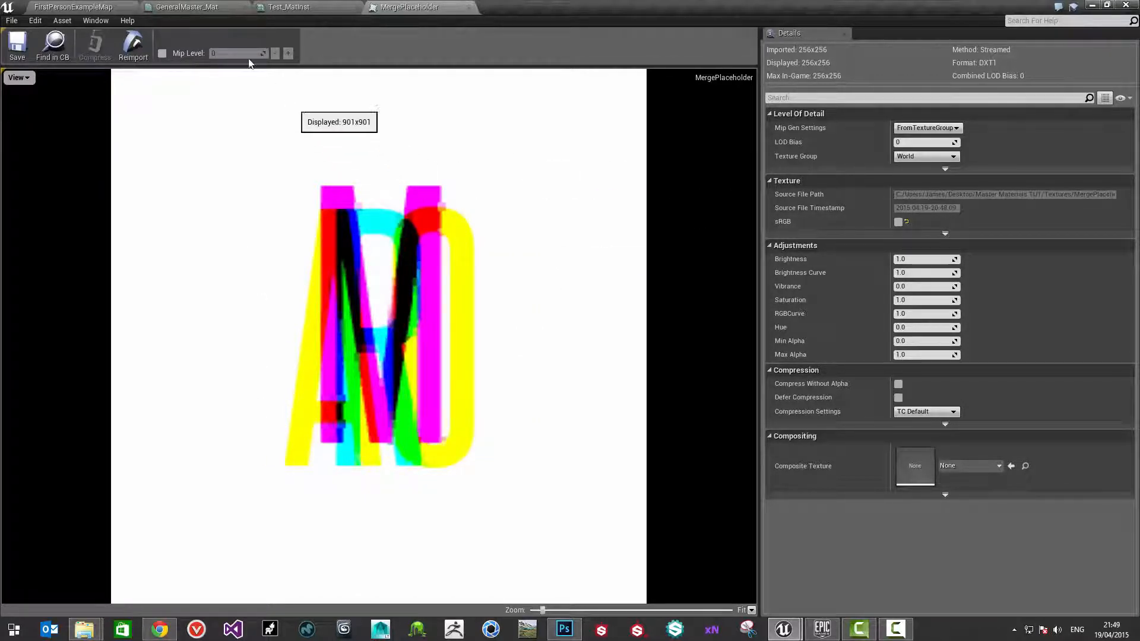
{"action": "left_click", "coordinate": [73, 6]}
{"action": "left_click", "coordinate": [222, 7]}
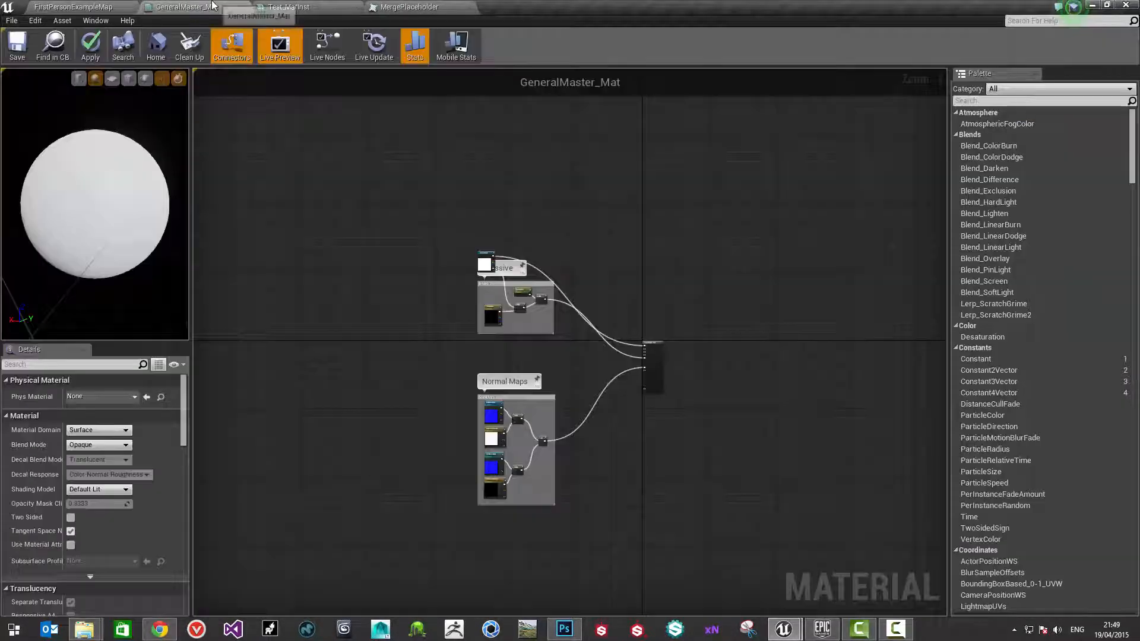
{"action": "left_click", "coordinate": [419, 7]}
{"action": "left_click", "coordinate": [469, 7]}
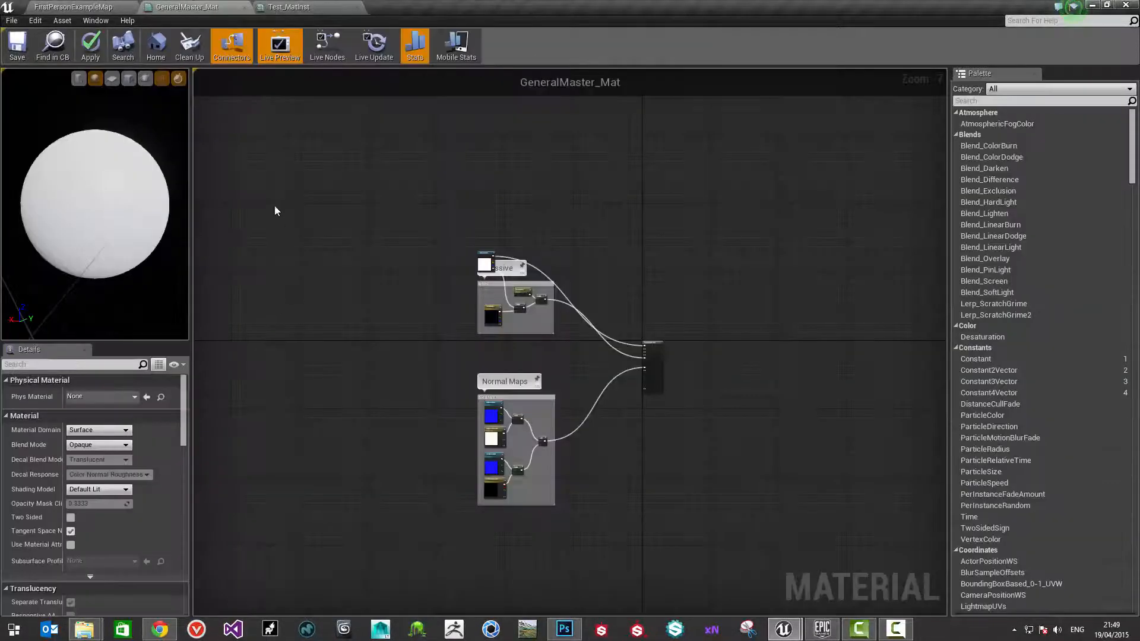
Select the MergePlaceholder texture asset, return to GeneralMaster_Mat, and move the Normal Maps comment group lower to free space below Emissive
{"action": "left_click", "coordinate": [54, 6]}
{"action": "left_click", "coordinate": [230, 486]}
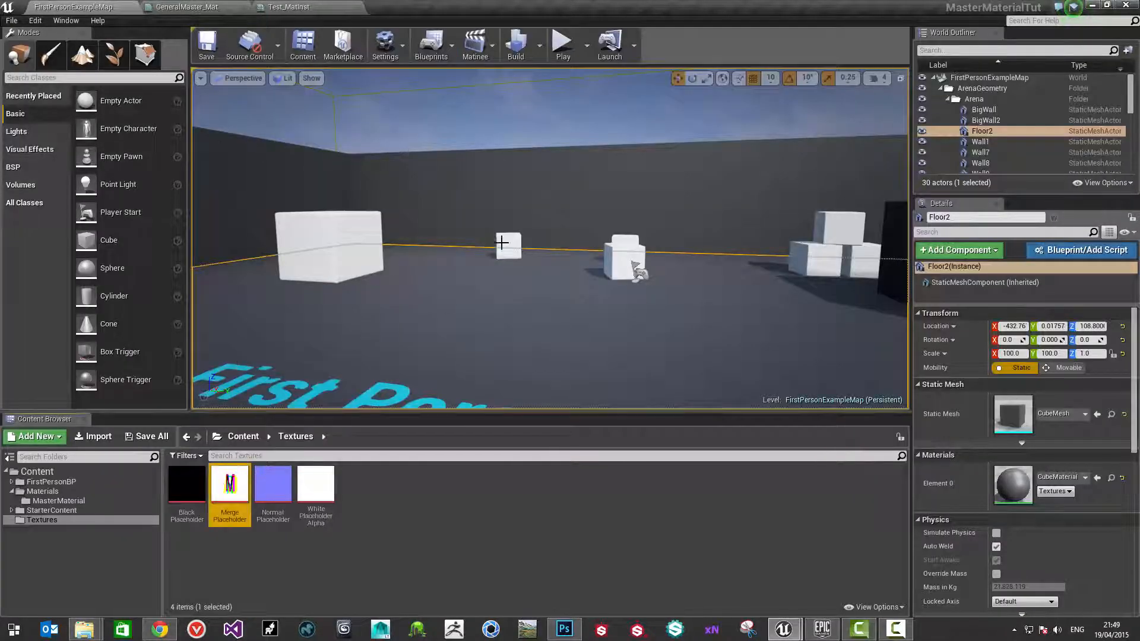
{"action": "left_click", "coordinate": [196, 7]}
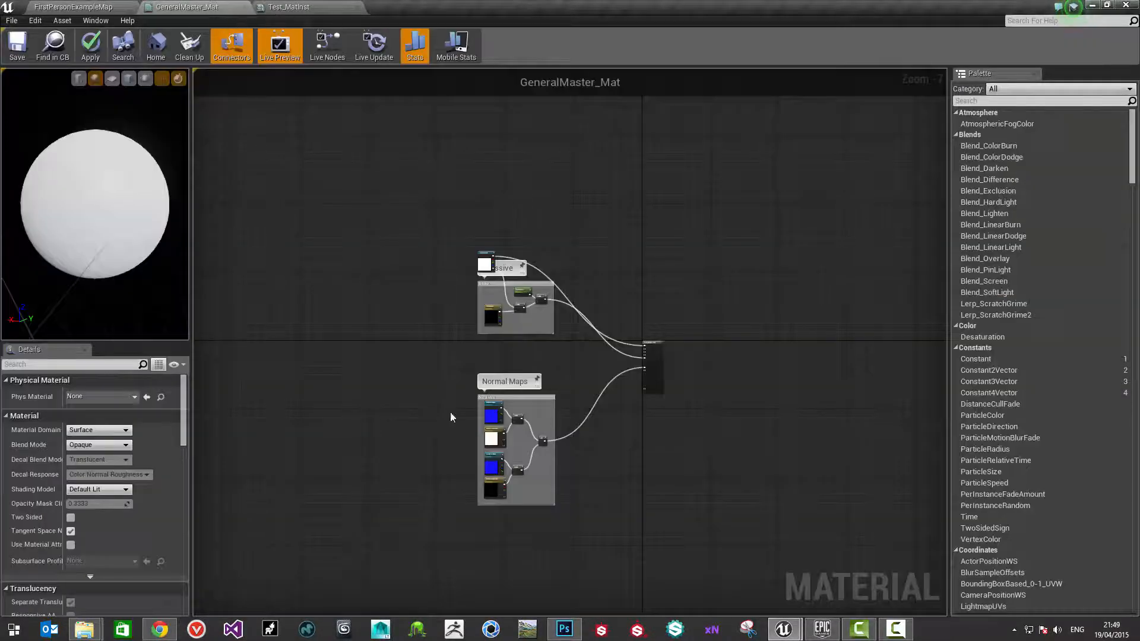
{"action": "scroll", "coordinate": [450, 412], "scroll_direction": "up", "scroll_amount": 4}
{"action": "scroll", "coordinate": [462, 269], "scroll_direction": "down", "scroll_amount": 3}
{"action": "left_click", "coordinate": [558, 261]}
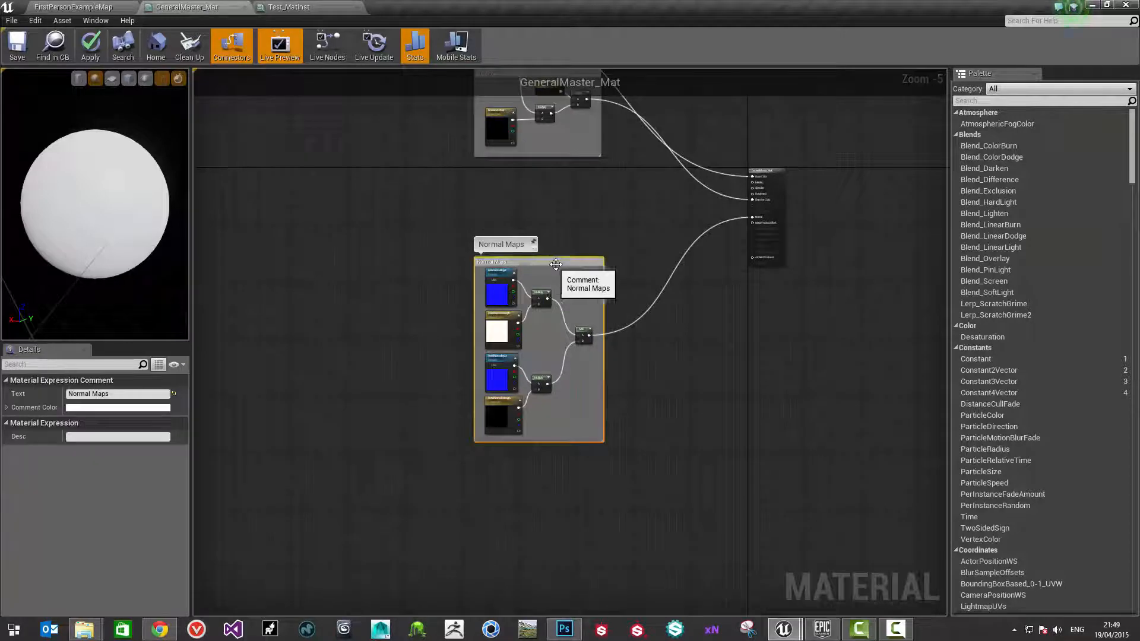
{"action": "left_click_drag", "start_coordinate": [554, 258], "coordinate": [523, 379]}
{"action": "scroll", "coordinate": [535, 220], "scroll_direction": "up", "scroll_amount": 2}
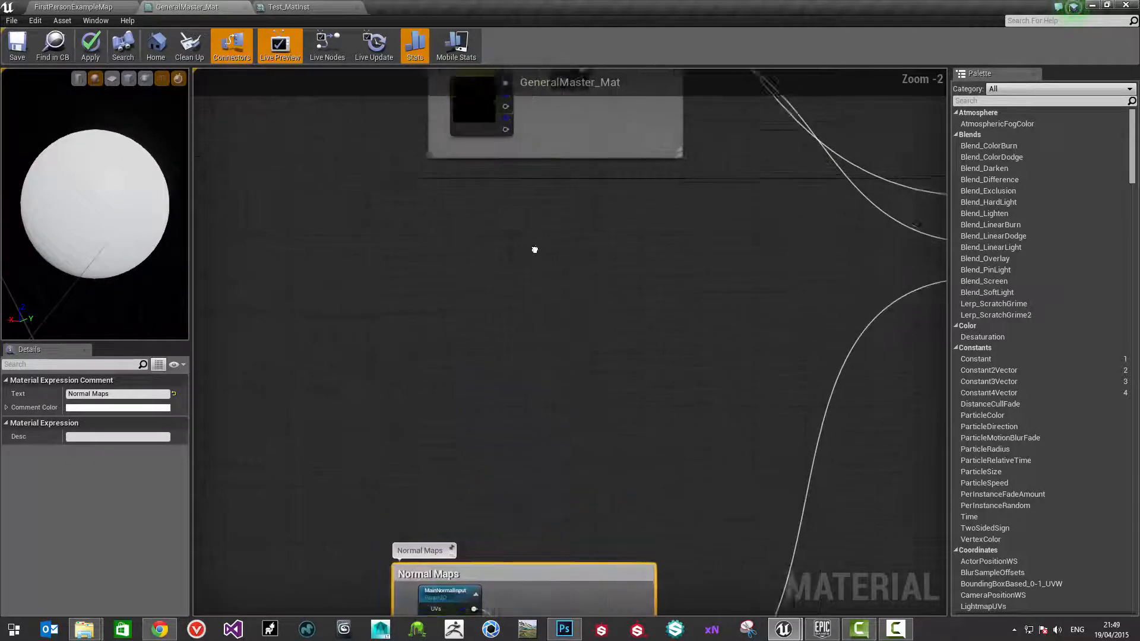
Add a Texture Sample node using MergePlaceholder and place it between the Emissive and Normal Maps groups
{"action": "left_click", "coordinate": [520, 302]}
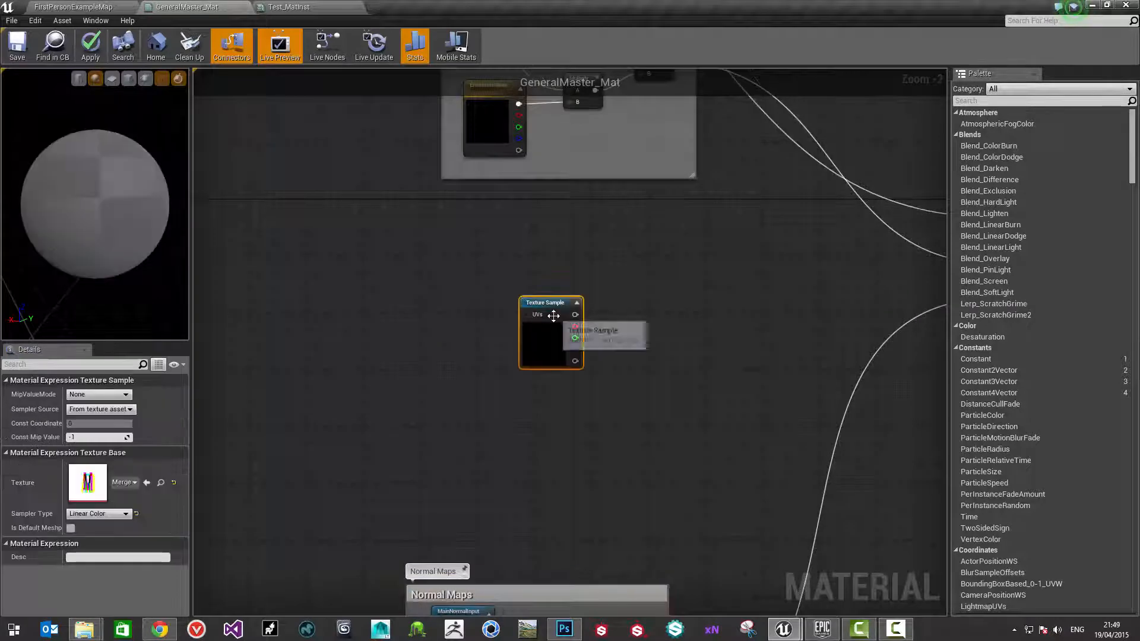
{"action": "left_click_drag", "start_coordinate": [566, 308], "coordinate": [456, 248]}
{"action": "right_click_drag", "start_coordinate": [532, 266], "coordinate": [500, 260]}
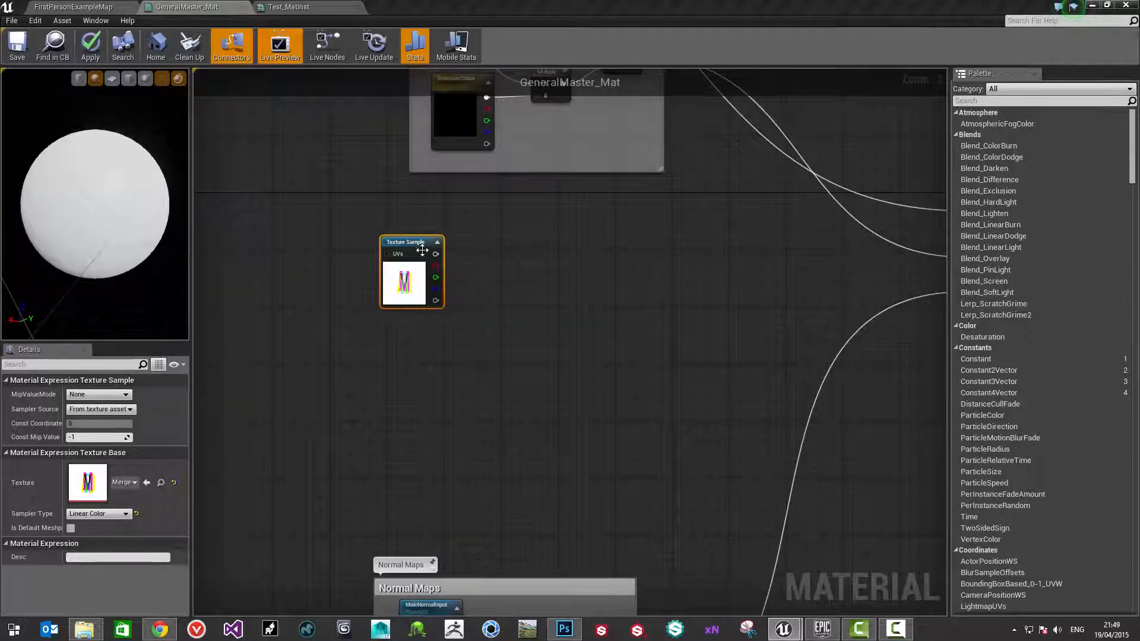
{"action": "left_click_drag", "start_coordinate": [404, 282], "coordinate": [417, 331]}
Connect the blue output of the MergePlaceholder Texture Sample to the material's Ambient Occlusion input
{"action": "right_click_drag", "start_coordinate": [607, 331], "coordinate": [483, 324]}
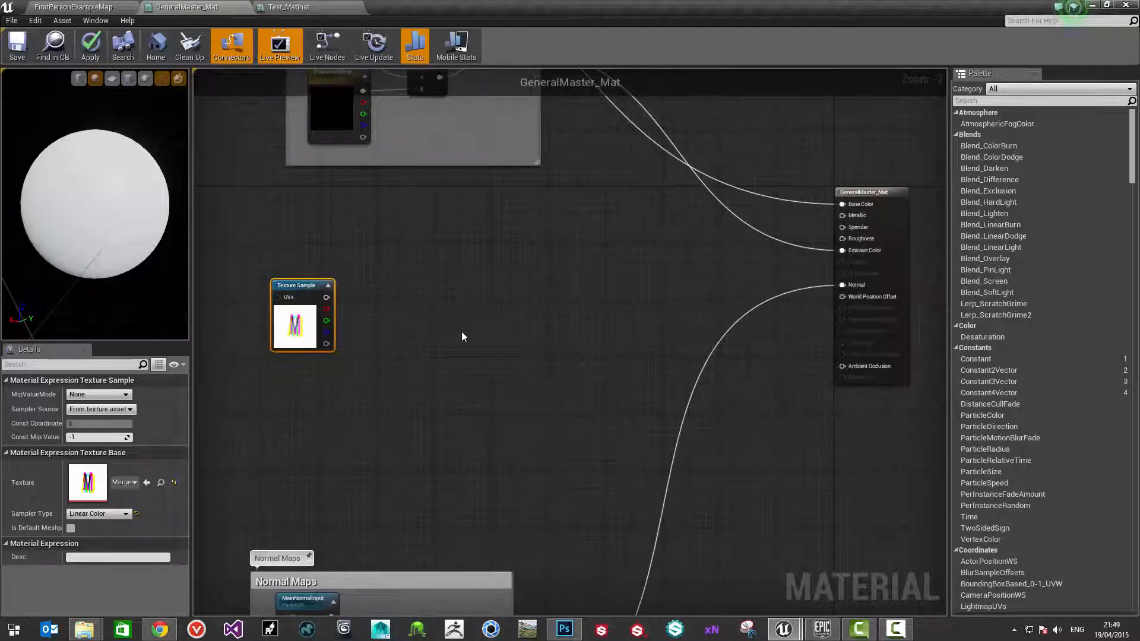
{"action": "right_click_drag", "start_coordinate": [369, 331], "coordinate": [481, 335]}
{"action": "scroll", "coordinate": [444, 349], "scroll_direction": "up", "scroll_amount": 2}
{"action": "scroll", "coordinate": [637, 389], "scroll_direction": "down", "scroll_amount": 2}
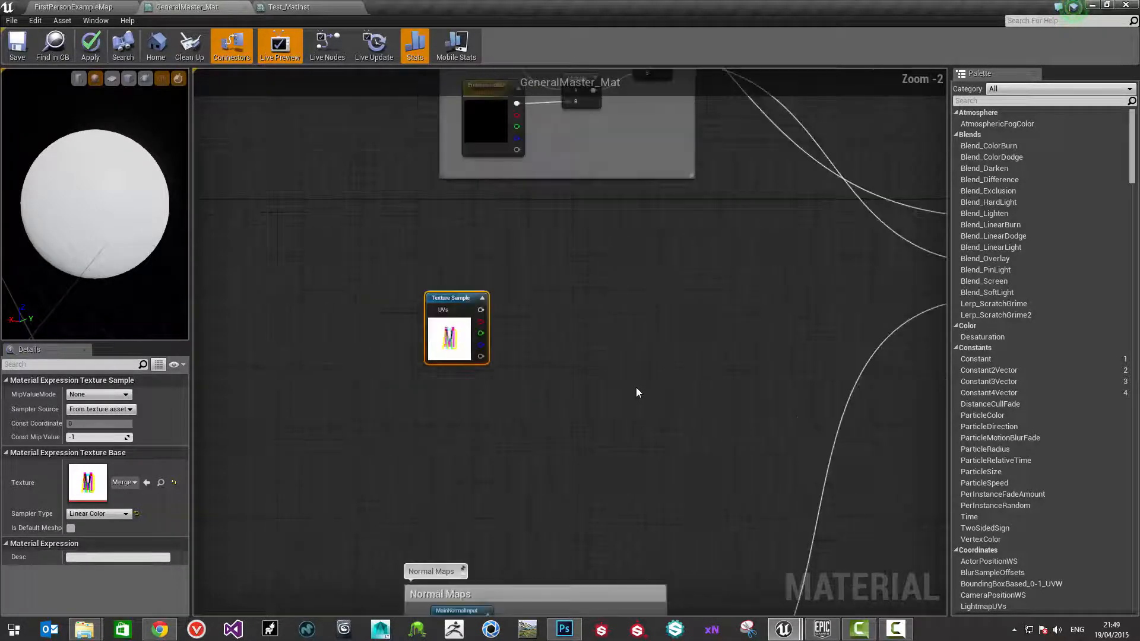
{"action": "right_click_drag", "start_coordinate": [636, 387], "coordinate": [484, 312]}
{"action": "scroll", "coordinate": [486, 310], "scroll_direction": "down", "scroll_amount": 1}
{"action": "scroll", "coordinate": [422, 316], "scroll_direction": "up", "scroll_amount": 1}
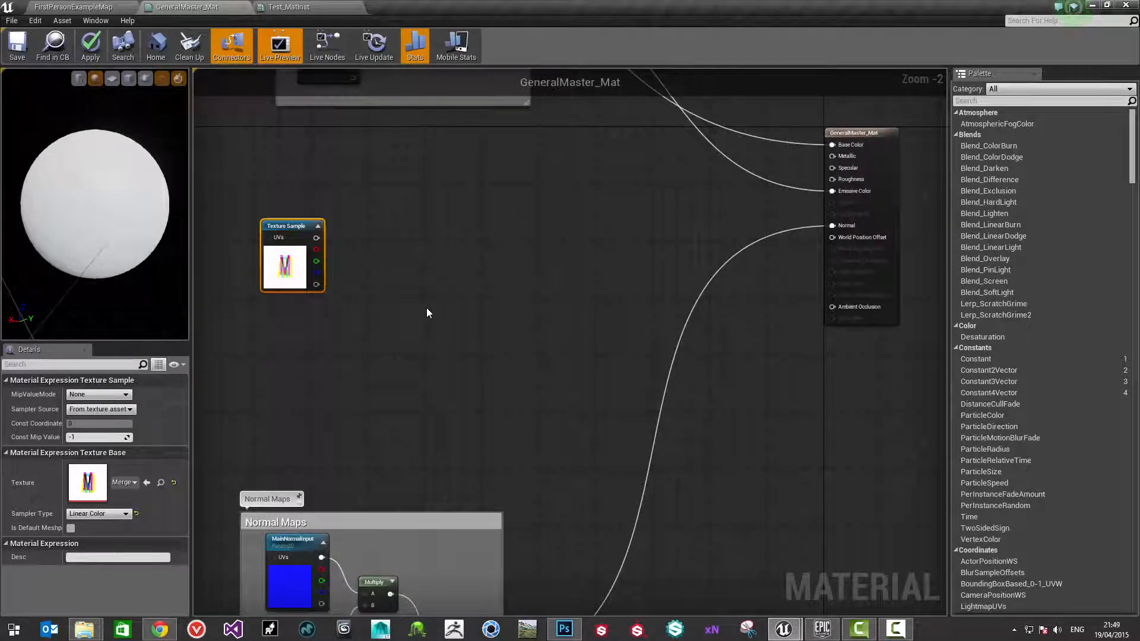
{"action": "left_click_drag", "start_coordinate": [318, 272], "coordinate": [831, 308]}
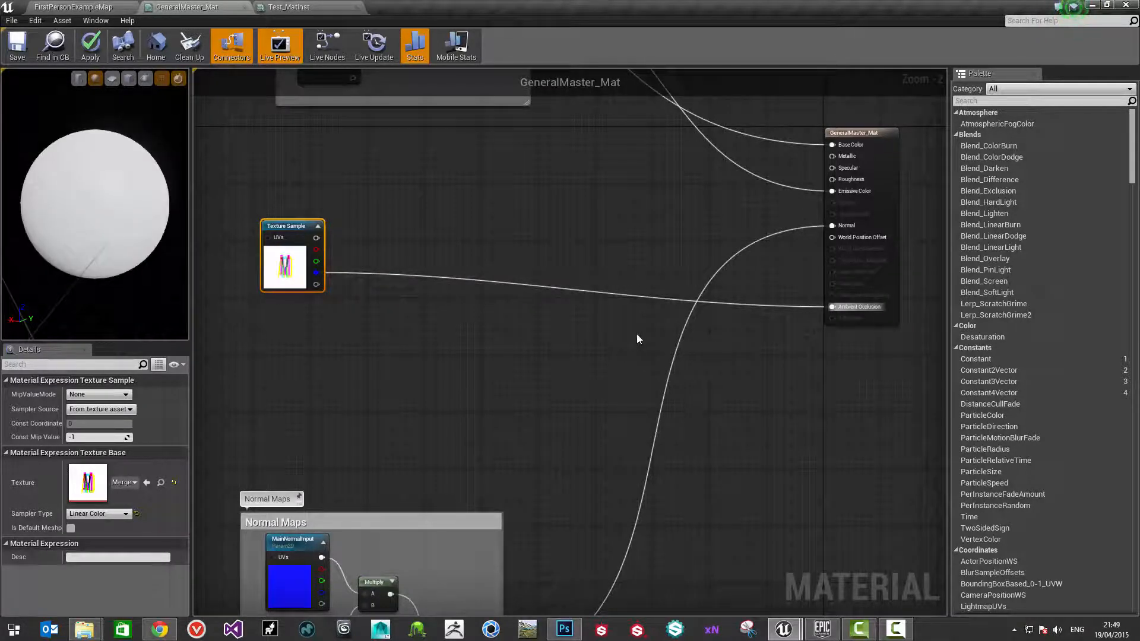
{"action": "right_click_drag", "start_coordinate": [385, 289], "coordinate": [431, 313]}
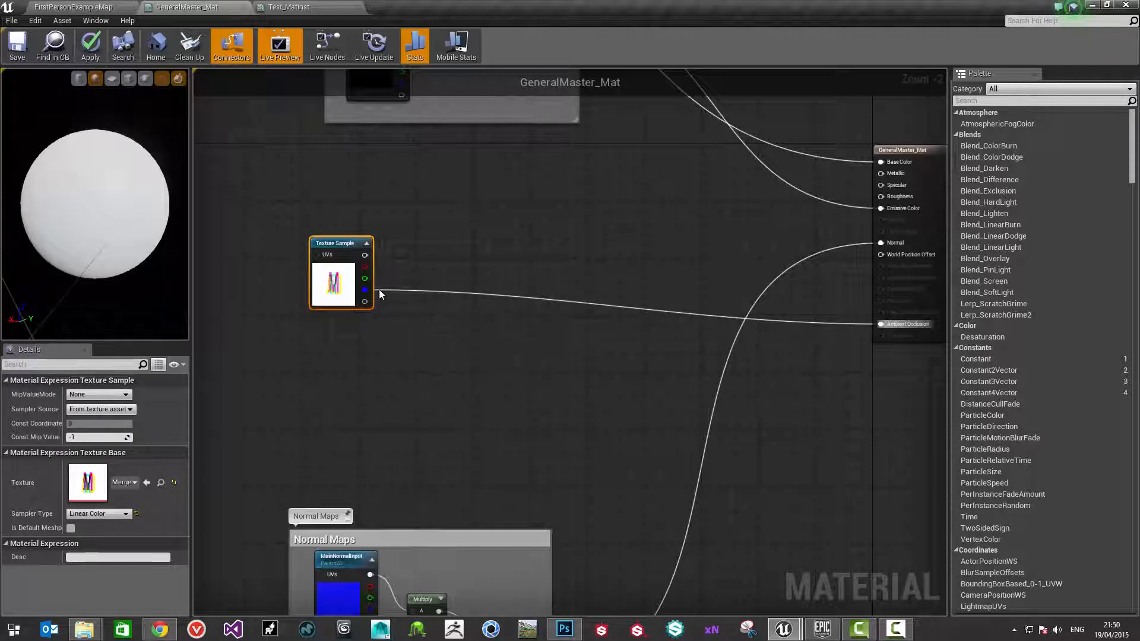
Insert a ComponentMask node between the MergePlaceholder Texture Sample's blue output and the material's Ambient Occlusion input
{"action": "left_click_drag", "start_coordinate": [364, 290], "coordinate": [432, 302]}
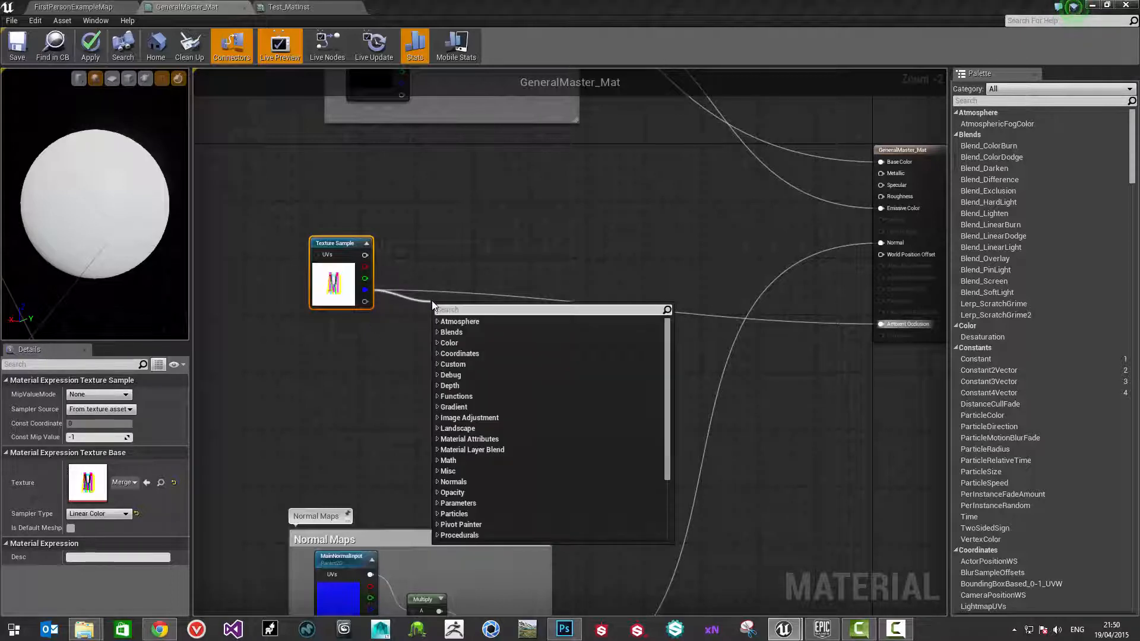
{"action": "type", "text": "mask"}
{"action": "key", "text": "Up"}
{"action": "key", "text": "Up"}
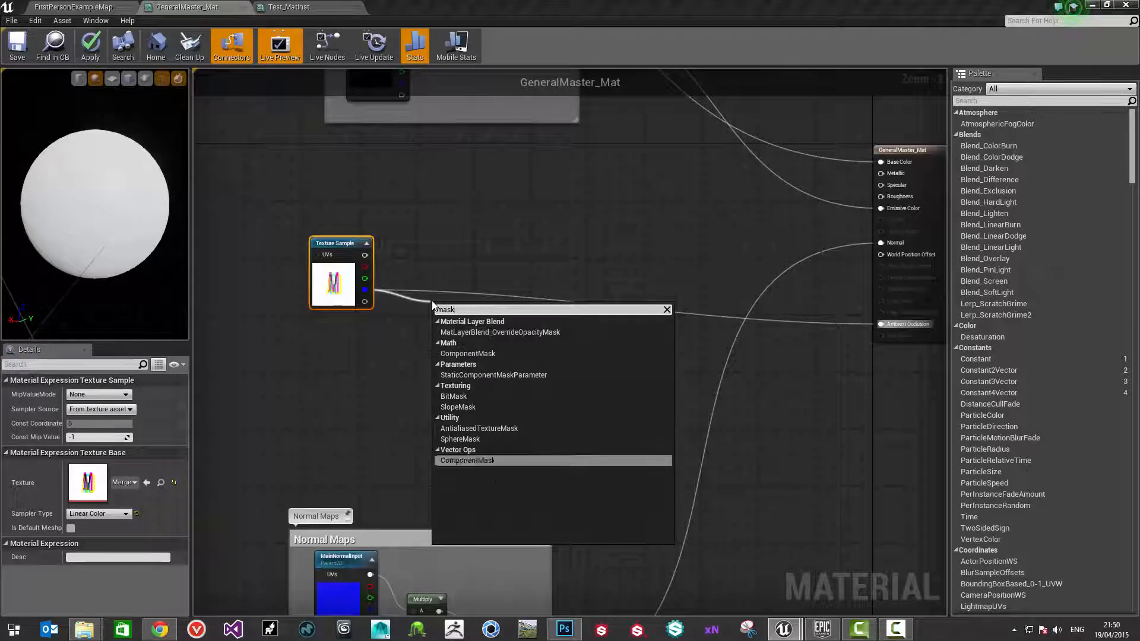
{"action": "key", "text": "Up"}
{"action": "key", "text": "Down"}
{"action": "key", "text": "Return"}
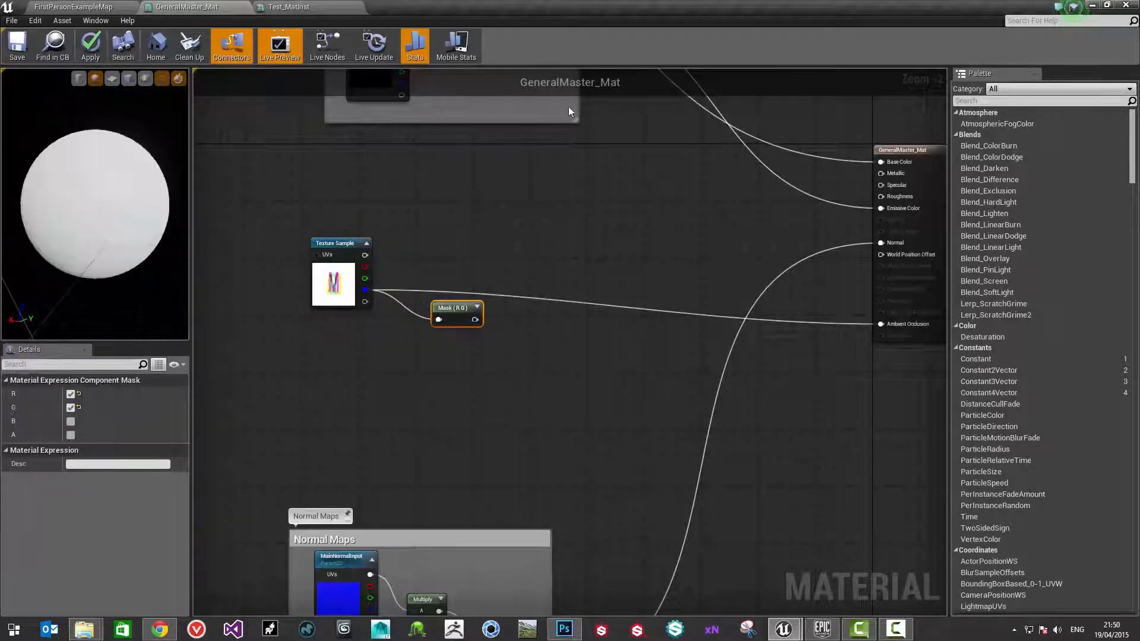
{"action": "mouse_move", "coordinate": [475, 320]}
{"action": "left_mouse_down"}
{"action": "mouse_move", "coordinate": [786, 305]}
{"action": "mouse_move", "coordinate": [868, 331]}
{"action": "mouse_move", "coordinate": [487, 314]}
{"action": "left_mouse_up"}
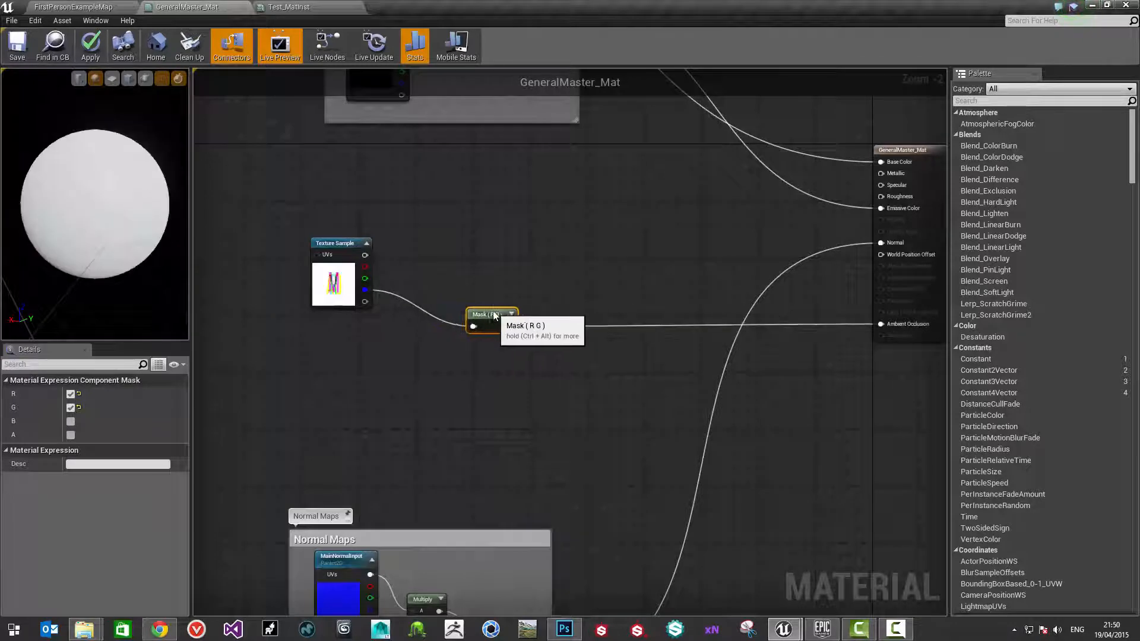
Set the component mask to pass only the B channel, disabling R and G
{"action": "left_click", "coordinate": [71, 407]}
{"action": "left_click", "coordinate": [70, 394]}
{"action": "left_click", "coordinate": [71, 421]}
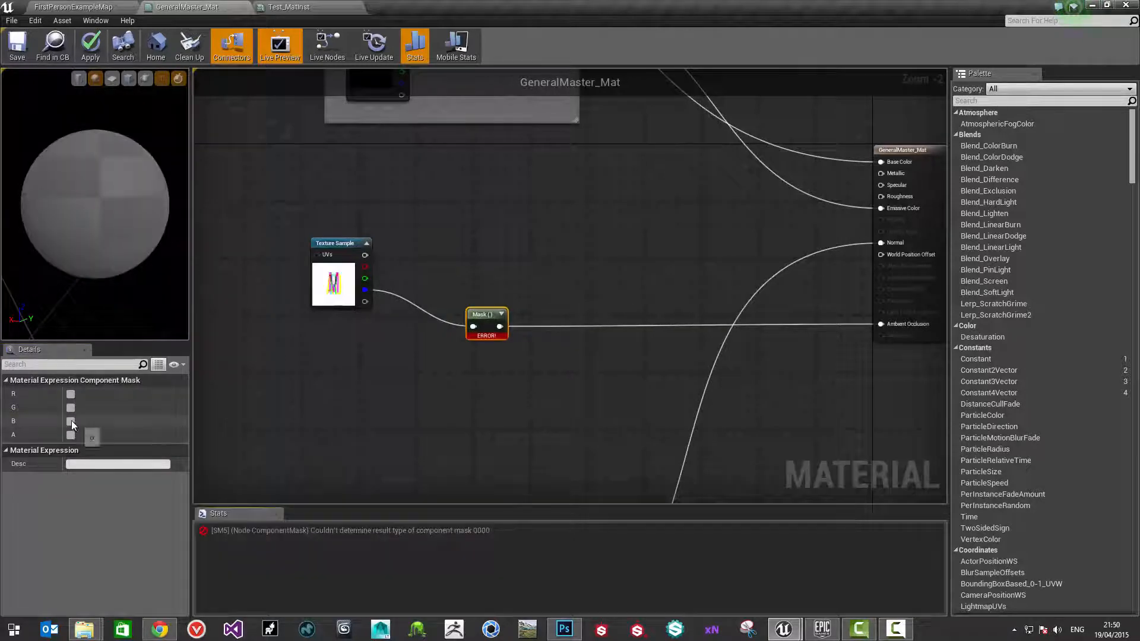
{"action": "right_click", "coordinate": [493, 311]}
{"action": "left_click", "coordinate": [447, 284]}
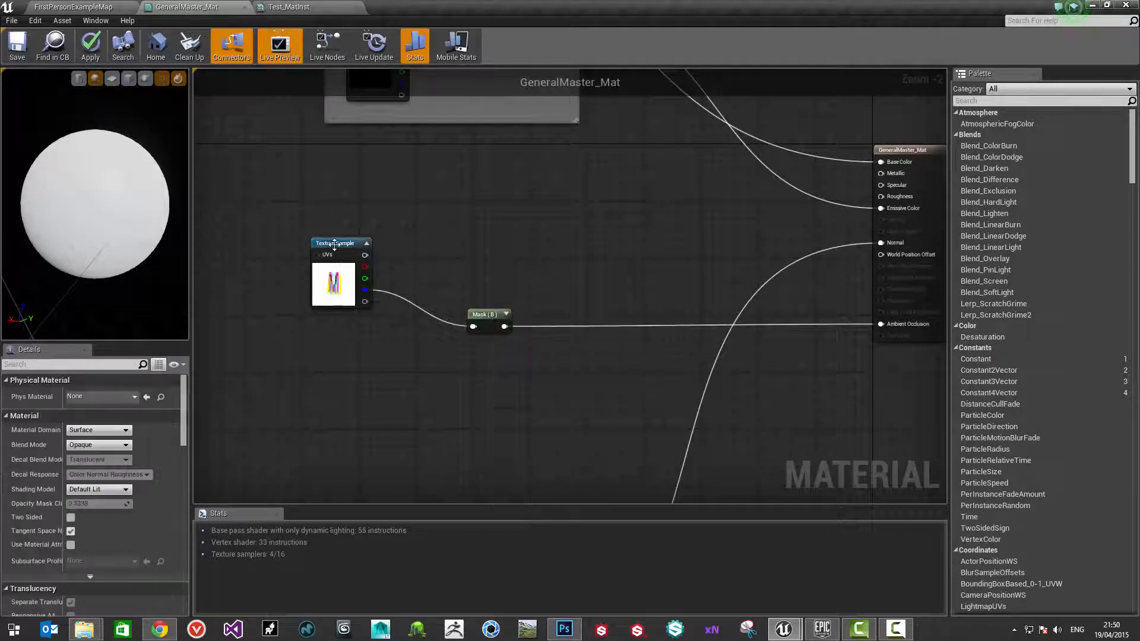
Convert the blue-channel mask node to a parameter and enter AMbientOcclusionSelection as its name
{"action": "left_click", "coordinate": [486, 315]}
{"action": "right_click", "coordinate": [487, 317]}
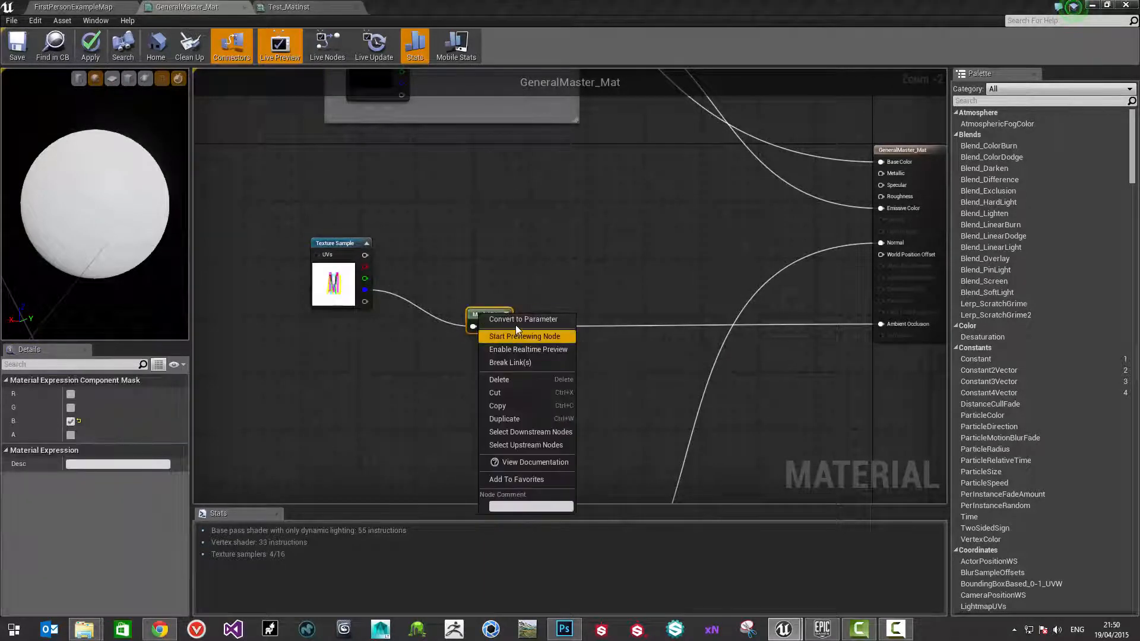
{"action": "left_click", "coordinate": [516, 320]}
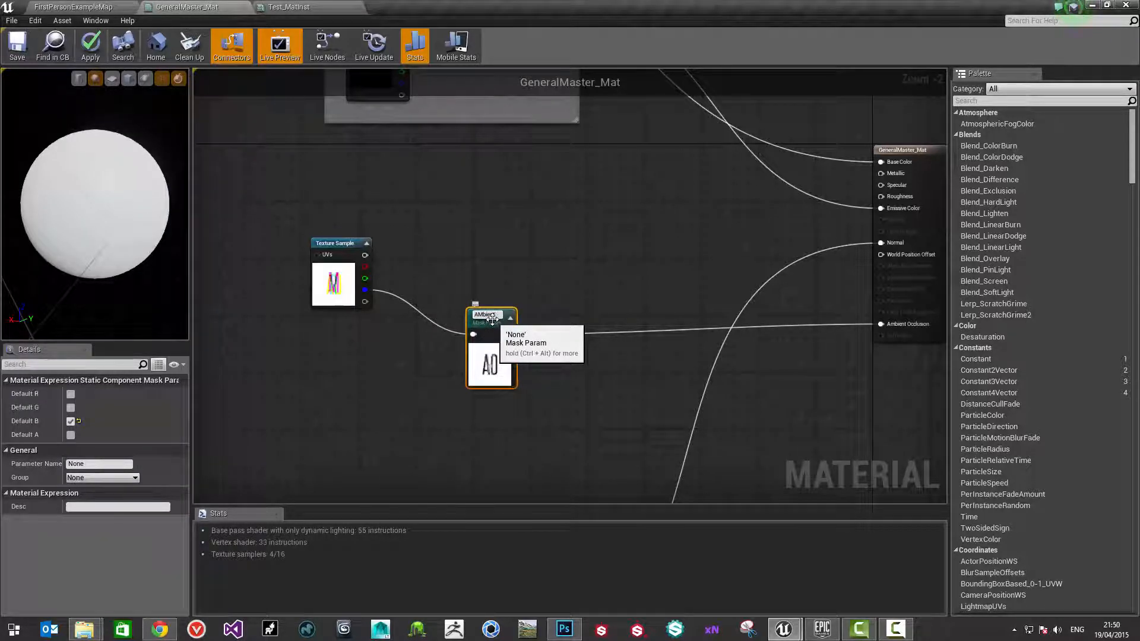
{"action": "type", "text": "AMbientOcclusionS"}
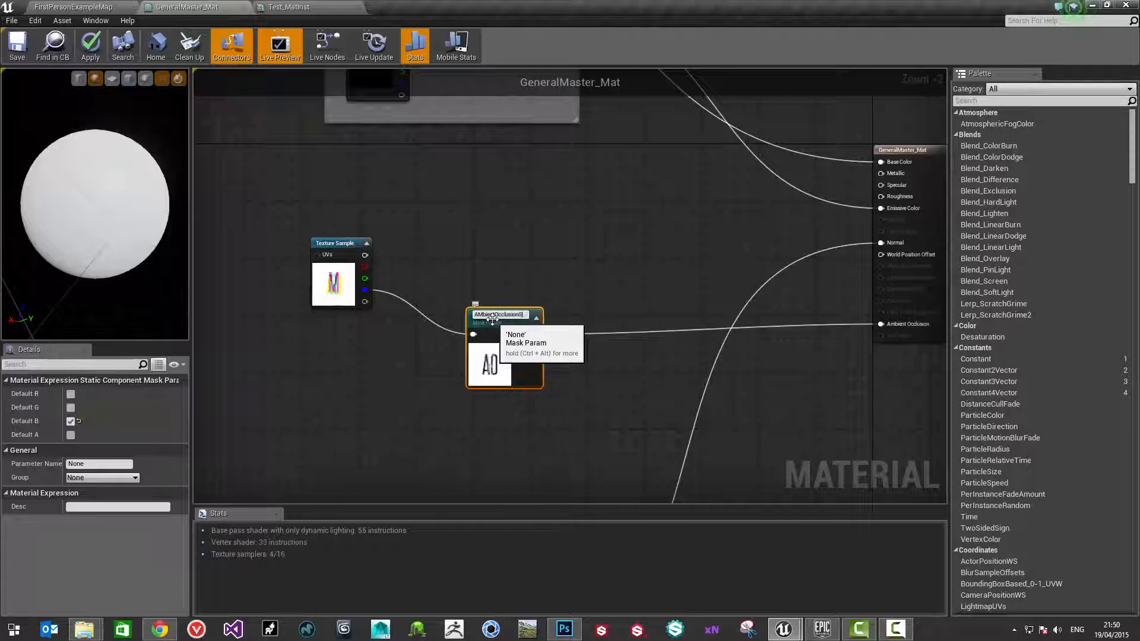
{"action": "type", "text": "Ec"}
{"action": "key", "text": "BackSpace"}
{"action": "key", "text": "BackSpace"}
{"action": "type", "text": "election"}
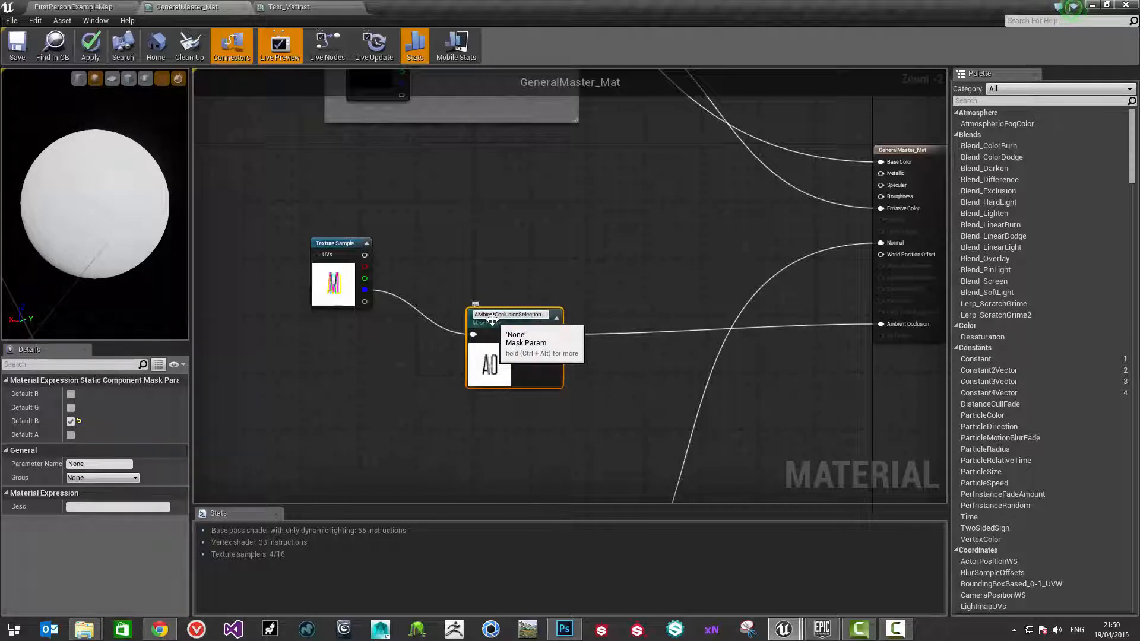
{"action": "left_click", "coordinate": [478, 314]}
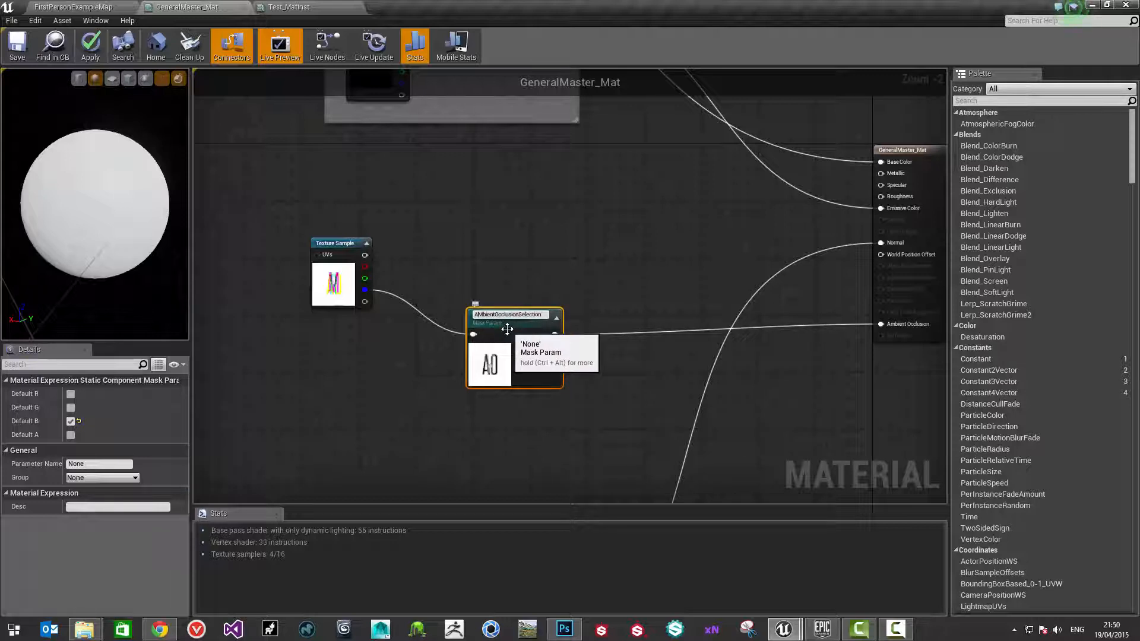
Name the mask parameter AmbientOcclusionSelection, assign it to a new AmbientOcclusion group, and shift the node slightly toward the material output
{"action": "key", "text": "Delete"}
{"action": "type", "text": "m"}
{"action": "key", "text": "Return"}
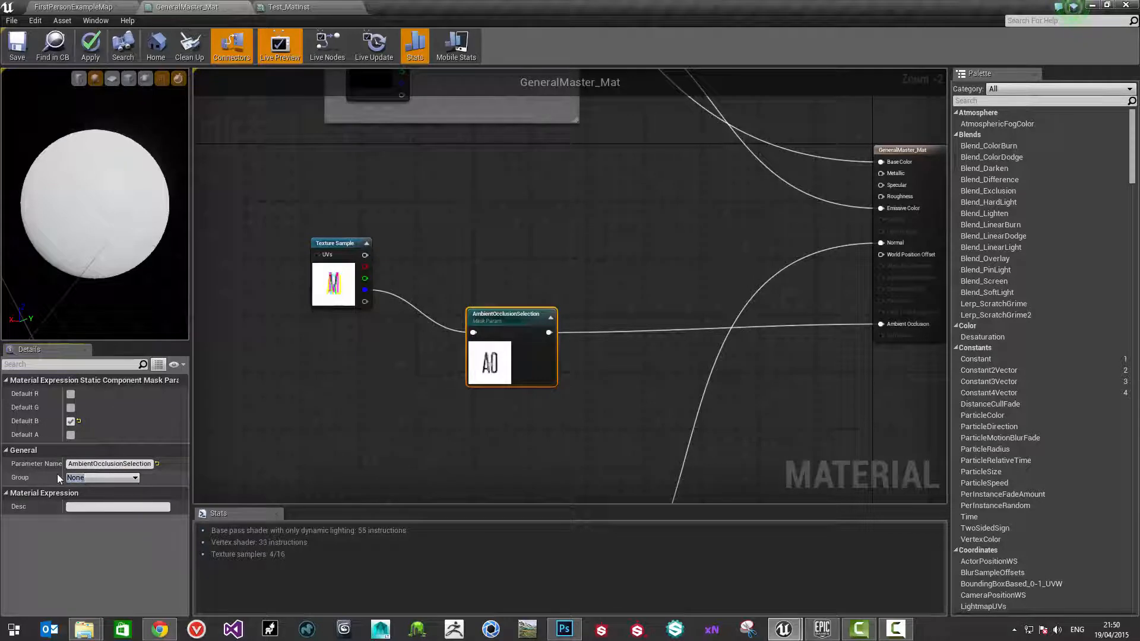
{"action": "type", "text": "AmbientOcclusion"}
{"action": "key", "text": "Return"}
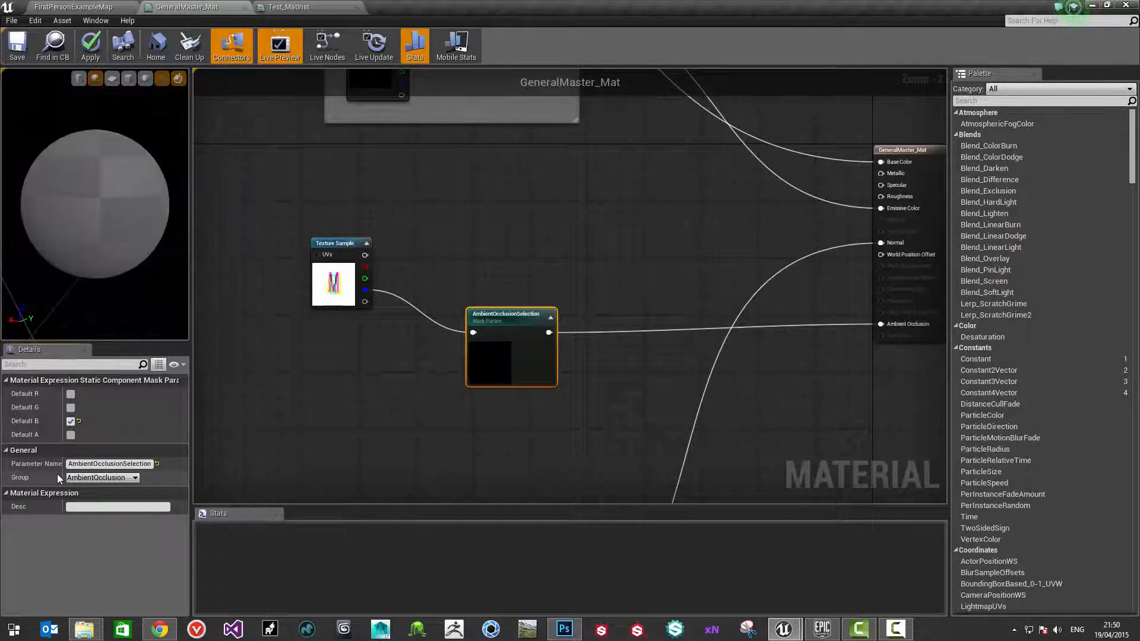
{"action": "left_click", "coordinate": [601, 355]}
{"action": "left_click_drag", "start_coordinate": [510, 324], "coordinate": [530, 331]}
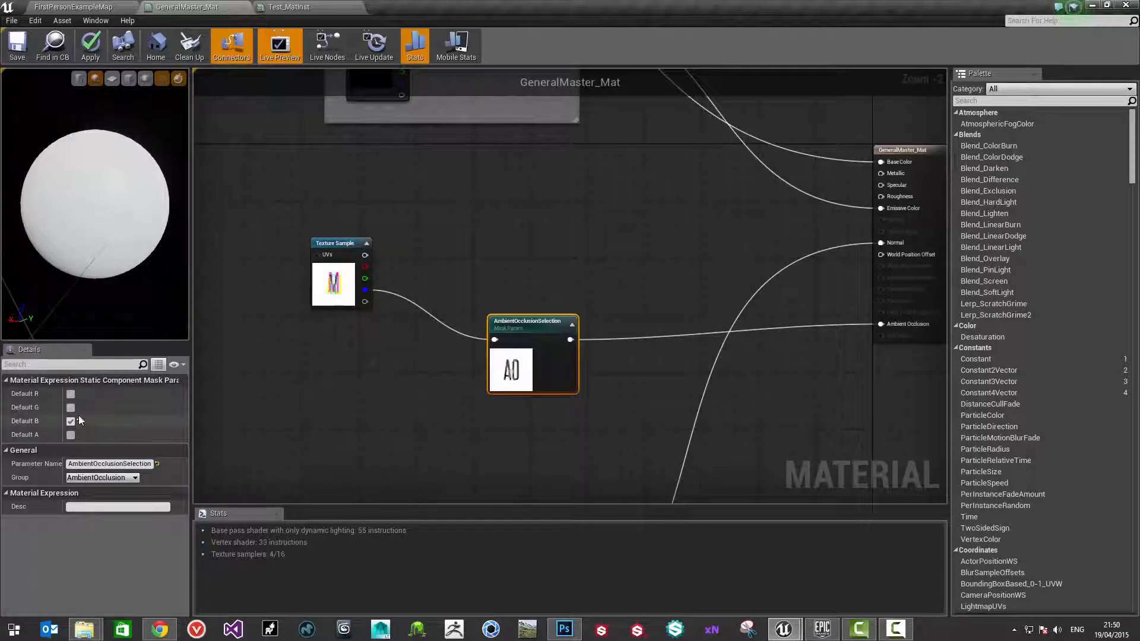
Switch the mask's default channel to green and then red, and feed the mask from the Texture Sample's combined RGB output
{"action": "left_click", "coordinate": [70, 422]}
{"action": "left_click", "coordinate": [70, 408]}
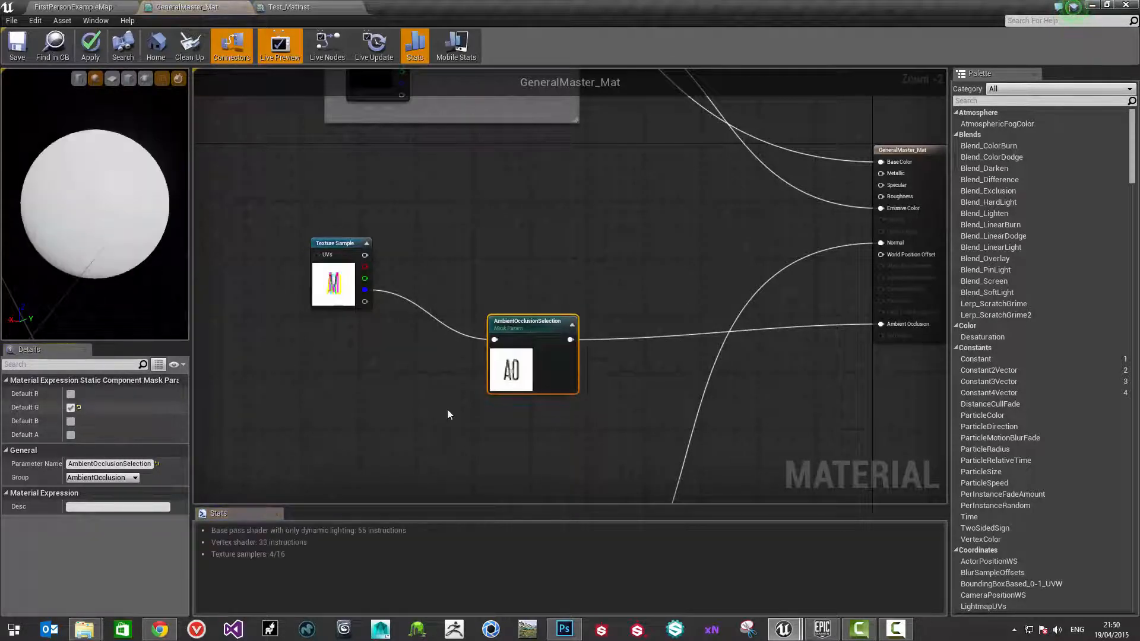
{"action": "left_click", "coordinate": [71, 394]}
{"action": "left_click", "coordinate": [70, 408]}
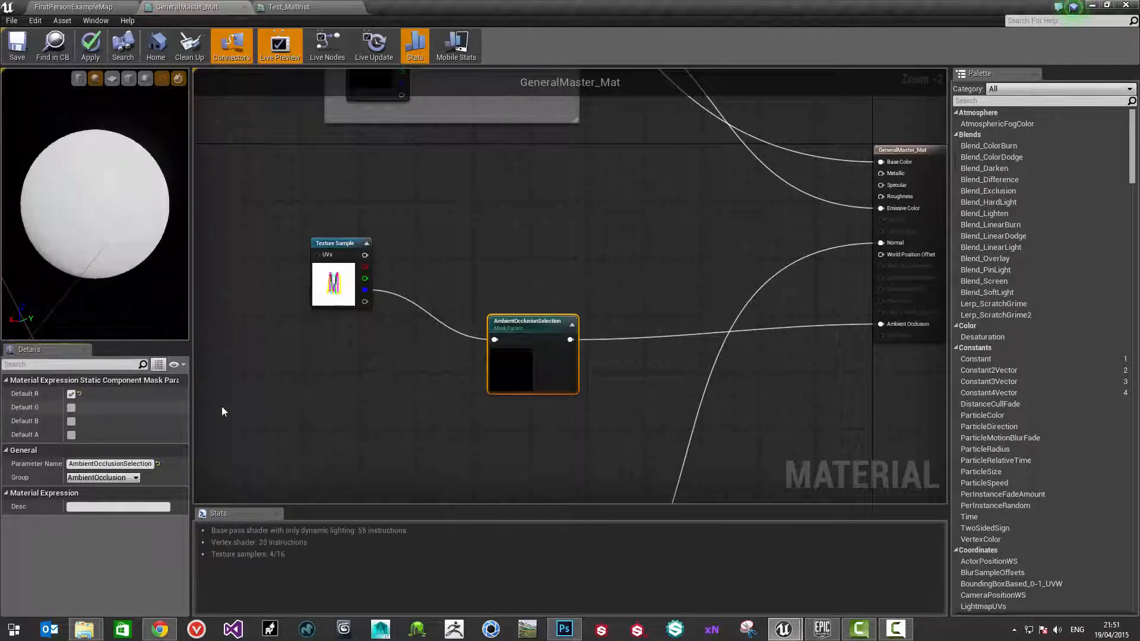
{"action": "left_click_drag", "start_coordinate": [365, 255], "coordinate": [495, 340]}
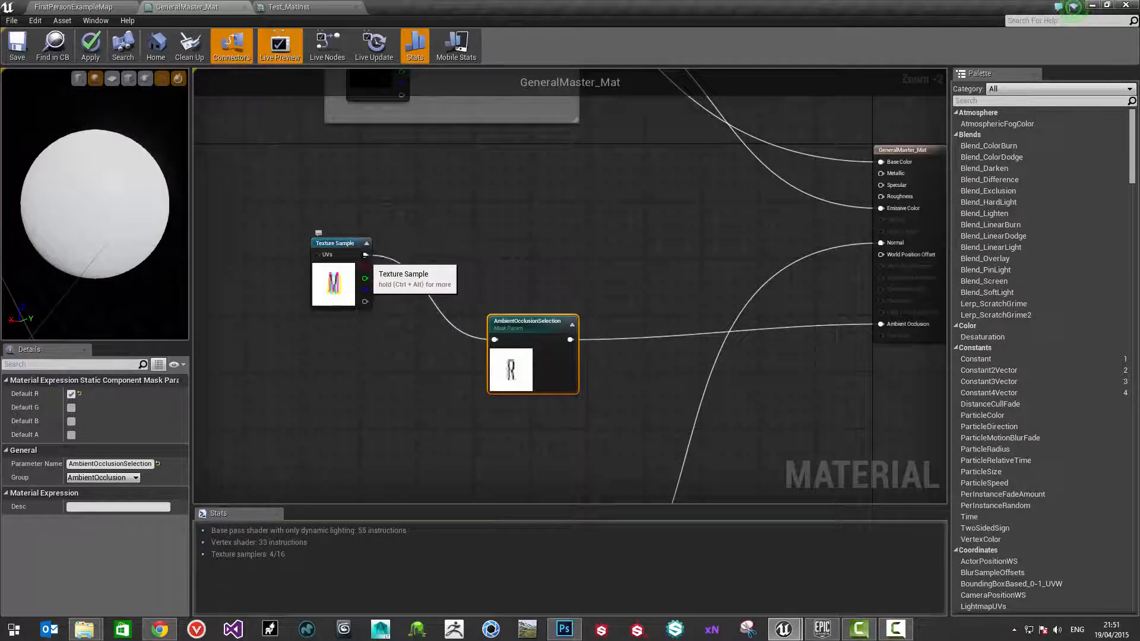
Cycle the AmbientOcclusionSelection mask's default channel through green and set it to blue
{"action": "left_click", "coordinate": [72, 393]}
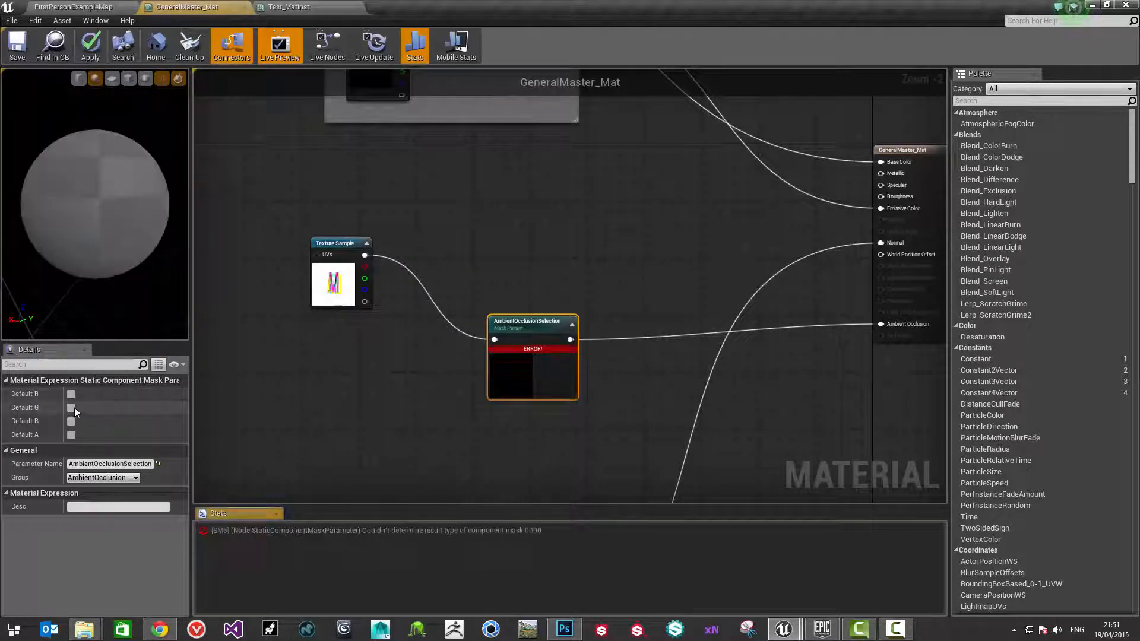
{"action": "left_click", "coordinate": [72, 408]}
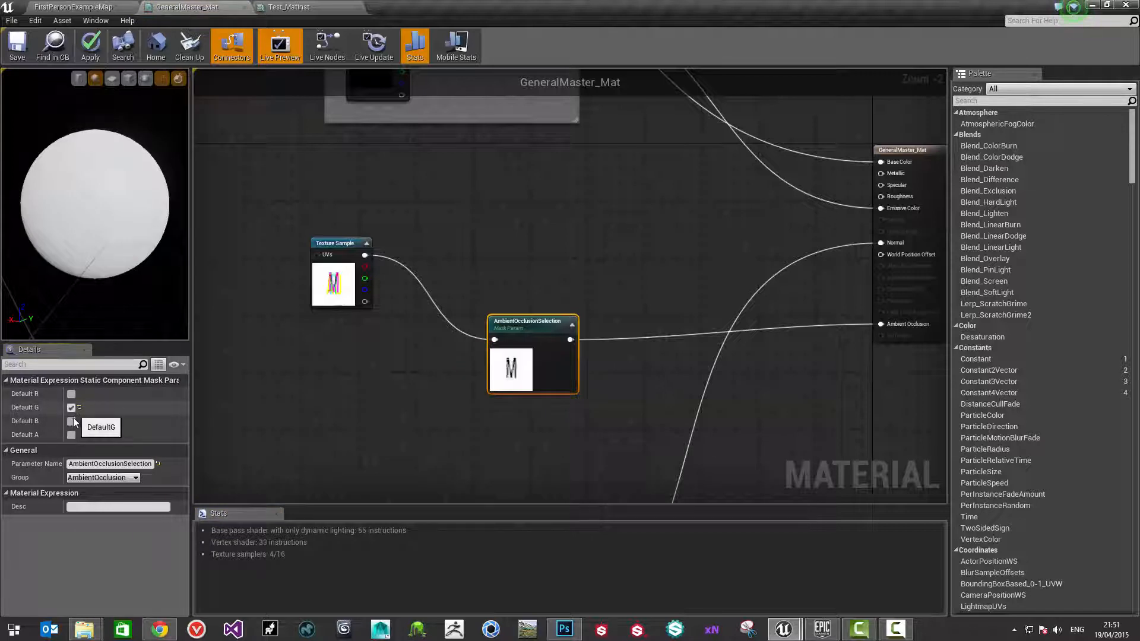
{"action": "left_click", "coordinate": [72, 408]}
{"action": "left_click", "coordinate": [72, 421]}
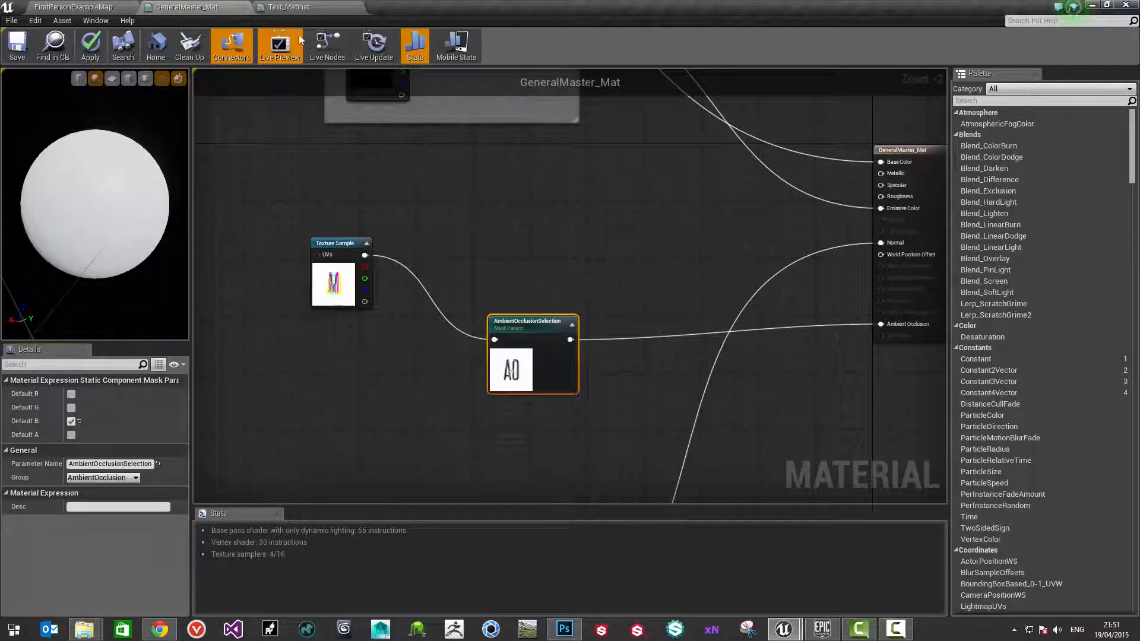
Switch to Photoshop, view the blue channel of MergePlaceholder.tga, and return to the material graph in Unreal Editor
{"action": "left_click", "coordinate": [565, 633]}
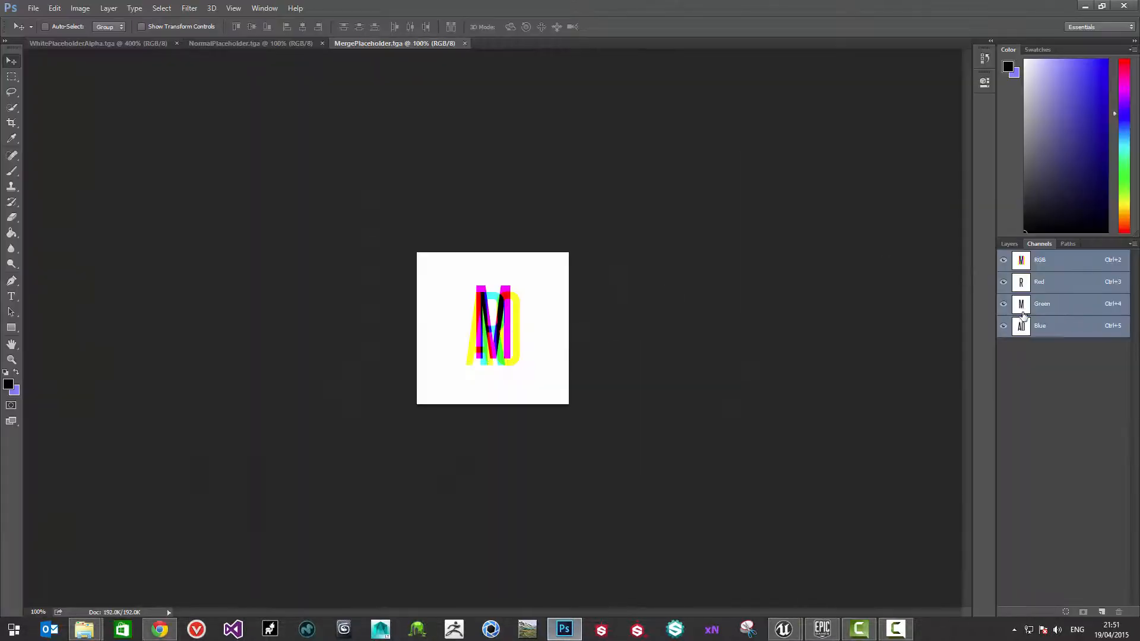
{"action": "left_click", "coordinate": [1043, 329]}
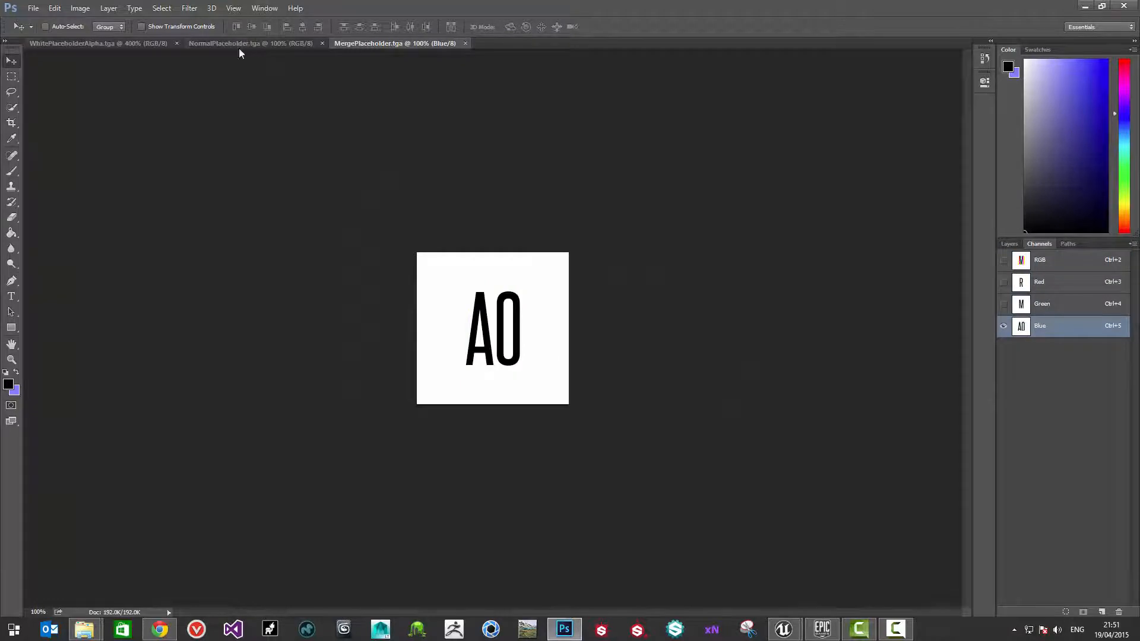
{"action": "left_click", "coordinate": [66, 43]}
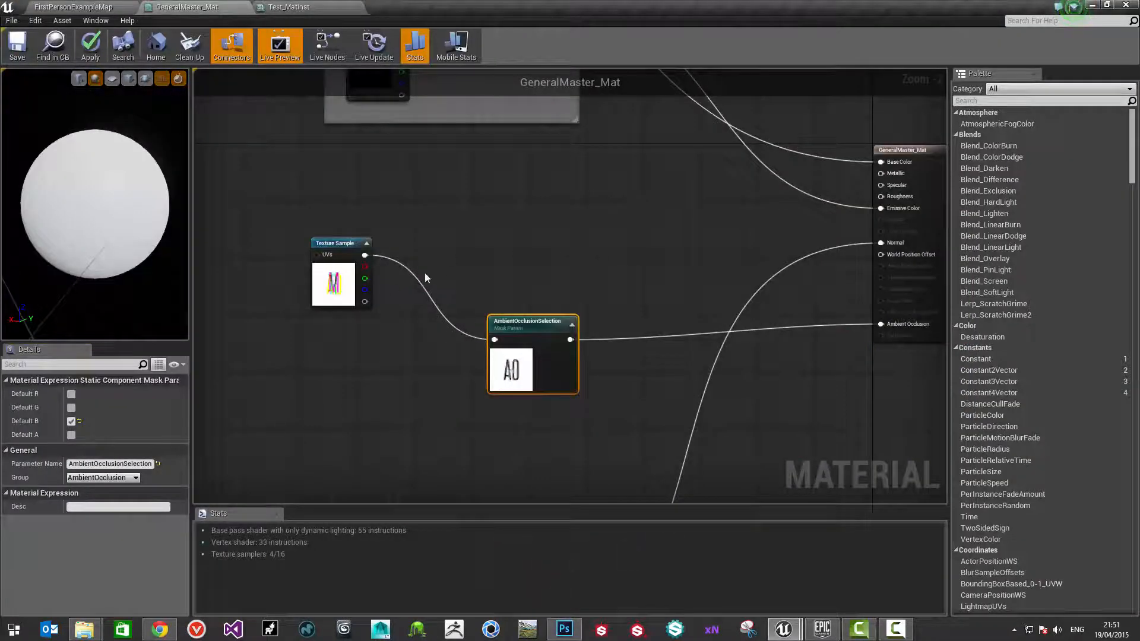
{"action": "left_click", "coordinate": [425, 278]}
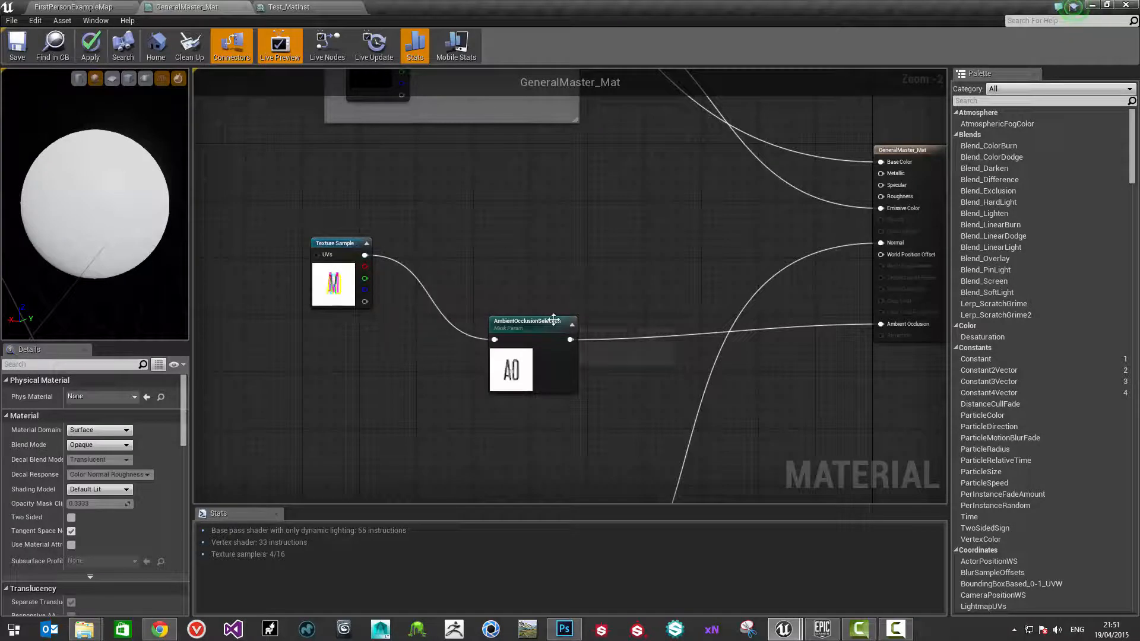
Try the green channel as the AmbientOcclusionSelection default, and return the mask to blue only
{"action": "left_click", "coordinate": [537, 329]}
{"action": "left_click", "coordinate": [71, 421]}
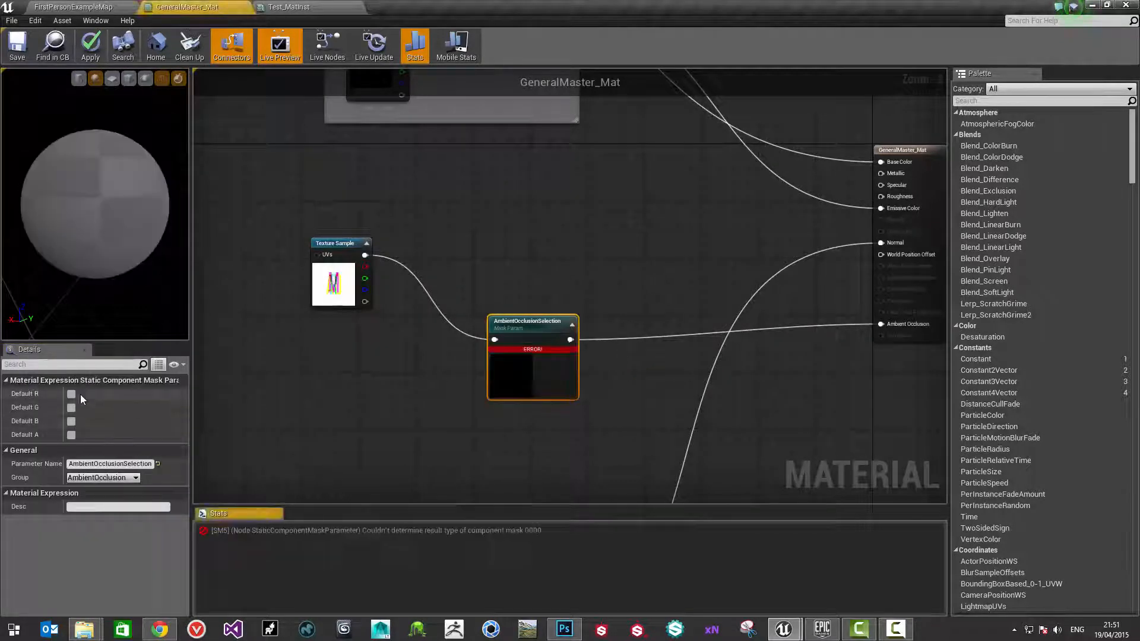
{"action": "left_click", "coordinate": [71, 408]}
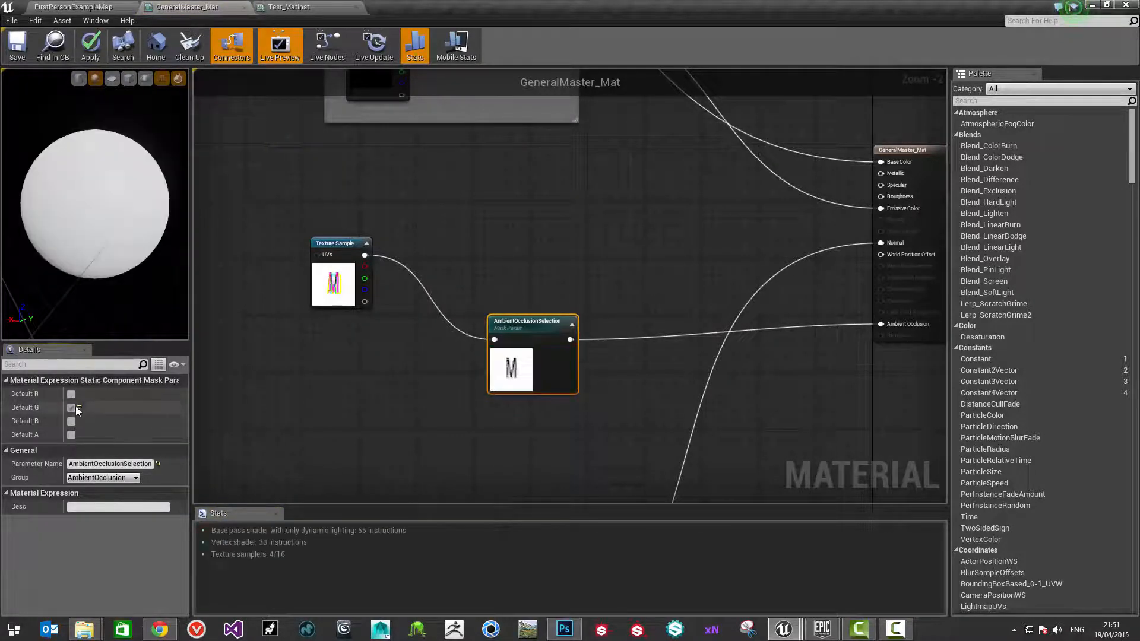
{"action": "left_click", "coordinate": [72, 408]}
{"action": "left_click", "coordinate": [71, 421]}
{"action": "left_click", "coordinate": [71, 408]}
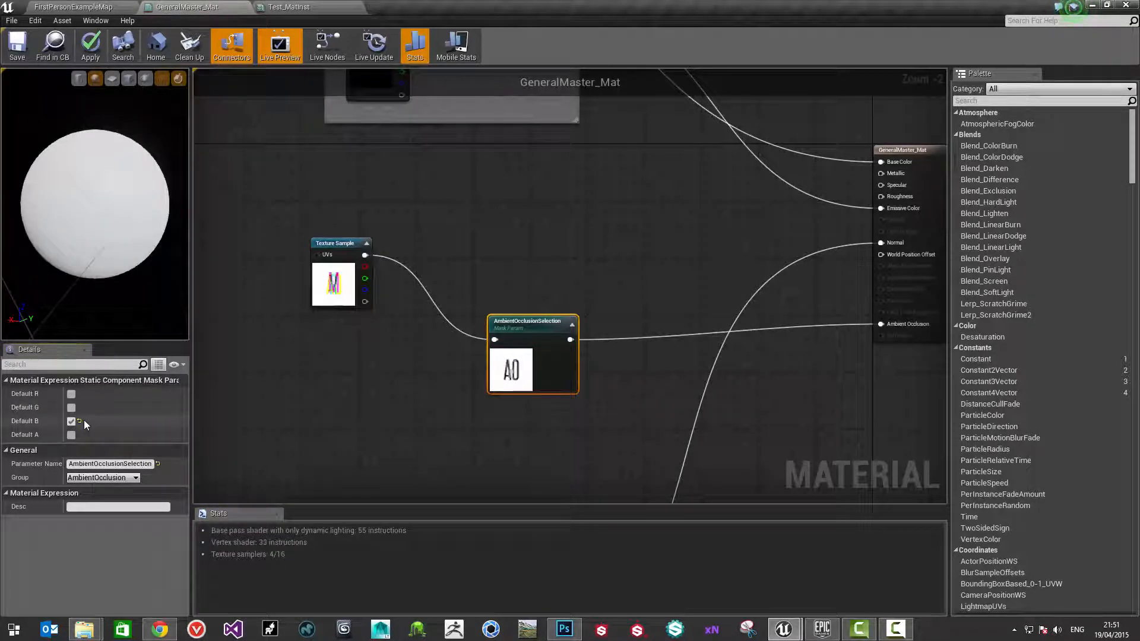
Add a ComponentMask node above the AmbientOcclusionSelection node
{"action": "right_click_drag", "start_coordinate": [387, 291], "coordinate": [297, 304]}
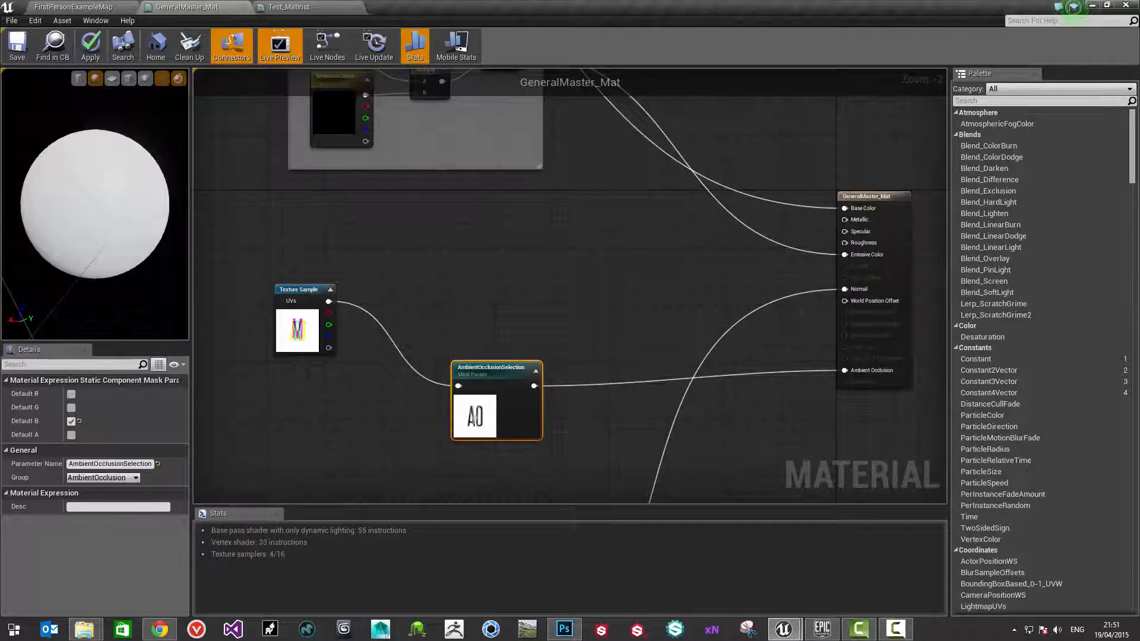
{"action": "right_click_drag", "start_coordinate": [435, 269], "coordinate": [555, 284]}
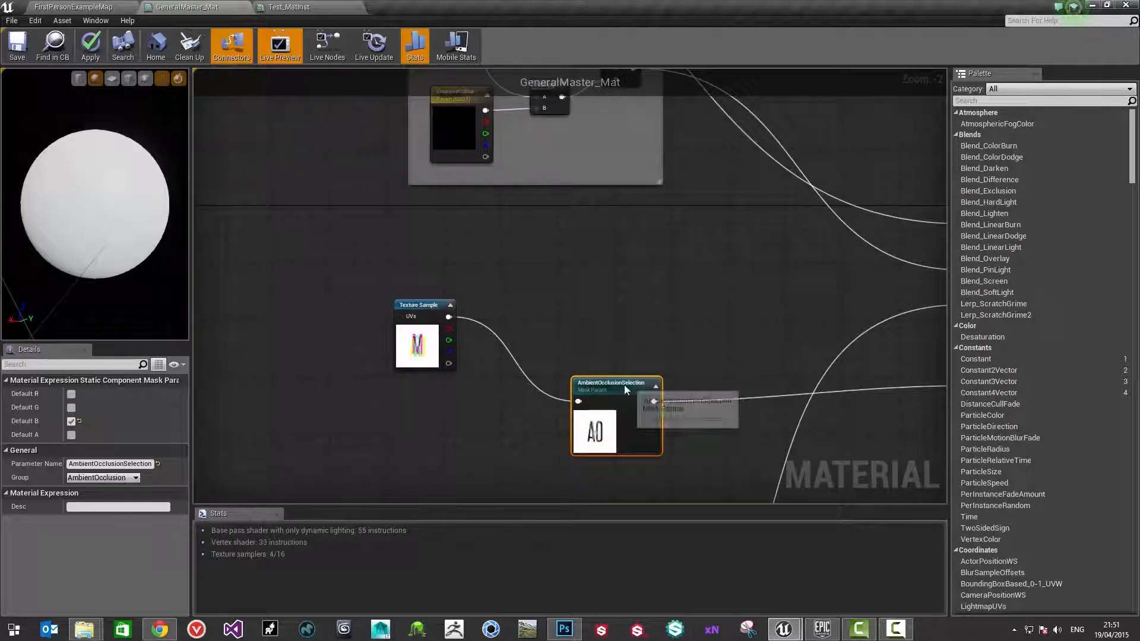
{"action": "left_click", "coordinate": [622, 403]}
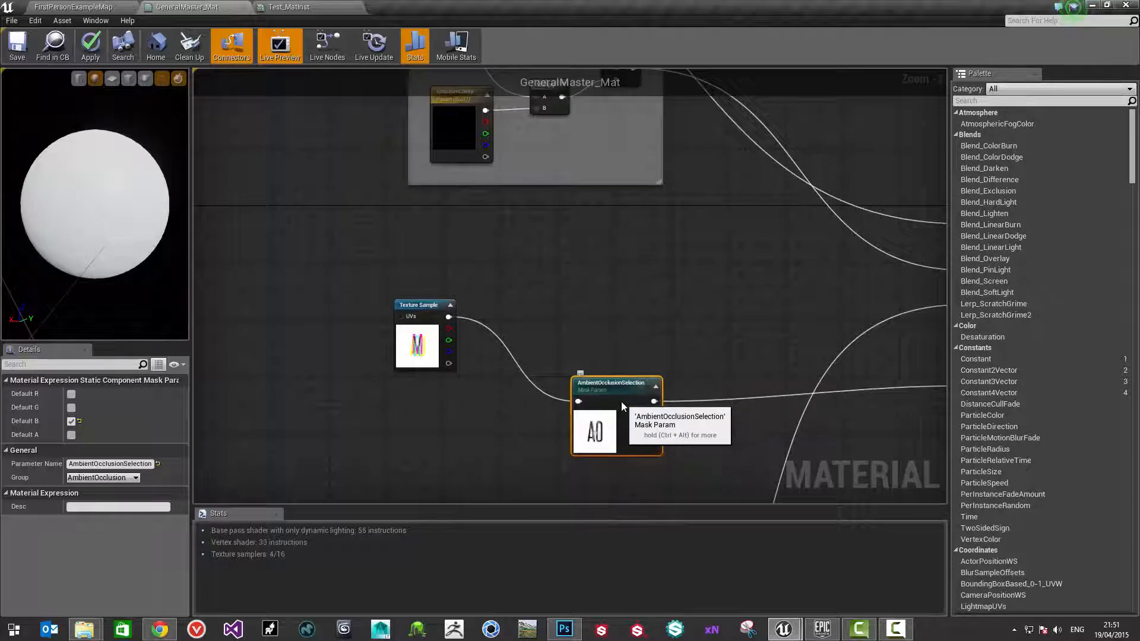
{"action": "right_click", "coordinate": [578, 287]}
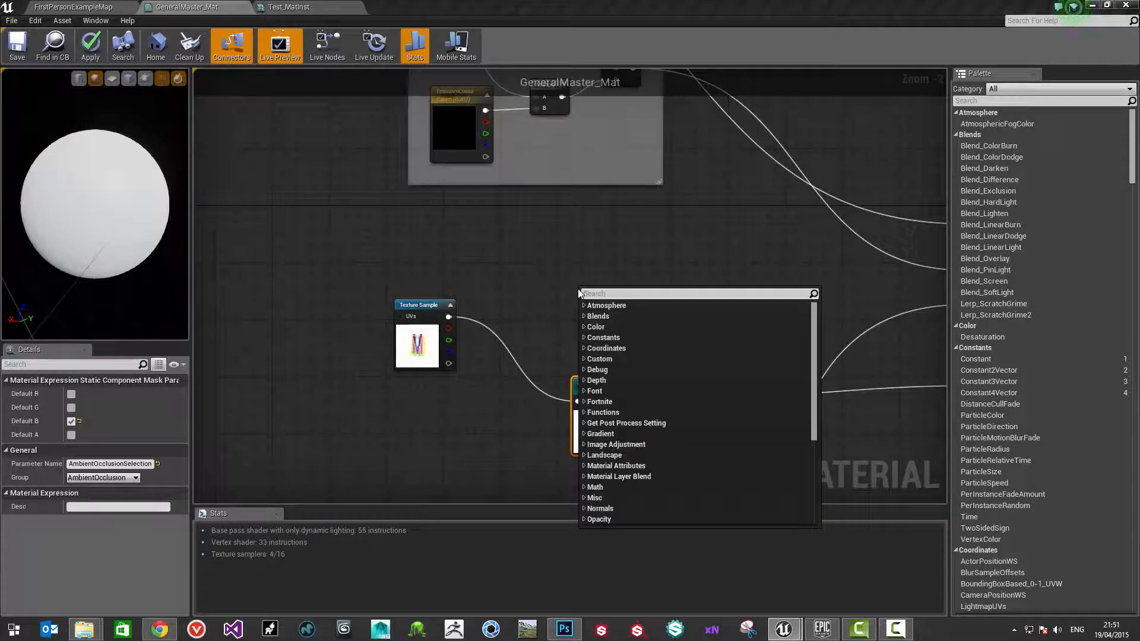
{"action": "type", "text": "mask"}
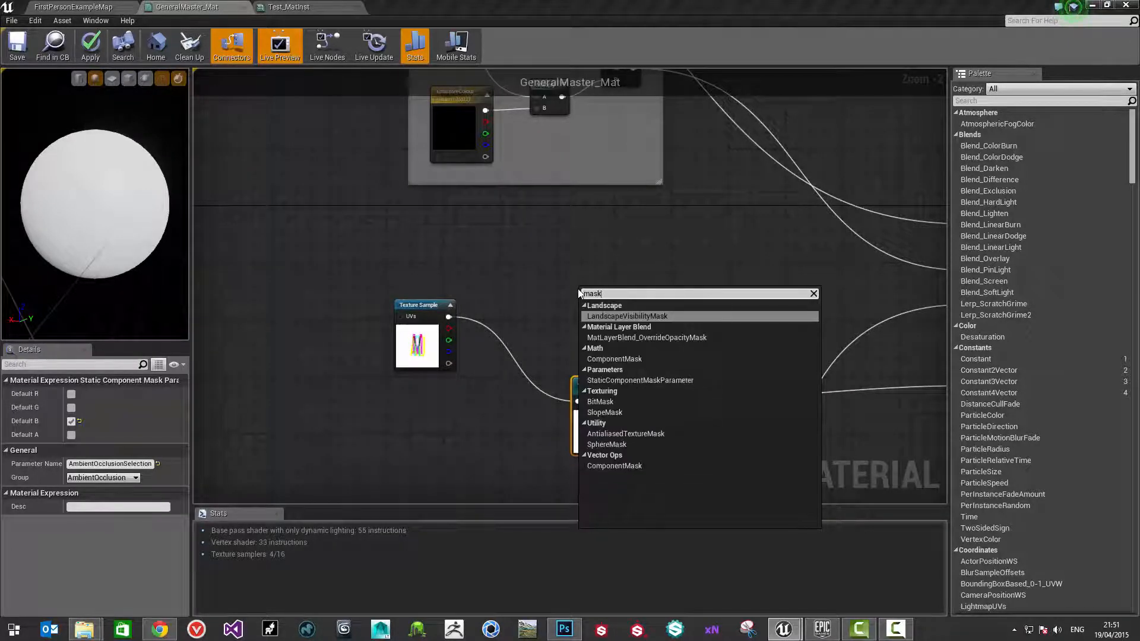
{"action": "key", "text": "Return"}
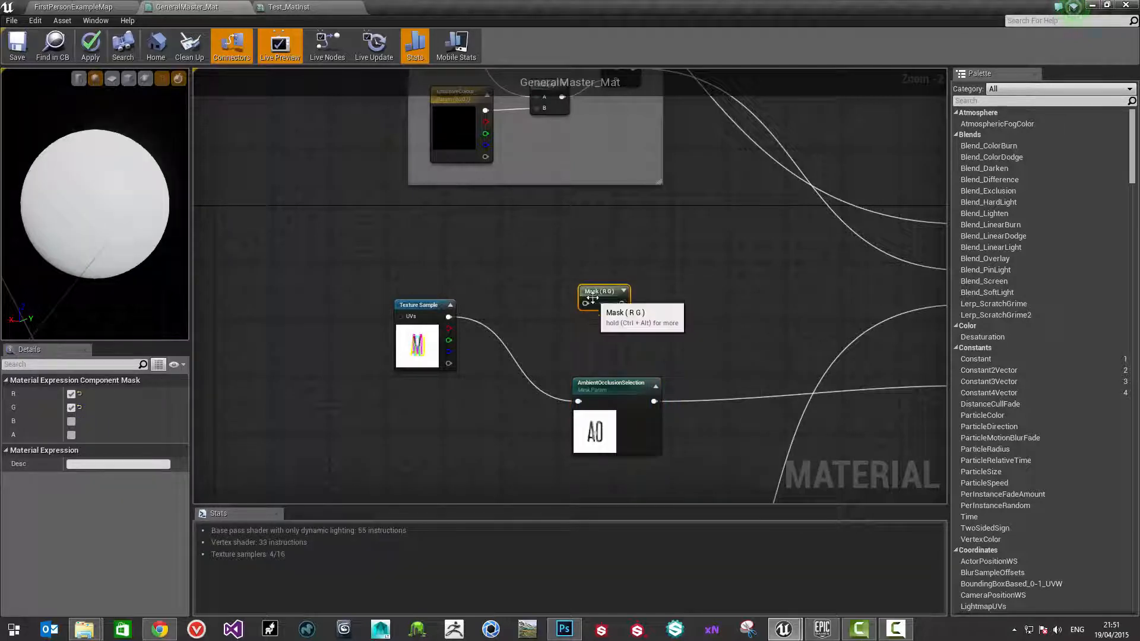
Convert the new component mask to a parameter named MetalnessSelection and assign it to the Metalness group
{"action": "right_click", "coordinate": [596, 291]}
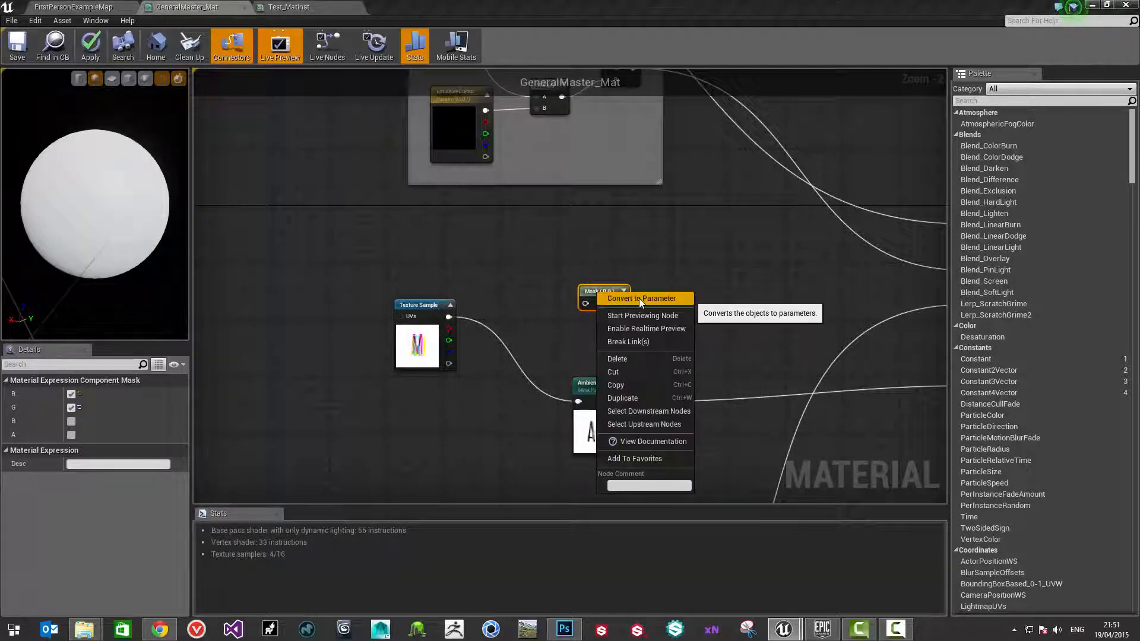
{"action": "left_click", "coordinate": [639, 298]}
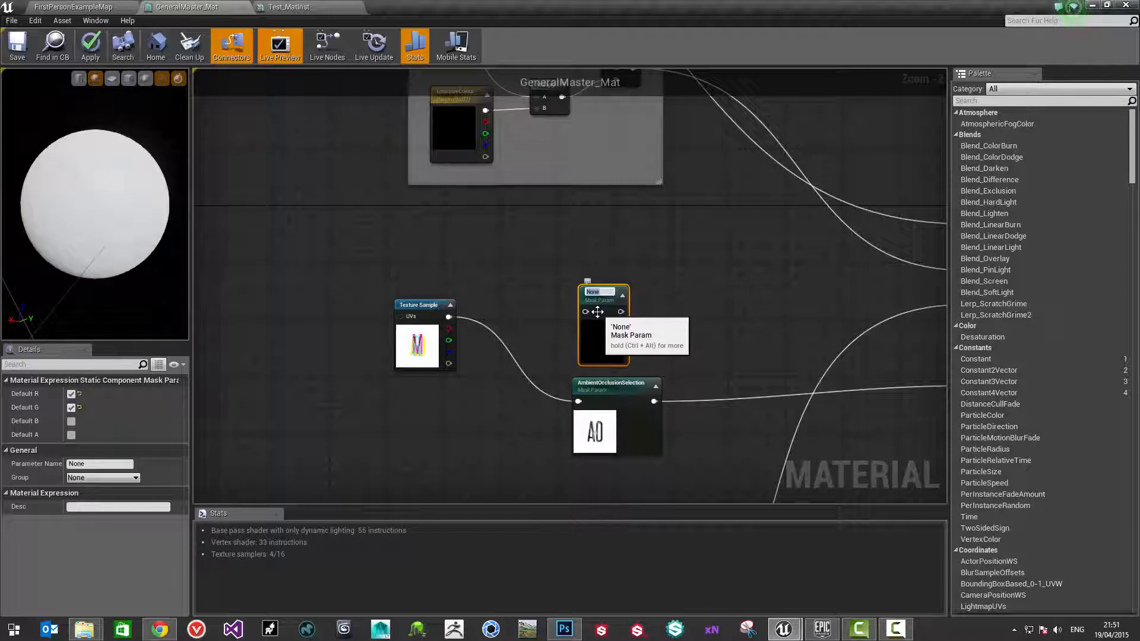
{"action": "type", "text": "Metalness"}
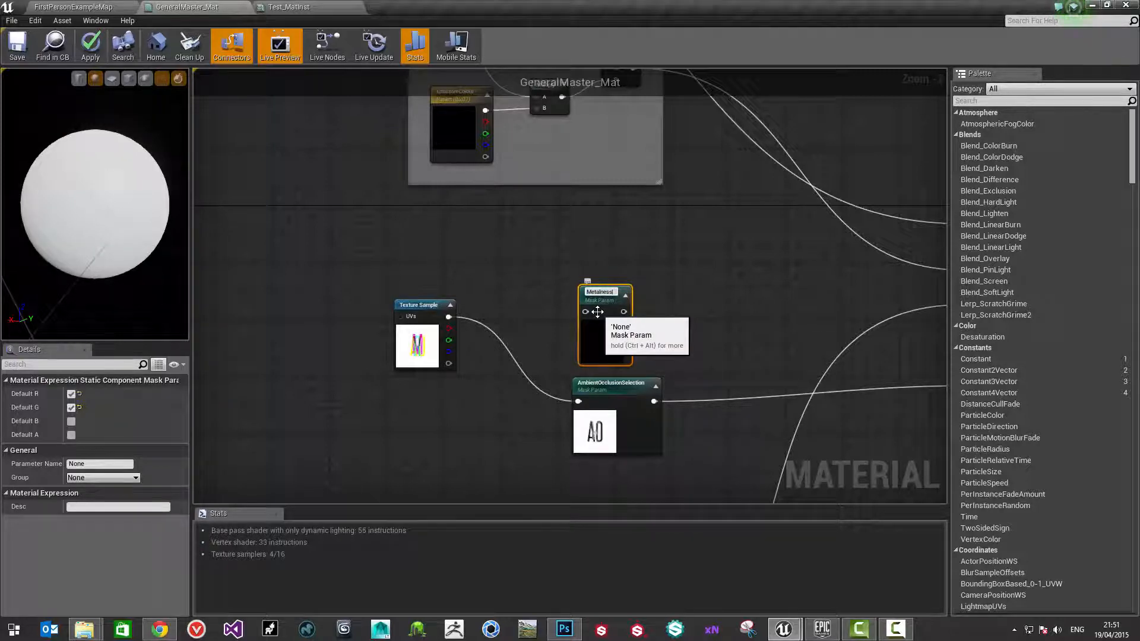
{"action": "type", "text": "Selection"}
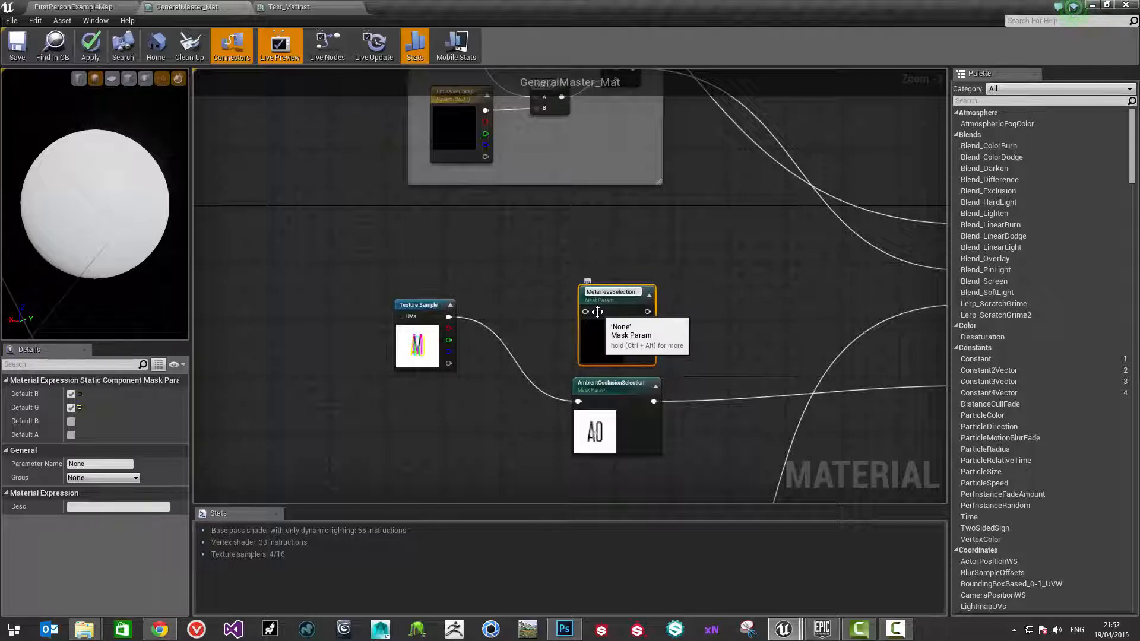
{"action": "key", "text": "Return"}
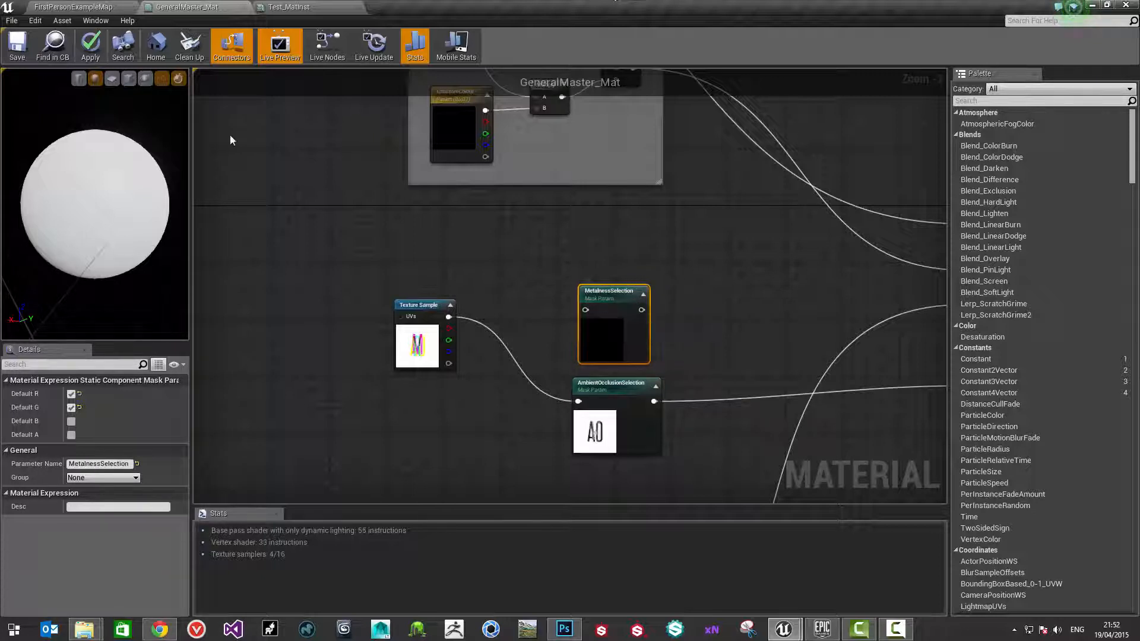
{"action": "left_click", "coordinate": [95, 479]}
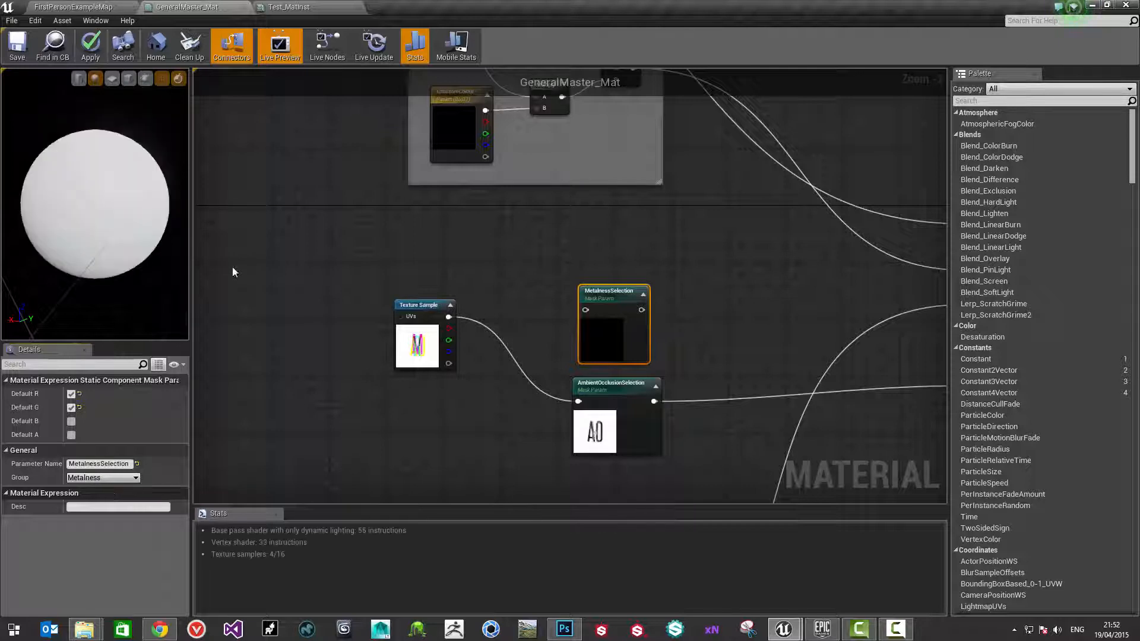
Feed the Texture Sample's RGB output into MetalnessSelection and disable its red default so only green stays enabled
{"action": "left_click", "coordinate": [514, 340]}
{"action": "left_click_drag", "start_coordinate": [450, 319], "coordinate": [586, 310]}
{"action": "left_click", "coordinate": [611, 297]}
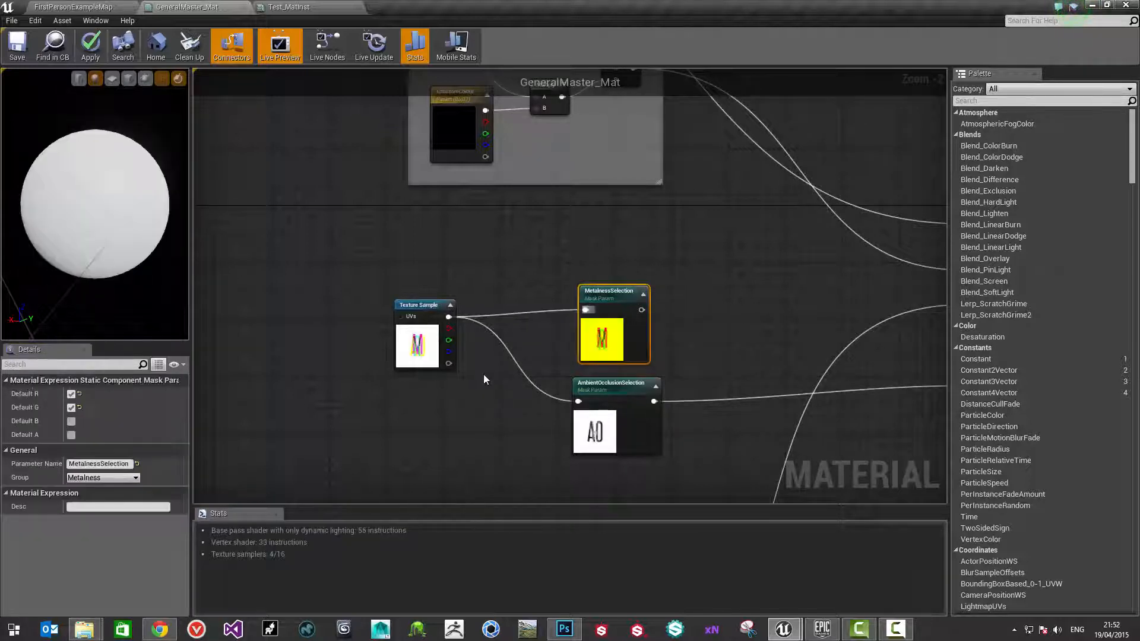
{"action": "left_click", "coordinate": [71, 394]}
Connect the MetalnessSelection output to the material's Metallic input
{"action": "right_click_drag", "start_coordinate": [721, 330], "coordinate": [548, 312]}
{"action": "scroll", "coordinate": [548, 312], "scroll_direction": "down", "scroll_amount": 1}
{"action": "scroll", "coordinate": [546, 312], "scroll_direction": "up", "scroll_amount": 1}
{"action": "left_click_drag", "start_coordinate": [434, 274], "coordinate": [796, 221]}
{"action": "right_click_drag", "start_coordinate": [521, 277], "coordinate": [565, 283]}
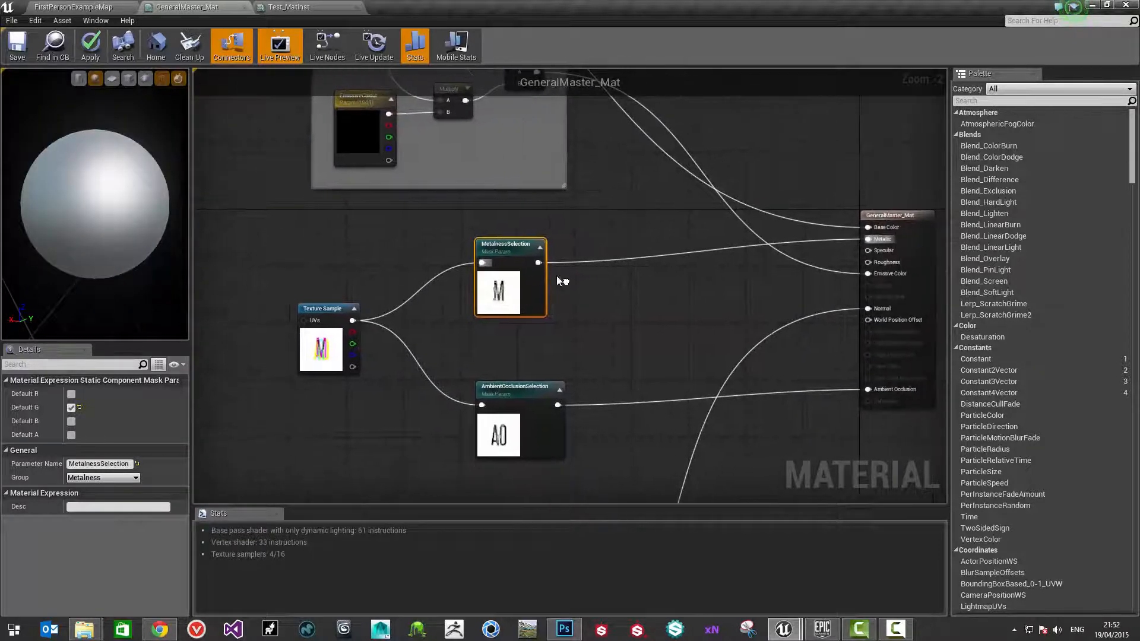
Move the MetalnessSelection node up, closer to the comment box above, and inspect the metallic mask on the rotated preview sphere
{"action": "left_click_drag", "start_coordinate": [503, 244], "coordinate": [524, 222]}
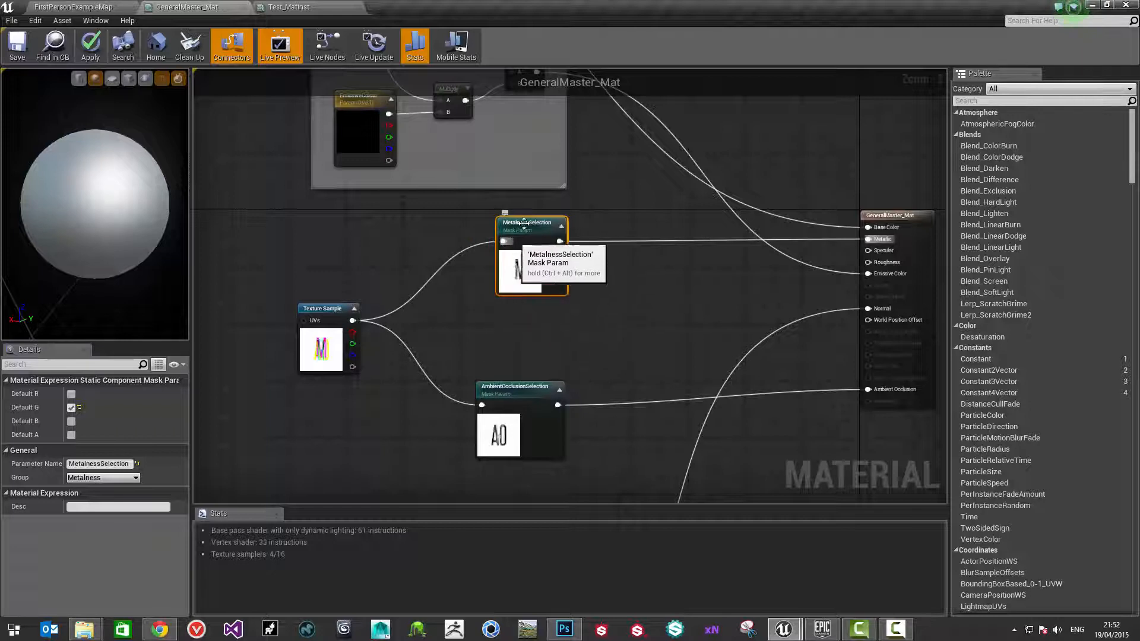
{"action": "right_click_drag", "start_coordinate": [570, 289], "coordinate": [461, 273]}
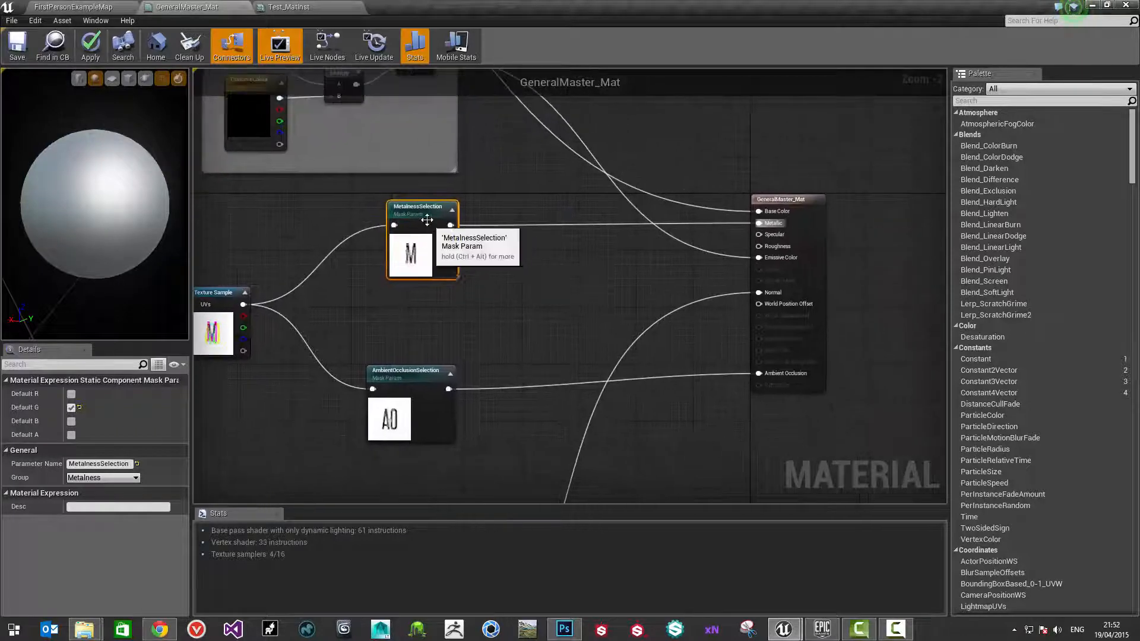
{"action": "left_click_drag", "start_coordinate": [427, 220], "coordinate": [419, 207]}
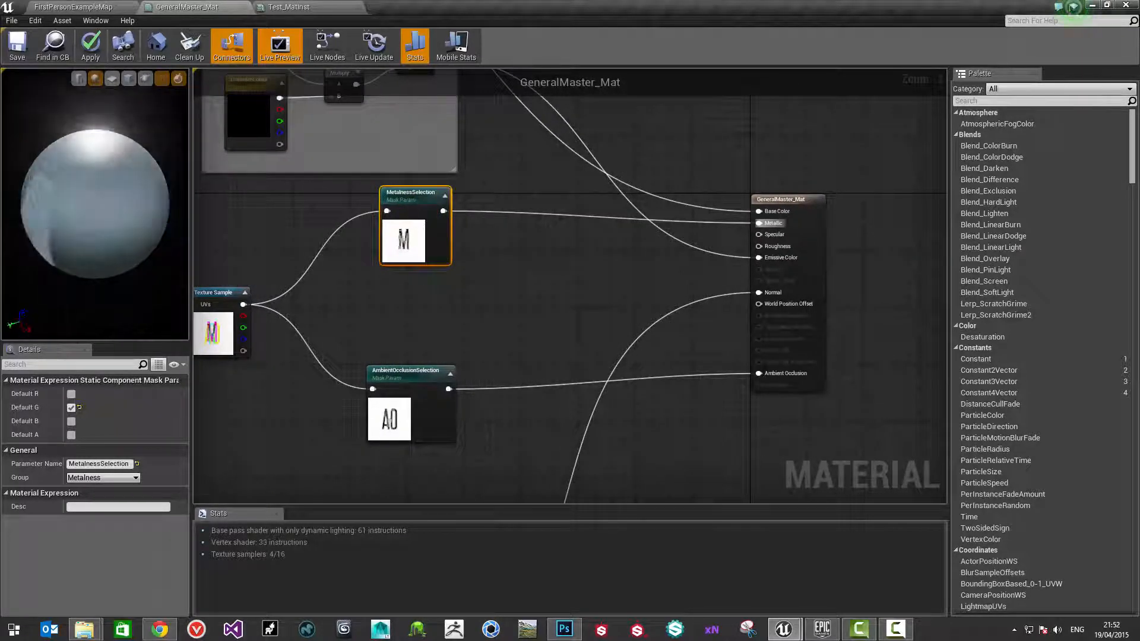
{"action": "left_click_drag", "start_coordinate": [95, 208], "coordinate": [279, 223]}
{"action": "left_click_drag", "start_coordinate": [162, 236], "coordinate": [110, 245]}
{"action": "mouse_move", "coordinate": [110, 245]}
{"action": "right_mouse_down"}
{"action": "mouse_move", "coordinate": [117, 203]}
{"action": "mouse_move", "coordinate": [117, 255]}
{"action": "right_mouse_up"}
{"action": "mouse_move", "coordinate": [399, 191]}
{"action": "left_mouse_down"}
{"action": "mouse_move", "coordinate": [393, 199]}
{"action": "mouse_move", "coordinate": [400, 188]}
{"action": "left_mouse_up"}
{"action": "right_click_drag", "start_coordinate": [386, 300], "coordinate": [476, 308]}
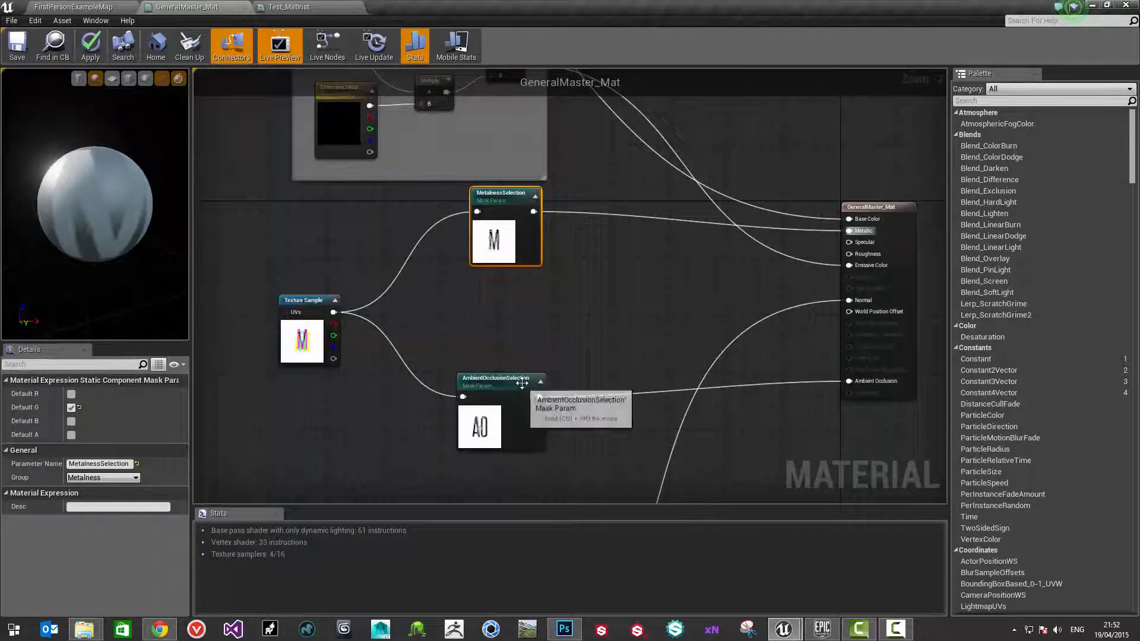
Move the AmbientOcclusionSelection node down to just above the Normal Maps comment box
{"action": "left_click_drag", "start_coordinate": [524, 381], "coordinate": [517, 415]}
{"action": "right_click_drag", "start_coordinate": [517, 415], "coordinate": [543, 213]}
{"action": "scroll", "coordinate": [544, 212], "scroll_direction": "down", "scroll_amount": 1}
{"action": "left_click_drag", "start_coordinate": [540, 210], "coordinate": [542, 242]}
{"action": "left_click_drag", "start_coordinate": [543, 283], "coordinate": [548, 319]}
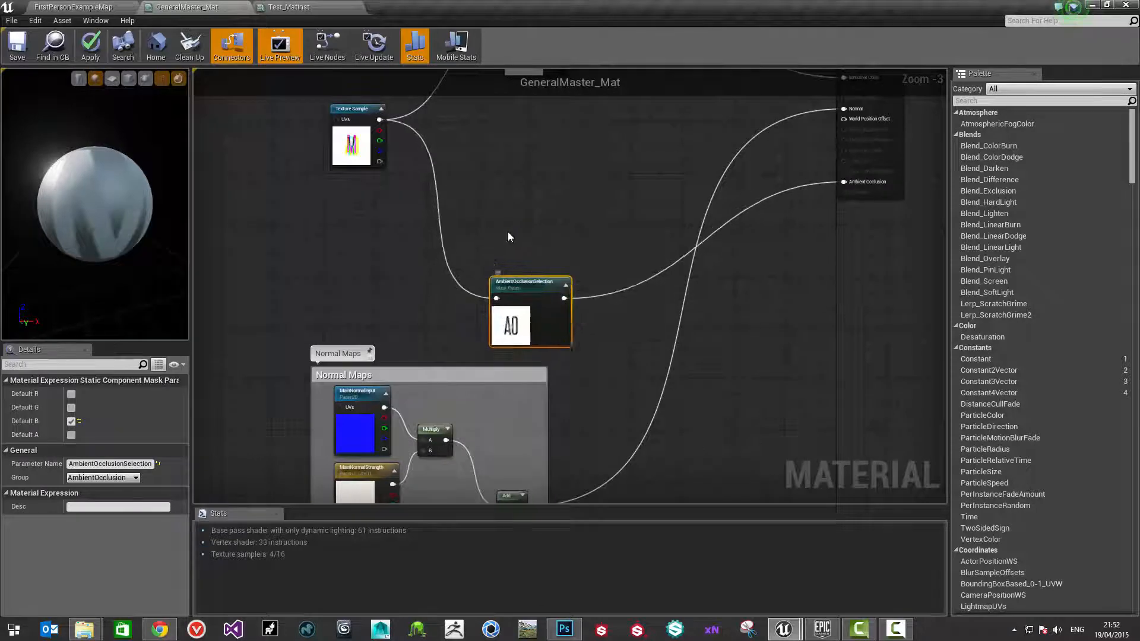
{"action": "right_click_drag", "start_coordinate": [461, 194], "coordinate": [491, 311]}
{"action": "scroll", "coordinate": [491, 310], "scroll_direction": "up", "scroll_amount": 2}
{"action": "right_click_drag", "start_coordinate": [541, 275], "coordinate": [522, 312]}
{"action": "right_click_drag", "start_coordinate": [554, 205], "coordinate": [545, 302]}
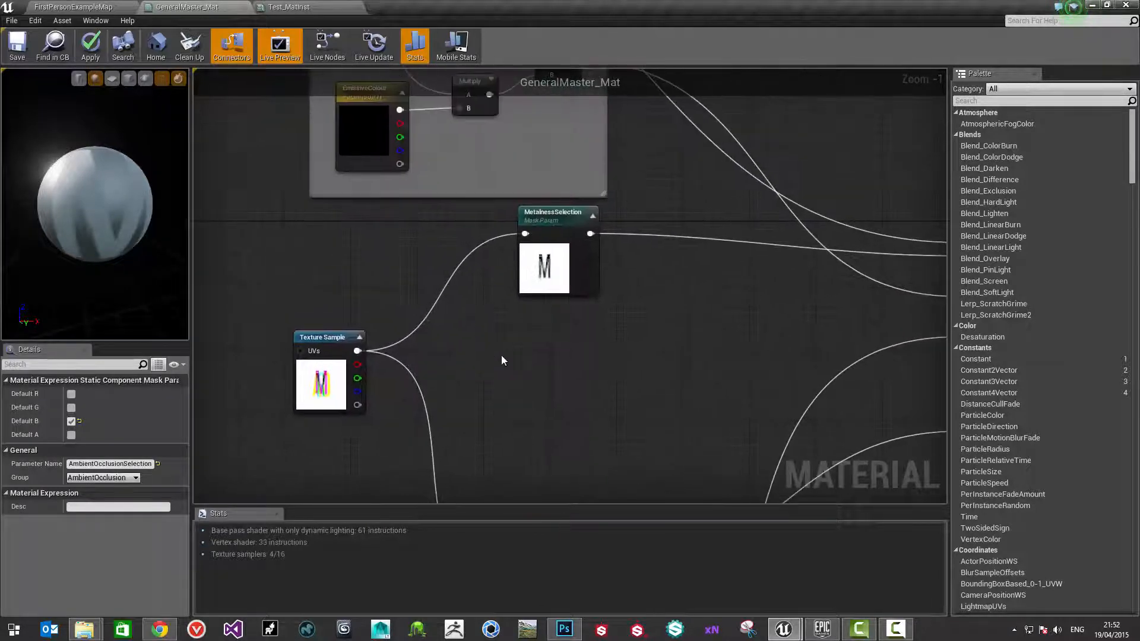
{"action": "right_click_drag", "start_coordinate": [502, 358], "coordinate": [518, 311]}
{"action": "left_click_drag", "start_coordinate": [375, 304], "coordinate": [521, 322]}
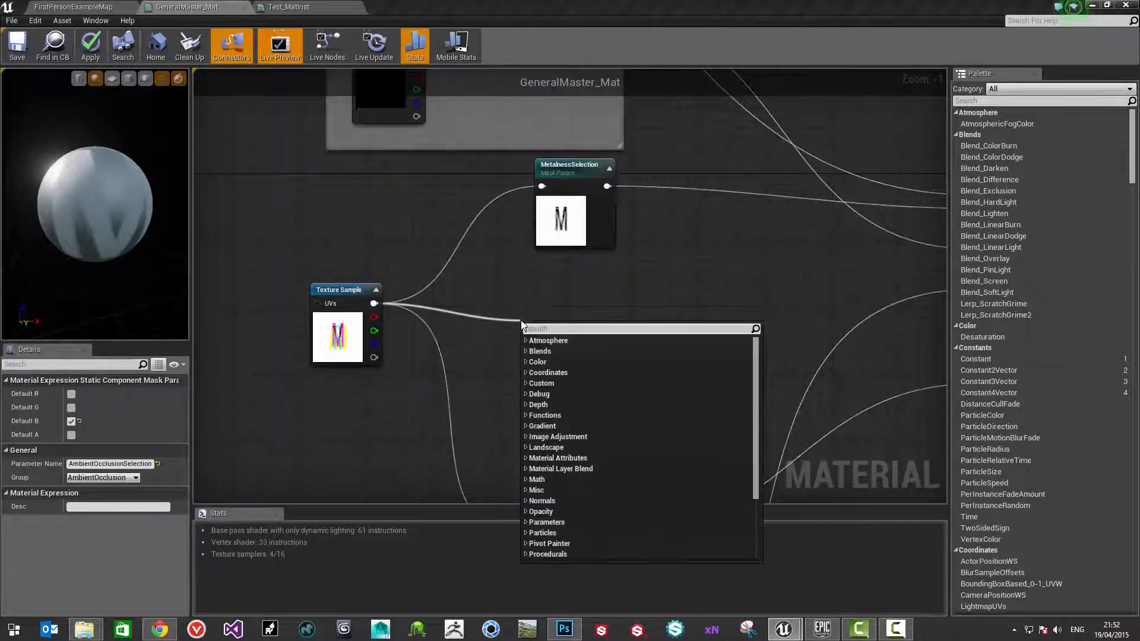
{"action": "type", "text": "comp"}
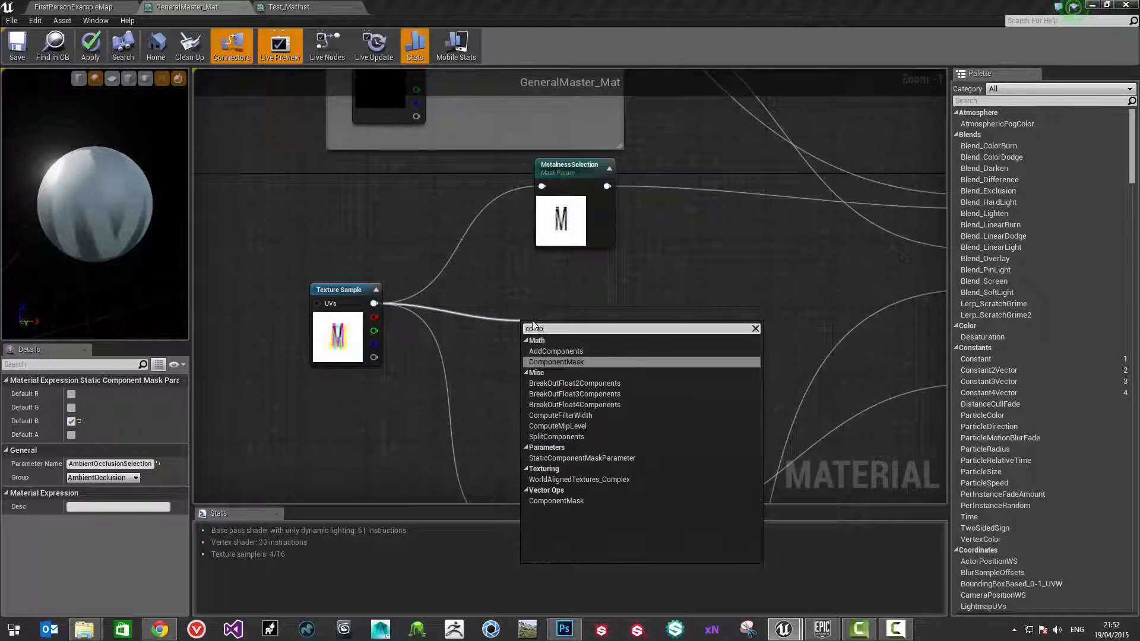
{"action": "left_click", "coordinate": [556, 351]}
{"action": "scroll", "coordinate": [536, 308], "scroll_direction": "up", "scroll_amount": 1}
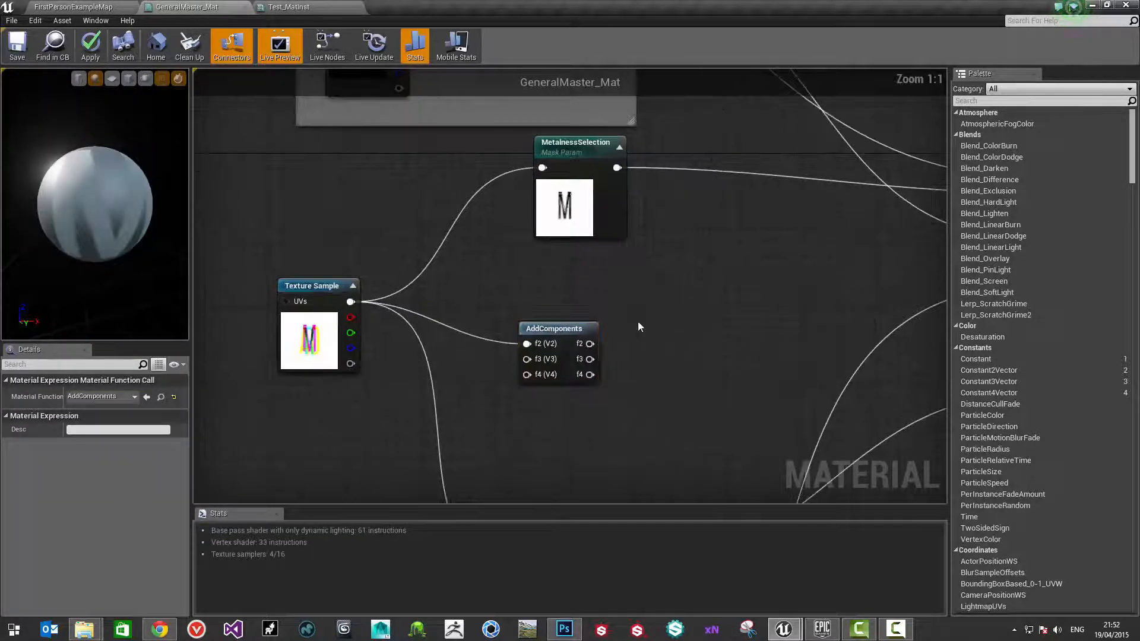
{"action": "key", "text": "Delete"}
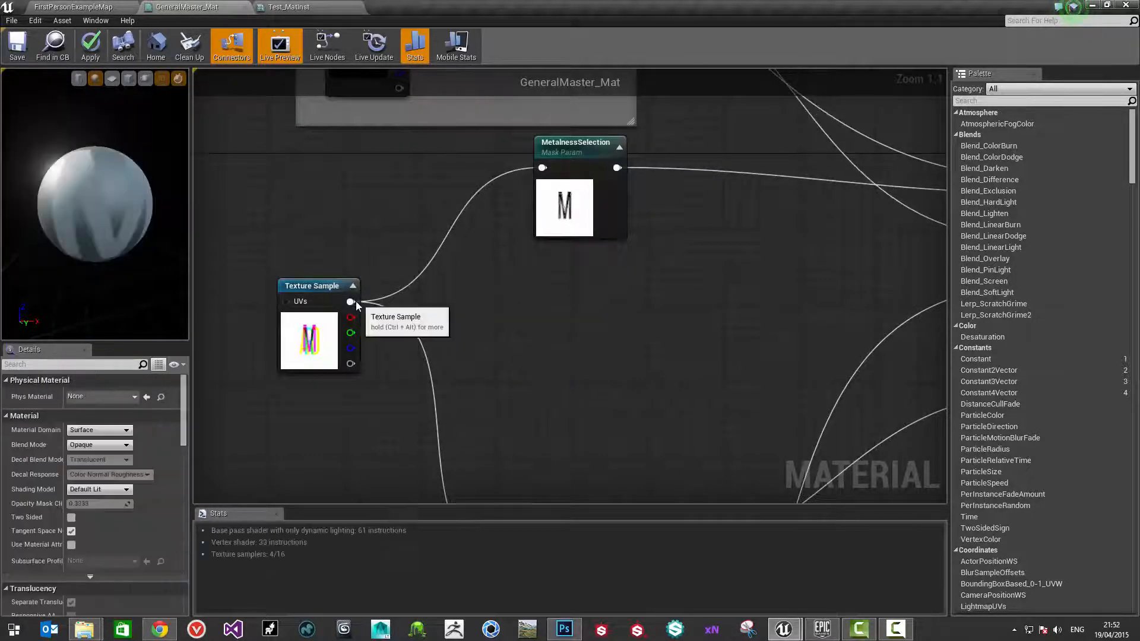
Add a ComponentMask fed by the Texture Sample's RGB output and convert it to a parameter named RoughnessSelection
{"action": "left_click_drag", "start_coordinate": [351, 302], "coordinate": [507, 305]}
{"action": "type", "text": "compon"}
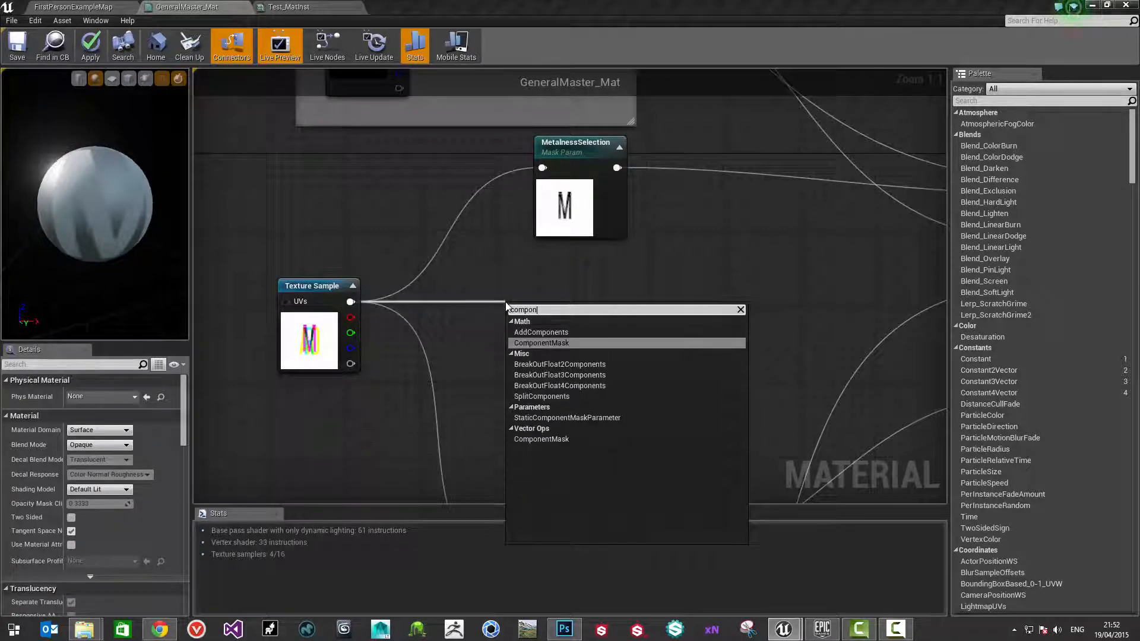
{"action": "left_click", "coordinate": [542, 438]}
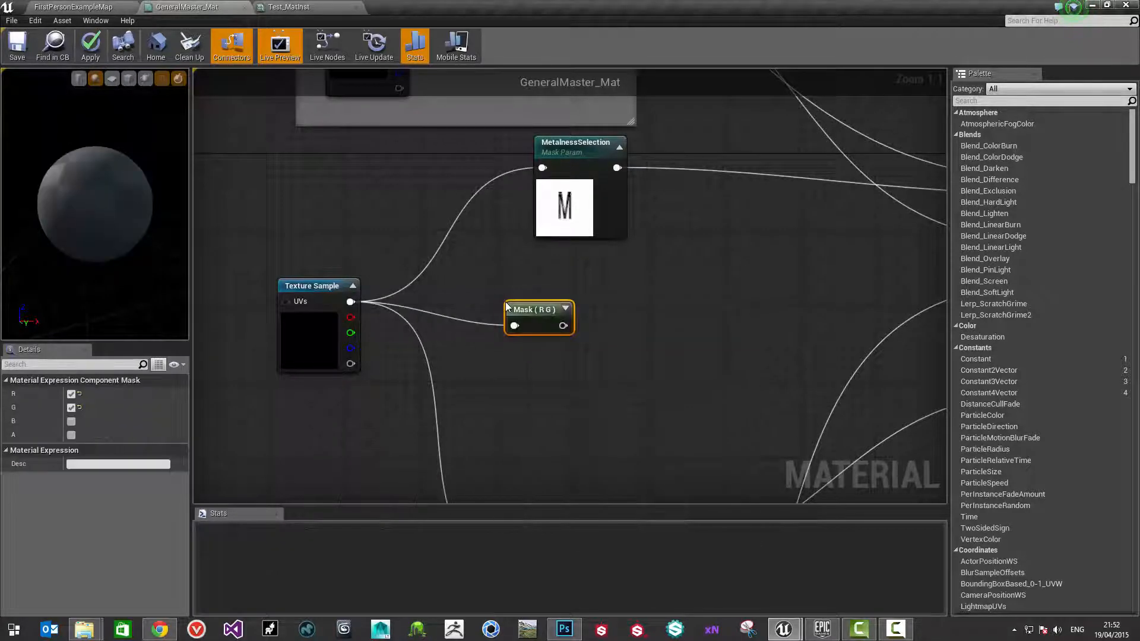
{"action": "right_click", "coordinate": [530, 317]}
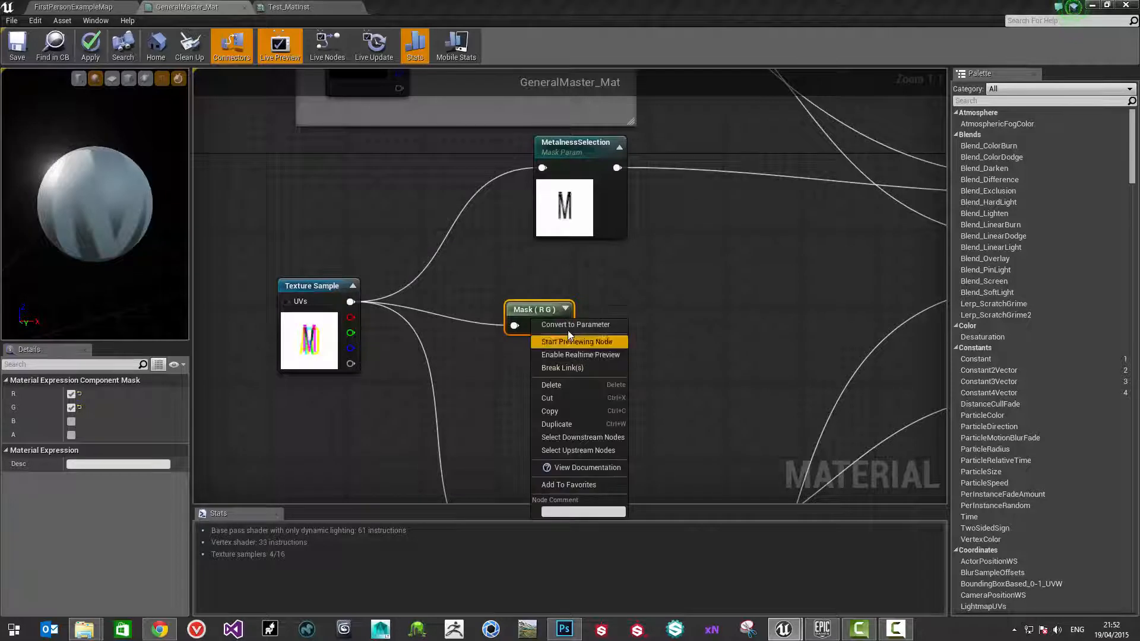
{"action": "left_click", "coordinate": [594, 330]}
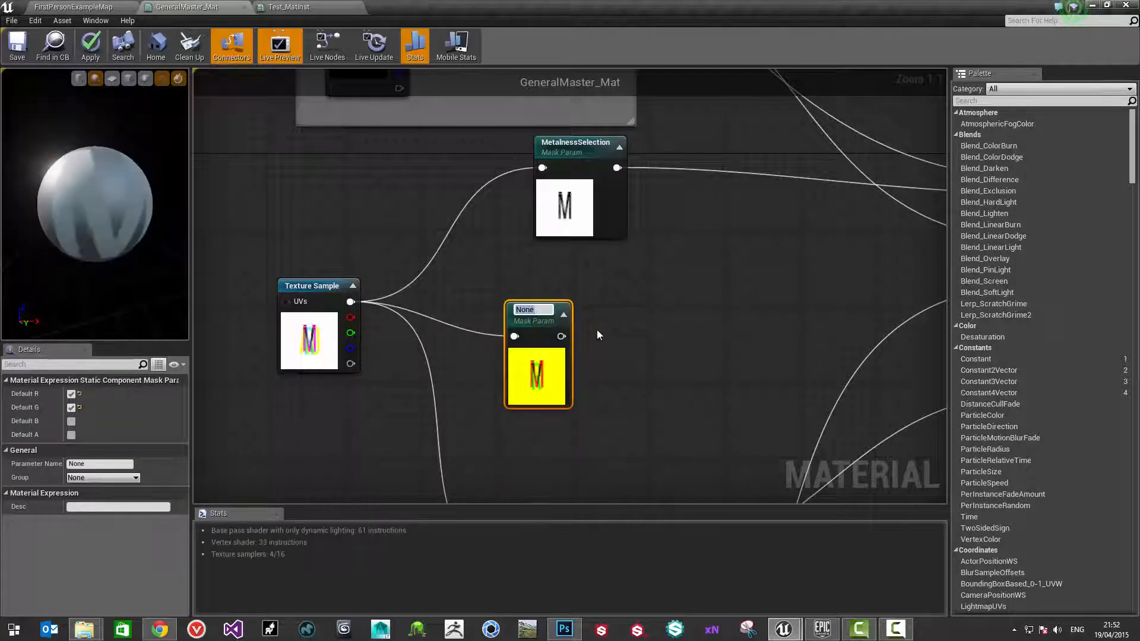
{"action": "type", "text": "RoughnessSel"}
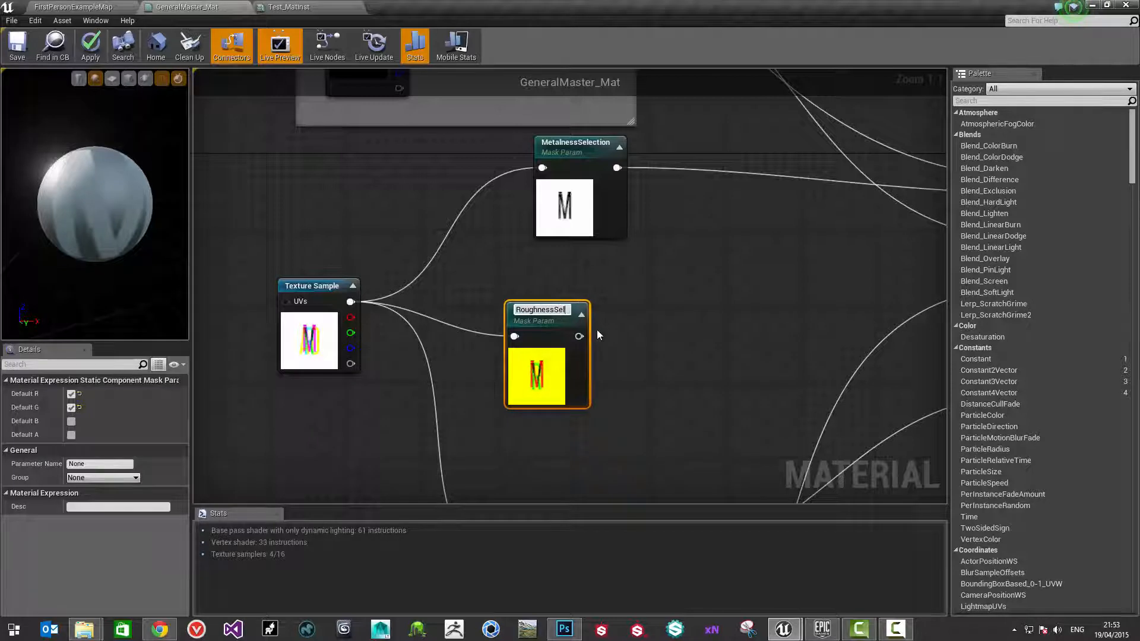
{"action": "type", "text": "ection"}
{"action": "key", "text": "Return"}
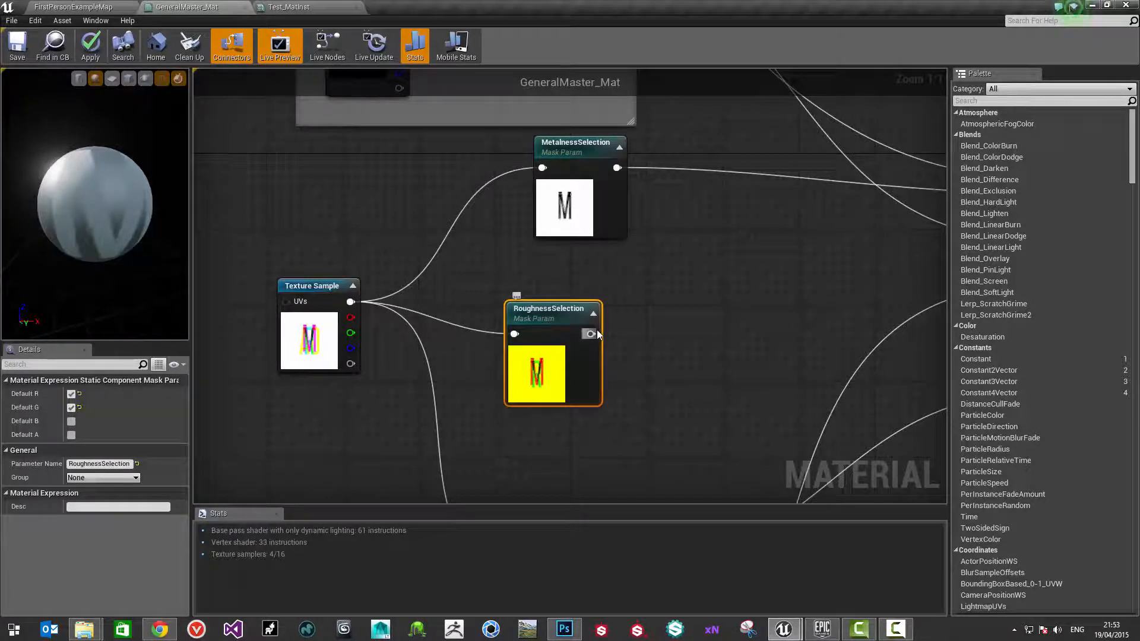
Assign RoughnessSelection to the group Rougness and disable its green default so only red stays enabled
{"action": "left_click", "coordinate": [105, 478]}
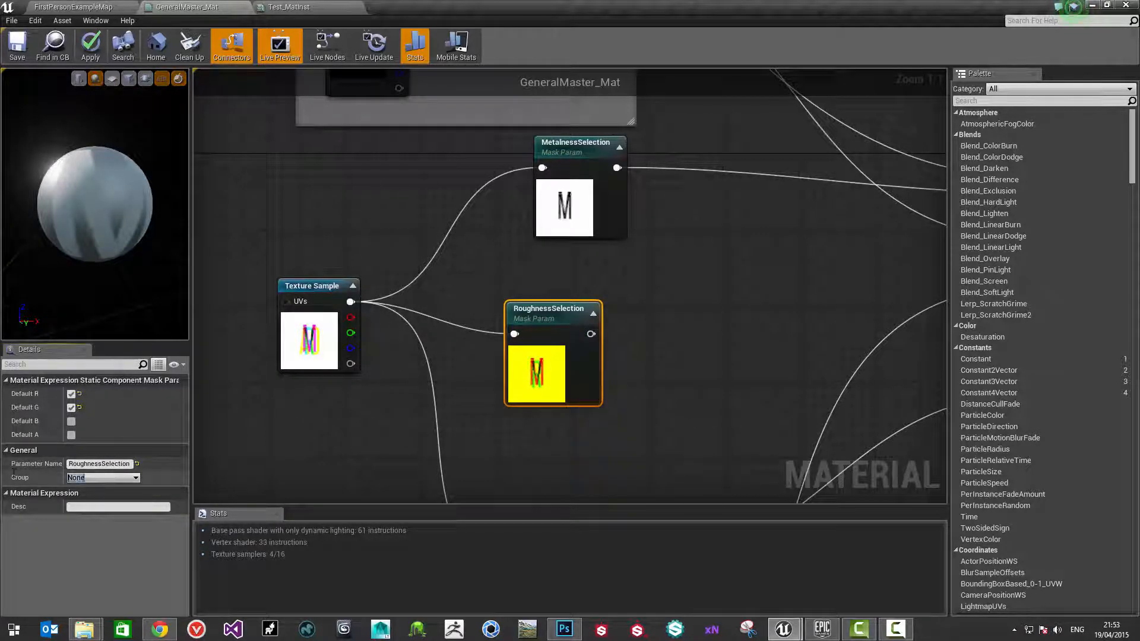
{"action": "type", "text": "Rougness"}
{"action": "key", "text": "Return"}
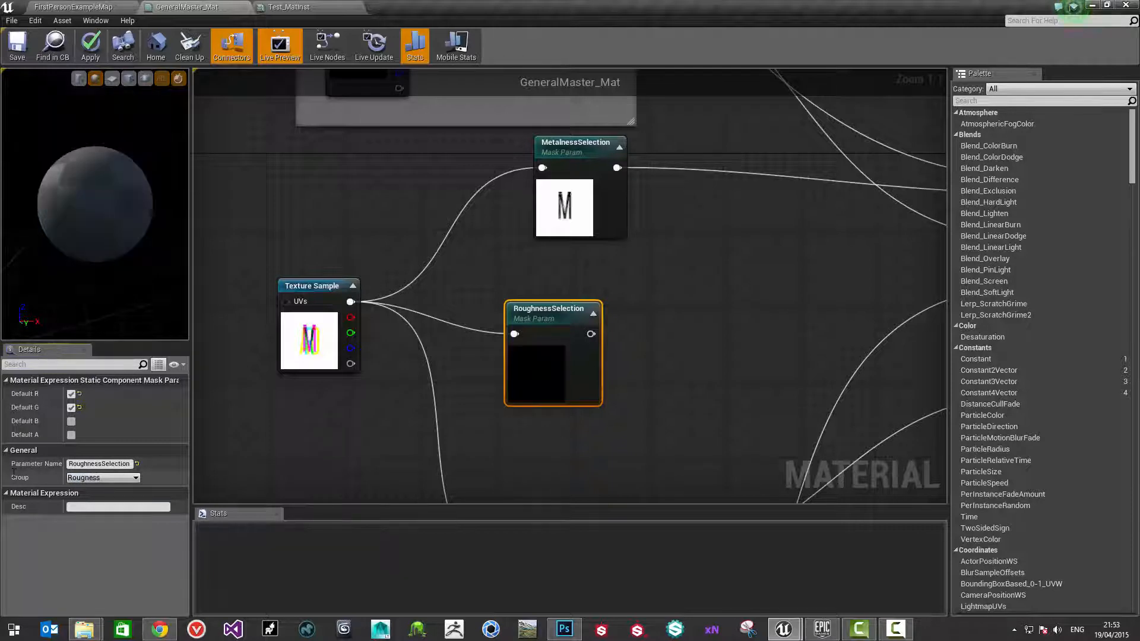
{"action": "left_click_drag", "start_coordinate": [541, 304], "coordinate": [569, 310]}
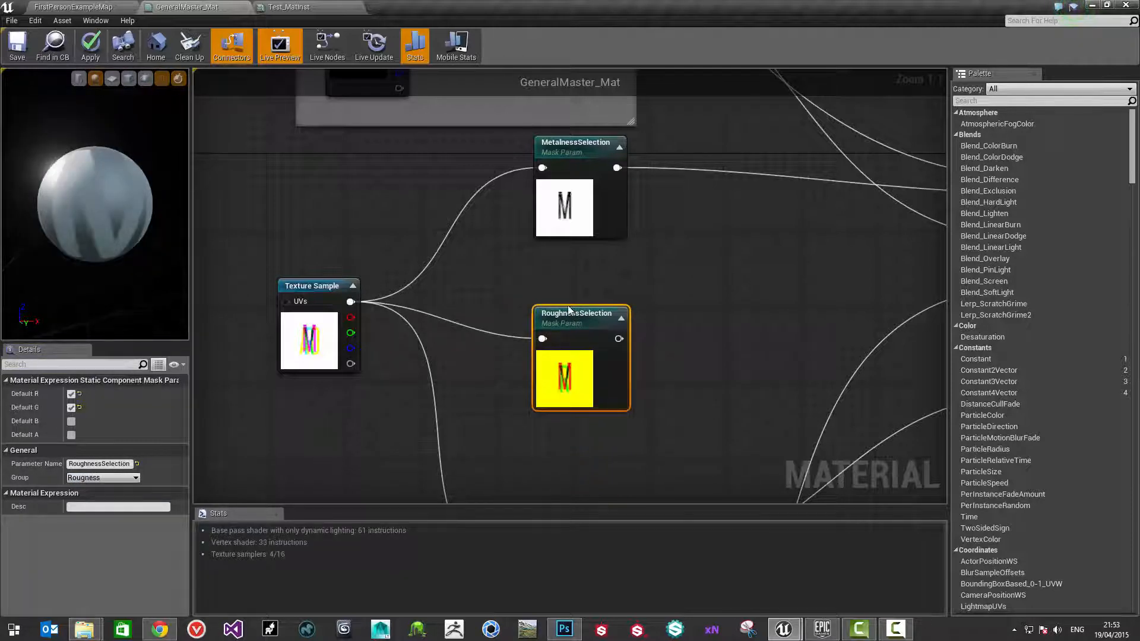
{"action": "left_click", "coordinate": [71, 408]}
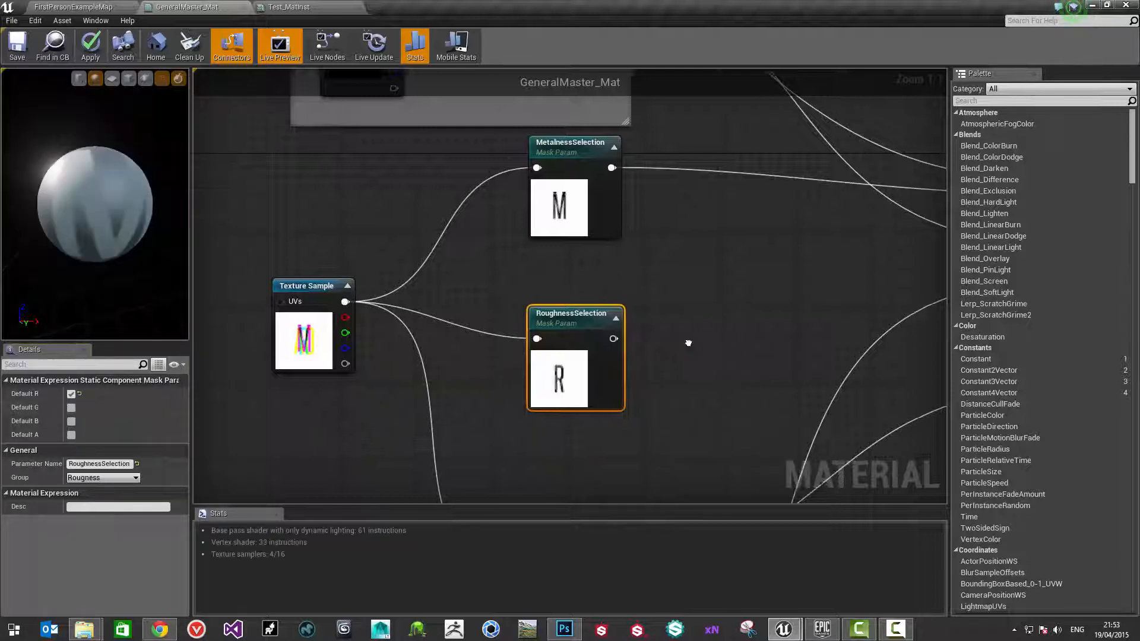
Convert the Texture Sample feeding the mask nodes to a parameter named MergeMapInput
{"action": "scroll", "coordinate": [532, 389], "scroll_direction": "down", "scroll_amount": 2}
{"action": "right_click_drag", "start_coordinate": [429, 342], "coordinate": [517, 327]}
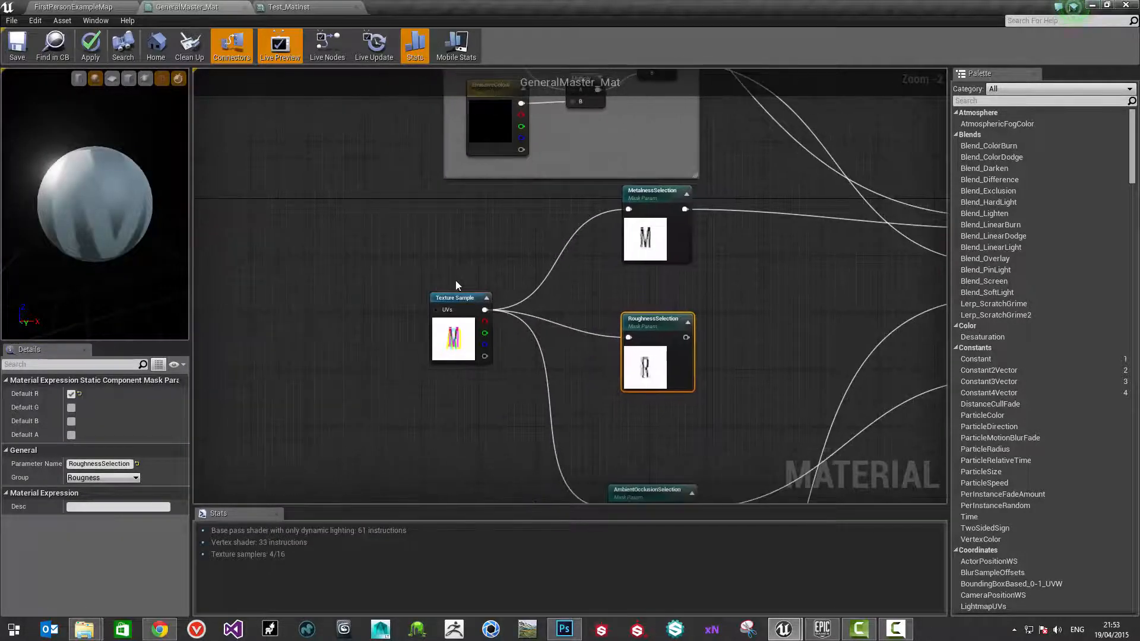
{"action": "left_click", "coordinate": [457, 300]}
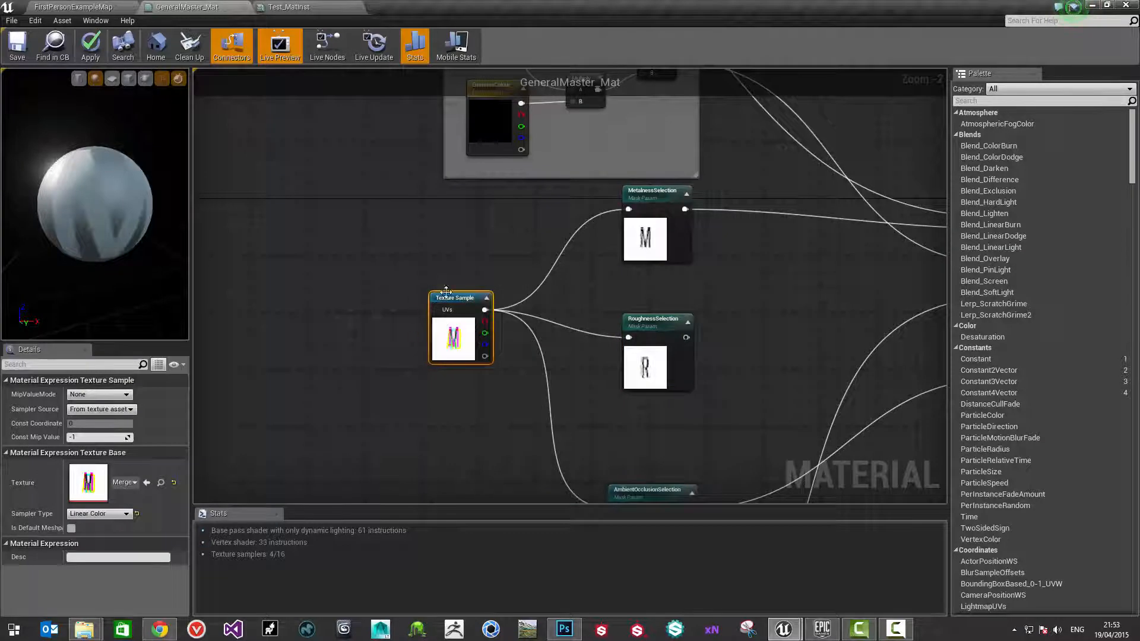
{"action": "right_click", "coordinate": [452, 299]}
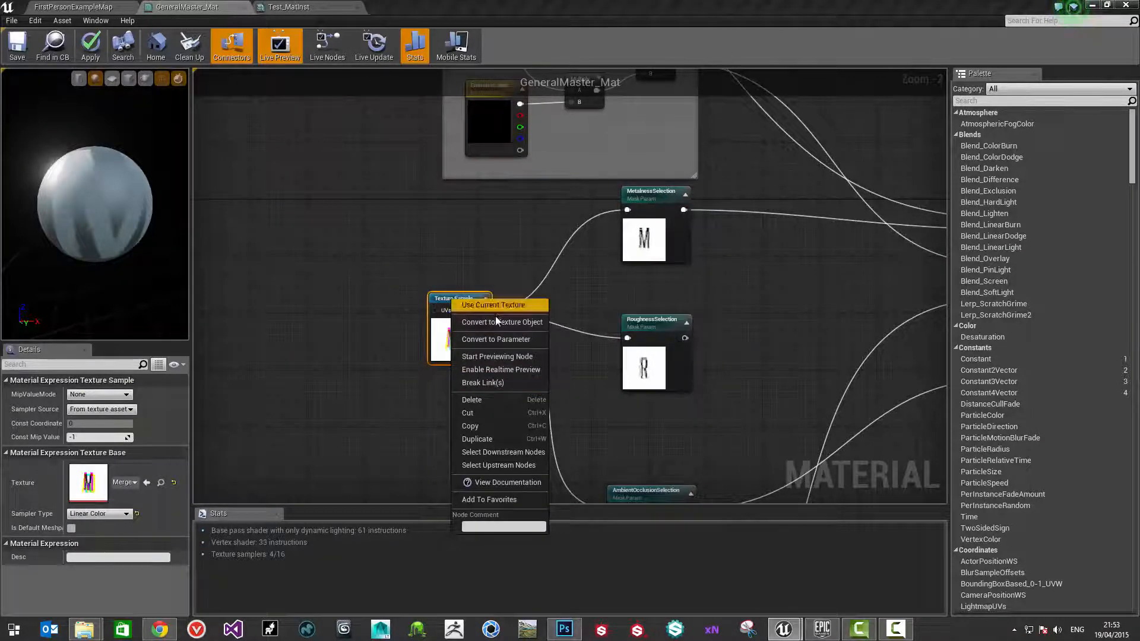
{"action": "left_click", "coordinate": [503, 339]}
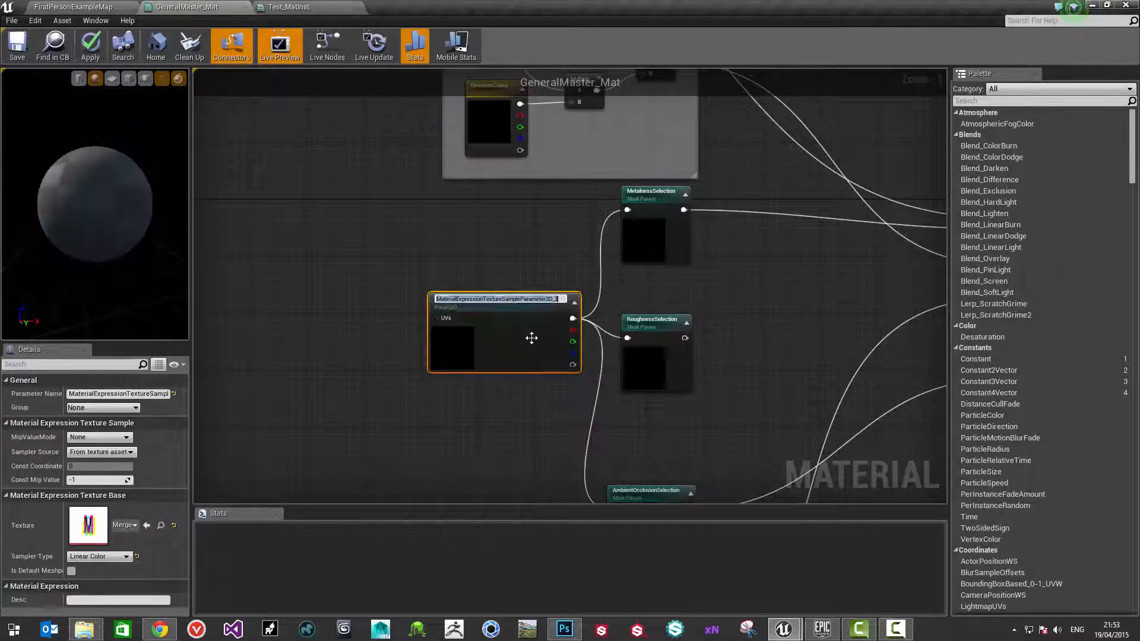
{"action": "type", "text": "Merge"}
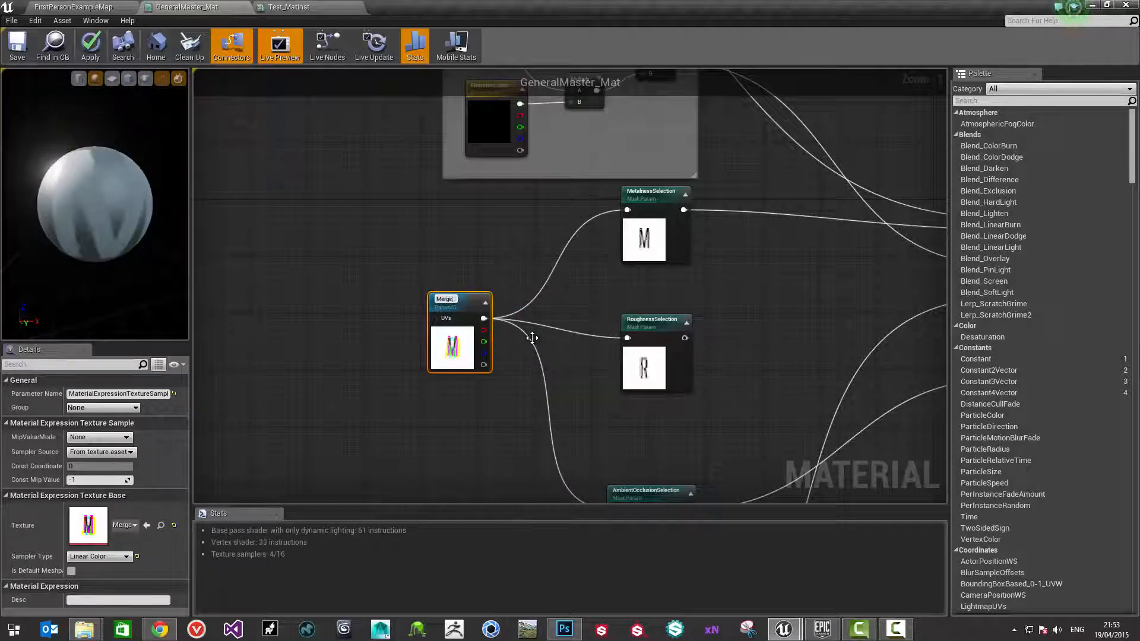
{"action": "type", "text": "MapSelection"}
{"action": "key", "text": "Return"}
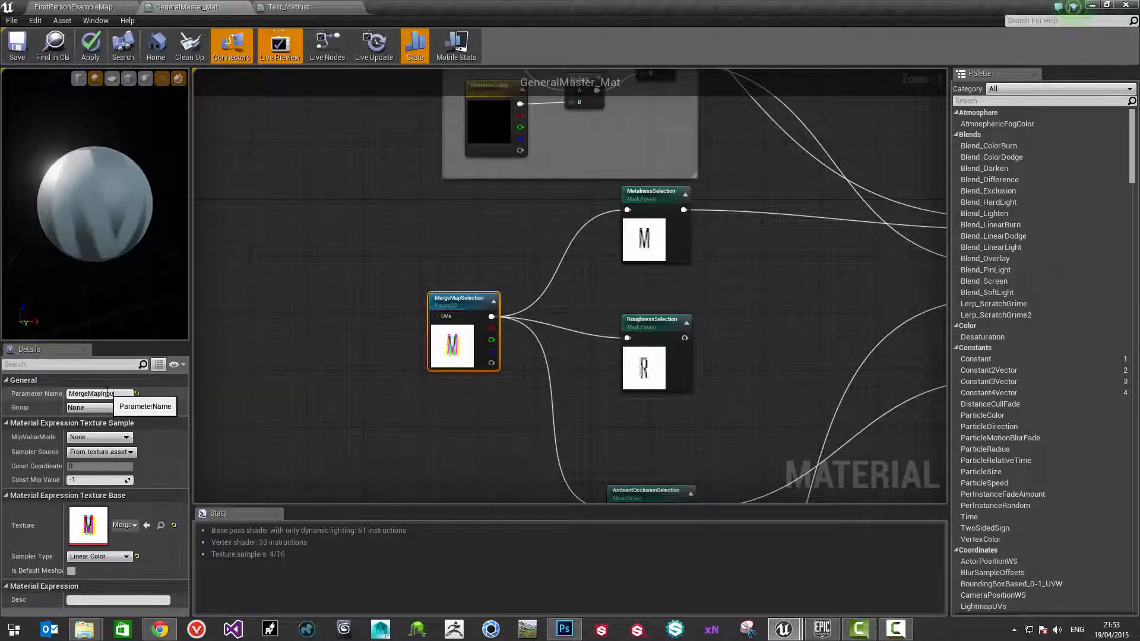
{"action": "key", "text": "Return"}
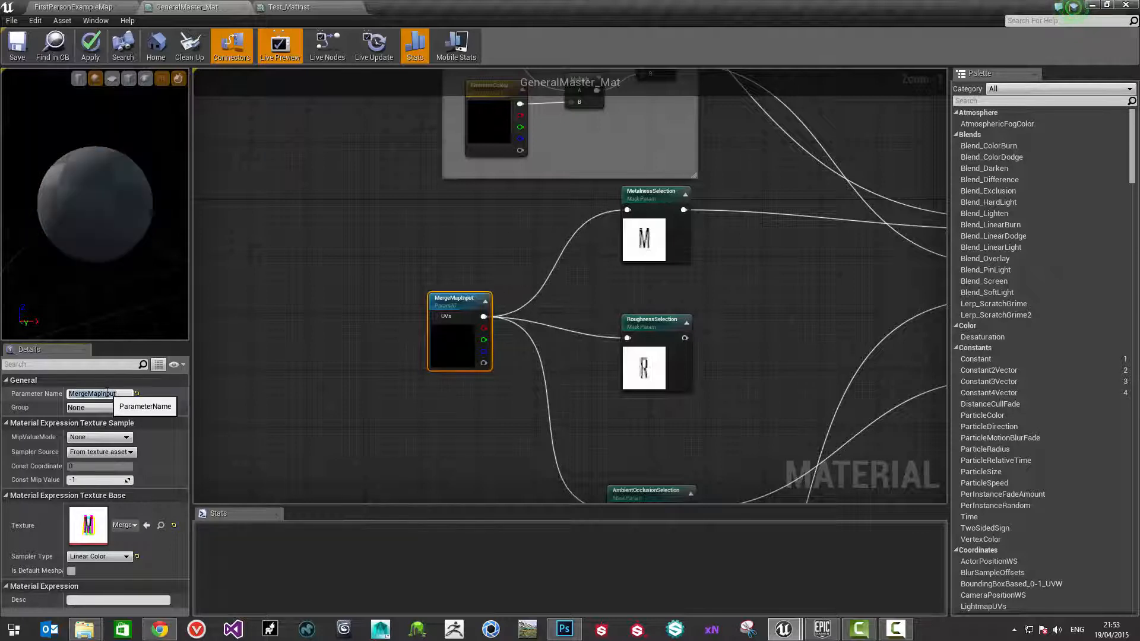
Assign the MergeMapInput parameter to the group MergeInput
{"action": "left_click", "coordinate": [94, 407]}
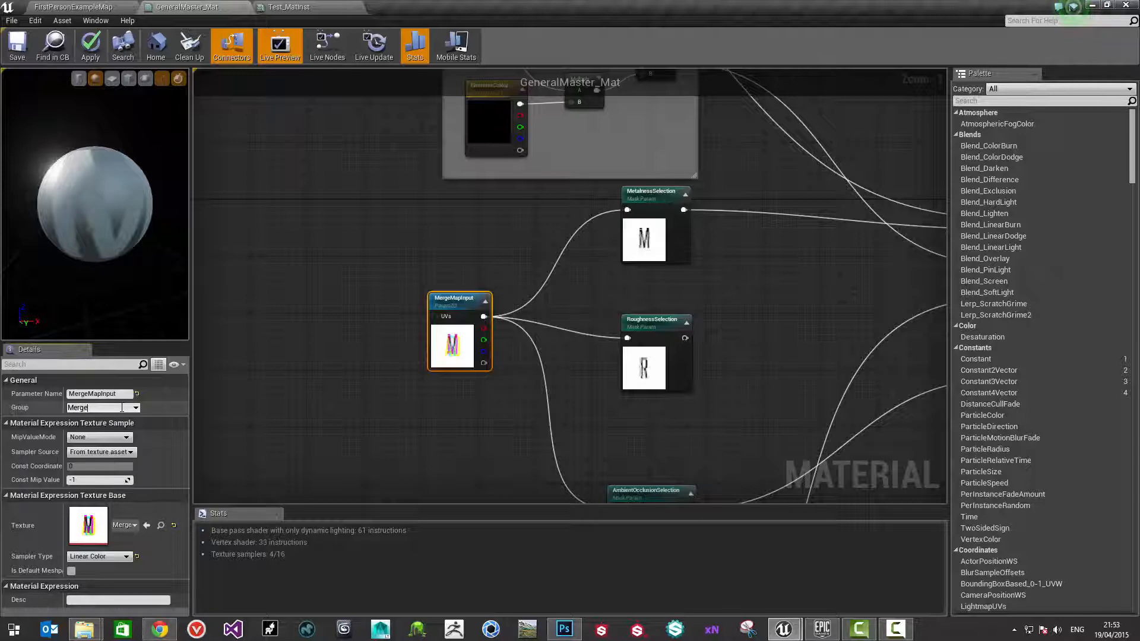
{"action": "type", "text": "put"}
{"action": "key", "text": "Return"}
{"action": "scroll", "coordinate": [398, 367], "scroll_direction": "up", "scroll_amount": 1}
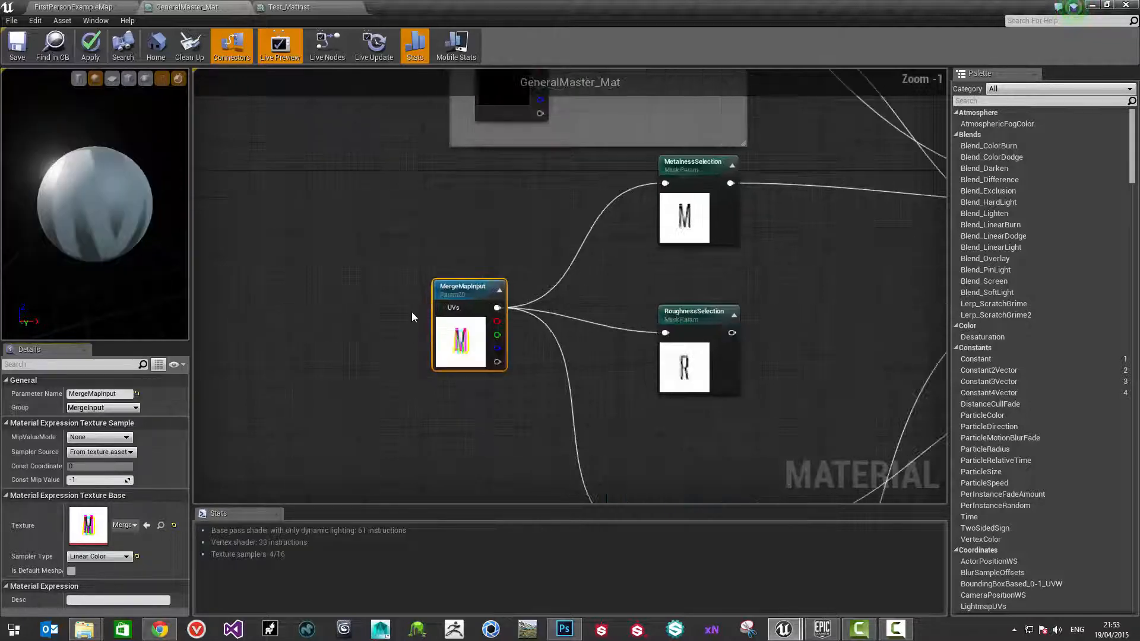
Tidy the mask nodes by stacking RoughnessSelection and AmbientOcclusionSelection in a compact column beneath MetalnessSelection
{"action": "left_click", "coordinate": [549, 213]}
{"action": "scroll", "coordinate": [551, 217], "scroll_direction": "down", "scroll_amount": 5}
{"action": "scroll", "coordinate": [447, 305], "scroll_direction": "up", "scroll_amount": 4}
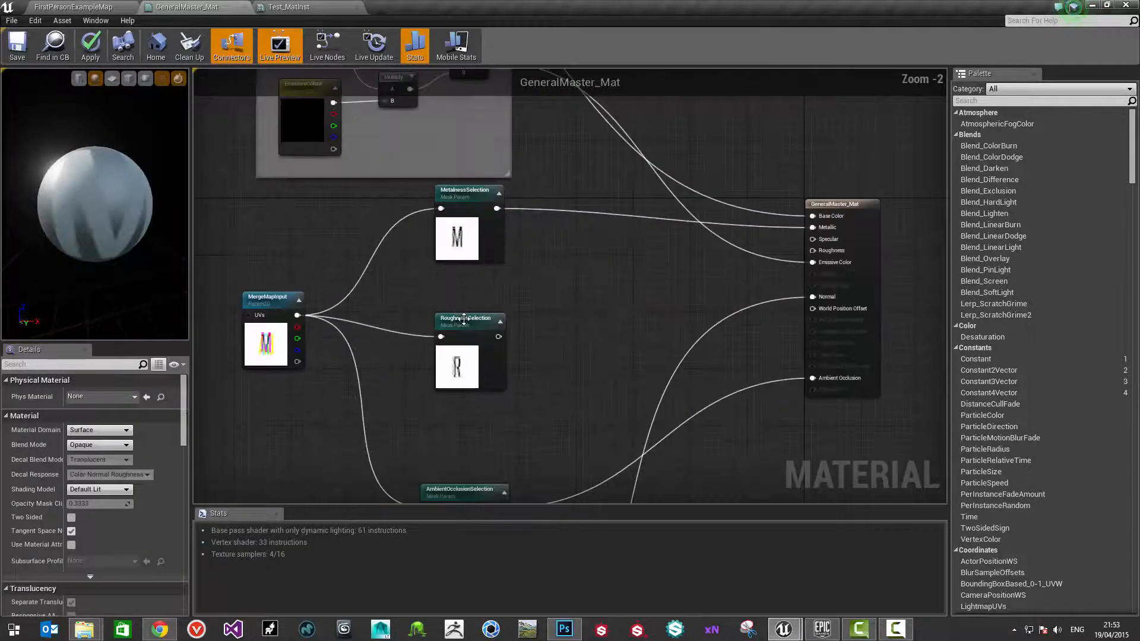
{"action": "left_click", "coordinate": [436, 312]}
{"action": "left_click_drag", "start_coordinate": [436, 313], "coordinate": [451, 313]}
{"action": "left_click_drag", "start_coordinate": [473, 491], "coordinate": [466, 431]}
{"action": "right_click_drag", "start_coordinate": [488, 154], "coordinate": [526, 120]}
{"action": "left_click", "coordinate": [494, 148]}
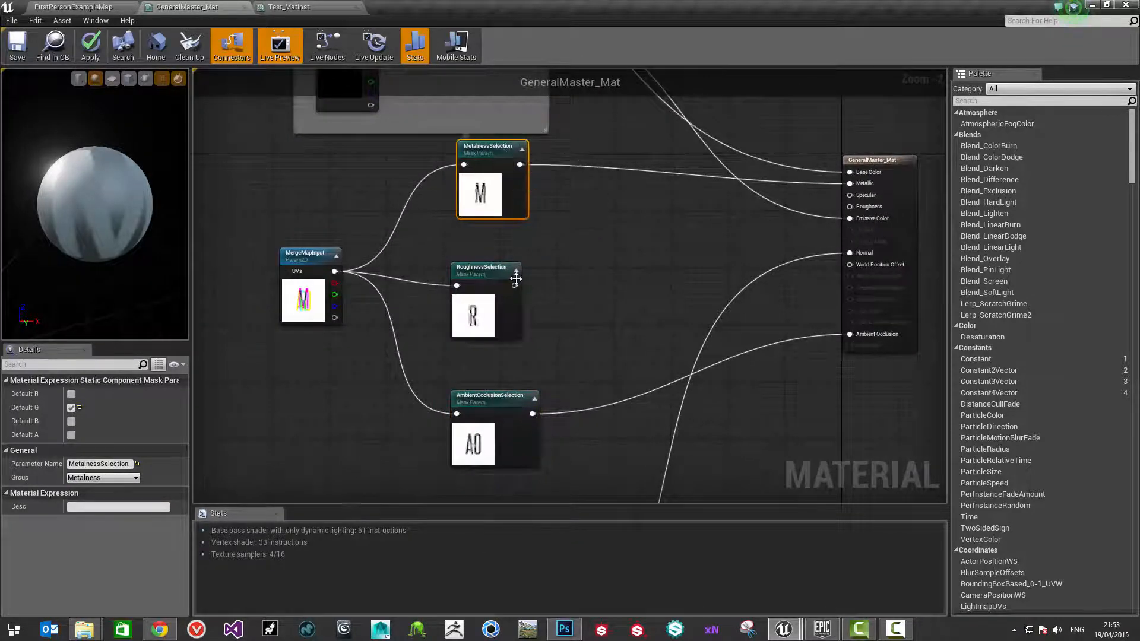
Reposition RoughnessSelection midway between the other two mask nodes, level with MergeMapInput's RGB output
{"action": "scroll", "coordinate": [544, 216], "scroll_direction": "down", "scroll_amount": 3}
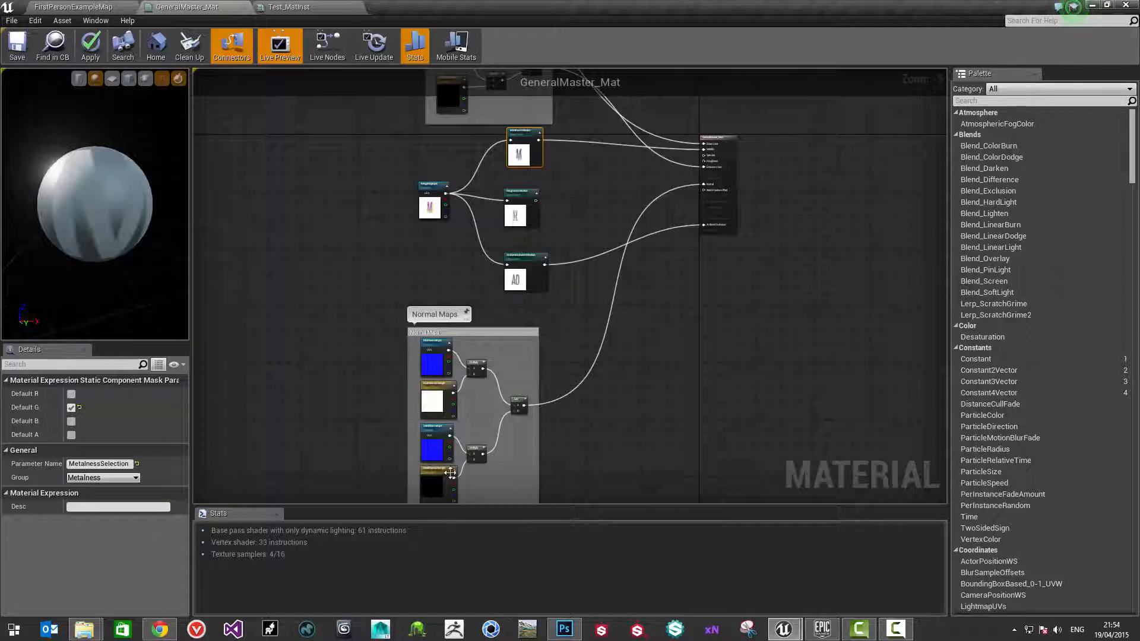
{"action": "right_click_drag", "start_coordinate": [565, 167], "coordinate": [567, 241]}
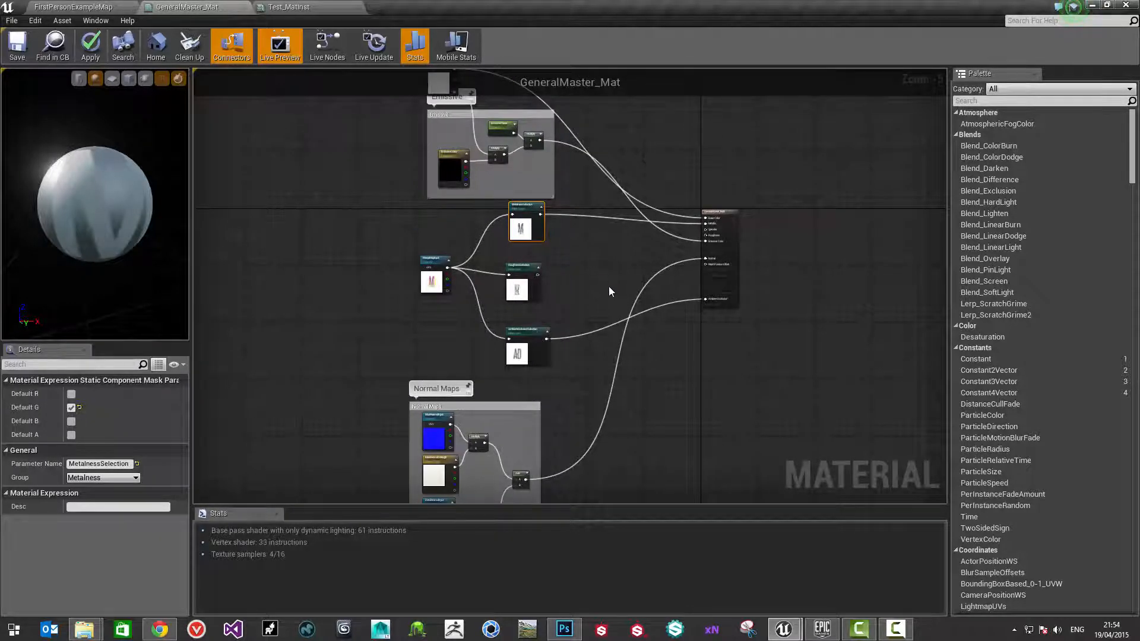
{"action": "scroll", "coordinate": [608, 286], "scroll_direction": "up", "scroll_amount": 3}
{"action": "left_click_drag", "start_coordinate": [556, 322], "coordinate": [548, 315]}
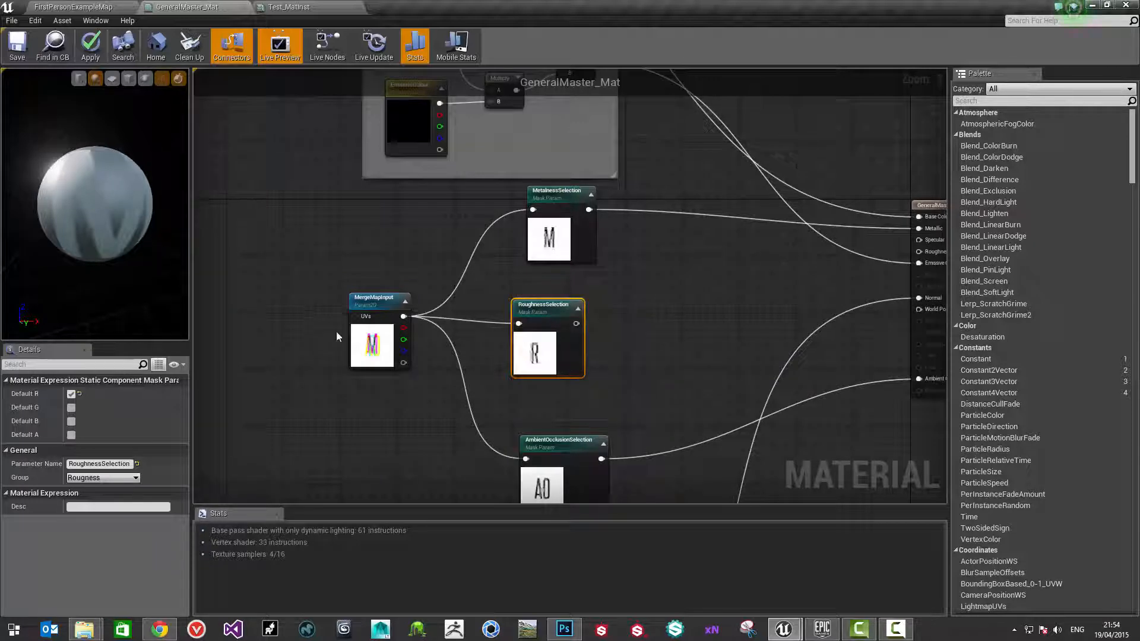
{"action": "left_click_drag", "start_coordinate": [560, 319], "coordinate": [567, 312]}
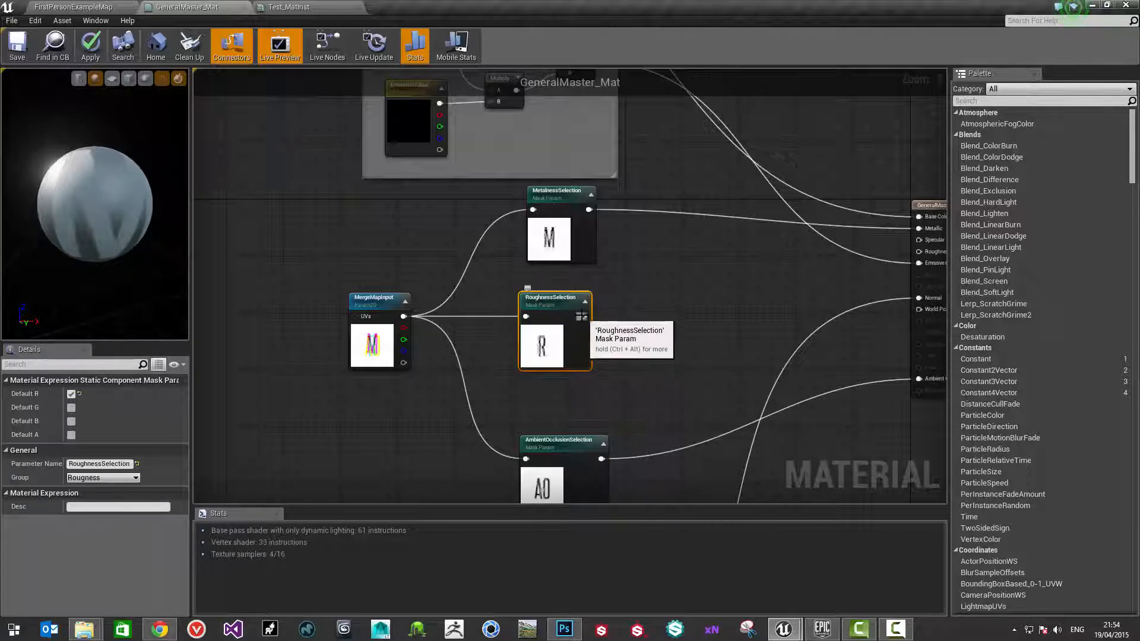
Add a LinearInterpolate node beside RoughnessSelection and connect the mask's output to its Alpha input
{"action": "left_click_drag", "start_coordinate": [584, 316], "coordinate": [647, 312]}
{"action": "type", "text": "lerp"}
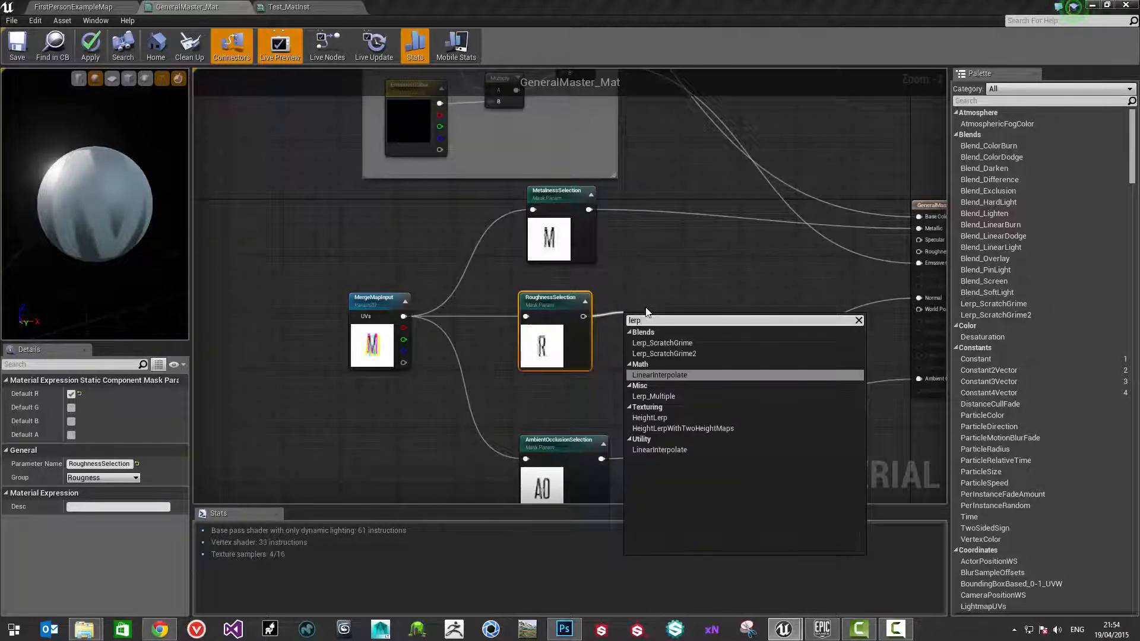
{"action": "key", "text": "Return"}
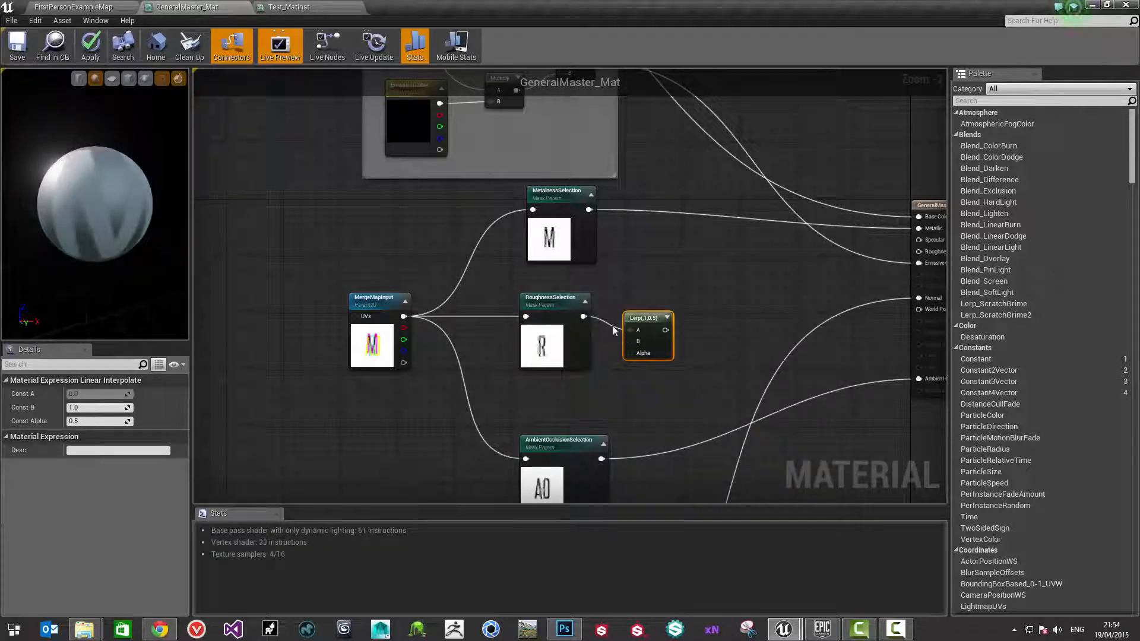
{"action": "left_click_drag", "start_coordinate": [583, 318], "coordinate": [693, 292]}
Add two Constant nodes feeding the Lerp's A and B inputs, and connect the Lerp output to the material's Roughness input
{"action": "right_click_drag", "start_coordinate": [647, 280], "coordinate": [647, 351]}
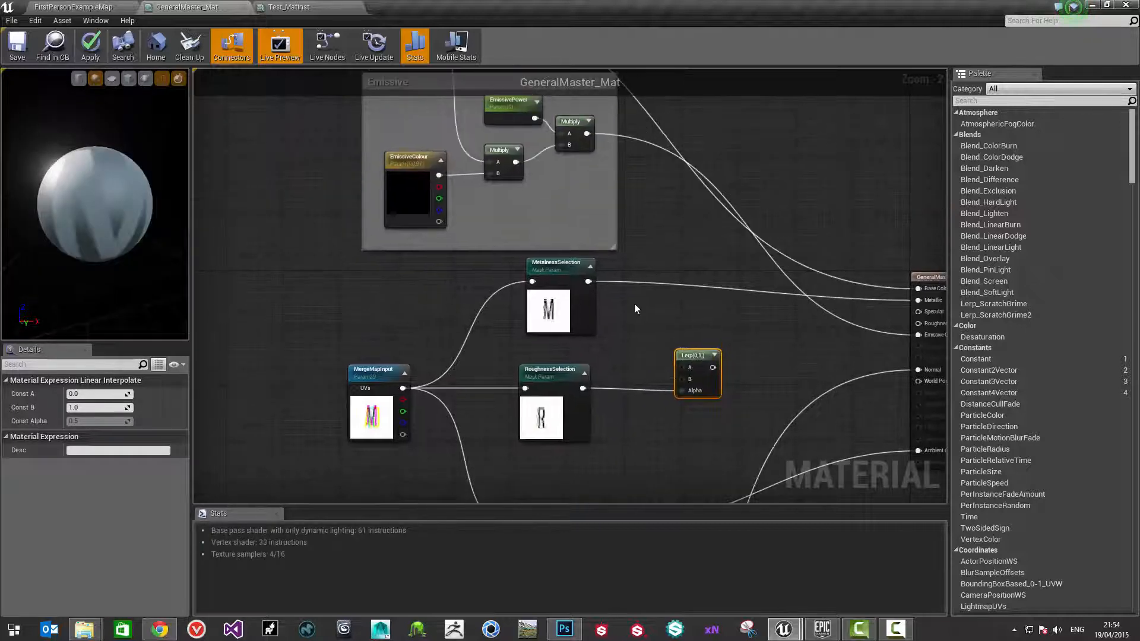
{"action": "left_click", "coordinate": [634, 304]}
{"action": "left_click", "coordinate": [633, 334]}
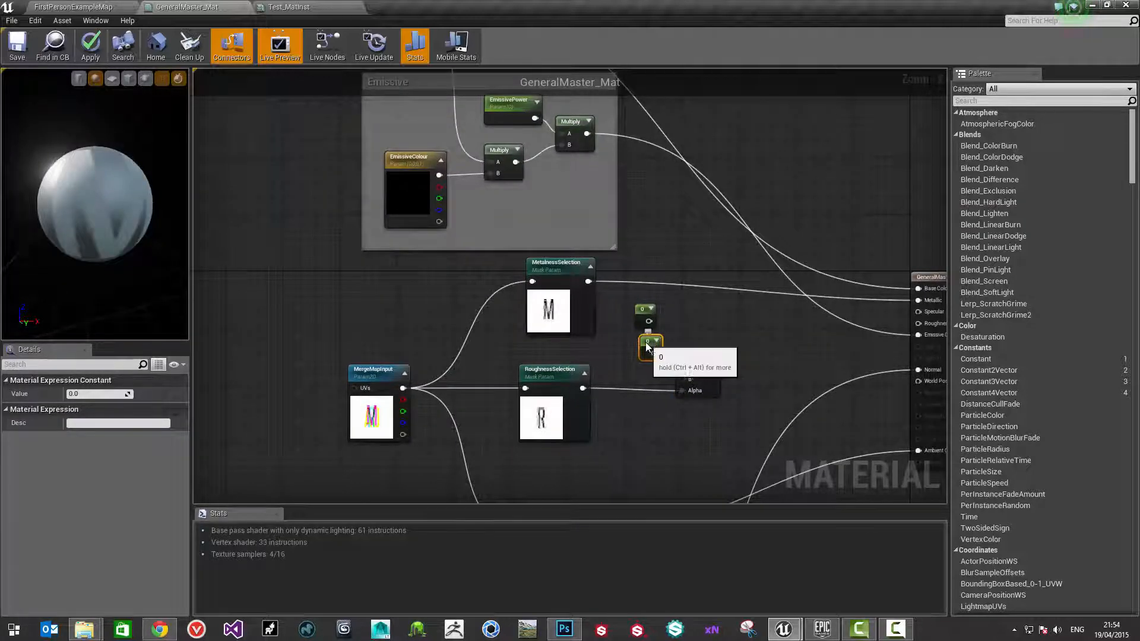
{"action": "left_click_drag", "start_coordinate": [645, 365], "coordinate": [706, 361]}
{"action": "right_click_drag", "start_coordinate": [771, 369], "coordinate": [677, 373]}
{"action": "left_click_drag", "start_coordinate": [634, 371], "coordinate": [825, 327]}
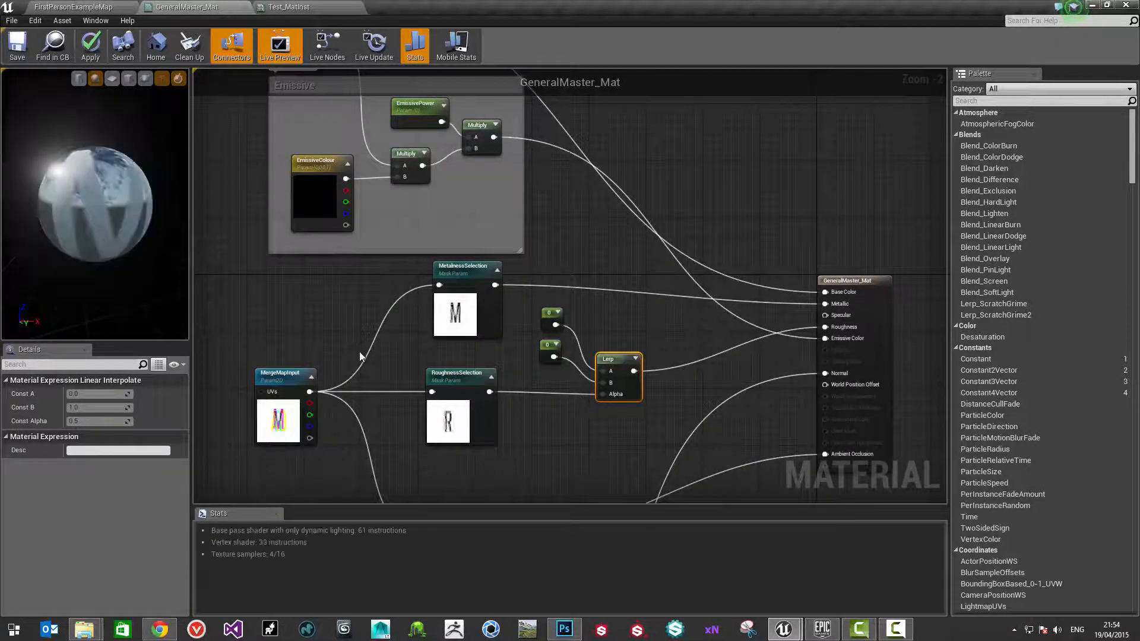
Convert the Constant node feeding the Lerp's A input into a scalar parameter named RougnessMin
{"action": "left_click_drag", "start_coordinate": [543, 315], "coordinate": [536, 336]}
{"action": "left_click", "coordinate": [593, 364]}
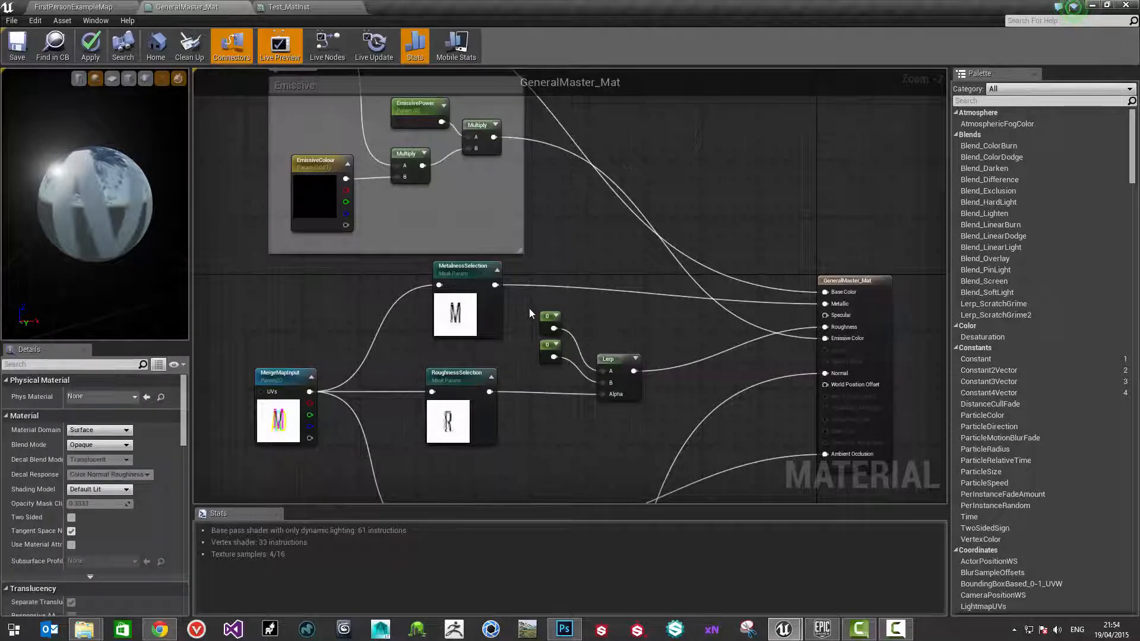
{"action": "left_click", "coordinate": [549, 319]}
{"action": "right_click", "coordinate": [549, 319]}
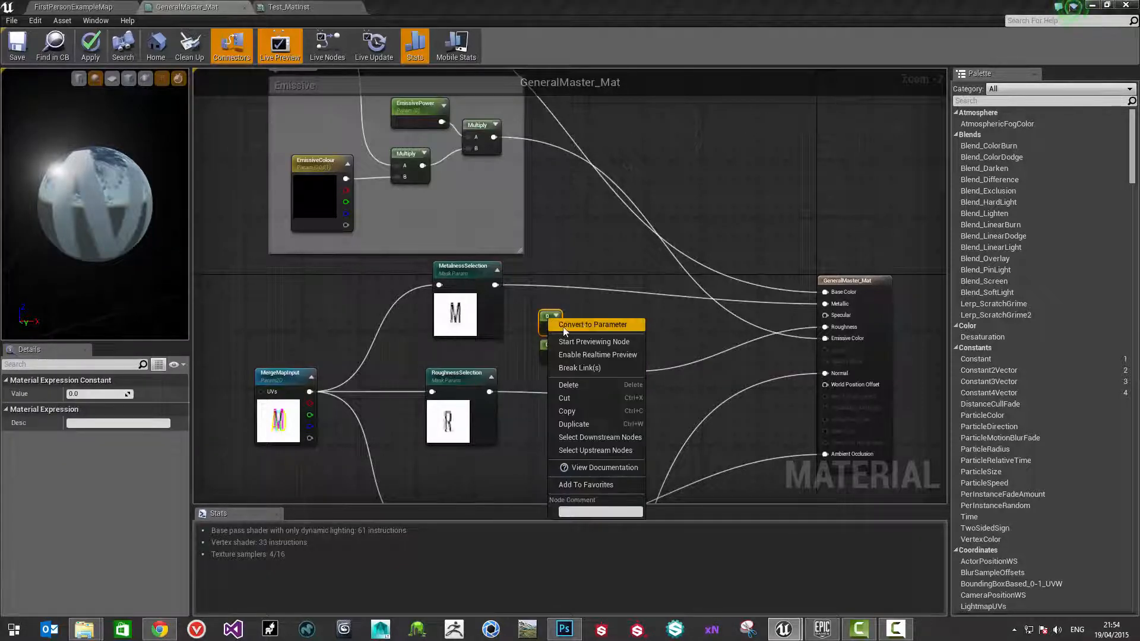
{"action": "left_click", "coordinate": [564, 327]}
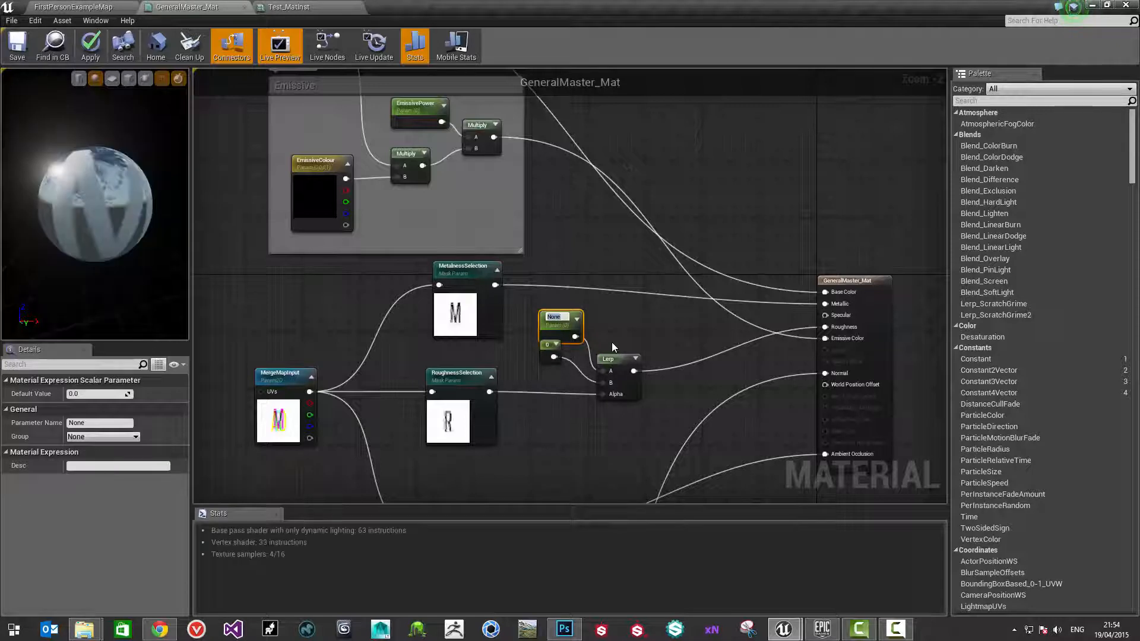
{"action": "type", "text": "Roughnes"}
{"action": "type", "text": "ss"}
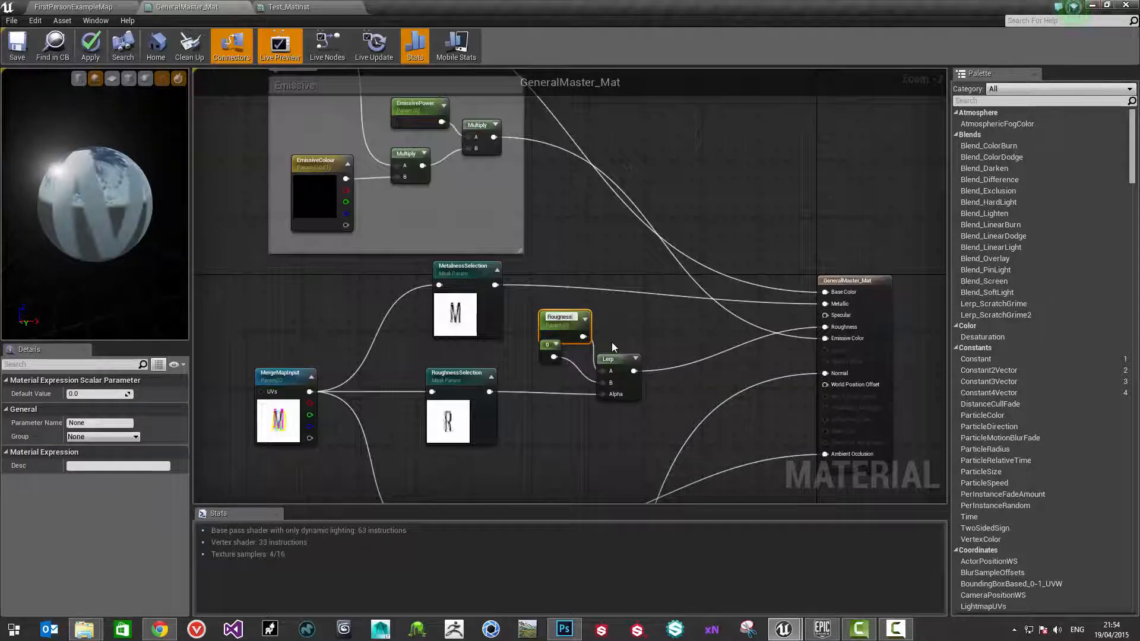
{"action": "type", "text": "Min"}
{"action": "key", "text": "Return"}
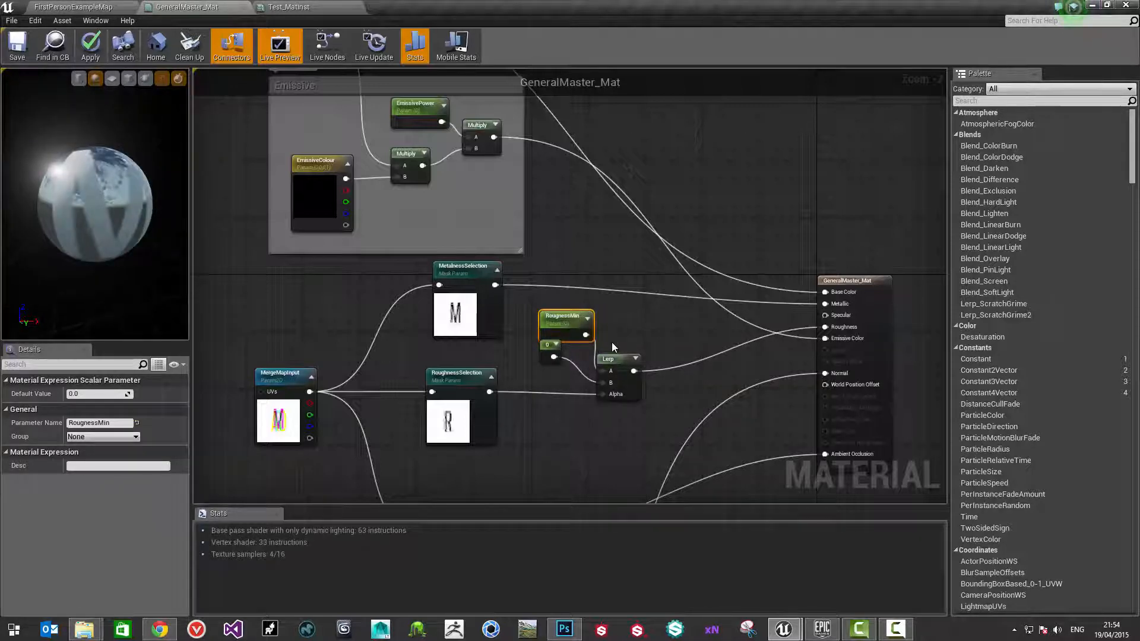
Convert the Constant node feeding the Lerp's B input into a scalar parameter named RougnessMax
{"action": "left_click", "coordinate": [550, 357]}
{"action": "right_click", "coordinate": [550, 357]}
{"action": "left_click", "coordinate": [584, 366]}
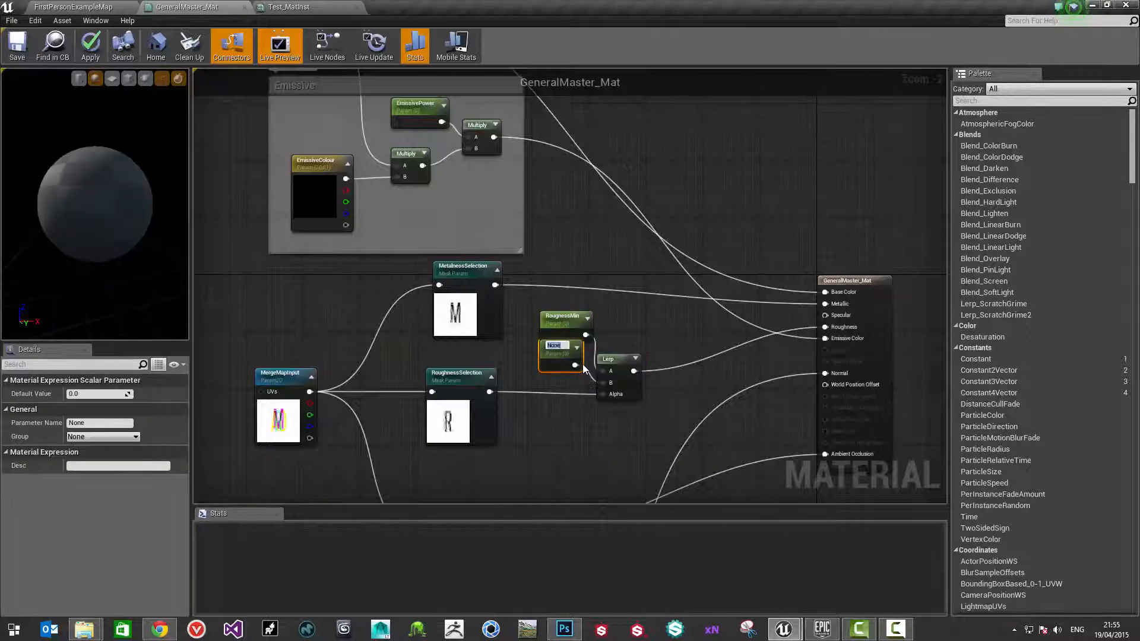
{"action": "type", "text": "Rougnes"}
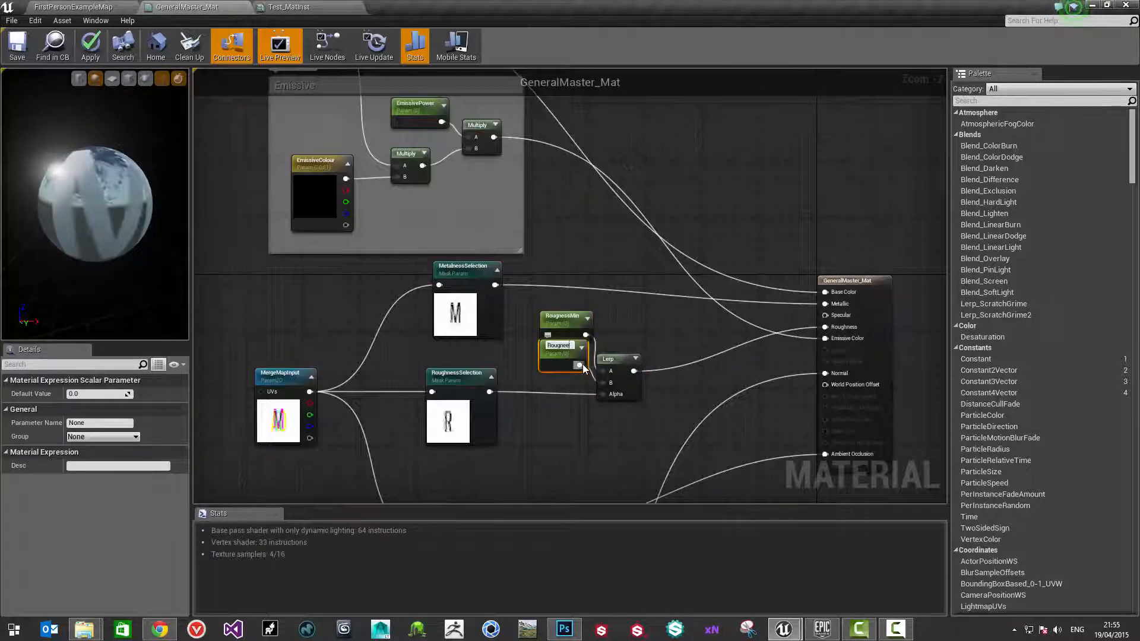
{"action": "type", "text": "sMax"}
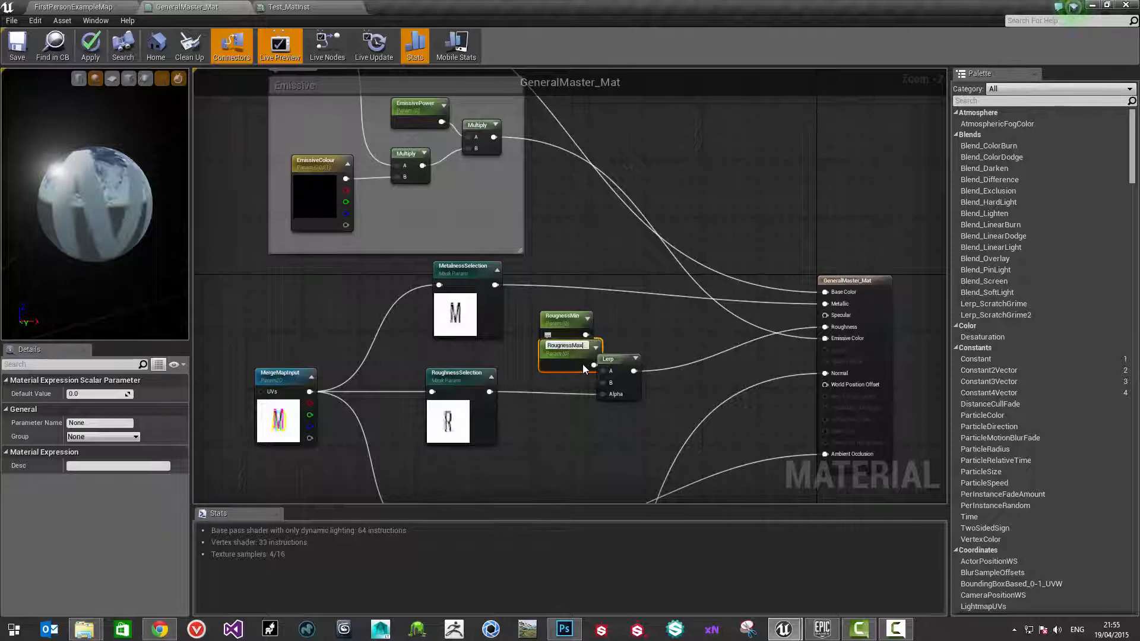
{"action": "key", "text": "Return"}
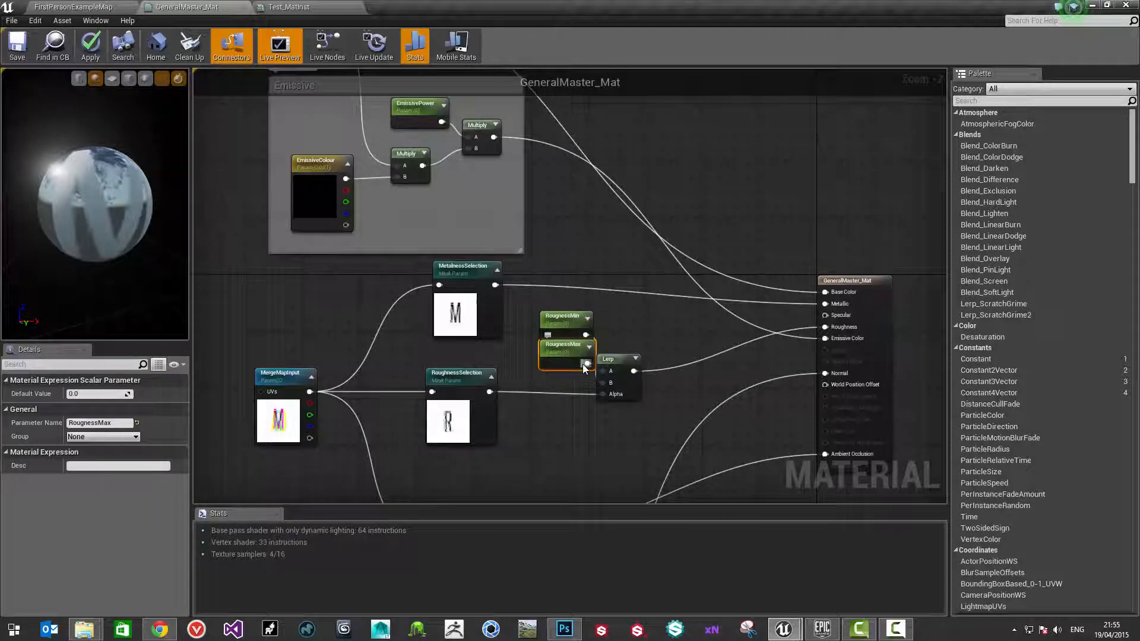
Set the default value of RougnessMin to 0.1 and that of RougnessMax to 0.9
{"action": "left_click", "coordinate": [572, 326]}
{"action": "left_click", "coordinate": [89, 394]}
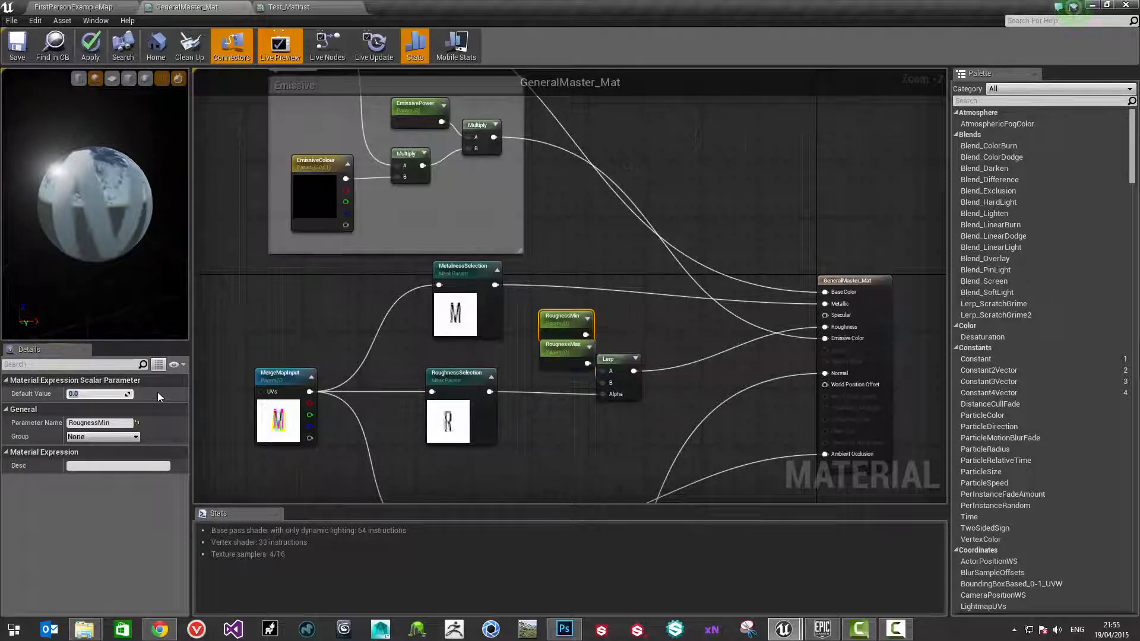
{"action": "type", "text": "0.1"}
{"action": "key", "text": "Return"}
{"action": "left_click", "coordinate": [564, 350]}
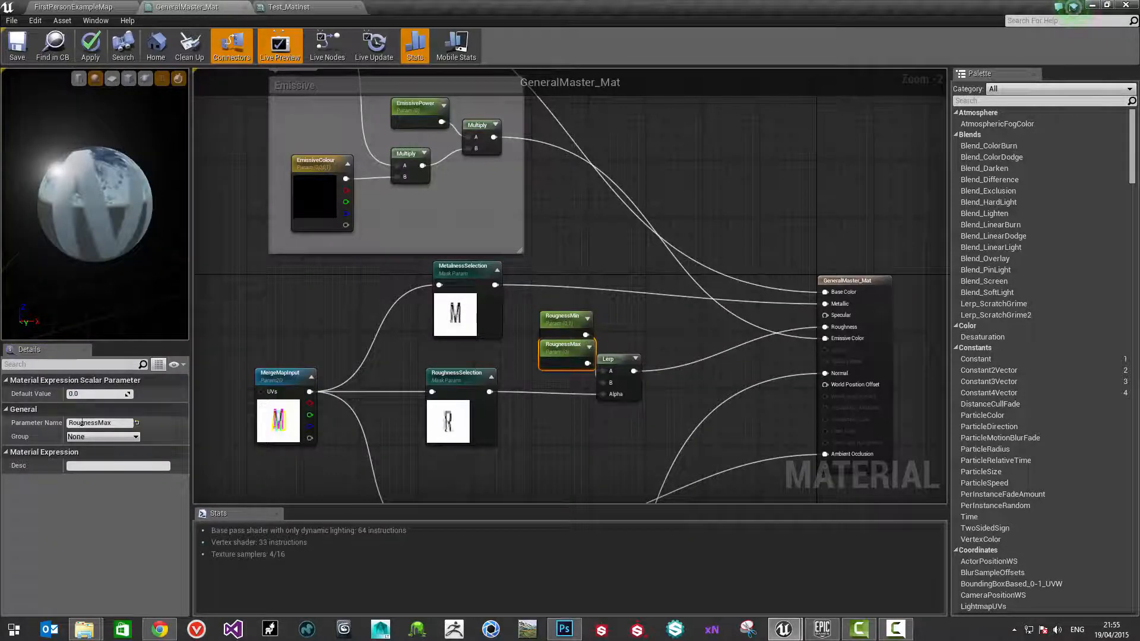
{"action": "left_click", "coordinate": [124, 393]}
{"action": "type", "text": "0.9"}
{"action": "key", "text": "Return"}
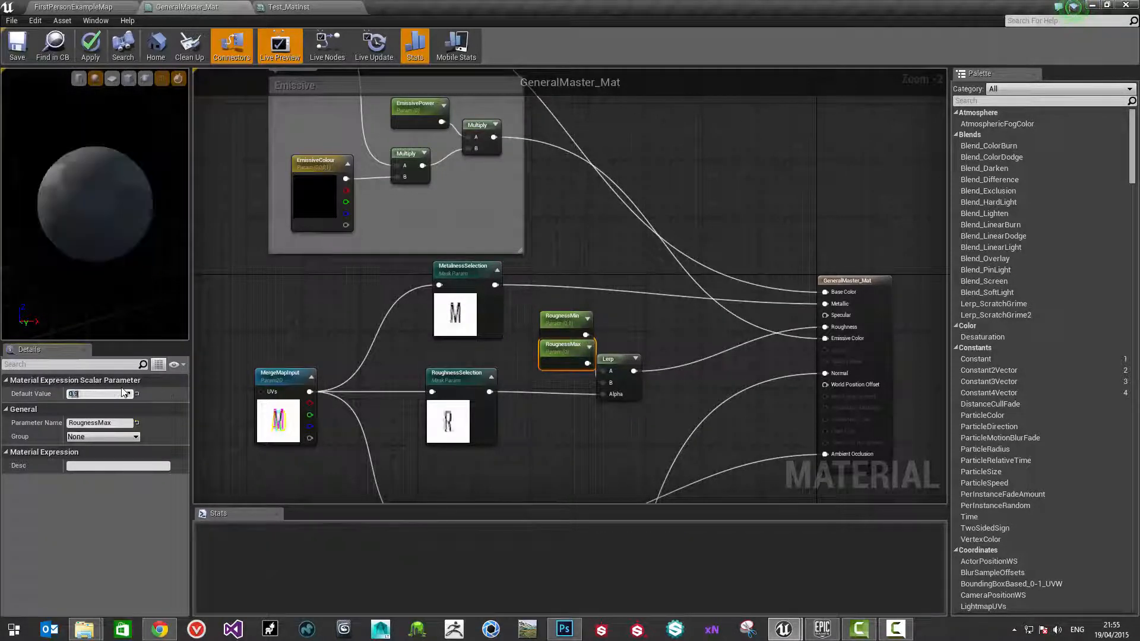
{"action": "mouse_move", "coordinate": [117, 199]}
{"action": "left_mouse_down"}
{"action": "mouse_move", "coordinate": [54, 202]}
{"action": "mouse_move", "coordinate": [122, 208]}
{"action": "left_mouse_up"}
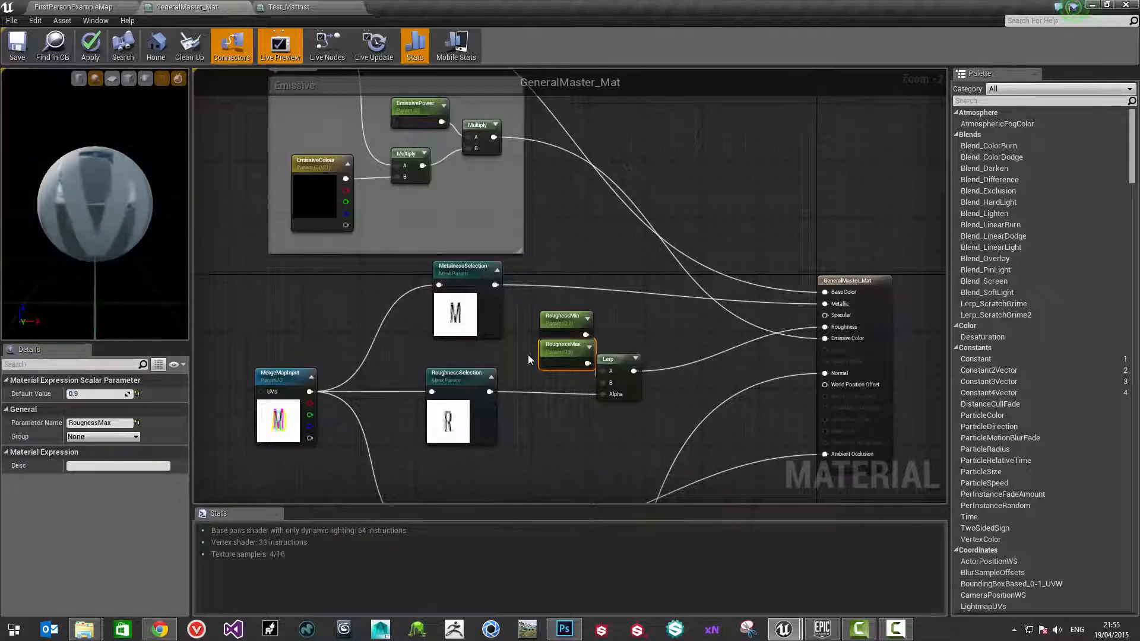
Reposition RougnessMax slightly lower, aligned directly beneath RougnessMin with a small gap between them
{"action": "left_click_drag", "start_coordinate": [573, 358], "coordinate": [566, 365]}
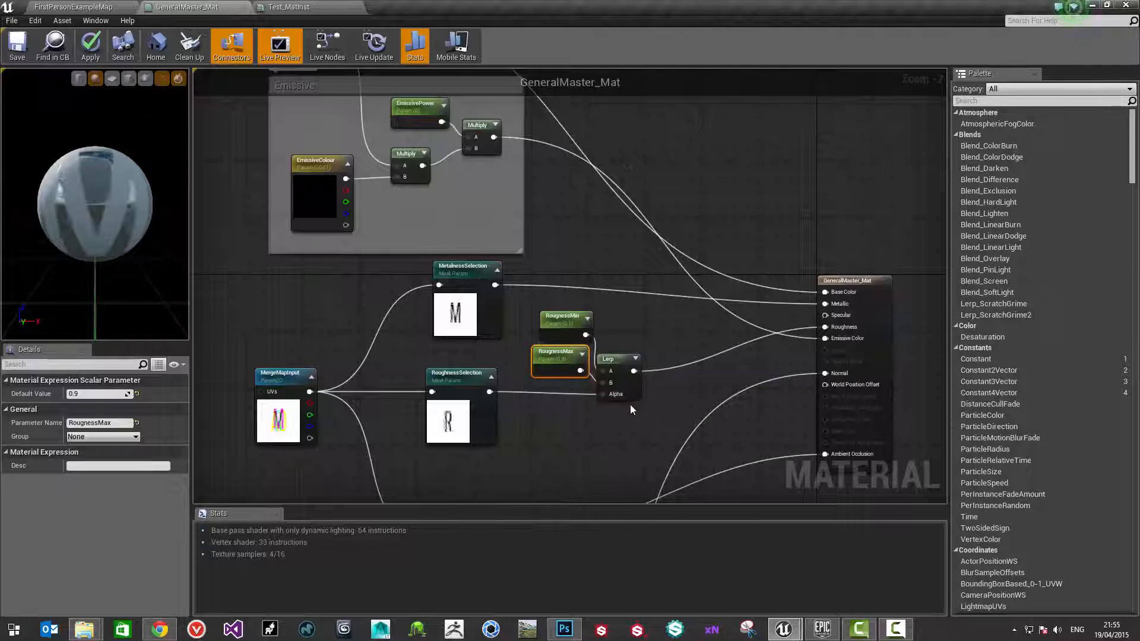
{"action": "right_click_drag", "start_coordinate": [634, 407], "coordinate": [620, 393]}
{"action": "left_click_drag", "start_coordinate": [548, 342], "coordinate": [555, 342]}
Assign the RougnessMin and RougnessMax parameters to an existing parameter group
{"action": "left_click", "coordinate": [543, 305]}
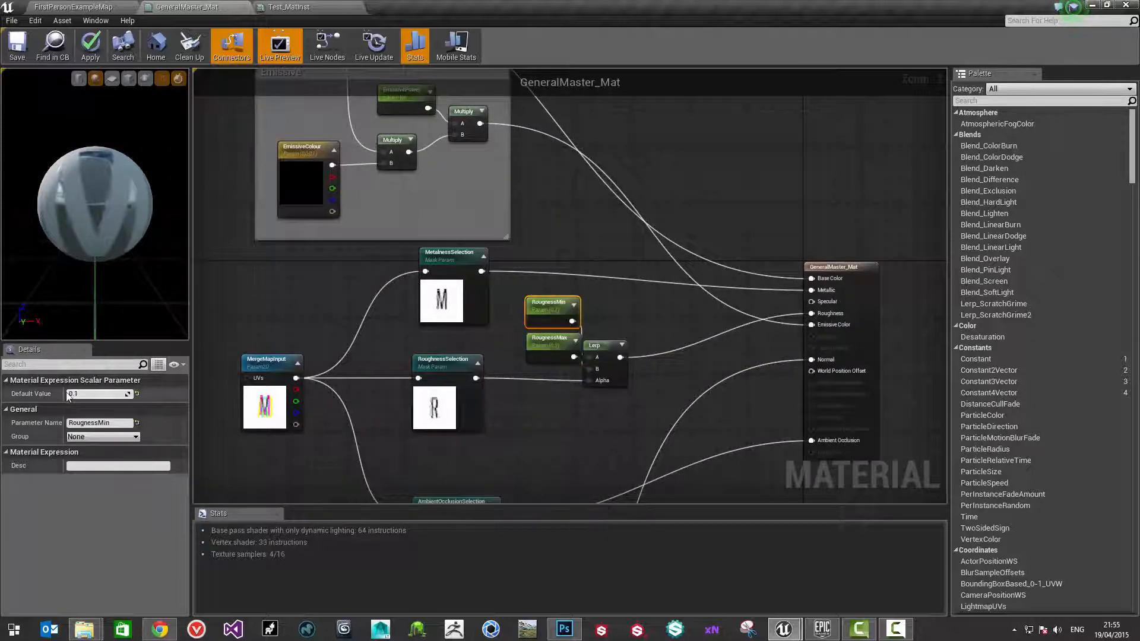
{"action": "left_click", "coordinate": [136, 437]}
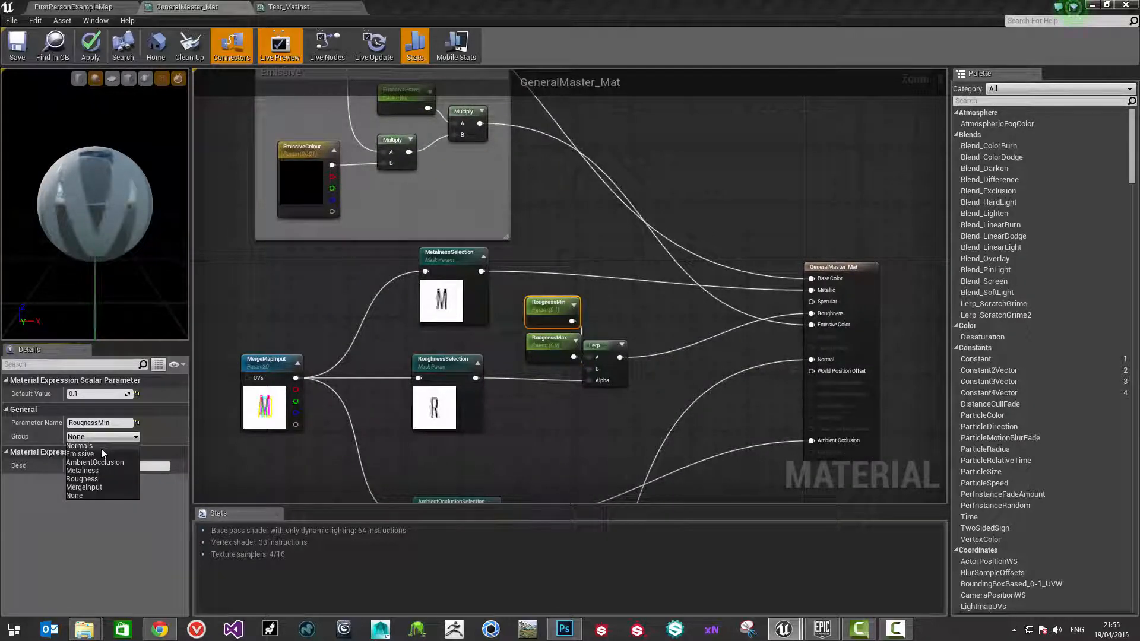
{"action": "left_click", "coordinate": [98, 488]}
{"action": "left_click", "coordinate": [563, 348]}
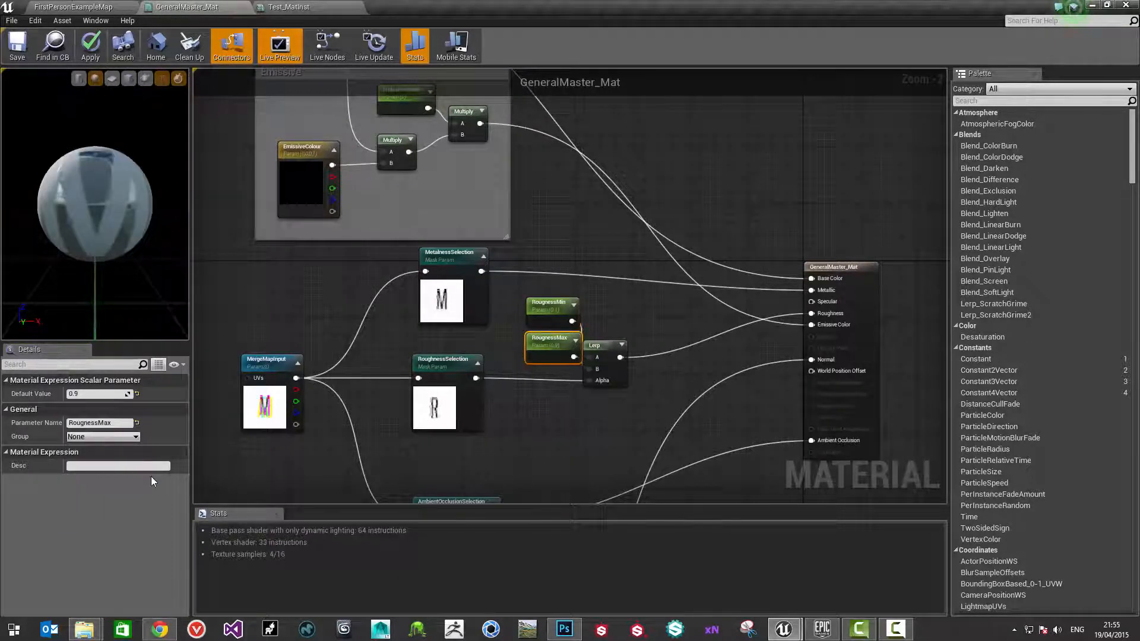
{"action": "left_click", "coordinate": [136, 437]}
{"action": "left_click", "coordinate": [102, 483]}
Move RougnessMin and RougnessMax together away from the Lerp node so their connections have clear space
{"action": "left_click", "coordinate": [583, 415]}
{"action": "left_click_drag", "start_coordinate": [518, 297], "coordinate": [522, 351]}
{"action": "left_click", "coordinate": [580, 397]}
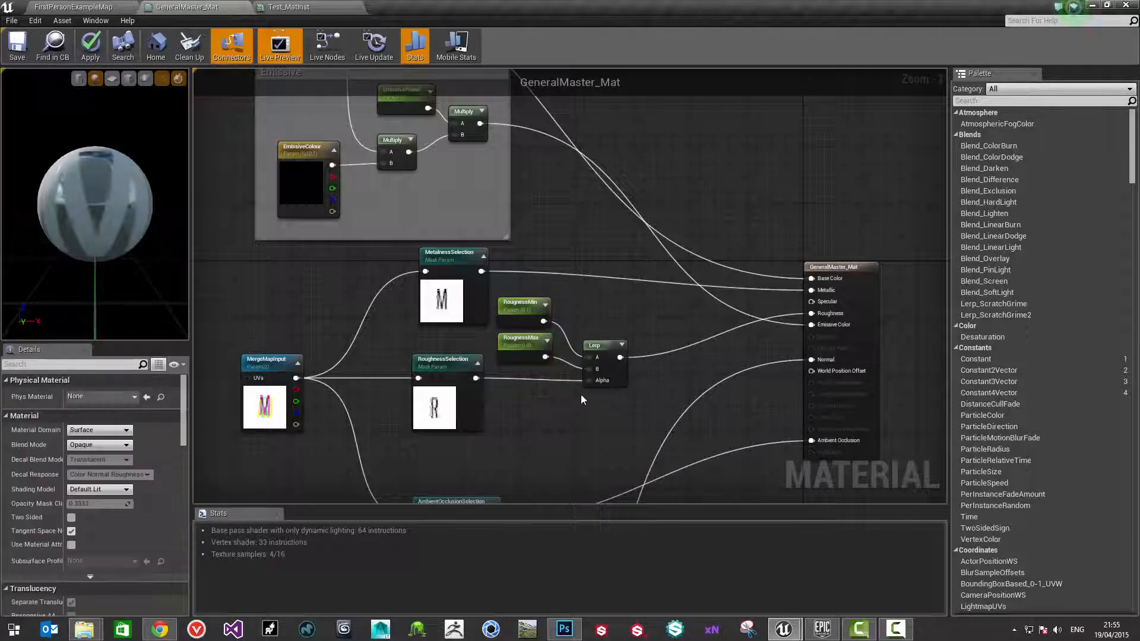
Shift the roughness parameters, Lerp and RoughnessSelection lower beneath MetalnessSelection, and realign MergeMapInput with them
{"action": "right_click_drag", "start_coordinate": [542, 395], "coordinate": [562, 386]}
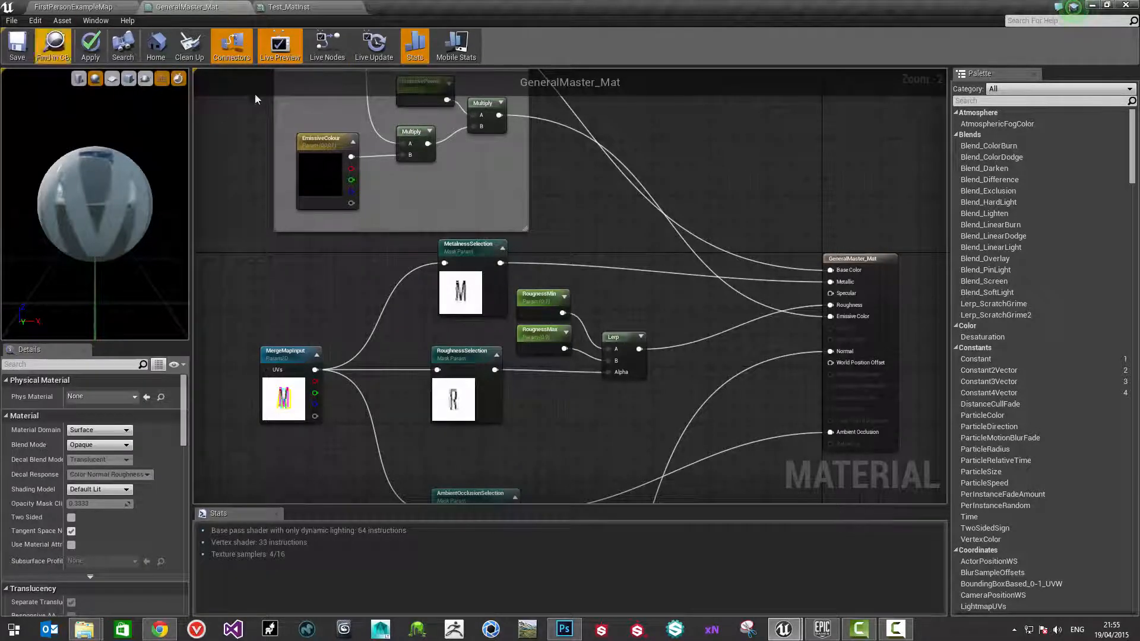
{"action": "scroll", "coordinate": [469, 356], "scroll_direction": "down", "scroll_amount": 1}
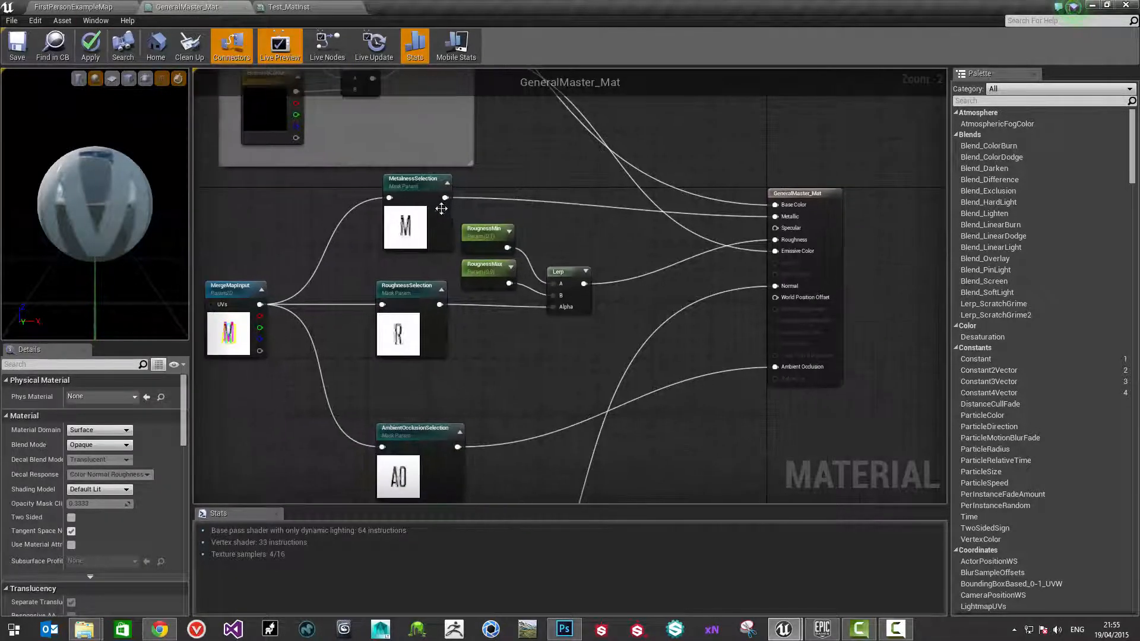
{"action": "left_click_drag", "start_coordinate": [561, 335], "coordinate": [457, 252]}
{"action": "mouse_move", "coordinate": [469, 250]}
{"action": "left_mouse_down"}
{"action": "mouse_move", "coordinate": [484, 286]}
{"action": "mouse_move", "coordinate": [482, 268]}
{"action": "left_mouse_up"}
{"action": "left_click_drag", "start_coordinate": [402, 297], "coordinate": [414, 320]}
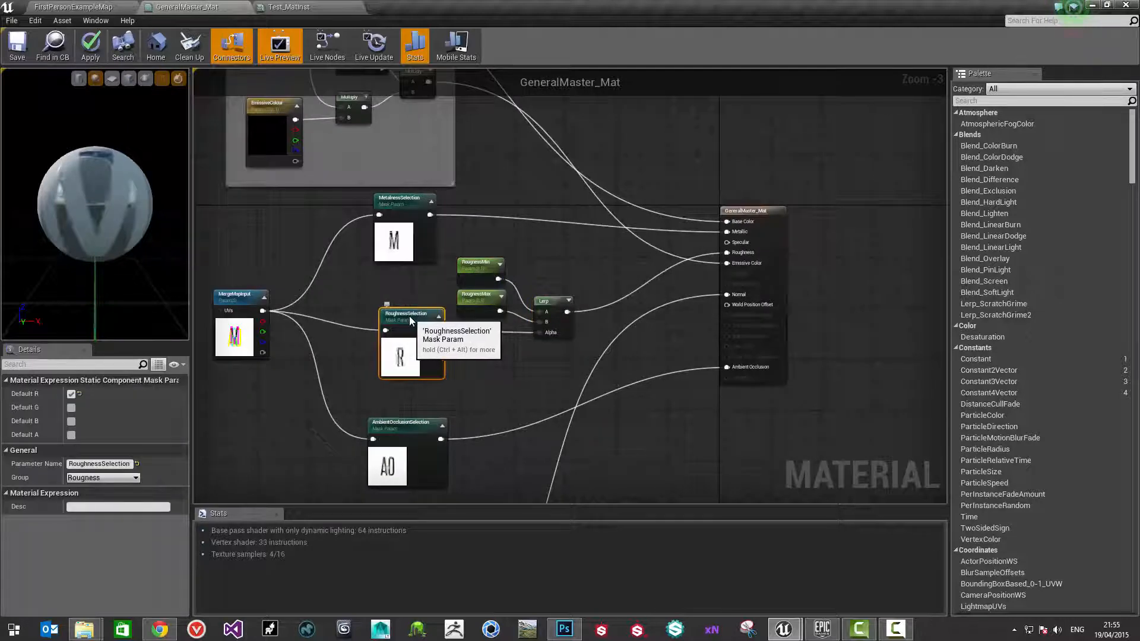
{"action": "left_click_drag", "start_coordinate": [231, 298], "coordinate": [269, 316]}
{"action": "right_click_drag", "start_coordinate": [455, 309], "coordinate": [479, 293]}
{"action": "scroll", "coordinate": [394, 308], "scroll_direction": "down", "scroll_amount": 1}
{"action": "left_click", "coordinate": [450, 254]}
{"action": "scroll", "coordinate": [442, 271], "scroll_direction": "up", "scroll_amount": 1}
Enclose RoughnessSelection, RougnessMin, RougnessMax and the Lerp in a comment box titled "Rougness"
{"action": "left_click_drag", "start_coordinate": [414, 282], "coordinate": [622, 392]}
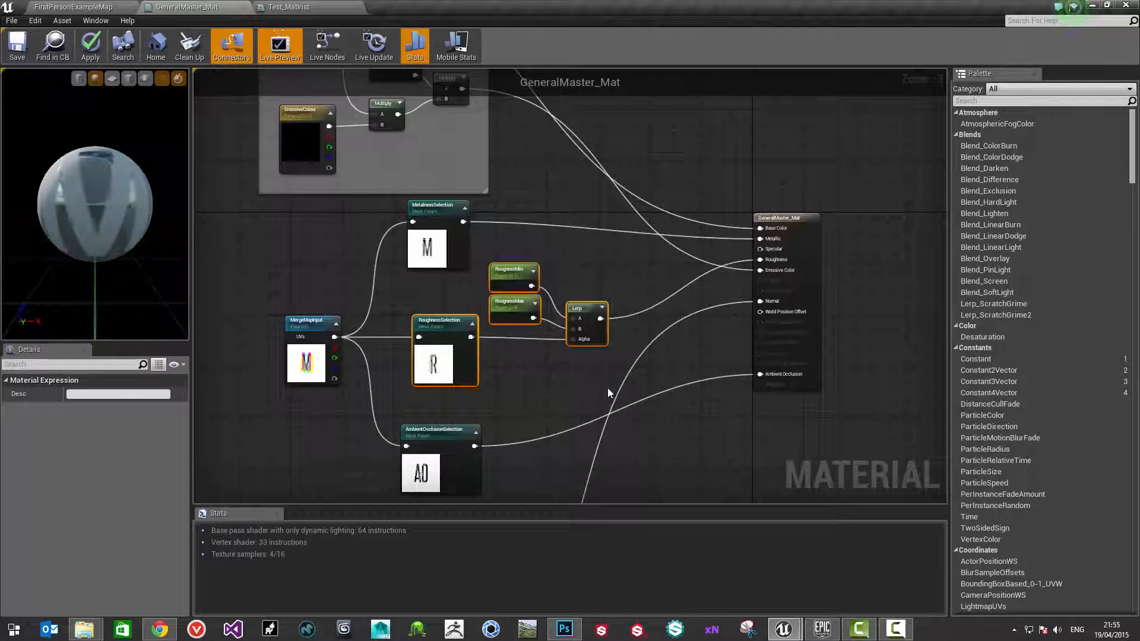
{"action": "key", "text": "c"}
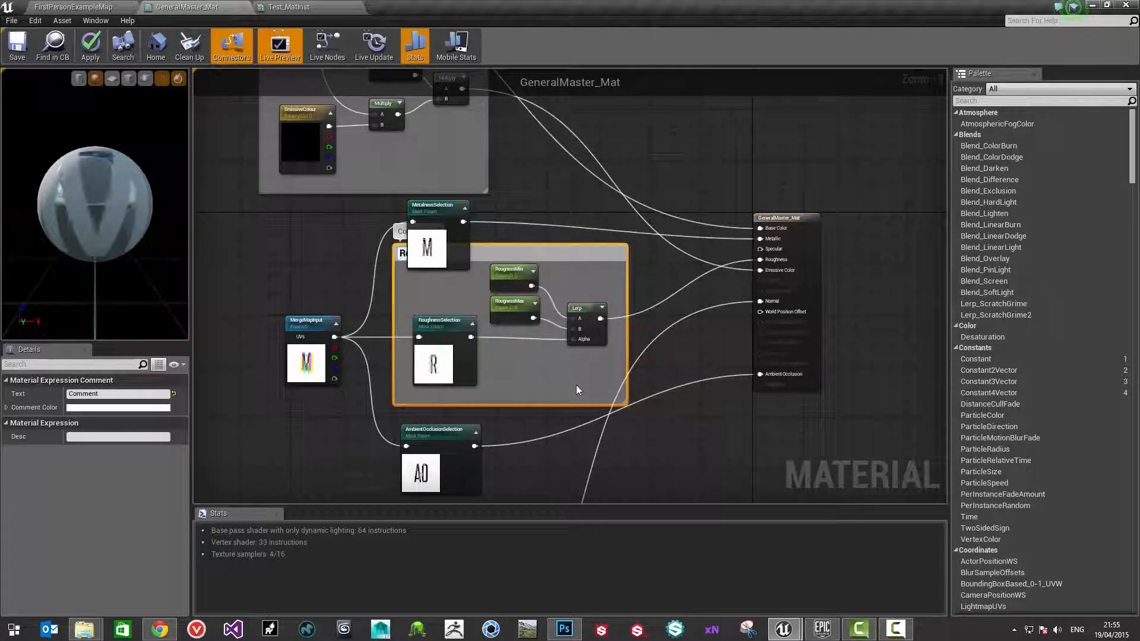
{"action": "type", "text": "Rougness"}
{"action": "key", "text": "Return"}
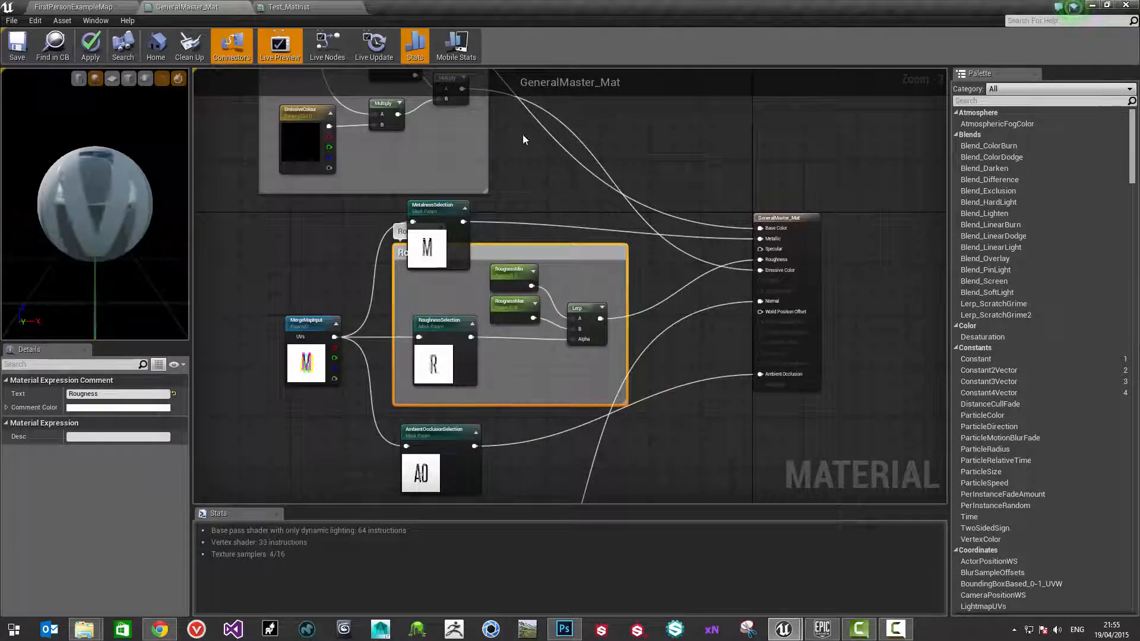
Move AmbientOcclusionSelection clear of the roughness box and enclose it in a comment box titled "AmbientOcclusion"
{"action": "scroll", "coordinate": [520, 177], "scroll_direction": "down", "scroll_amount": 4}
{"action": "scroll", "coordinate": [512, 270], "scroll_direction": "up", "scroll_amount": 3}
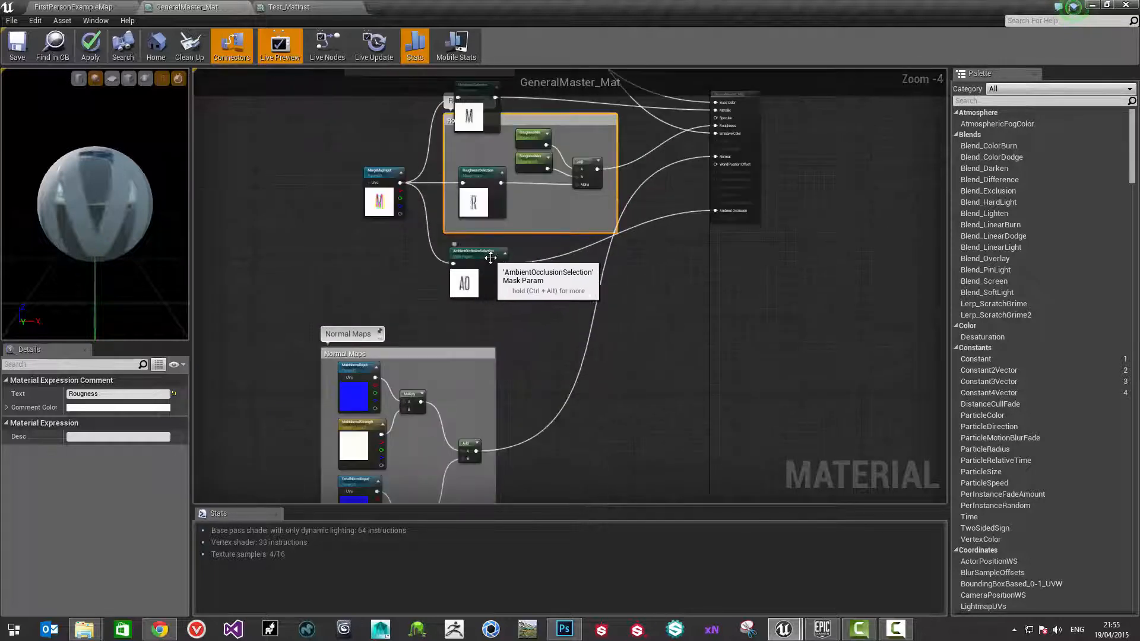
{"action": "mouse_move", "coordinate": [501, 255]}
{"action": "left_mouse_down"}
{"action": "mouse_move", "coordinate": [494, 298]}
{"action": "mouse_move", "coordinate": [594, 310]}
{"action": "left_mouse_up"}
{"action": "left_click_drag", "start_coordinate": [518, 278], "coordinate": [648, 375]}
{"action": "type", "text": "cAmbi"}
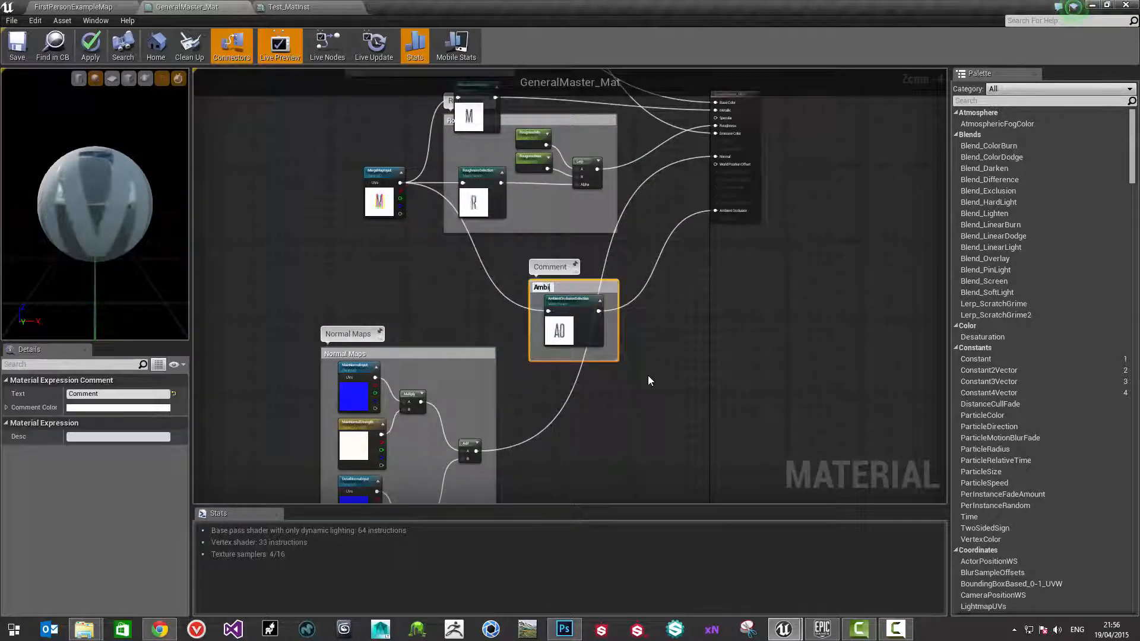
{"action": "type", "text": "entOcclusion"}
{"action": "key", "text": "Return"}
Spread out the graph by moving MergeMapInput farther from the masks and shifting the AmbientOcclusion and Rougness comment boxes lower
{"action": "scroll", "coordinate": [415, 254], "scroll_direction": "up", "scroll_amount": 2}
{"action": "right_click_drag", "start_coordinate": [415, 254], "coordinate": [452, 334]}
{"action": "scroll", "coordinate": [453, 334], "scroll_direction": "down", "scroll_amount": 3}
{"action": "left_click_drag", "start_coordinate": [435, 277], "coordinate": [310, 266]}
{"action": "right_click_drag", "start_coordinate": [568, 321], "coordinate": [543, 324]}
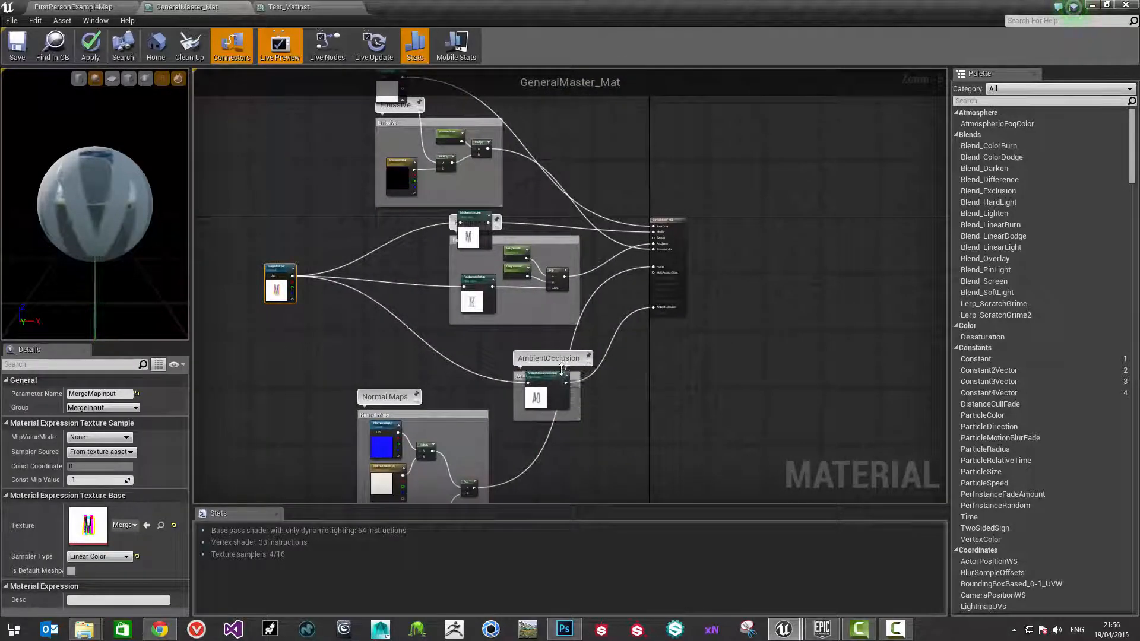
{"action": "left_click_drag", "start_coordinate": [574, 372], "coordinate": [582, 403]}
{"action": "left_click", "coordinate": [532, 244]}
{"action": "left_click_drag", "start_coordinate": [546, 242], "coordinate": [468, 289]}
Position MetalnessSelection between the Emissive and Rougness boxes and enclose it in a comment box titled "Metalness"
{"action": "scroll", "coordinate": [469, 279], "scroll_direction": "up", "scroll_amount": 3}
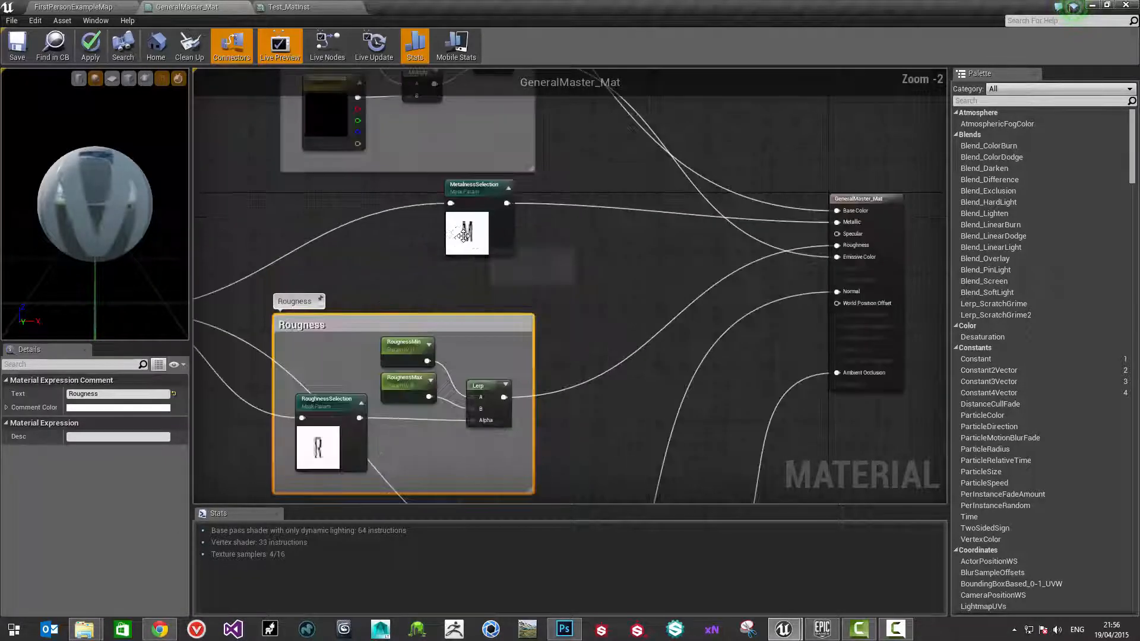
{"action": "left_click_drag", "start_coordinate": [543, 231], "coordinate": [447, 252]}
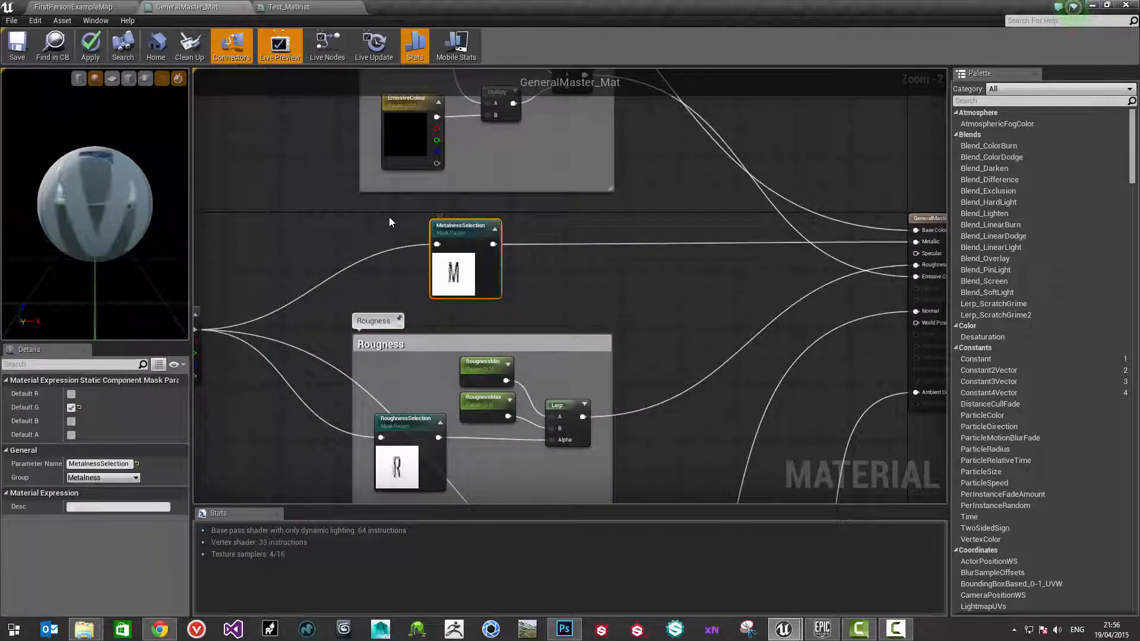
{"action": "type", "text": "c"}
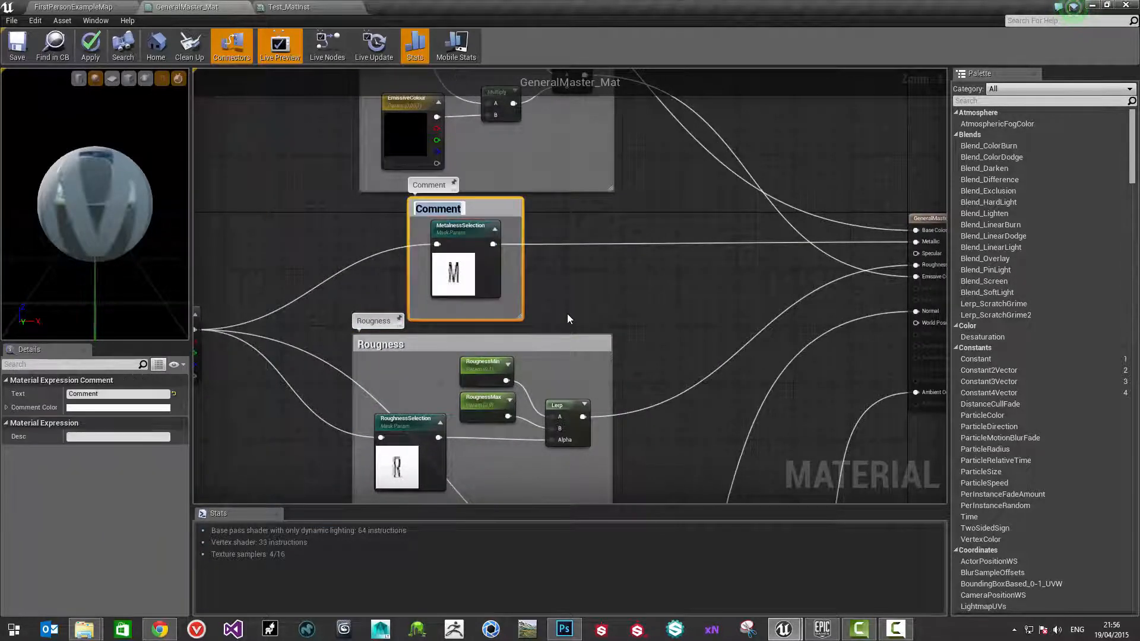
{"action": "type", "text": "Metalness"}
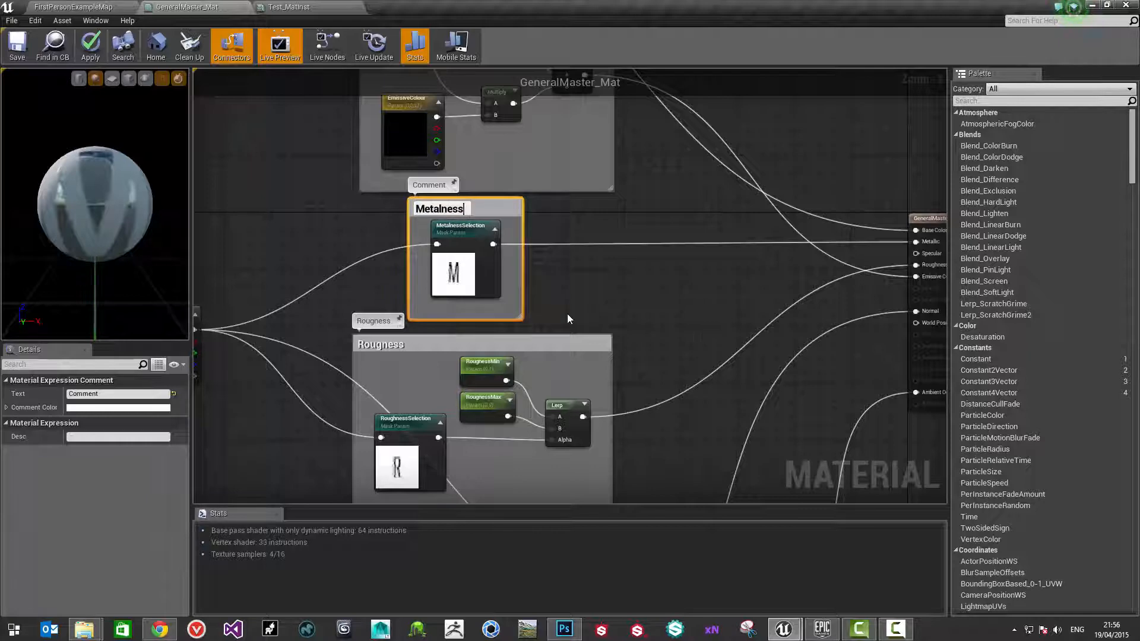
{"action": "key", "text": "Return"}
Review the layout of the whole material graph, including the Metalness, Rougness, AmbientOcclusion and Normal Maps groups and their connections
{"action": "scroll", "coordinate": [472, 325], "scroll_direction": "down", "scroll_amount": 4}
{"action": "scroll", "coordinate": [473, 326], "scroll_direction": "down", "scroll_amount": 3}
{"action": "scroll", "coordinate": [525, 350], "scroll_direction": "up", "scroll_amount": 4}
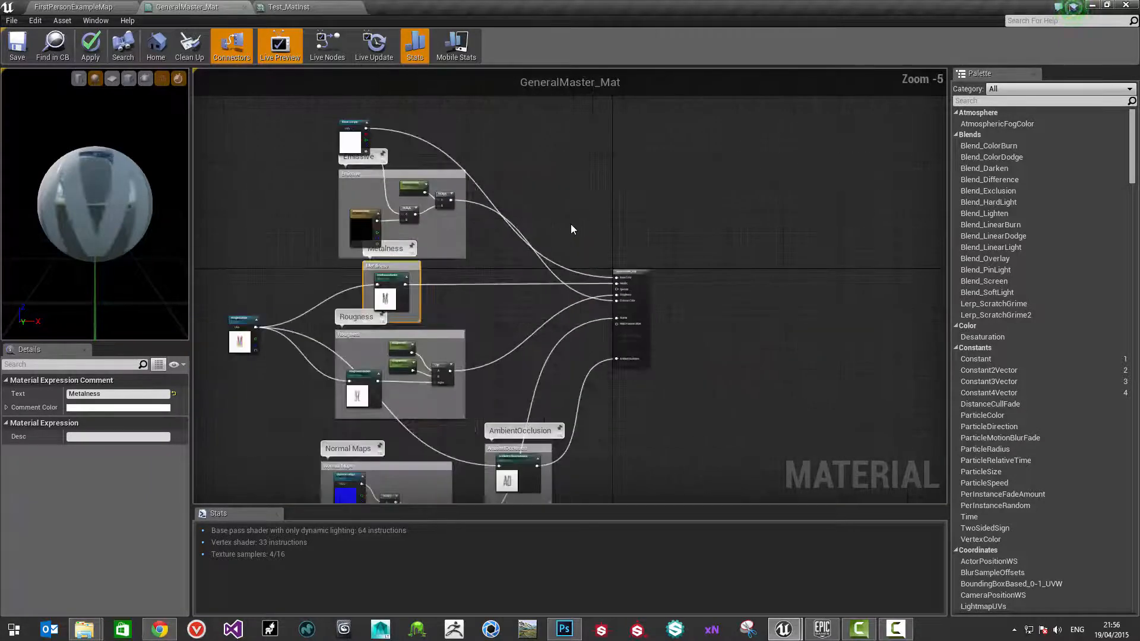
{"action": "right_click_drag", "start_coordinate": [571, 223], "coordinate": [701, 146]}
{"action": "scroll", "coordinate": [587, 233], "scroll_direction": "down", "scroll_amount": 1}
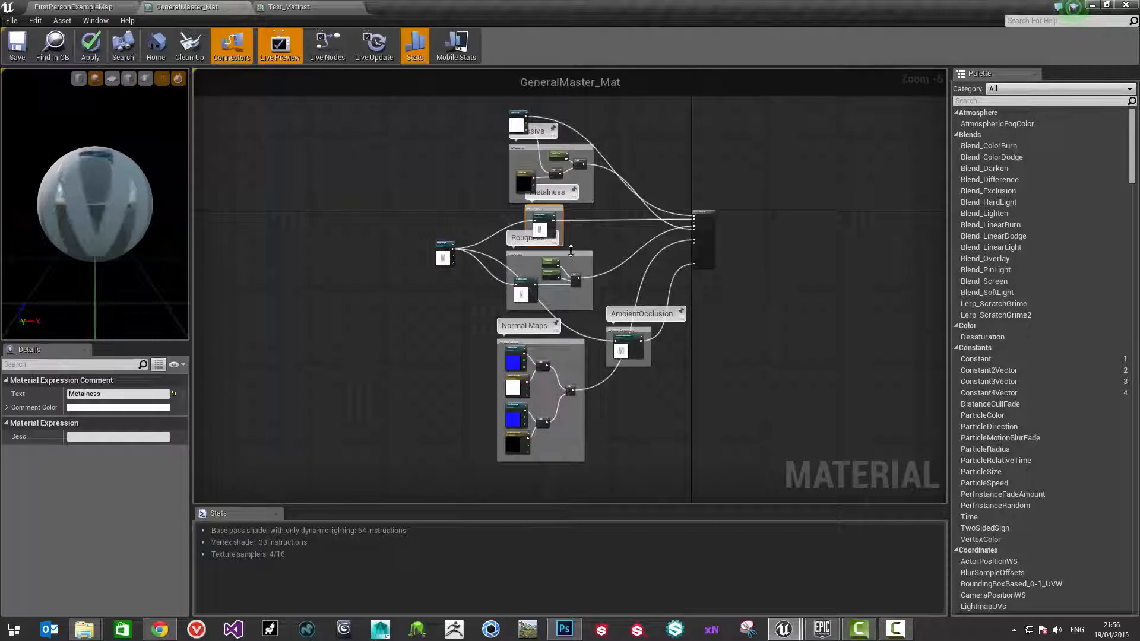
{"action": "scroll", "coordinate": [560, 234], "scroll_direction": "up", "scroll_amount": 3}
{"action": "right_click_drag", "start_coordinate": [586, 216], "coordinate": [637, 89]}
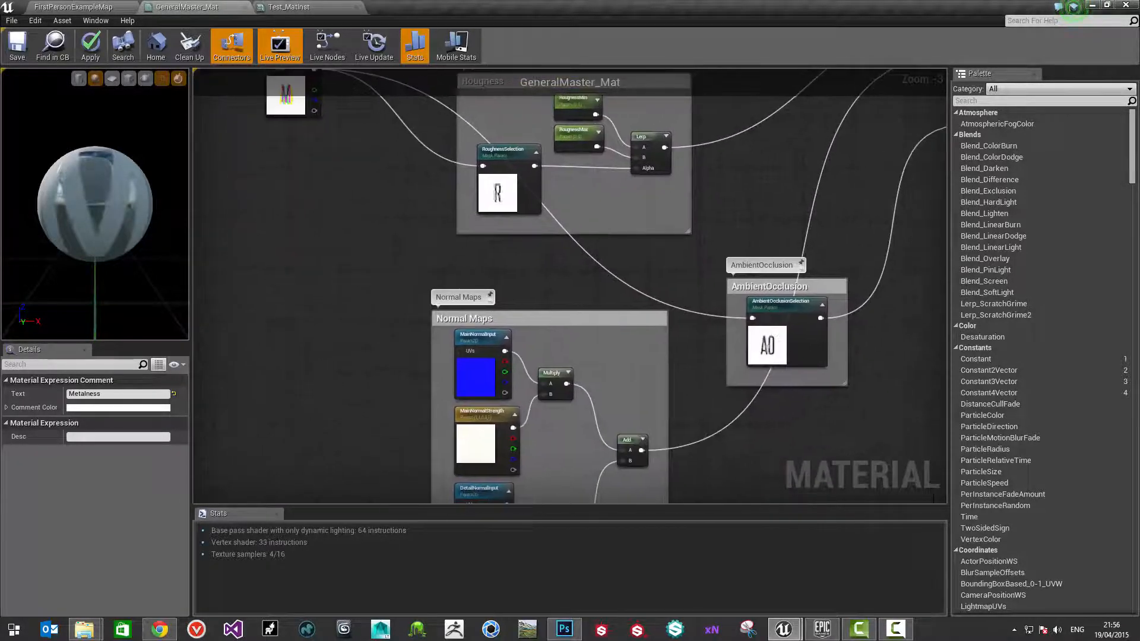
{"action": "right_click_drag", "start_coordinate": [562, 142], "coordinate": [565, 285]}
{"action": "right_click_drag", "start_coordinate": [776, 350], "coordinate": [759, 310]}
{"action": "scroll", "coordinate": [760, 310], "scroll_direction": "down", "scroll_amount": 2}
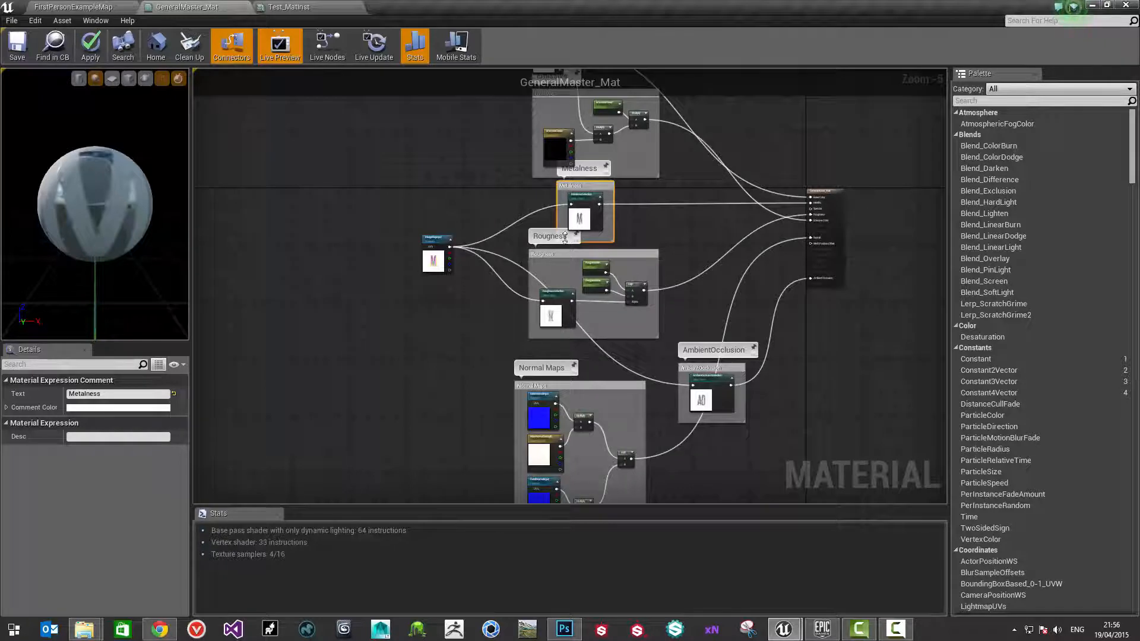
Examine the material preview sphere and the node graph from the base texture through the Emissive, Metalness, Rougness and AmbientOcclusion groups
{"action": "right_click_drag", "start_coordinate": [549, 205], "coordinate": [494, 299]}
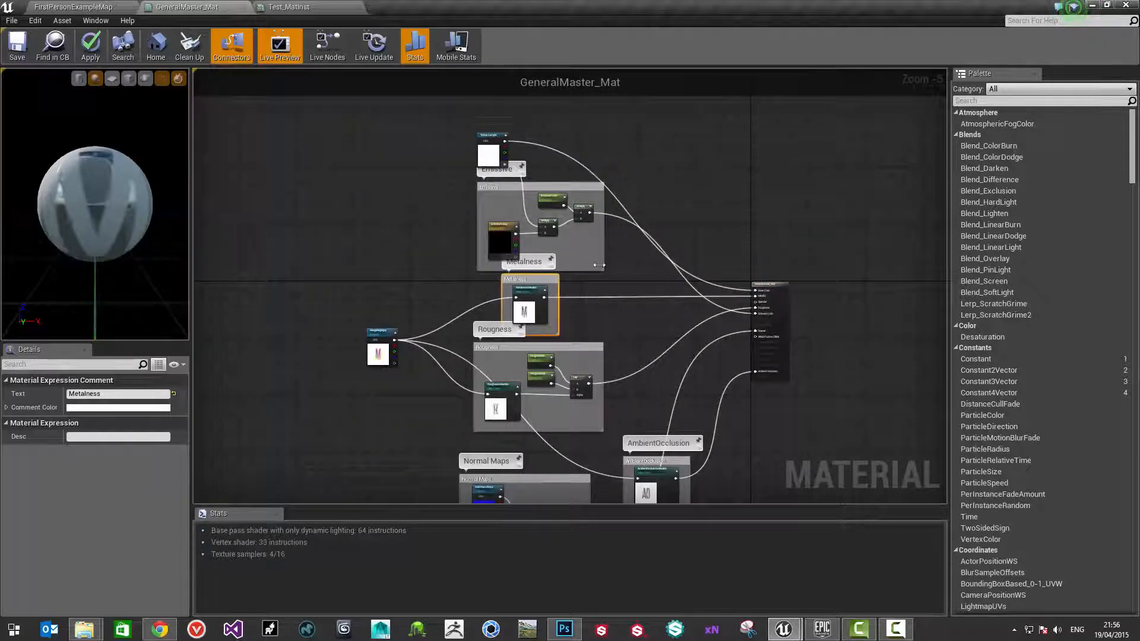
{"action": "left_click_drag", "start_coordinate": [102, 210], "coordinate": [122, 193]}
{"action": "right_click_drag", "start_coordinate": [467, 279], "coordinate": [487, 201]}
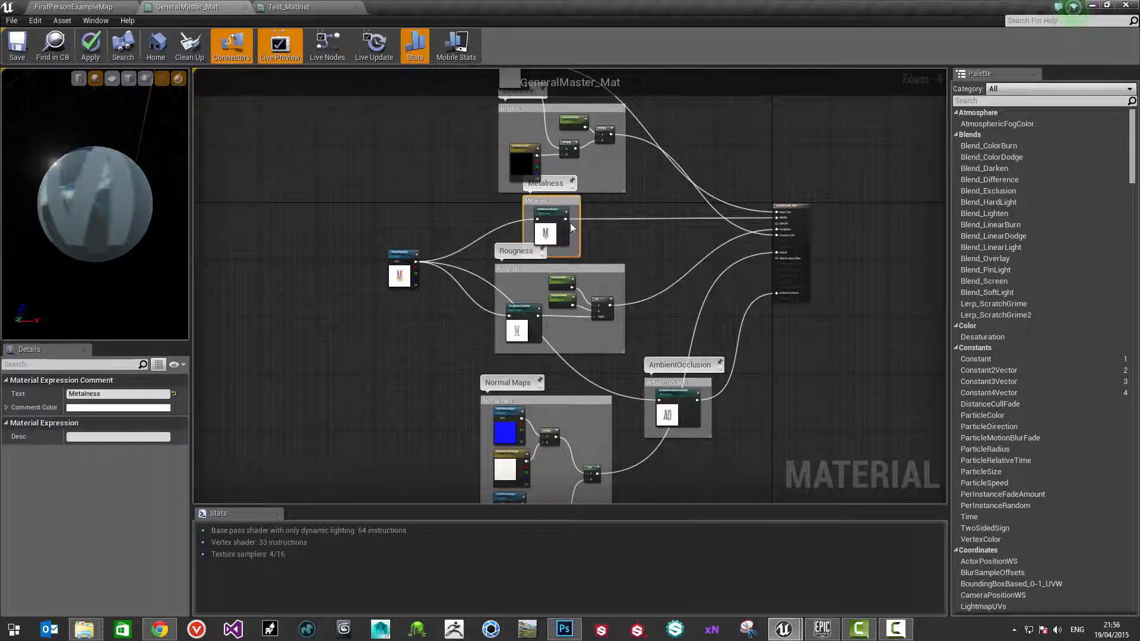
{"action": "right_click_drag", "start_coordinate": [620, 203], "coordinate": [583, 208]}
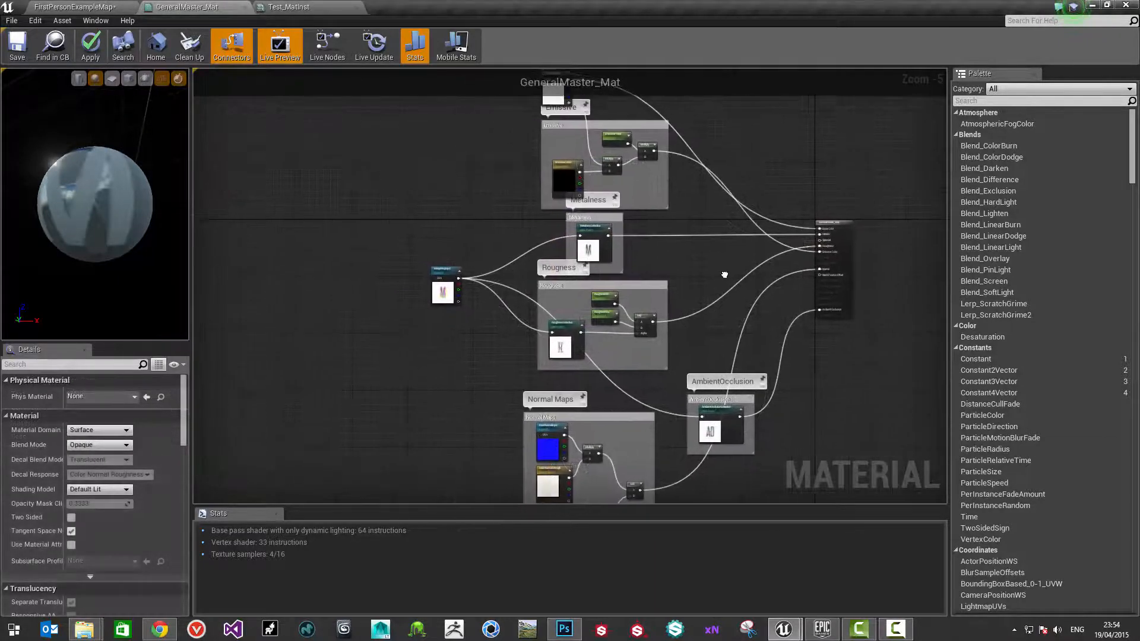
{"action": "scroll", "coordinate": [711, 280], "scroll_direction": "up", "scroll_amount": 4}
{"action": "right_click_drag", "start_coordinate": [710, 280], "coordinate": [939, 446]}
{"action": "scroll", "coordinate": [861, 356], "scroll_direction": "down", "scroll_amount": 2}
{"action": "right_click_drag", "start_coordinate": [861, 356], "coordinate": [621, 230]}
{"action": "scroll", "coordinate": [681, 330], "scroll_direction": "down", "scroll_amount": 3}
{"action": "scroll", "coordinate": [570, 241], "scroll_direction": "up", "scroll_amount": 1}
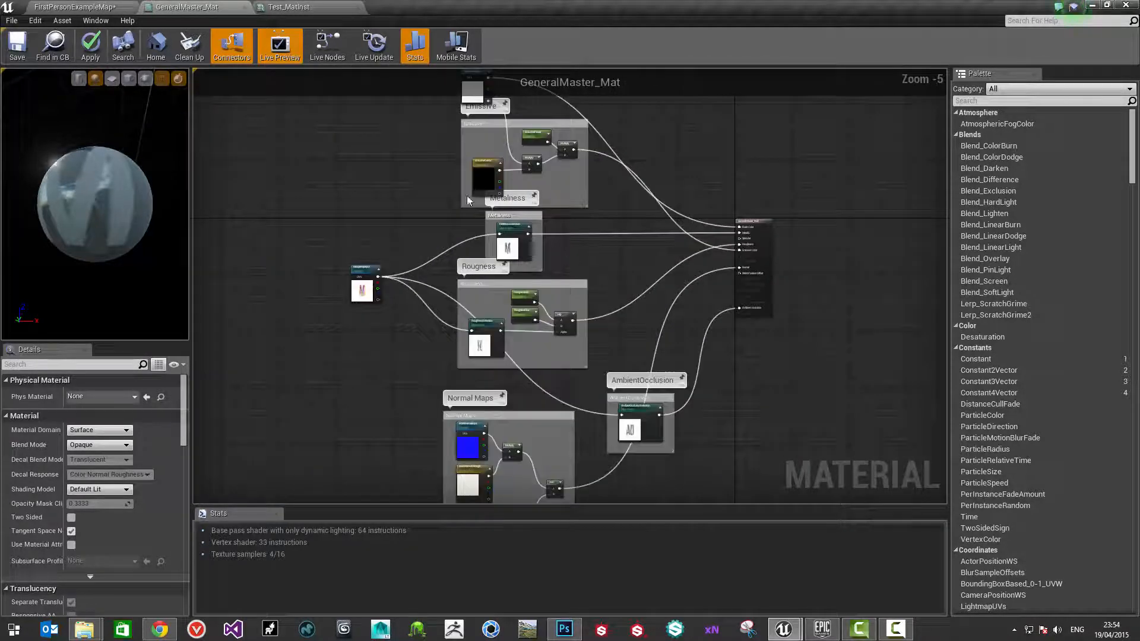
{"action": "right_click_drag", "start_coordinate": [596, 274], "coordinate": [666, 309]}
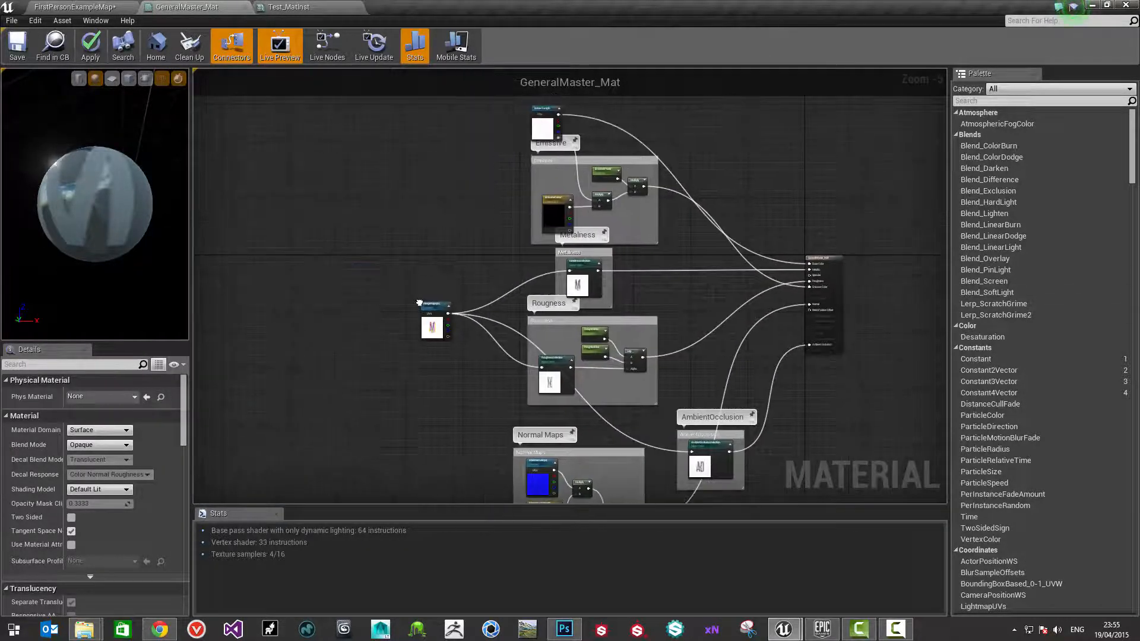
Move the MergeMapInput texture node closer to the Metalness and Rougness comment boxes
{"action": "scroll", "coordinate": [445, 329], "scroll_direction": "up", "scroll_amount": 3}
{"action": "right_click_drag", "start_coordinate": [573, 304], "coordinate": [595, 333]}
{"action": "left_click_drag", "start_coordinate": [445, 324], "coordinate": [538, 309]}
Examine the texture inputs across the graph, finishing with the main and detail normal nodes in the Normal Maps group
{"action": "right_click_drag", "start_coordinate": [727, 388], "coordinate": [668, 188]}
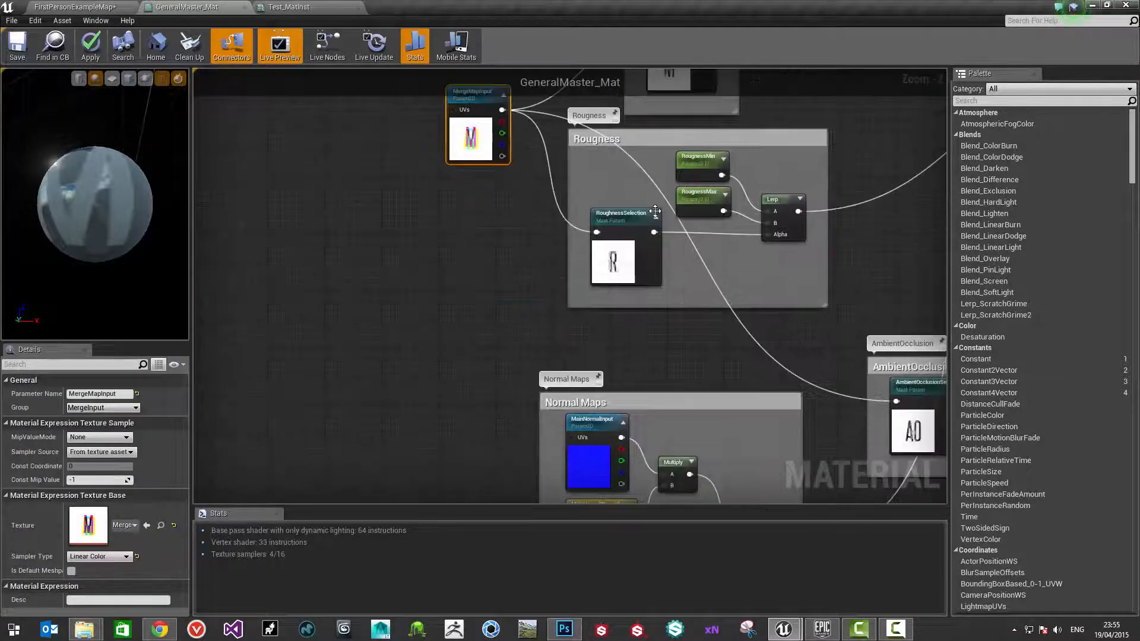
{"action": "scroll", "coordinate": [667, 188], "scroll_direction": "down", "scroll_amount": 1}
{"action": "right_click_drag", "start_coordinate": [618, 299], "coordinate": [659, 179]}
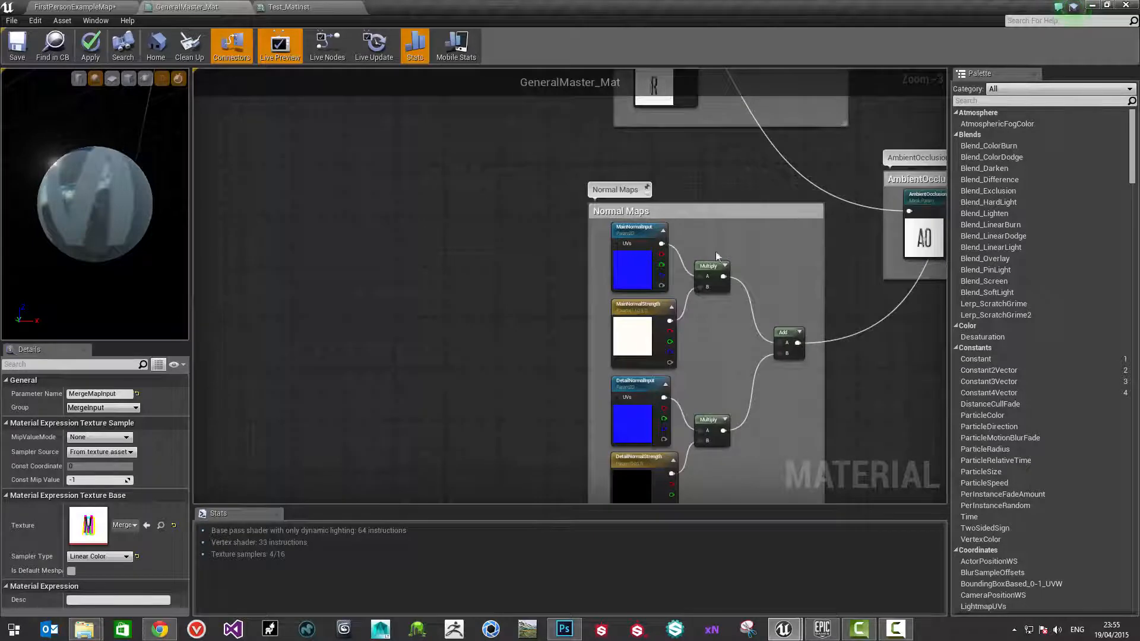
{"action": "right_click_drag", "start_coordinate": [560, 105], "coordinate": [557, 313]}
{"action": "scroll", "coordinate": [557, 361], "scroll_direction": "down", "scroll_amount": 2}
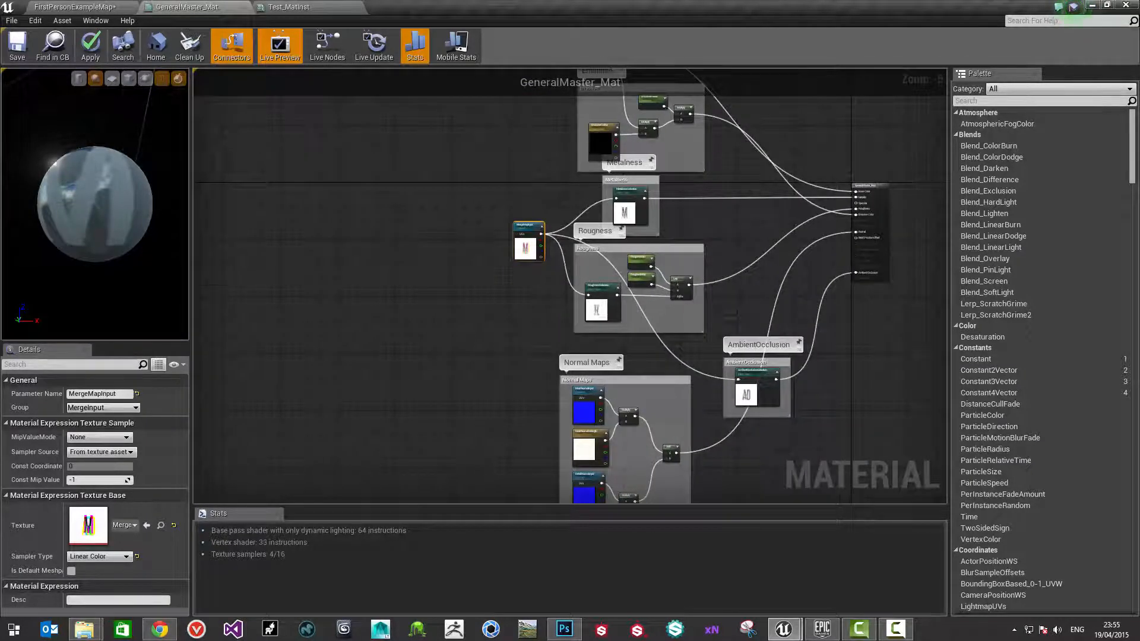
{"action": "right_click_drag", "start_coordinate": [574, 156], "coordinate": [567, 255]}
{"action": "right_click_drag", "start_coordinate": [545, 417], "coordinate": [558, 361]}
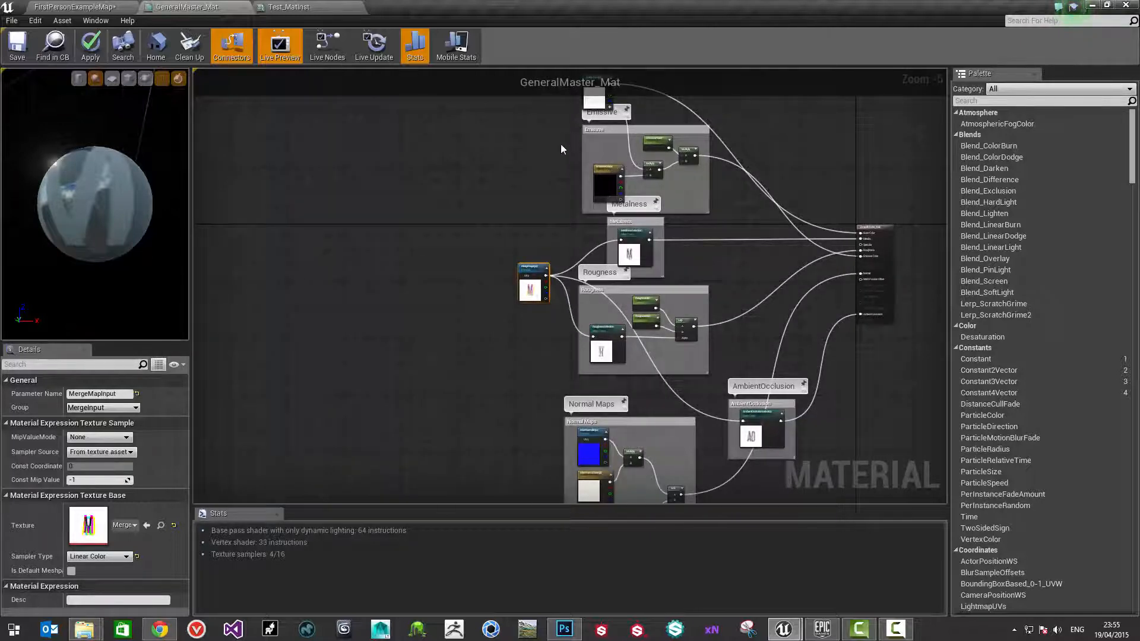
{"action": "right_click_drag", "start_coordinate": [557, 165], "coordinate": [548, 194]}
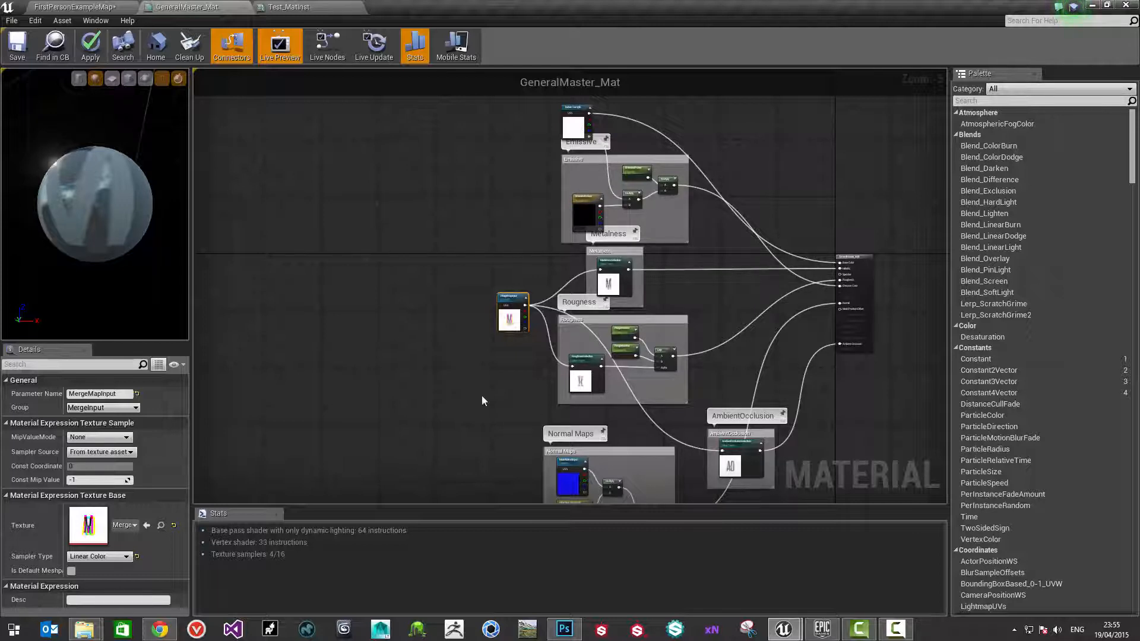
{"action": "mouse_move", "coordinate": [536, 298]}
{"action": "right_mouse_down"}
{"action": "mouse_move", "coordinate": [490, 258]}
{"action": "mouse_move", "coordinate": [532, 334]}
{"action": "mouse_move", "coordinate": [539, 277]}
{"action": "right_mouse_up"}
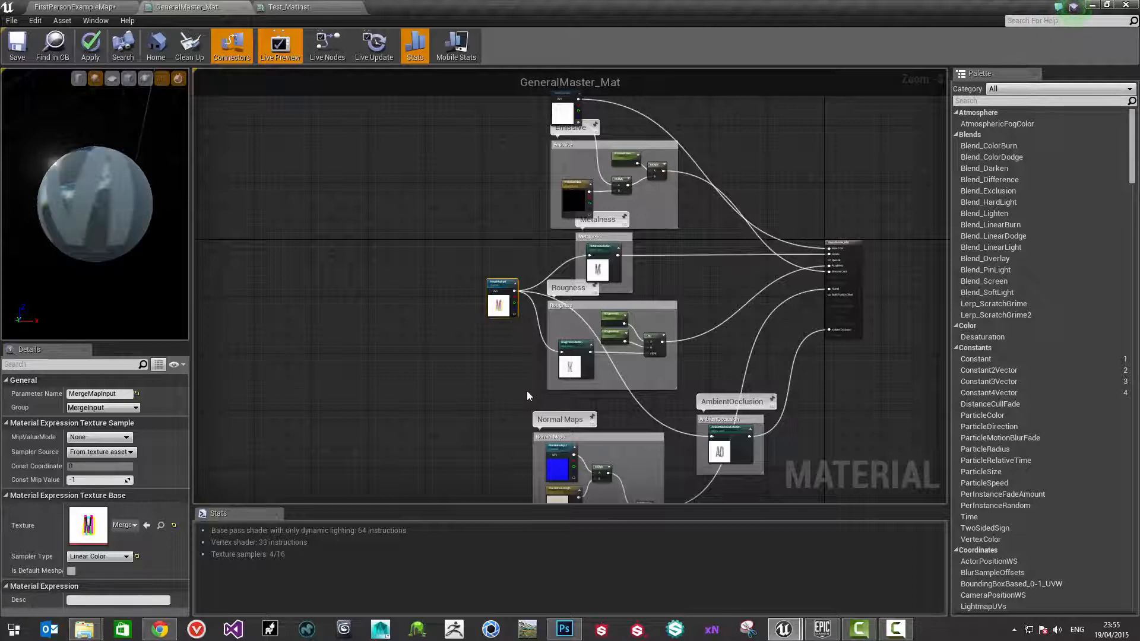
{"action": "mouse_move", "coordinate": [530, 402]}
{"action": "right_mouse_down"}
{"action": "mouse_move", "coordinate": [532, 298]}
{"action": "mouse_move", "coordinate": [530, 415]}
{"action": "right_mouse_up"}
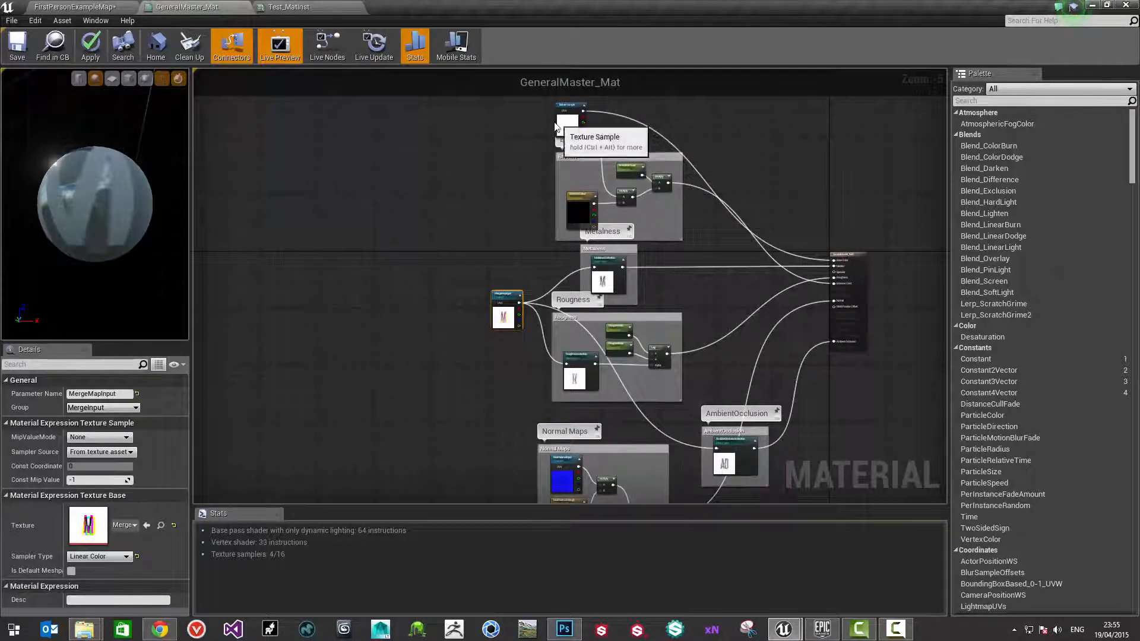
{"action": "right_click_drag", "start_coordinate": [549, 380], "coordinate": [553, 273]}
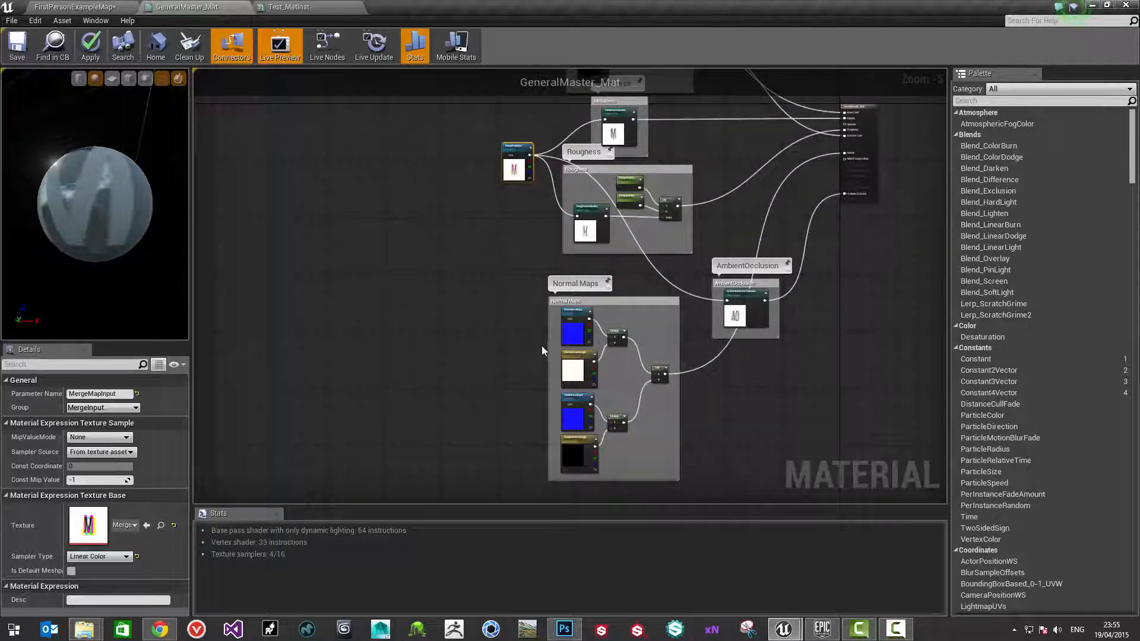
{"action": "scroll", "coordinate": [542, 346], "scroll_direction": "up", "scroll_amount": 2}
{"action": "right_click_drag", "start_coordinate": [505, 371], "coordinate": [488, 210]}
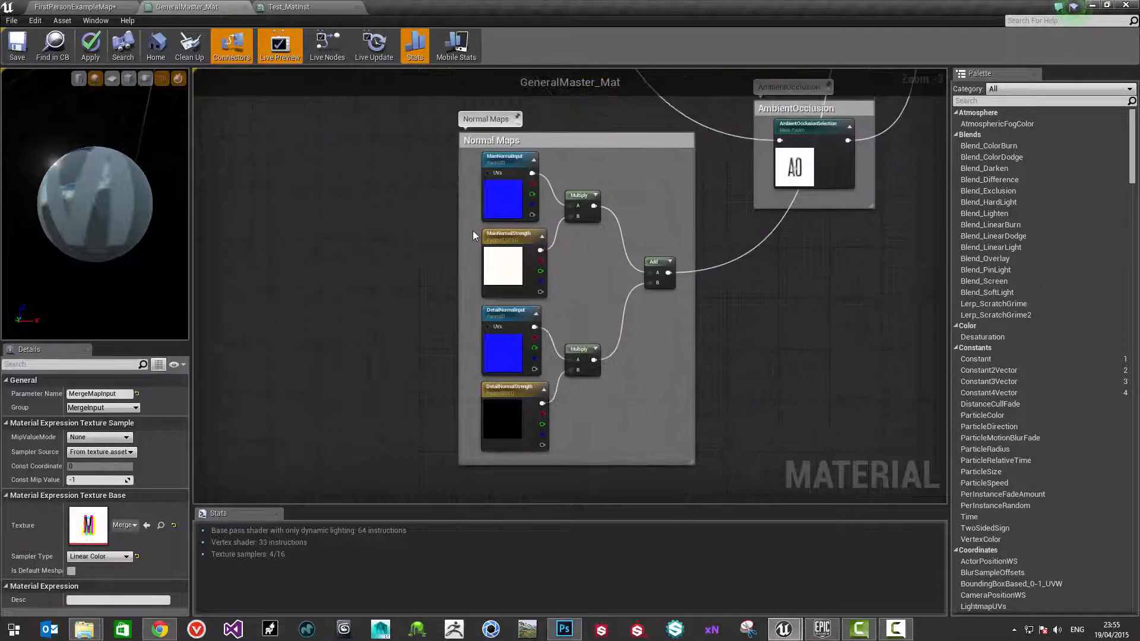
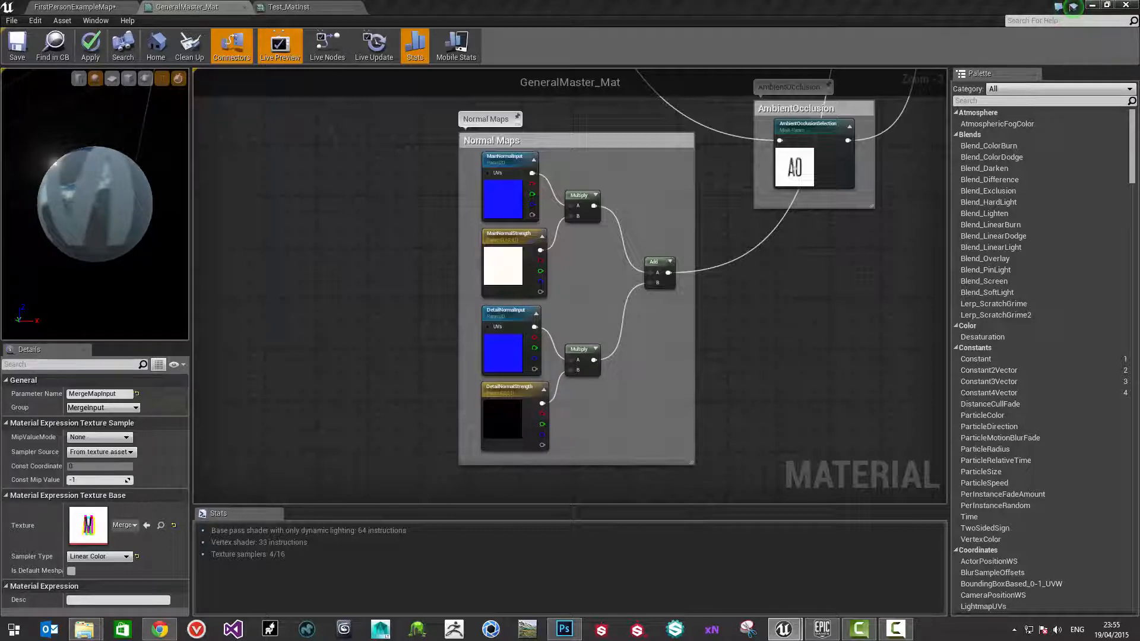
Add a Constant3Vector in the empty area before MergeMapInput and convert it to a parameter named "MainTiling"
{"action": "right_click_drag", "start_coordinate": [443, 259], "coordinate": [450, 304]}
{"action": "right_click_drag", "start_coordinate": [397, 206], "coordinate": [558, 362]}
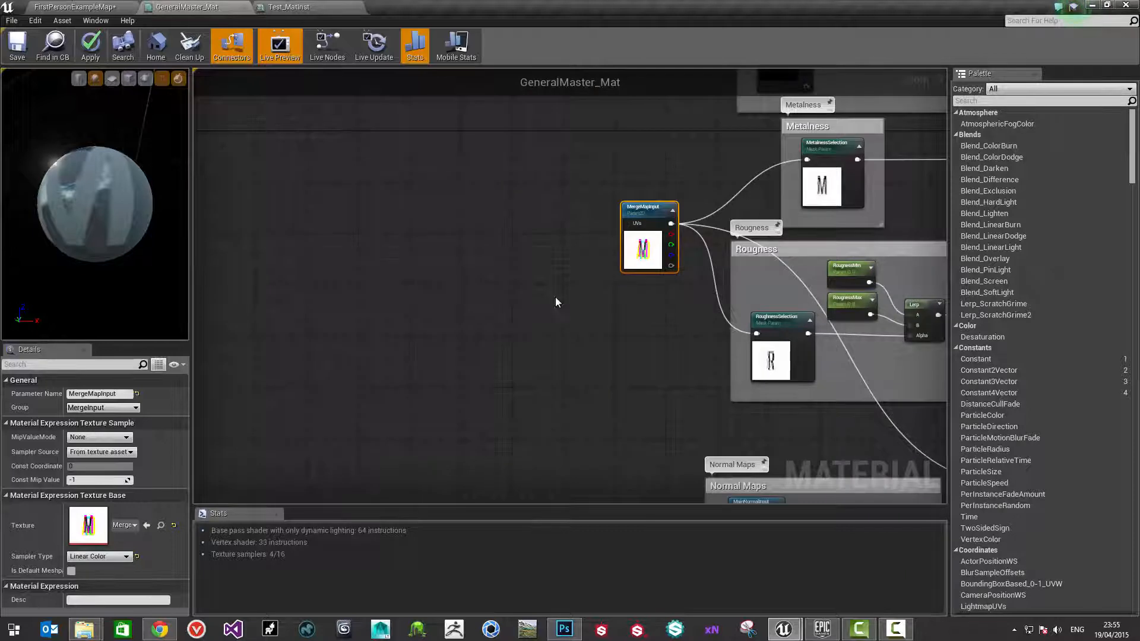
{"action": "key", "text": "3"}
{"action": "left_click", "coordinate": [501, 180]}
{"action": "left_click_drag", "start_coordinate": [536, 183], "coordinate": [450, 200]}
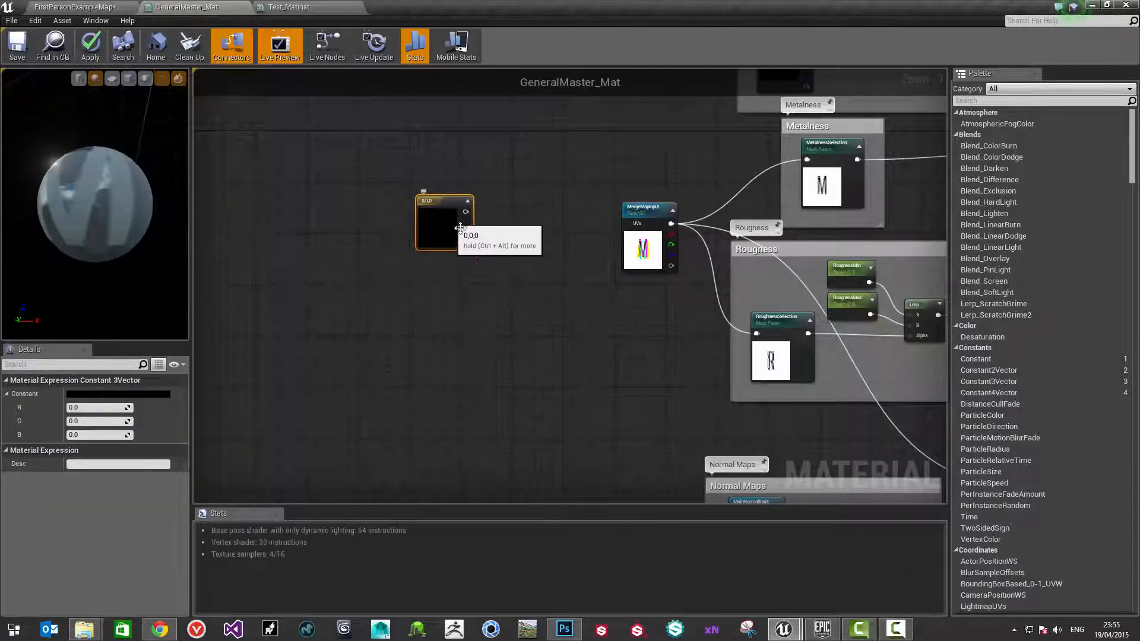
{"action": "right_click", "coordinate": [452, 207]}
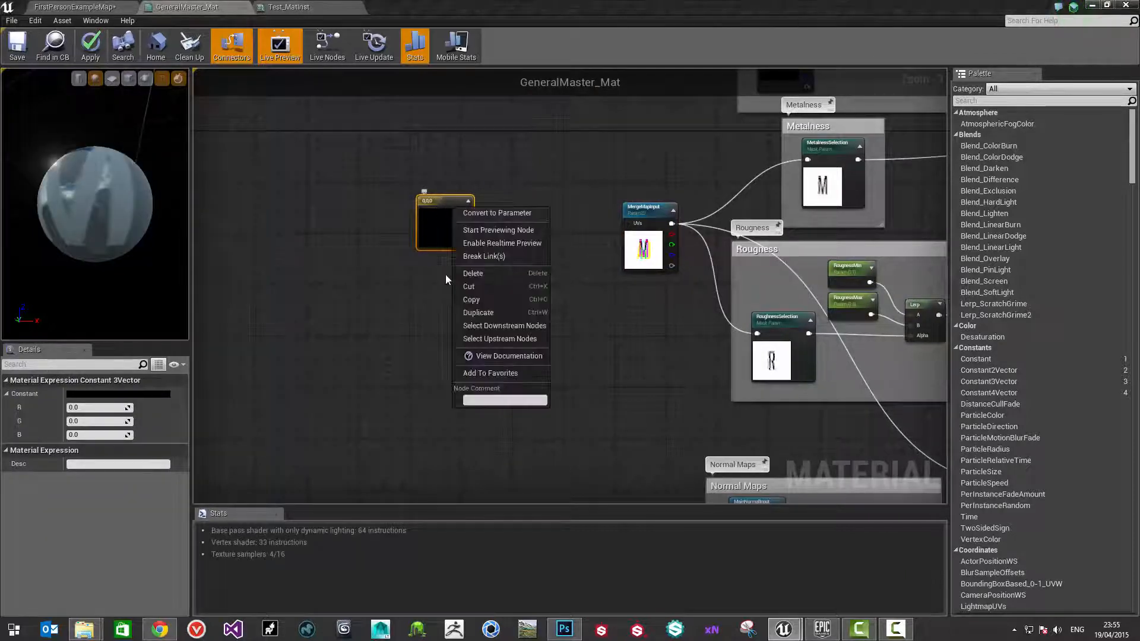
{"action": "left_click", "coordinate": [496, 214]}
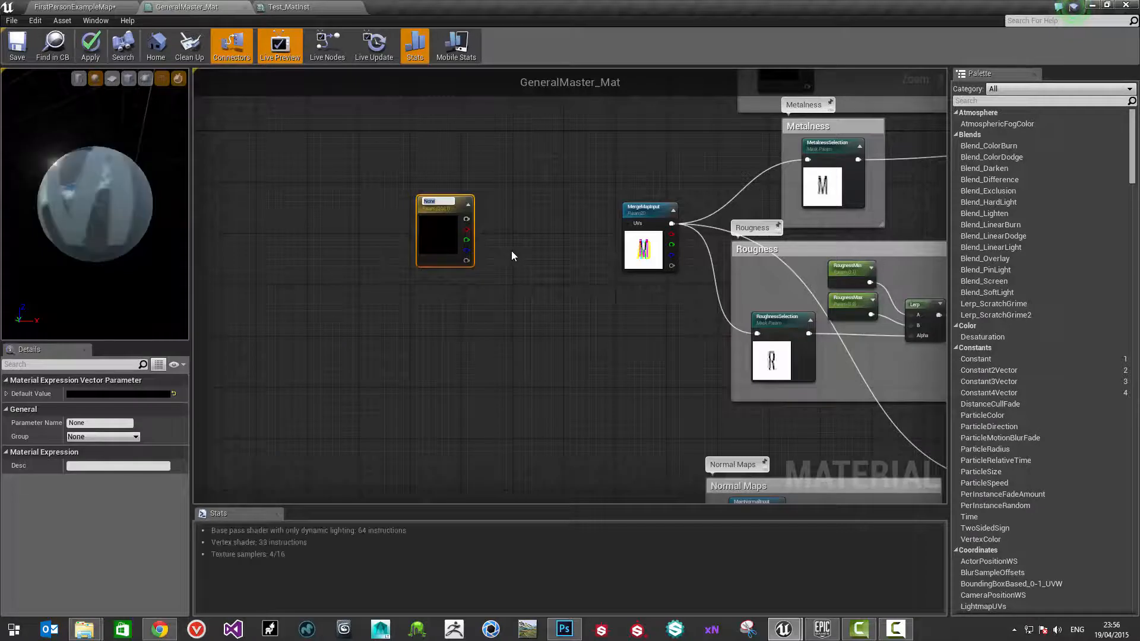
{"action": "type", "text": "MainTiling"}
{"action": "key", "text": "Return"}
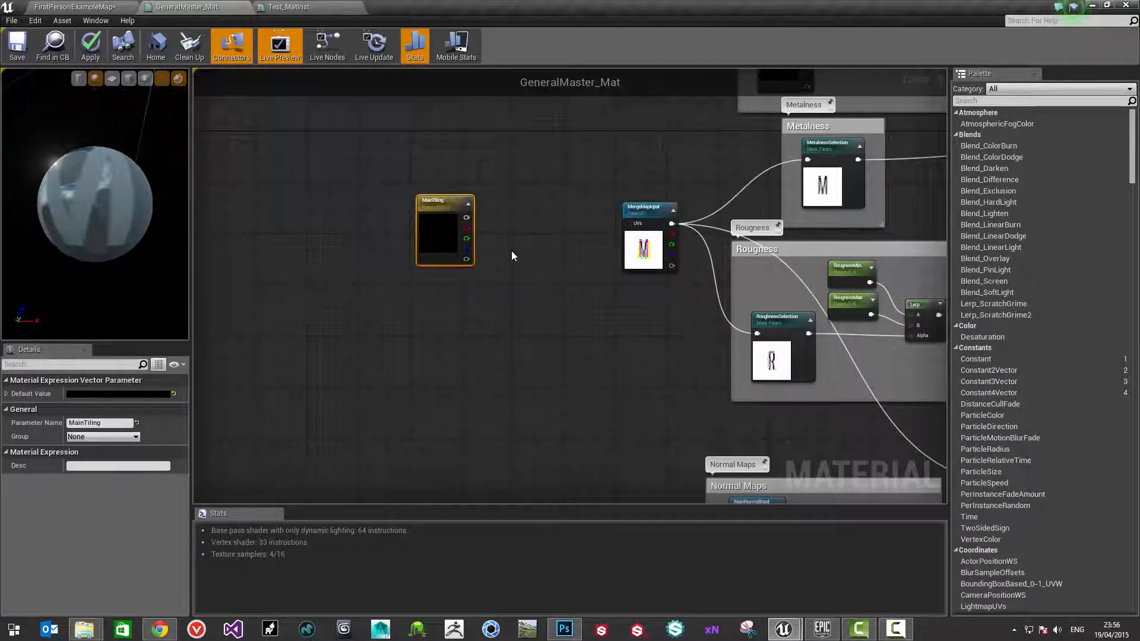
Assign the MainTiling parameter to a new parameter group named "TilingSettings"
{"action": "left_click", "coordinate": [93, 438]}
{"action": "left_click", "coordinate": [85, 437]}
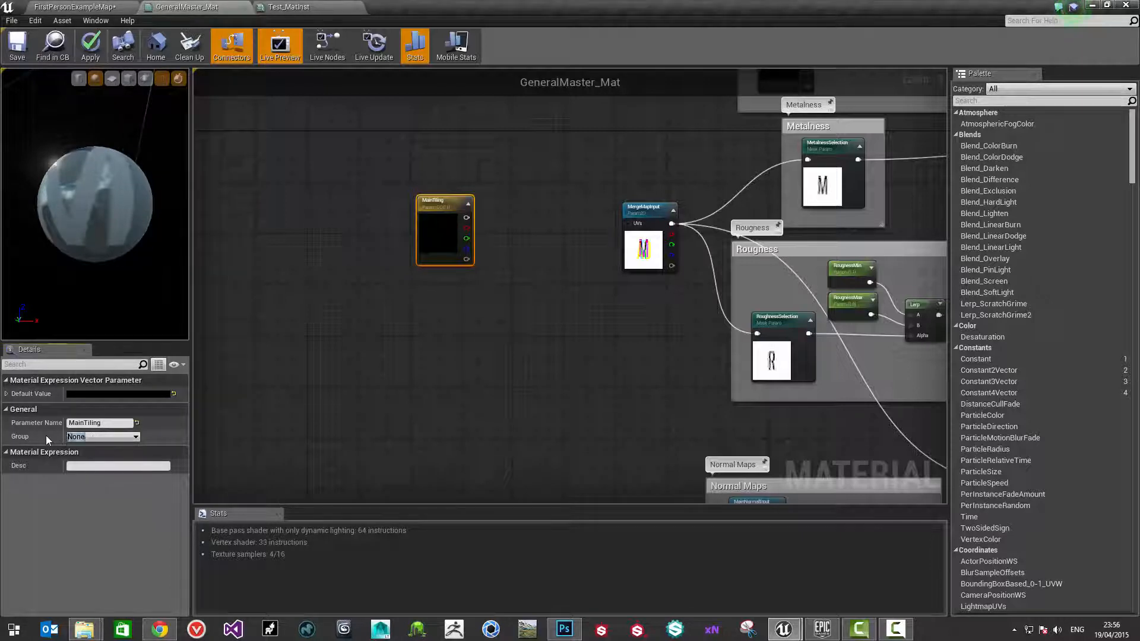
{"action": "type", "text": "TilingSett"}
{"action": "type", "text": "ings"}
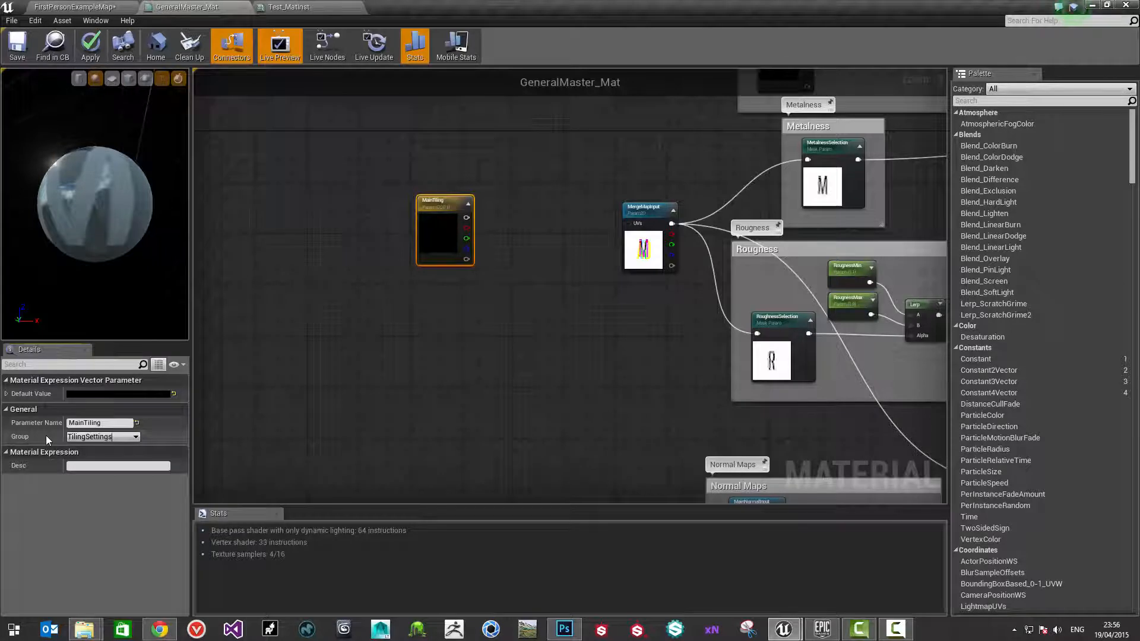
{"action": "key", "text": "Return"}
{"action": "left_click", "coordinate": [409, 286]}
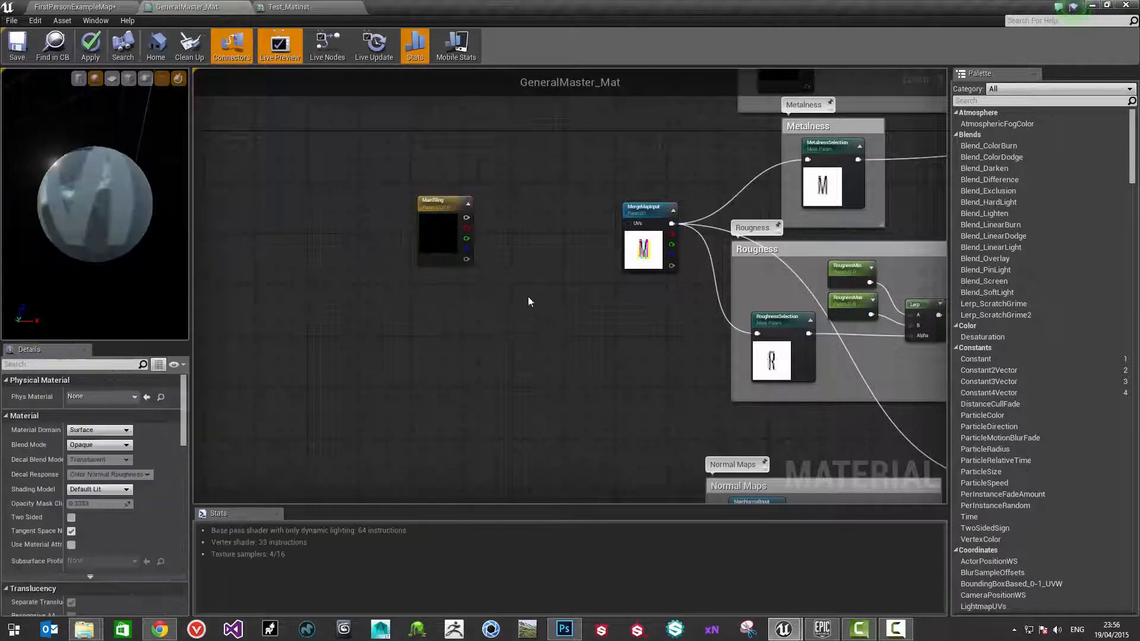
Reposition the MainTiling node higher than MergeMapInput, leaving free space between it and the texture nodes
{"action": "right_click_drag", "start_coordinate": [575, 283], "coordinate": [499, 330]}
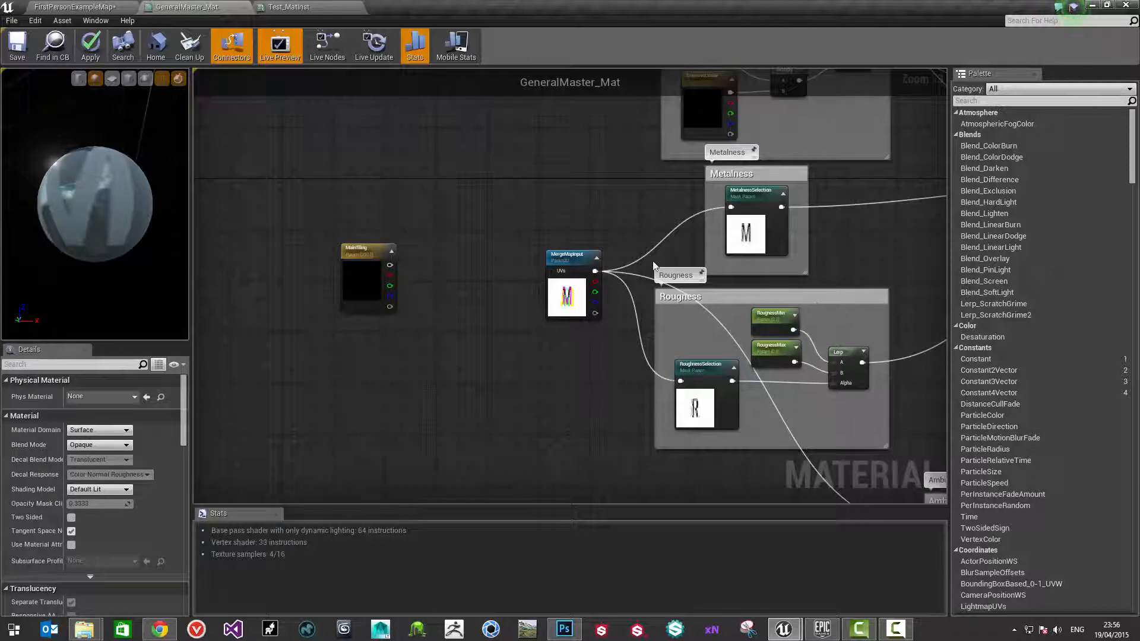
{"action": "right_click_drag", "start_coordinate": [439, 237], "coordinate": [412, 311]}
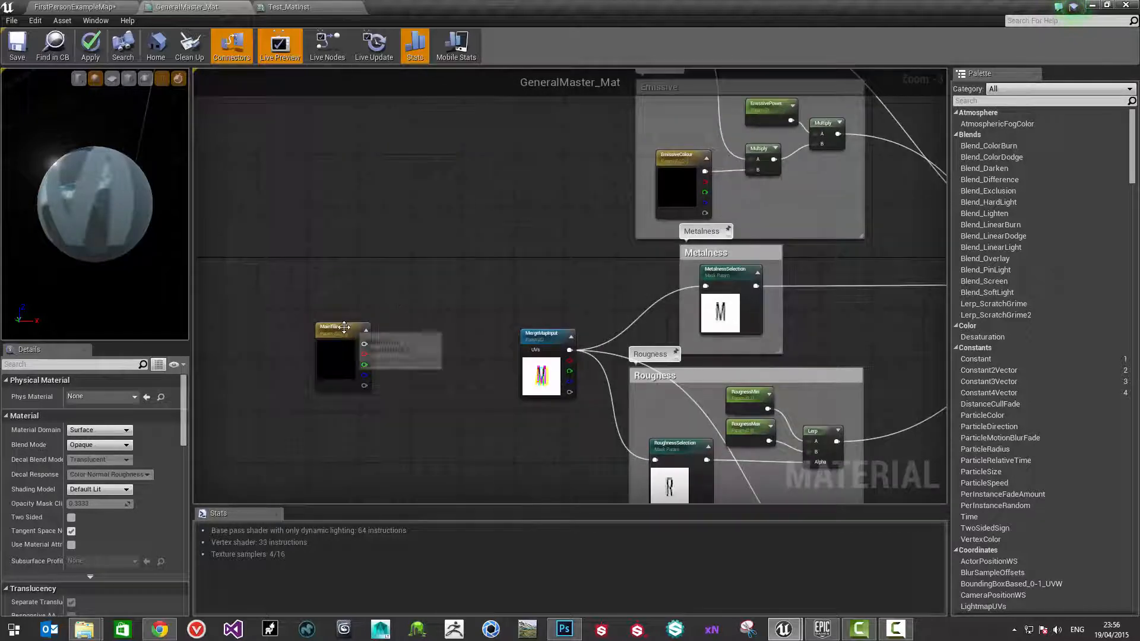
{"action": "left_click_drag", "start_coordinate": [330, 327], "coordinate": [324, 225]}
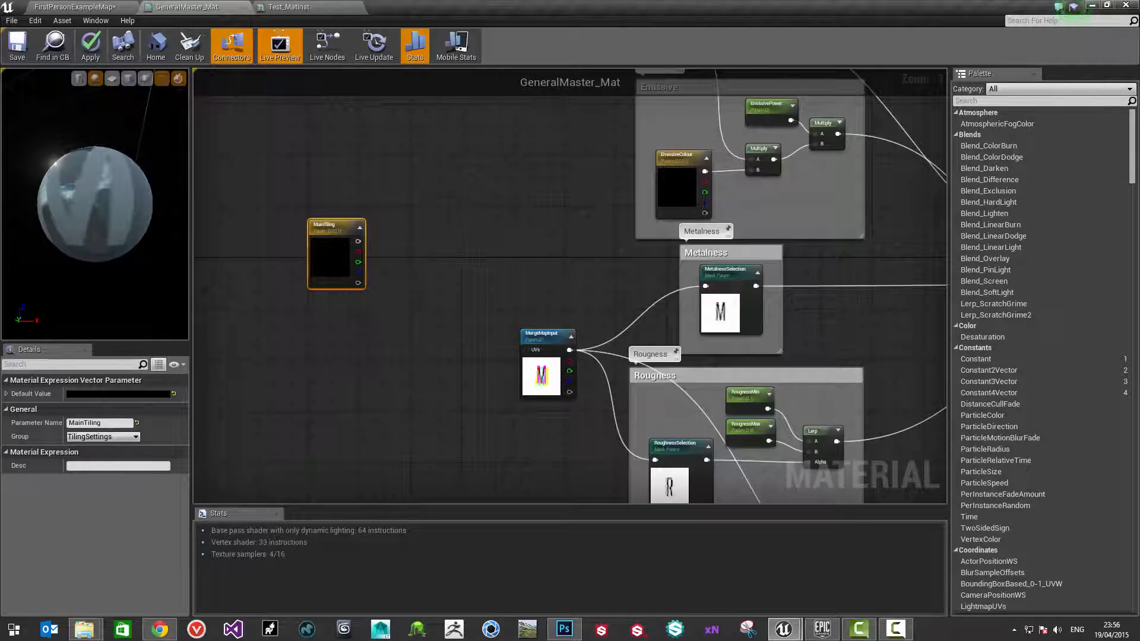
{"action": "right_click_drag", "start_coordinate": [604, 105], "coordinate": [615, 174]}
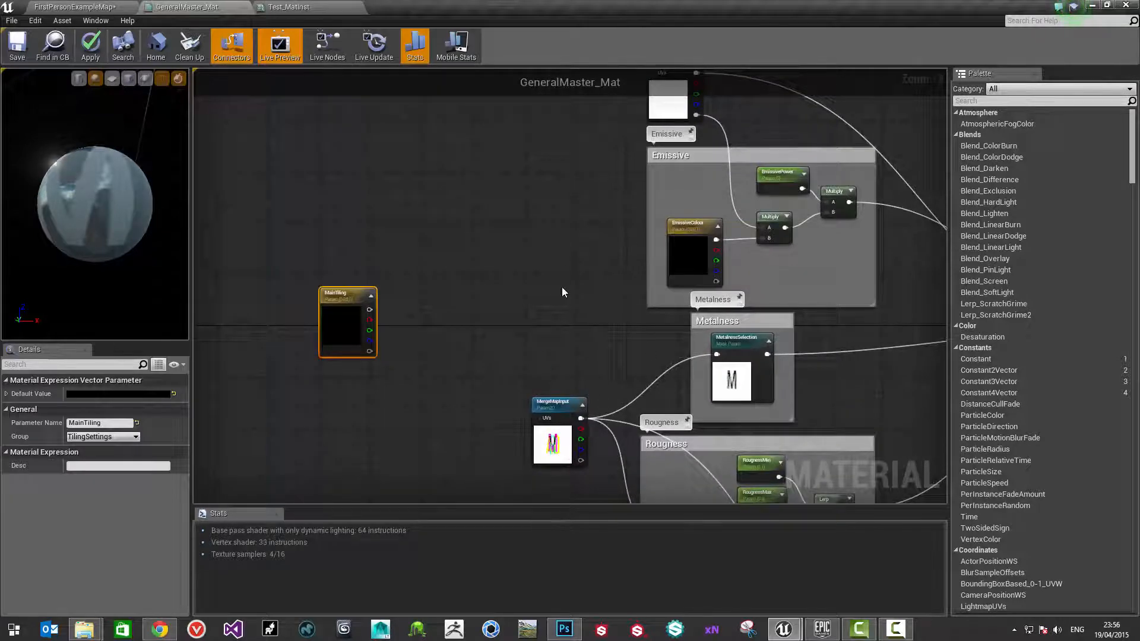
{"action": "left_click_drag", "start_coordinate": [362, 291], "coordinate": [348, 310]}
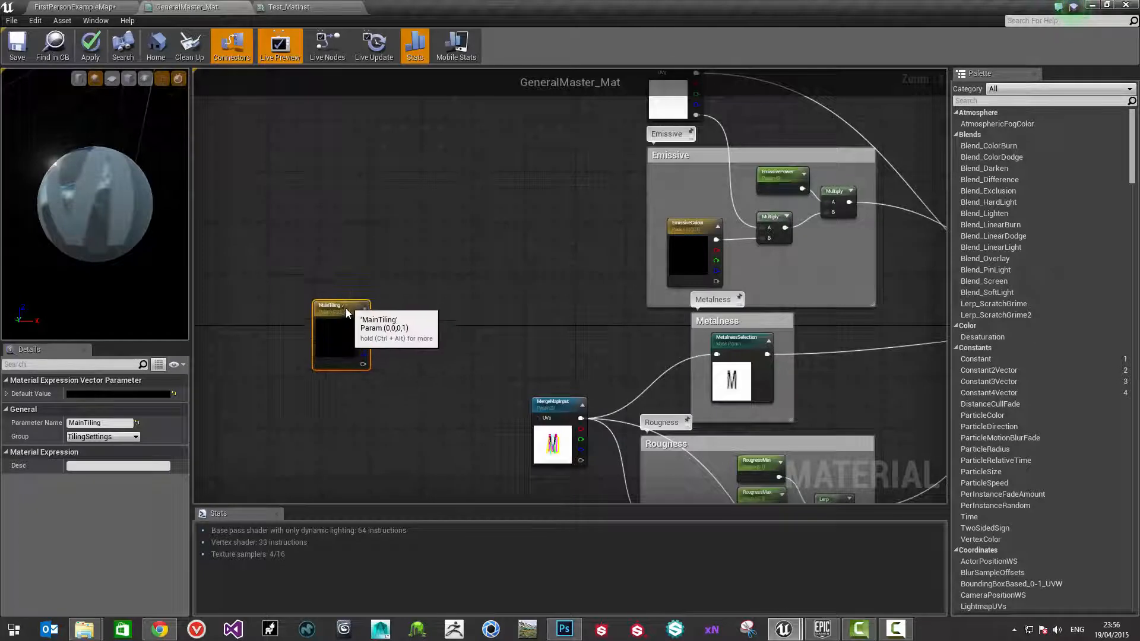
Add a TextureCoordinate node and place it between MainTiling and the Emissive group, slightly higher than MainTiling
{"action": "right_click_drag", "start_coordinate": [510, 219], "coordinate": [509, 219]}
{"action": "right_click", "coordinate": [509, 221]}
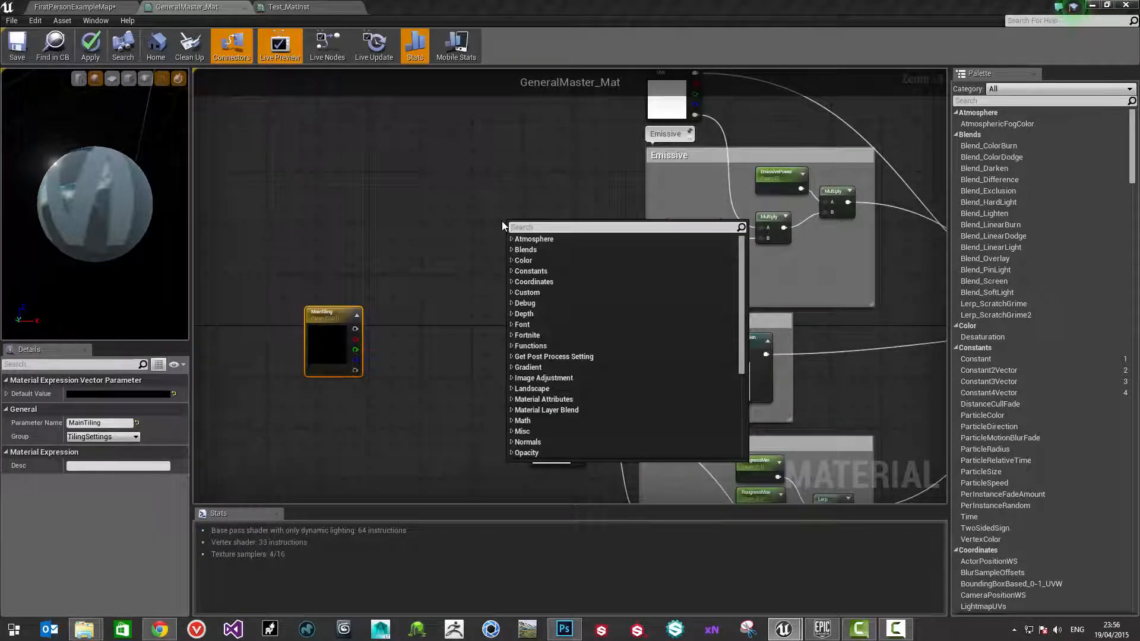
{"action": "type", "text": "co or"}
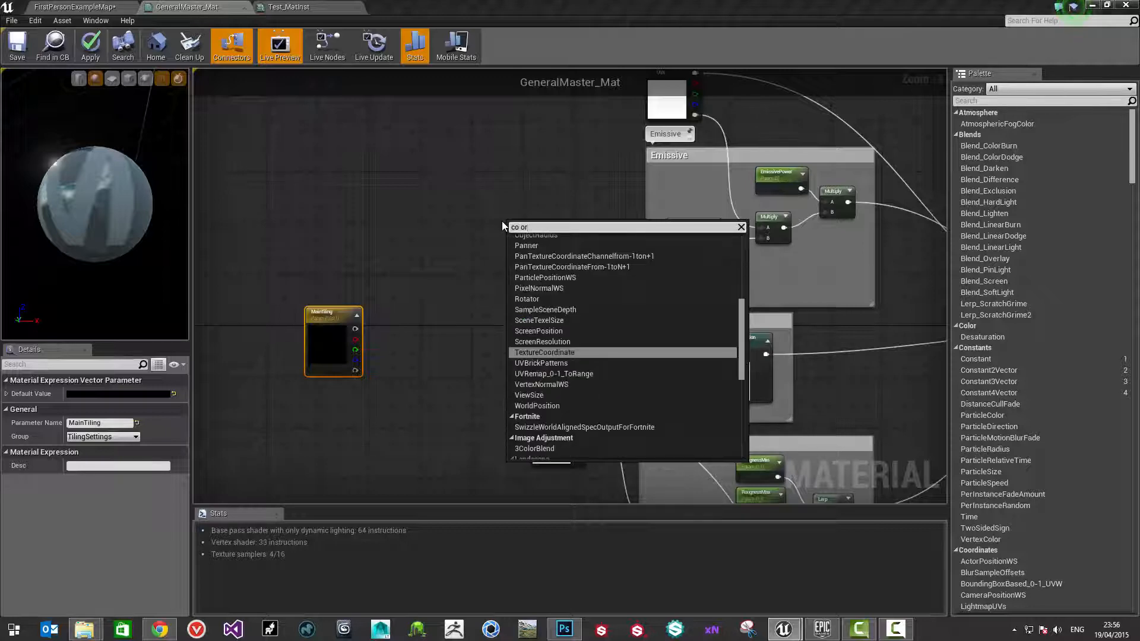
{"action": "key", "text": "Return"}
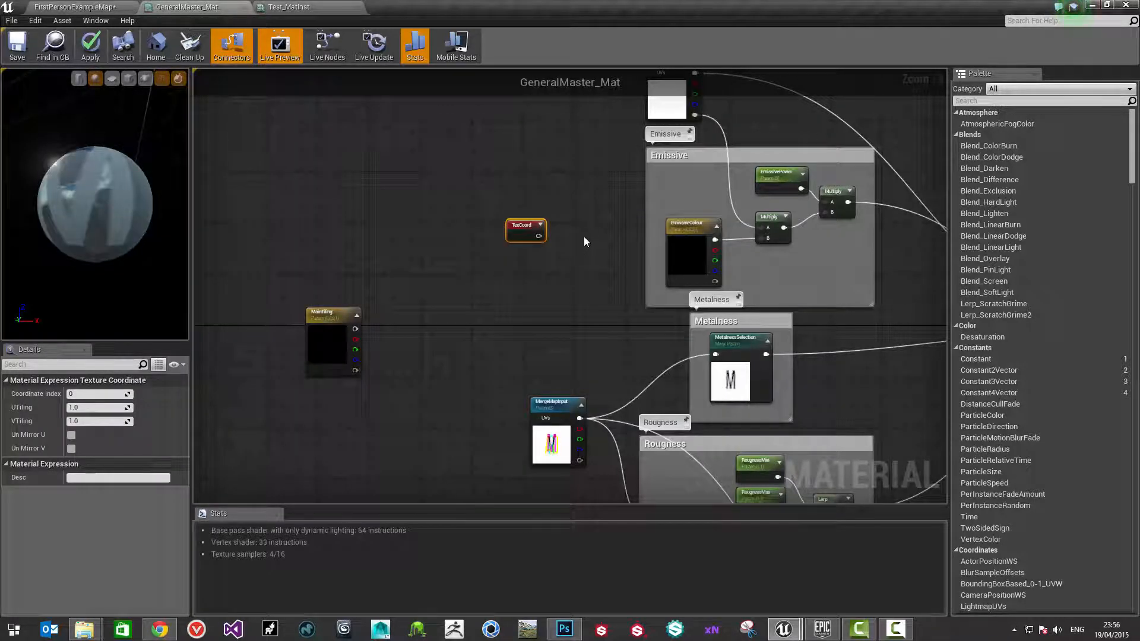
{"action": "left_click_drag", "start_coordinate": [523, 225], "coordinate": [514, 262]}
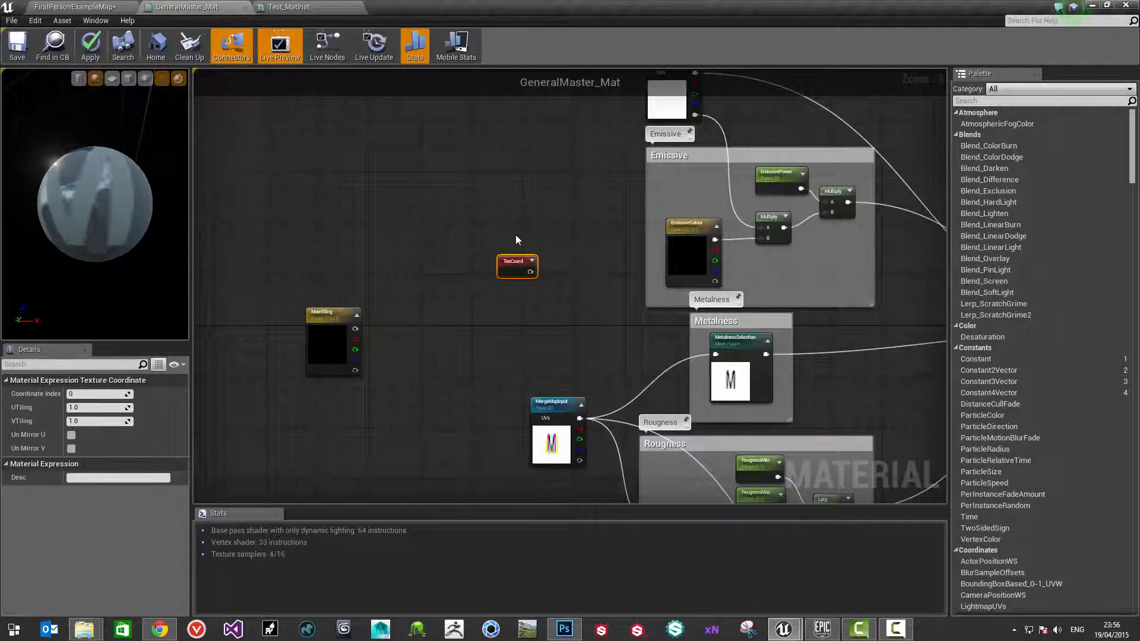
{"action": "left_click_drag", "start_coordinate": [519, 262], "coordinate": [493, 277]}
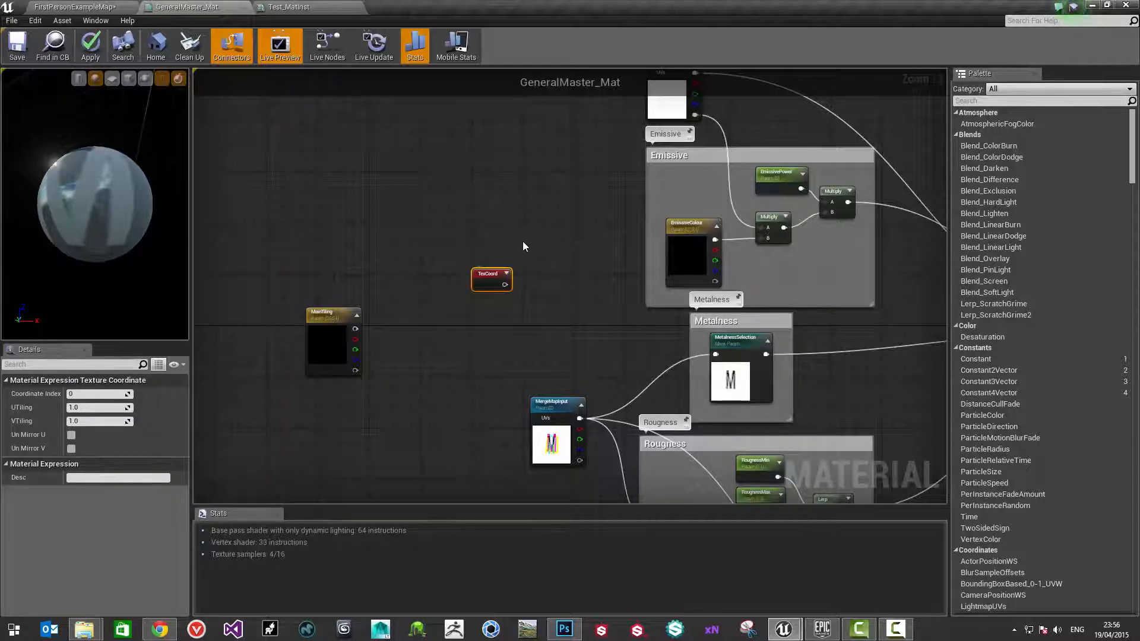
Add a ComponentMask node above the TexCoord node
{"action": "right_click", "coordinate": [529, 197]}
{"action": "type", "text": "comp"}
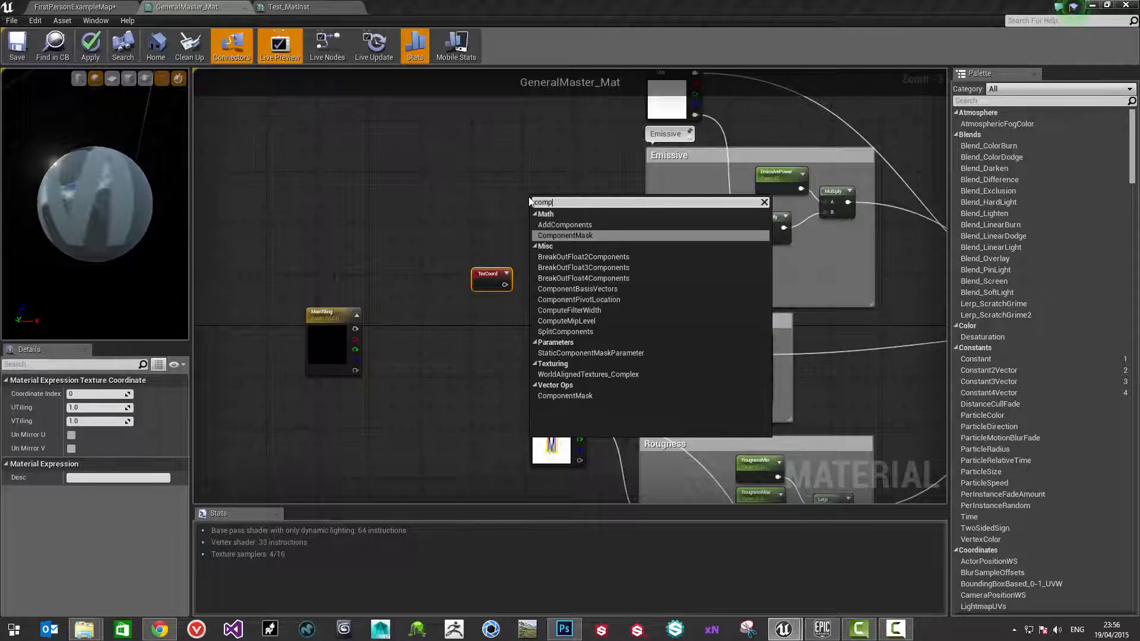
{"action": "key", "text": "Return"}
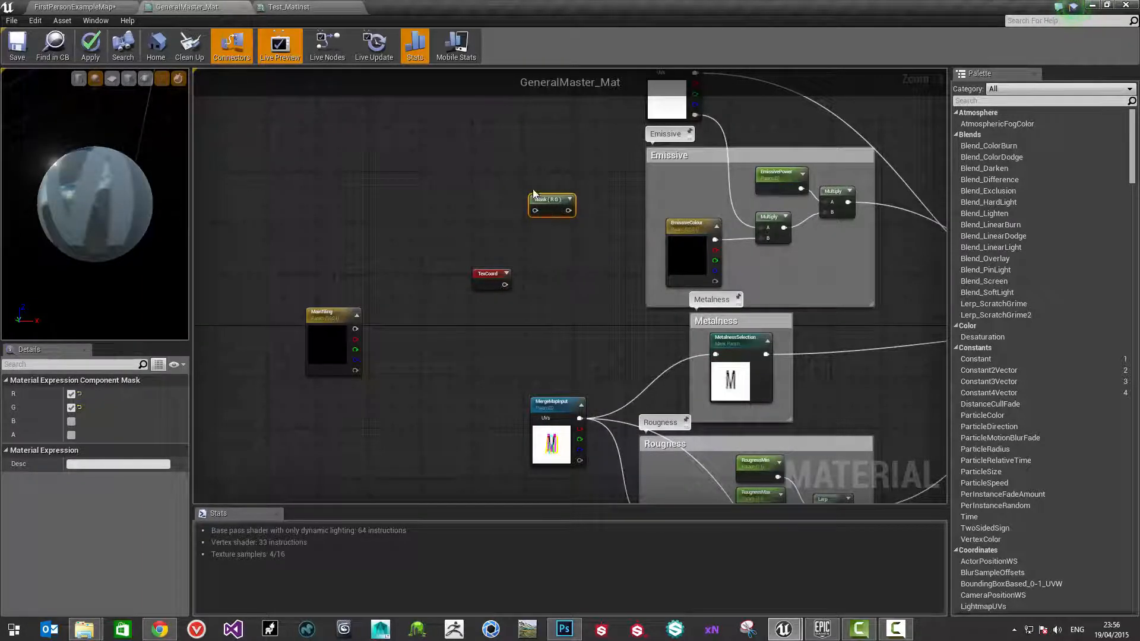
Place the Mask node directly above TexCoord, then add a Multiply node beside them and connect the mask to its A input
{"action": "left_click_drag", "start_coordinate": [557, 208], "coordinate": [501, 233]}
{"action": "left_click", "coordinate": [569, 229]}
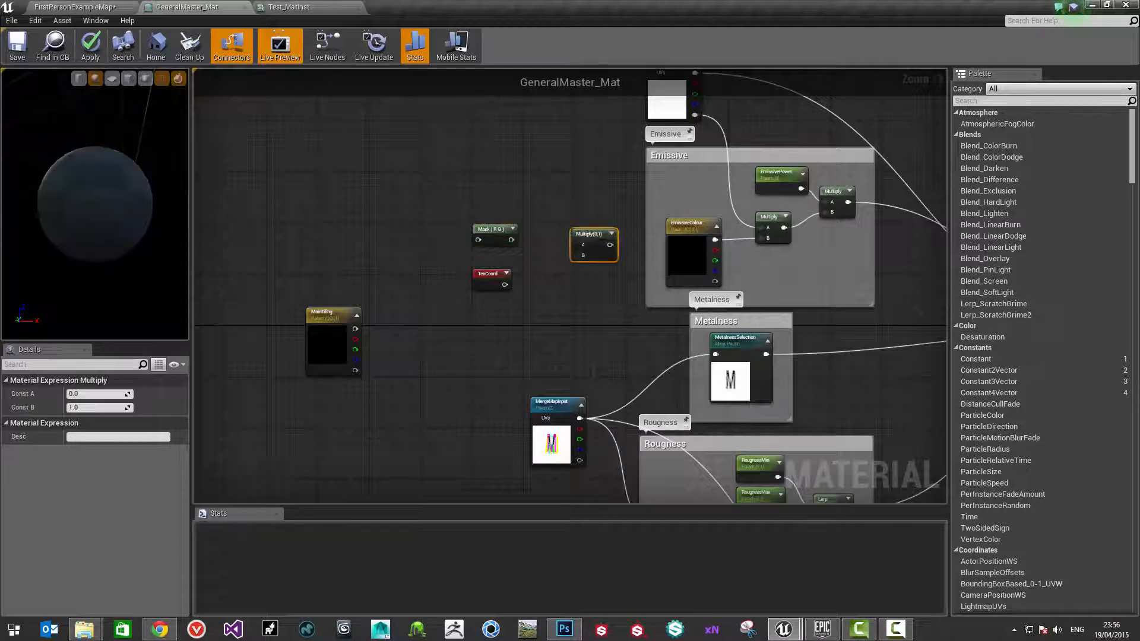
{"action": "left_click_drag", "start_coordinate": [586, 244], "coordinate": [550, 258]}
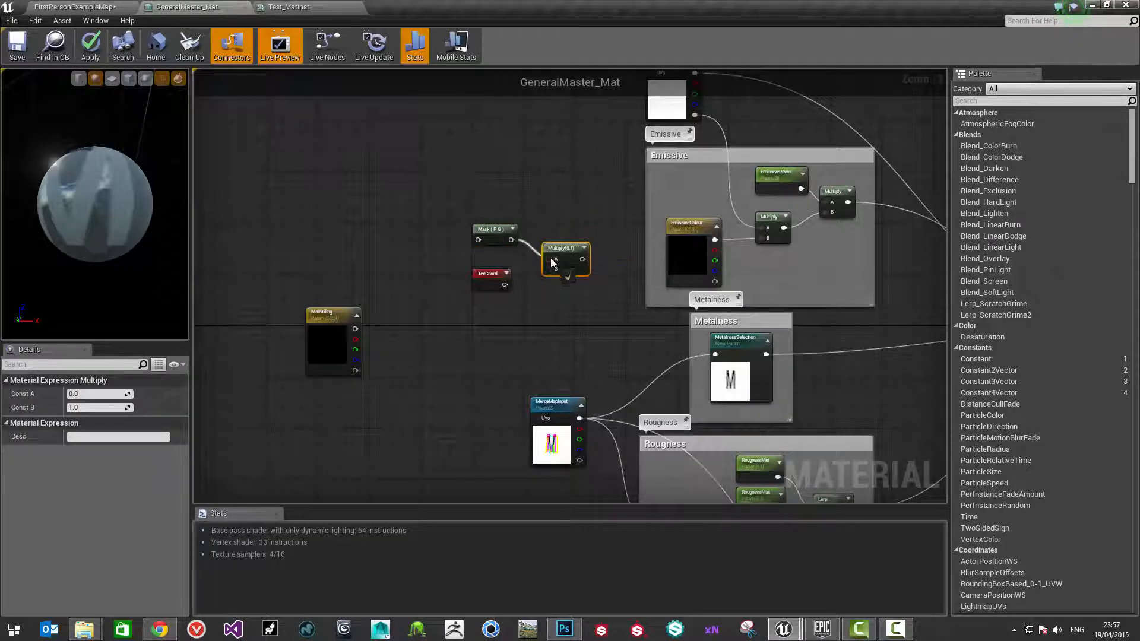
Connect MainTiling's output to the Mask node and TexCoord's output to the B input of the new Multiply node
{"action": "left_click", "coordinate": [491, 230]}
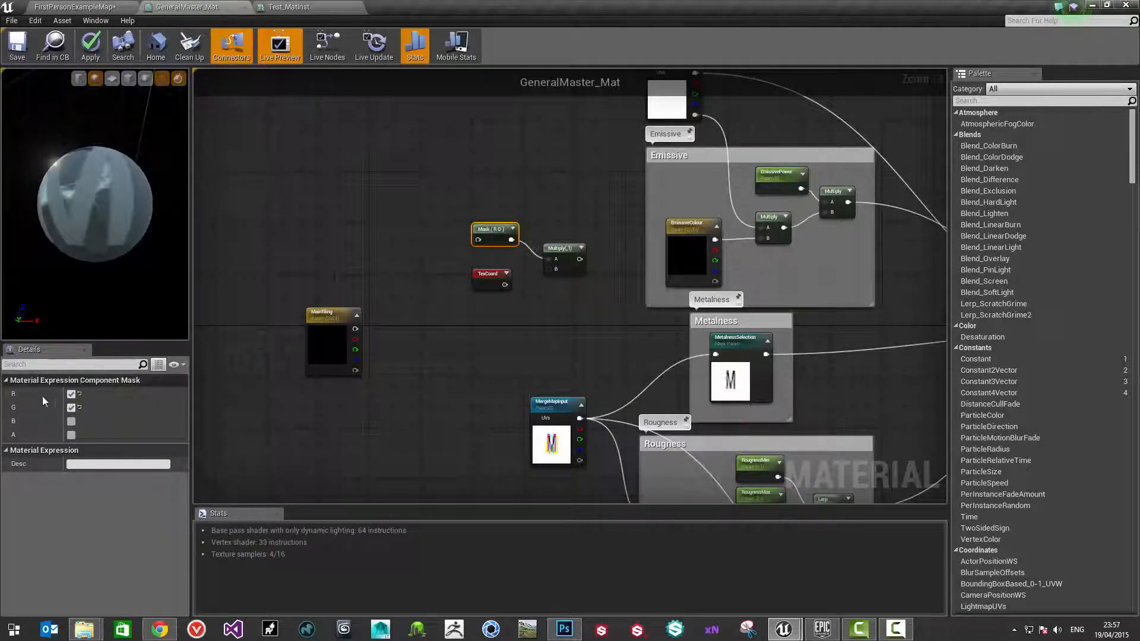
{"action": "left_click", "coordinate": [486, 276]}
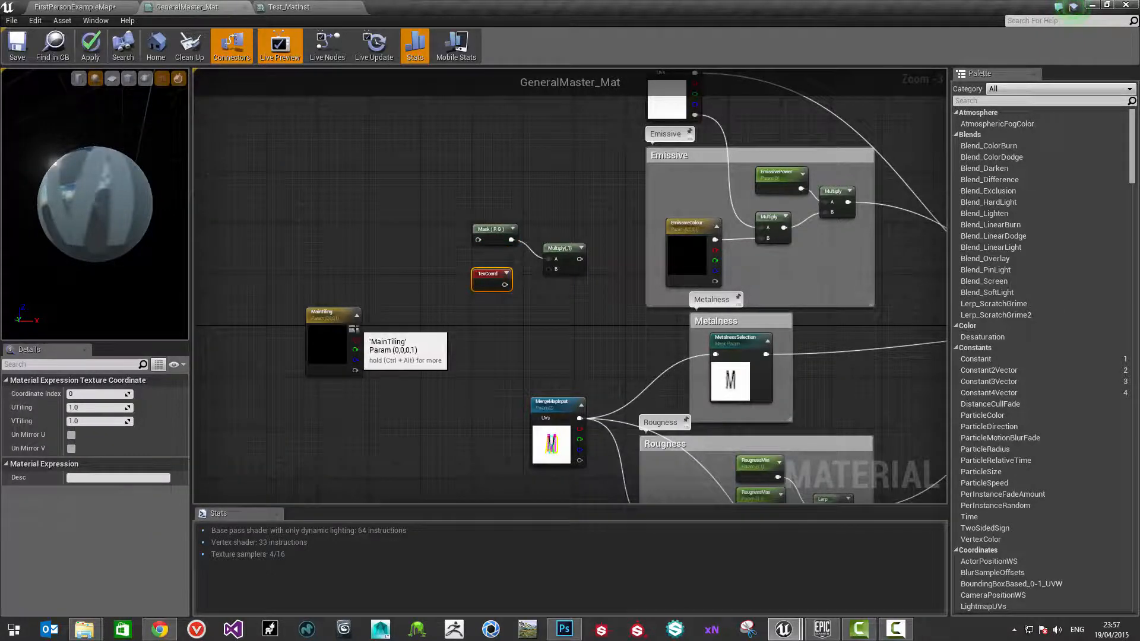
{"action": "left_click_drag", "start_coordinate": [356, 328], "coordinate": [479, 241]}
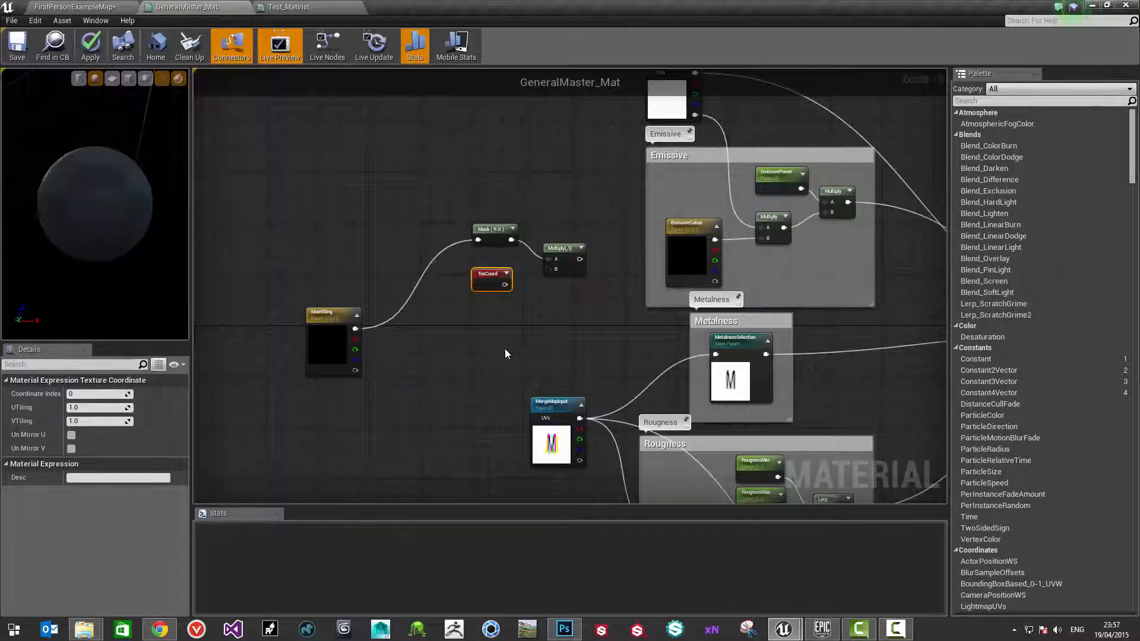
{"action": "right_click_drag", "start_coordinate": [503, 284], "coordinate": [471, 294]}
{"action": "left_click_drag", "start_coordinate": [470, 293], "coordinate": [516, 281]}
{"action": "scroll", "coordinate": [560, 318], "scroll_direction": "down", "scroll_amount": 3}
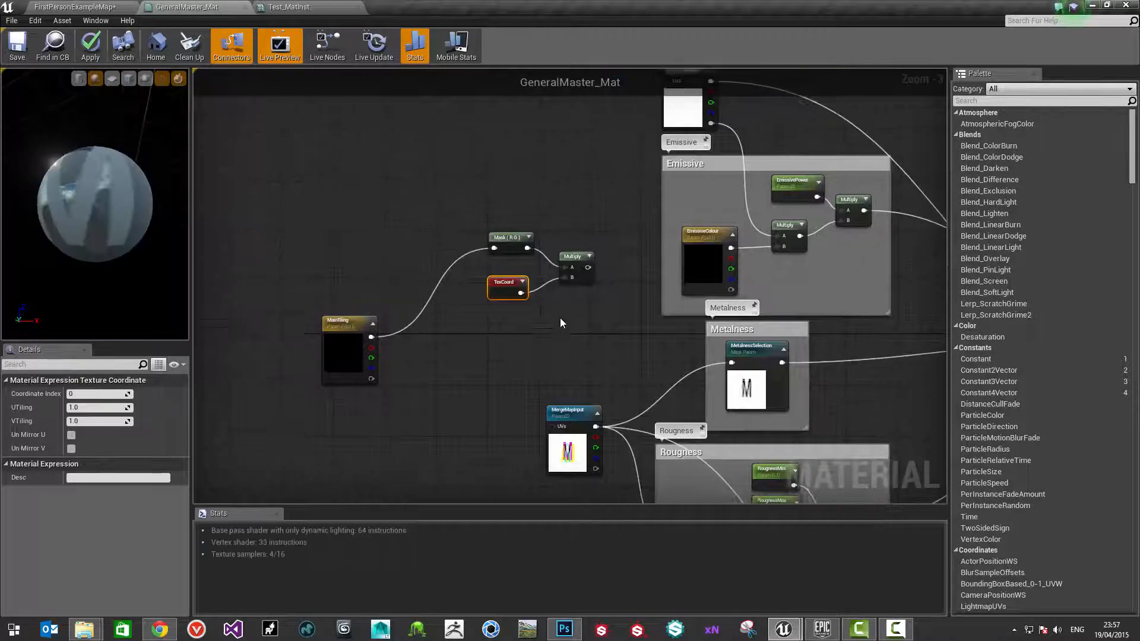
{"action": "scroll", "coordinate": [585, 270], "scroll_direction": "up", "scroll_amount": 1}
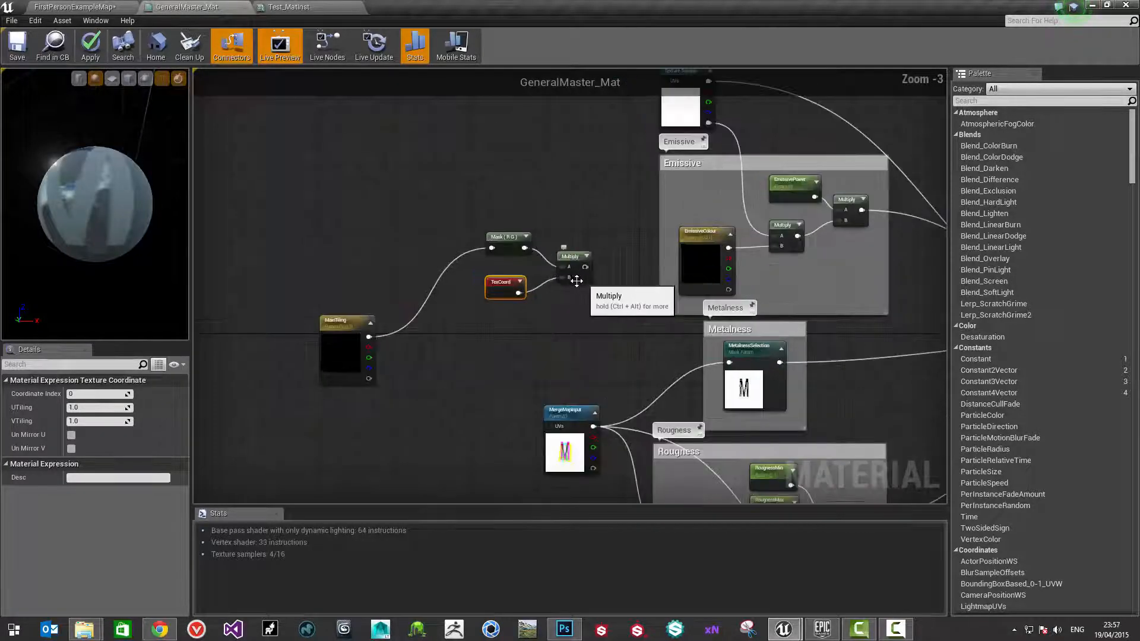
Connect the tiling Multiply output to the UVs input of the white Texture Sample above the Emissive group
{"action": "left_click", "coordinate": [331, 329]}
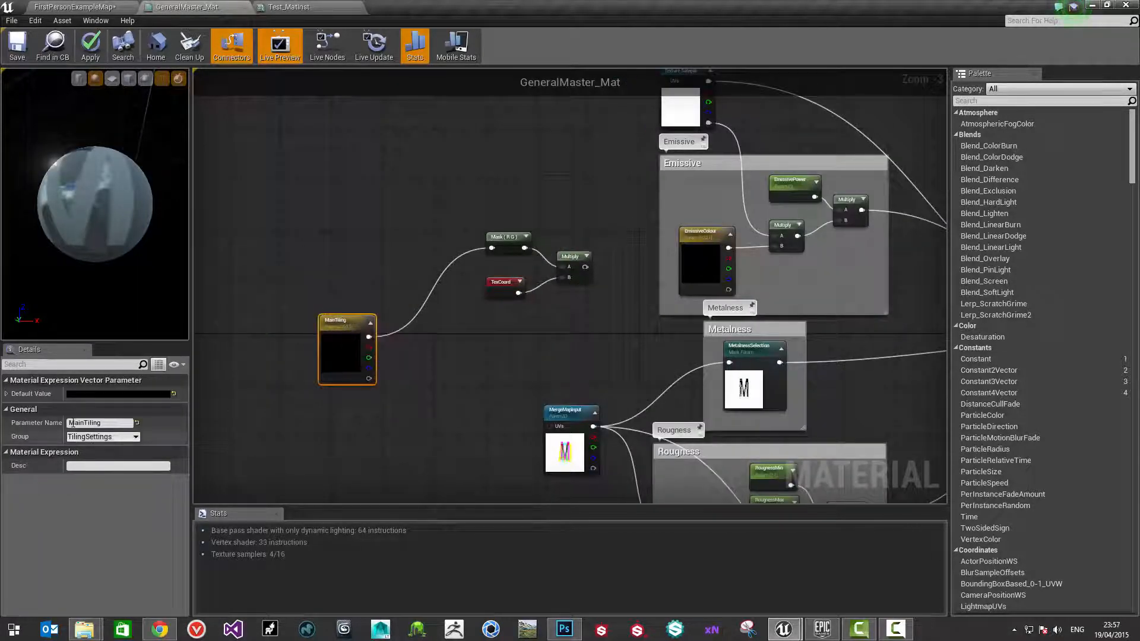
{"action": "right_click_drag", "start_coordinate": [589, 268], "coordinate": [559, 365]}
{"action": "left_click_drag", "start_coordinate": [556, 364], "coordinate": [634, 178]}
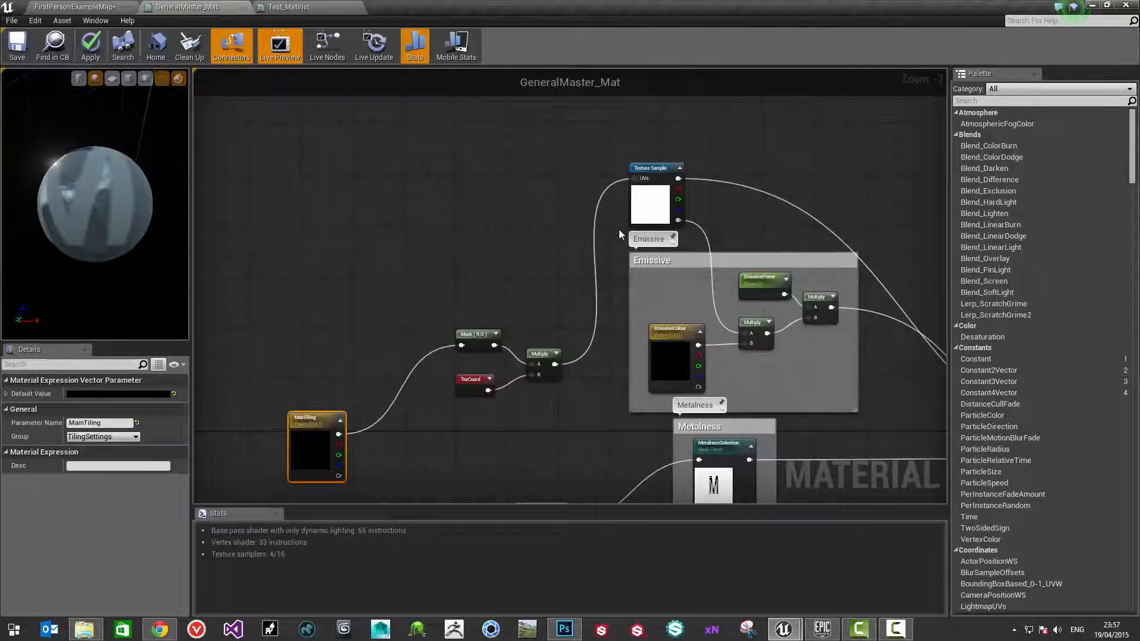
{"action": "right_click_drag", "start_coordinate": [619, 244], "coordinate": [567, 269]}
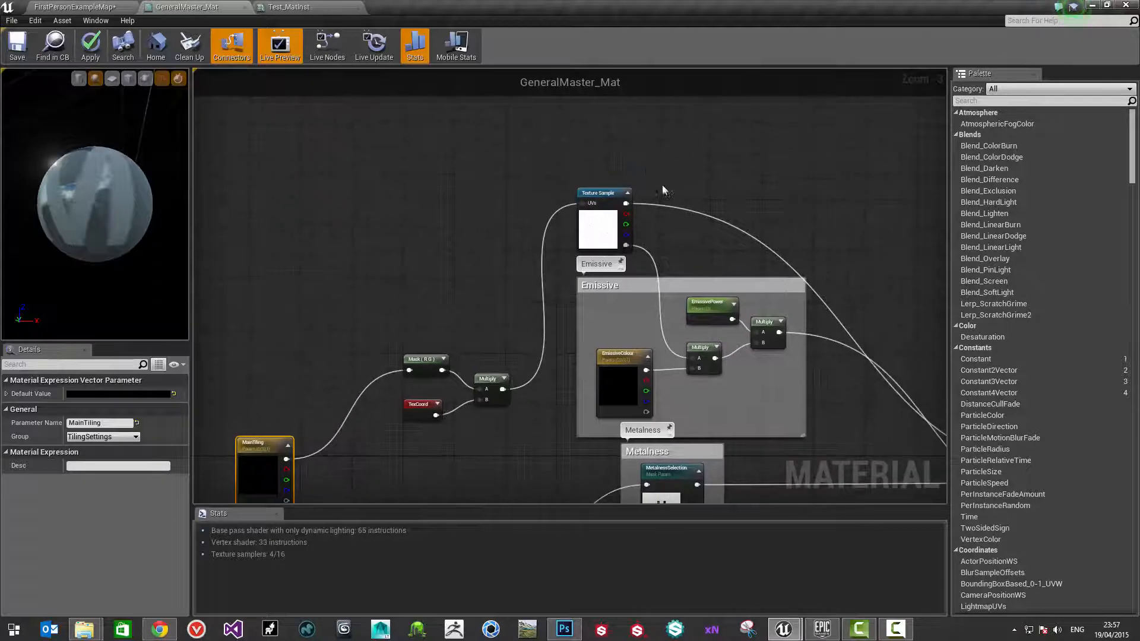
Convert the white Texture Sample above the Emissive group to a parameter and name it "AlbedoTexture"
{"action": "left_click", "coordinate": [605, 202]}
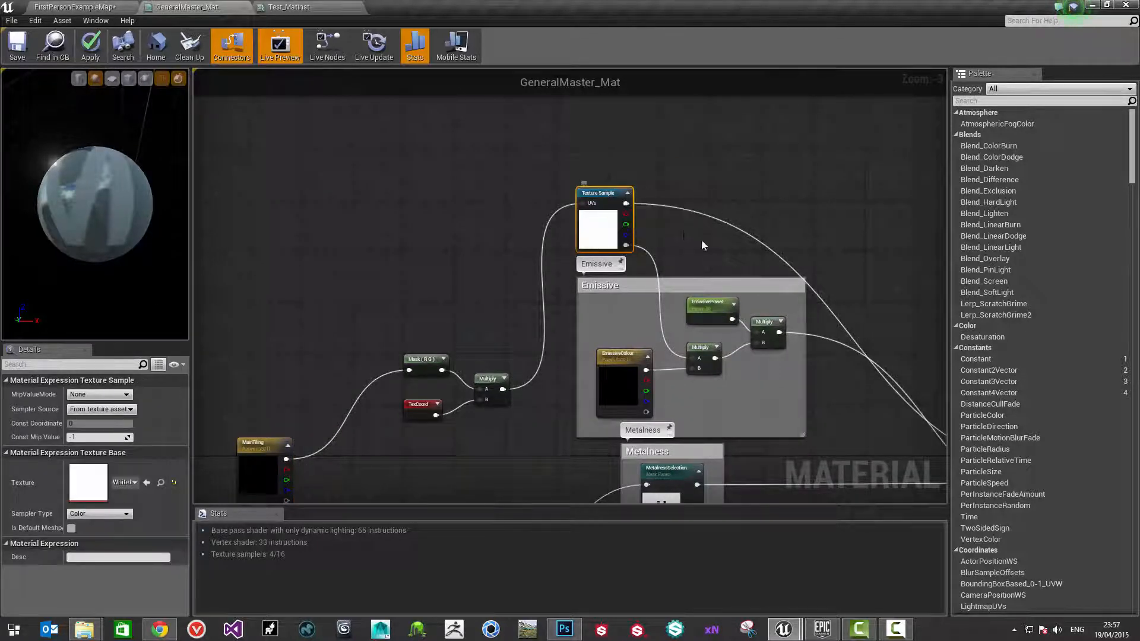
{"action": "left_click", "coordinate": [668, 226]}
{"action": "right_click_drag", "start_coordinate": [689, 238], "coordinate": [586, 146]}
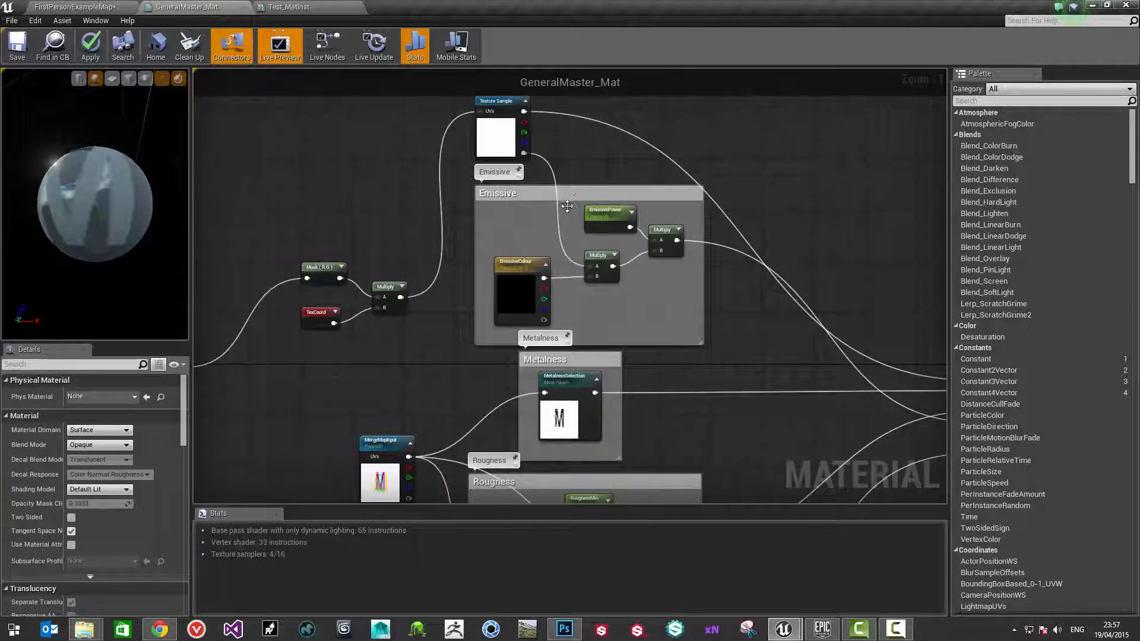
{"action": "right_click_drag", "start_coordinate": [574, 189], "coordinate": [494, 300]}
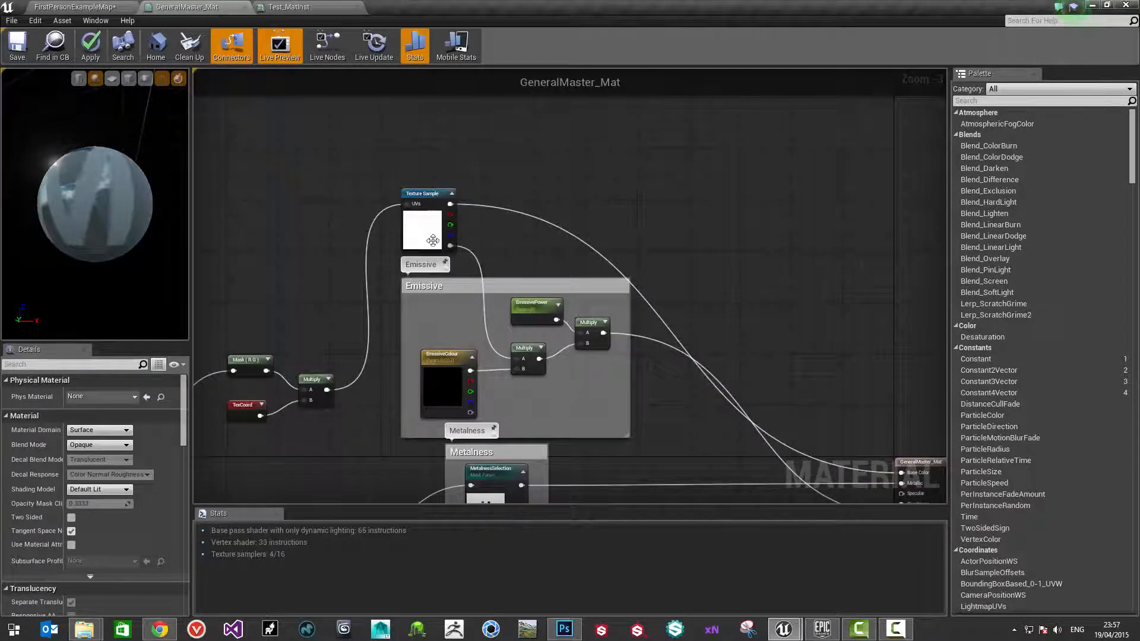
{"action": "right_click", "coordinate": [435, 198]}
{"action": "left_click", "coordinate": [434, 198]}
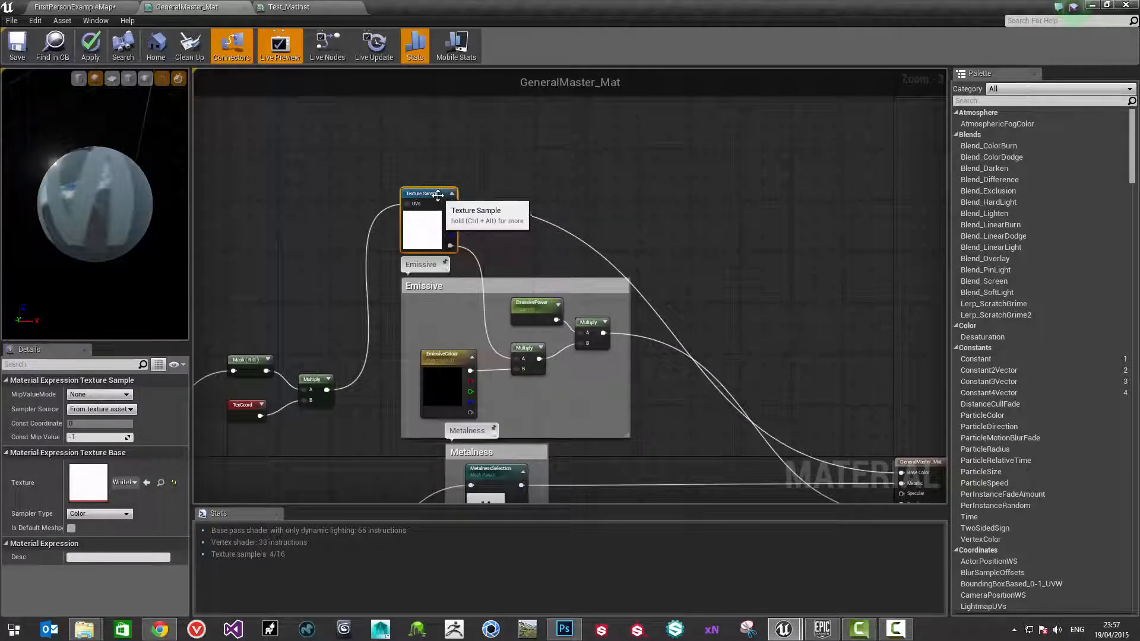
{"action": "right_click", "coordinate": [437, 198]}
{"action": "left_click", "coordinate": [481, 236]}
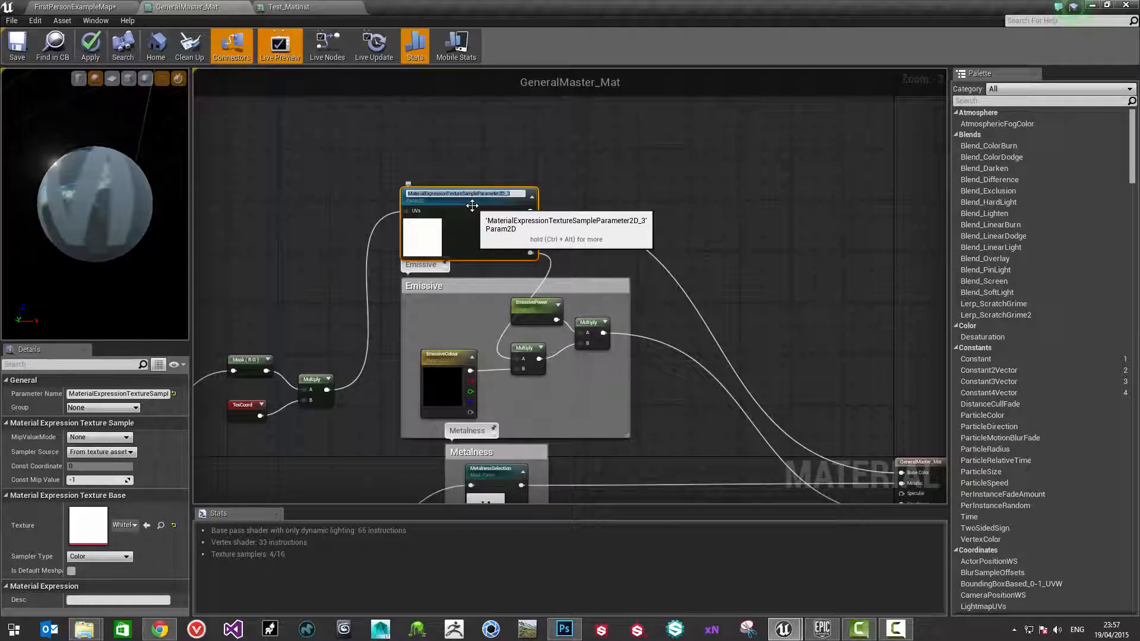
{"action": "type", "text": "Albedo"}
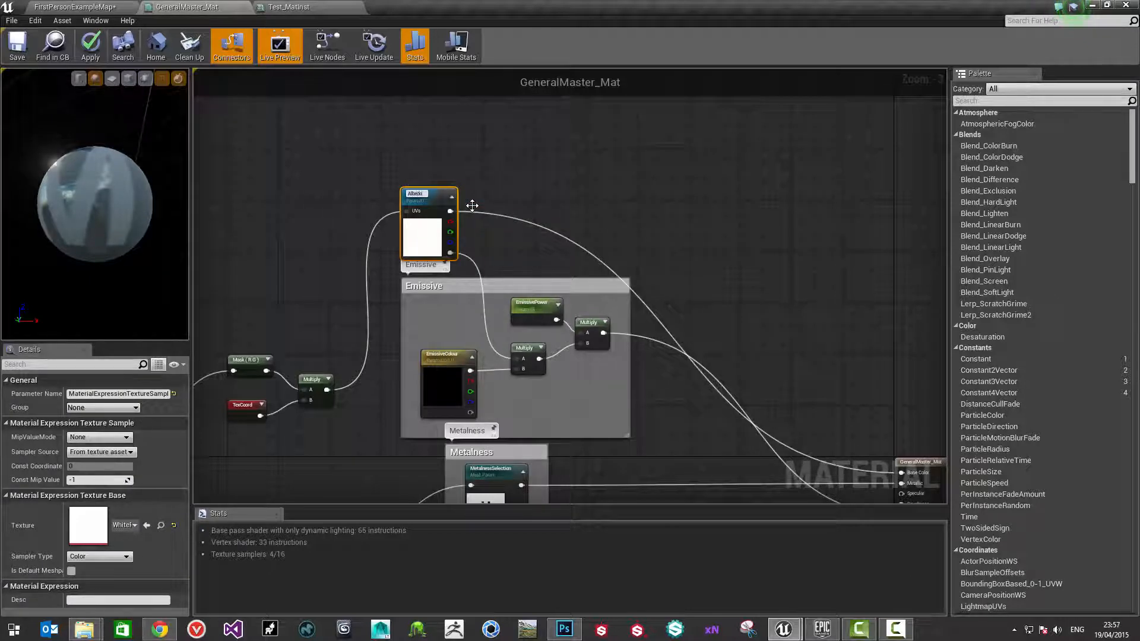
{"action": "type", "text": "Texture"}
{"action": "key", "text": "Return"}
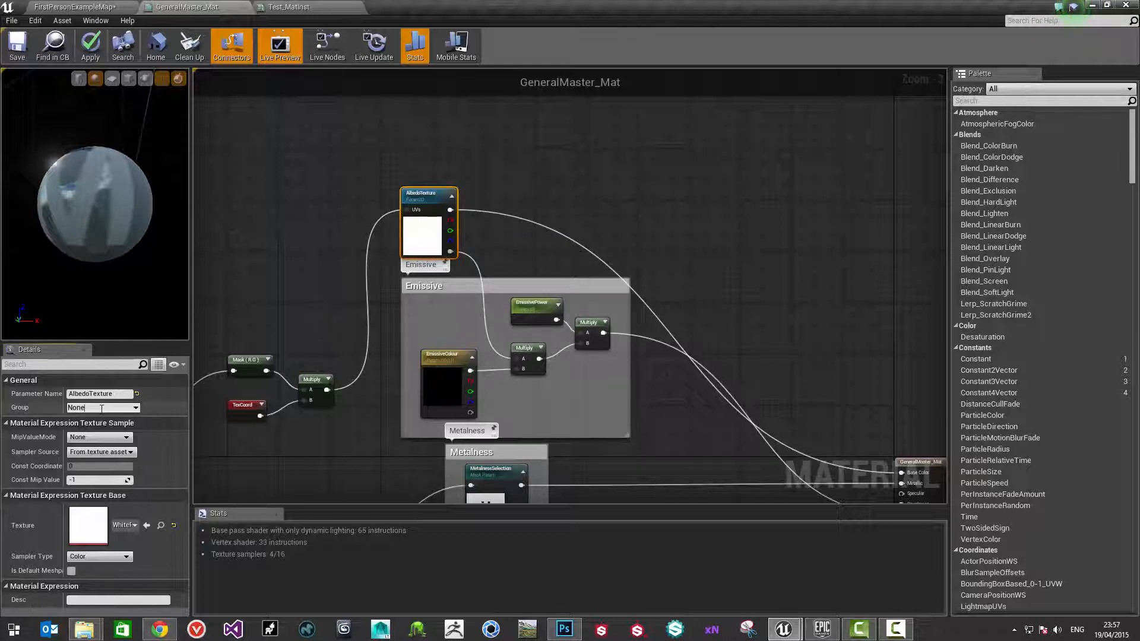
Assign AlbedoTexture to the parameter group "Albedo" and move the node up, clear of the Emissive comment
{"action": "key", "text": "BackSpace"}
{"action": "key", "text": "BackSpace"}
{"action": "key", "text": "BackSpace"}
{"action": "key", "text": "BackSpace"}
{"action": "type", "text": "Albedo"}
{"action": "key", "text": "Return"}
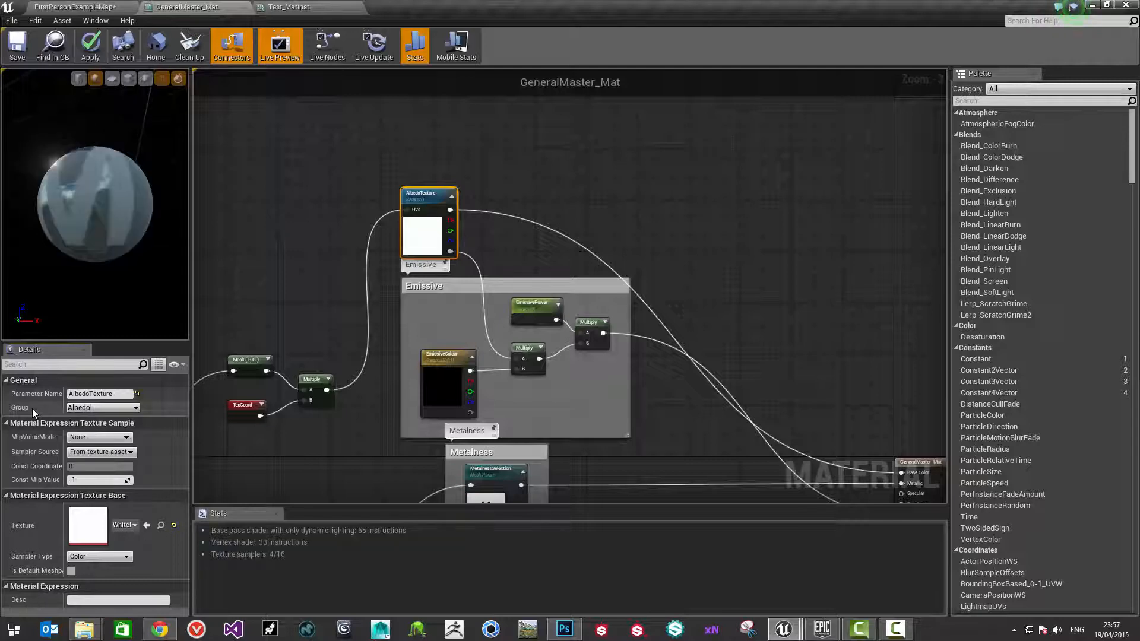
{"action": "left_click", "coordinate": [664, 206]}
{"action": "left_click_drag", "start_coordinate": [438, 191], "coordinate": [450, 159]}
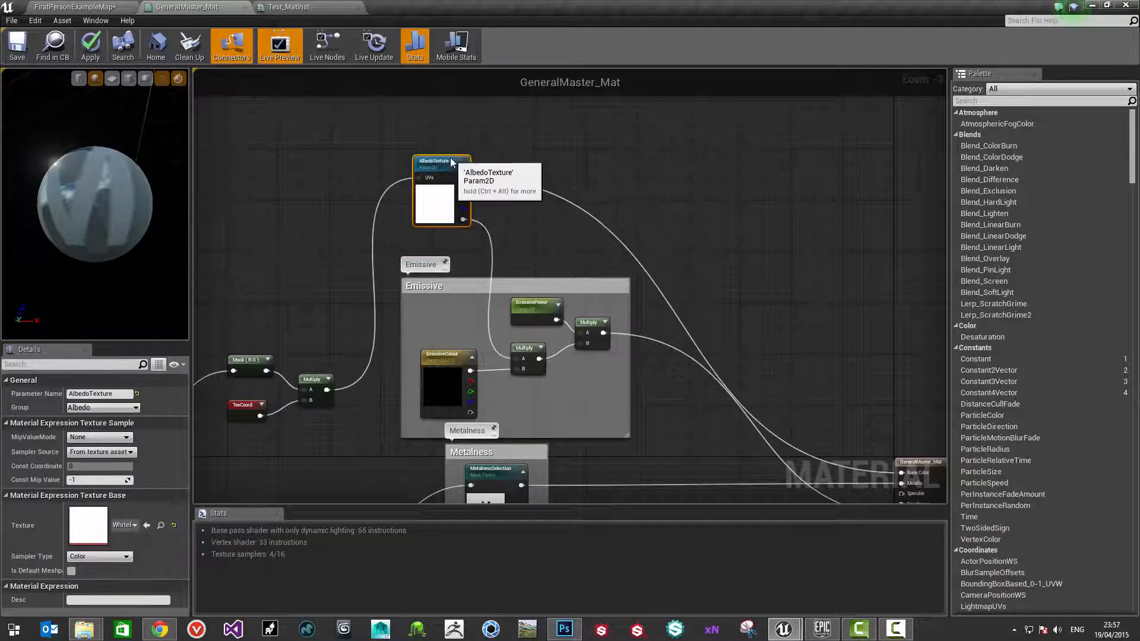
Connect the tiling Multiply output to the UVs input of MergeMapInput
{"action": "right_click_drag", "start_coordinate": [461, 233], "coordinate": [566, 209]}
{"action": "scroll", "coordinate": [519, 145], "scroll_direction": "down", "scroll_amount": 1}
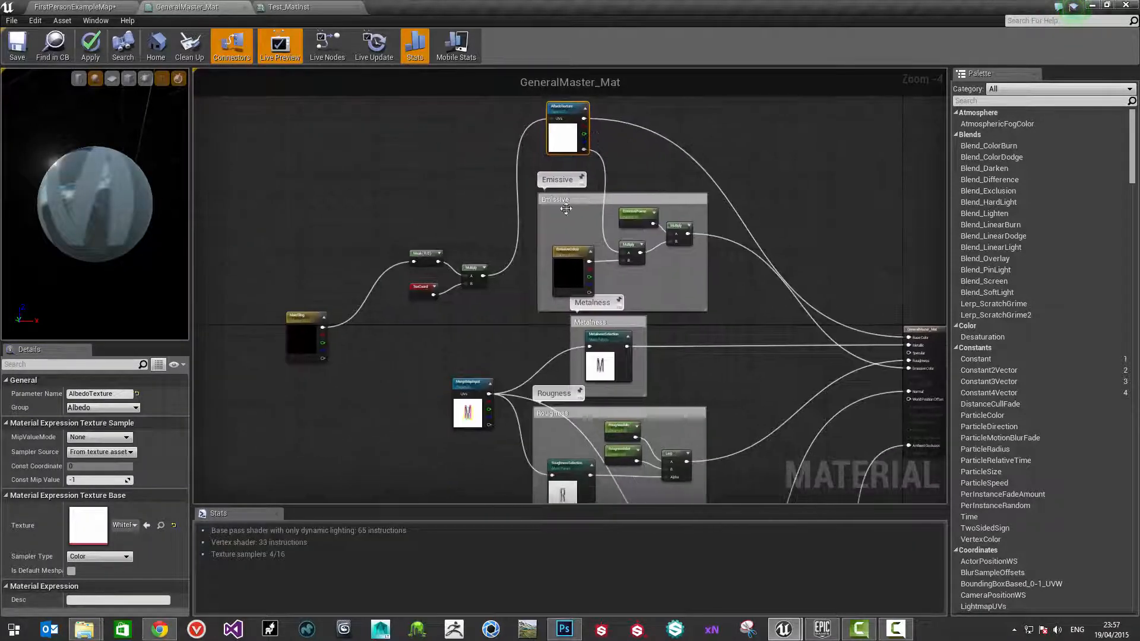
{"action": "scroll", "coordinate": [504, 283], "scroll_direction": "up", "scroll_amount": 1}
{"action": "right_click_drag", "start_coordinate": [492, 313], "coordinate": [540, 231]}
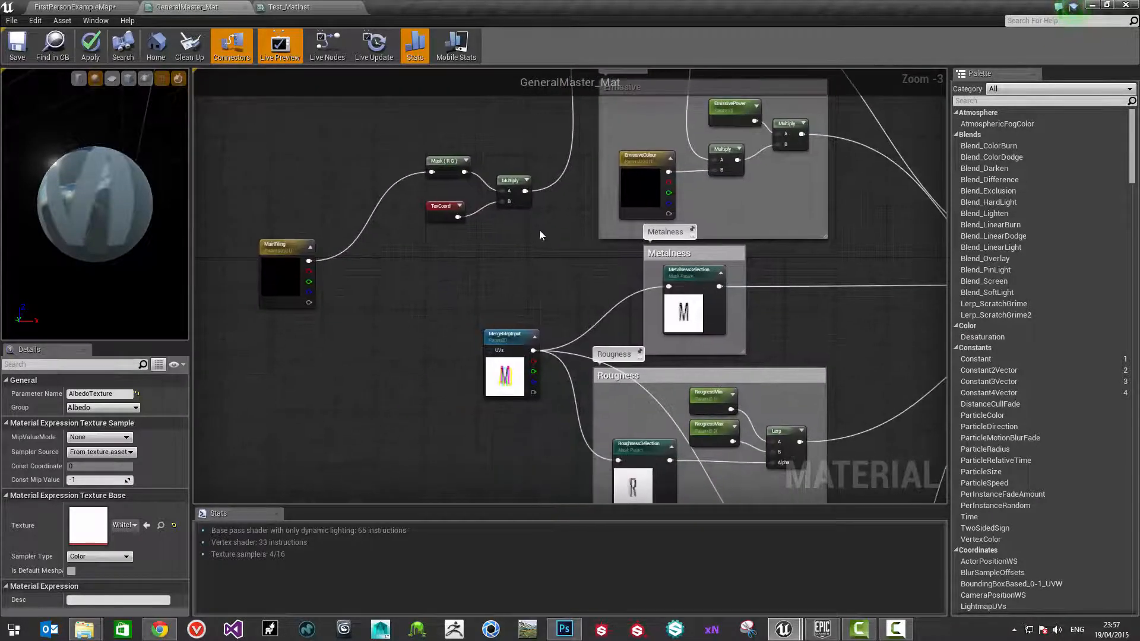
{"action": "left_click_drag", "start_coordinate": [525, 190], "coordinate": [492, 355]}
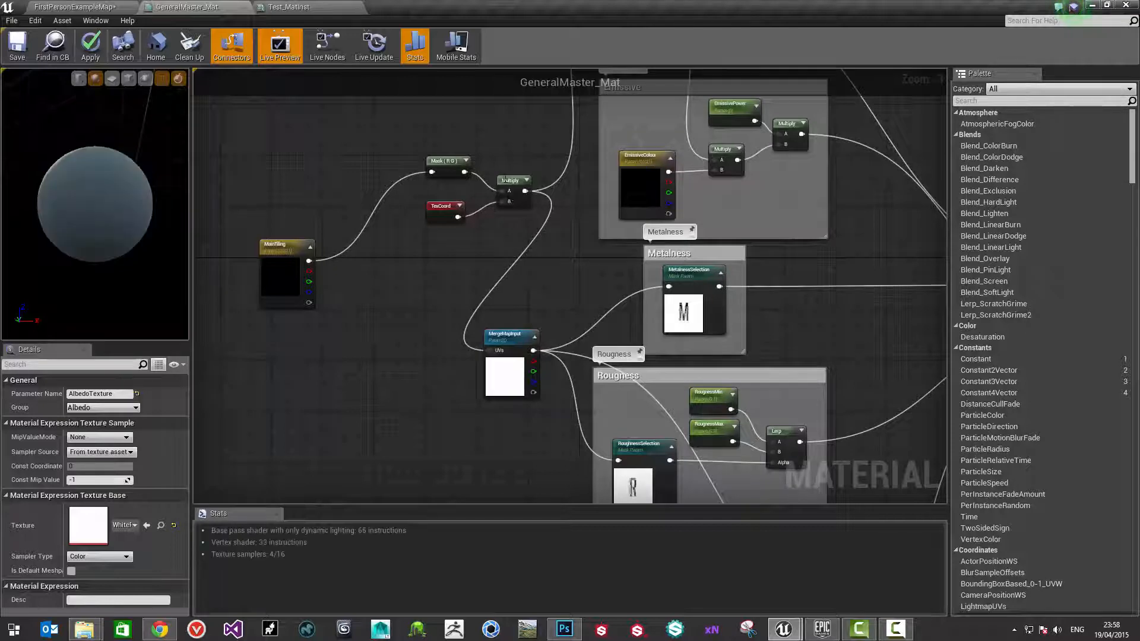
Line up the Mask, TexCoord and Multiply nodes with MainTiling and connect the Multiply output to MainNormalInput's UVs
{"action": "left_click_drag", "start_coordinate": [505, 183], "coordinate": [499, 182]}
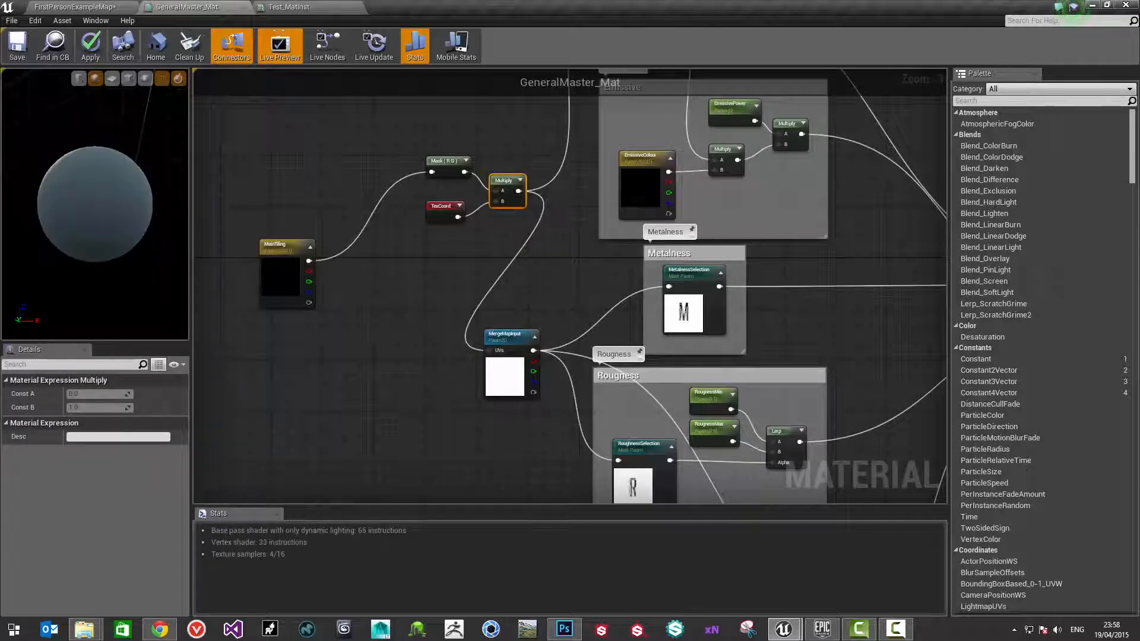
{"action": "scroll", "coordinate": [441, 226], "scroll_direction": "down", "scroll_amount": 3}
{"action": "left_click_drag", "start_coordinate": [409, 133], "coordinate": [383, 200]}
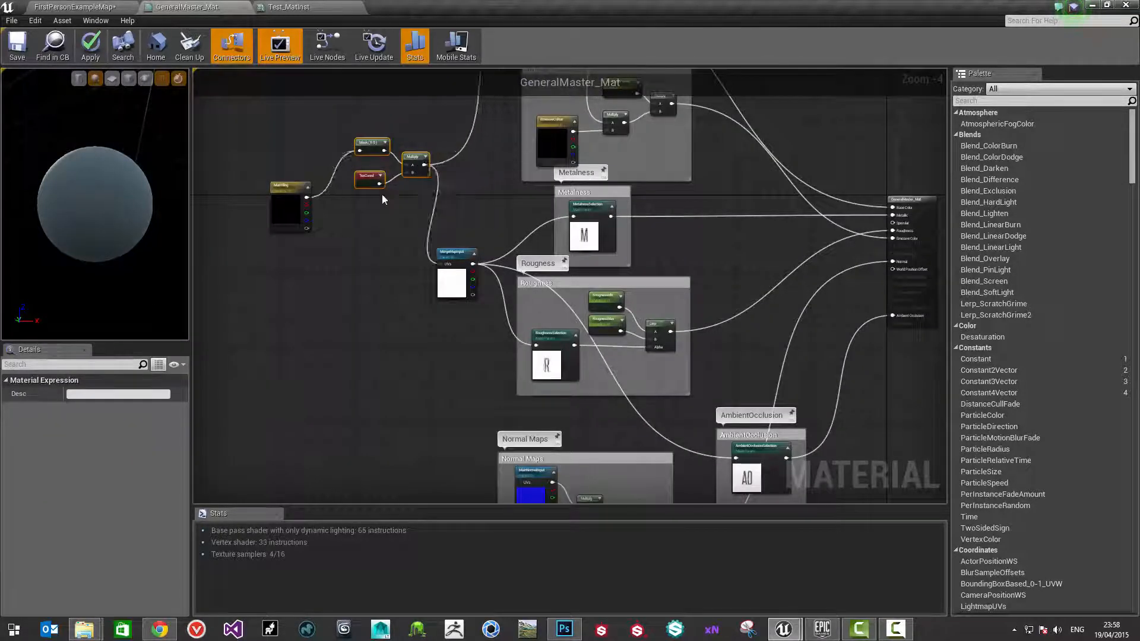
{"action": "left_click_drag", "start_coordinate": [414, 159], "coordinate": [395, 207]}
{"action": "right_click_drag", "start_coordinate": [403, 237], "coordinate": [376, 182]}
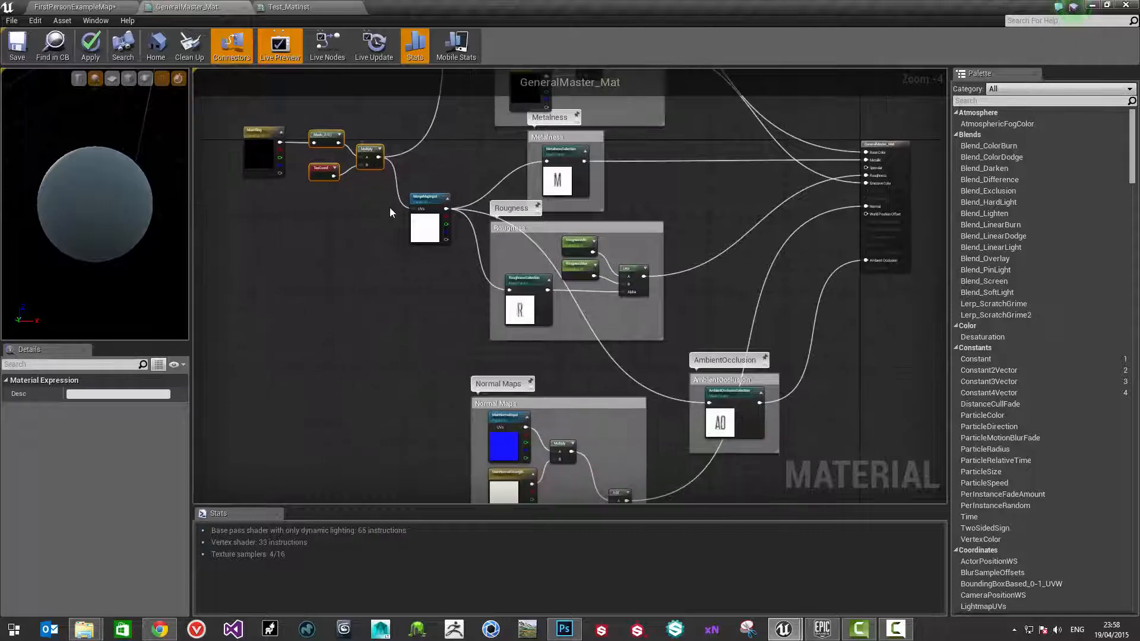
{"action": "left_click_drag", "start_coordinate": [378, 156], "coordinate": [491, 427]}
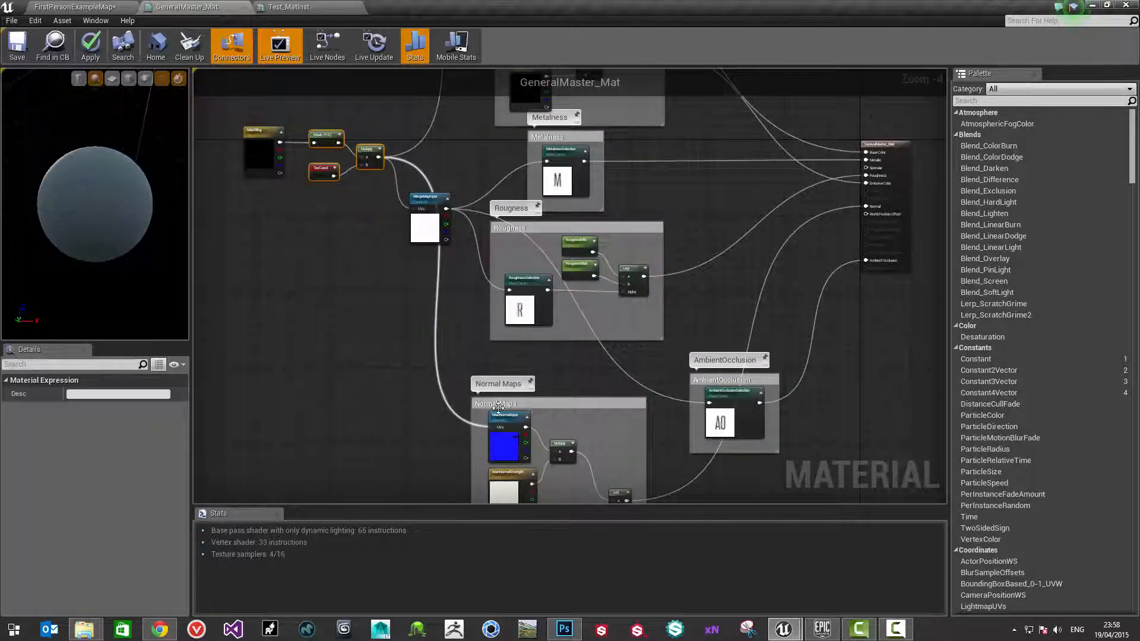
Duplicate the MainTiling, Mask, TexCoord and Multiply nodes and place the copies beside the Normal Maps group
{"action": "right_click_drag", "start_coordinate": [371, 267], "coordinate": [433, 317]}
{"action": "right_click_drag", "start_coordinate": [344, 236], "coordinate": [411, 272]}
{"action": "left_click_drag", "start_coordinate": [326, 179], "coordinate": [501, 290]}
{"action": "key", "text": "ctrl+c"}
{"action": "key", "text": "ctrl+v"}
{"action": "right_click_drag", "start_coordinate": [465, 321], "coordinate": [484, 208]}
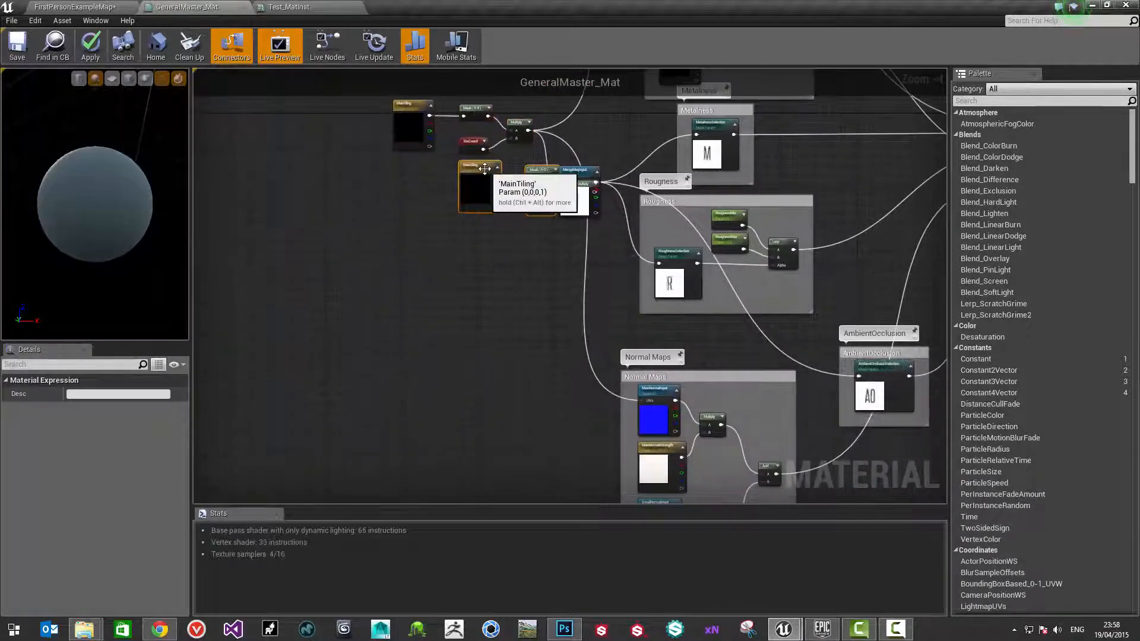
{"action": "left_click_drag", "start_coordinate": [484, 169], "coordinate": [451, 455]}
{"action": "right_click_drag", "start_coordinate": [491, 419], "coordinate": [407, 205]}
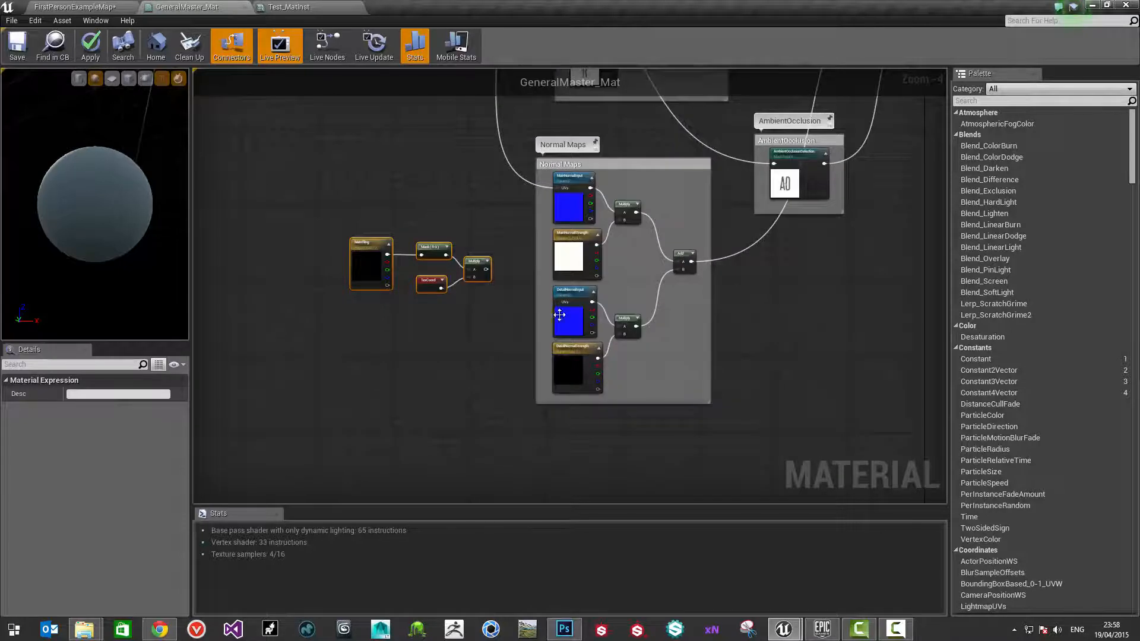
{"action": "right_click_drag", "start_coordinate": [476, 256], "coordinate": [546, 291]}
{"action": "scroll", "coordinate": [504, 297], "scroll_direction": "up", "scroll_amount": 2}
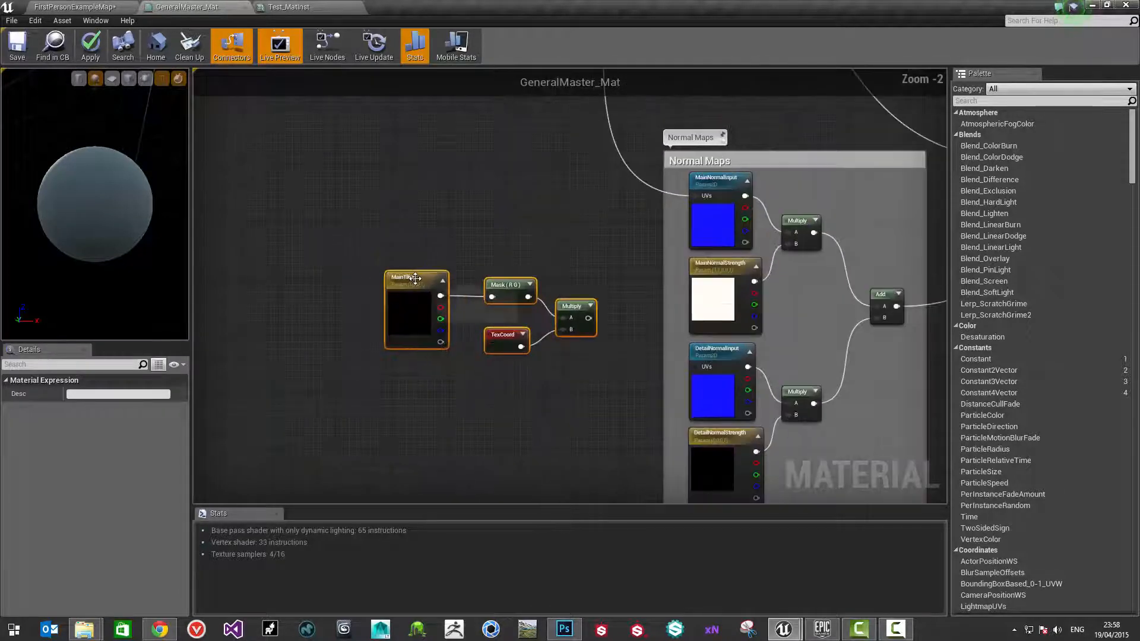
Rename the duplicated MainTiling parameter to "DetailTiling" and connect the copied Multiply output to DetailNormalInput's UVs
{"action": "left_click", "coordinate": [415, 278]}
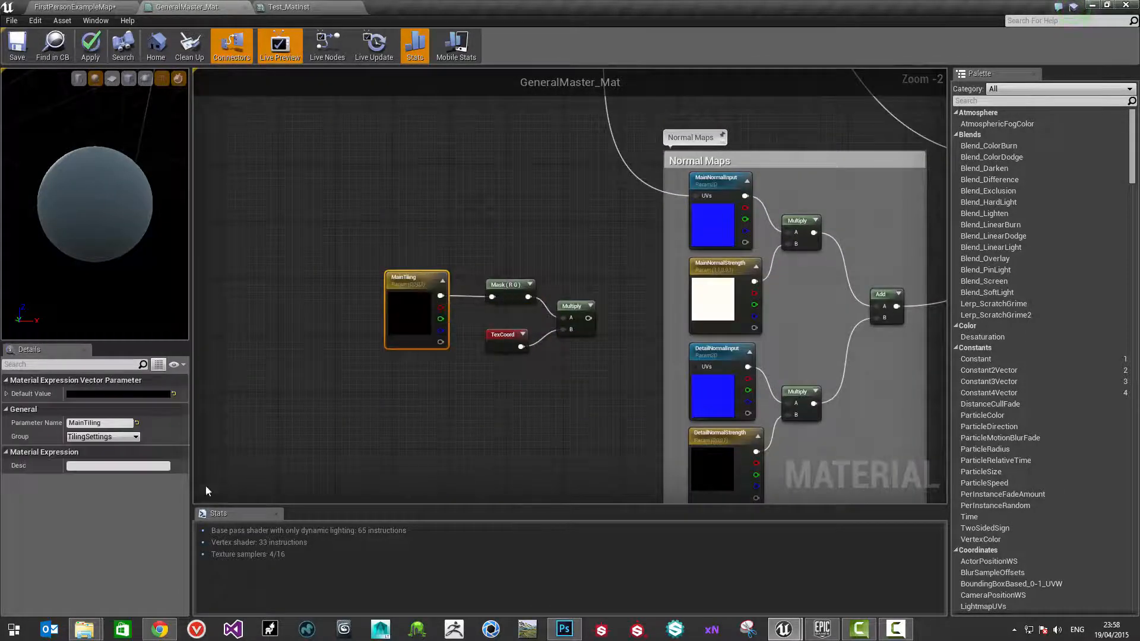
{"action": "left_click", "coordinate": [84, 423]}
{"action": "key", "text": "BackSpace"}
{"action": "key", "text": "BackSpace"}
{"action": "key", "text": "BackSpace"}
{"action": "key", "text": "BackSpace"}
{"action": "type", "text": "Detail"}
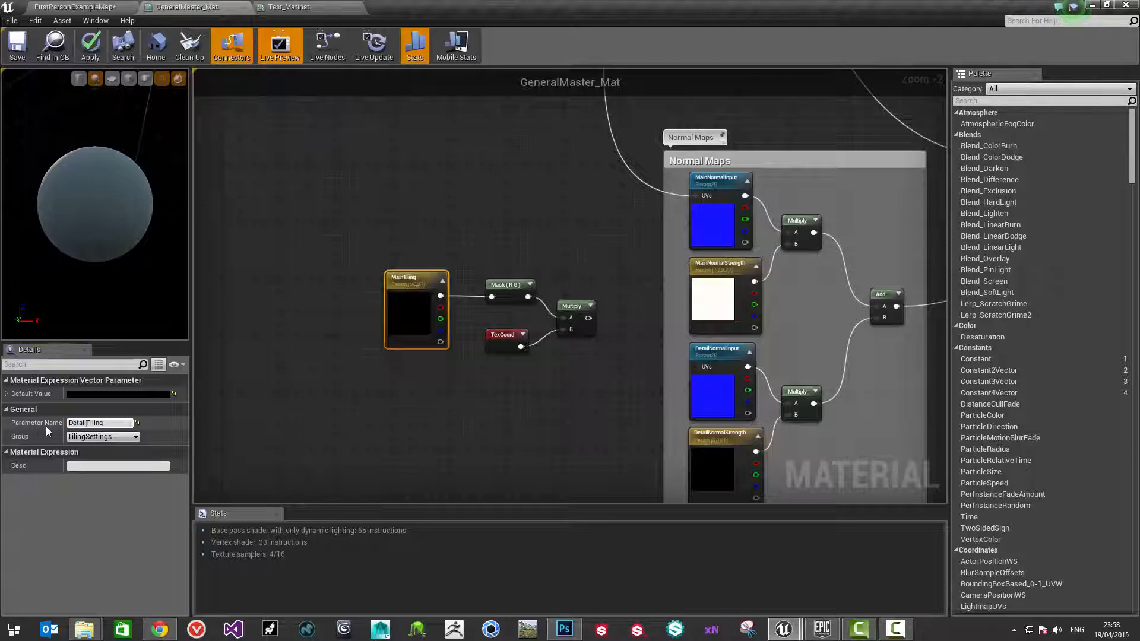
{"action": "key", "text": "Return"}
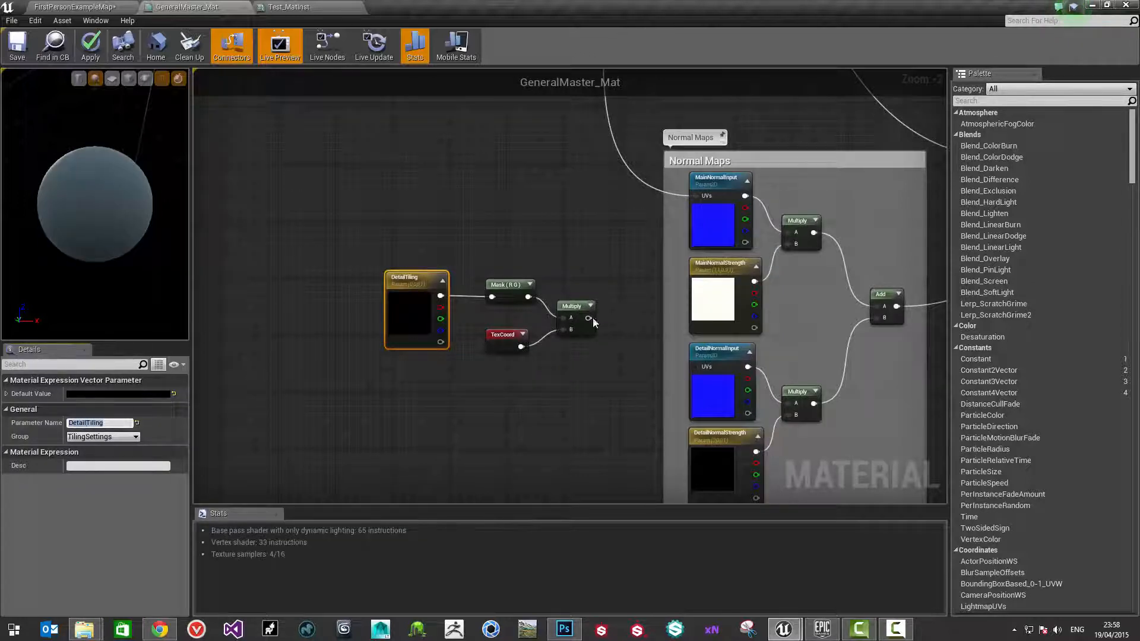
{"action": "left_click_drag", "start_coordinate": [589, 318], "coordinate": [696, 367]}
Enclose the DetailTiling, Mask, TexCoord and Multiply nodes in a comment box titled "Detail Tiling"
{"action": "right_click_drag", "start_coordinate": [538, 365], "coordinate": [603, 367]}
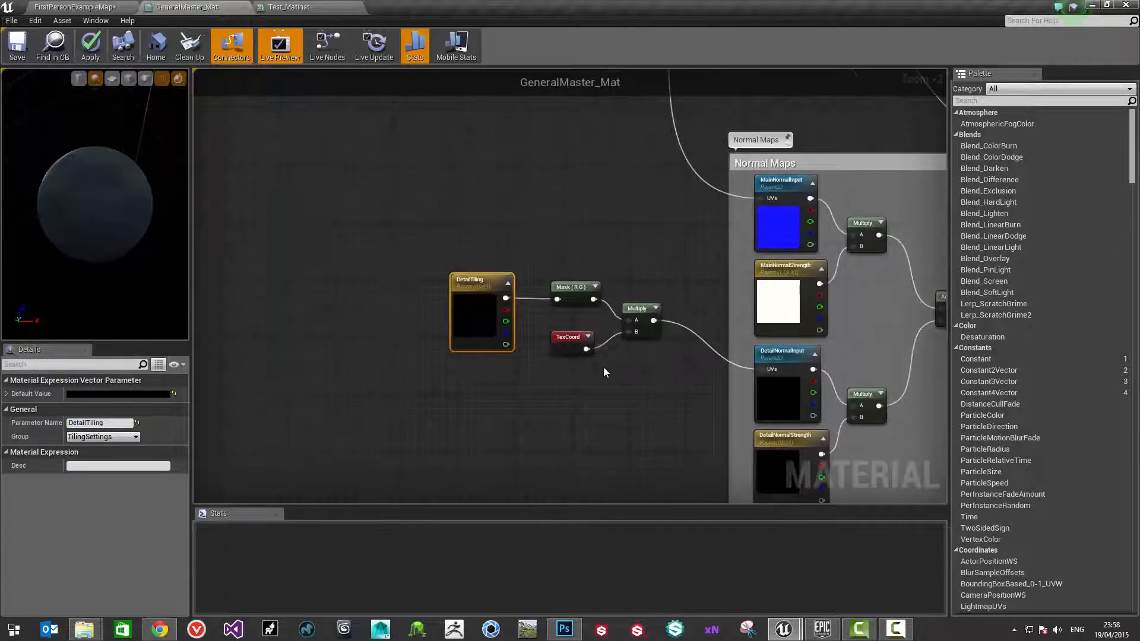
{"action": "scroll", "coordinate": [576, 297], "scroll_direction": "down", "scroll_amount": 2}
{"action": "left_click_drag", "start_coordinate": [454, 232], "coordinate": [660, 377]}
{"action": "type", "text": "c"}
{"action": "type", "text": "T"}
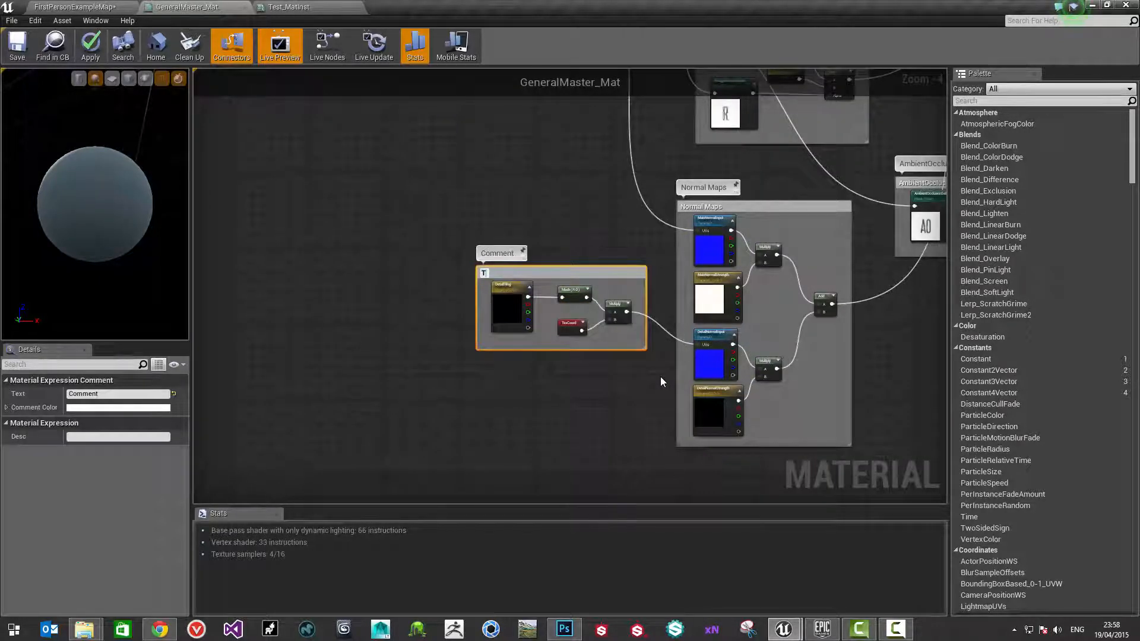
{"action": "type", "text": "etail Tiling"}
{"action": "key", "text": "Return"}
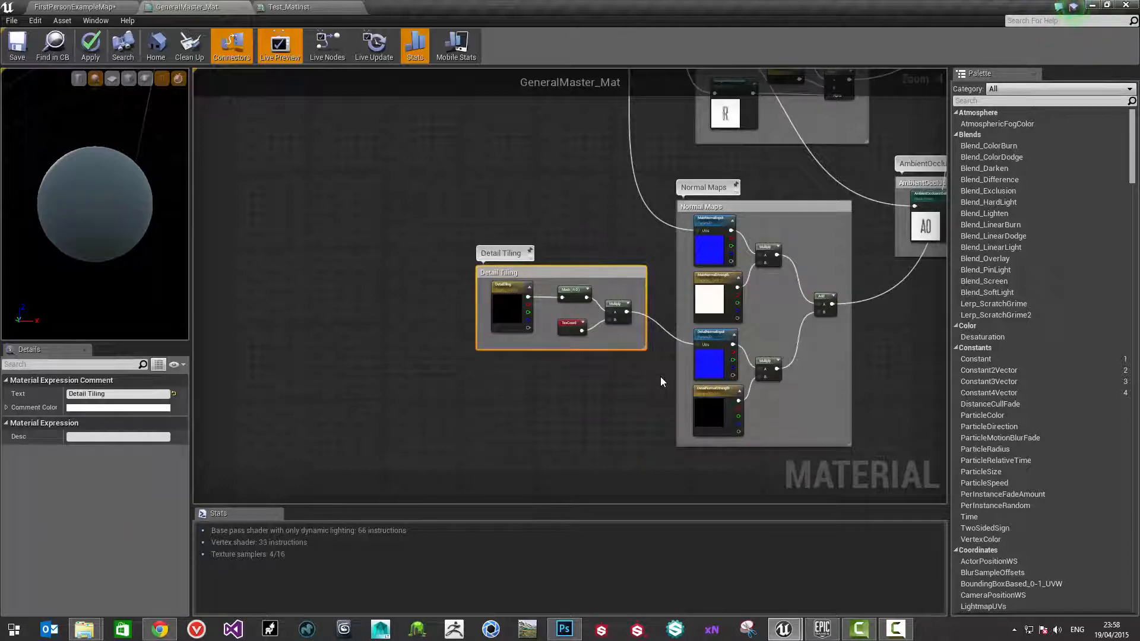
Enclose the MainTiling, Mask, TexCoord and Multiply nodes in a comment box titled "Main Tiling"
{"action": "right_click_drag", "start_coordinate": [563, 152], "coordinate": [515, 400]}
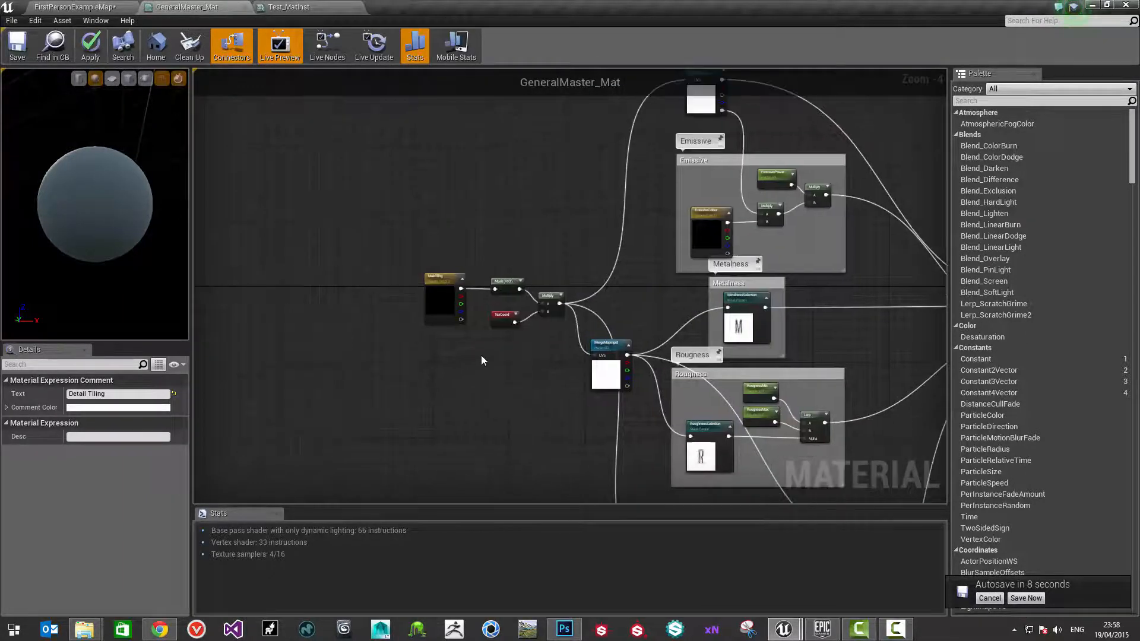
{"action": "left_click_drag", "start_coordinate": [377, 259], "coordinate": [580, 351]}
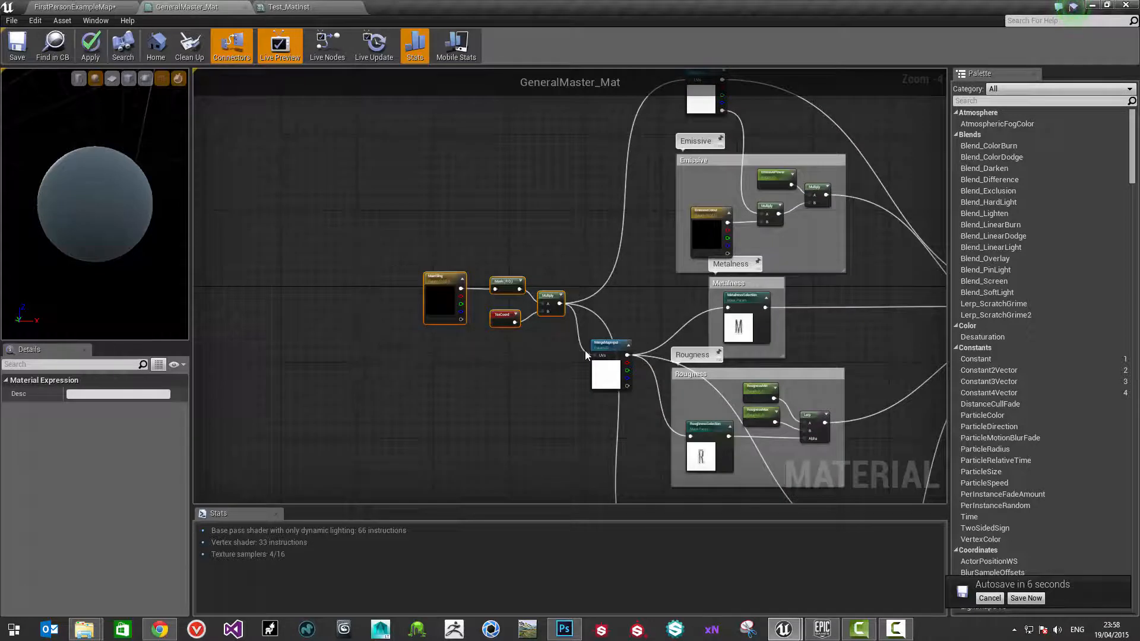
{"action": "key", "text": "c"}
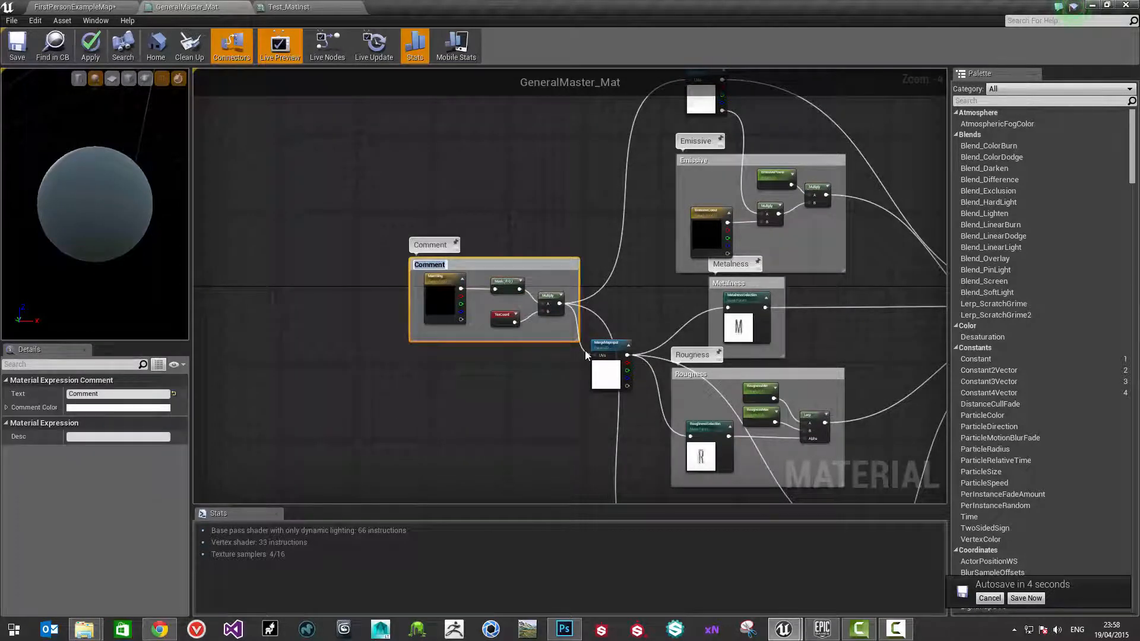
{"action": "type", "text": "Main Tiling"}
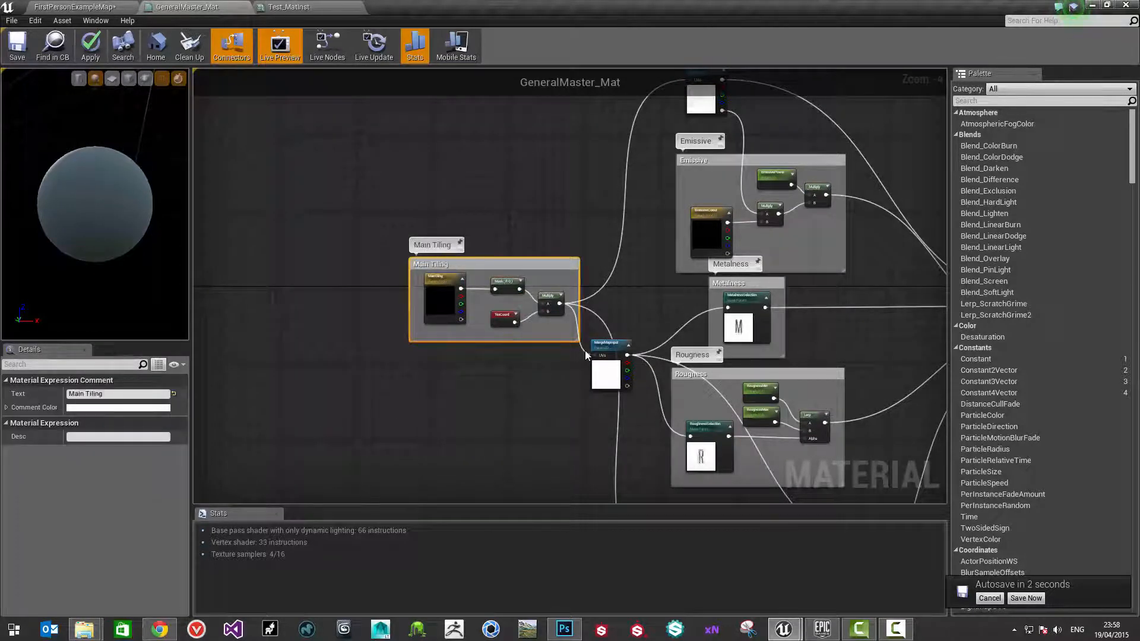
{"action": "key", "text": "Return"}
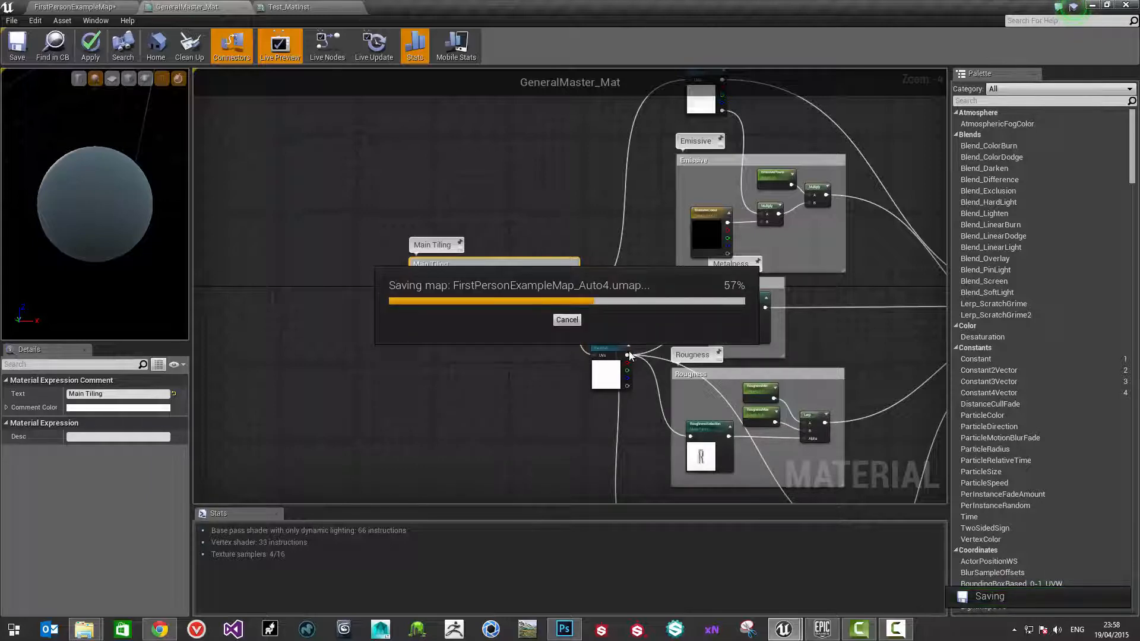
Set the MainTiling parameter's default R and G values to 1
{"action": "right_click_drag", "start_coordinate": [628, 384], "coordinate": [618, 336]}
{"action": "scroll", "coordinate": [618, 336], "scroll_direction": "up", "scroll_amount": 3}
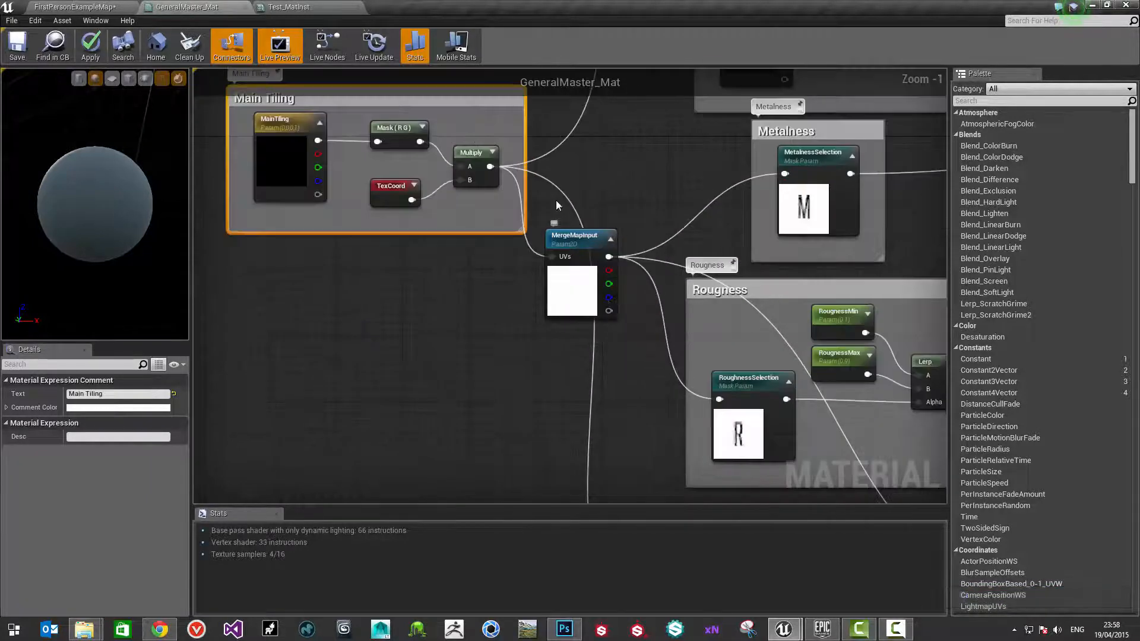
{"action": "left_click", "coordinate": [269, 142]}
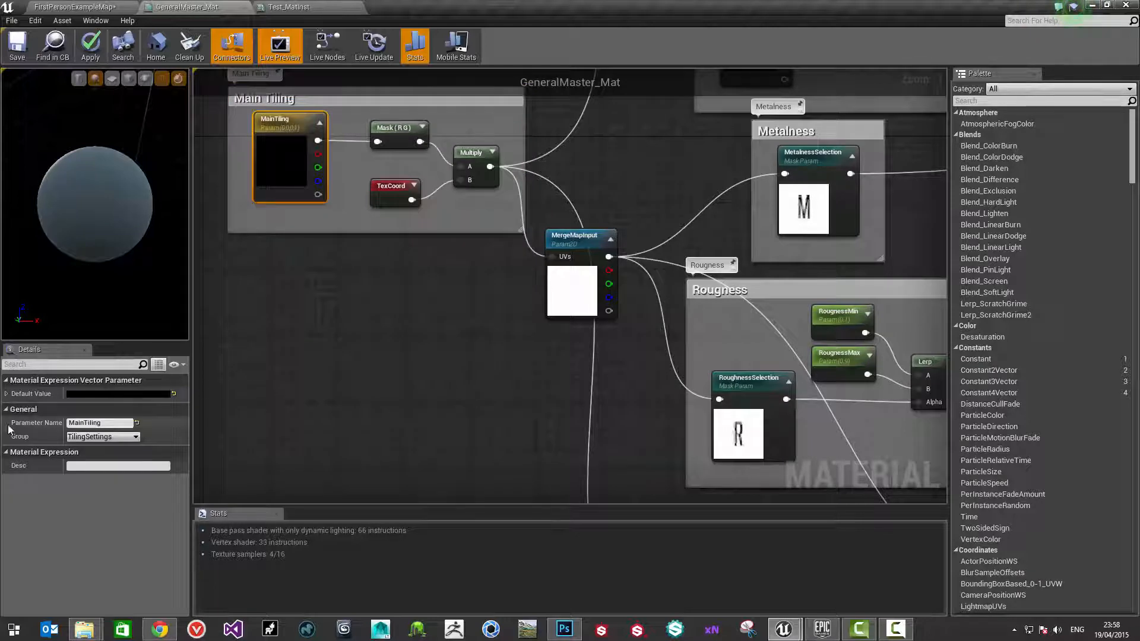
{"action": "left_click", "coordinate": [11, 396]}
{"action": "left_click", "coordinate": [95, 408]}
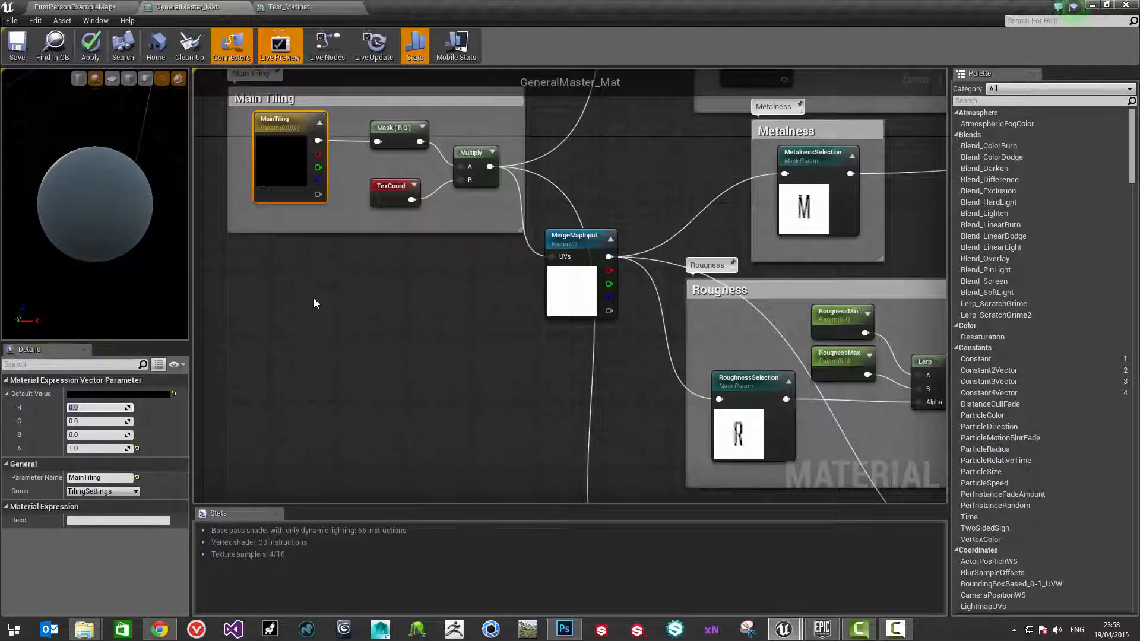
{"action": "right_click_drag", "start_coordinate": [314, 298], "coordinate": [333, 311]}
{"action": "left_click_drag", "start_coordinate": [97, 409], "coordinate": [92, 409]}
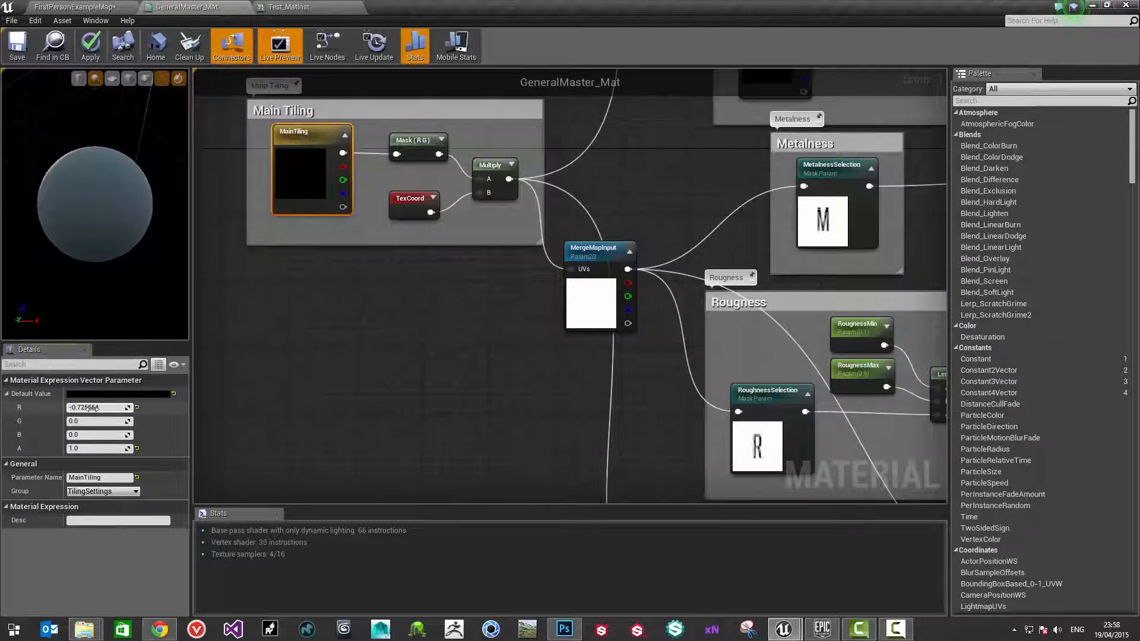
{"action": "left_click", "coordinate": [92, 409]}
{"action": "type", "text": "1"}
{"action": "key", "text": "Tab"}
{"action": "type", "text": "1"}
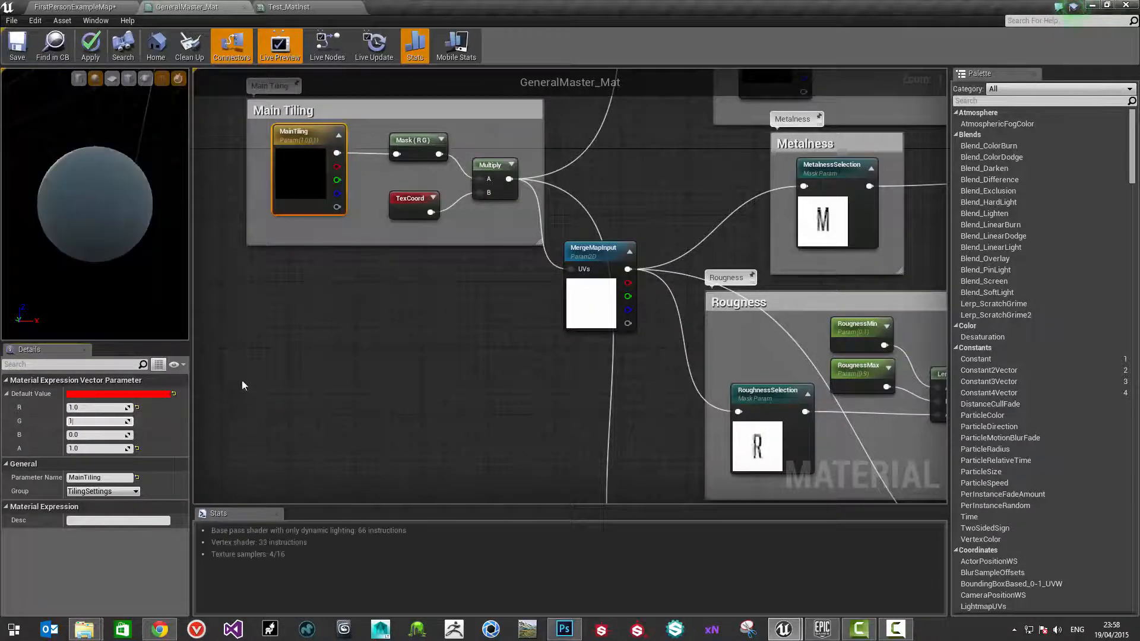
{"action": "left_click", "coordinate": [241, 380]}
{"action": "right_click_drag", "start_coordinate": [292, 328], "coordinate": [315, 375]}
{"action": "left_click", "coordinate": [329, 248]}
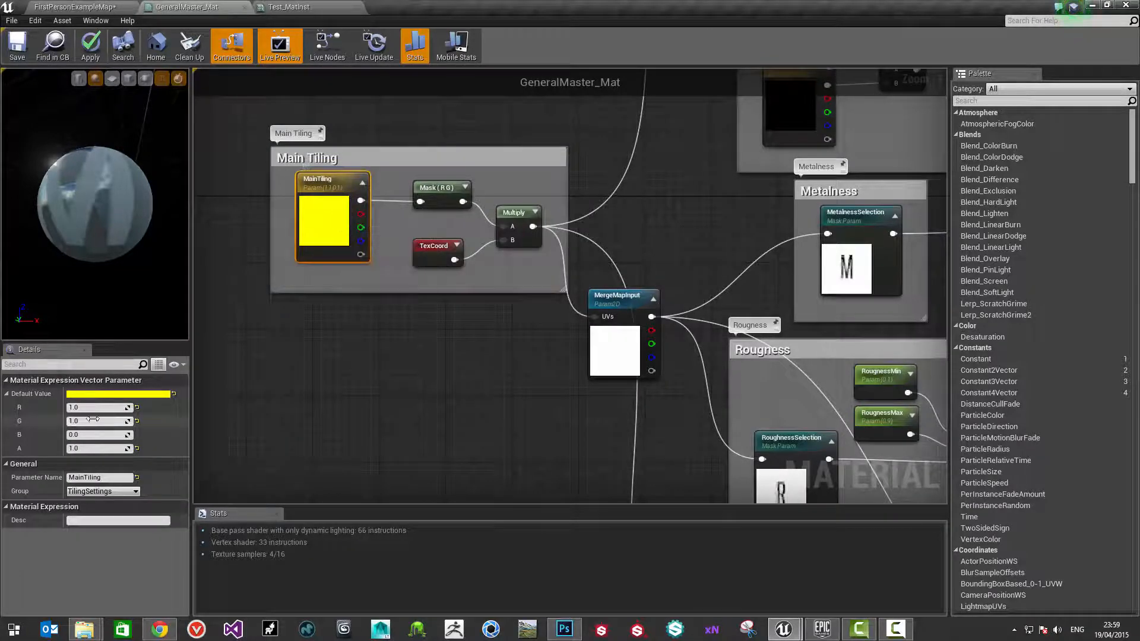
Set the DetailTiling parameter's default R and G values to 1
{"action": "right_click_drag", "start_coordinate": [416, 466], "coordinate": [414, 270]}
{"action": "right_click_drag", "start_coordinate": [469, 493], "coordinate": [408, 248]}
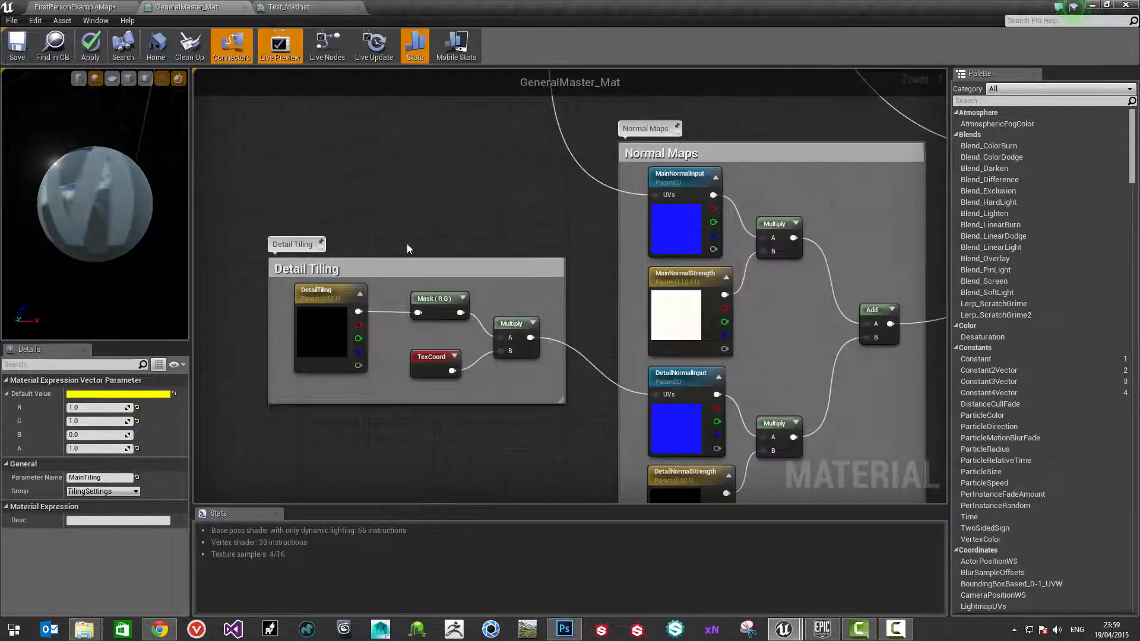
{"action": "left_click", "coordinate": [324, 287]}
{"action": "left_click", "coordinate": [95, 407]}
{"action": "type", "text": "1"}
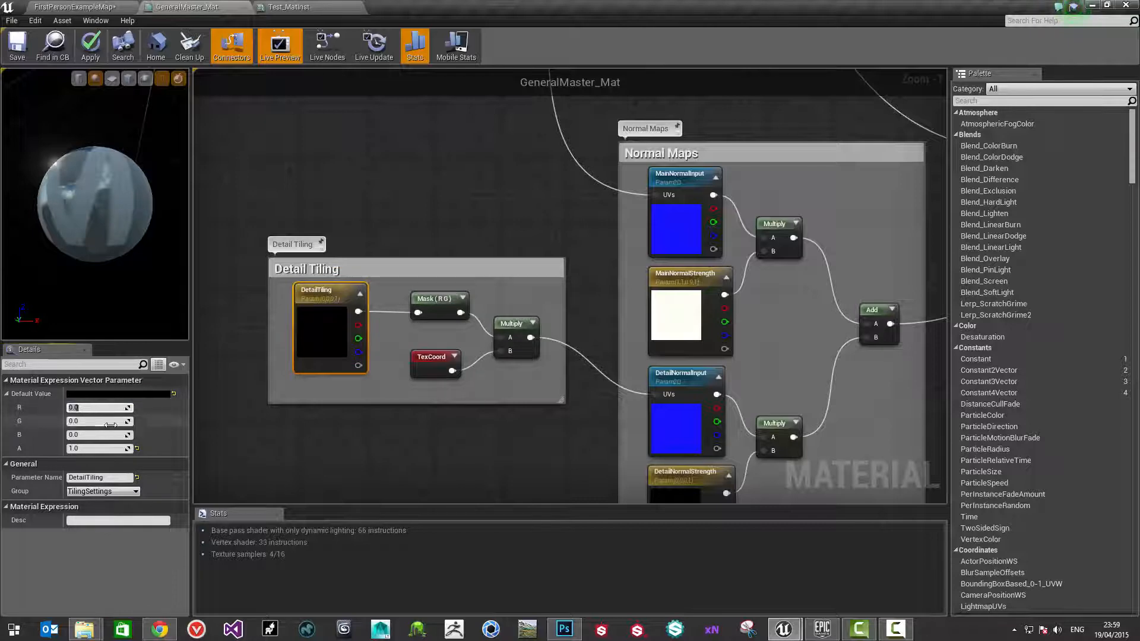
{"action": "key", "text": "Return"}
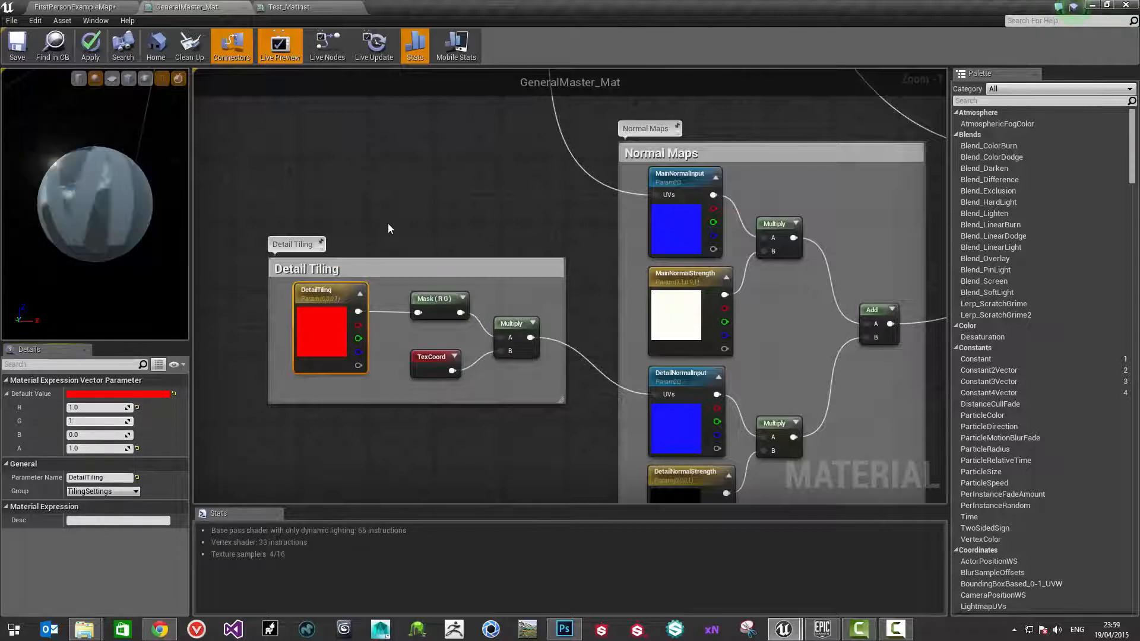
{"action": "left_click", "coordinate": [400, 337]}
Set the DetailNormalStrength parameter's default value to R 1, G 1 and B 0.9
{"action": "right_click_drag", "start_coordinate": [583, 326], "coordinate": [503, 280]}
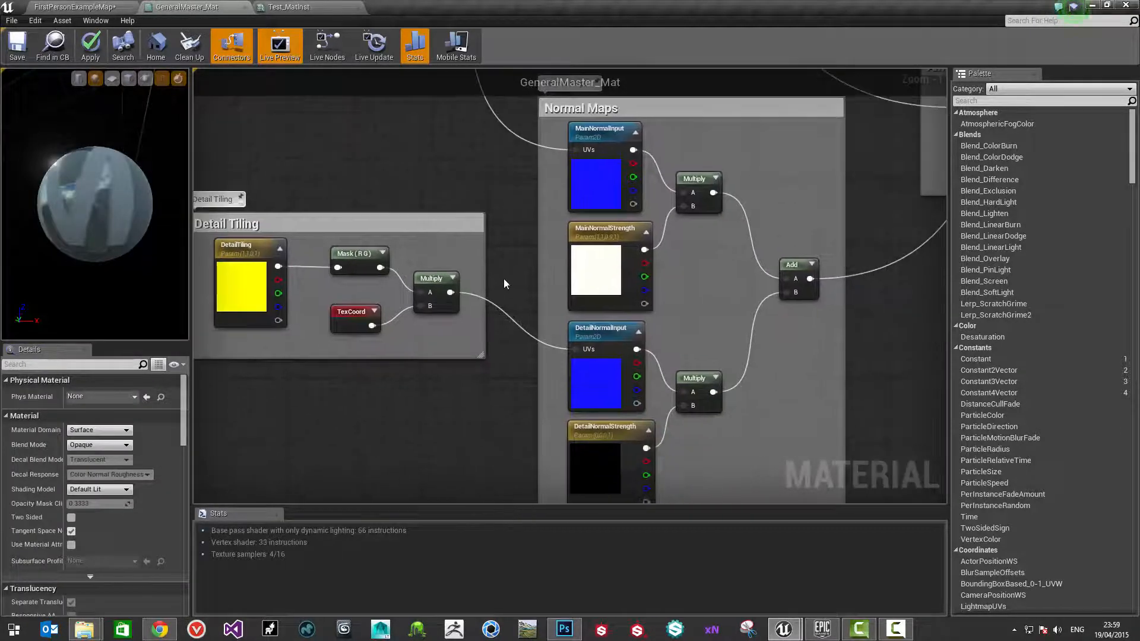
{"action": "right_click_drag", "start_coordinate": [540, 432], "coordinate": [464, 362]}
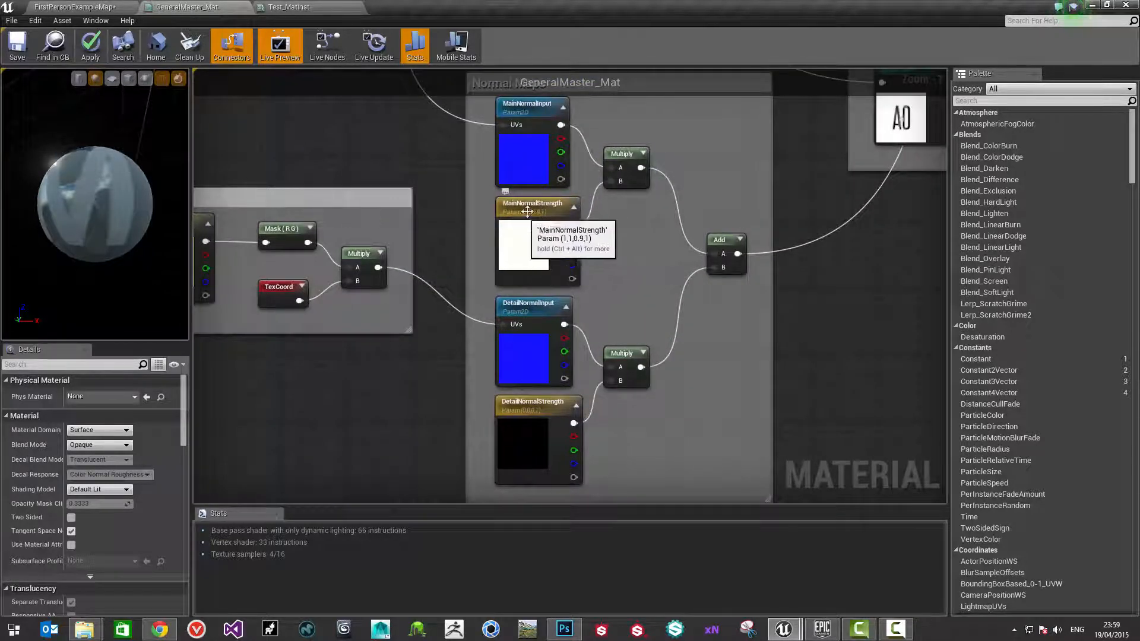
{"action": "left_click", "coordinate": [553, 463]}
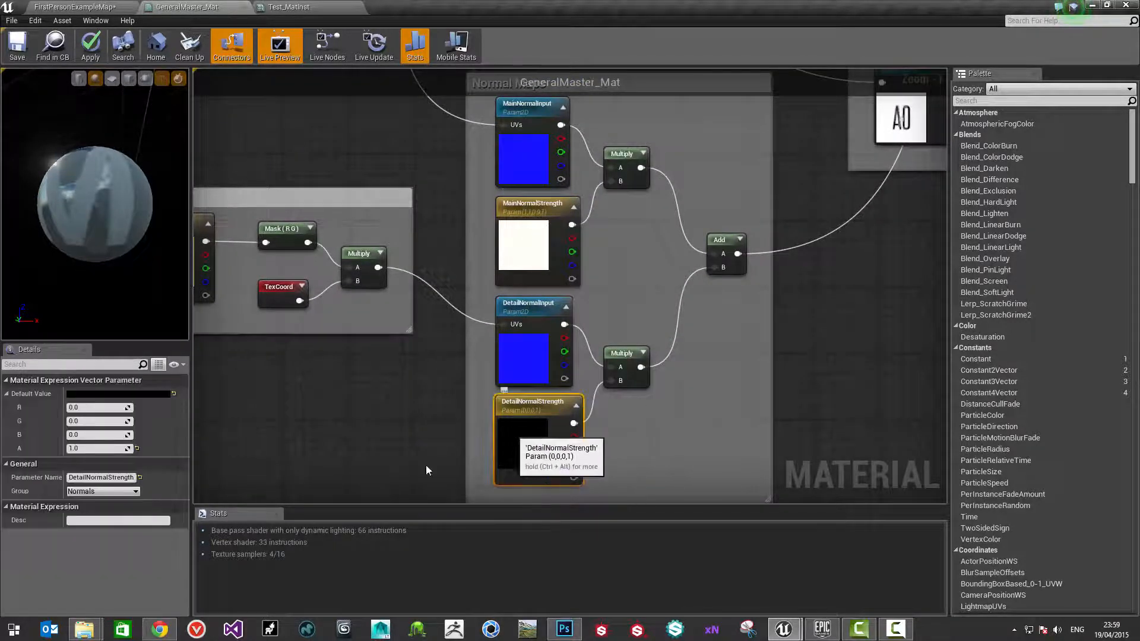
{"action": "left_click", "coordinate": [96, 408]}
{"action": "type", "text": "1"}
{"action": "left_click", "coordinate": [94, 423]}
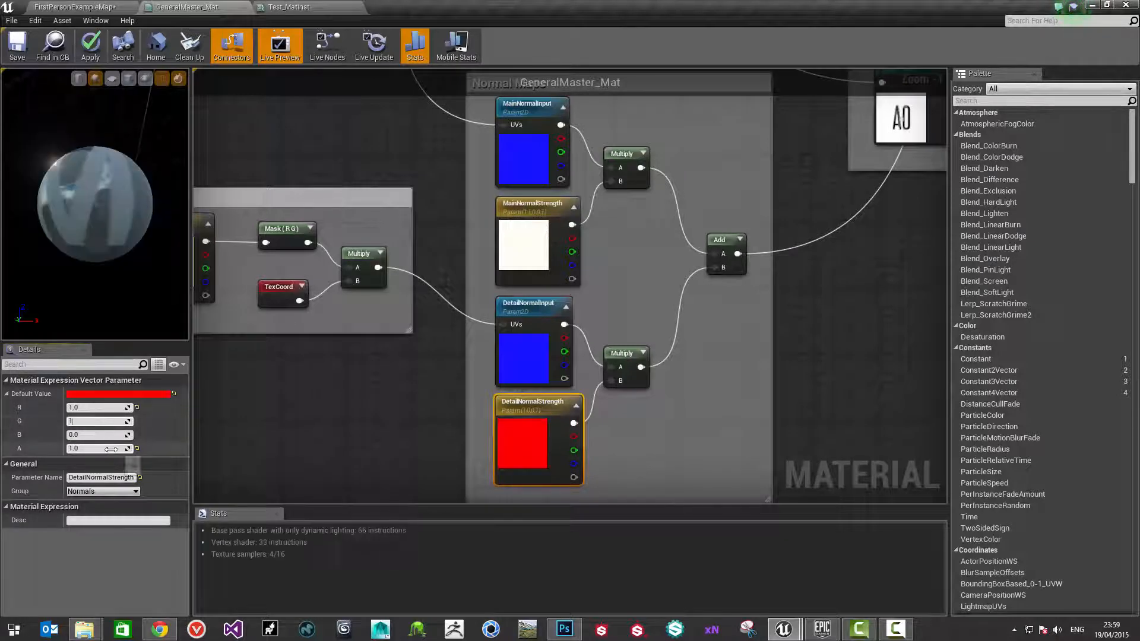
{"action": "type", "text": "1"}
{"action": "left_click", "coordinate": [80, 435]}
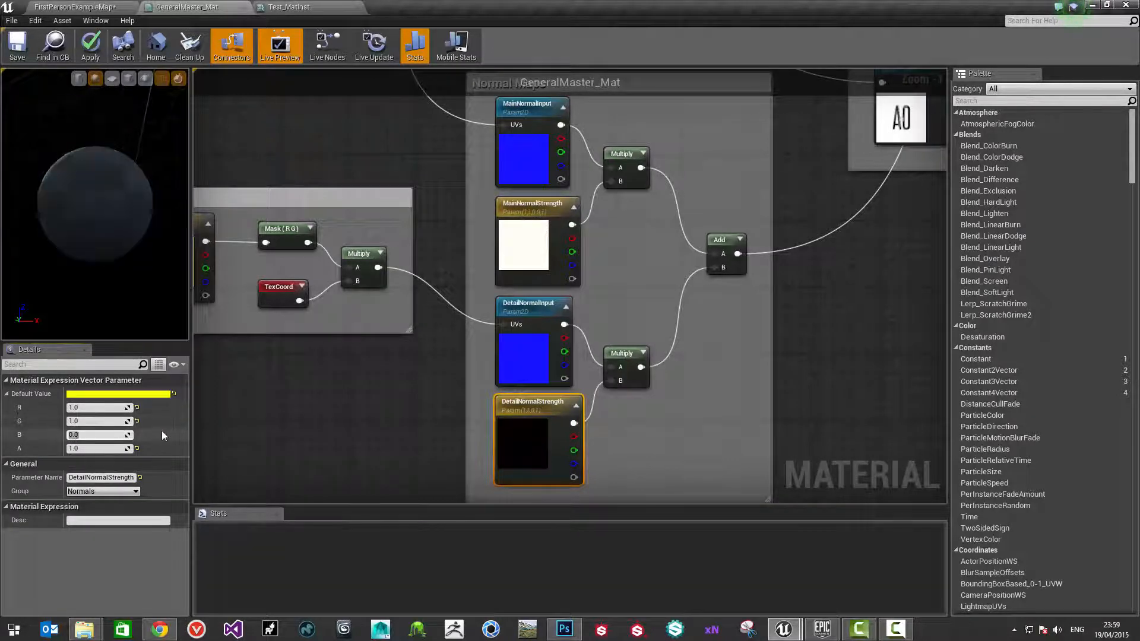
{"action": "type", "text": "0.9"}
{"action": "key", "text": "Return"}
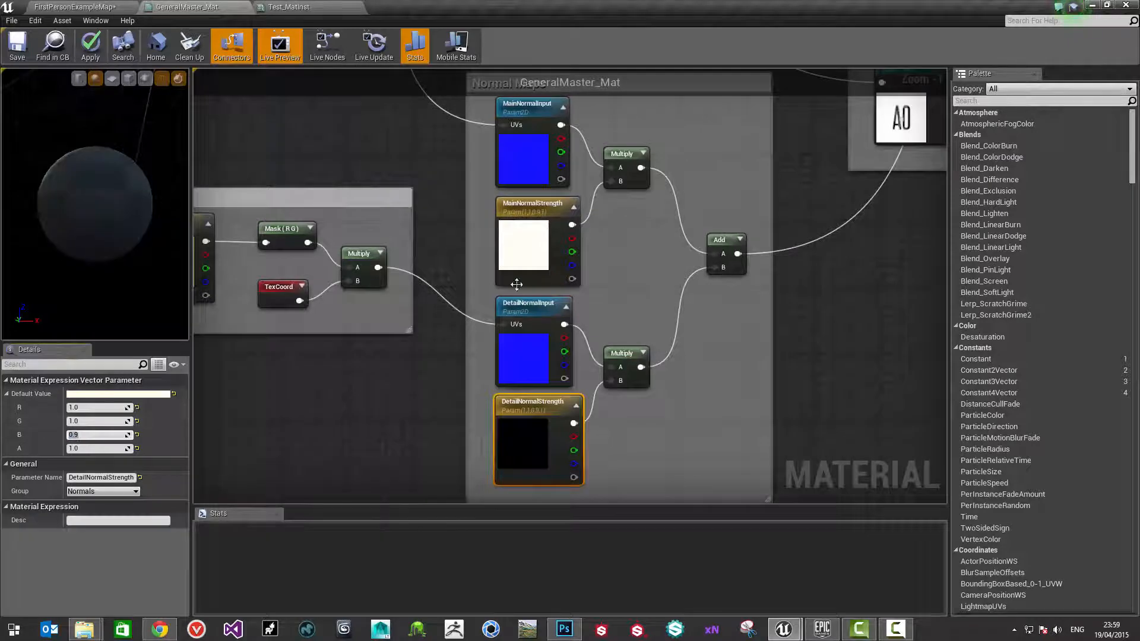
{"action": "left_click", "coordinate": [409, 195]}
Shift the MergeMapInput node slightly away from the Main Tiling comment box
{"action": "right_click_drag", "start_coordinate": [383, 135], "coordinate": [467, 424]}
{"action": "left_click", "coordinate": [430, 225]}
{"action": "scroll", "coordinate": [466, 424], "scroll_direction": "down", "scroll_amount": 2}
{"action": "right_click_drag", "start_coordinate": [447, 223], "coordinate": [456, 358]}
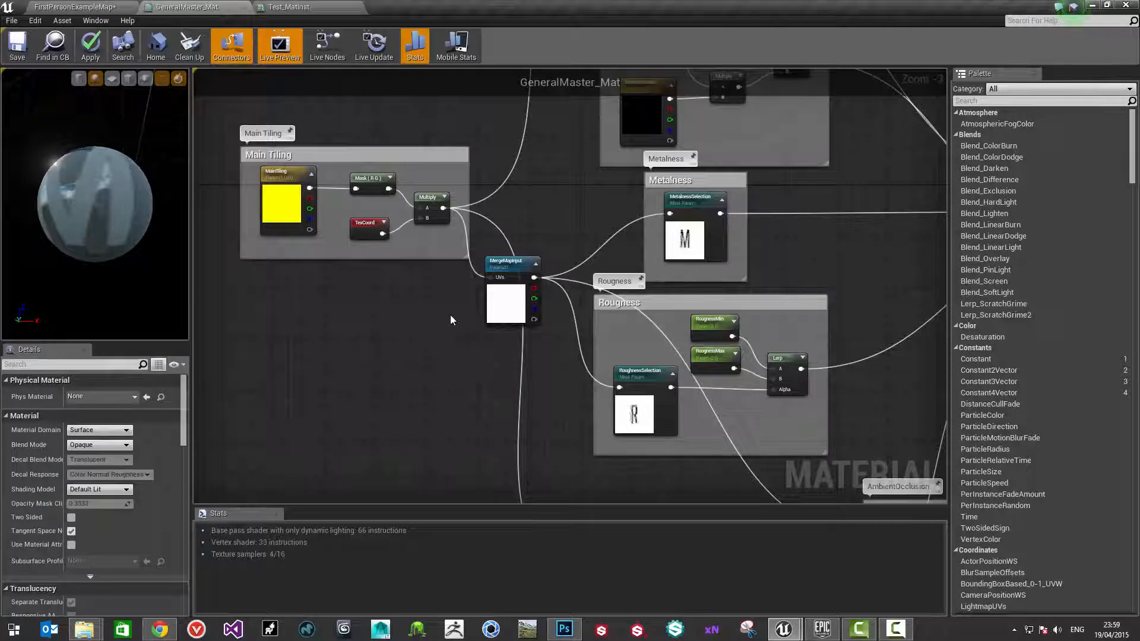
{"action": "right_click_drag", "start_coordinate": [450, 315], "coordinate": [386, 456]}
{"action": "right_click_drag", "start_coordinate": [450, 417], "coordinate": [468, 316]}
{"action": "scroll", "coordinate": [513, 365], "scroll_direction": "up", "scroll_amount": 1}
{"action": "right_click_drag", "start_coordinate": [518, 368], "coordinate": [593, 339]}
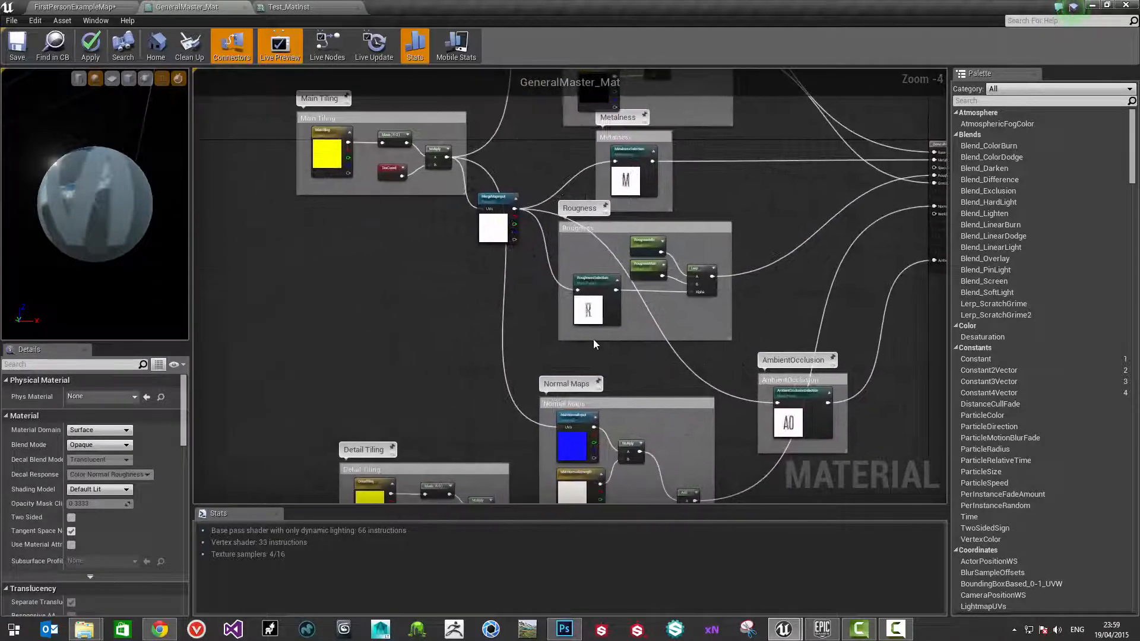
{"action": "right_click_drag", "start_coordinate": [552, 257], "coordinate": [558, 304]}
{"action": "left_click_drag", "start_coordinate": [508, 249], "coordinate": [522, 265]}
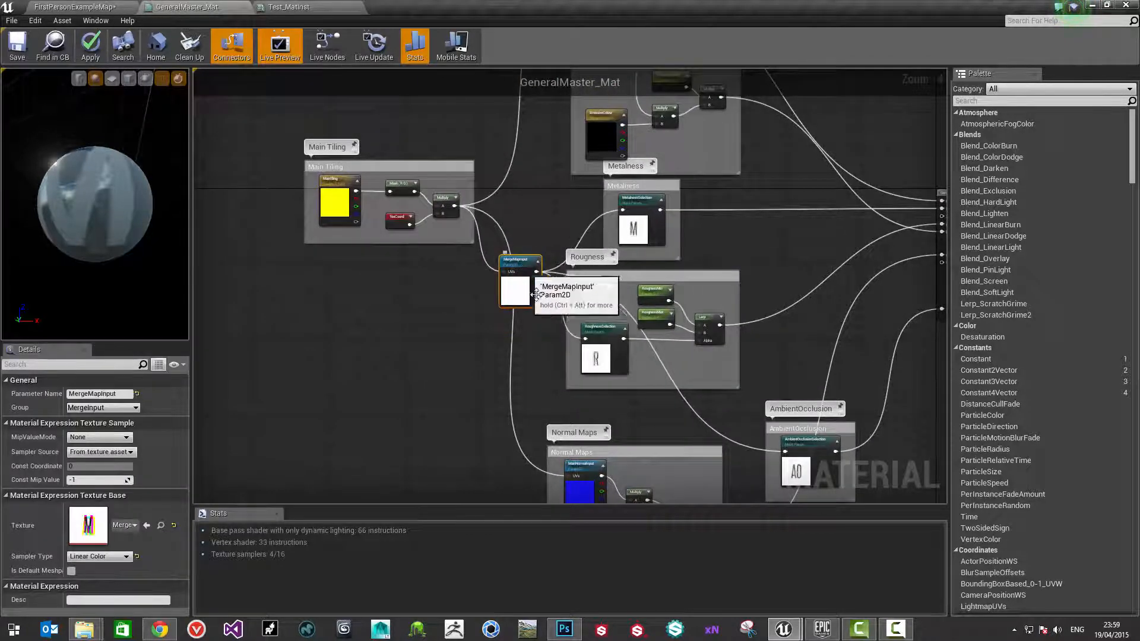
Examine the whole GeneralMaster_Mat node network and the Test_MatInst material instance preview
{"action": "right_click_drag", "start_coordinate": [671, 288], "coordinate": [618, 348]}
{"action": "scroll", "coordinate": [520, 159], "scroll_direction": "down", "scroll_amount": 1}
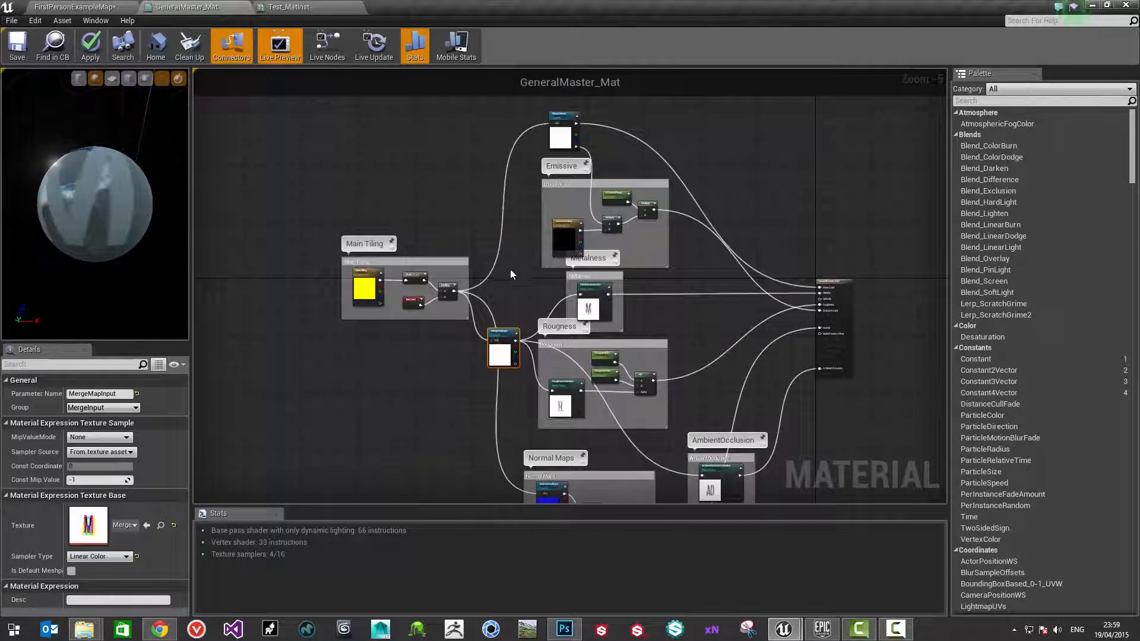
{"action": "right_click_drag", "start_coordinate": [511, 269], "coordinate": [485, 173]}
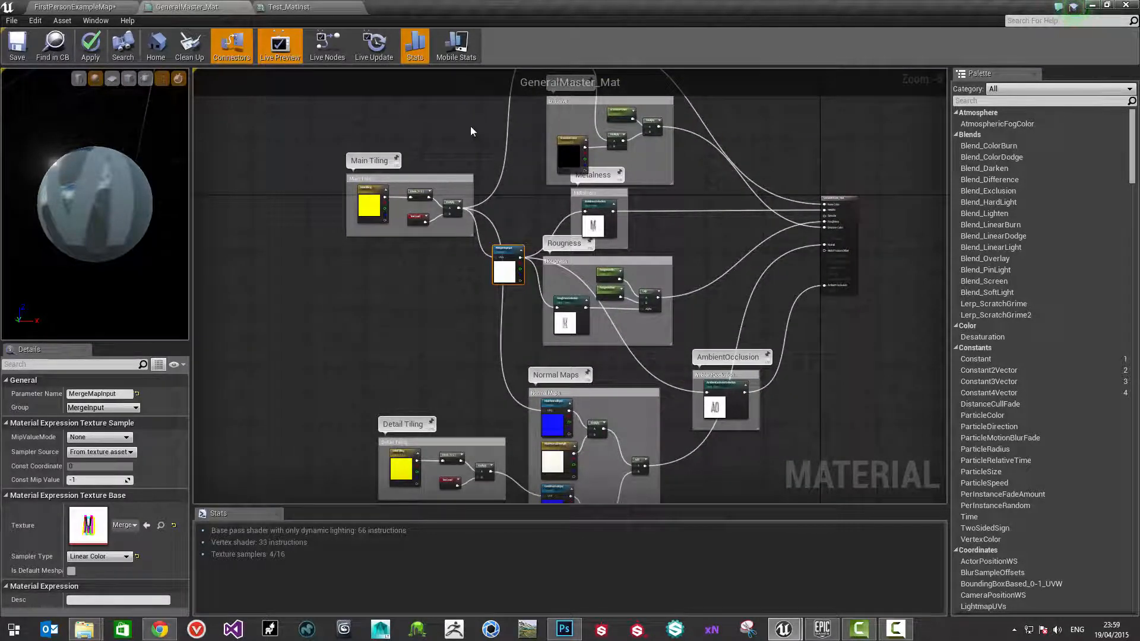
{"action": "right_click_drag", "start_coordinate": [492, 152], "coordinate": [470, 177]}
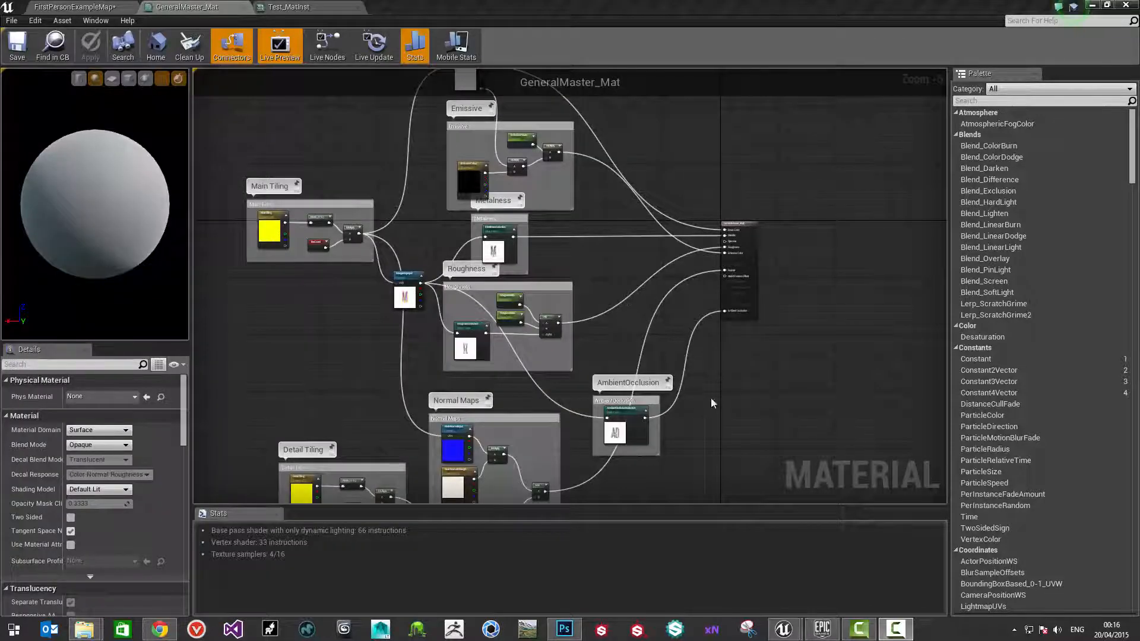
{"action": "scroll", "coordinate": [712, 403], "scroll_direction": "down", "scroll_amount": 3}
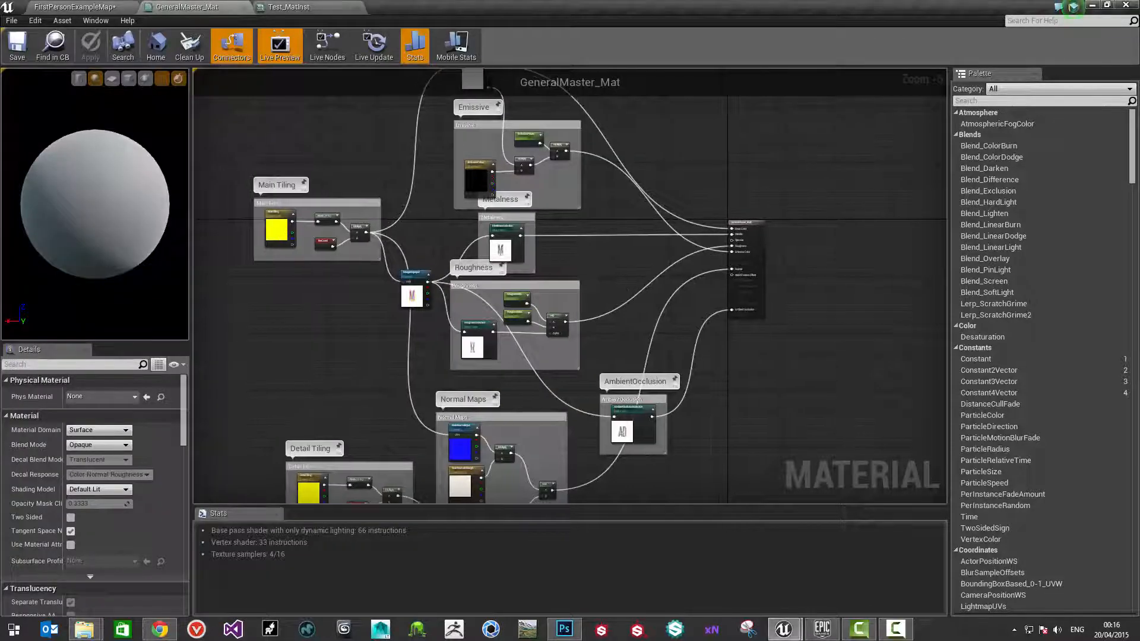
{"action": "scroll", "coordinate": [618, 269], "scroll_direction": "up", "scroll_amount": 1}
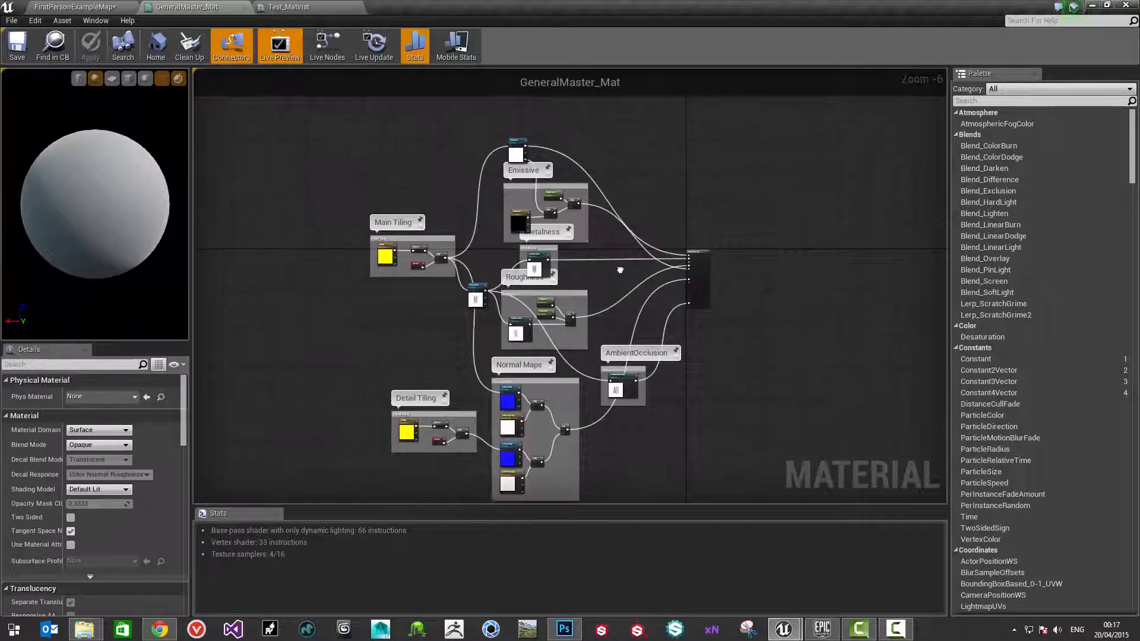
{"action": "right_click_drag", "start_coordinate": [616, 269], "coordinate": [659, 258]}
{"action": "left_click", "coordinate": [309, 16]}
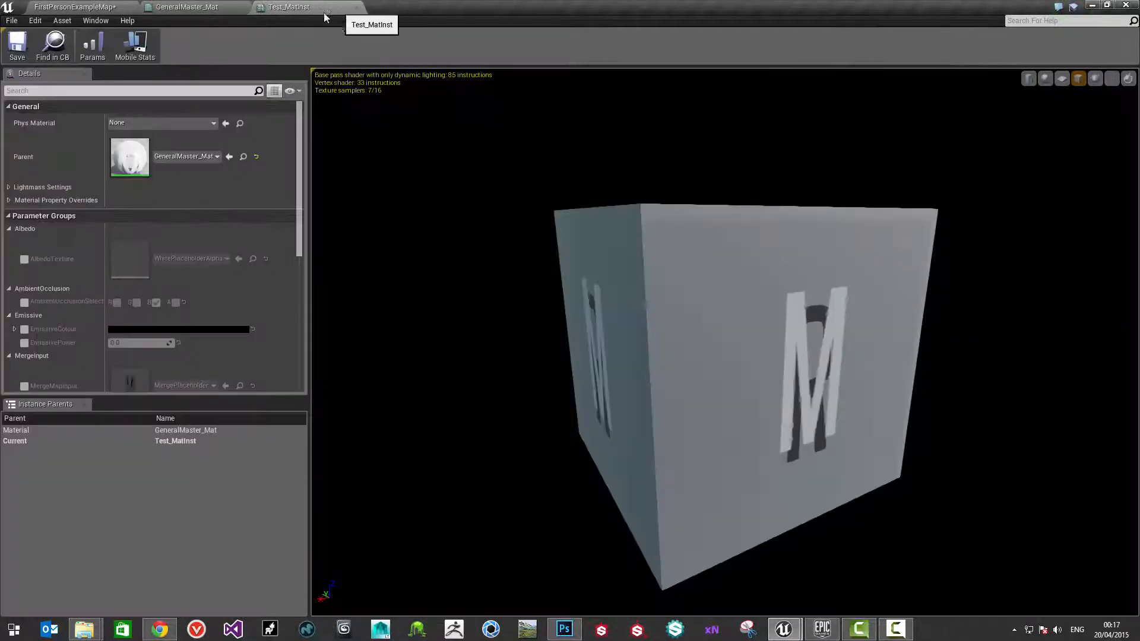
{"action": "left_click", "coordinate": [190, 7]}
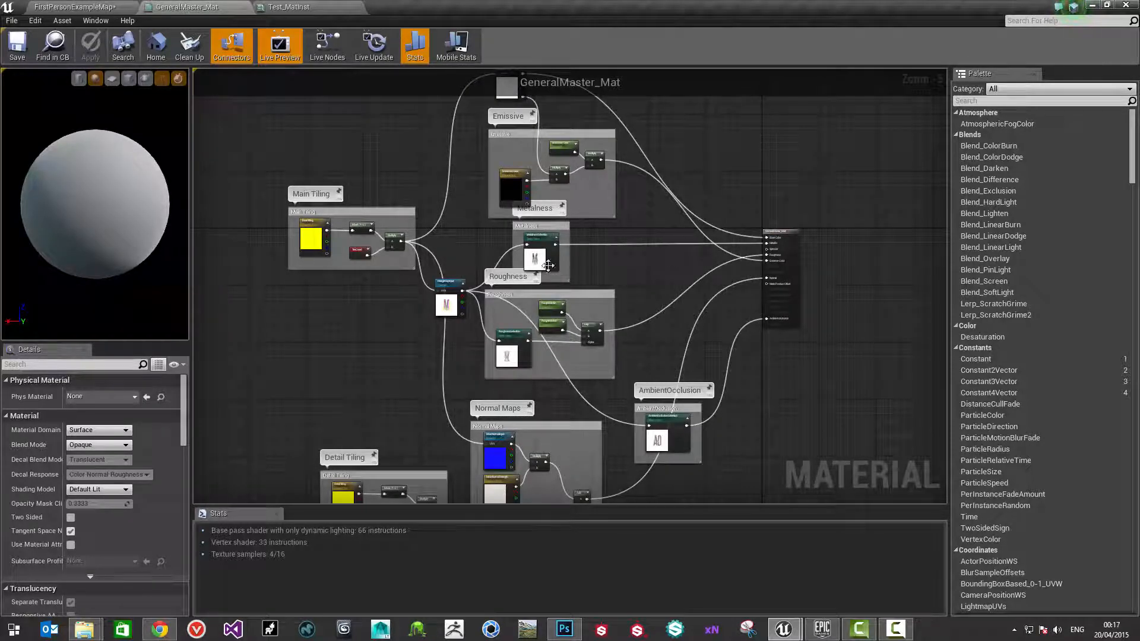
{"action": "left_click_drag", "start_coordinate": [1139, 173], "coordinate": [1139, 119]}
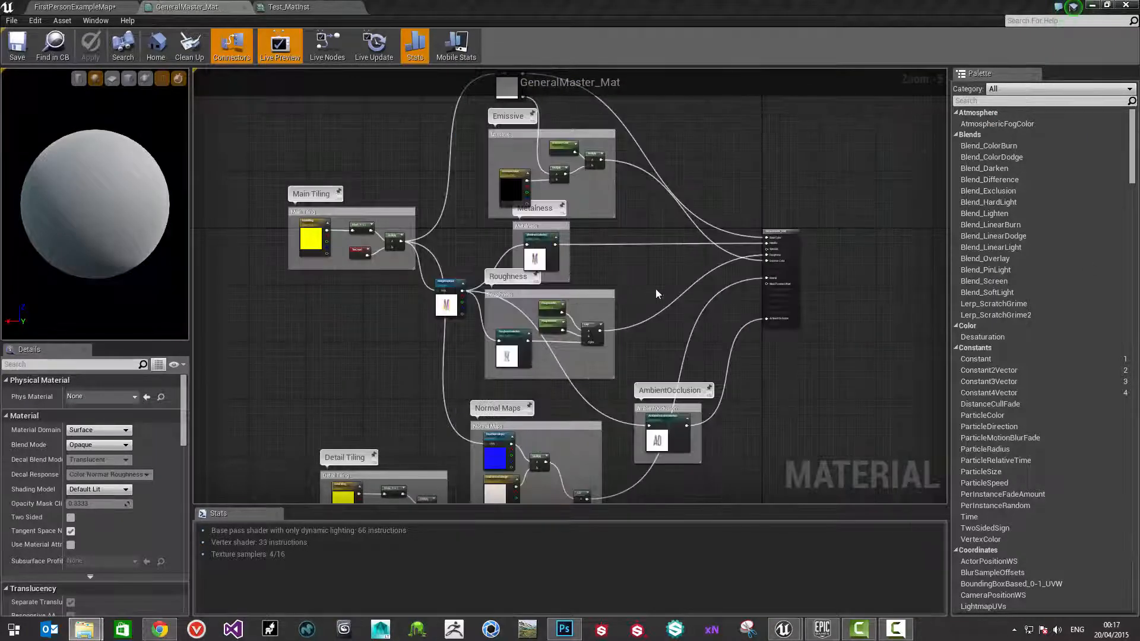
{"action": "right_click_drag", "start_coordinate": [643, 295], "coordinate": [696, 243]}
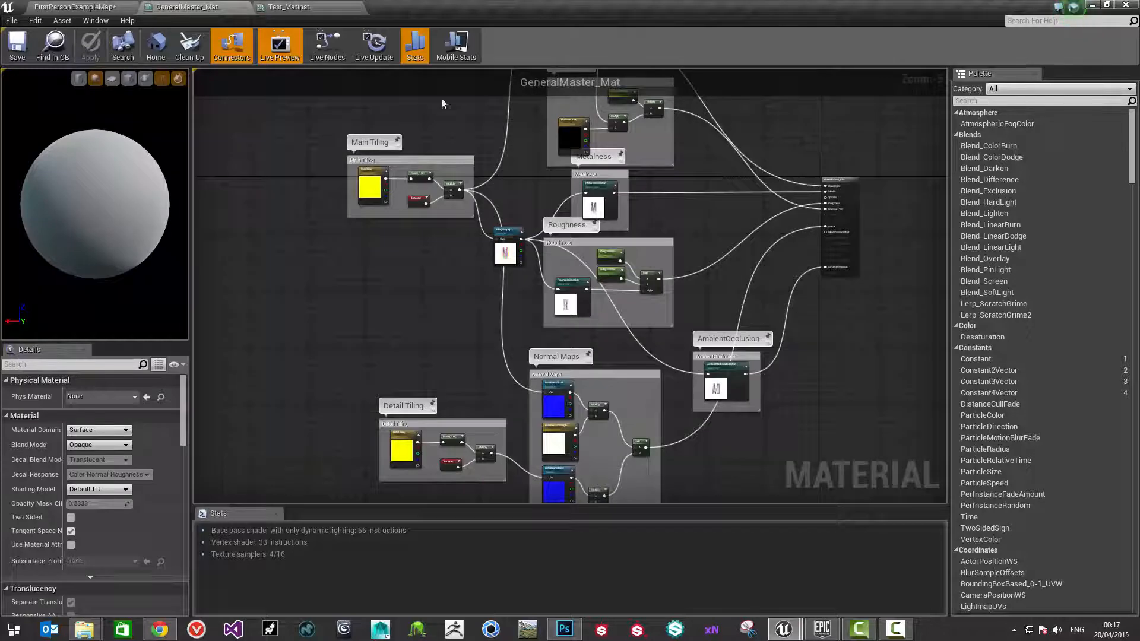
Create a folder named SciFi inside the project's Textures folder and open it
{"action": "left_click", "coordinate": [82, 7]}
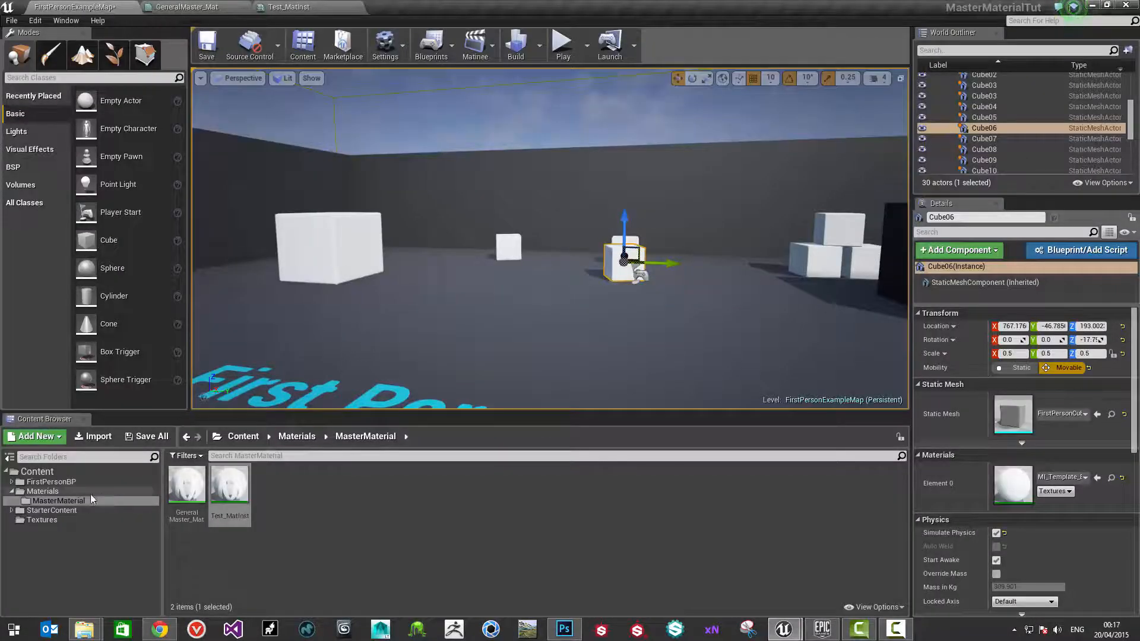
{"action": "left_click", "coordinate": [48, 522]}
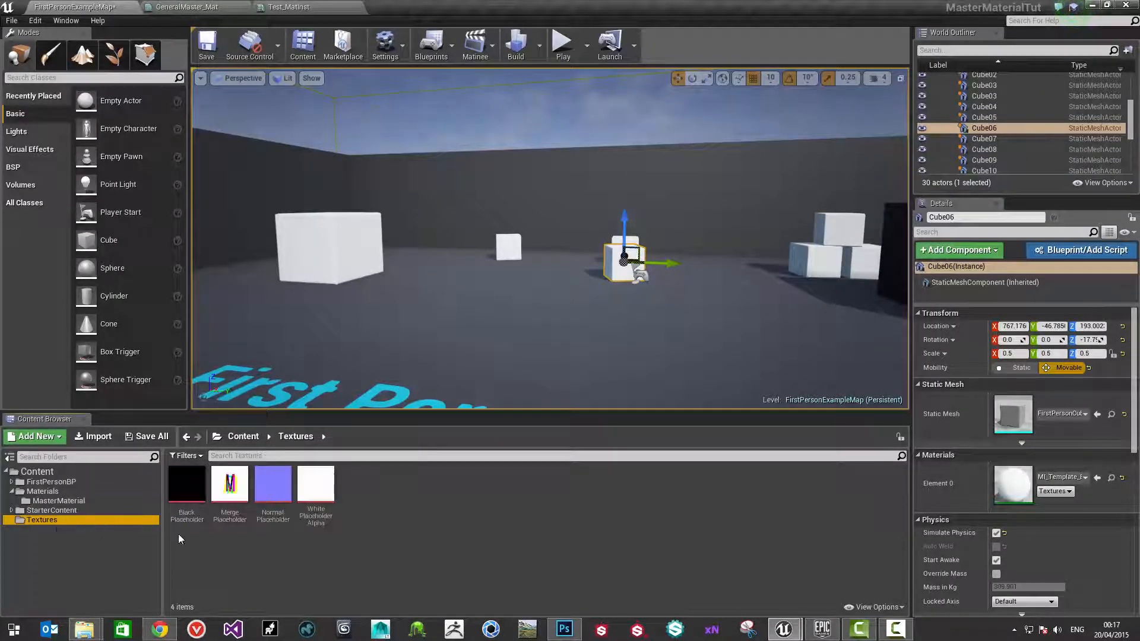
{"action": "right_click", "coordinate": [271, 550]}
{"action": "left_click", "coordinate": [337, 273]}
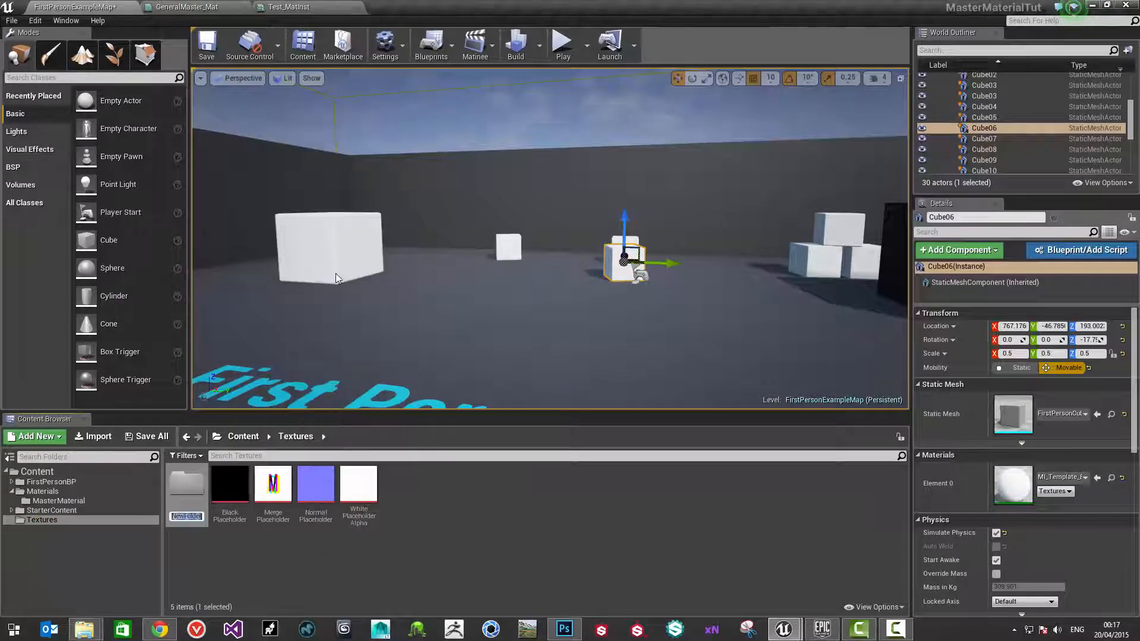
{"action": "type", "text": "SciFi"}
{"action": "key", "text": "Return"}
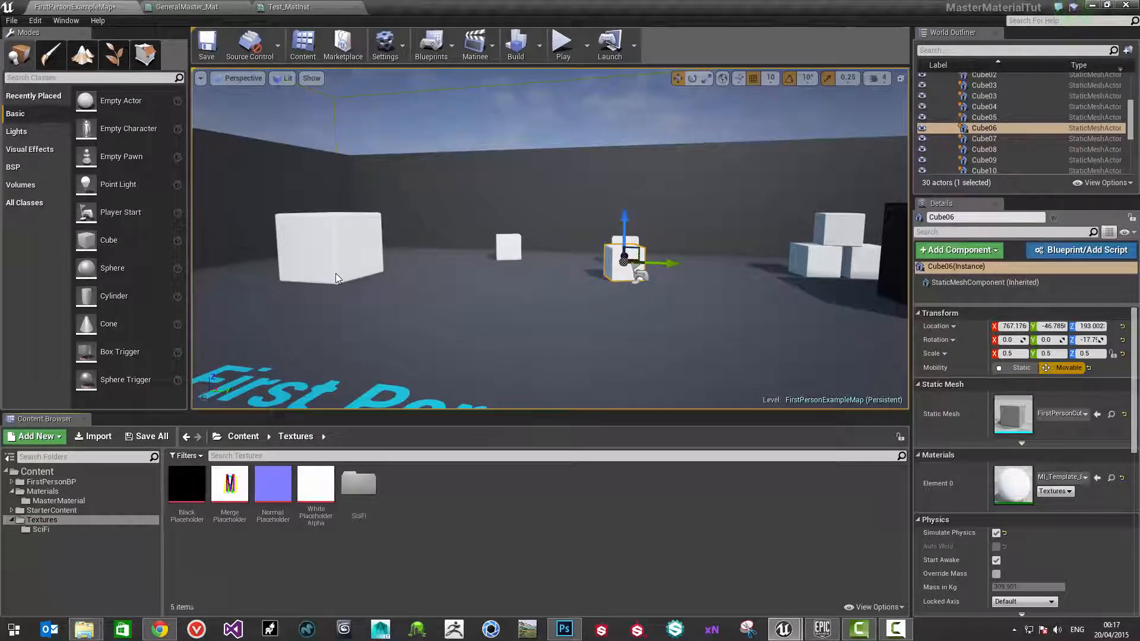
{"action": "double_click", "coordinate": [364, 489]}
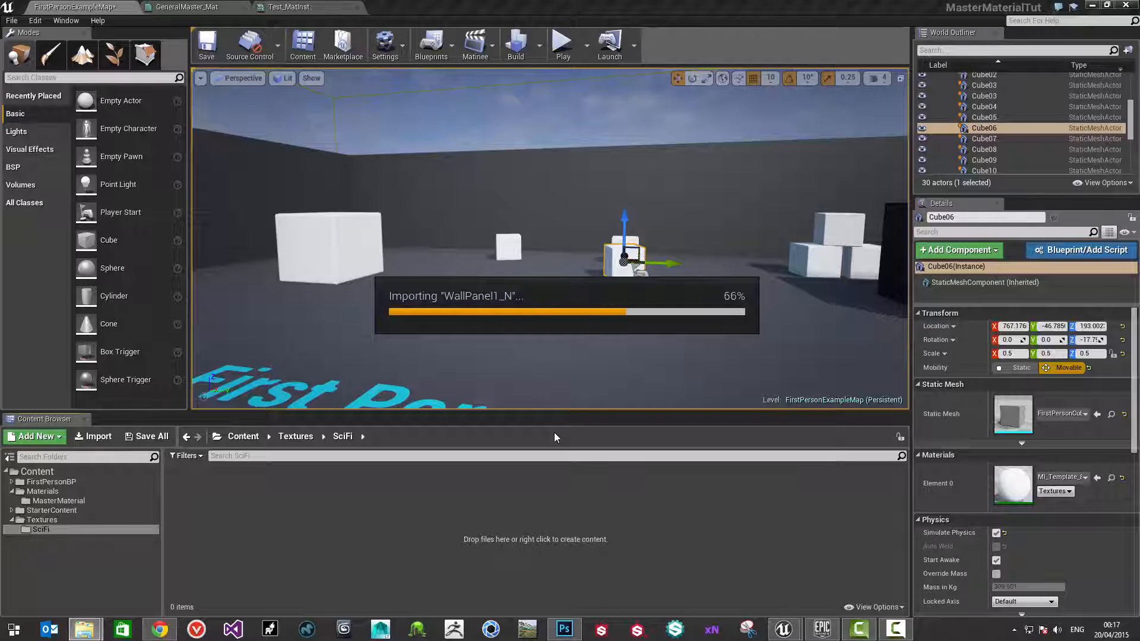
Save all assets under the project's root Content folder
{"action": "left_click", "coordinate": [37, 472]}
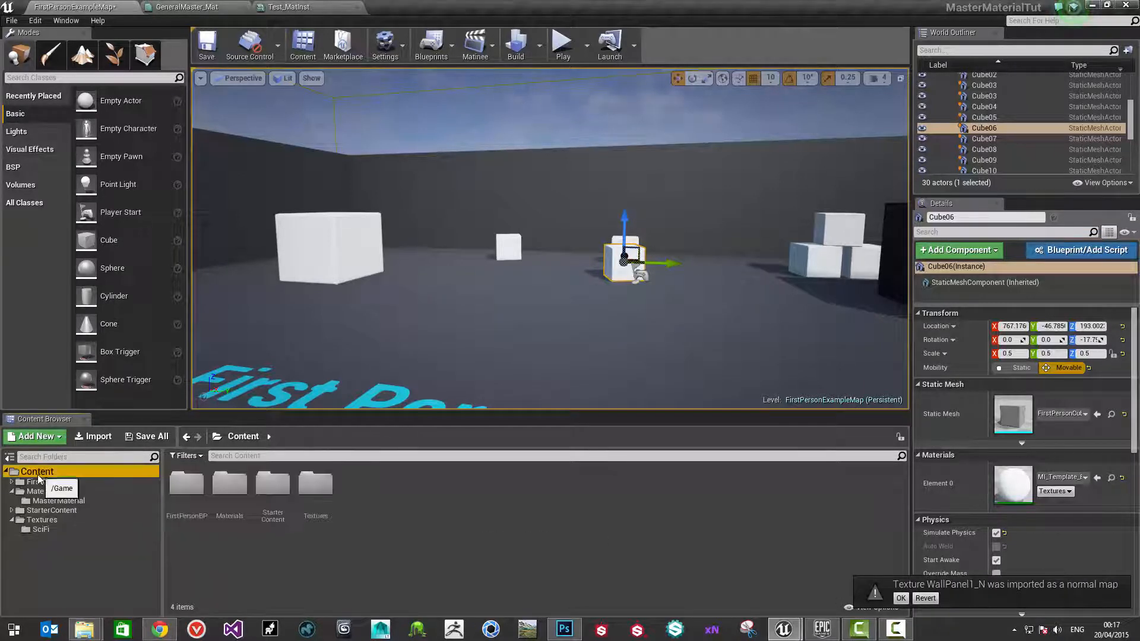
{"action": "right_click", "coordinate": [38, 474]}
{"action": "left_click", "coordinate": [73, 387]}
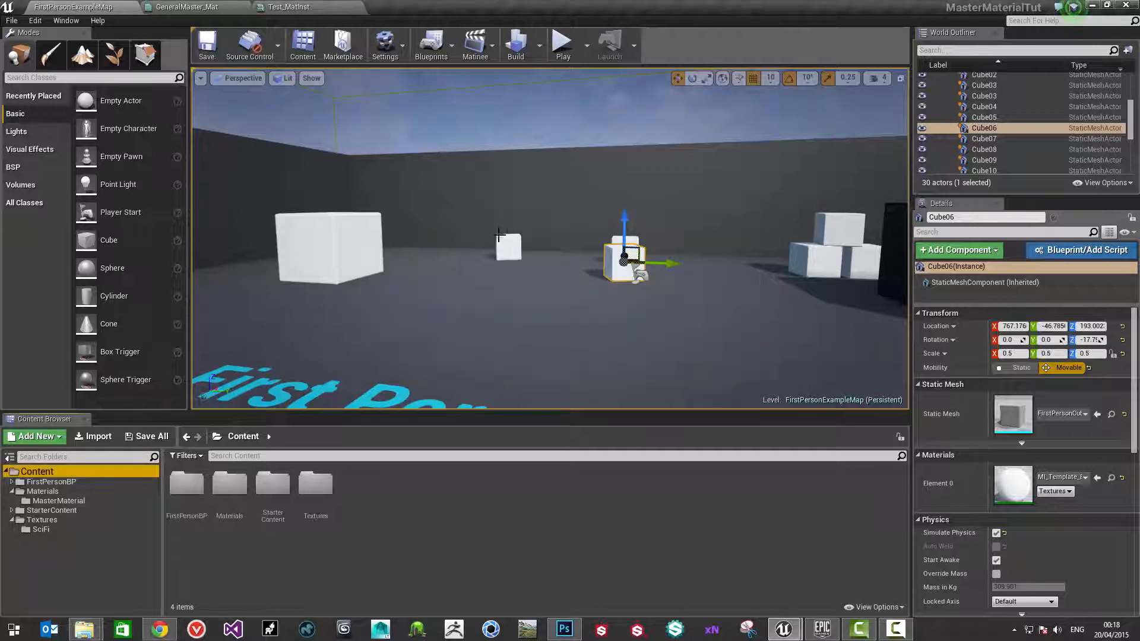
Create a material instance of GeneralMaster_Mat in the MasterMaterial folder and name it PanelTest_MatInst
{"action": "left_click", "coordinate": [56, 501]}
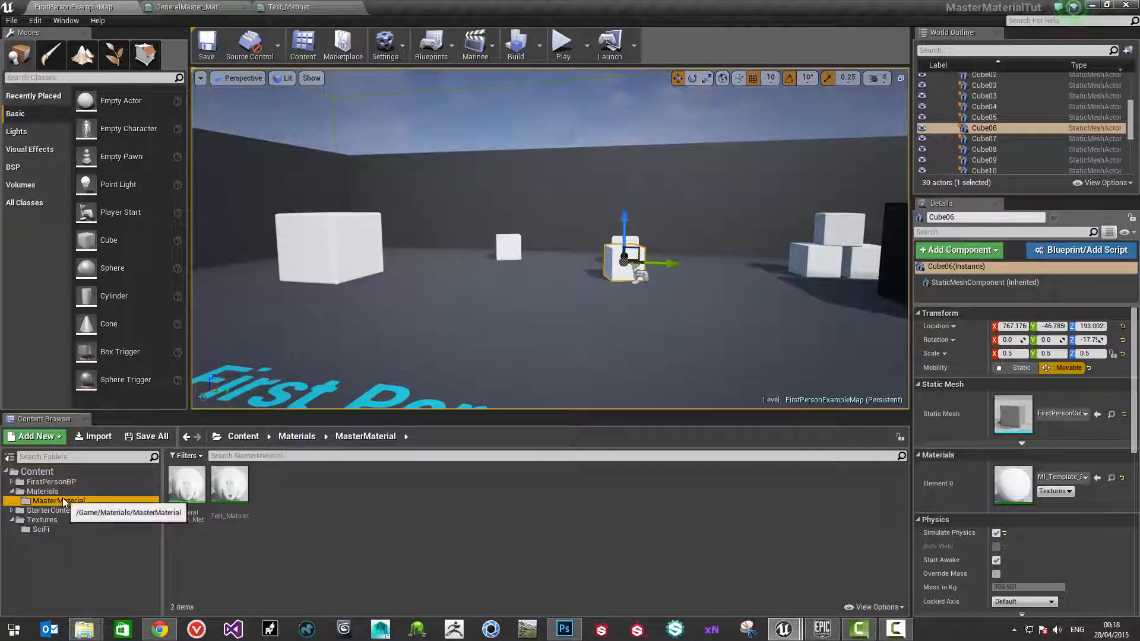
{"action": "left_click", "coordinate": [54, 492]}
{"action": "left_click", "coordinate": [56, 500]}
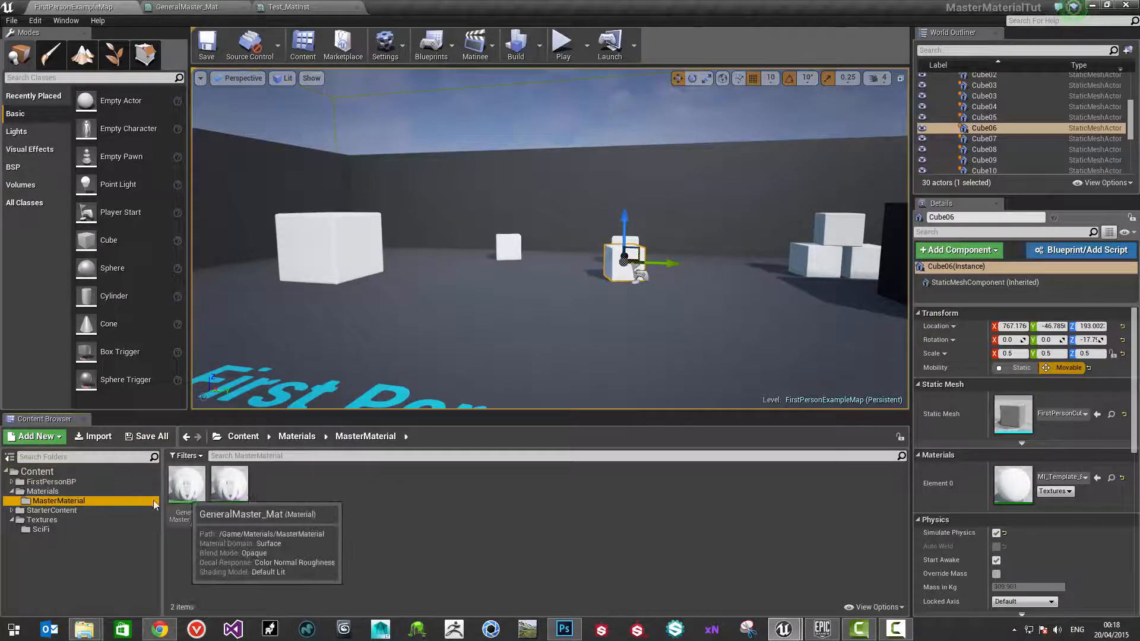
{"action": "right_click", "coordinate": [187, 486]}
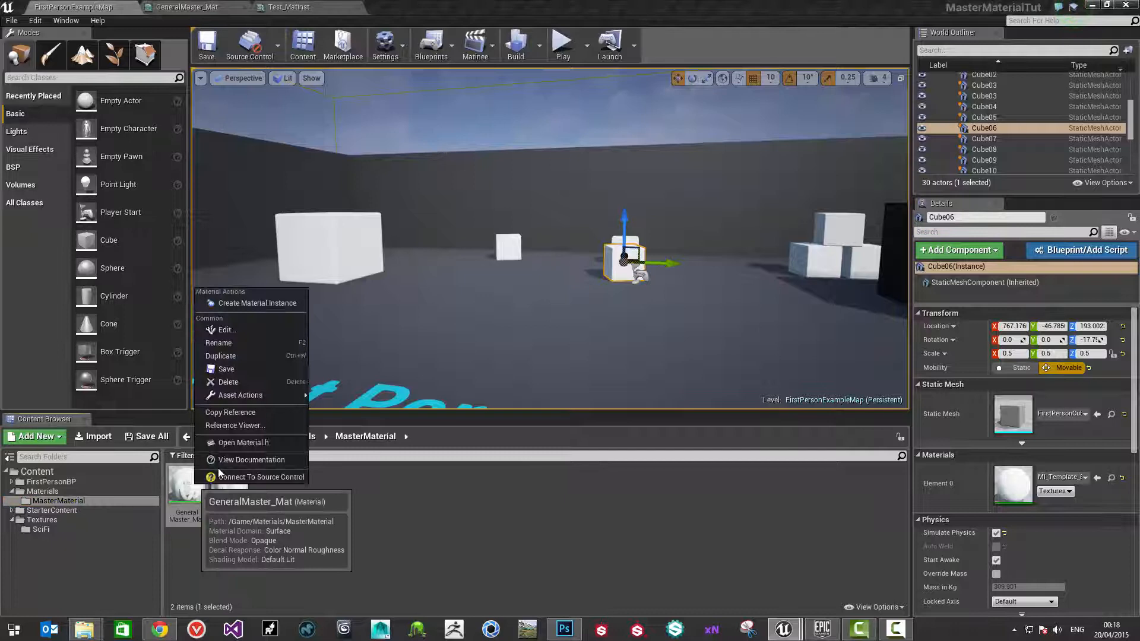
{"action": "left_click", "coordinate": [260, 303]}
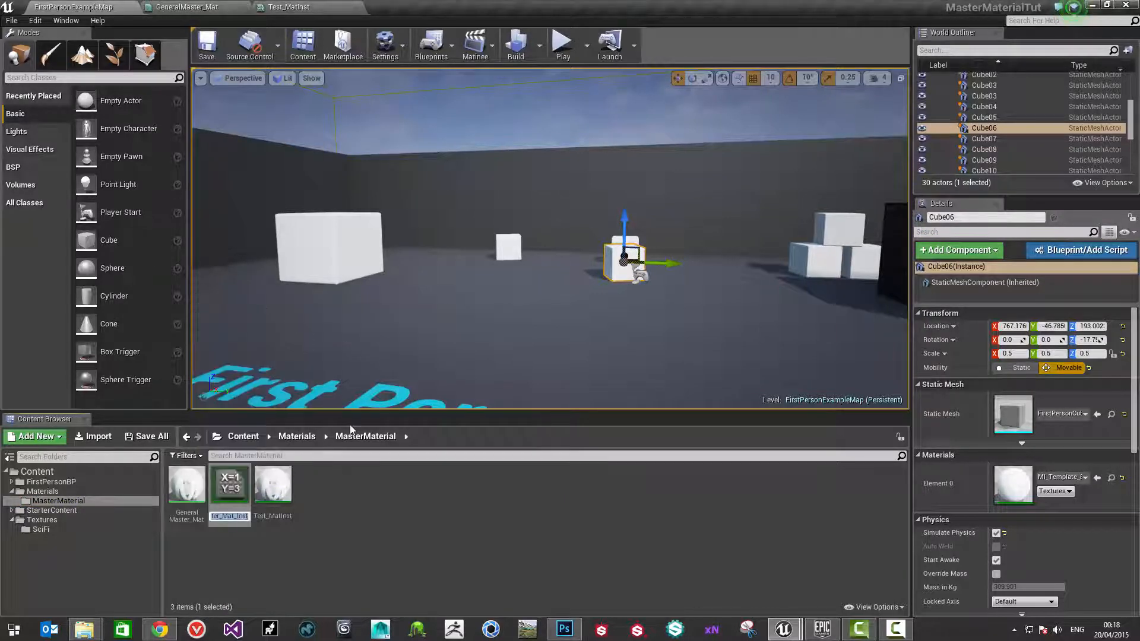
{"action": "type", "text": "Pan"}
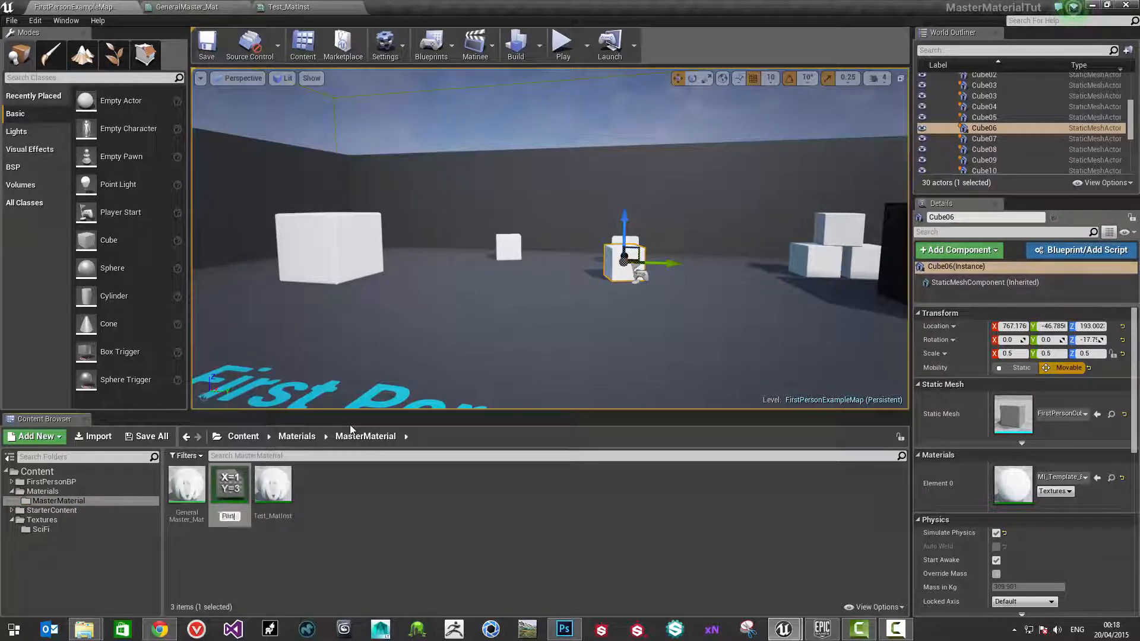
{"action": "type", "text": "elT"}
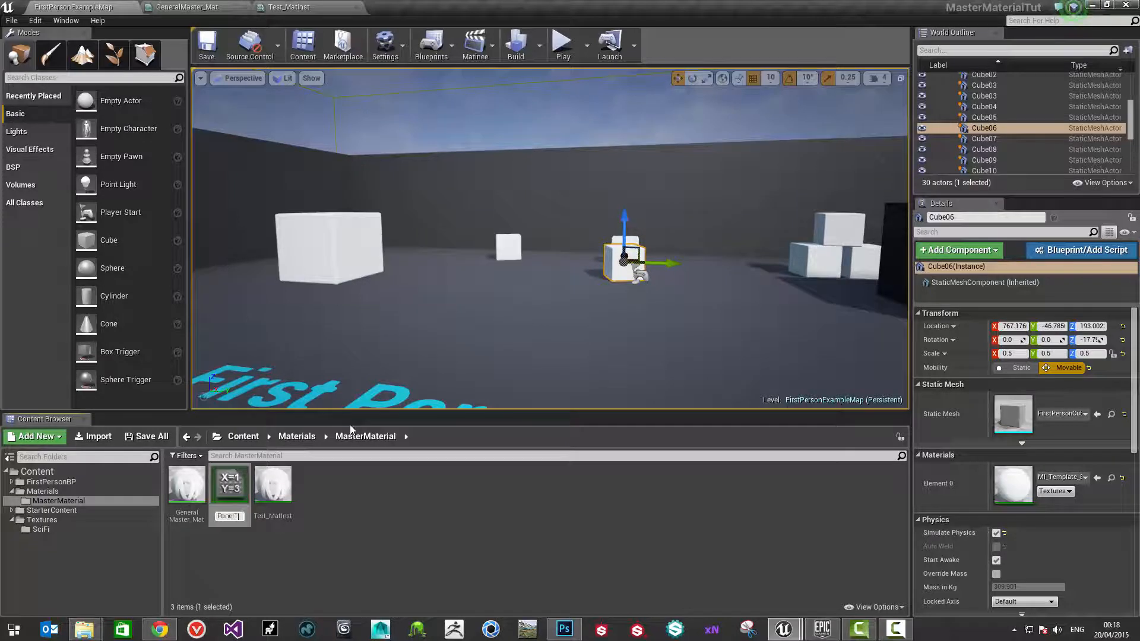
{"action": "type", "text": "est_"}
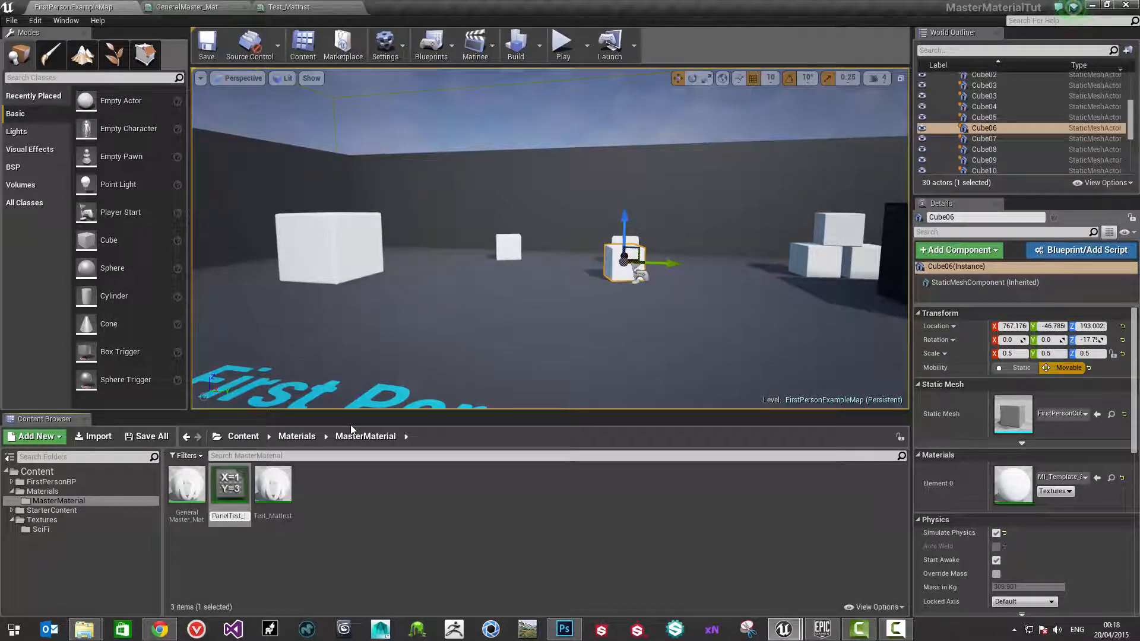
{"action": "type", "text": "MatInst"}
{"action": "key", "text": "Return"}
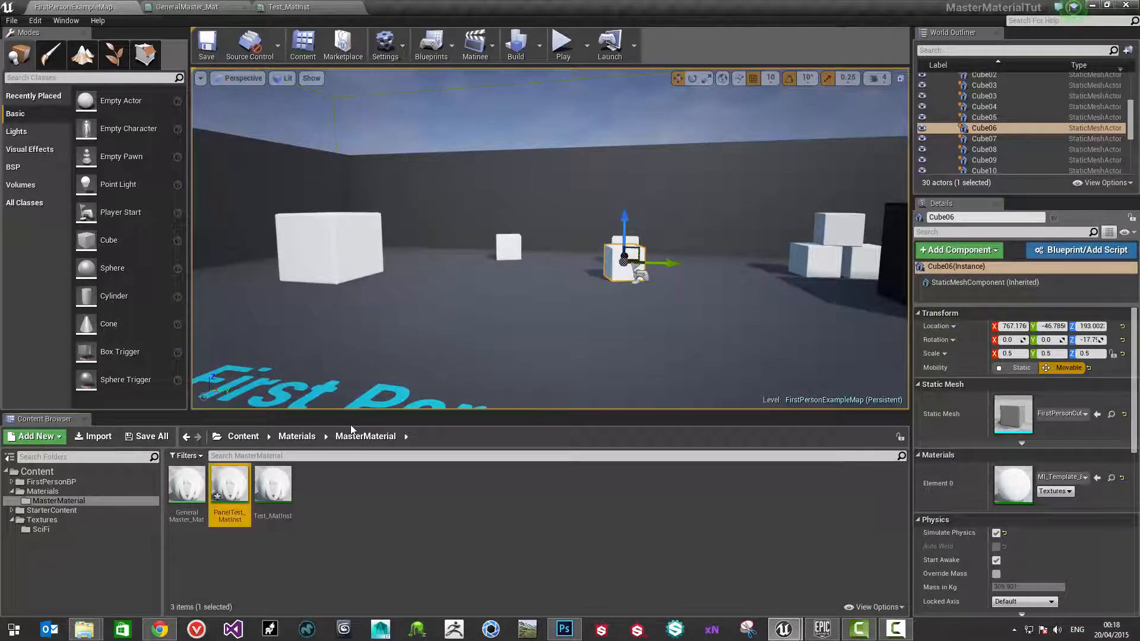
Move PanelTest_MatInst from the MasterMaterial folder into the Materials folder and open it for editing
{"action": "left_click_drag", "start_coordinate": [230, 489], "coordinate": [47, 491]}
{"action": "left_click", "coordinate": [76, 519]}
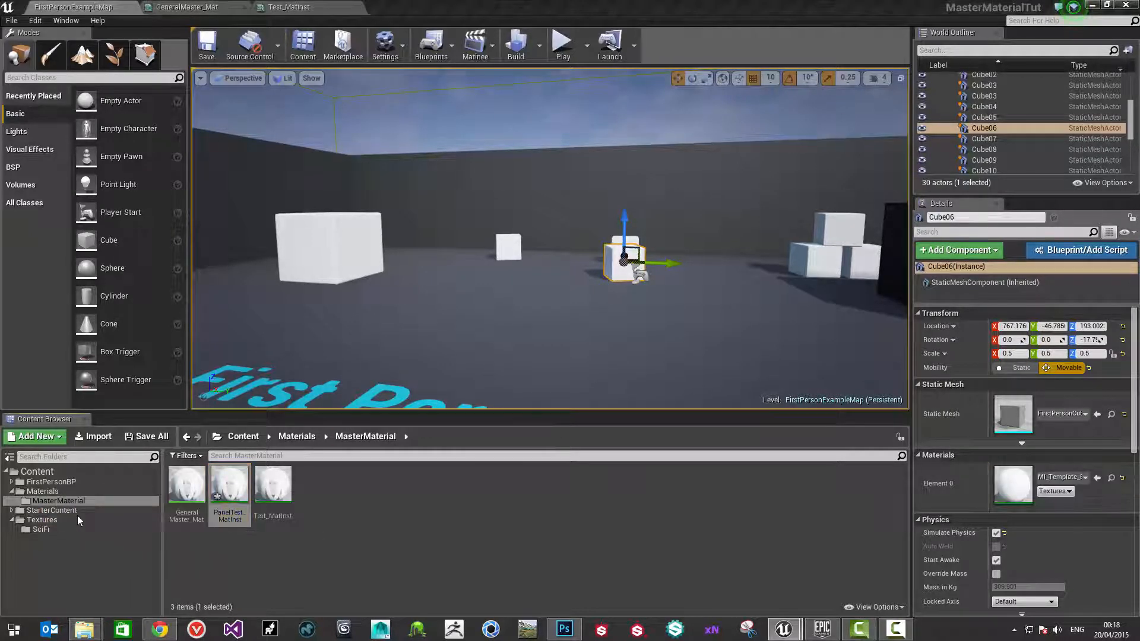
{"action": "left_click", "coordinate": [50, 493]}
{"action": "double_click", "coordinate": [230, 488]}
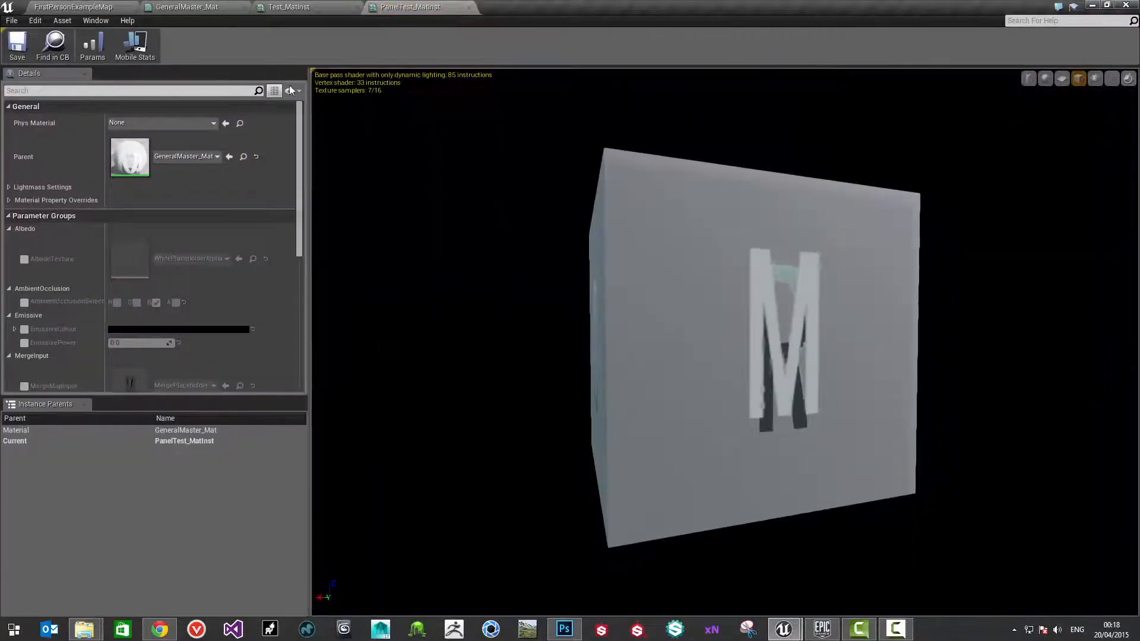
Examine the parameter groups of PanelTest_MatInst alongside the GeneralMaster_Mat node network
{"action": "left_click_drag", "start_coordinate": [298, 196], "coordinate": [288, 339]}
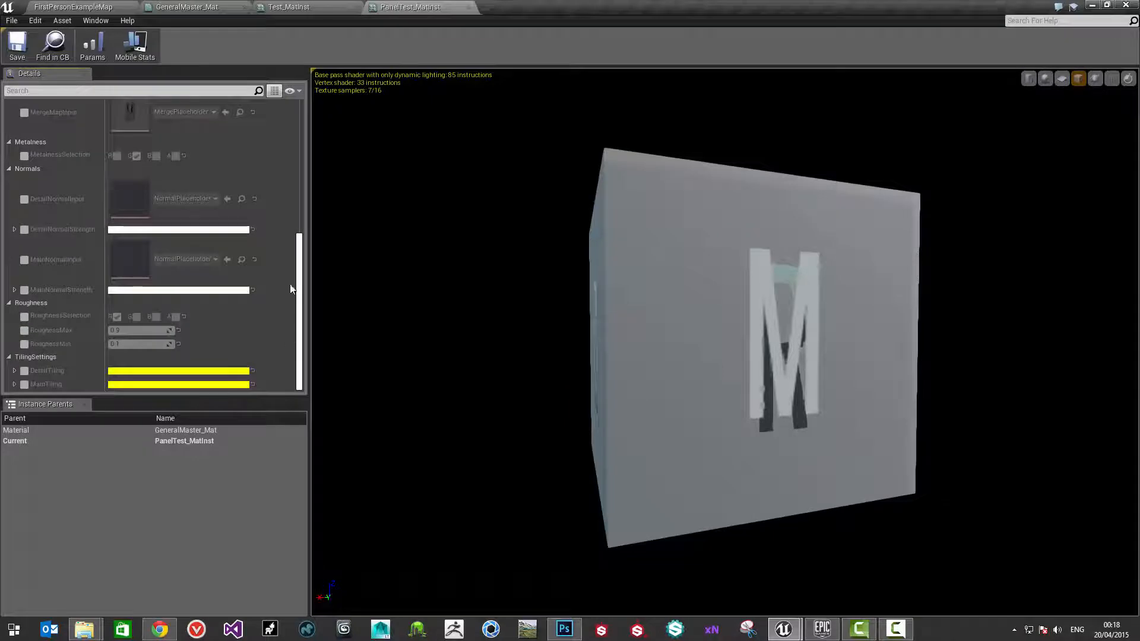
{"action": "left_click_drag", "start_coordinate": [292, 290], "coordinate": [280, 176]}
{"action": "scroll", "coordinate": [166, 220], "scroll_direction": "down", "scroll_amount": 2}
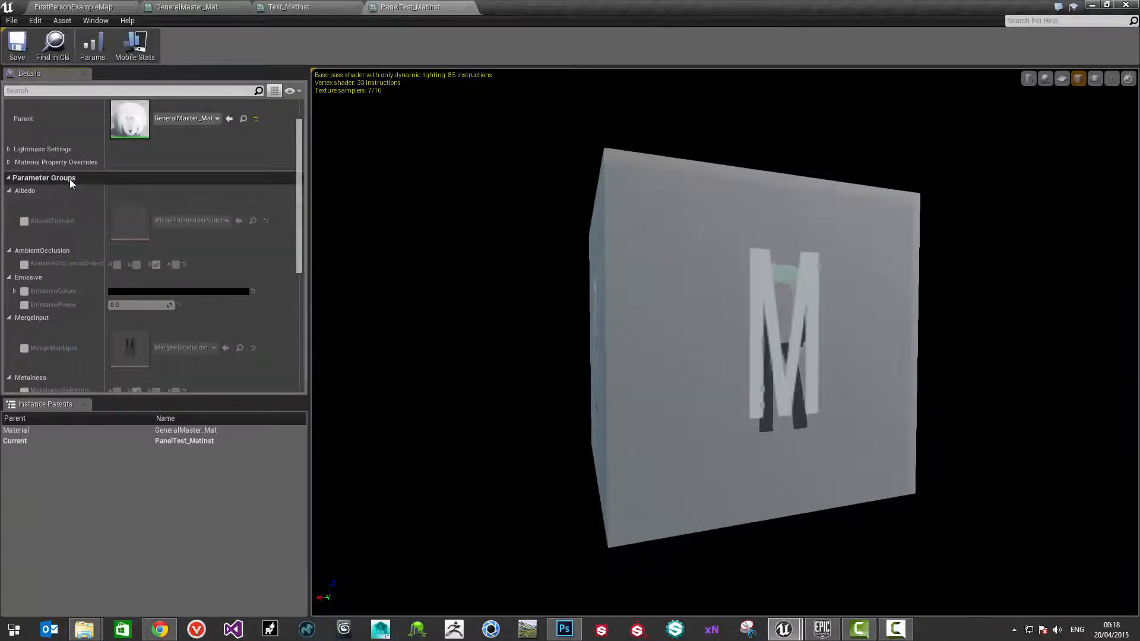
{"action": "scroll", "coordinate": [88, 308], "scroll_direction": "down", "scroll_amount": 1}
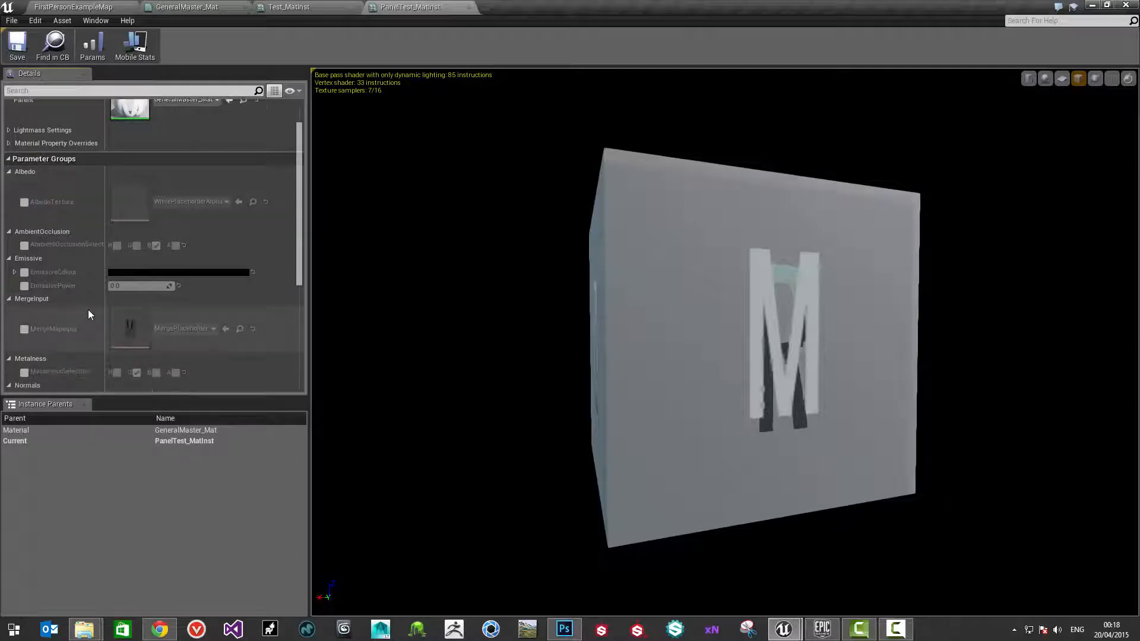
{"action": "left_click", "coordinate": [196, 6]}
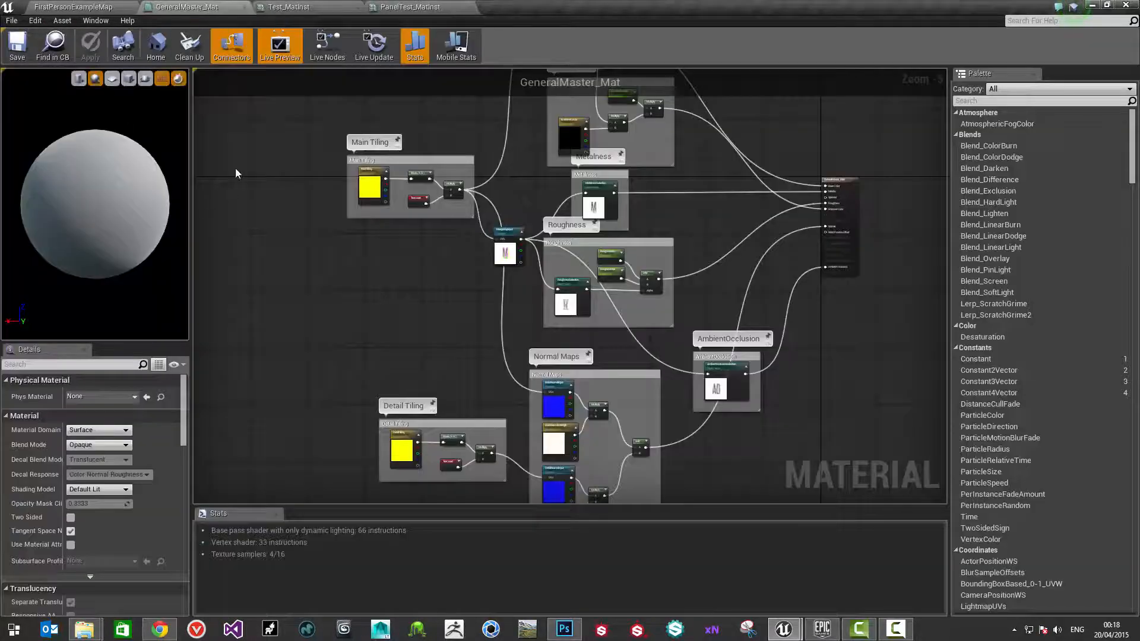
{"action": "left_click", "coordinate": [393, 6]}
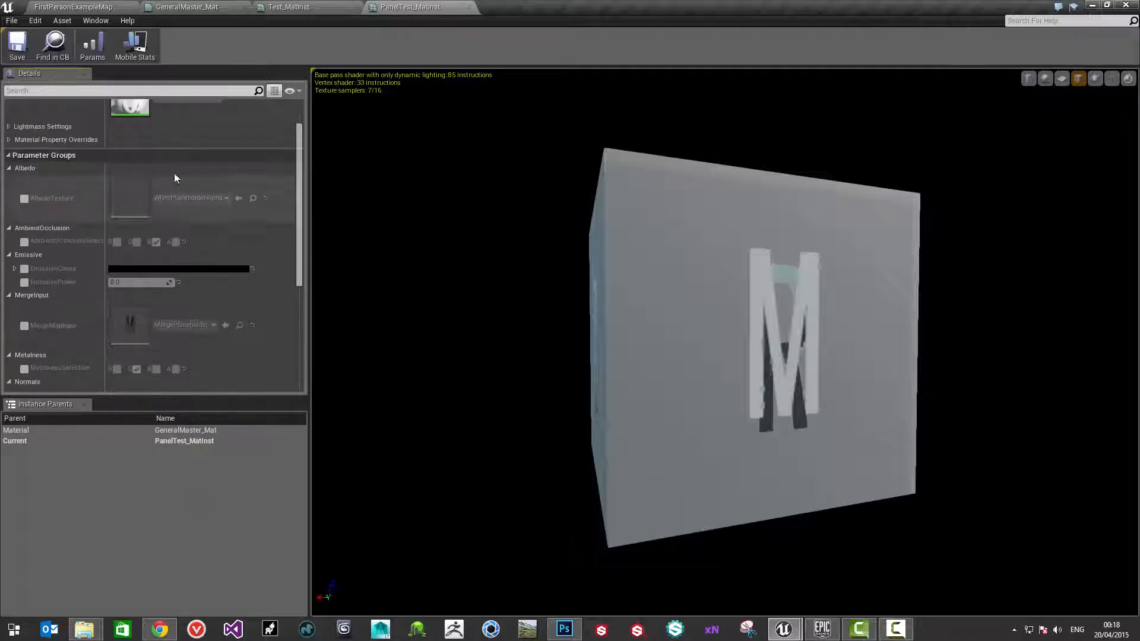
Override PanelTest_MatInst's AlbedoTexture with the WallPanel1_D texture from the SciFi folder and check it on the preview cube
{"action": "left_click", "coordinate": [73, 6]}
{"action": "left_click", "coordinate": [52, 518]}
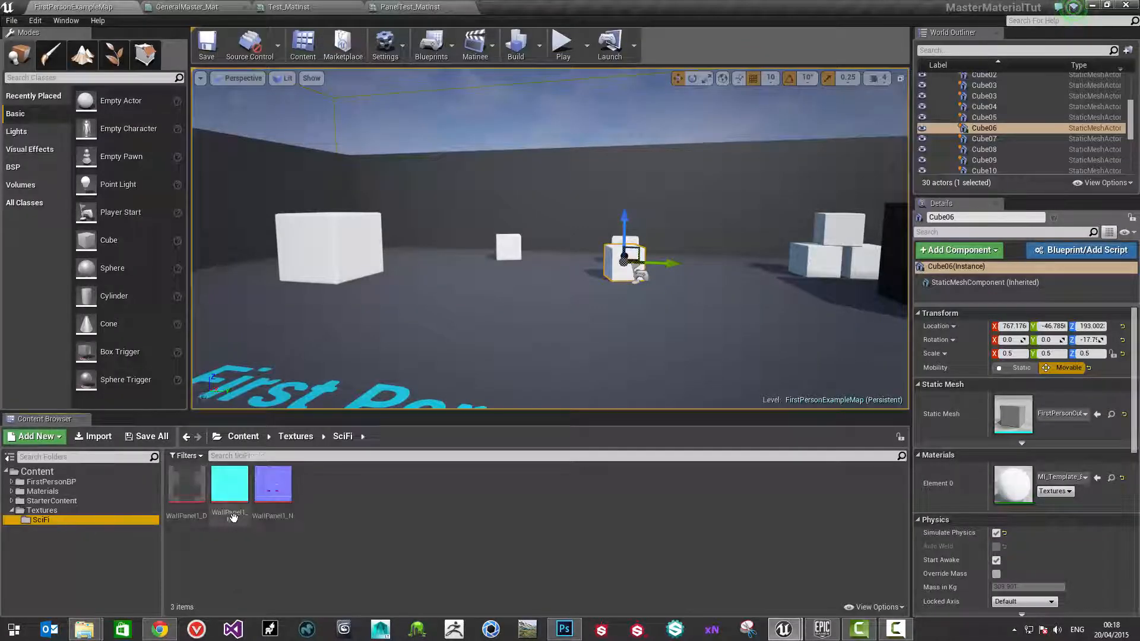
{"action": "left_click", "coordinate": [186, 484]}
{"action": "left_click", "coordinate": [408, 9]}
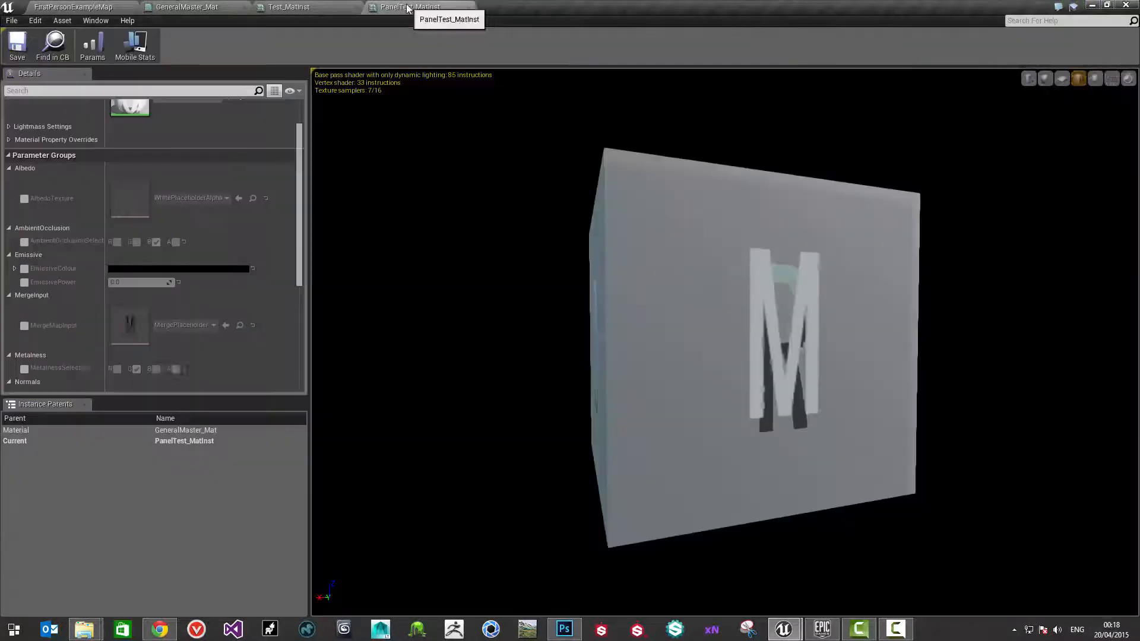
{"action": "left_click", "coordinate": [25, 199]}
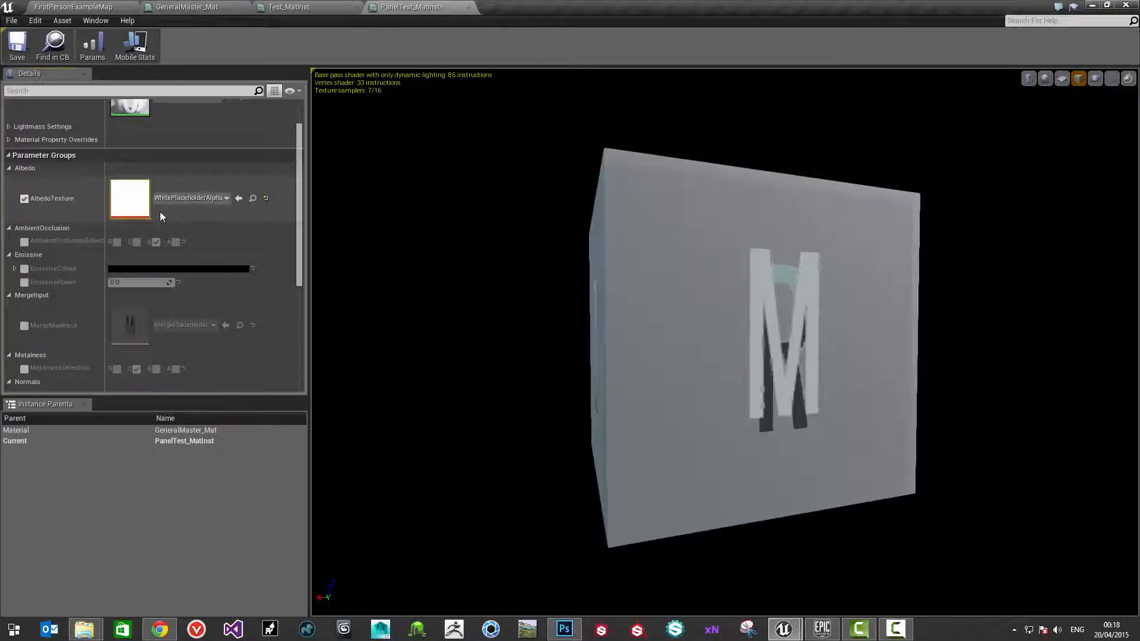
{"action": "left_click", "coordinate": [238, 198]}
{"action": "left_click_drag", "start_coordinate": [631, 321], "coordinate": [716, 255]}
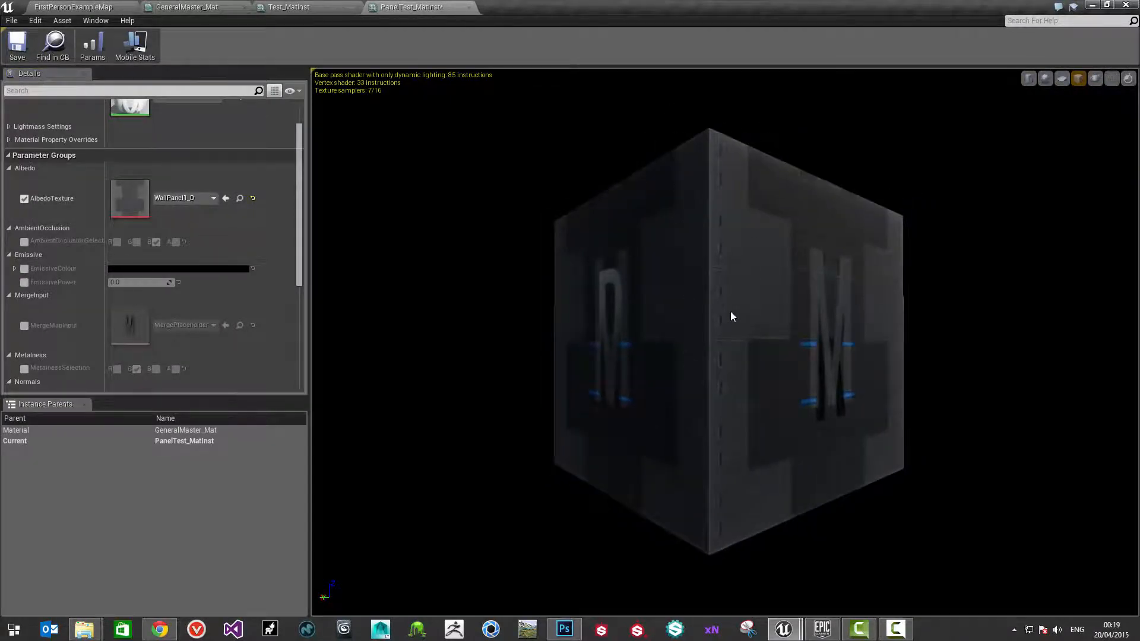
Override PanelTest_MatInst's MainNormalInput with the WallPanel1_N normal map and inspect the preview cube up close
{"action": "left_click", "coordinate": [73, 6]}
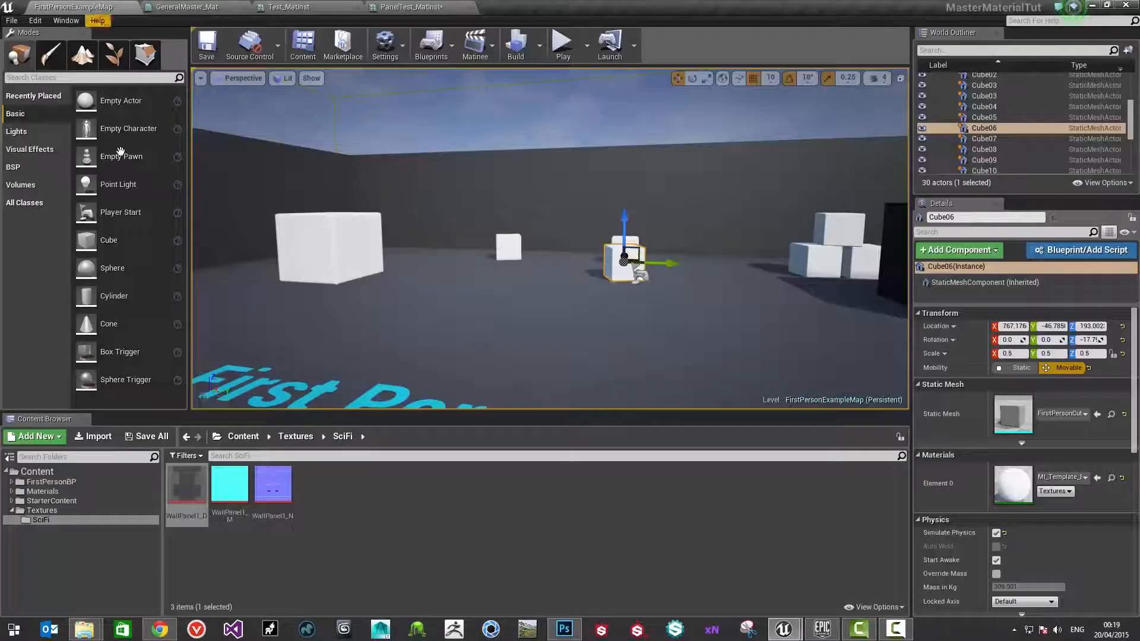
{"action": "left_click", "coordinate": [259, 489]}
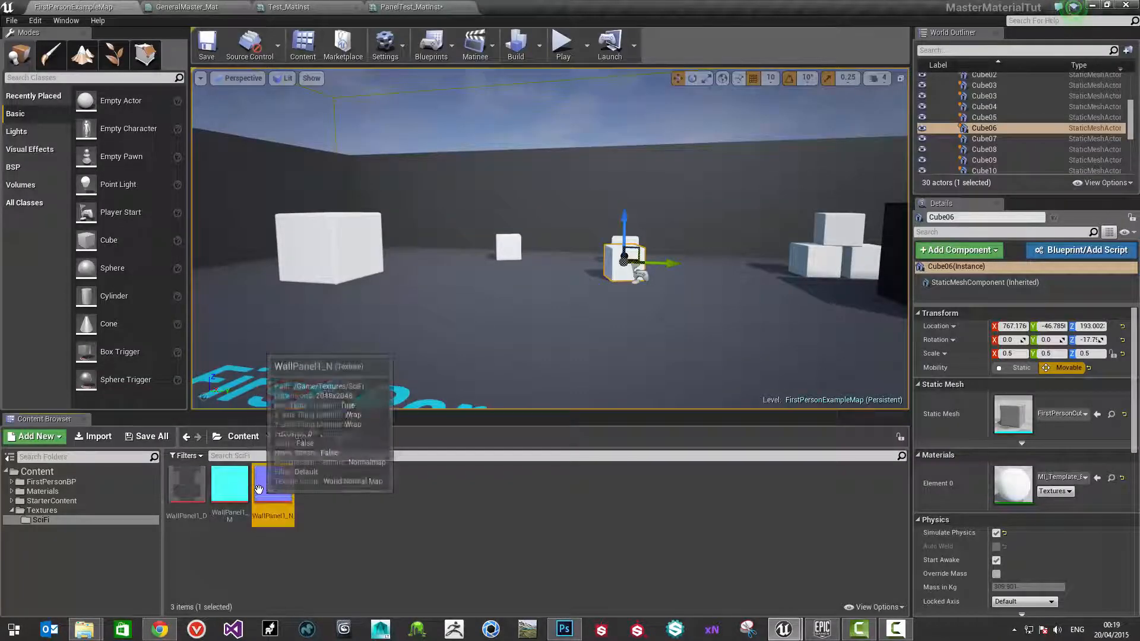
{"action": "left_click", "coordinate": [374, 6]}
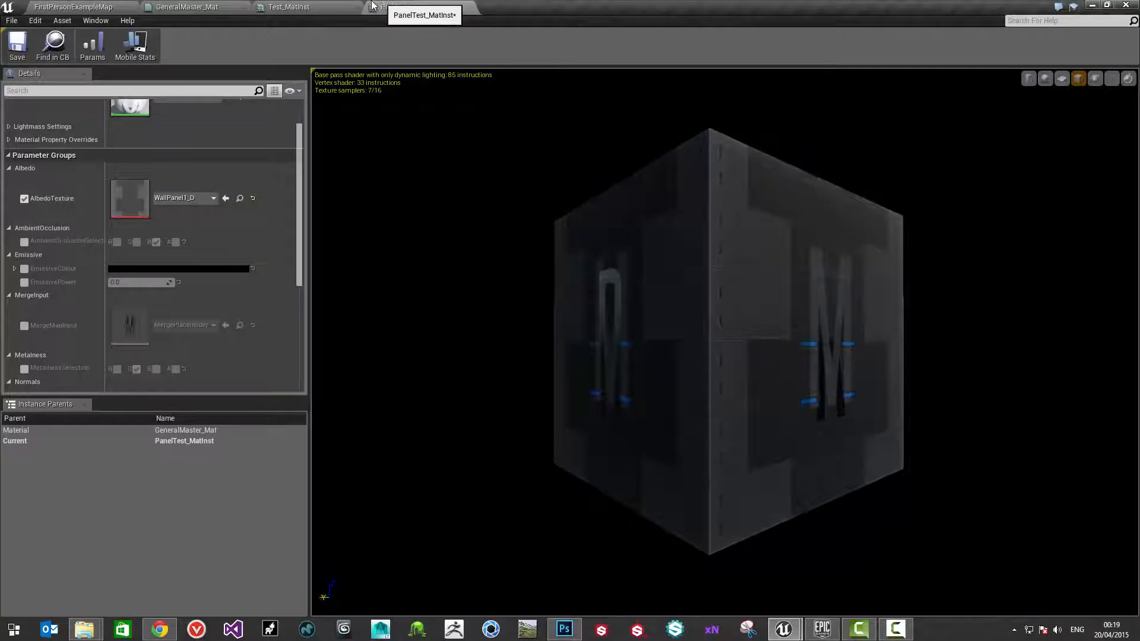
{"action": "scroll", "coordinate": [298, 356], "scroll_direction": "down", "scroll_amount": 7}
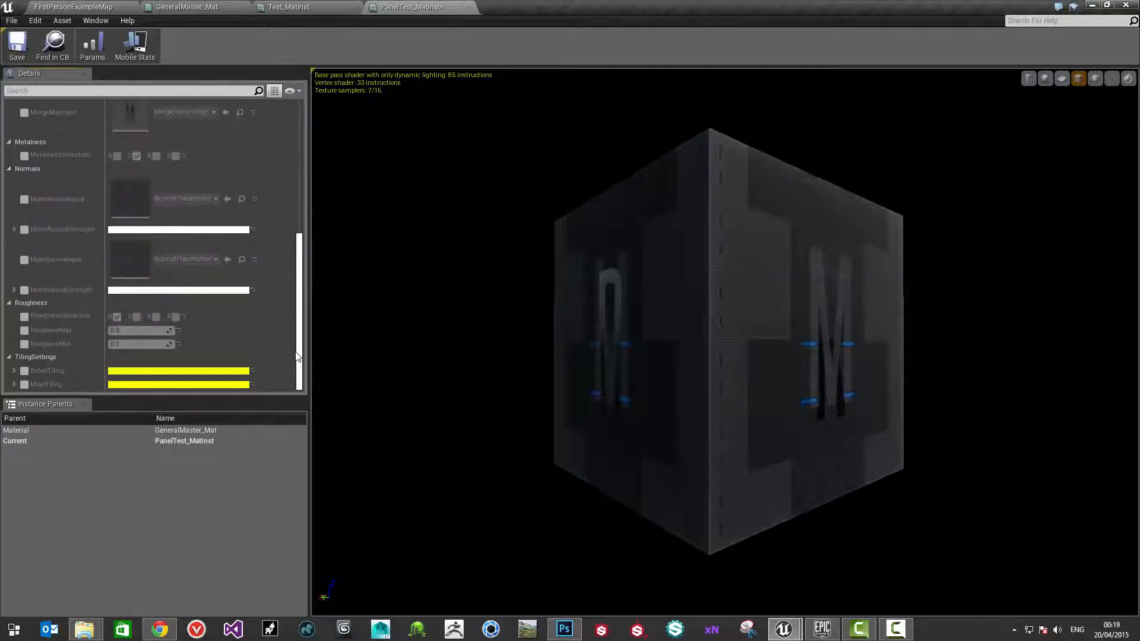
{"action": "left_click", "coordinate": [24, 260]}
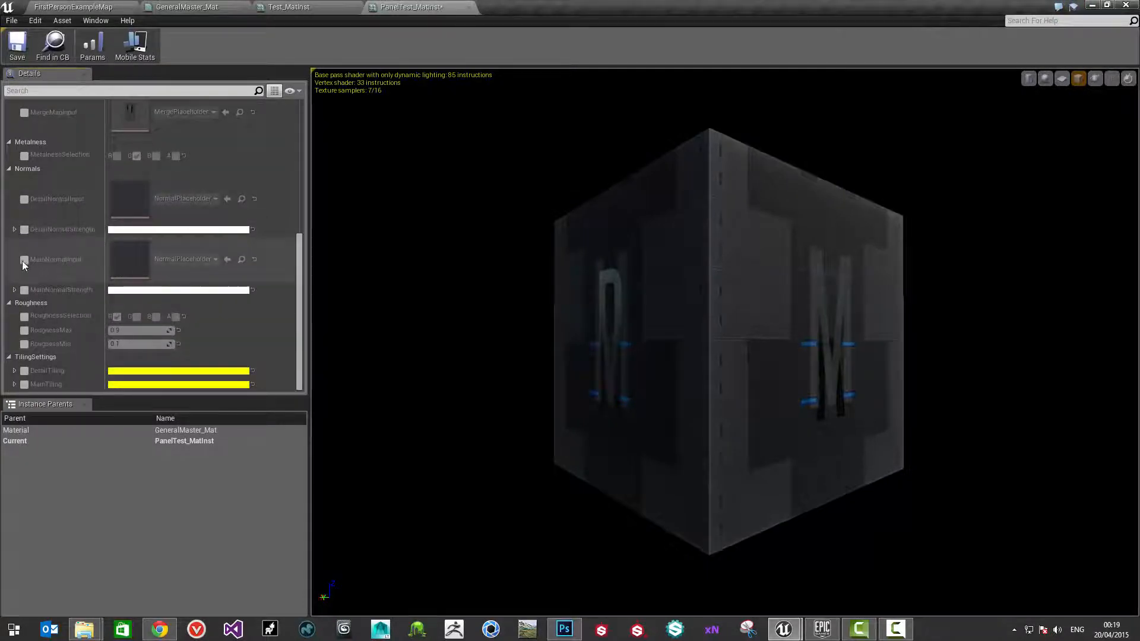
{"action": "left_click", "coordinate": [228, 259]}
{"action": "scroll", "coordinate": [741, 323], "scroll_direction": "up", "scroll_amount": 10}
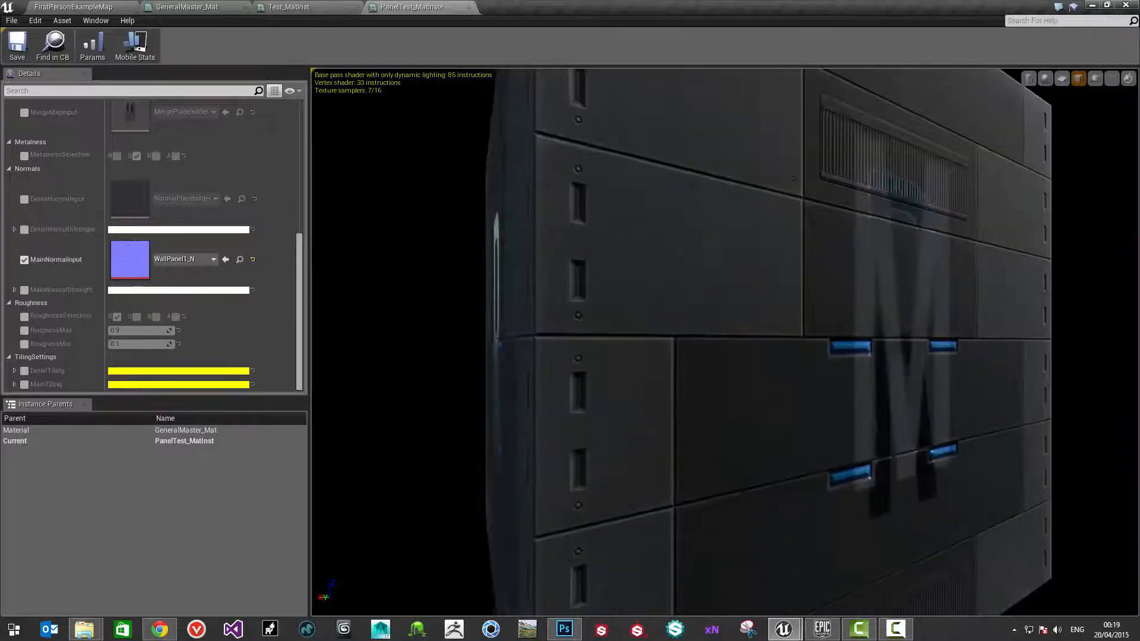
{"action": "left_click_drag", "start_coordinate": [740, 319], "coordinate": [531, 224]}
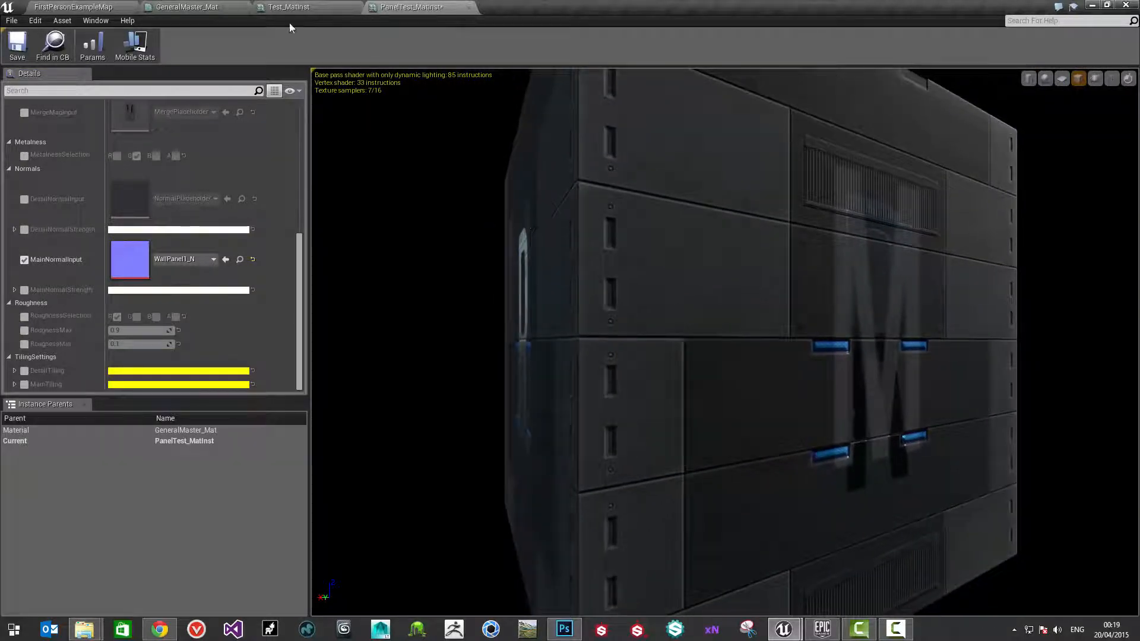
Override PanelTest_MatInst's MergeMapInput with the WallPanel1_M texture from the SciFi folder and check the surface on the preview cube
{"action": "left_click", "coordinate": [86, 7]}
{"action": "left_click", "coordinate": [230, 490]}
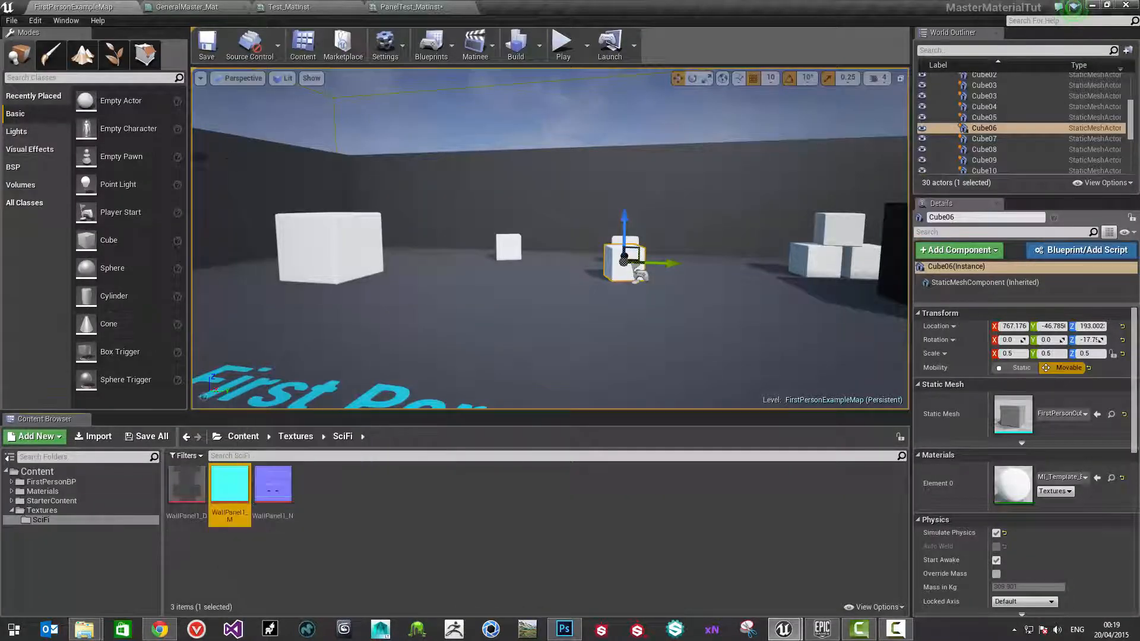
{"action": "left_click", "coordinate": [410, 7]}
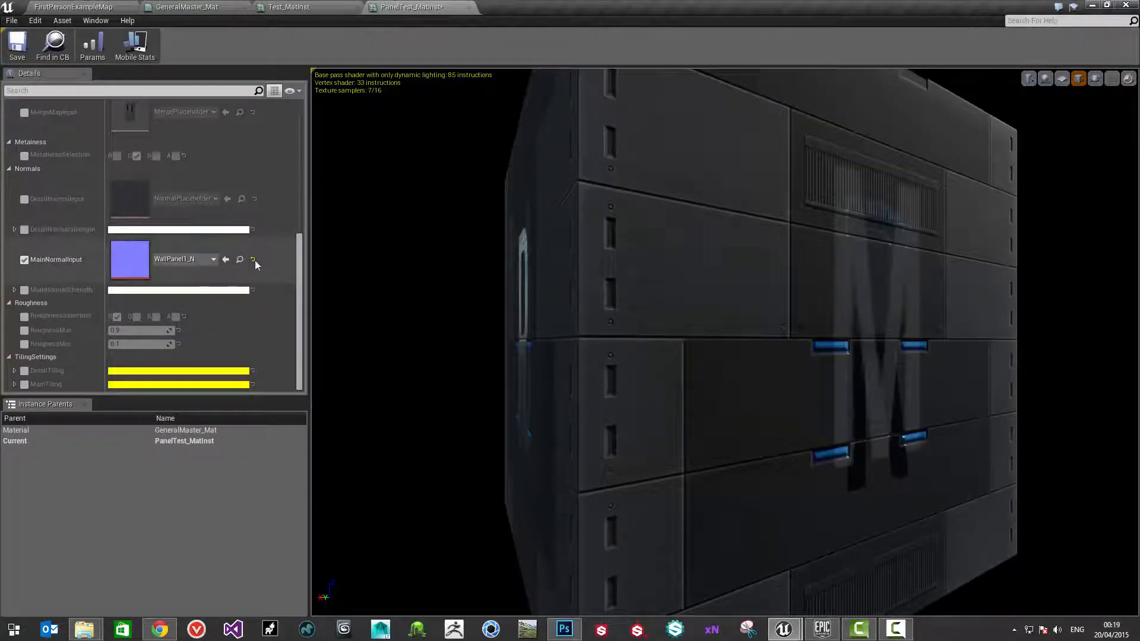
{"action": "scroll", "coordinate": [299, 309], "scroll_direction": "up", "scroll_amount": 3}
{"action": "left_click", "coordinate": [23, 189]}
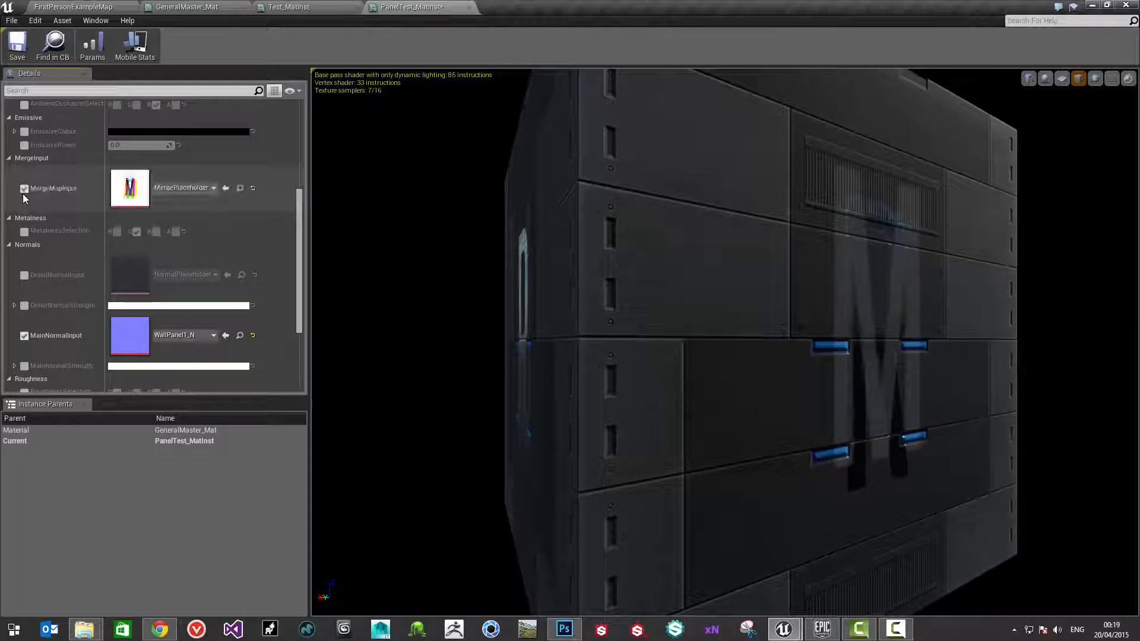
{"action": "left_click", "coordinate": [226, 188]}
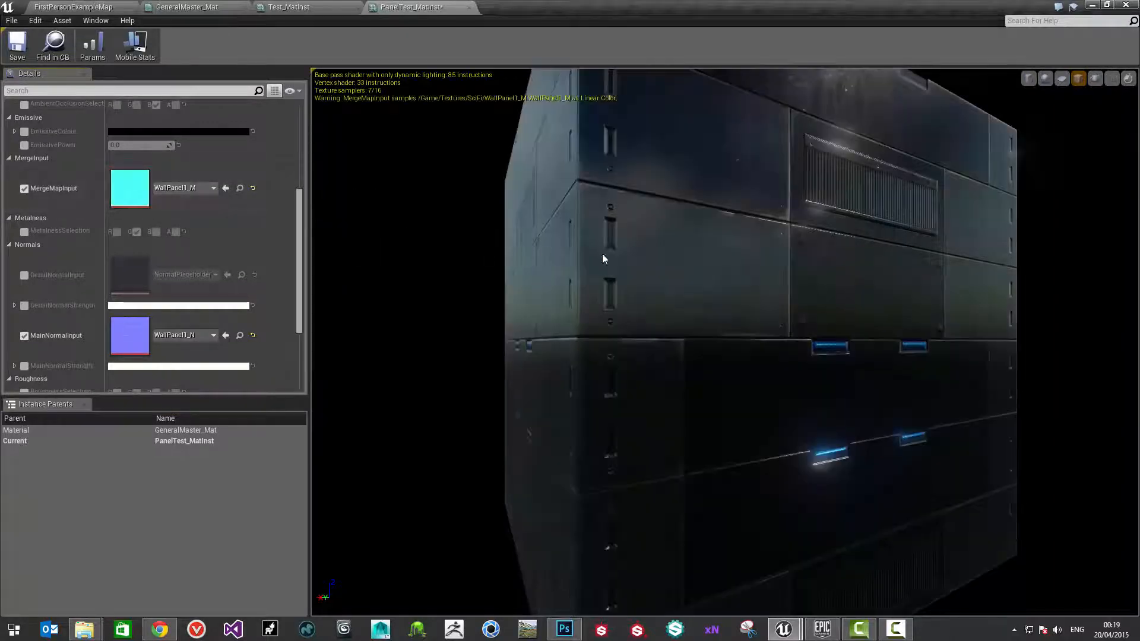
{"action": "left_click_drag", "start_coordinate": [605, 257], "coordinate": [707, 264]}
{"action": "scroll", "coordinate": [707, 282], "scroll_direction": "down", "scroll_amount": 4}
{"action": "scroll", "coordinate": [635, 283], "scroll_direction": "up", "scroll_amount": 4}
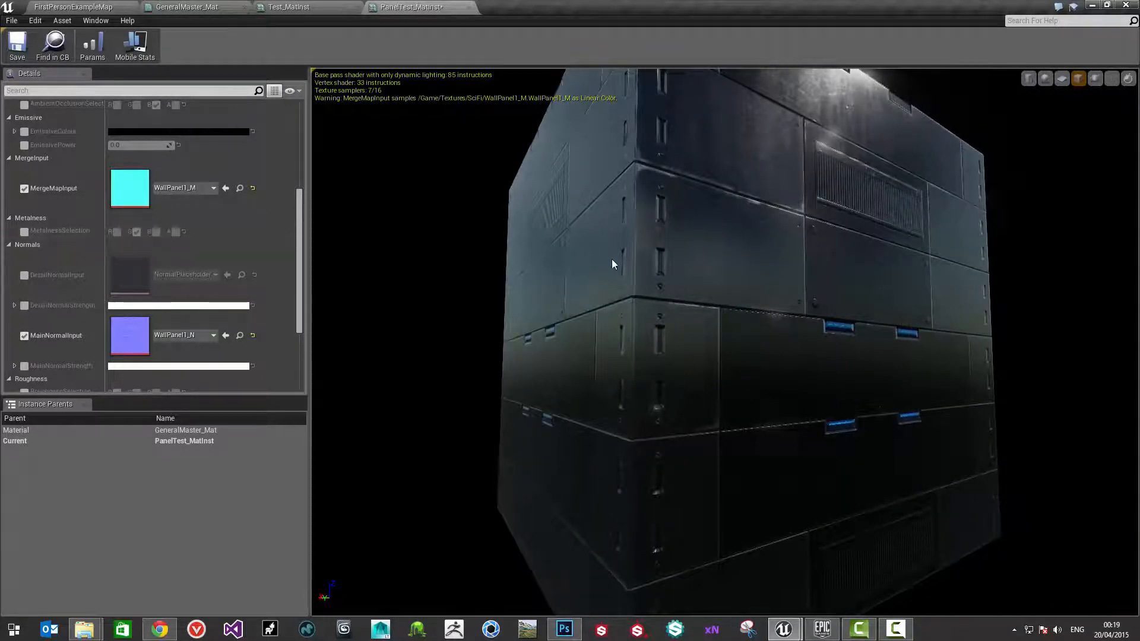
{"action": "mouse_move", "coordinate": [615, 262]}
{"action": "left_mouse_down"}
{"action": "mouse_move", "coordinate": [683, 262]}
{"action": "mouse_move", "coordinate": [600, 262]}
{"action": "left_mouse_up"}
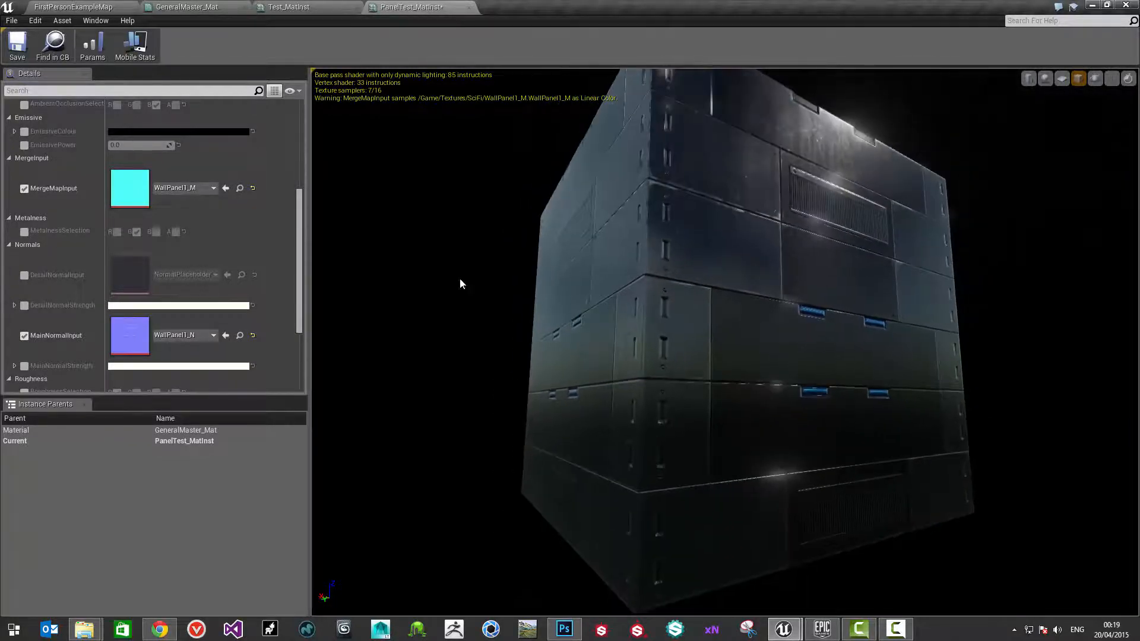
Enable the RoughnessSelection, RougnessMax and RougnessMin overrides in PanelTest_MatInst's Roughness group
{"action": "scroll", "coordinate": [295, 297], "scroll_direction": "down", "scroll_amount": 2}
{"action": "scroll", "coordinate": [296, 297], "scroll_direction": "down", "scroll_amount": 1}
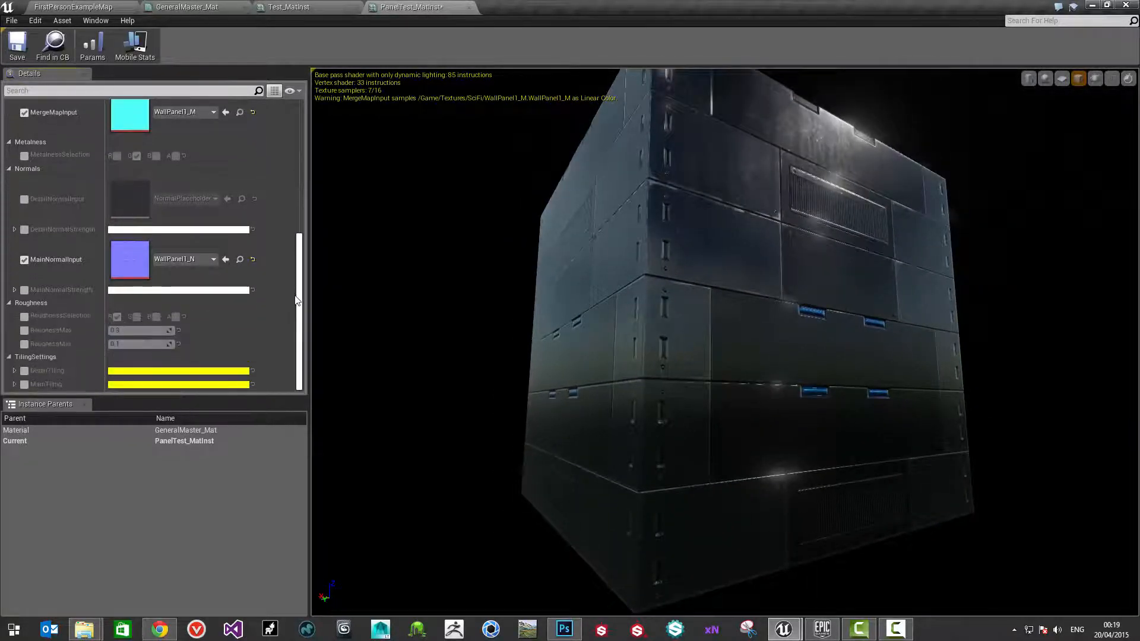
{"action": "left_click", "coordinate": [23, 316]}
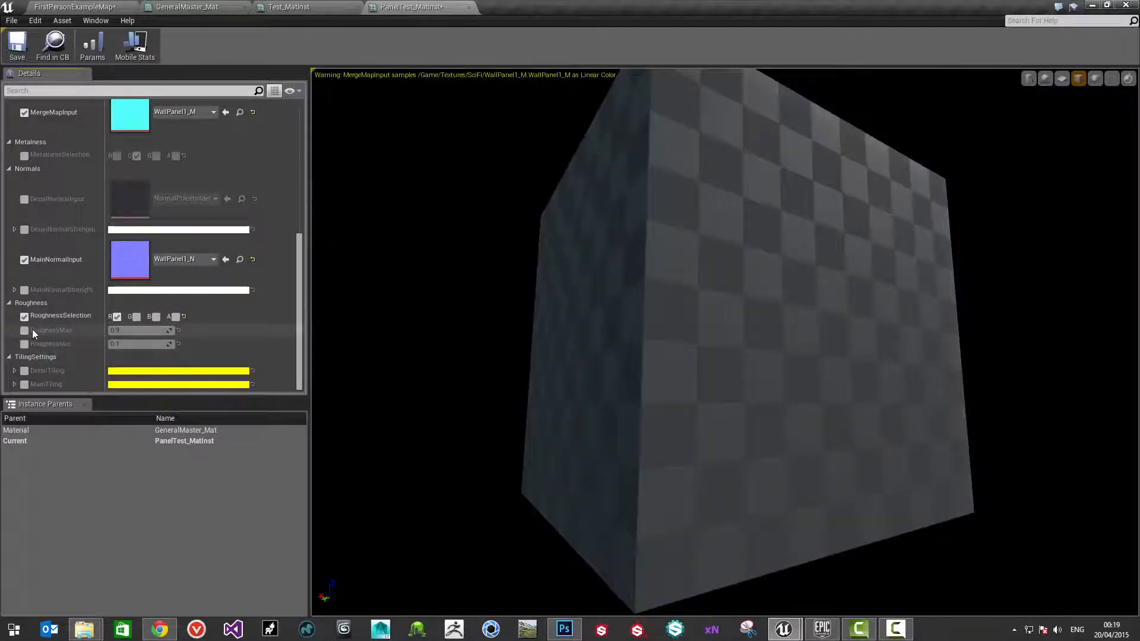
{"action": "left_click", "coordinate": [24, 331]}
{"action": "left_click", "coordinate": [24, 344]}
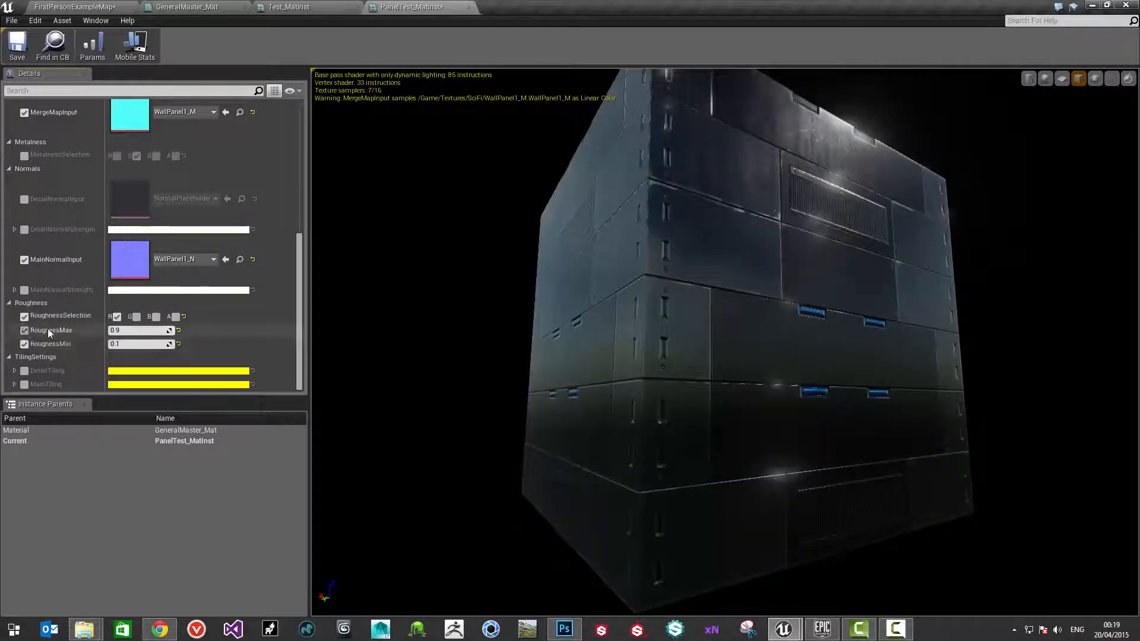
Try inverted roughness limits by setting RougnessMax to 0.1 and RougnessMin to 0.9, and check the preview cube
{"action": "left_click", "coordinate": [117, 330]}
{"action": "type", "text": "0.1"}
{"action": "key", "text": "Return"}
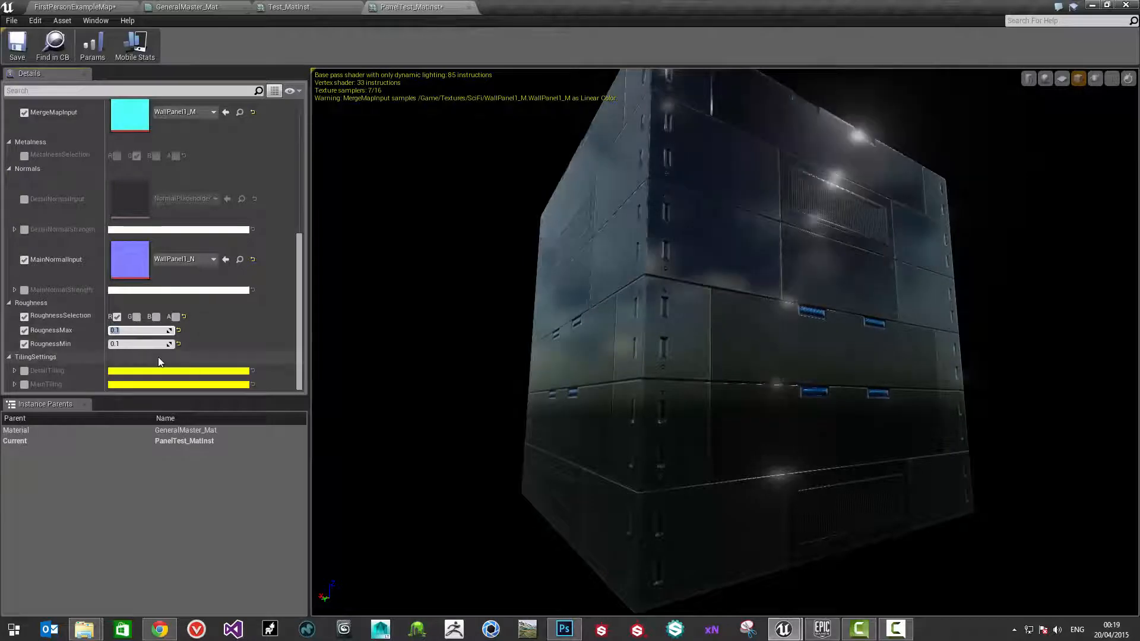
{"action": "type", "text": "0.9"}
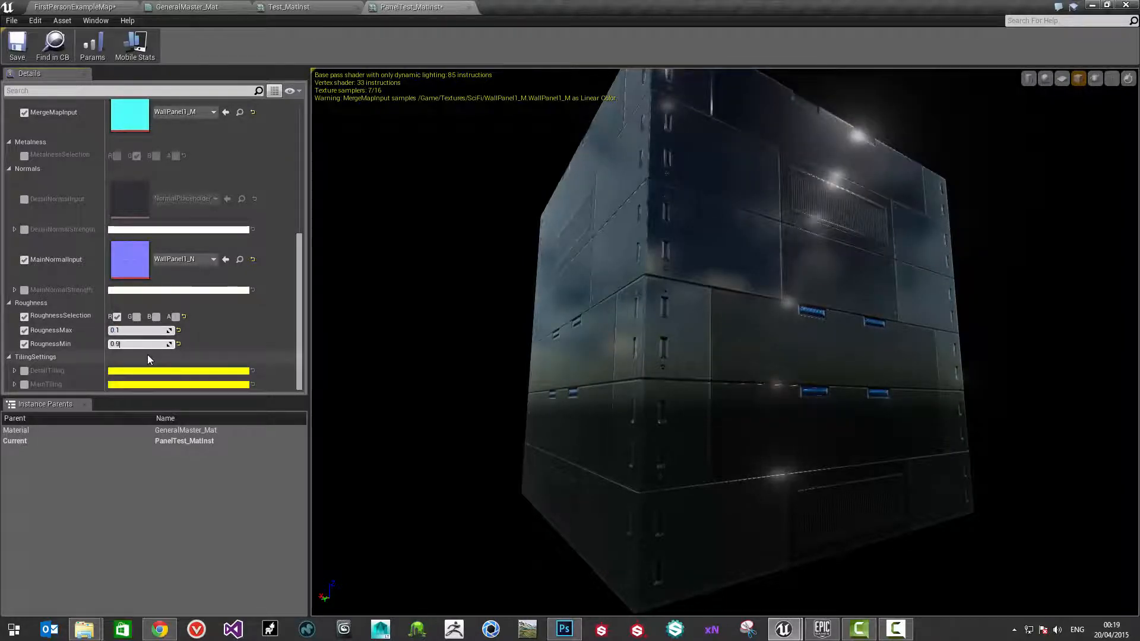
{"action": "key", "text": "Return"}
{"action": "left_click_drag", "start_coordinate": [613, 318], "coordinate": [628, 297]}
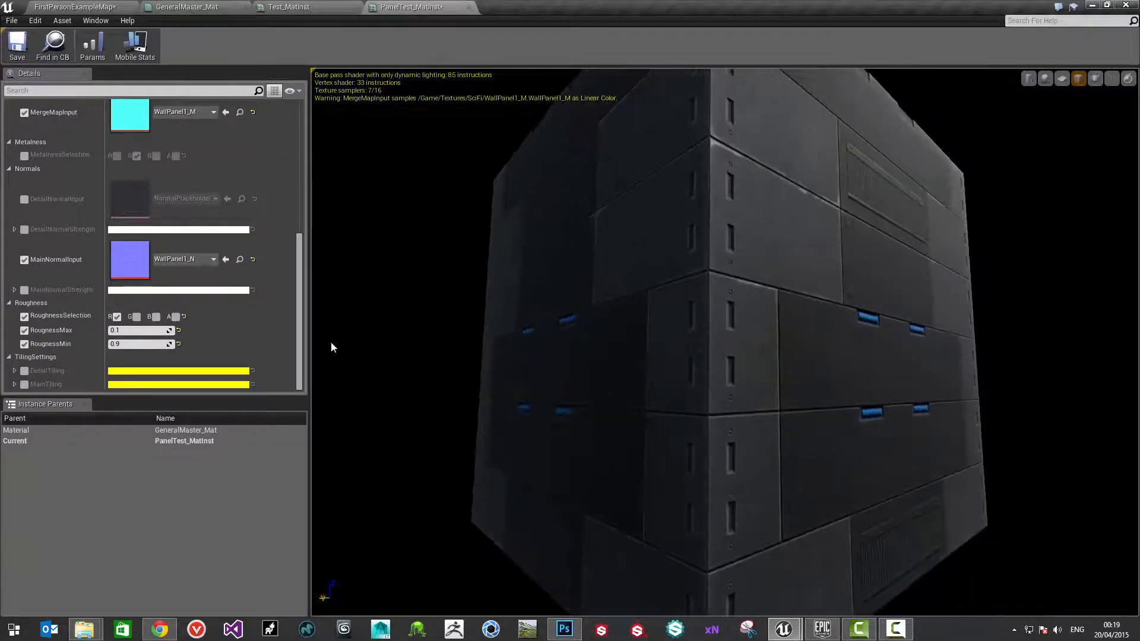
Try a RougnessMin of about 0.84 and a RougnessMax of about 0.32 while viewing the cube
{"action": "mouse_move", "coordinate": [150, 344]}
{"action": "left_mouse_down"}
{"action": "mouse_move", "coordinate": [118, 344]}
{"action": "mouse_move", "coordinate": [147, 345]}
{"action": "left_mouse_up"}
{"action": "left_click_drag", "start_coordinate": [139, 344], "coordinate": [164, 344]}
{"action": "mouse_move", "coordinate": [595, 307]}
{"action": "left_mouse_down"}
{"action": "mouse_move", "coordinate": [541, 308]}
{"action": "mouse_move", "coordinate": [655, 308]}
{"action": "mouse_move", "coordinate": [572, 320]}
{"action": "mouse_move", "coordinate": [607, 315]}
{"action": "left_mouse_up"}
{"action": "scroll", "coordinate": [595, 307], "scroll_direction": "down", "scroll_amount": 2}
{"action": "left_click_drag", "start_coordinate": [136, 330], "coordinate": [122, 330]}
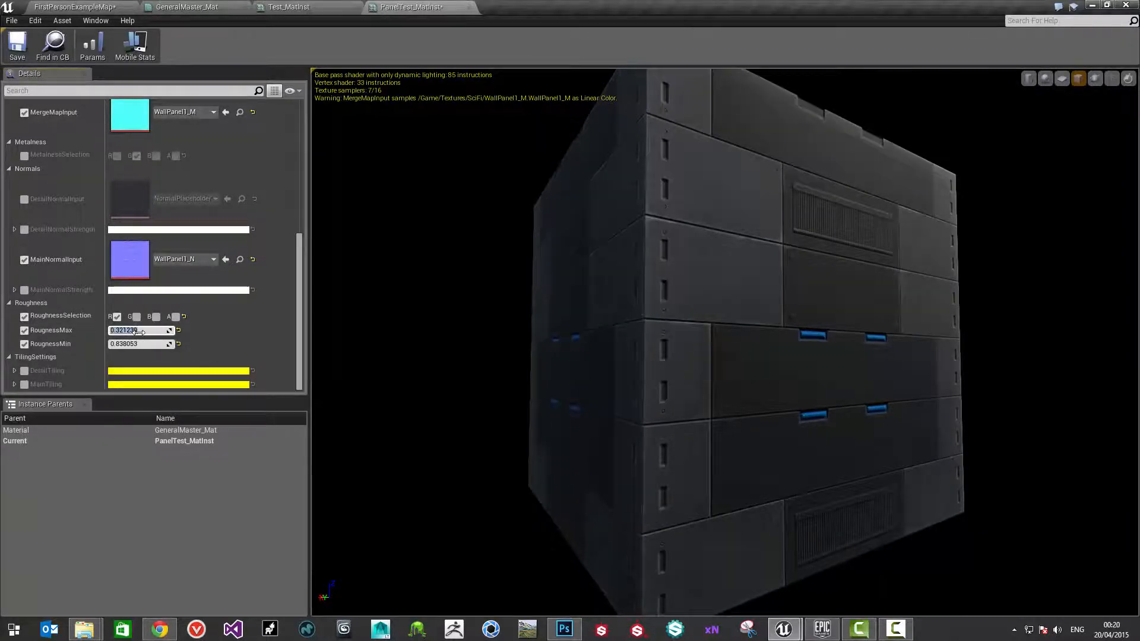
Set RougnessMax to 0.9 and RougnessMin to 0.1
{"action": "type", "text": ".9"}
{"action": "left_click", "coordinate": [125, 344]}
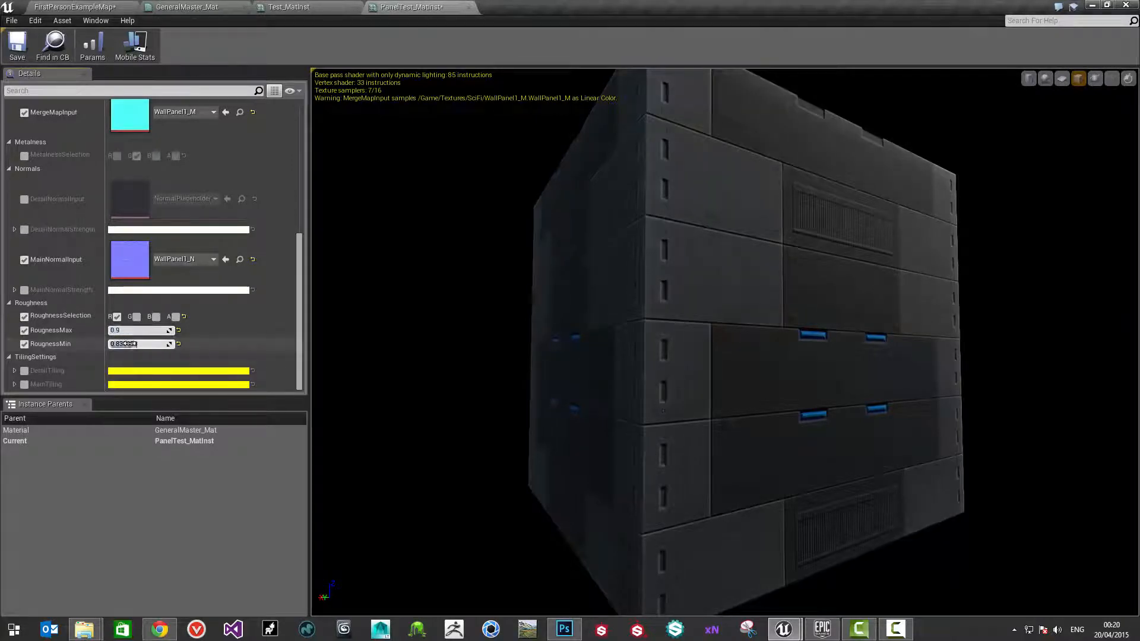
{"action": "left_click", "coordinate": [135, 344]}
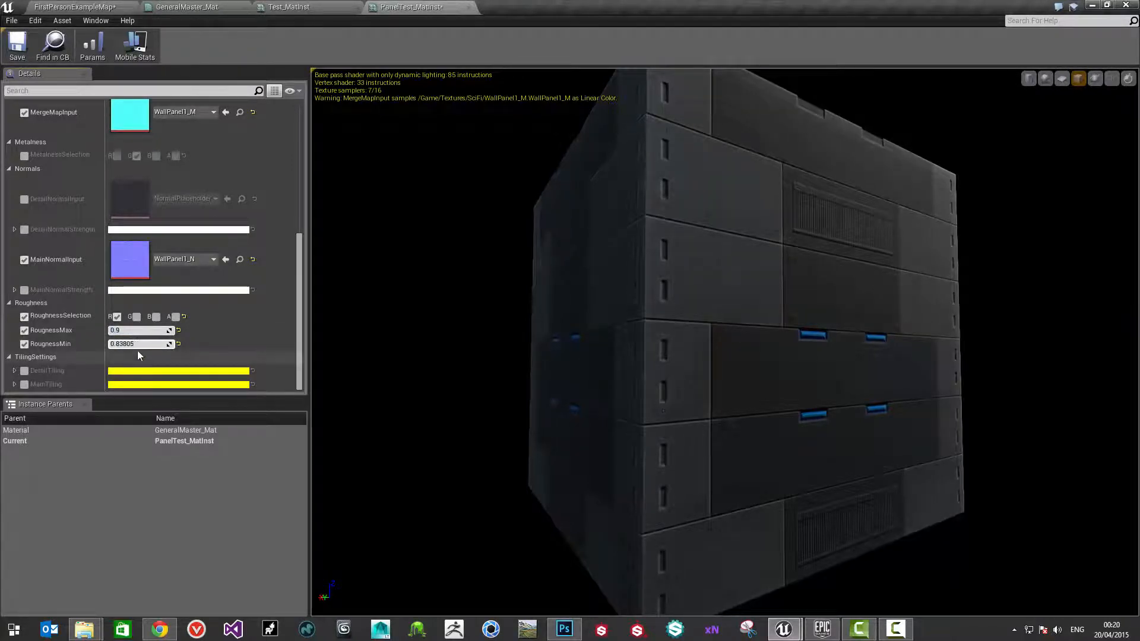
{"action": "type", "text": "0.1"}
{"action": "key", "text": "Return"}
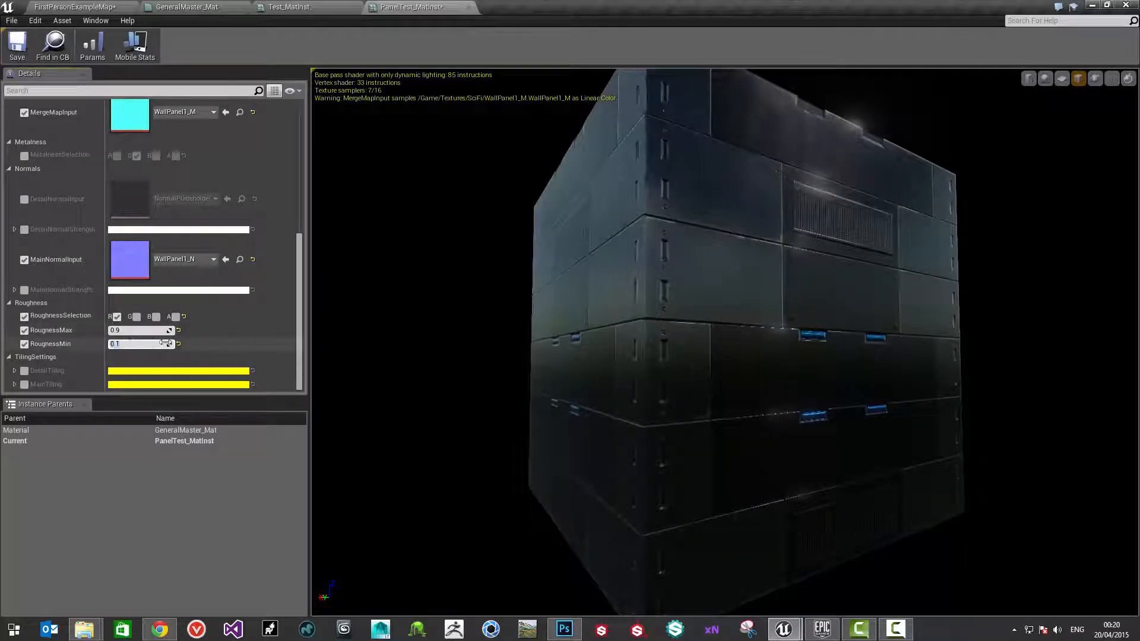
Raise RougnessMin gradually to about 0.29, checking the reflections on the preview cube after each adjustment
{"action": "mouse_move", "coordinate": [165, 343]}
{"action": "left_mouse_down"}
{"action": "mouse_move", "coordinate": [185, 342]}
{"action": "mouse_move", "coordinate": [176, 342]}
{"action": "left_mouse_up"}
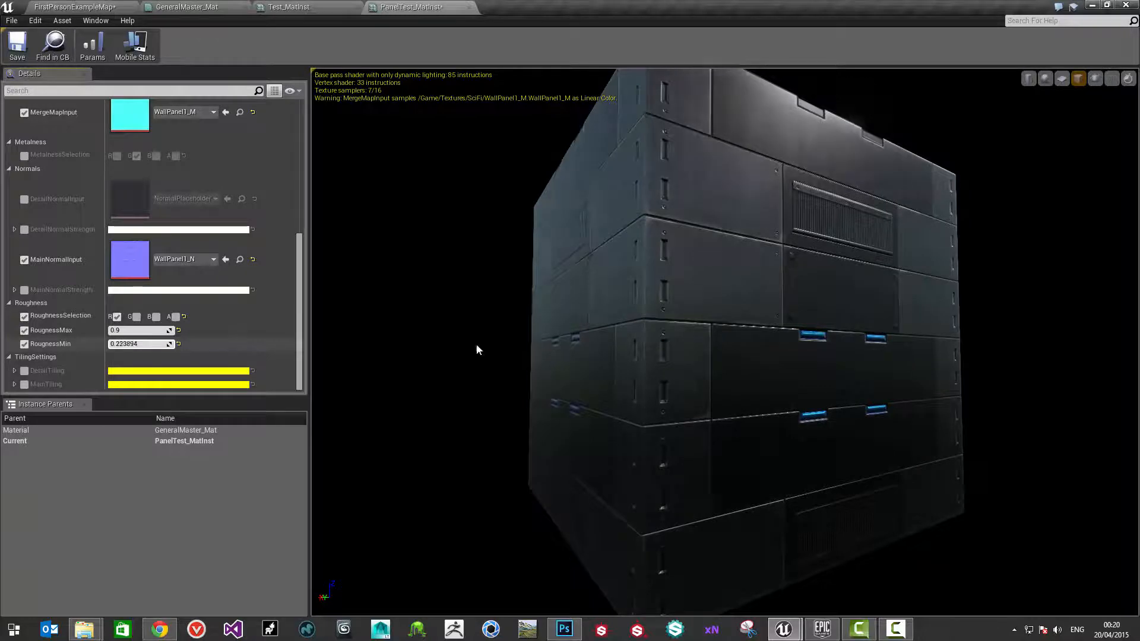
{"action": "left_click_drag", "start_coordinate": [479, 350], "coordinate": [437, 355]}
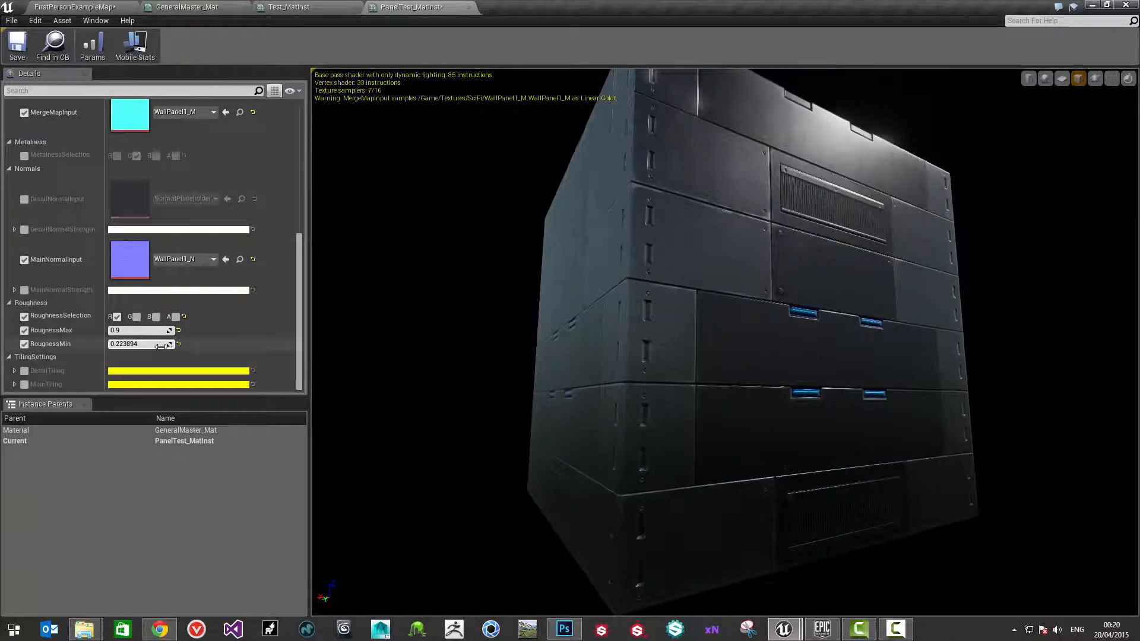
{"action": "left_click_drag", "start_coordinate": [161, 347], "coordinate": [176, 346]}
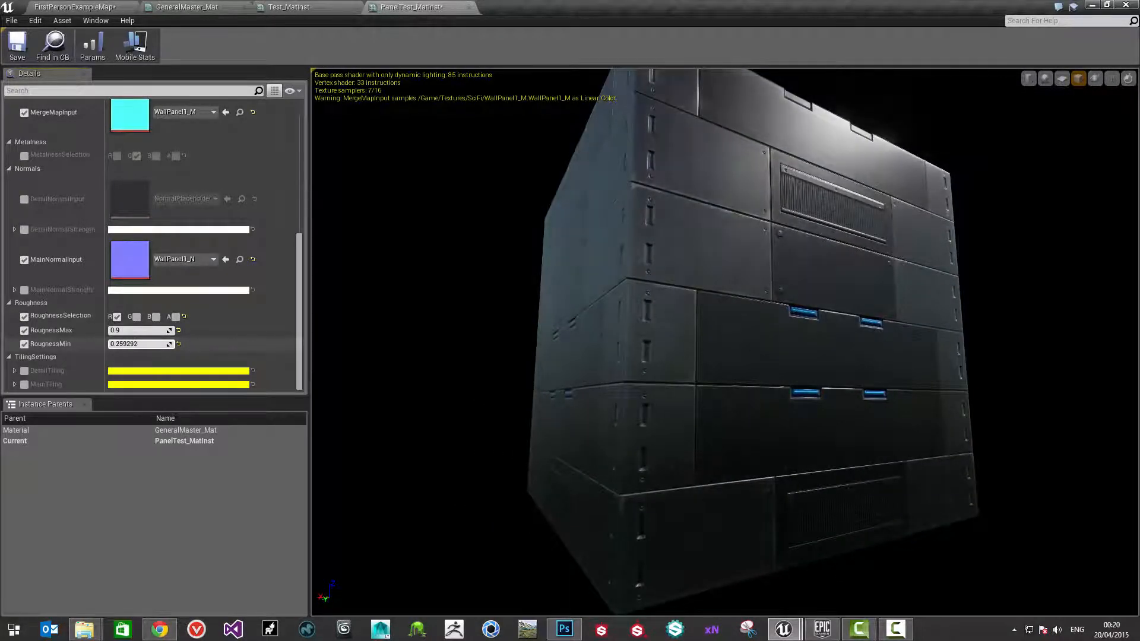
{"action": "left_click_drag", "start_coordinate": [557, 324], "coordinate": [614, 325]}
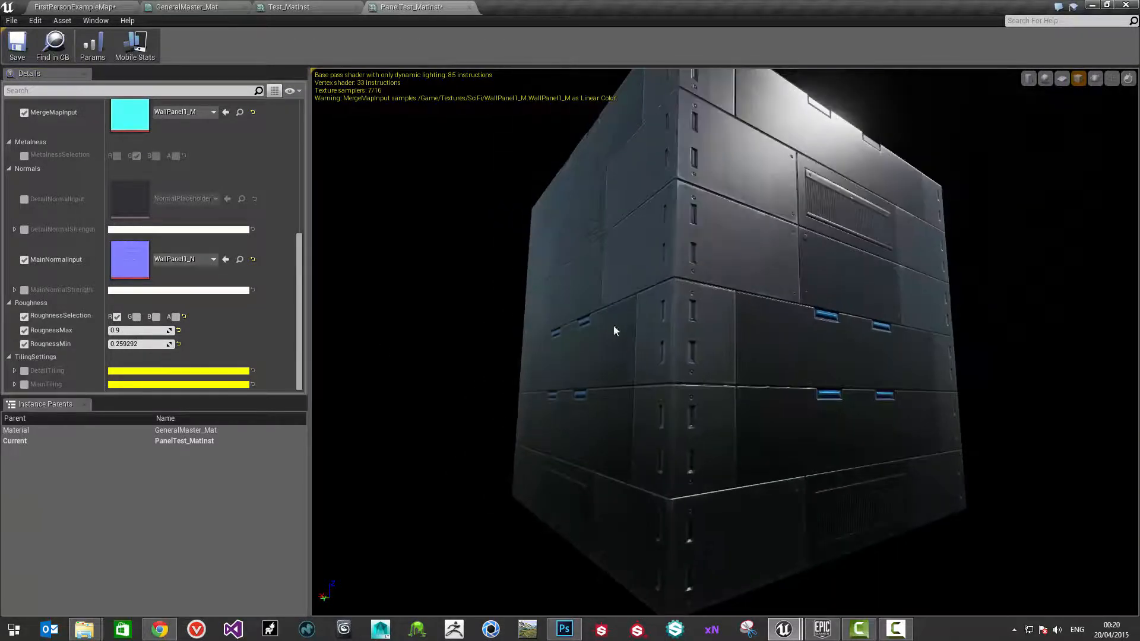
{"action": "scroll", "coordinate": [594, 329], "scroll_direction": "down", "scroll_amount": 3}
{"action": "left_click_drag", "start_coordinate": [129, 343], "coordinate": [134, 343]}
{"action": "left_click_drag", "start_coordinate": [647, 344], "coordinate": [717, 314]}
{"action": "scroll", "coordinate": [772, 331], "scroll_direction": "up", "scroll_amount": 4}
{"action": "scroll", "coordinate": [716, 314], "scroll_direction": "down", "scroll_amount": 3}
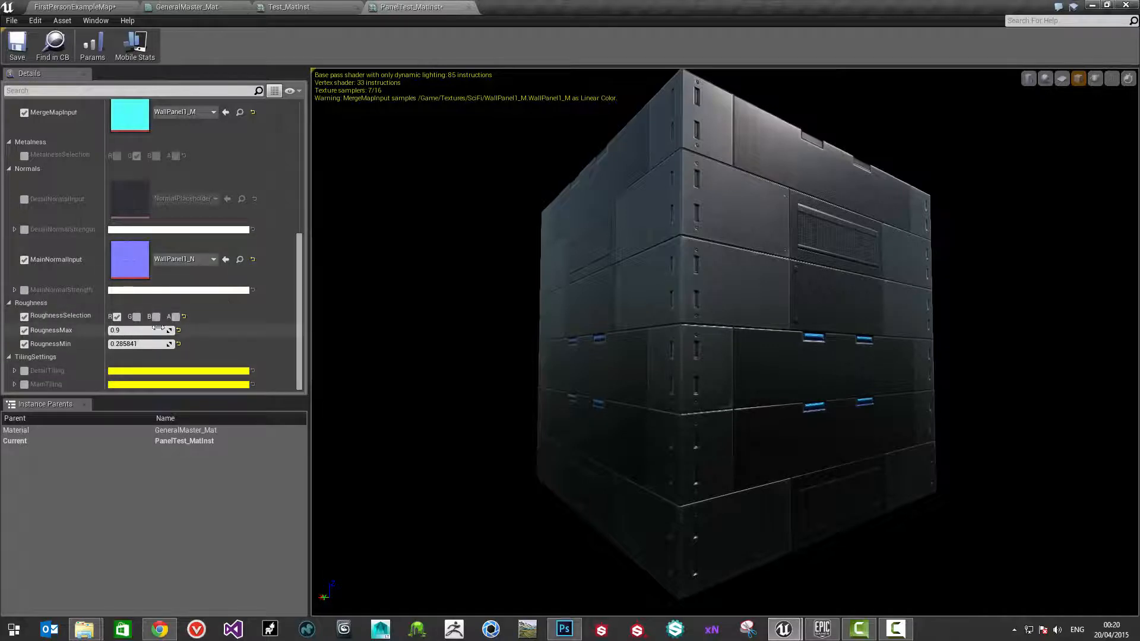
Examine the preview cube from several angles and up close, and review the parameter groups of PanelTest_MatInst
{"action": "left_click_drag", "start_coordinate": [301, 327], "coordinate": [288, 282]}
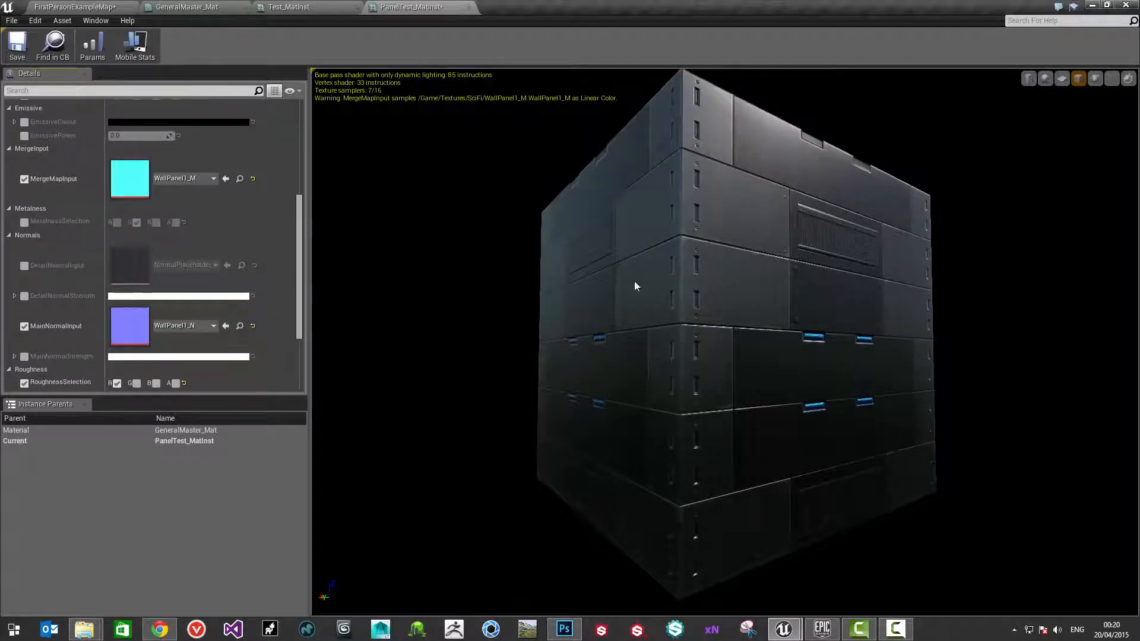
{"action": "left_click_drag", "start_coordinate": [635, 281], "coordinate": [667, 312]}
{"action": "scroll", "coordinate": [211, 312], "scroll_direction": "up", "scroll_amount": 9}
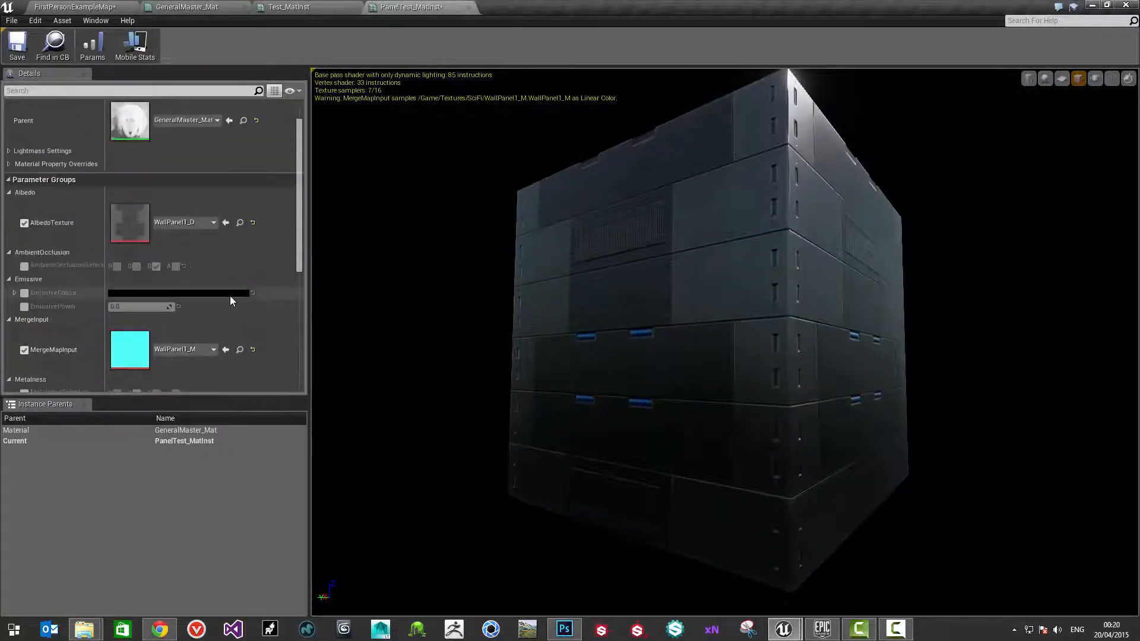
{"action": "left_click_drag", "start_coordinate": [771, 302], "coordinate": [694, 253]}
{"action": "scroll", "coordinate": [775, 268], "scroll_direction": "up", "scroll_amount": 5}
{"action": "mouse_move", "coordinate": [774, 269]}
{"action": "left_mouse_down"}
{"action": "mouse_move", "coordinate": [772, 291]}
{"action": "mouse_move", "coordinate": [757, 272]}
{"action": "mouse_move", "coordinate": [721, 265]}
{"action": "mouse_move", "coordinate": [778, 249]}
{"action": "mouse_move", "coordinate": [792, 267]}
{"action": "mouse_move", "coordinate": [811, 265]}
{"action": "mouse_move", "coordinate": [803, 245]}
{"action": "mouse_move", "coordinate": [776, 259]}
{"action": "mouse_move", "coordinate": [766, 247]}
{"action": "mouse_move", "coordinate": [794, 271]}
{"action": "mouse_move", "coordinate": [773, 276]}
{"action": "left_mouse_up"}
{"action": "scroll", "coordinate": [775, 269], "scroll_direction": "down", "scroll_amount": 5}
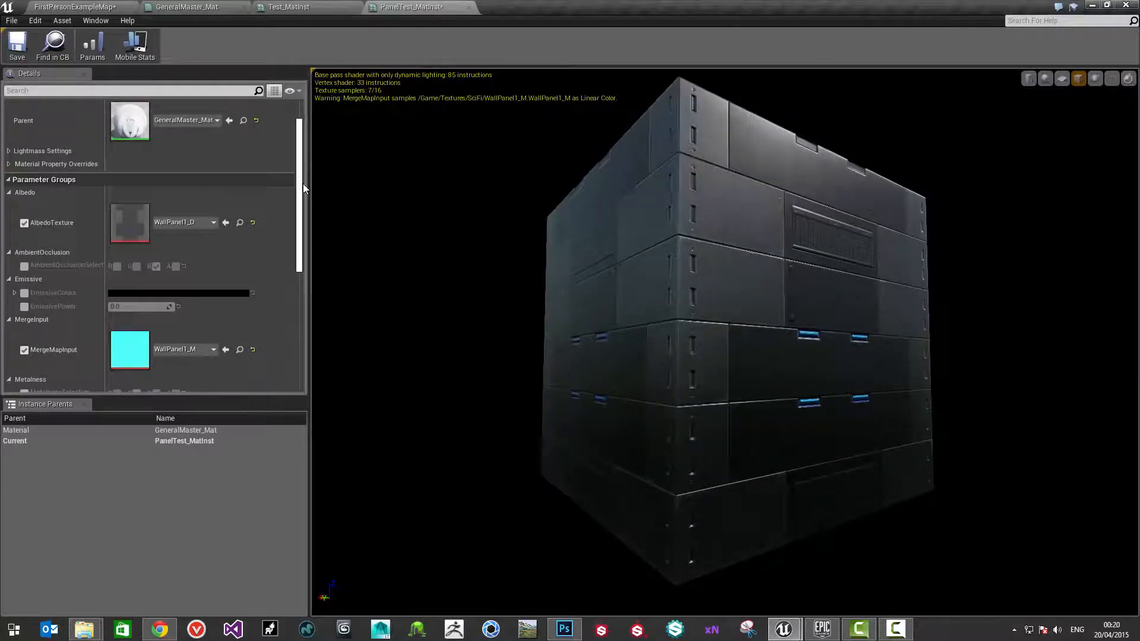
{"action": "left_click_drag", "start_coordinate": [303, 183], "coordinate": [302, 294]}
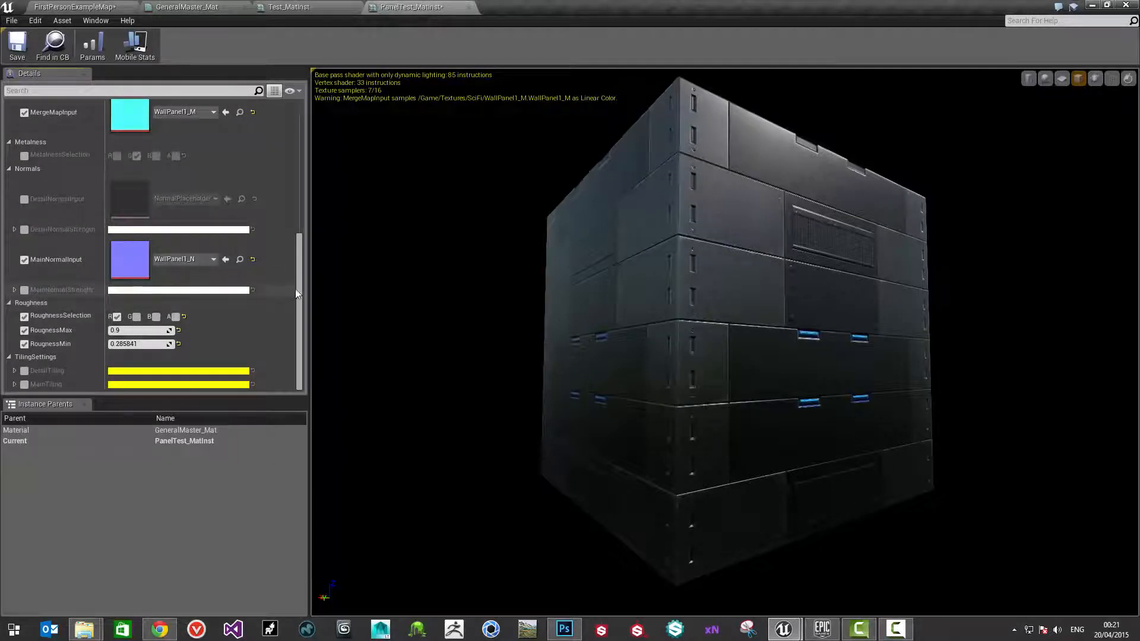
Override PanelTest_MatInst's EmissiveColour with a saturated red, hex FF0018FF
{"action": "left_click_drag", "start_coordinate": [299, 280], "coordinate": [298, 214]}
{"action": "left_click", "coordinate": [24, 196]}
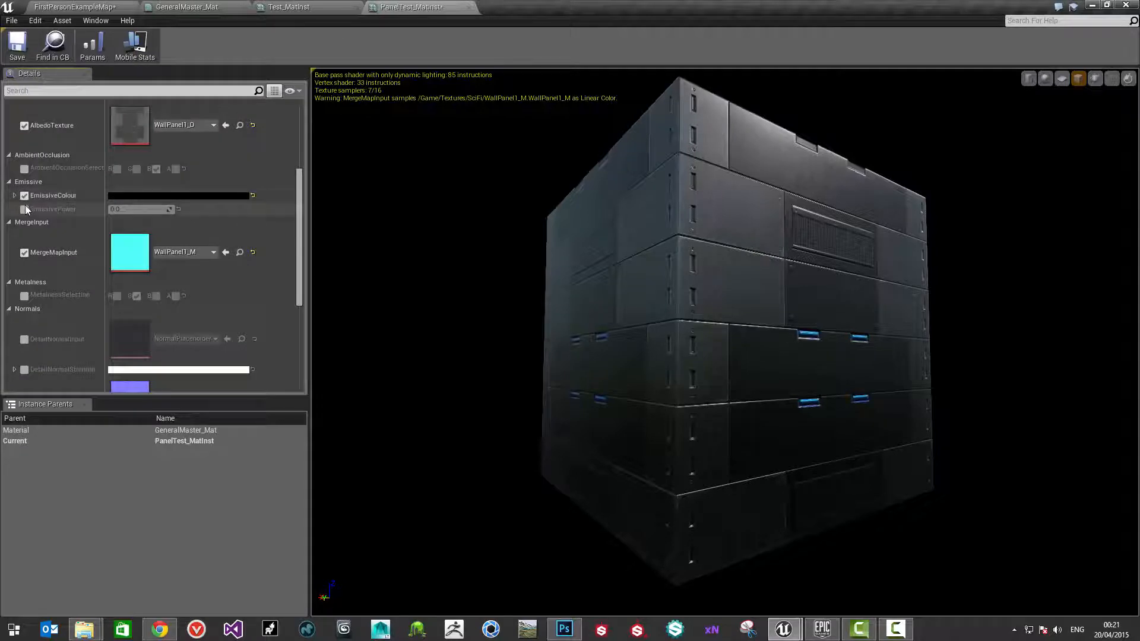
{"action": "left_click", "coordinate": [153, 196]}
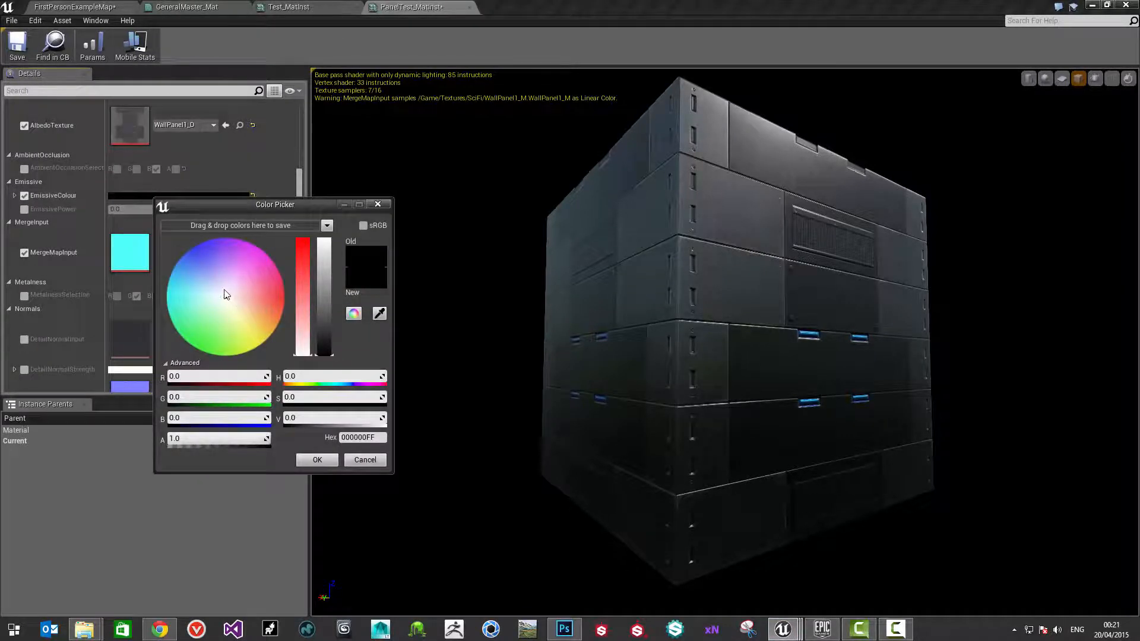
{"action": "mouse_move", "coordinate": [226, 294]}
{"action": "left_mouse_down"}
{"action": "mouse_move", "coordinate": [259, 286]}
{"action": "mouse_move", "coordinate": [288, 303]}
{"action": "mouse_move", "coordinate": [280, 291]}
{"action": "mouse_move", "coordinate": [324, 239]}
{"action": "mouse_move", "coordinate": [312, 237]}
{"action": "left_mouse_up"}
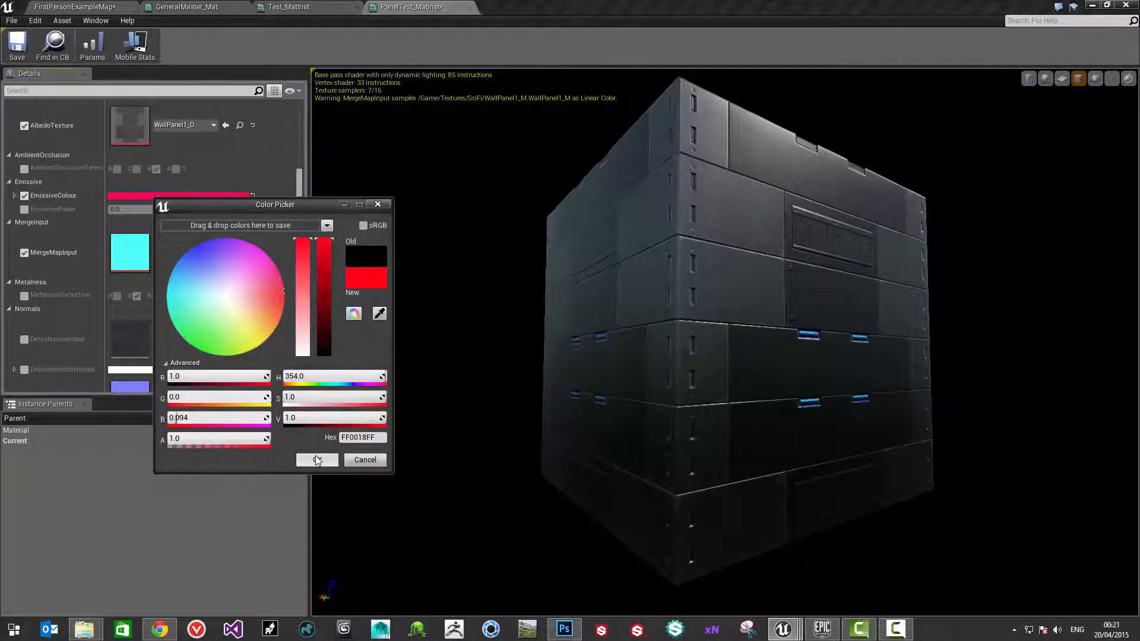
{"action": "left_click", "coordinate": [317, 460]}
Override EmissivePower, raise it to about 104 and inspect the glowing lights on the preview cube
{"action": "left_click", "coordinate": [24, 209]}
{"action": "left_click_drag", "start_coordinate": [113, 209], "coordinate": [172, 209]}
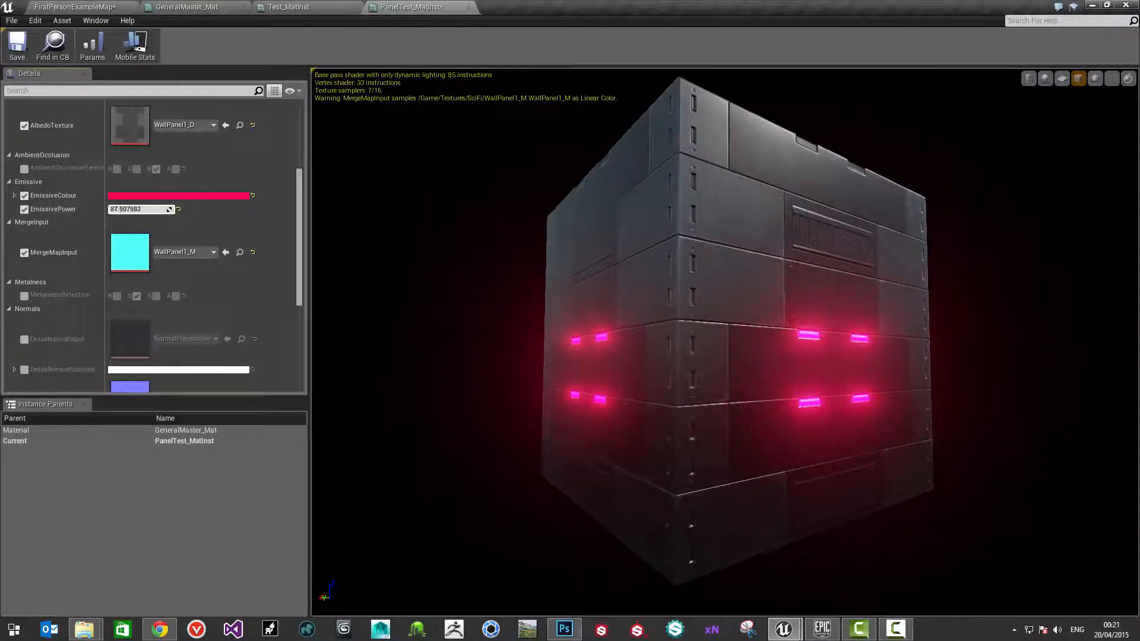
{"action": "left_click_drag", "start_coordinate": [713, 356], "coordinate": [665, 380]}
{"action": "mouse_move", "coordinate": [665, 381]}
{"action": "right_mouse_down"}
{"action": "mouse_move", "coordinate": [665, 409]}
{"action": "mouse_move", "coordinate": [665, 368]}
{"action": "right_mouse_up"}
{"action": "mouse_move", "coordinate": [665, 368]}
{"action": "left_mouse_down"}
{"action": "mouse_move", "coordinate": [630, 368]}
{"action": "mouse_move", "coordinate": [644, 371]}
{"action": "left_mouse_up"}
Change EmissiveColour to a pale violet-blue, lower EmissivePower to about 25 and inspect the glow near and far
{"action": "left_click", "coordinate": [194, 199]}
{"action": "mouse_move", "coordinate": [255, 270]}
{"action": "left_mouse_down"}
{"action": "mouse_move", "coordinate": [253, 259]}
{"action": "mouse_move", "coordinate": [272, 270]}
{"action": "mouse_move", "coordinate": [243, 260]}
{"action": "left_mouse_up"}
{"action": "left_click", "coordinate": [349, 457]}
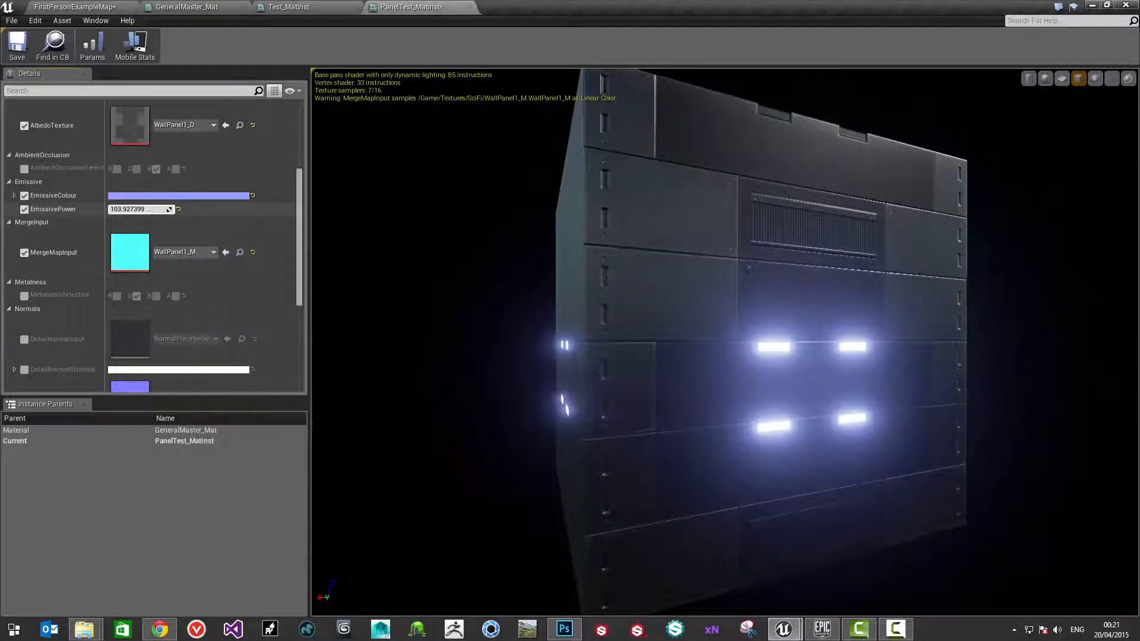
{"action": "left_click_drag", "start_coordinate": [148, 209], "coordinate": [102, 209]}
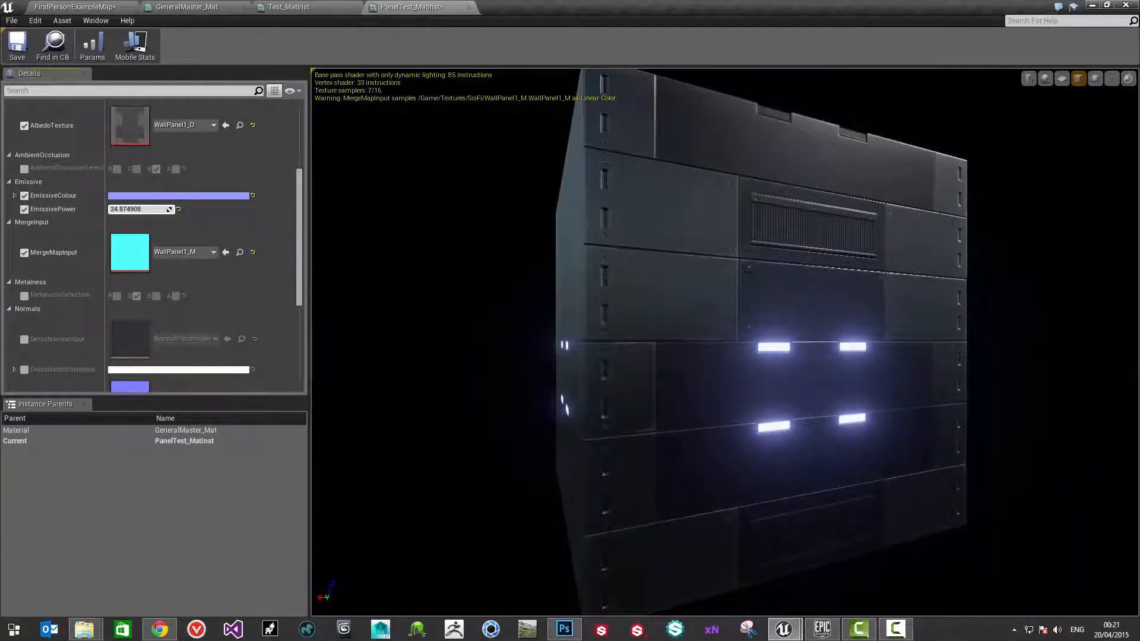
{"action": "left_click_drag", "start_coordinate": [653, 356], "coordinate": [743, 371]}
{"action": "right_click_drag", "start_coordinate": [742, 371], "coordinate": [742, 439]}
{"action": "left_click_drag", "start_coordinate": [743, 439], "coordinate": [694, 431]}
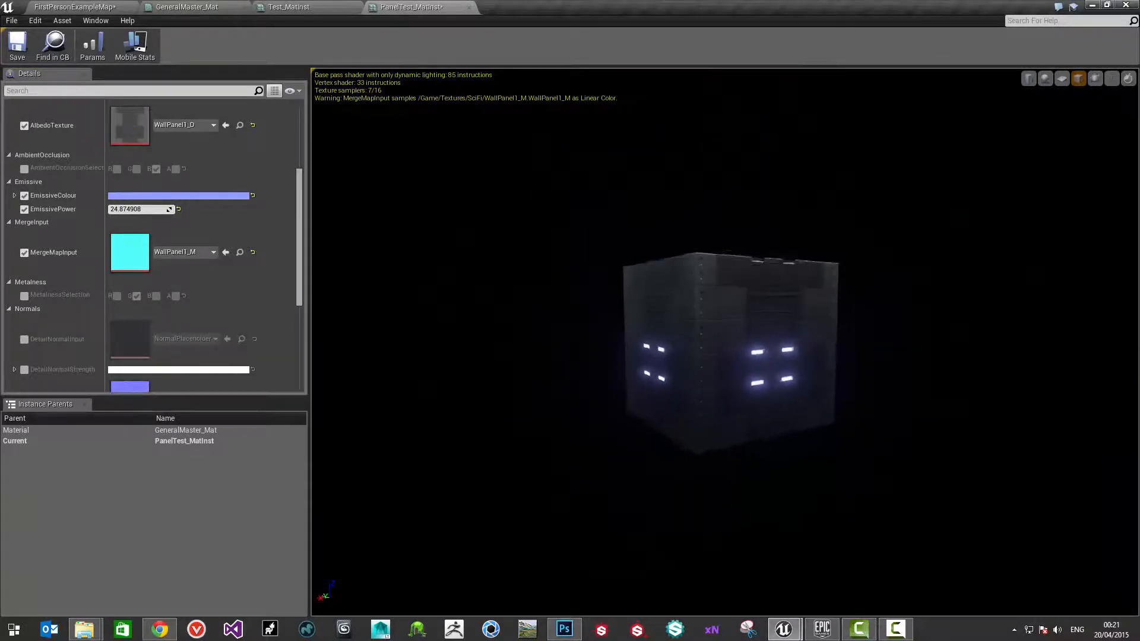
{"action": "right_click_drag", "start_coordinate": [570, 217], "coordinate": [570, 166]}
{"action": "left_click_drag", "start_coordinate": [612, 260], "coordinate": [611, 279]}
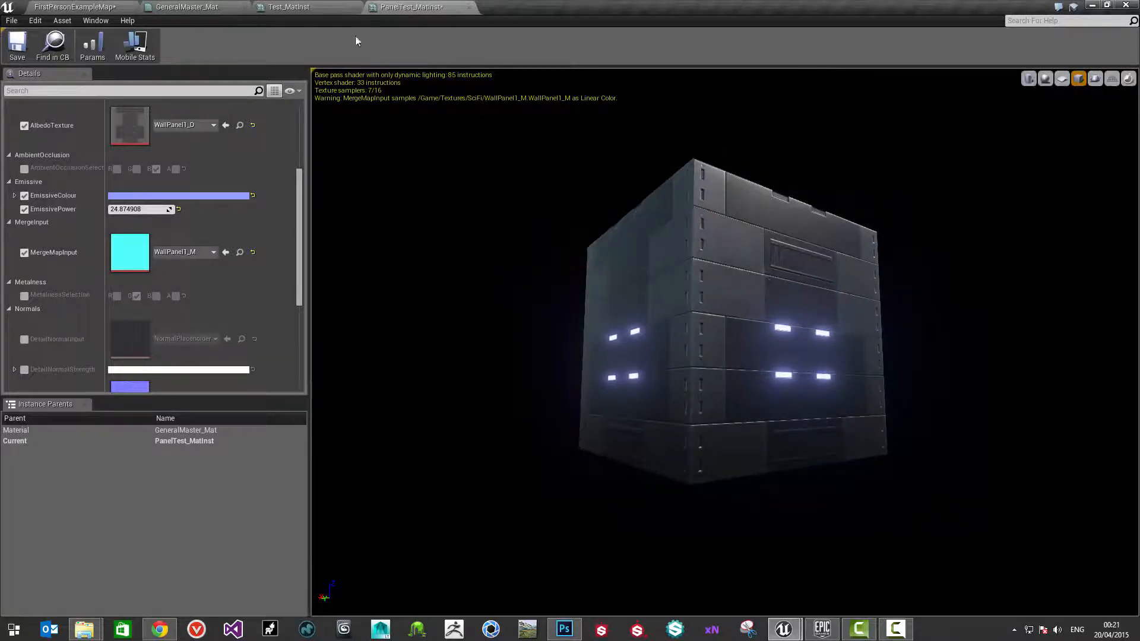
Compare PanelTest_MatInst's glowing preview and parameter groups with the Main Tiling and other node groups in GeneralMaster_Mat
{"action": "left_click", "coordinate": [187, 7]}
{"action": "left_click", "coordinate": [411, 6]}
{"action": "mouse_move", "coordinate": [735, 281]}
{"action": "left_mouse_down"}
{"action": "mouse_move", "coordinate": [713, 282]}
{"action": "mouse_move", "coordinate": [751, 278]}
{"action": "mouse_move", "coordinate": [736, 280]}
{"action": "left_mouse_up"}
{"action": "scroll", "coordinate": [735, 279], "scroll_direction": "up", "scroll_amount": 4}
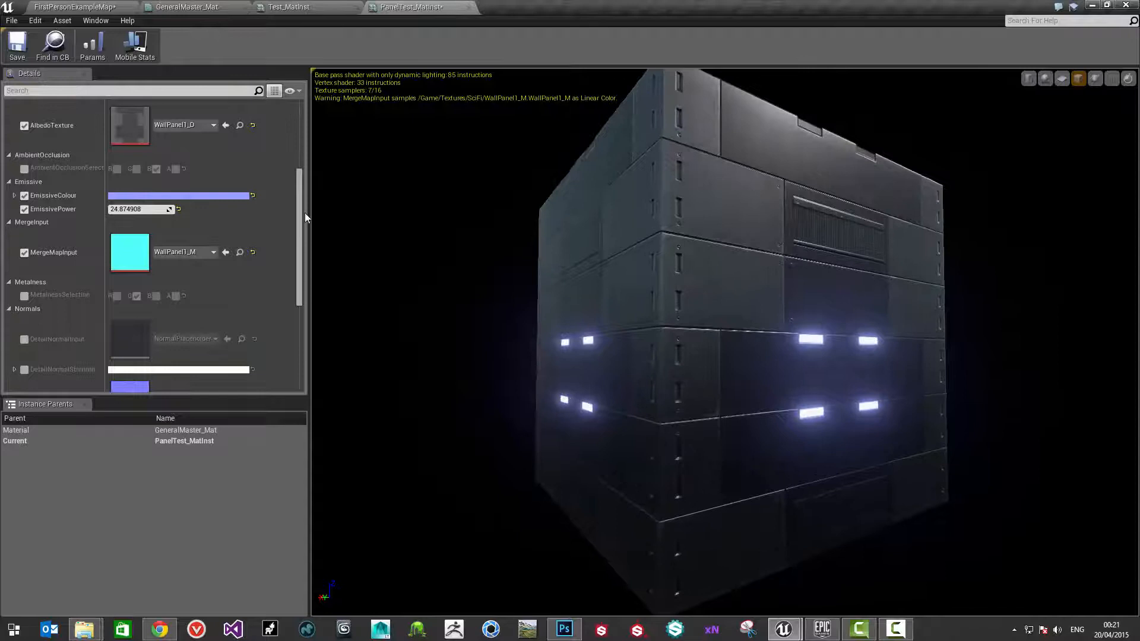
{"action": "left_click_drag", "start_coordinate": [304, 212], "coordinate": [301, 139]}
{"action": "left_click", "coordinate": [203, 8]}
{"action": "right_click_drag", "start_coordinate": [334, 324], "coordinate": [466, 334]}
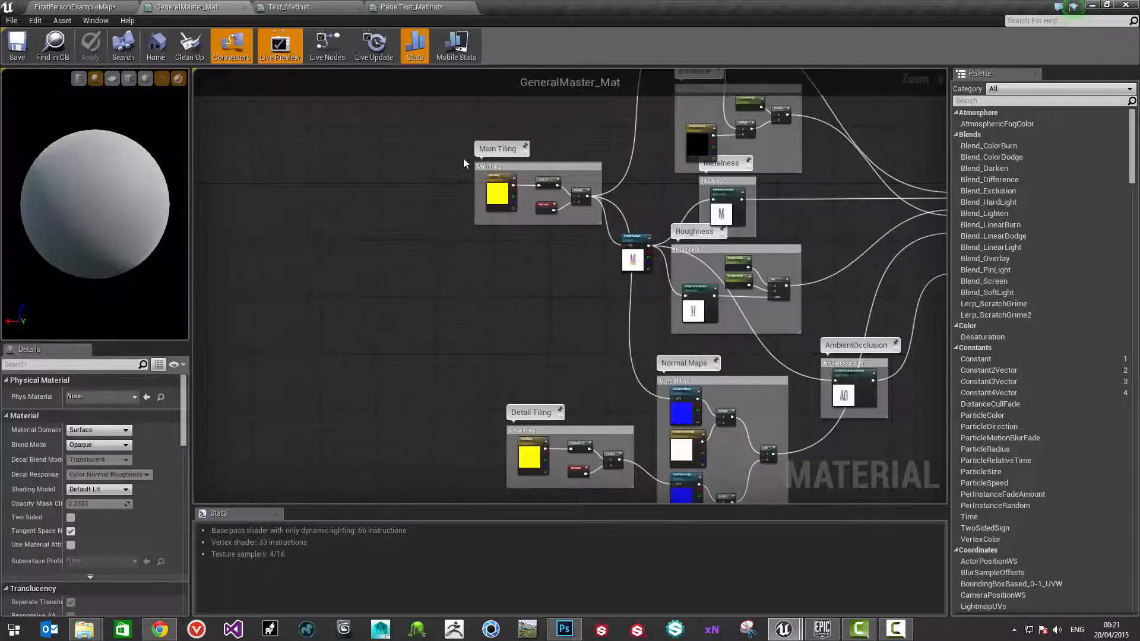
{"action": "left_click", "coordinate": [419, 8]}
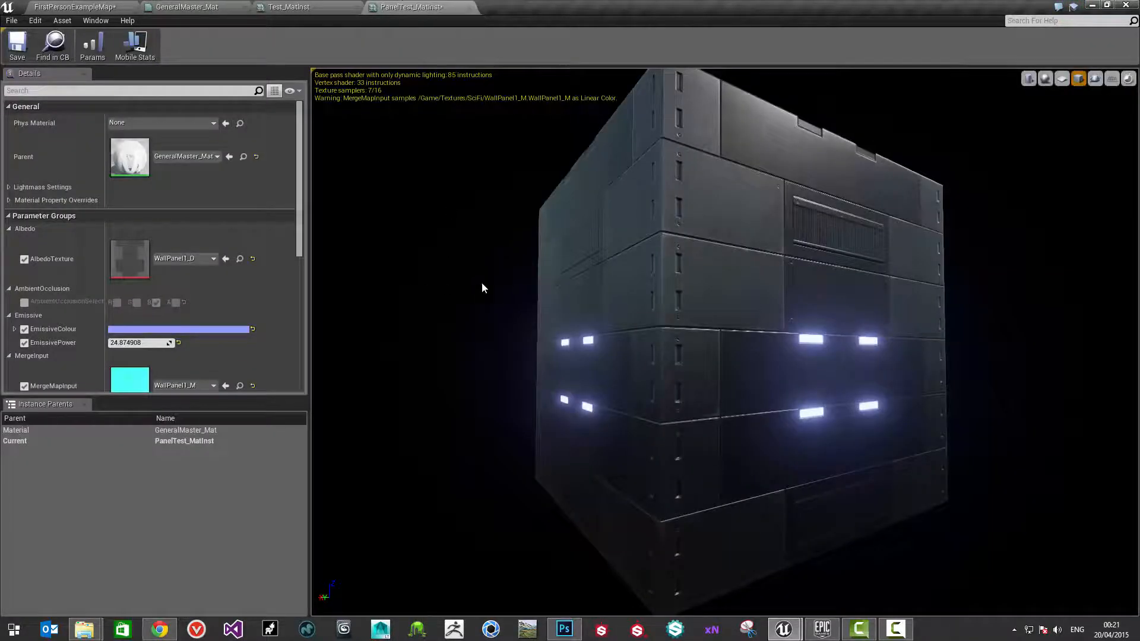
Override PanelTest_MatInst's MainTiling parameter and set both its R and G components to 5
{"action": "left_click_drag", "start_coordinate": [293, 188], "coordinate": [304, 341]}
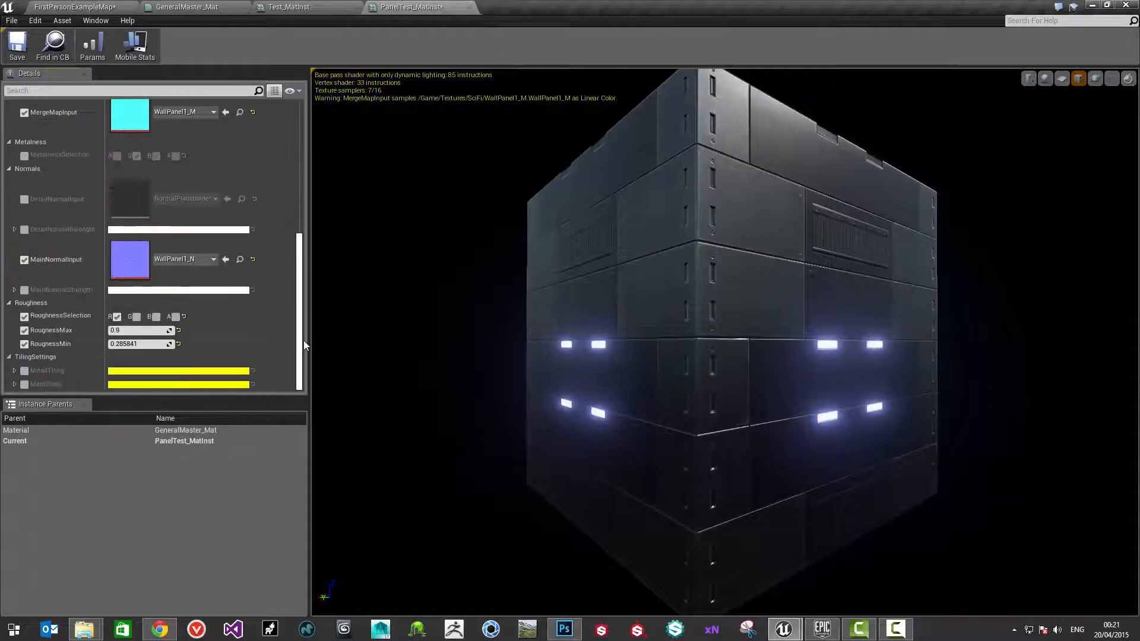
{"action": "left_click", "coordinate": [24, 385]}
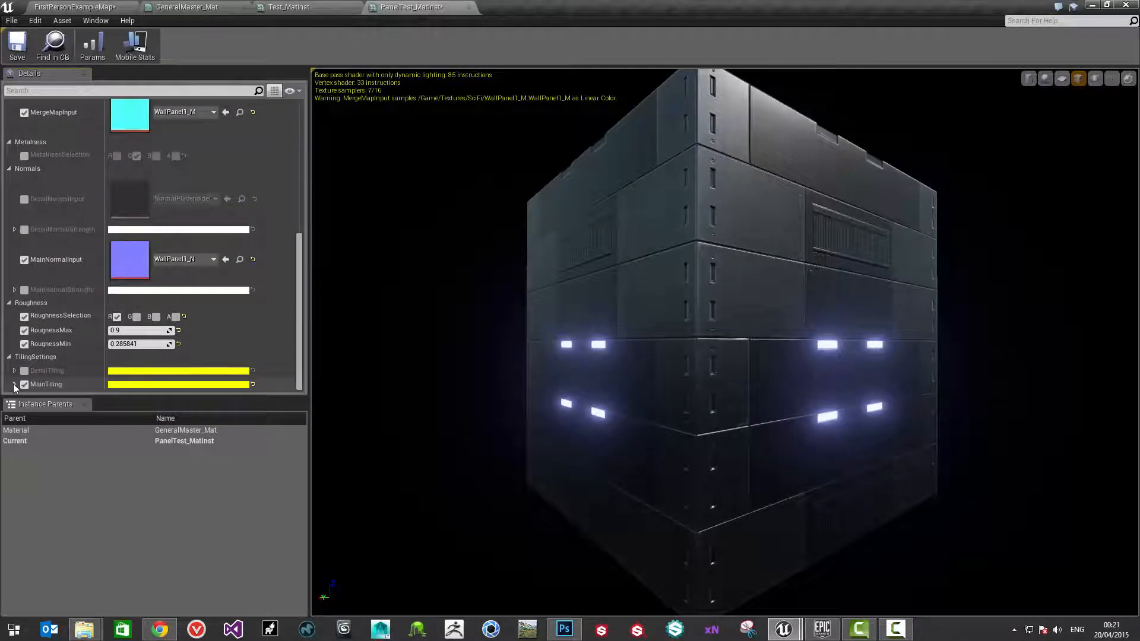
{"action": "left_click", "coordinate": [15, 384]}
{"action": "scroll", "coordinate": [234, 339], "scroll_direction": "down", "scroll_amount": 2}
{"action": "left_click", "coordinate": [128, 343]}
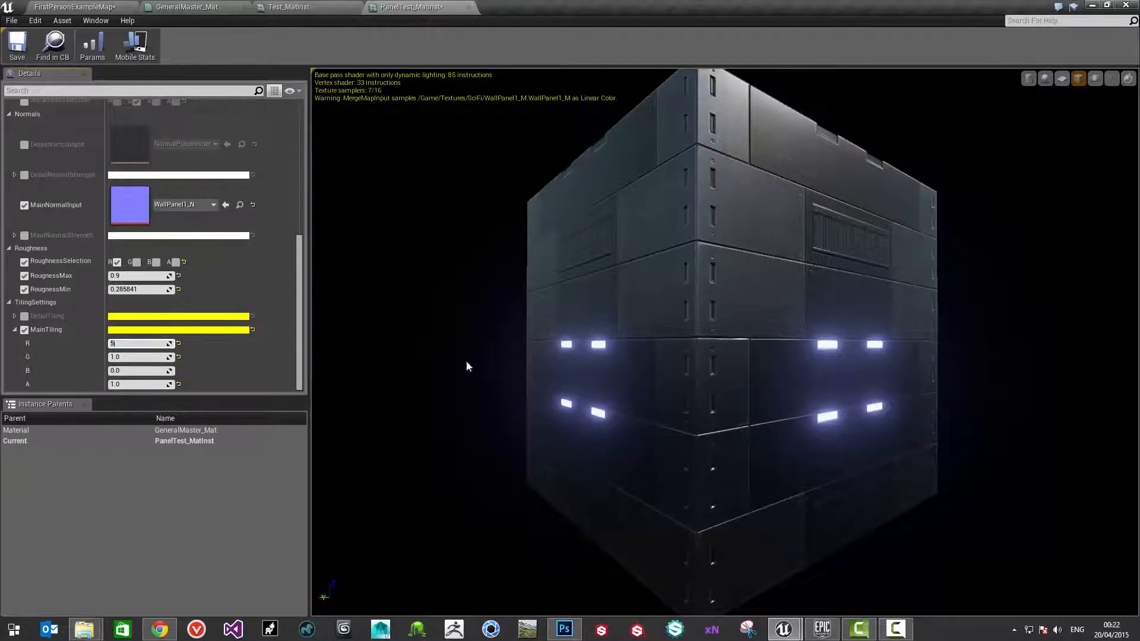
{"action": "type", "text": "5"}
{"action": "key", "text": "Return"}
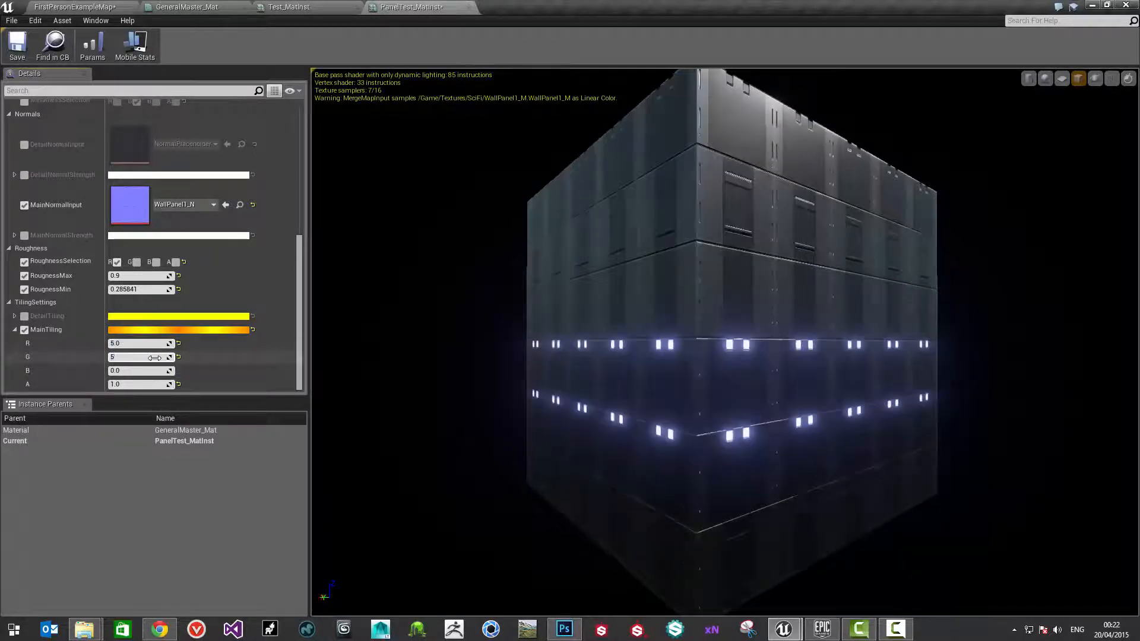
{"action": "key", "text": "Return"}
Inspect the tiled panel texture on the preview cube from several angles and distances under different lighting directions
{"action": "mouse_move", "coordinate": [710, 331]}
{"action": "left_mouse_down"}
{"action": "mouse_move", "coordinate": [659, 331]}
{"action": "mouse_move", "coordinate": [692, 330]}
{"action": "left_mouse_up"}
{"action": "mouse_move", "coordinate": [691, 331]}
{"action": "right_mouse_down"}
{"action": "mouse_move", "coordinate": [692, 404]}
{"action": "mouse_move", "coordinate": [692, 338]}
{"action": "right_mouse_up"}
{"action": "left_click_drag", "start_coordinate": [691, 339], "coordinate": [711, 321]}
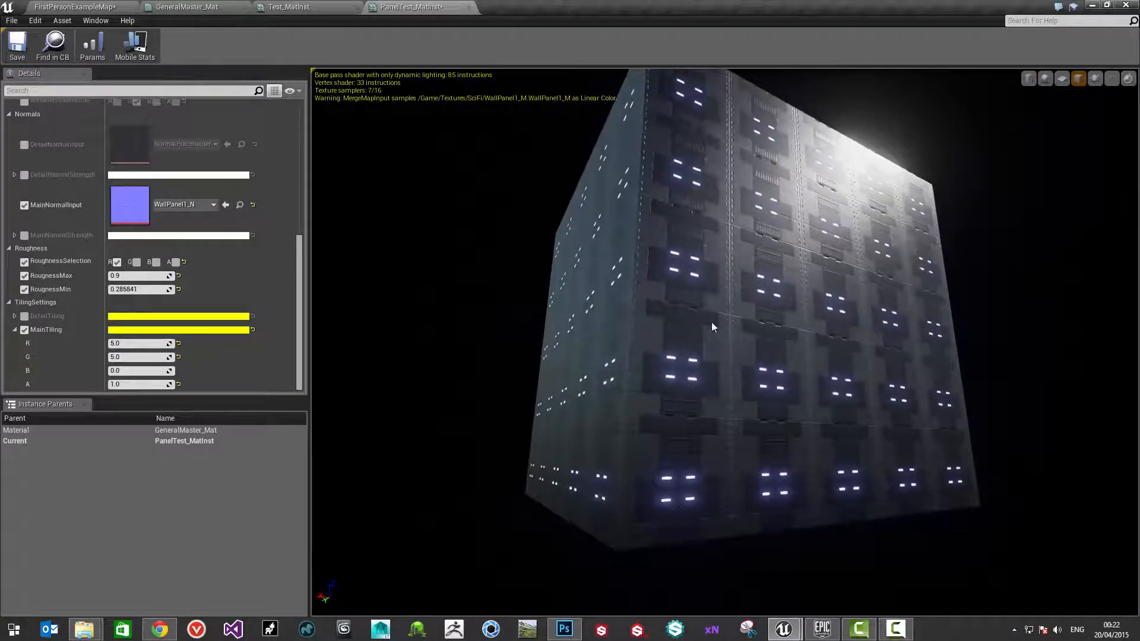
{"action": "scroll", "coordinate": [711, 321], "scroll_direction": "up", "scroll_amount": 5}
{"action": "right_click_drag", "start_coordinate": [708, 326], "coordinate": [707, 303]}
{"action": "left_click_drag", "start_coordinate": [708, 303], "coordinate": [736, 303]}
{"action": "right_click_drag", "start_coordinate": [736, 302], "coordinate": [708, 273]}
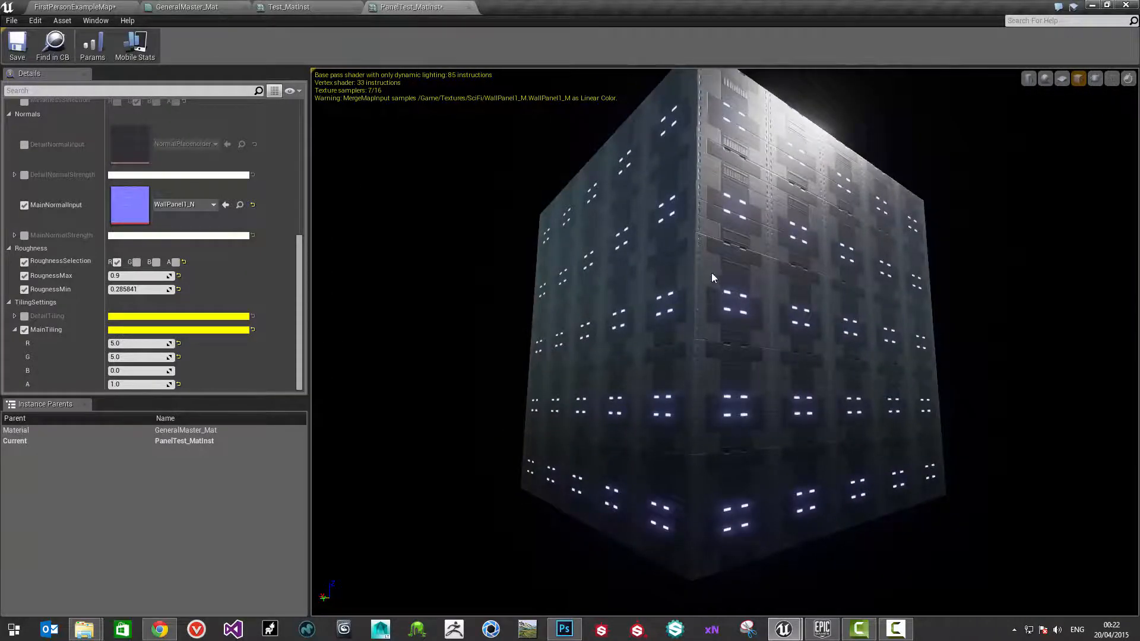
{"action": "left_click_drag", "start_coordinate": [710, 267], "coordinate": [692, 251]}
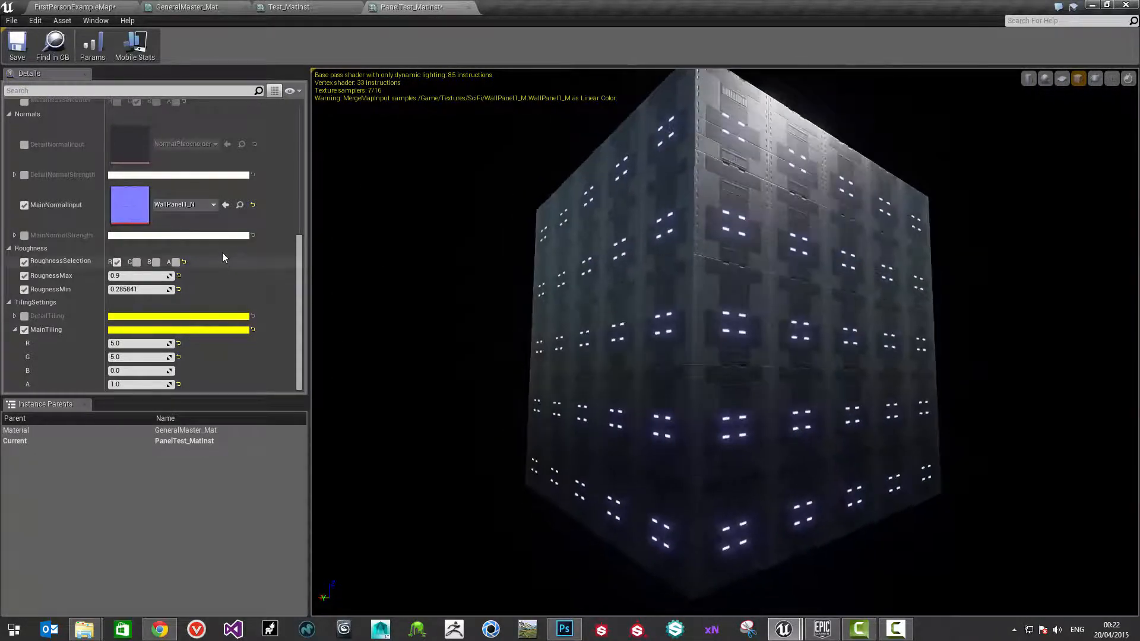
{"action": "mouse_move", "coordinate": [296, 298]}
{"action": "left_mouse_down"}
{"action": "mouse_move", "coordinate": [296, 166]}
{"action": "mouse_move", "coordinate": [288, 230]}
{"action": "mouse_move", "coordinate": [301, 292]}
{"action": "left_mouse_up"}
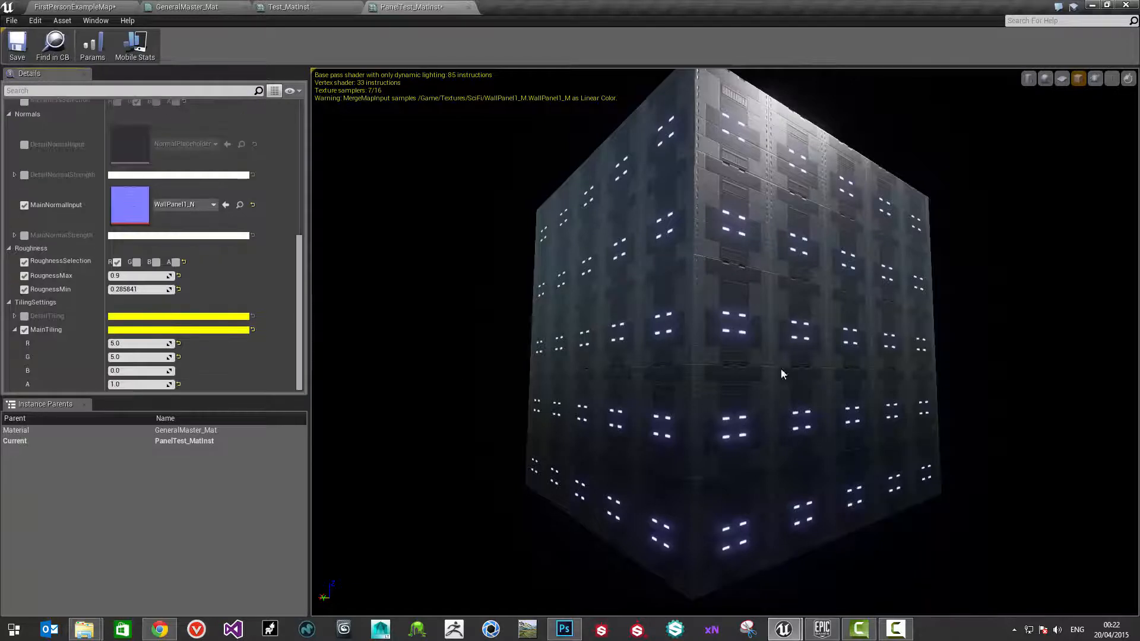
{"action": "left_click_drag", "start_coordinate": [781, 368], "coordinate": [793, 315]}
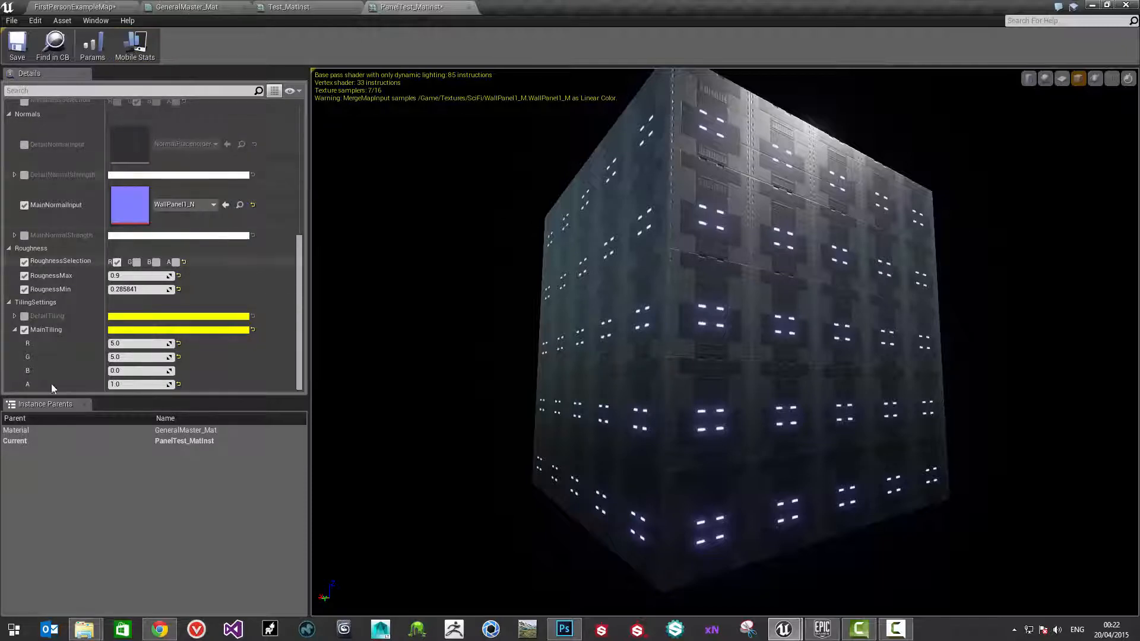
{"action": "left_click_drag", "start_coordinate": [749, 336], "coordinate": [773, 341]}
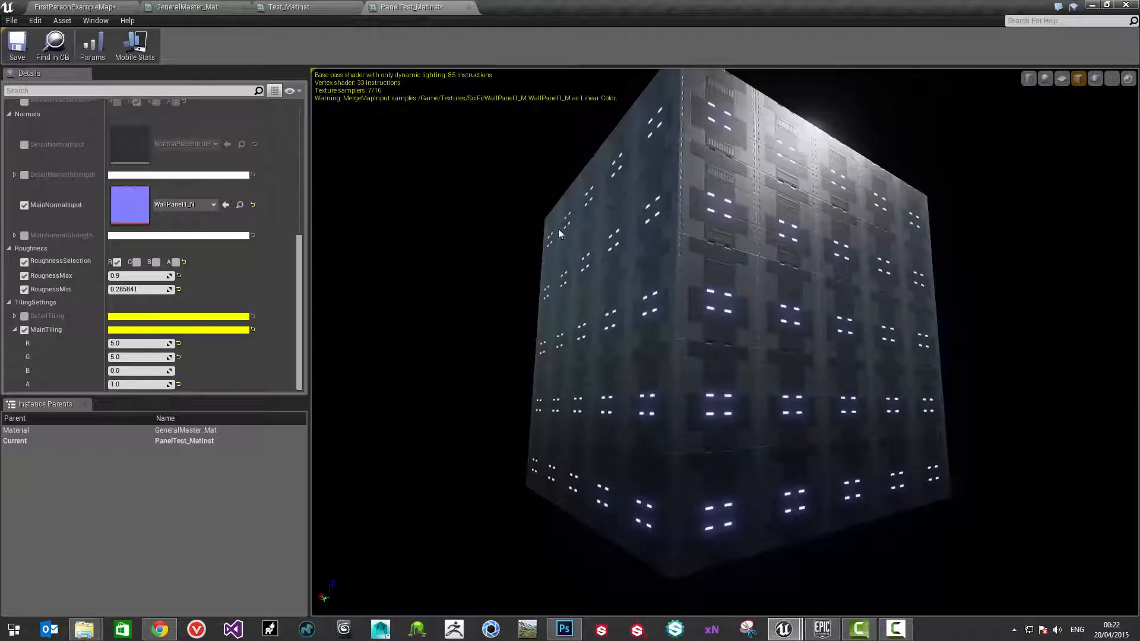
Compare the tiled preview cube up close with the tiling, roughness and normal map node groups in GeneralMaster_Mat
{"action": "left_click", "coordinate": [189, 8]}
{"action": "left_click", "coordinate": [402, 7]}
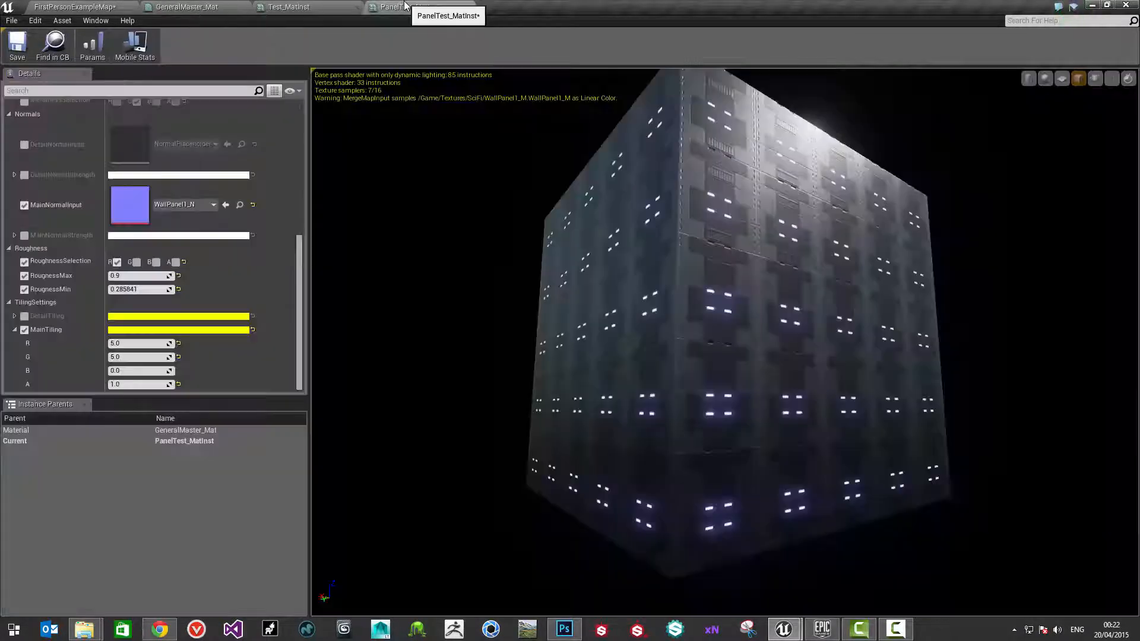
{"action": "left_click_drag", "start_coordinate": [701, 285], "coordinate": [689, 256]}
{"action": "left_click_drag", "start_coordinate": [708, 209], "coordinate": [715, 211]}
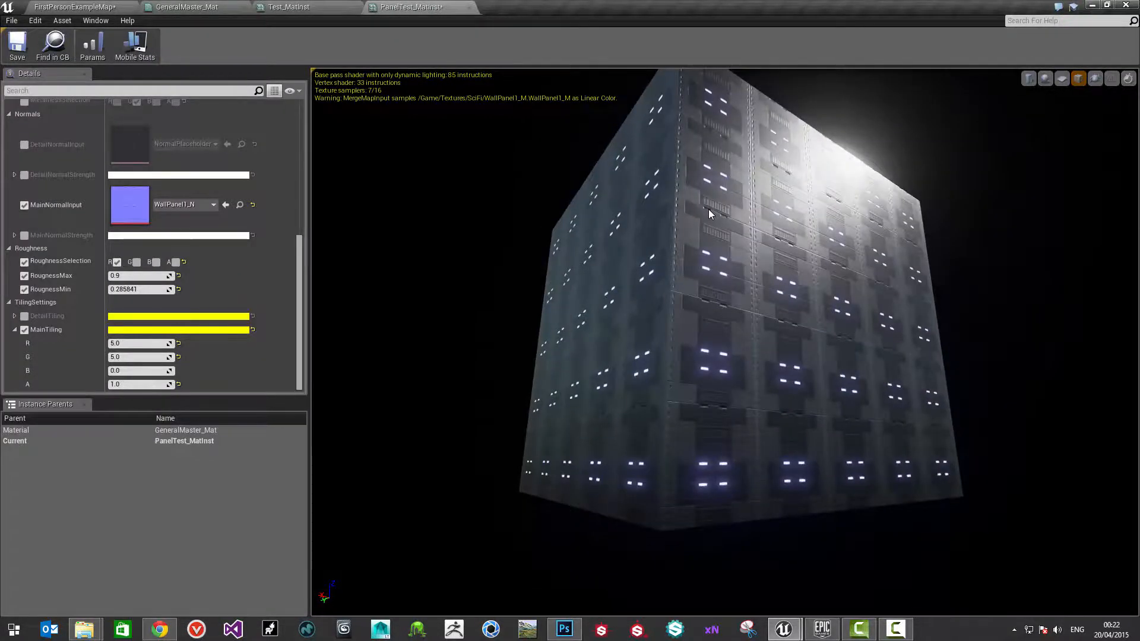
{"action": "right_click_drag", "start_coordinate": [708, 209], "coordinate": [714, 264]}
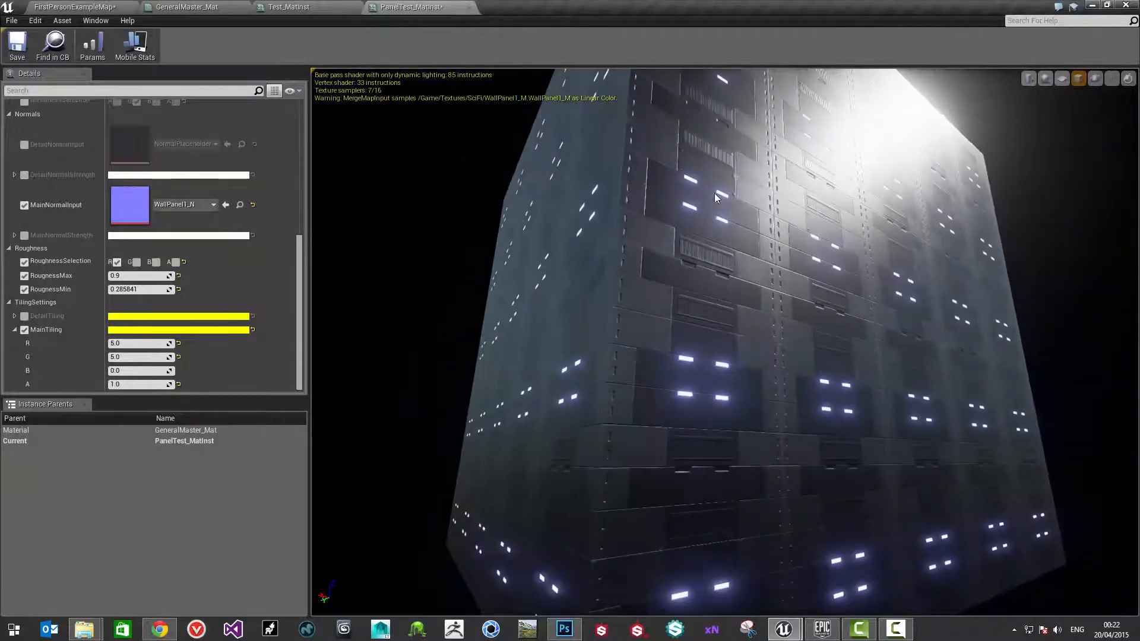
{"action": "left_click_drag", "start_coordinate": [719, 184], "coordinate": [747, 197]}
{"action": "mouse_move", "coordinate": [720, 184]}
{"action": "right_mouse_down"}
{"action": "mouse_move", "coordinate": [719, 217]}
{"action": "mouse_move", "coordinate": [719, 143]}
{"action": "mouse_move", "coordinate": [720, 175]}
{"action": "right_mouse_up"}
{"action": "left_click", "coordinate": [207, 5]}
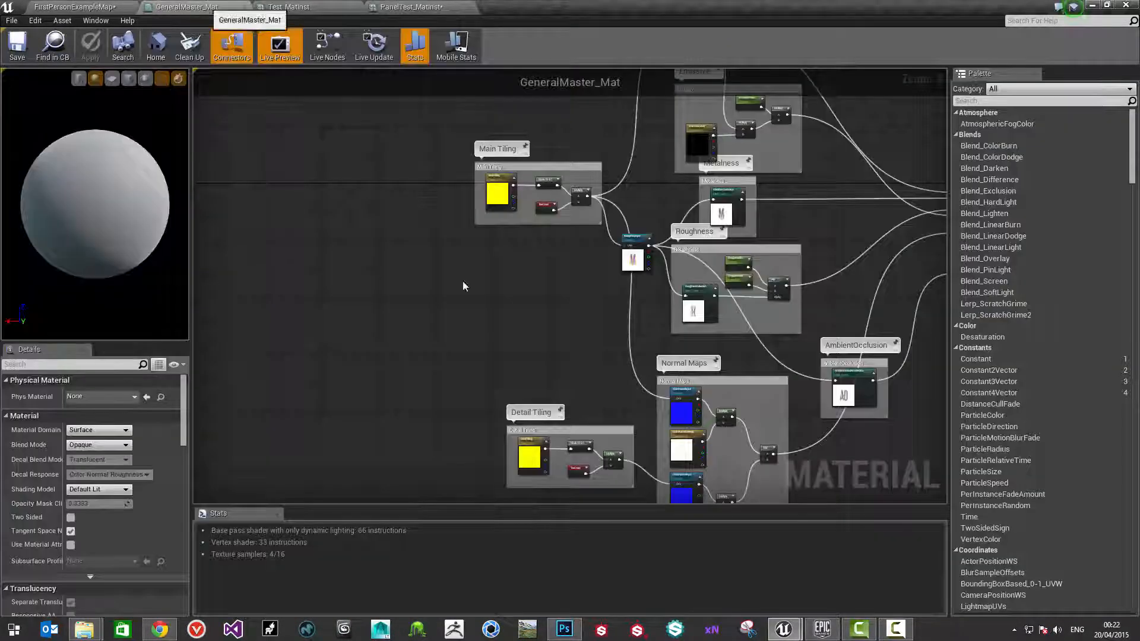
{"action": "right_click_drag", "start_coordinate": [528, 238], "coordinate": [366, 374]}
{"action": "right_click_drag", "start_coordinate": [607, 361], "coordinate": [647, 217]}
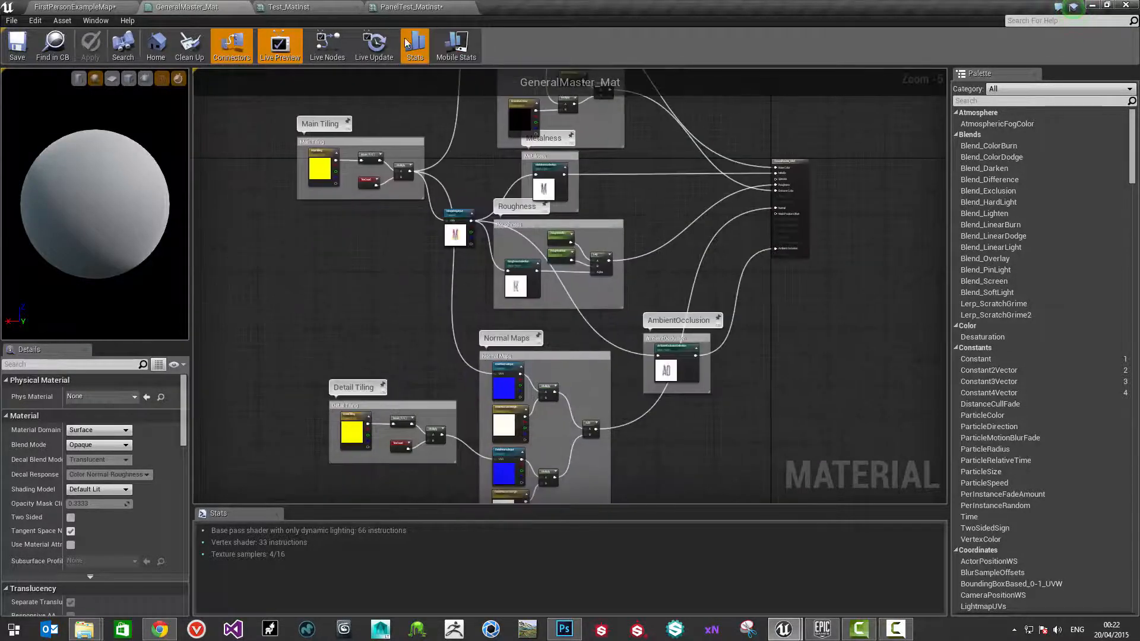
{"action": "left_click", "coordinate": [404, 6]}
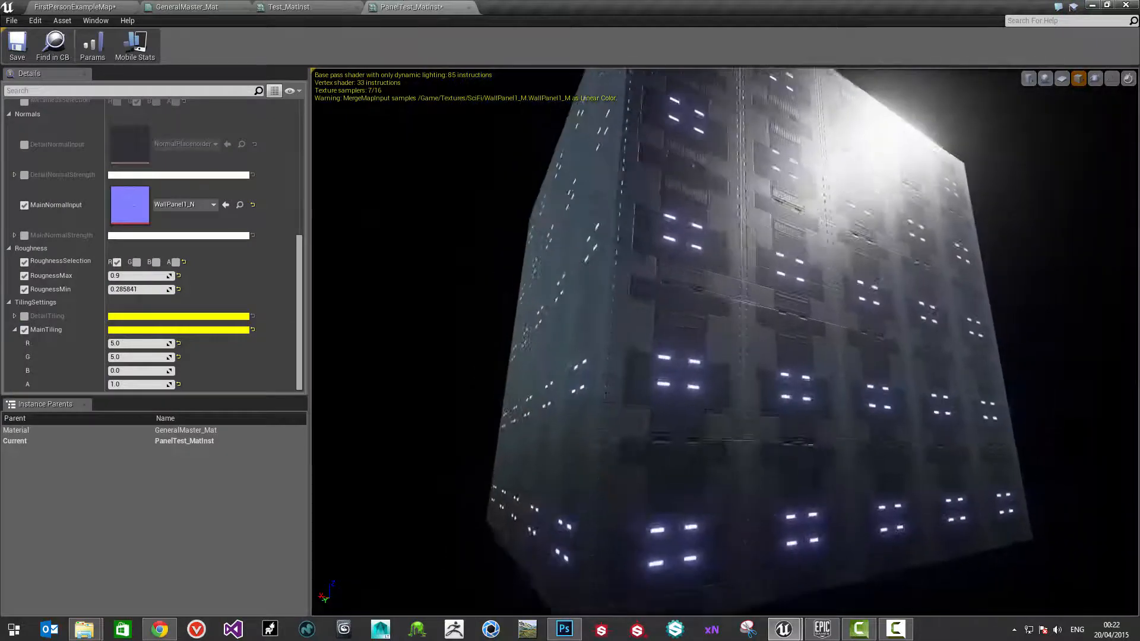
{"action": "left_click_drag", "start_coordinate": [666, 285], "coordinate": [742, 309]}
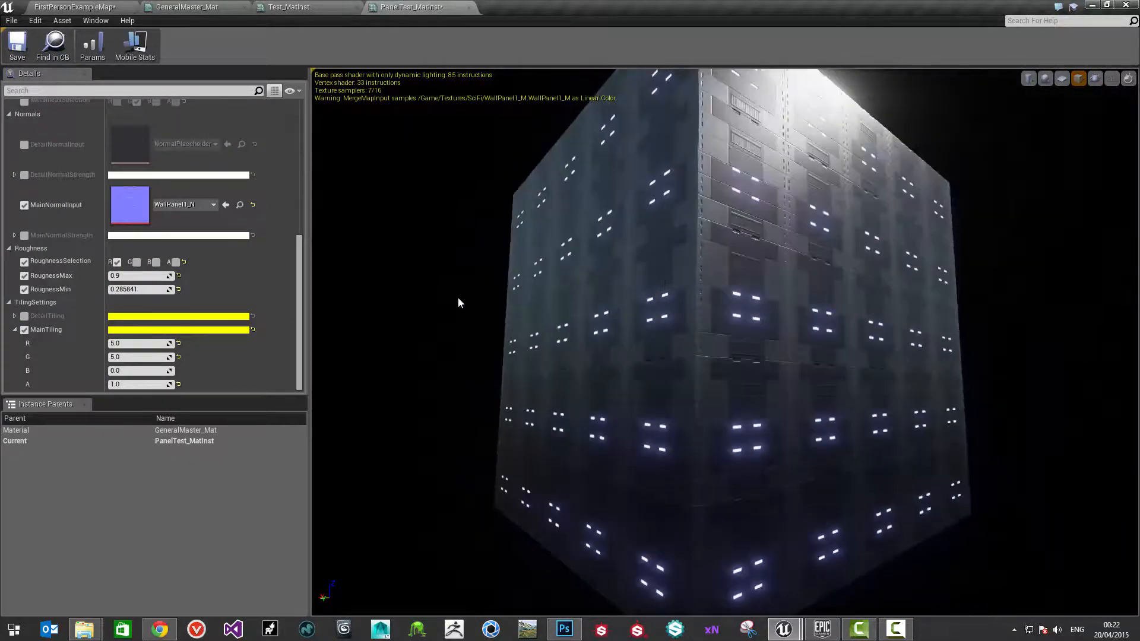
{"action": "left_click_drag", "start_coordinate": [441, 176], "coordinate": [469, 184]}
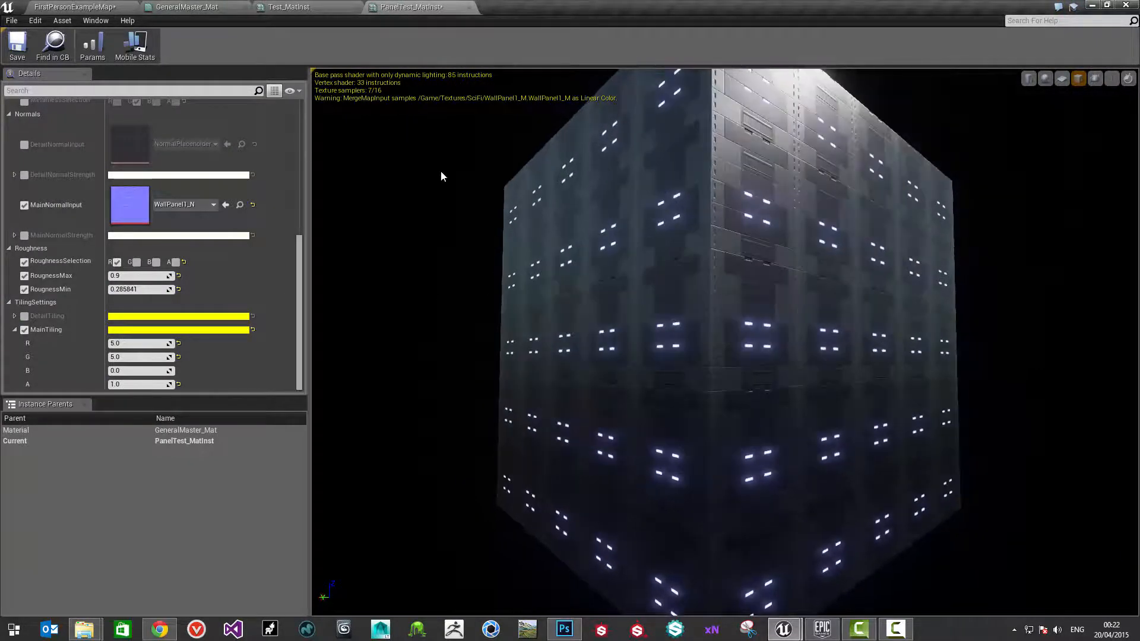
Switch to FirstPersonExampleMap and browse the textures supplied in the StarterContent Textures folder
{"action": "left_click", "coordinate": [55, 7]}
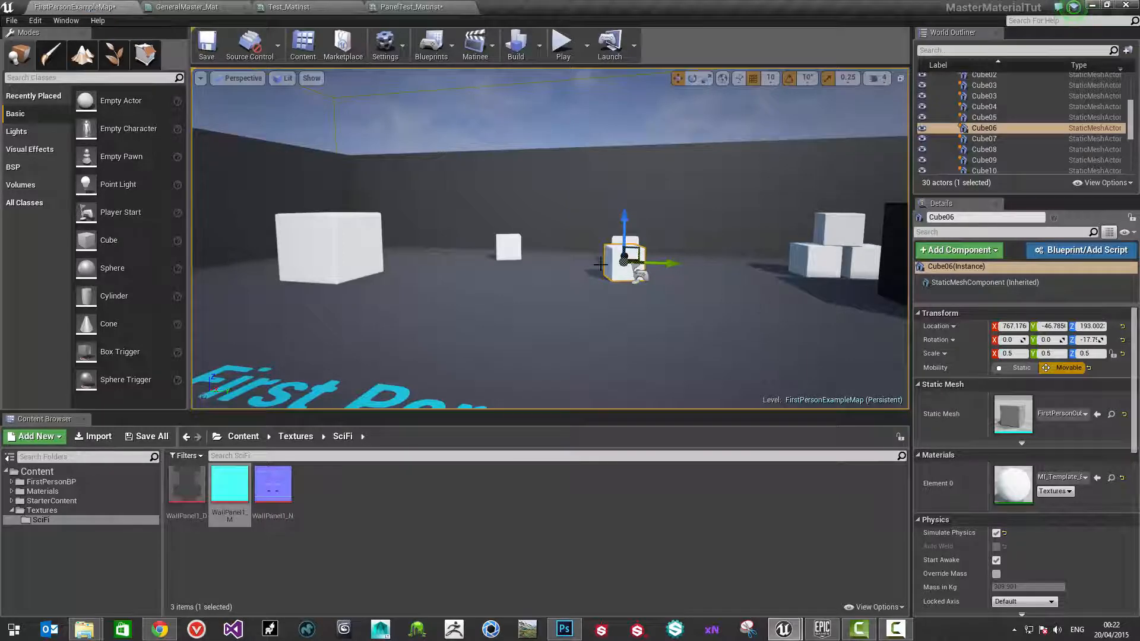
{"action": "left_click_drag", "start_coordinate": [230, 484], "coordinate": [55, 502]}
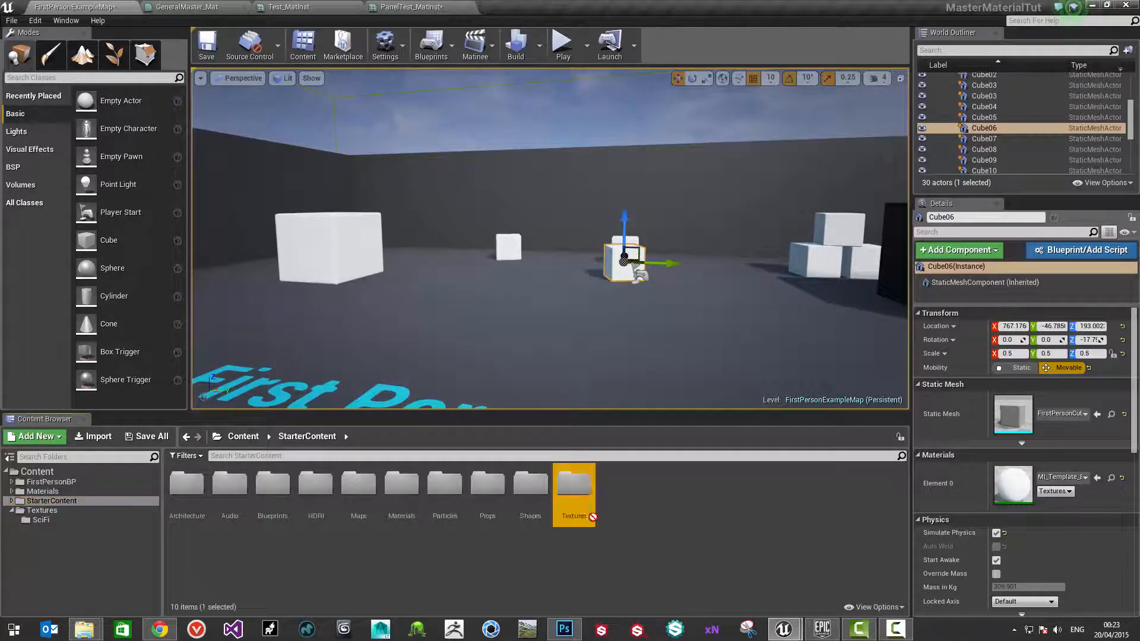
{"action": "double_click", "coordinate": [574, 484]}
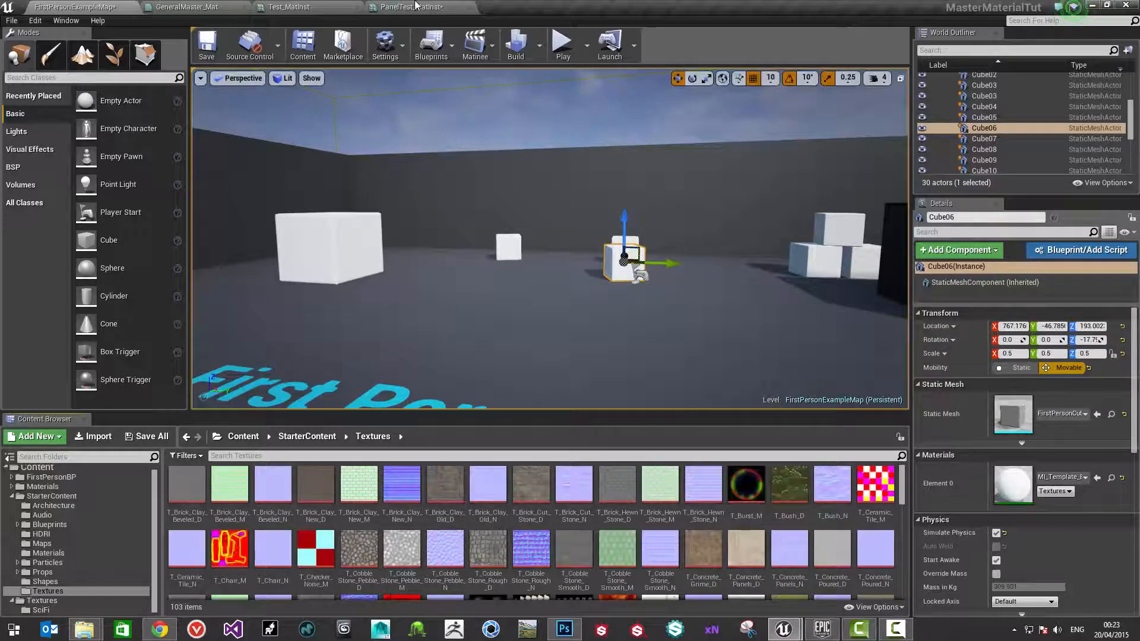
Create a material instance of GeneralMaster_Mat in the MasterMaterial folder and name it ClayBrick_MatInst
{"action": "left_click", "coordinate": [42, 487]}
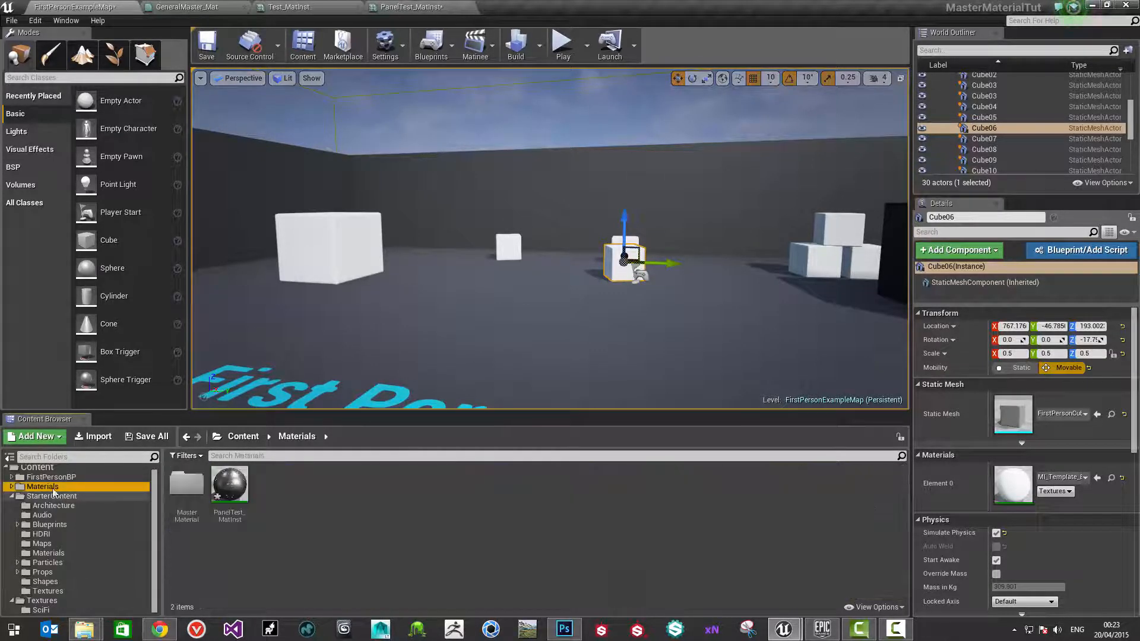
{"action": "double_click", "coordinate": [184, 484]}
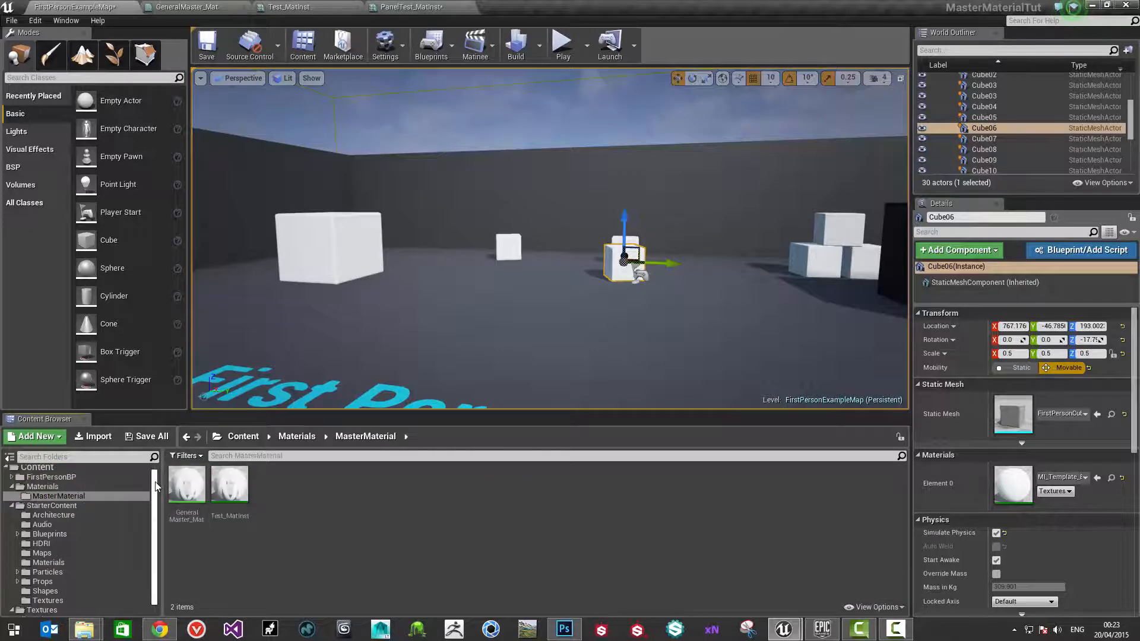
{"action": "left_click", "coordinate": [186, 490]}
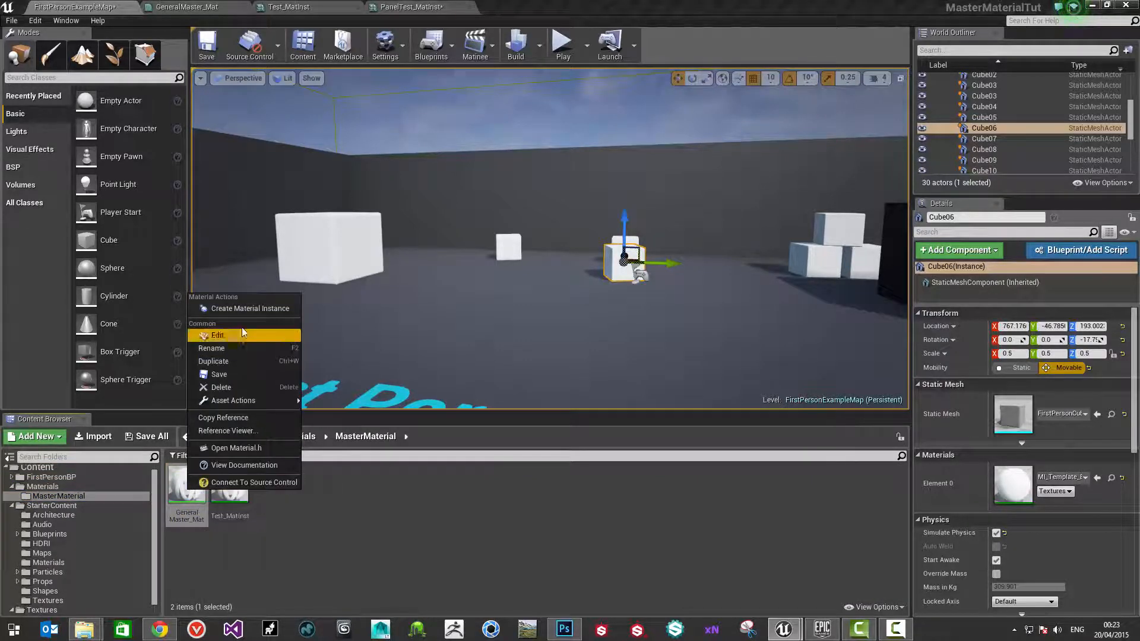
{"action": "left_click", "coordinate": [248, 308]}
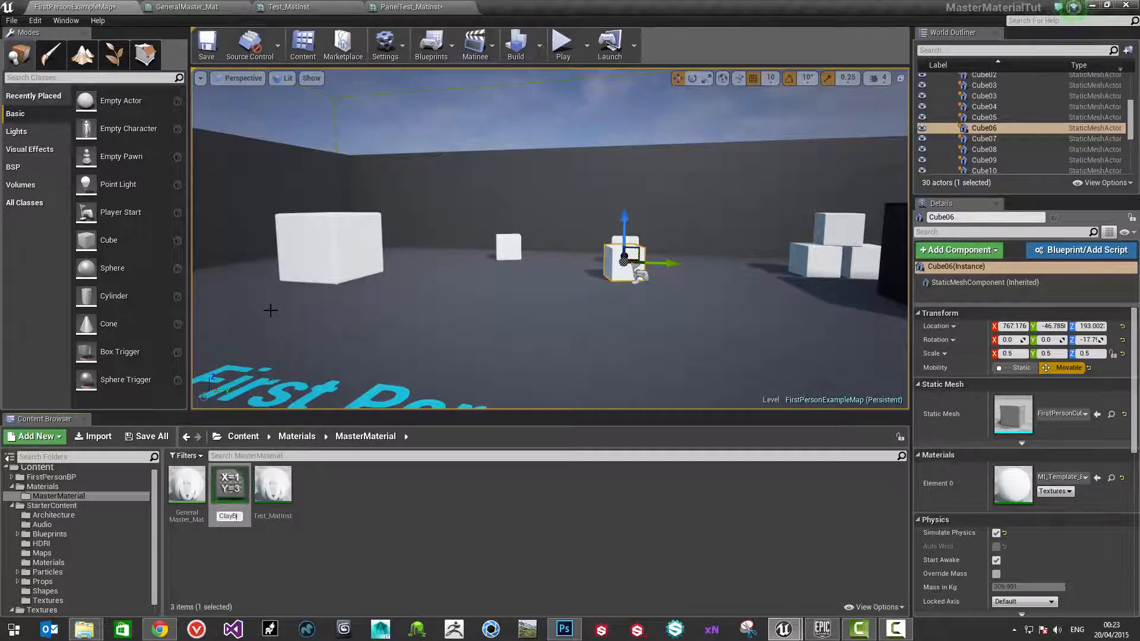
{"action": "type", "text": "ClayBrick"}
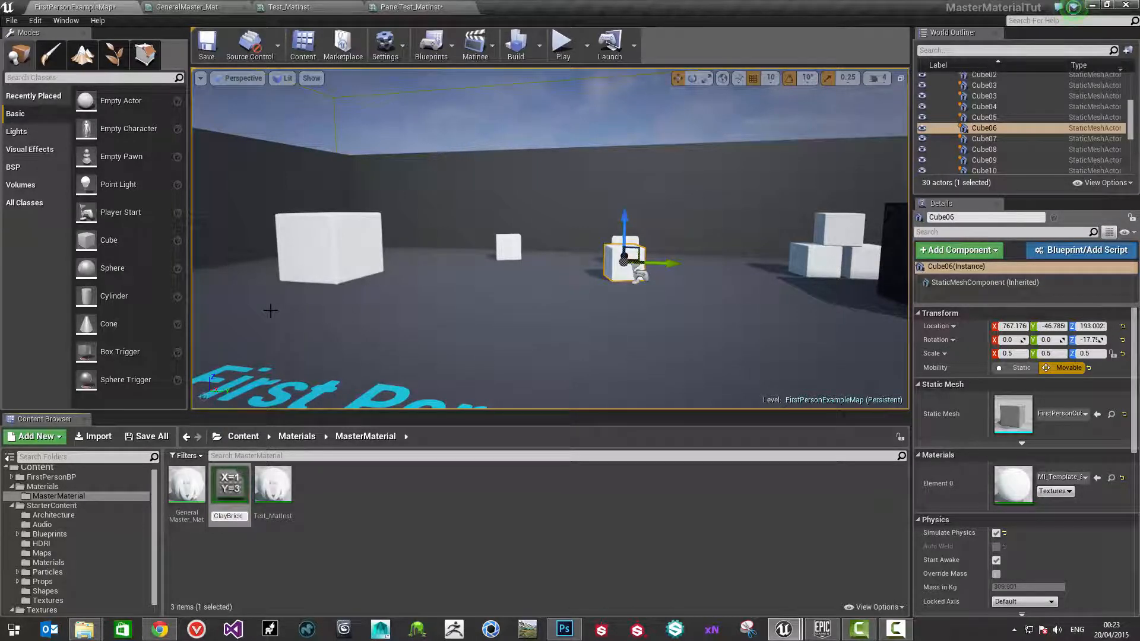
{"action": "type", "text": "_MatInst"}
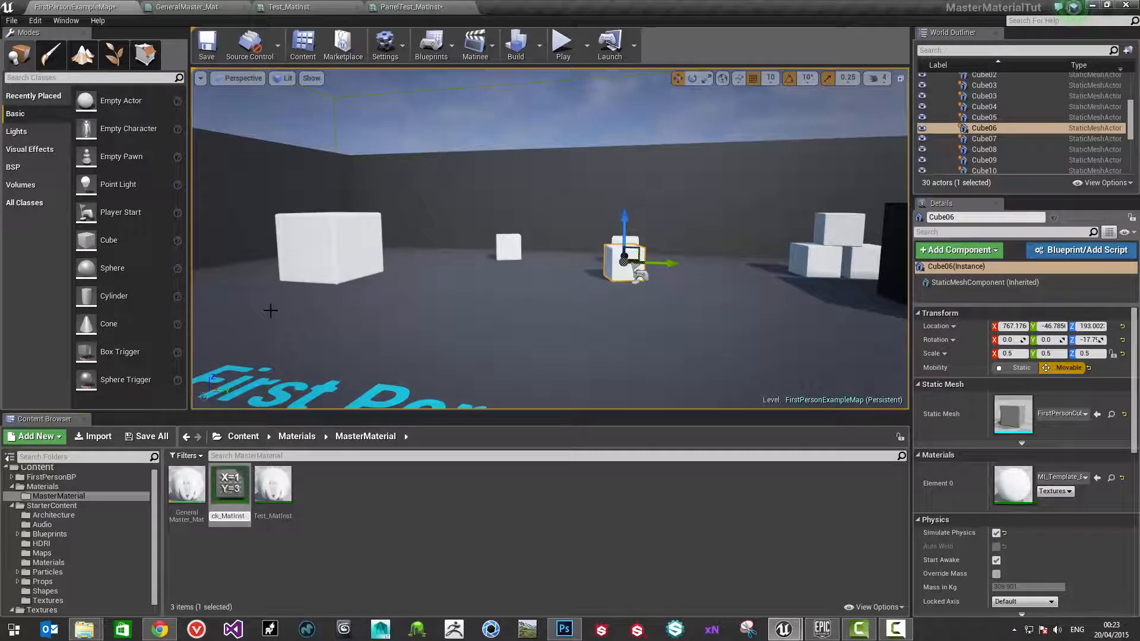
{"action": "key", "text": "Return"}
Move ClayBrick_MatInst to the Materials folder and open it for editing
{"action": "left_click_drag", "start_coordinate": [187, 518], "coordinate": [87, 490]}
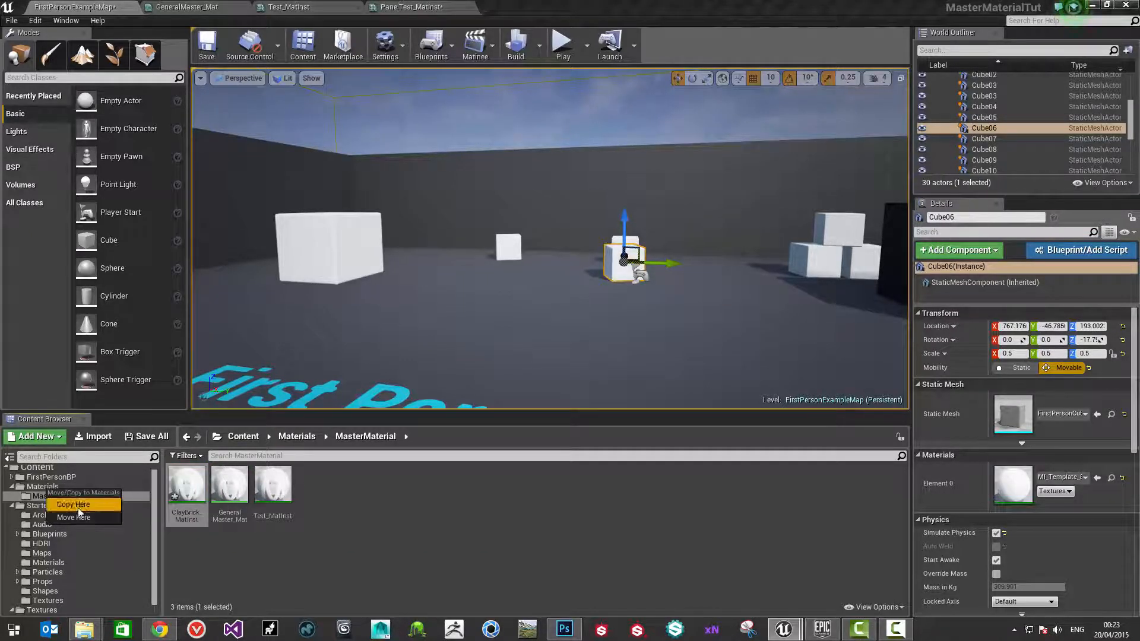
{"action": "left_click", "coordinate": [76, 516]}
{"action": "double_click", "coordinate": [48, 487]}
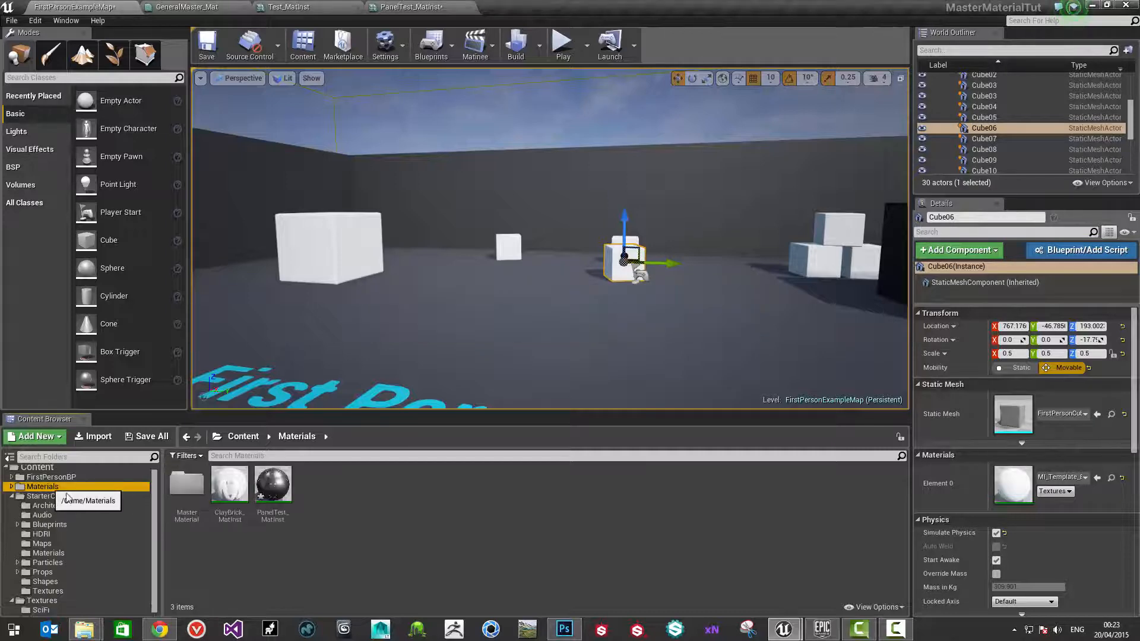
{"action": "double_click", "coordinate": [230, 484]}
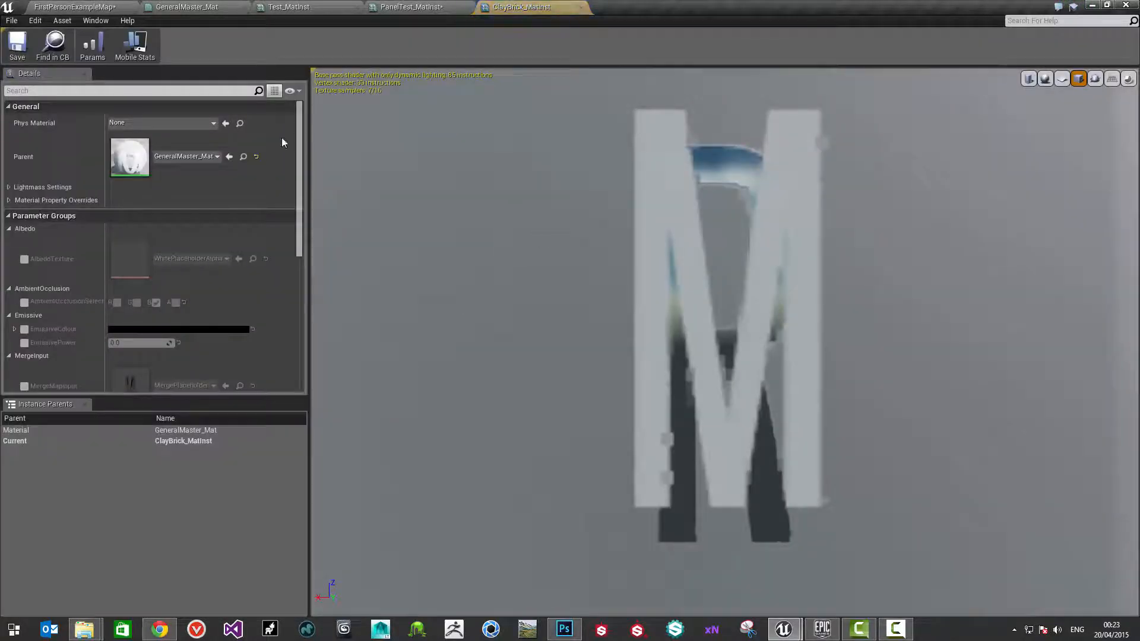
Enable ClayBrick_MatInst's AlbedoTexture and assign T_Brick_Clay_New_D from the StarterContent Textures folder
{"action": "left_click", "coordinate": [74, 7]}
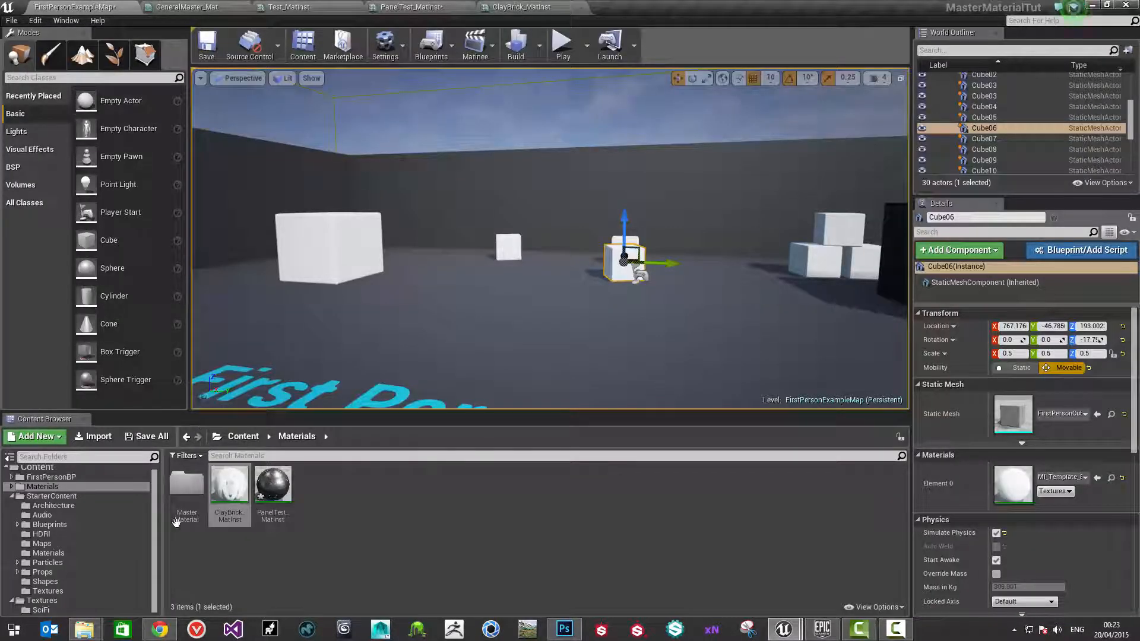
{"action": "left_click", "coordinate": [53, 591]}
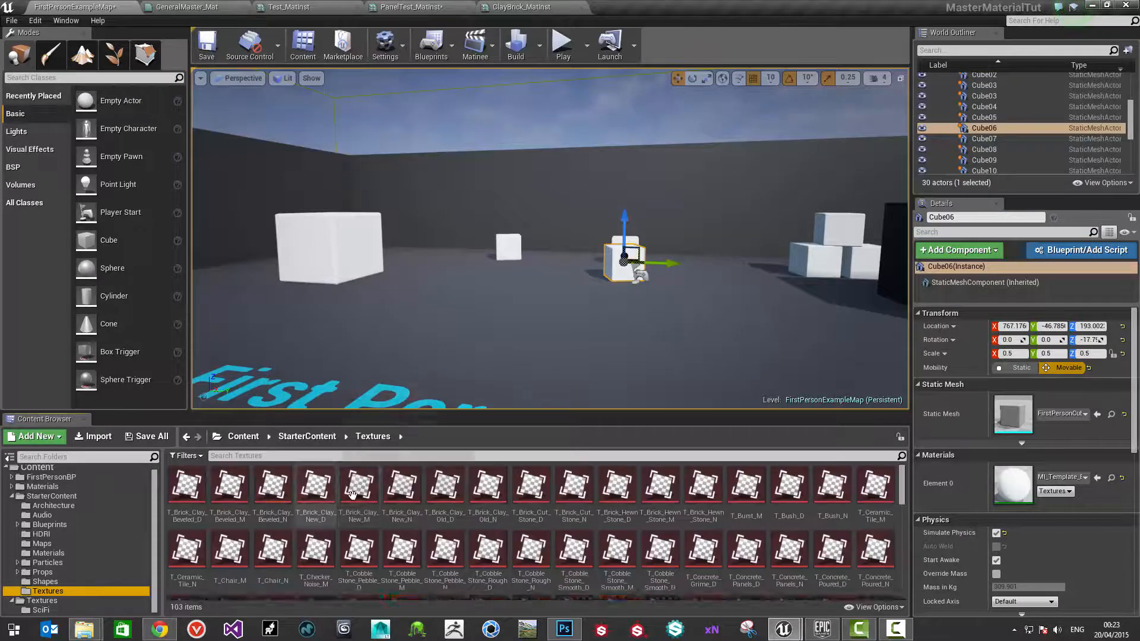
{"action": "left_click", "coordinate": [316, 489]}
{"action": "left_click", "coordinate": [523, 7]}
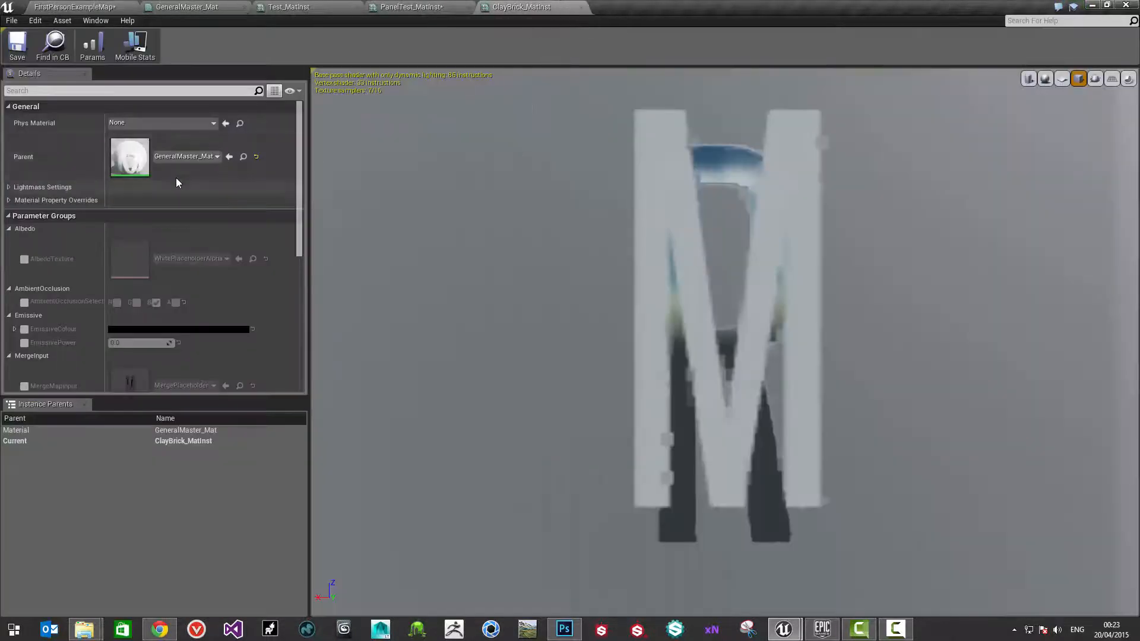
{"action": "left_click", "coordinate": [24, 260]}
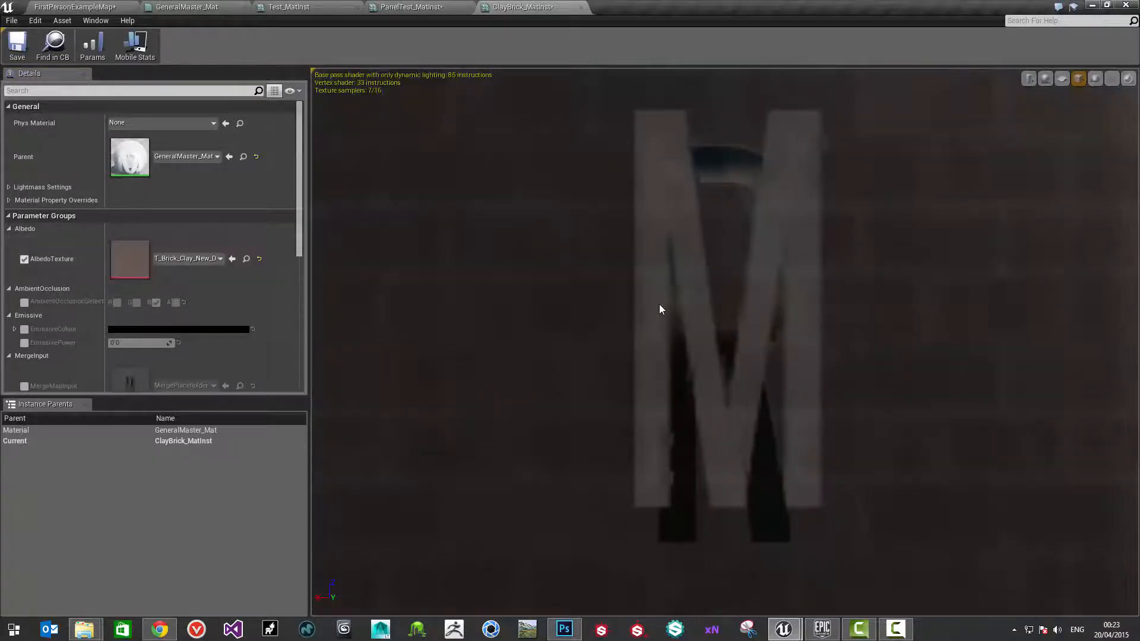
{"action": "left_click_drag", "start_coordinate": [659, 304], "coordinate": [772, 309]}
{"action": "right_click_drag", "start_coordinate": [659, 304], "coordinate": [659, 369]}
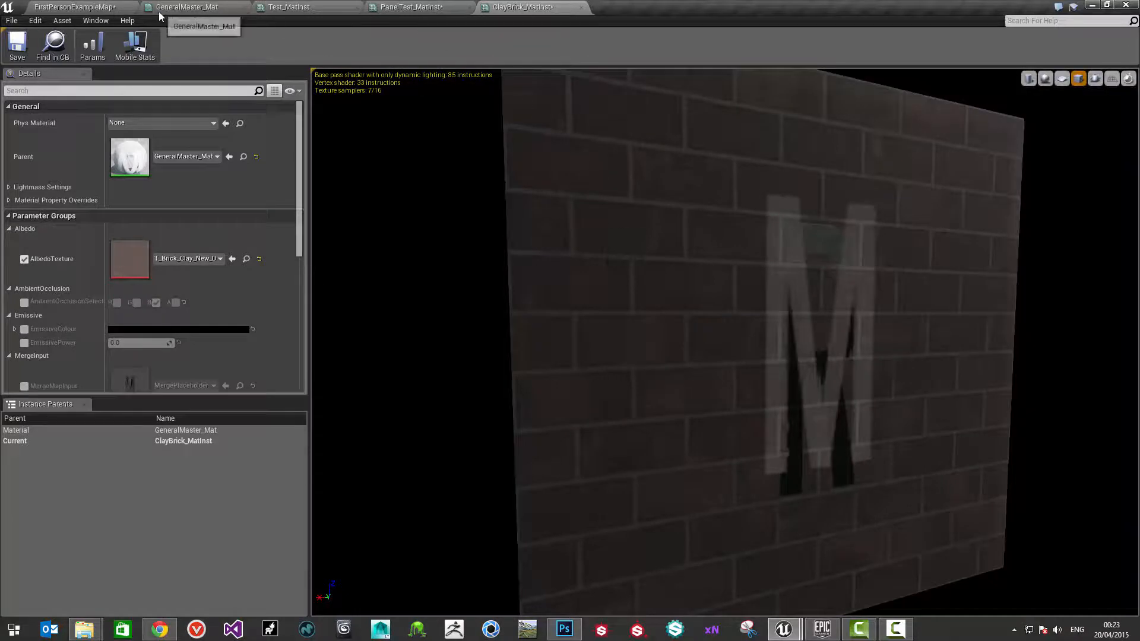
Enable MergeMapInput in ClayBrick_MatInst and assign the T_Brick_Clay_New_M texture
{"action": "left_click", "coordinate": [71, 7]}
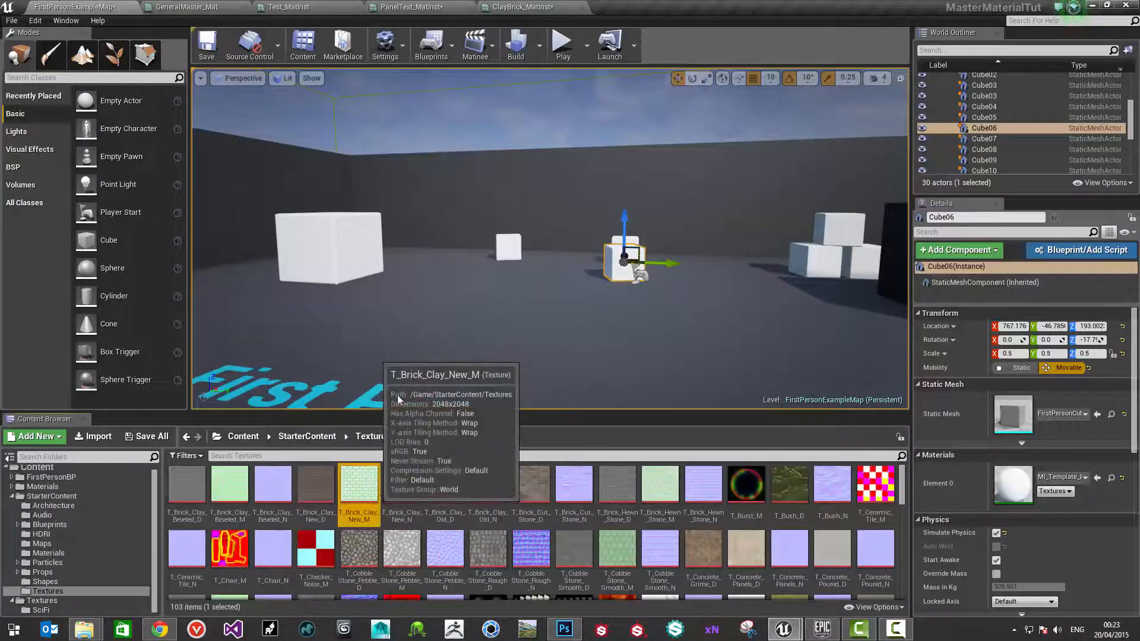
{"action": "left_click", "coordinate": [511, 7]}
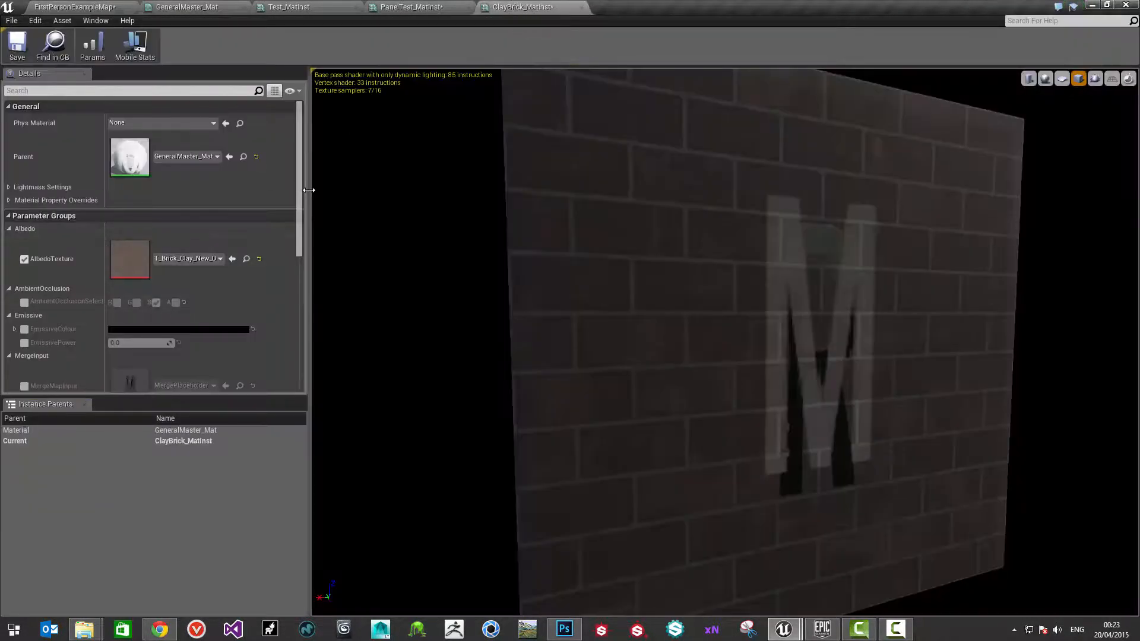
{"action": "scroll", "coordinate": [134, 262], "scroll_direction": "down", "scroll_amount": 3}
{"action": "left_click", "coordinate": [24, 285]}
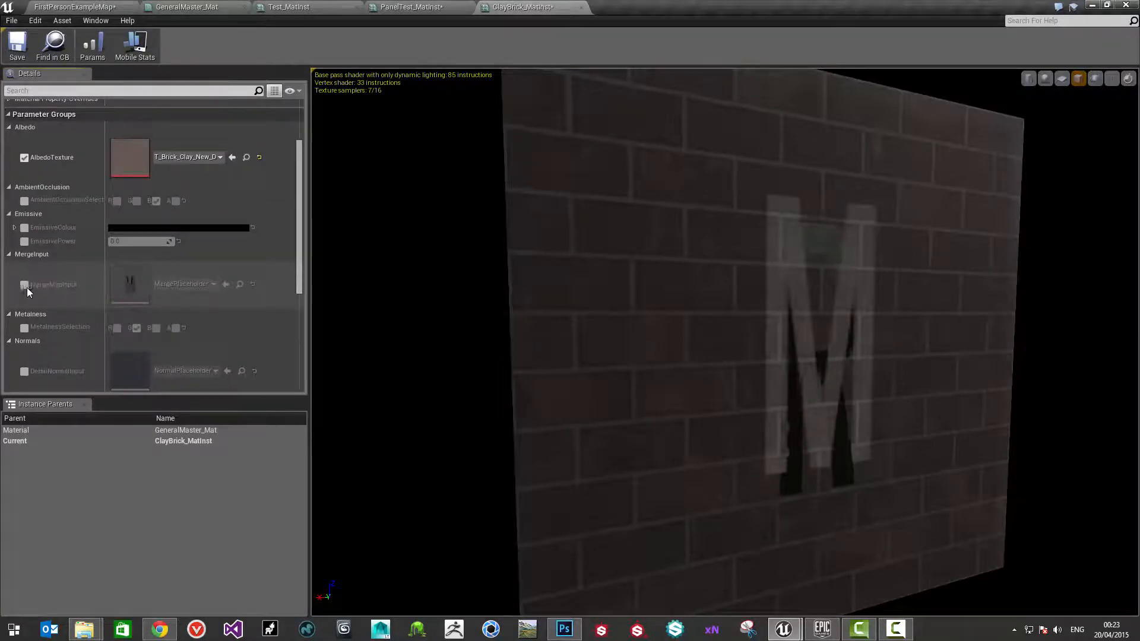
{"action": "left_click", "coordinate": [225, 285]}
{"action": "left_click_drag", "start_coordinate": [530, 304], "coordinate": [551, 308]}
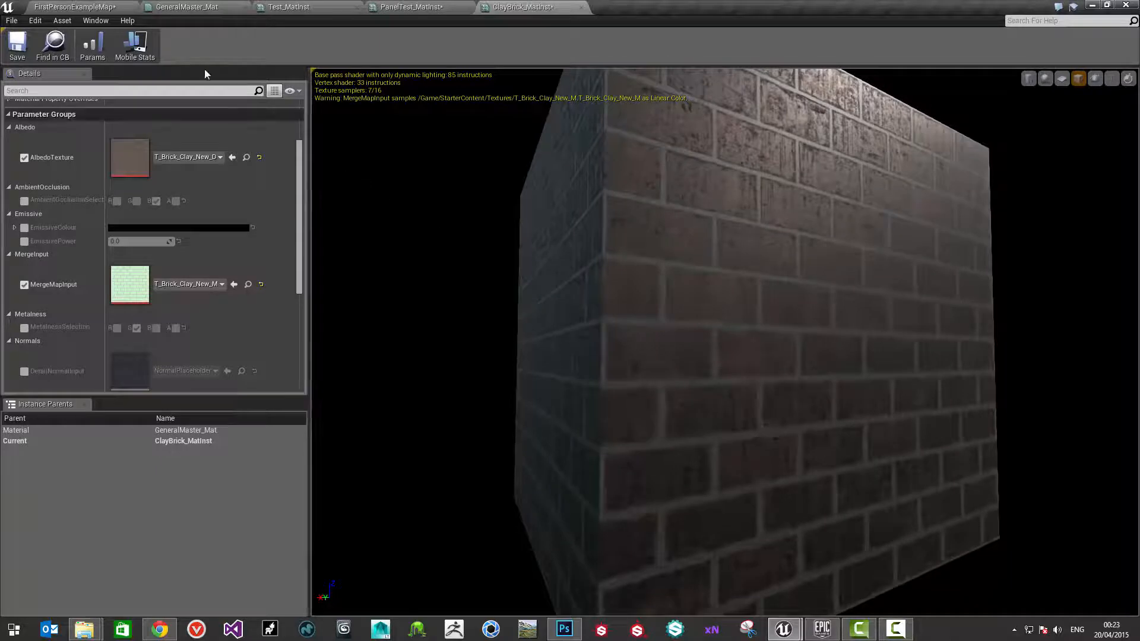
Enable MainNormalInput in ClayBrick_MatInst and assign the T_Brick_Clay_New_N normal map
{"action": "left_click", "coordinate": [439, 6]}
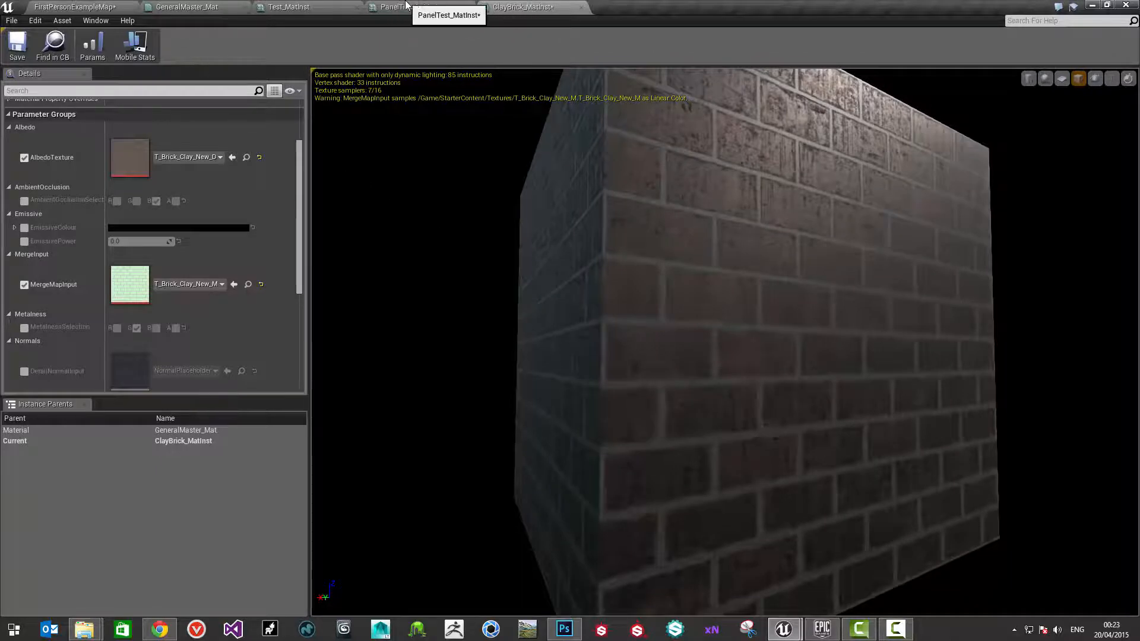
{"action": "left_click", "coordinate": [98, 7]}
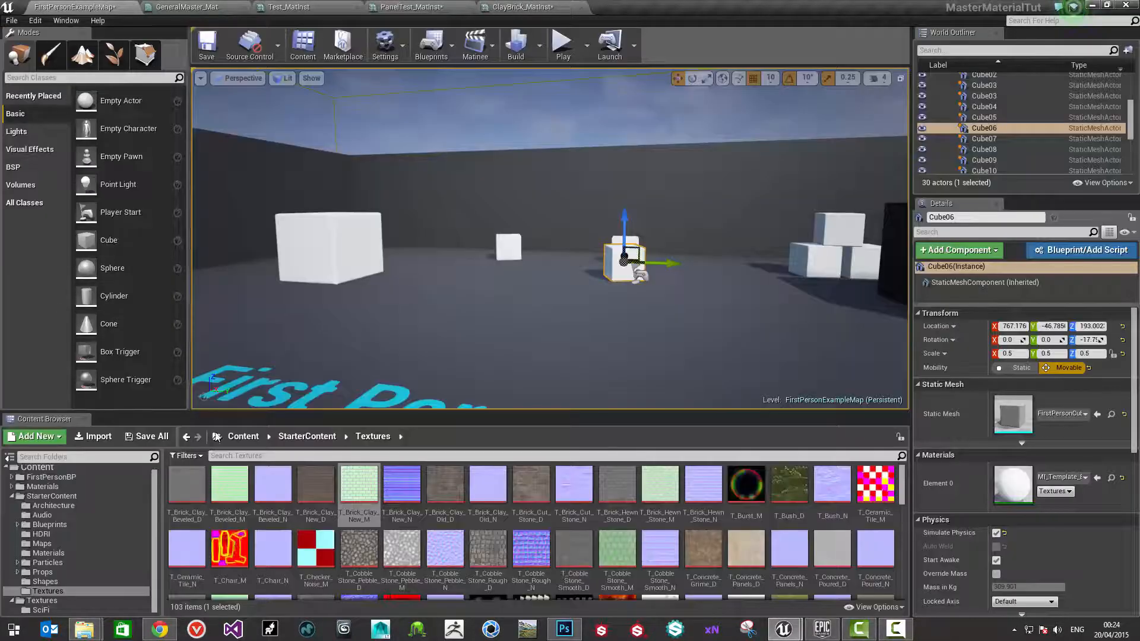
{"action": "left_click", "coordinate": [555, 7]}
{"action": "left_click_drag", "start_coordinate": [299, 244], "coordinate": [290, 333]}
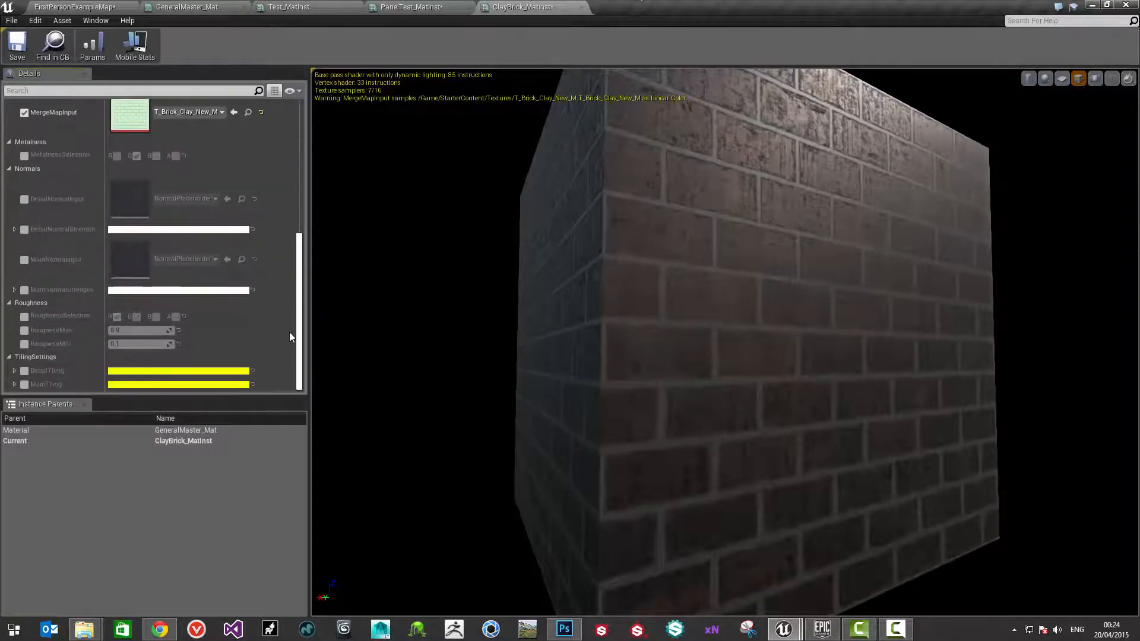
{"action": "left_click", "coordinate": [24, 384]}
{"action": "left_click", "coordinate": [24, 260]}
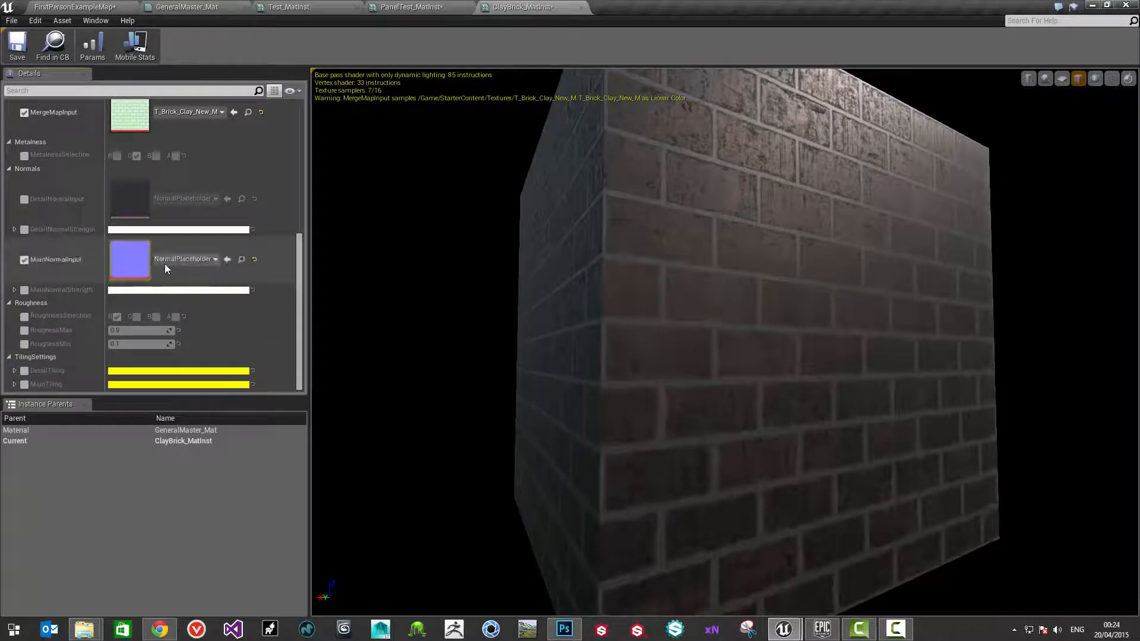
{"action": "left_click", "coordinate": [228, 259]}
{"action": "left_click_drag", "start_coordinate": [714, 283], "coordinate": [760, 283]}
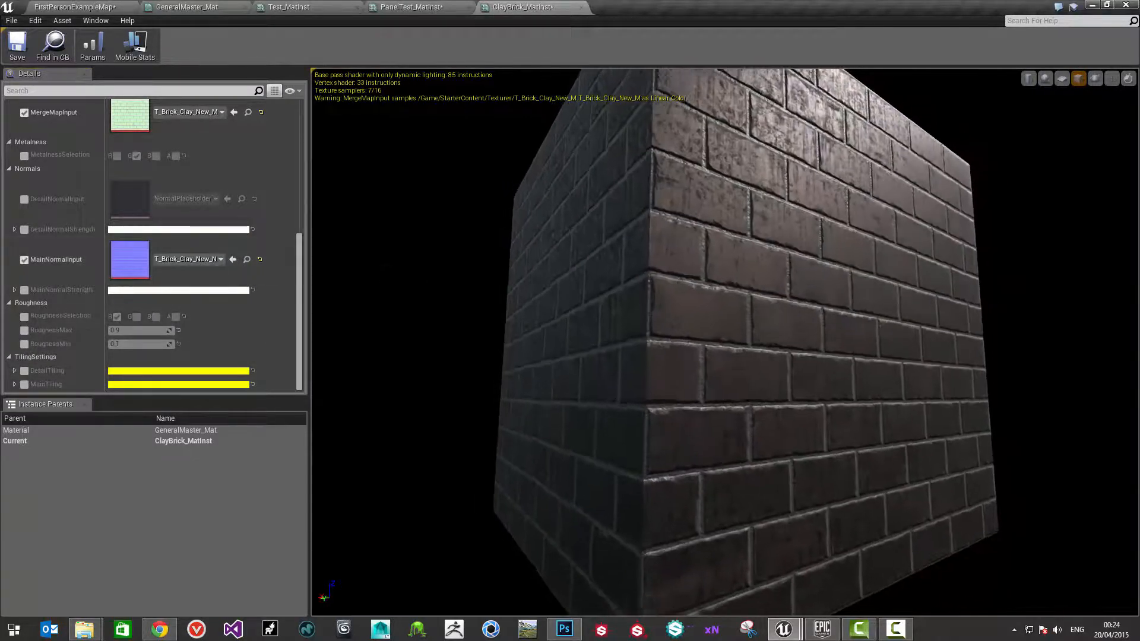
{"action": "right_click_drag", "start_coordinate": [720, 283], "coordinate": [720, 252]}
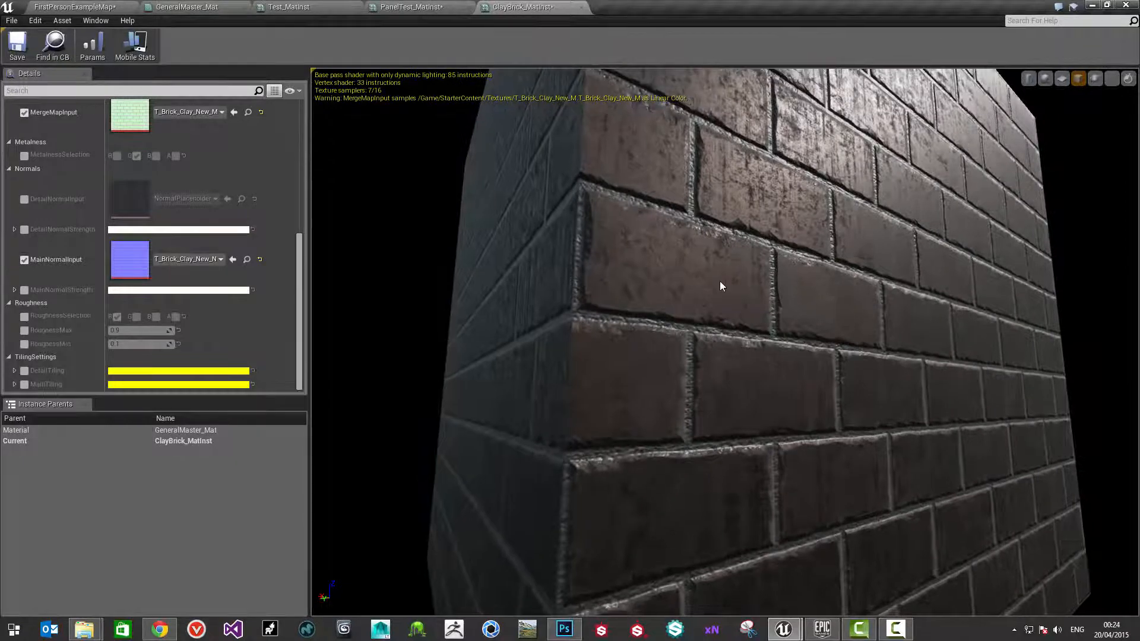
{"action": "left_click_drag", "start_coordinate": [722, 286], "coordinate": [772, 285]}
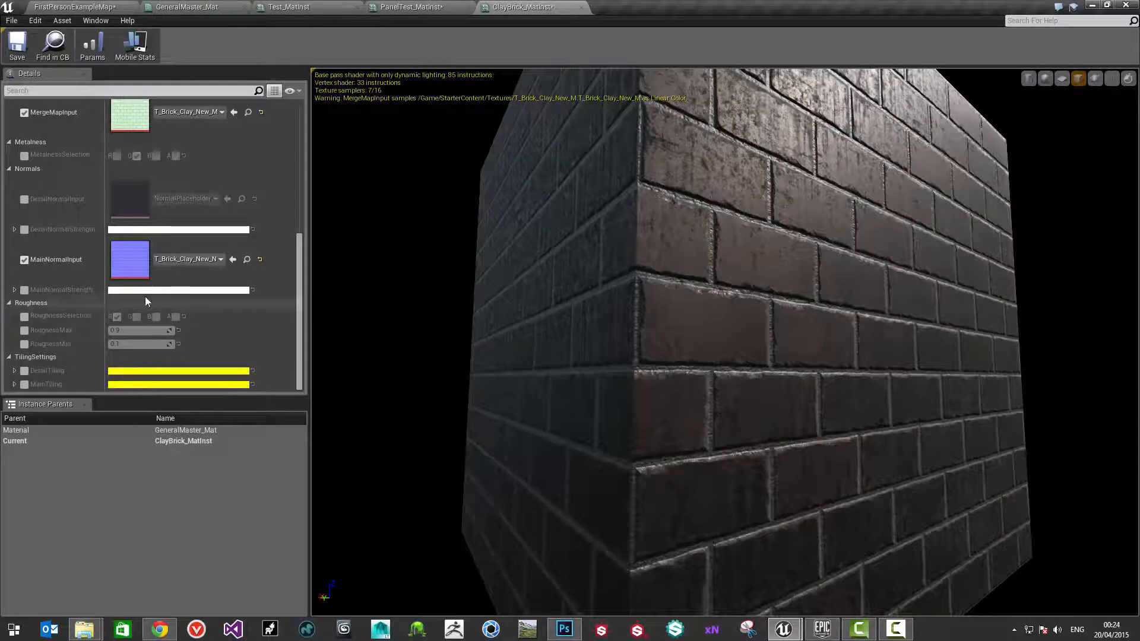
Enable both roughness limits, set the maximum roughness to about 0.81, and inspect the bricks up close
{"action": "left_click", "coordinate": [24, 330]}
{"action": "left_click", "coordinate": [24, 344]}
{"action": "mouse_move", "coordinate": [139, 330]}
{"action": "left_mouse_down"}
{"action": "mouse_move", "coordinate": [125, 330]}
{"action": "mouse_move", "coordinate": [169, 330]}
{"action": "mouse_move", "coordinate": [145, 330]}
{"action": "left_mouse_up"}
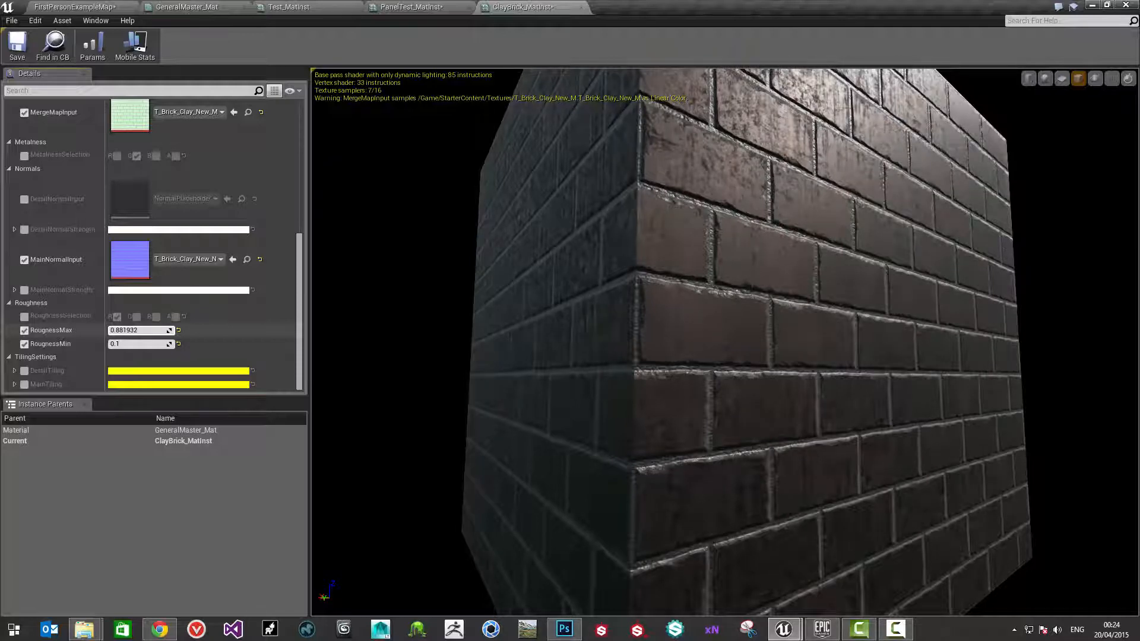
{"action": "left_click_drag", "start_coordinate": [146, 330], "coordinate": [139, 330]}
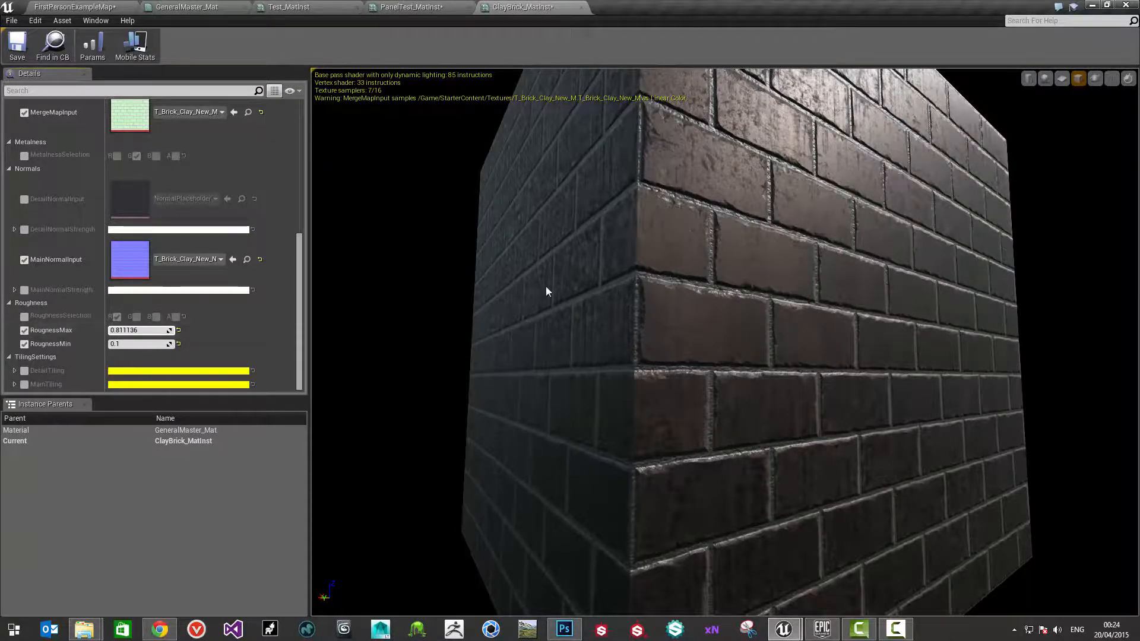
{"action": "left_click_drag", "start_coordinate": [570, 287], "coordinate": [733, 232]}
{"action": "scroll", "coordinate": [725, 342], "scroll_direction": "down", "scroll_amount": 6}
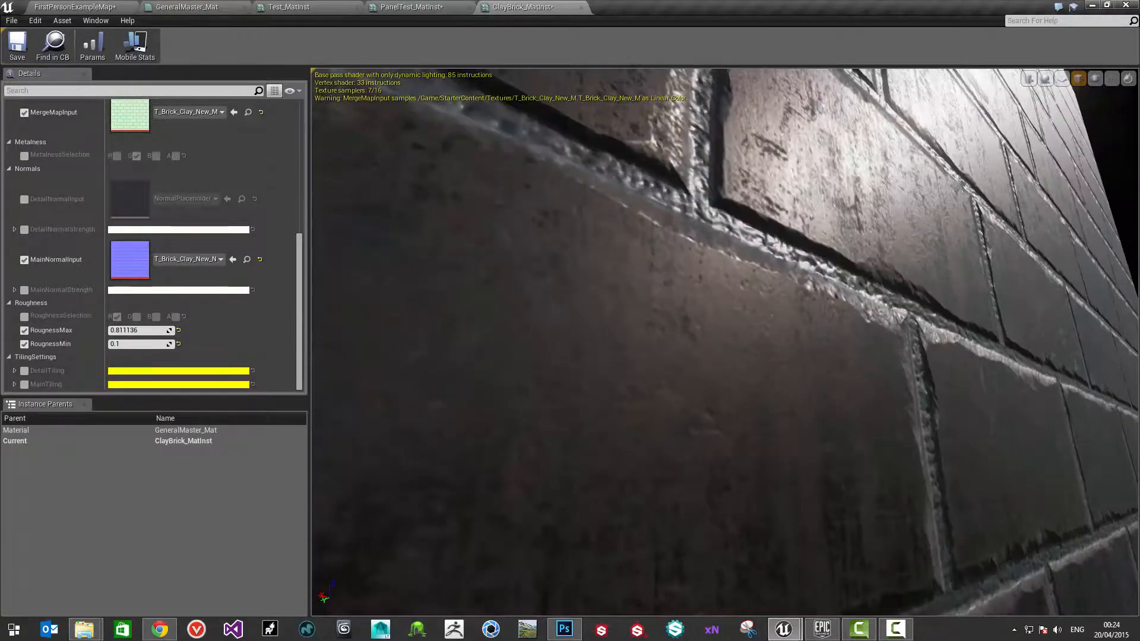
{"action": "left_click_drag", "start_coordinate": [725, 342], "coordinate": [716, 356]}
{"action": "right_click_drag", "start_coordinate": [715, 356], "coordinate": [748, 409]}
{"action": "right_click_drag", "start_coordinate": [725, 309], "coordinate": [725, 272]}
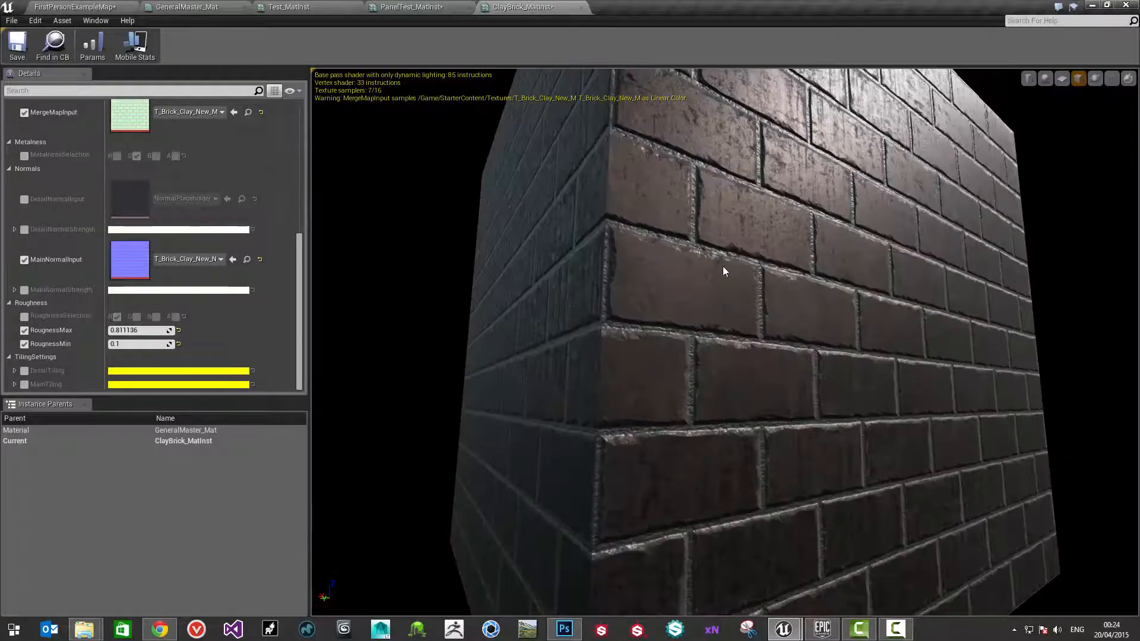
Search the StarterContent Textures folder for "detail" and select T_Detail_Rocky_N
{"action": "left_click", "coordinate": [82, 7]}
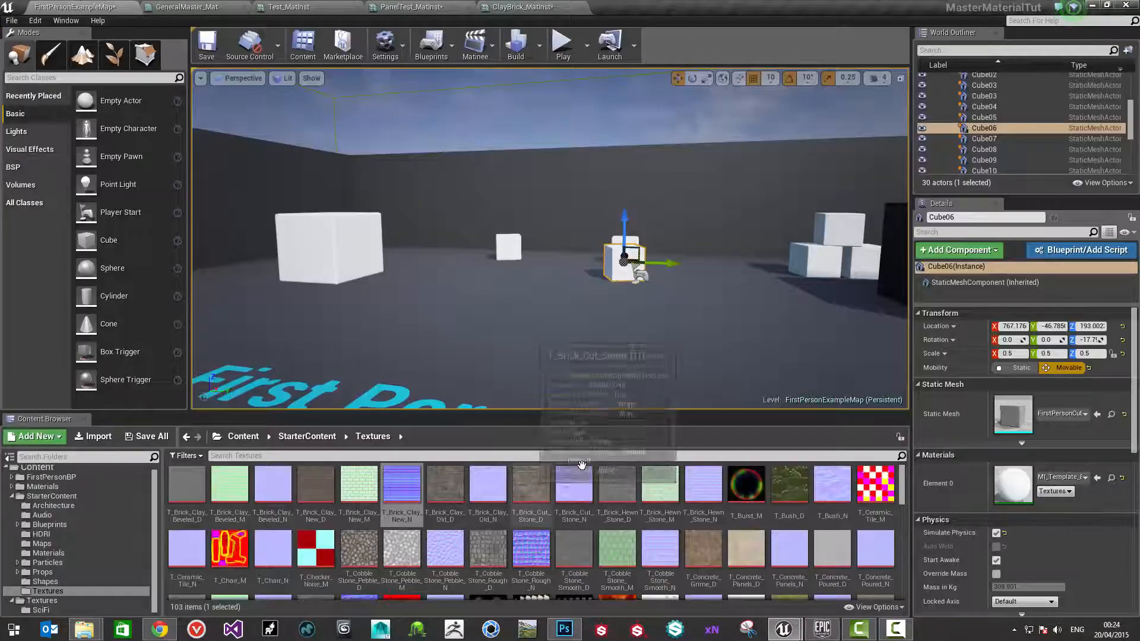
{"action": "left_click", "coordinate": [294, 455]}
{"action": "type", "text": "detail"}
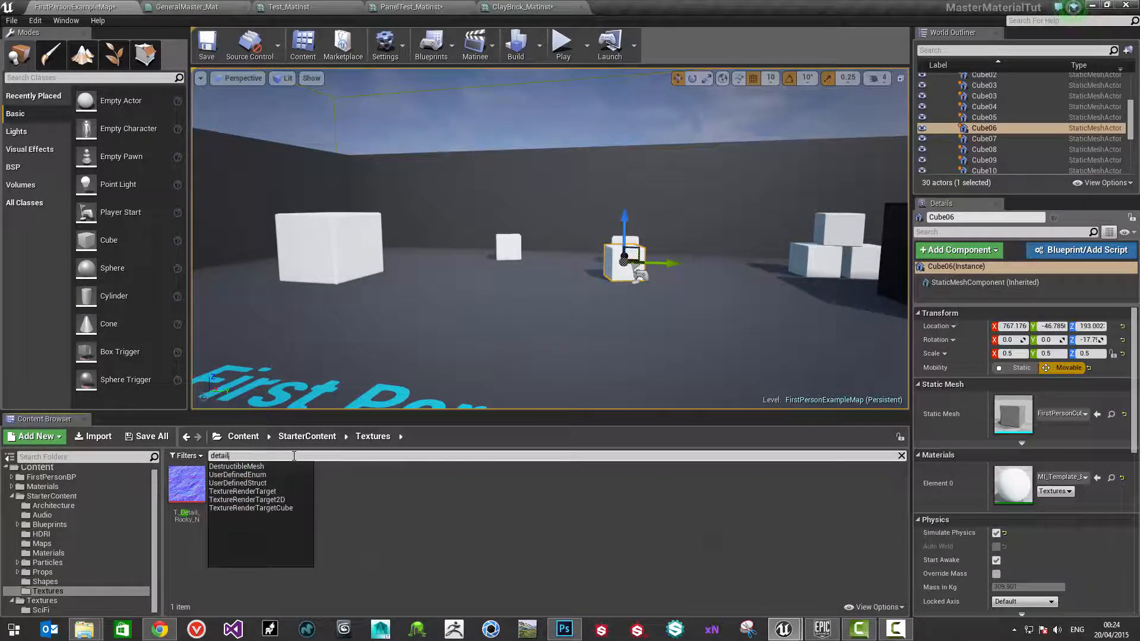
{"action": "left_click", "coordinate": [187, 486]}
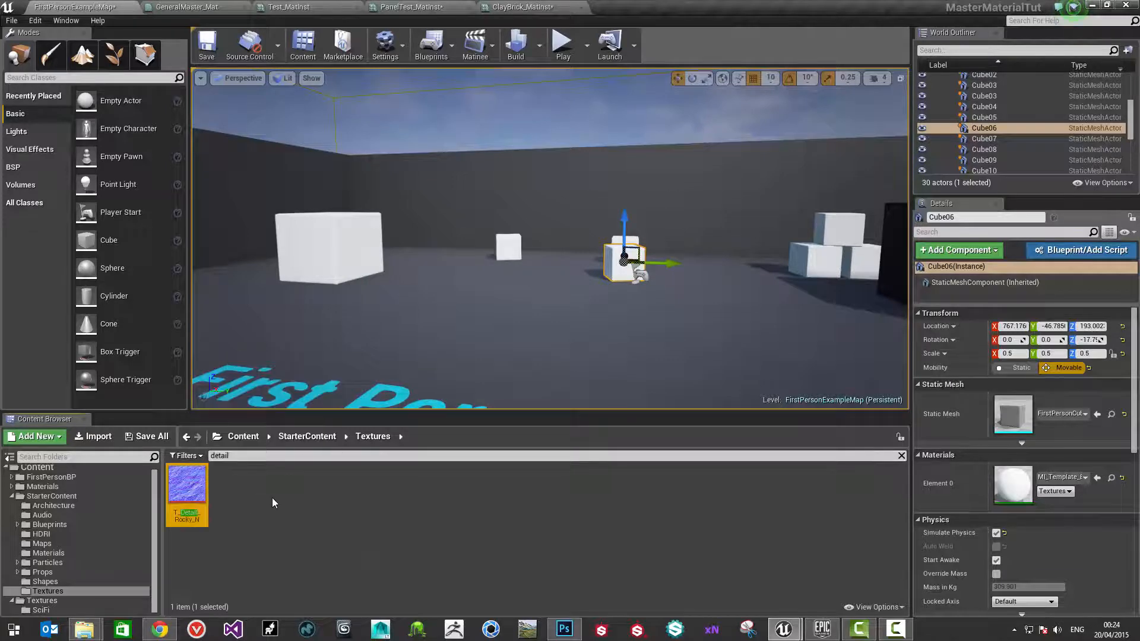
Enable DetailNormalInput in ClayBrick_MatInst, assign T_Detail_Rocky_N, and check the rocky surface on the preview cube
{"action": "left_click", "coordinate": [516, 7]}
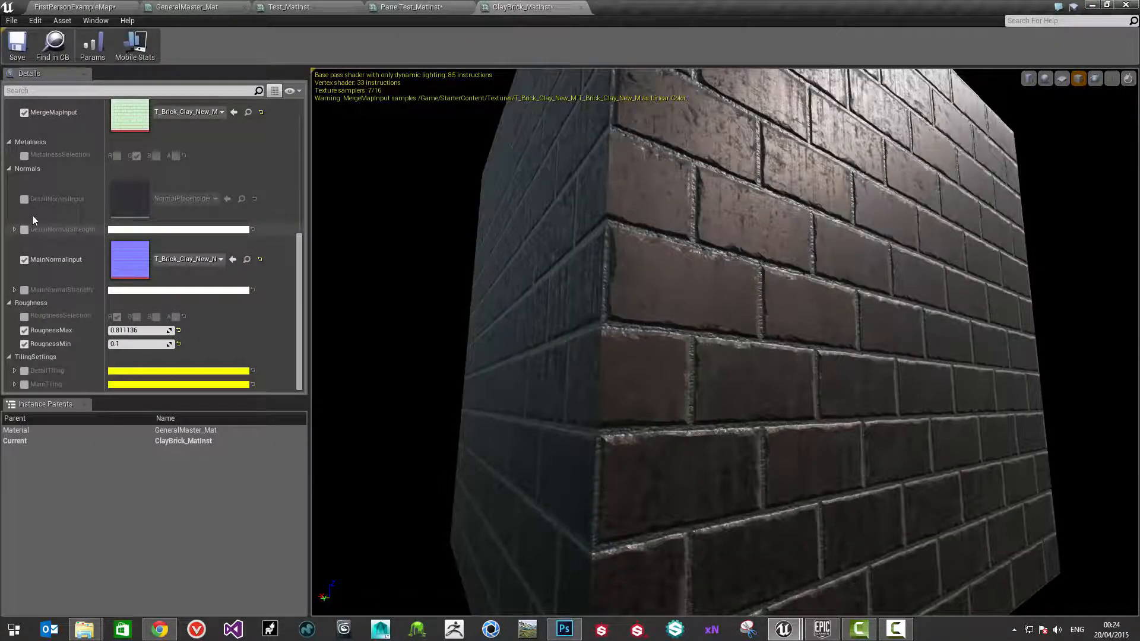
{"action": "left_click", "coordinate": [24, 199]}
{"action": "left_click", "coordinate": [228, 198]}
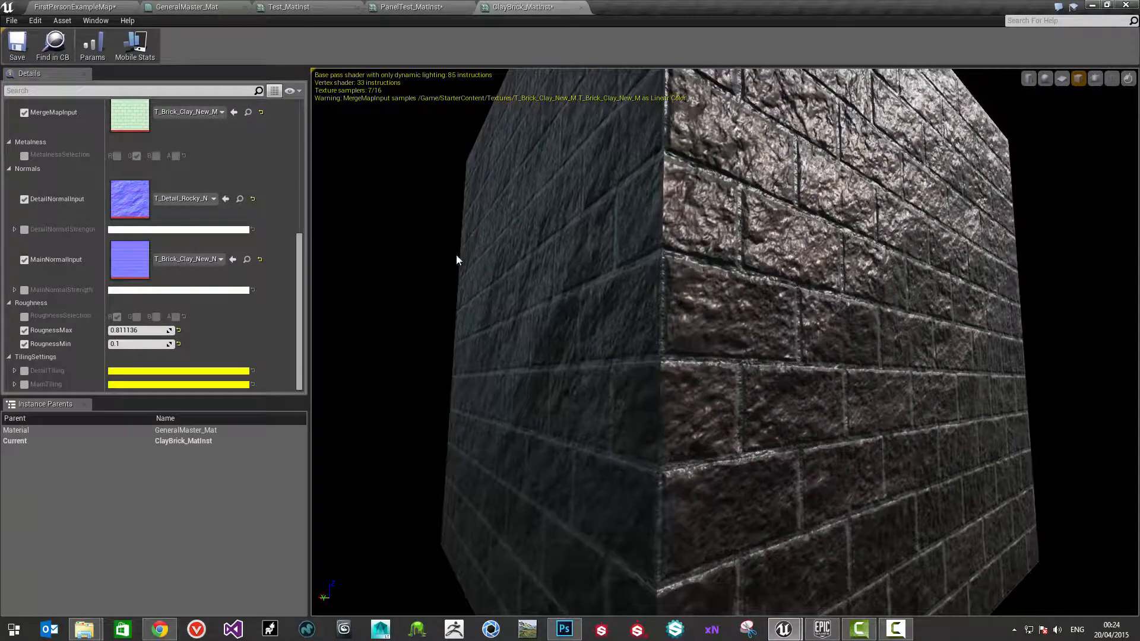
{"action": "right_click_drag", "start_coordinate": [575, 273], "coordinate": [576, 220]}
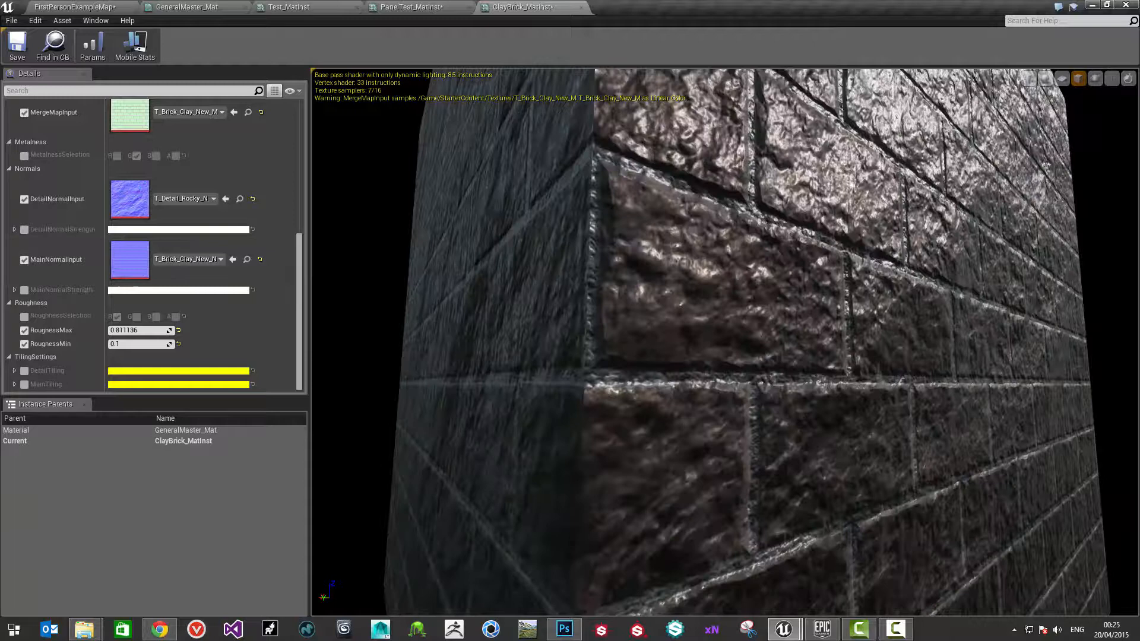
{"action": "right_click_drag", "start_coordinate": [429, 259], "coordinate": [429, 310]}
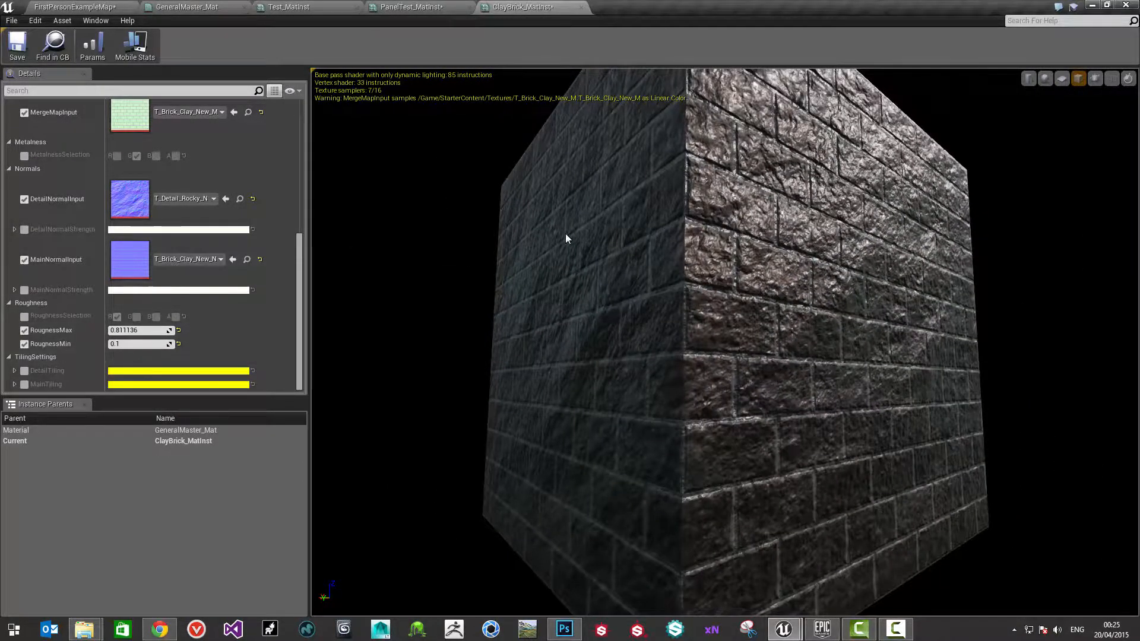
{"action": "right_click_drag", "start_coordinate": [565, 234], "coordinate": [565, 261]}
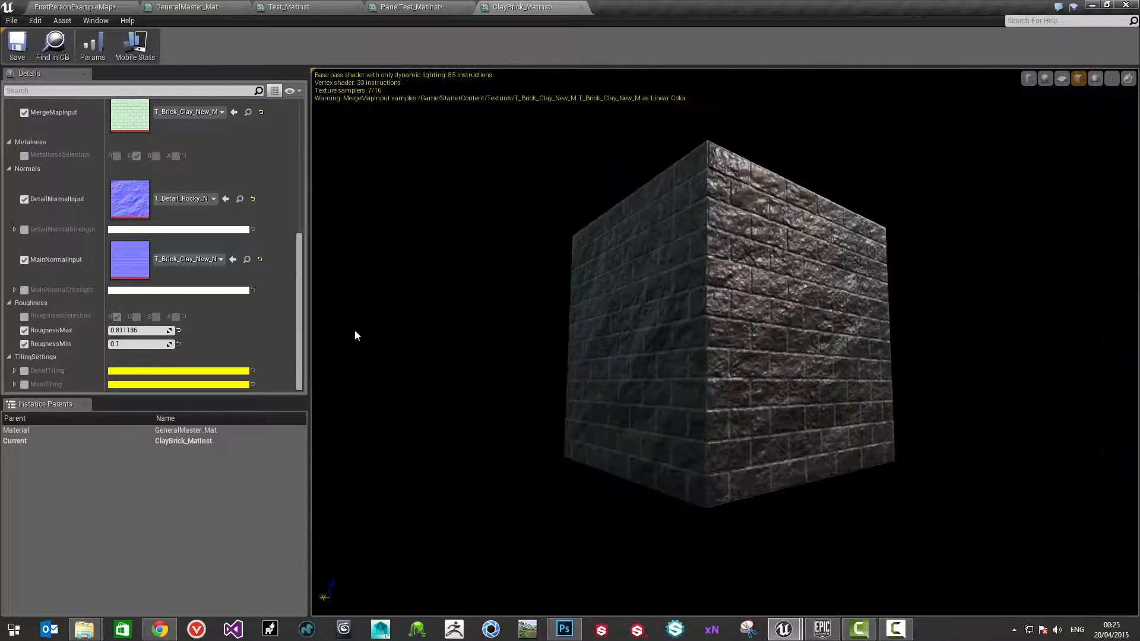
Enable DetailTiling, set its R and G values to 7, and inspect the brick detail up close
{"action": "left_click", "coordinate": [15, 370]}
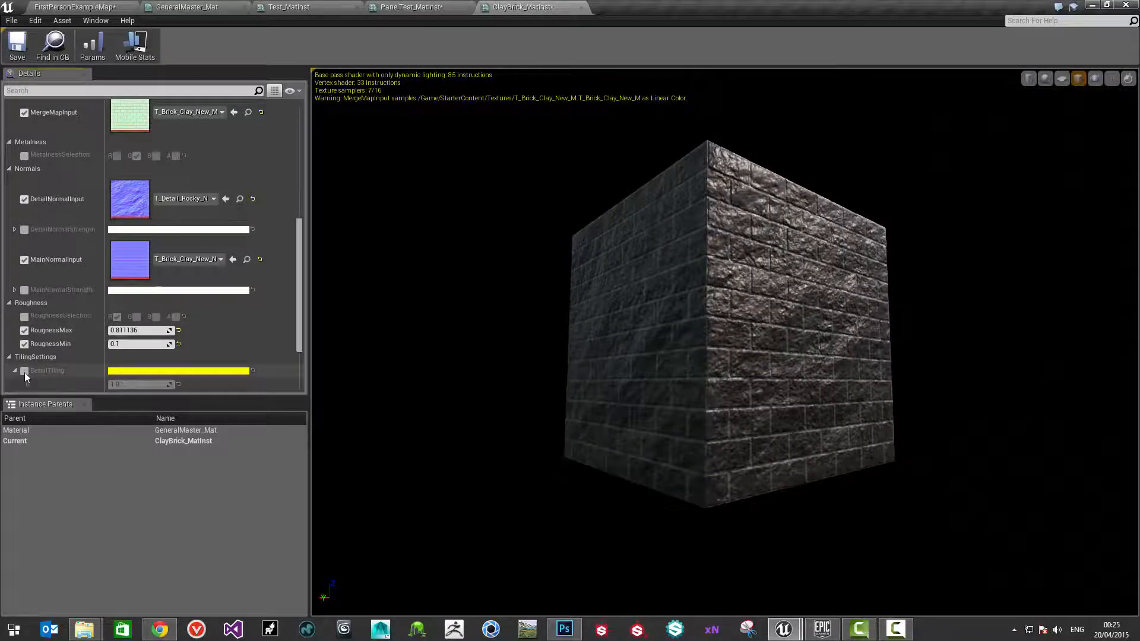
{"action": "left_click", "coordinate": [24, 371]}
{"action": "scroll", "coordinate": [255, 327], "scroll_direction": "down", "scroll_amount": 2}
{"action": "left_click", "coordinate": [164, 347]}
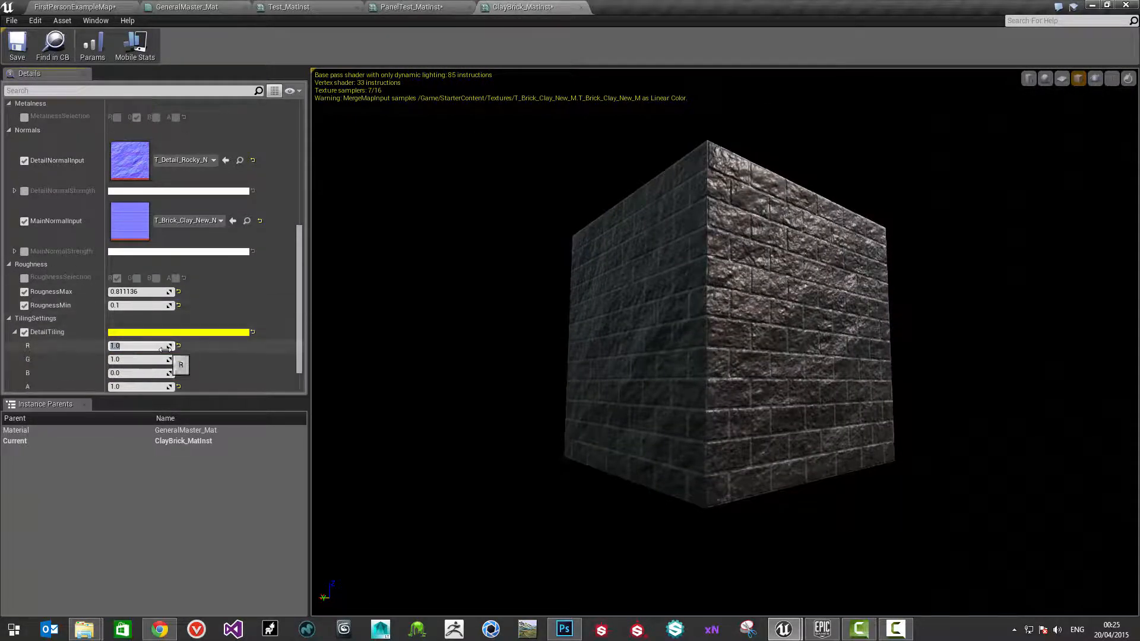
{"action": "type", "text": "7"}
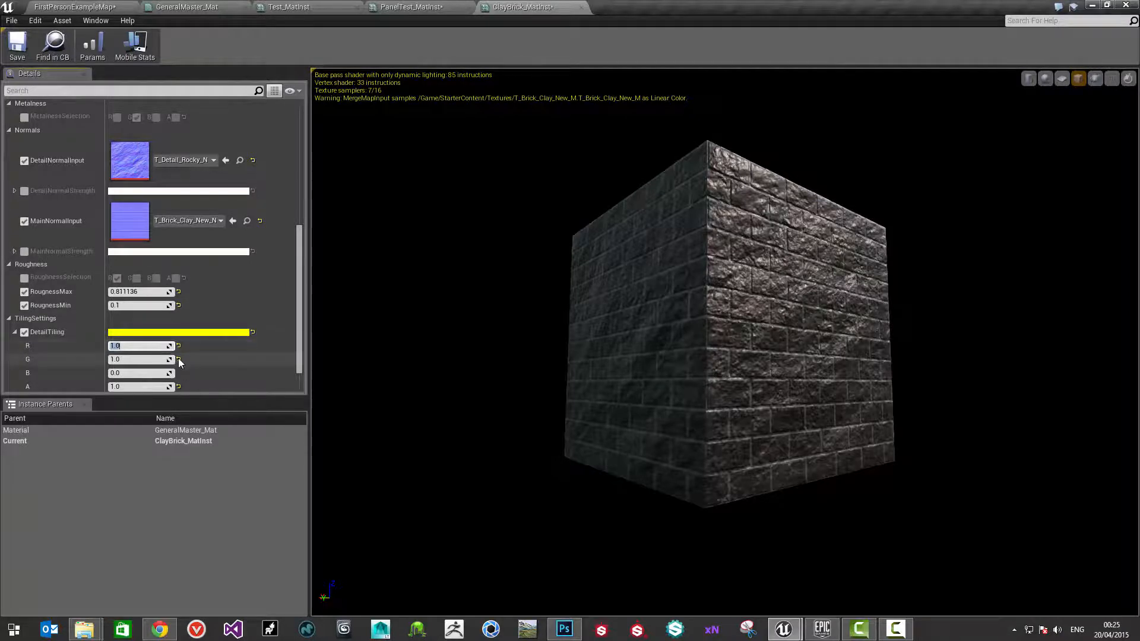
{"action": "left_click", "coordinate": [147, 359]}
{"action": "type", "text": "7"}
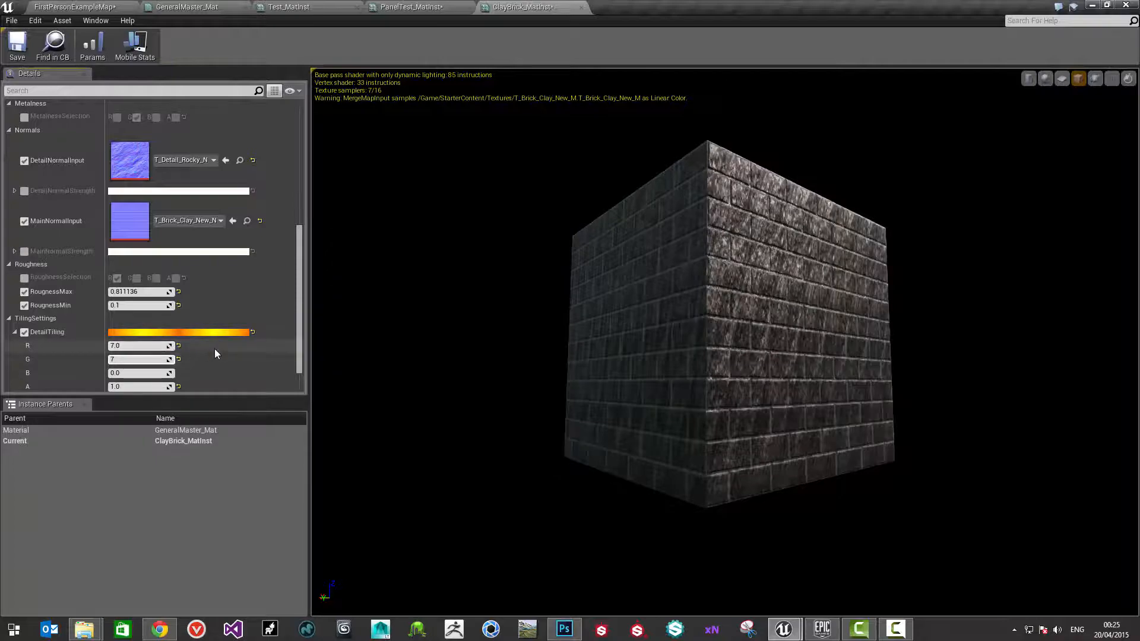
{"action": "left_click", "coordinate": [232, 371]}
{"action": "right_click_drag", "start_coordinate": [662, 326], "coordinate": [735, 329]}
{"action": "left_click_drag", "start_coordinate": [735, 329], "coordinate": [608, 352]}
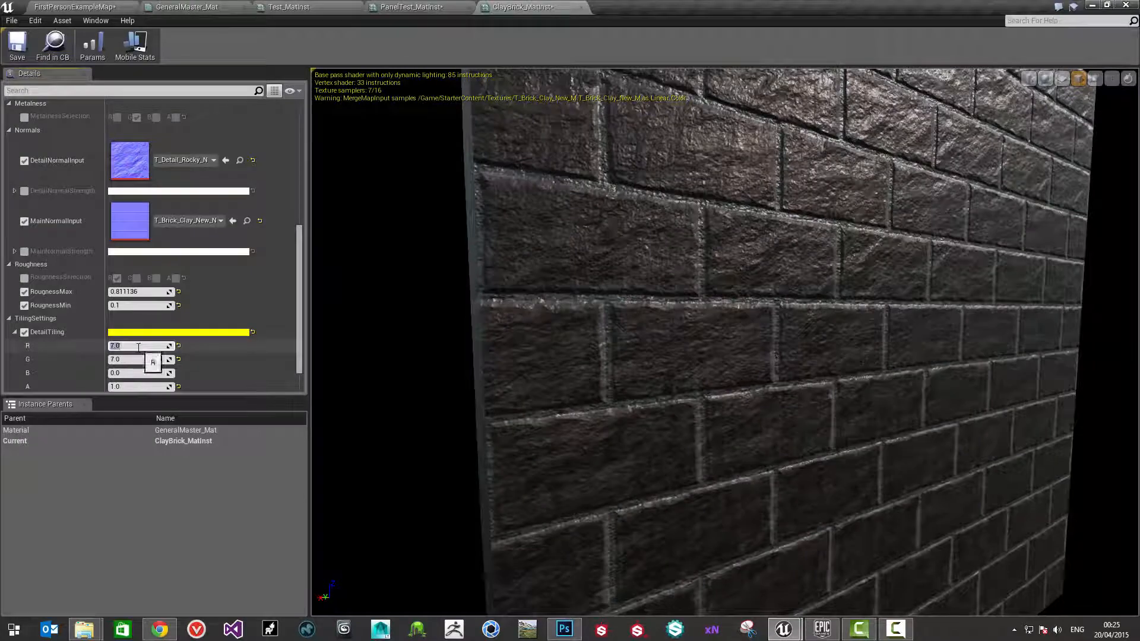
Set DetailTiling's R and G values to 20 and review the finer detail on the preview cube
{"action": "type", "text": "20"}
{"action": "key", "text": "Tab"}
{"action": "type", "text": "20"}
{"action": "key", "text": "Tab"}
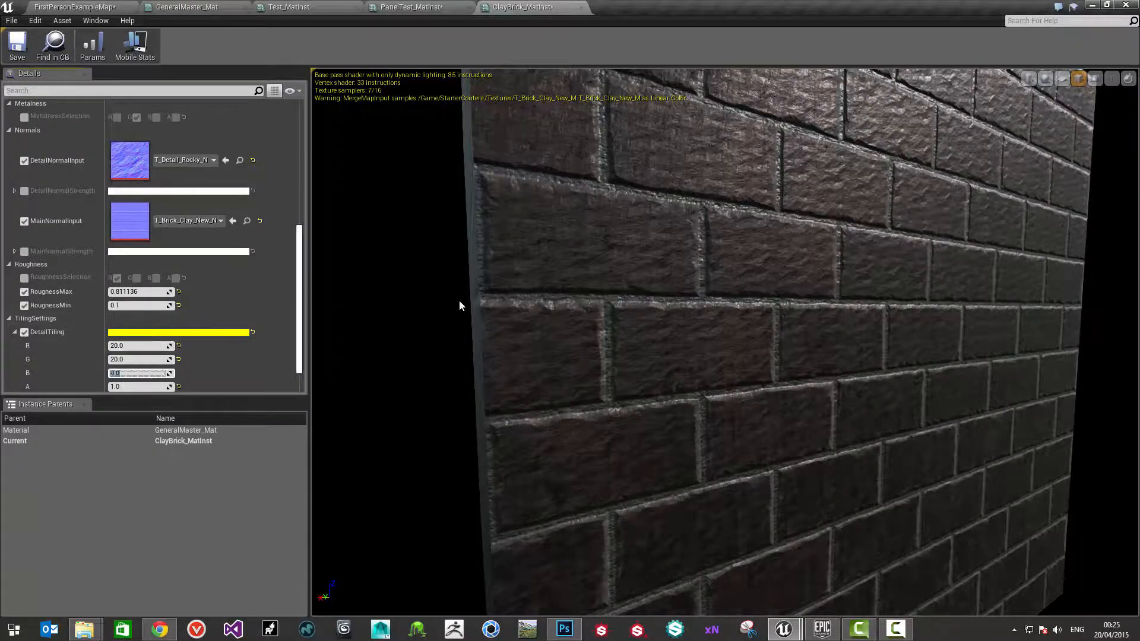
{"action": "left_click_drag", "start_coordinate": [704, 270], "coordinate": [647, 269]}
{"action": "scroll", "coordinate": [704, 270], "scroll_direction": "up", "scroll_amount": 5}
{"action": "scroll", "coordinate": [705, 270], "scroll_direction": "down", "scroll_amount": 8}
{"action": "right_click_drag", "start_coordinate": [704, 269], "coordinate": [705, 291]}
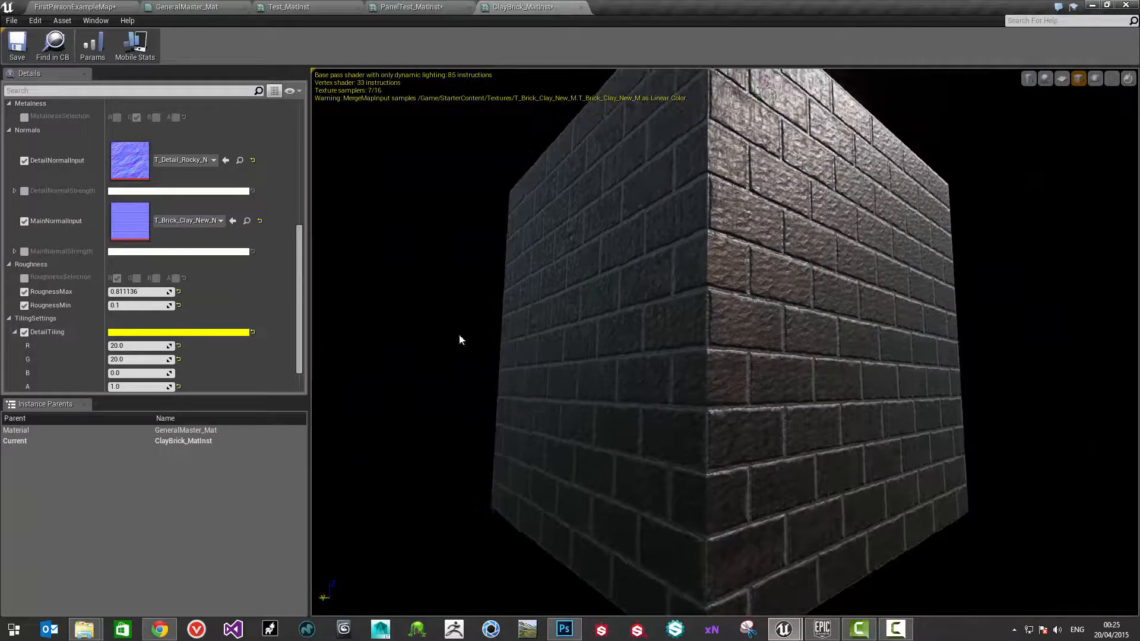
Disable DetailNormalInput in ClayBrick_MatInst and set MainTiling's R and G values to 2
{"action": "left_click", "coordinate": [24, 160]}
{"action": "mouse_move", "coordinate": [826, 251]}
{"action": "left_mouse_down"}
{"action": "mouse_move", "coordinate": [814, 252]}
{"action": "mouse_move", "coordinate": [831, 253]}
{"action": "left_mouse_up"}
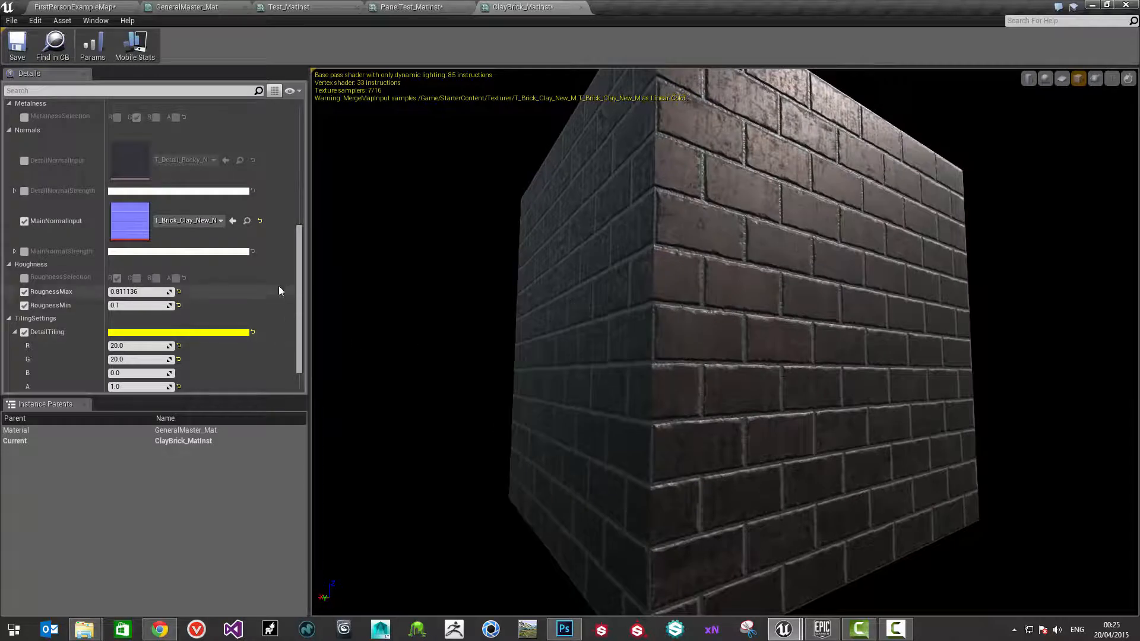
{"action": "scroll", "coordinate": [35, 341], "scroll_direction": "down", "scroll_amount": 1}
{"action": "left_click", "coordinate": [14, 316]}
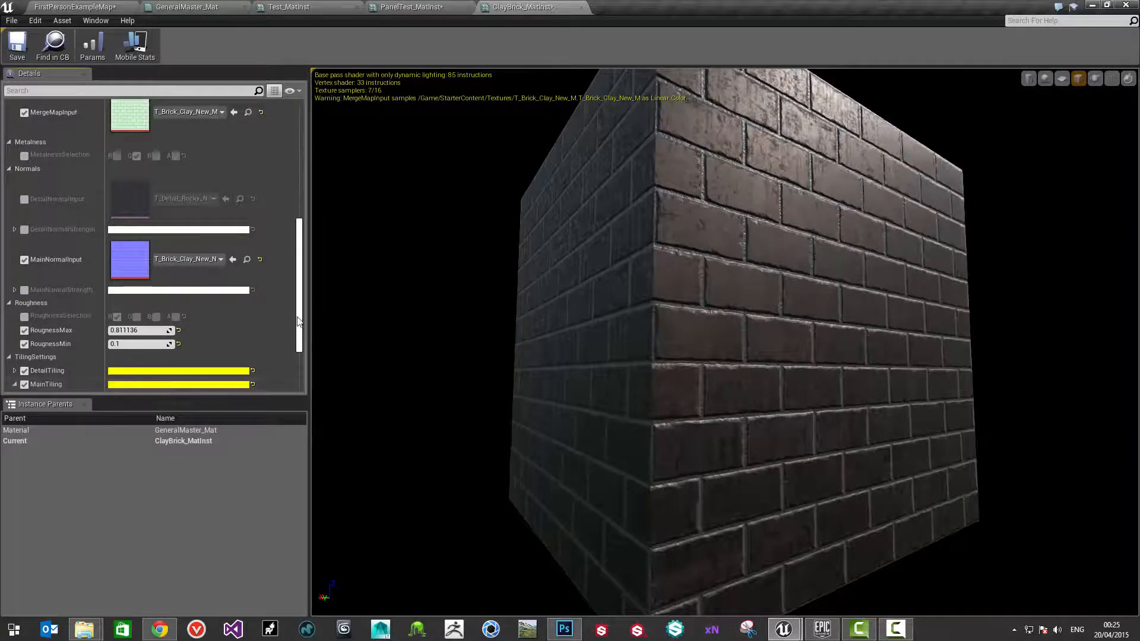
{"action": "scroll", "coordinate": [246, 358], "scroll_direction": "down", "scroll_amount": 1}
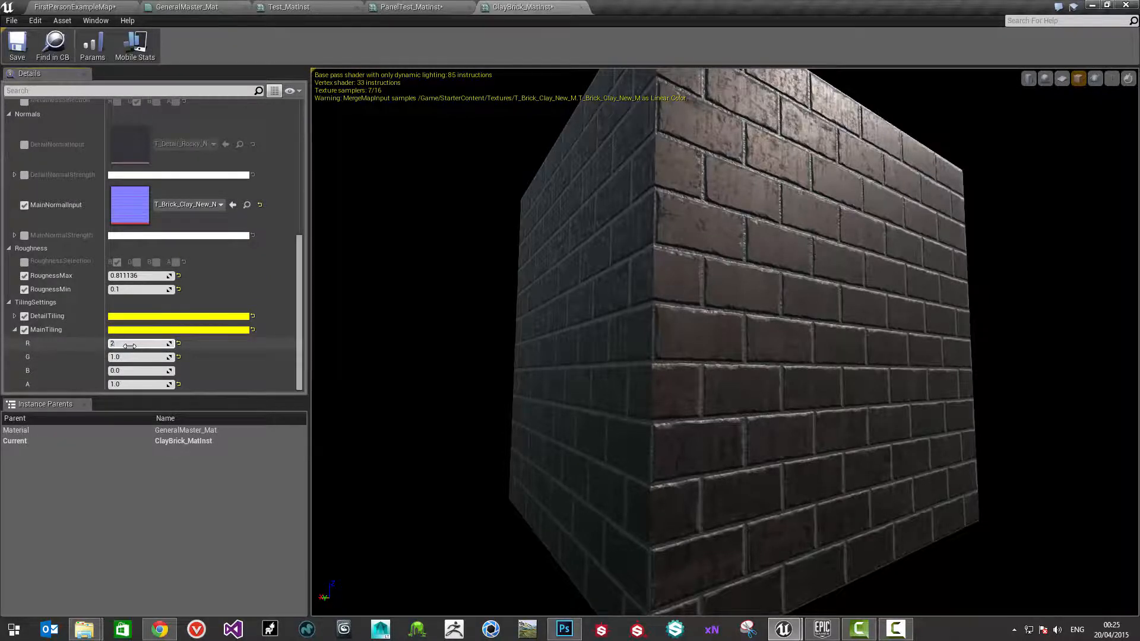
{"action": "key", "text": "Tab"}
{"action": "type", "text": "2"}
{"action": "key", "text": "Tab"}
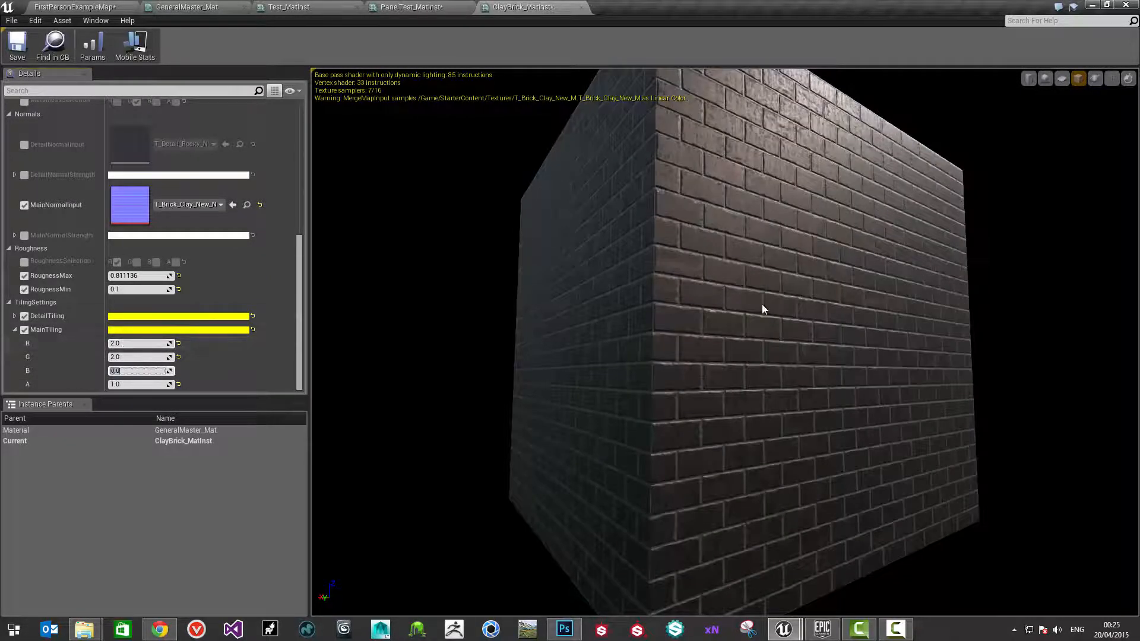
{"action": "left_click_drag", "start_coordinate": [761, 304], "coordinate": [706, 308]}
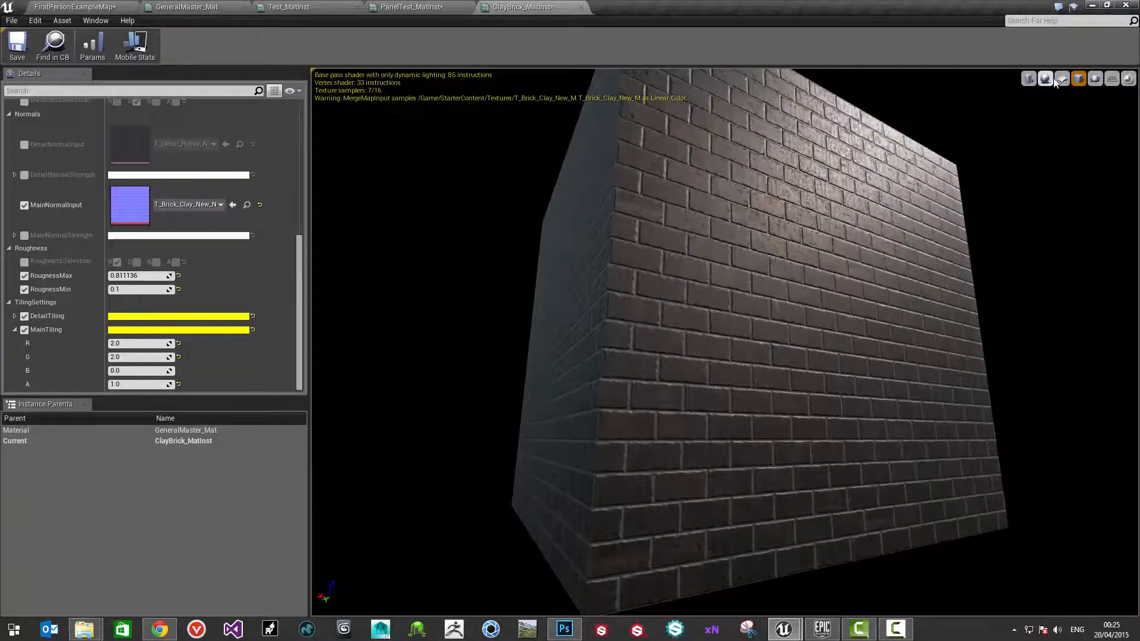
Switch the ClayBrick_MatInst preview mesh to a sphere and inspect the brick tiling up close and from afar
{"action": "left_click", "coordinate": [1046, 78]}
{"action": "scroll", "coordinate": [763, 293], "scroll_direction": "down", "scroll_amount": 4}
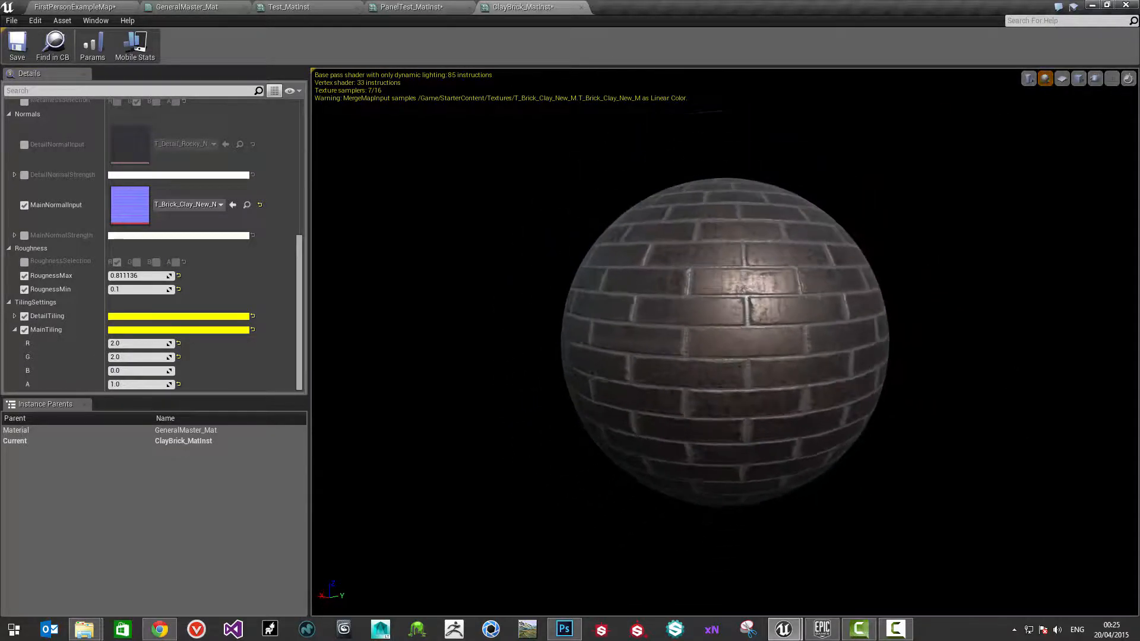
{"action": "left_click_drag", "start_coordinate": [764, 293], "coordinate": [737, 256]}
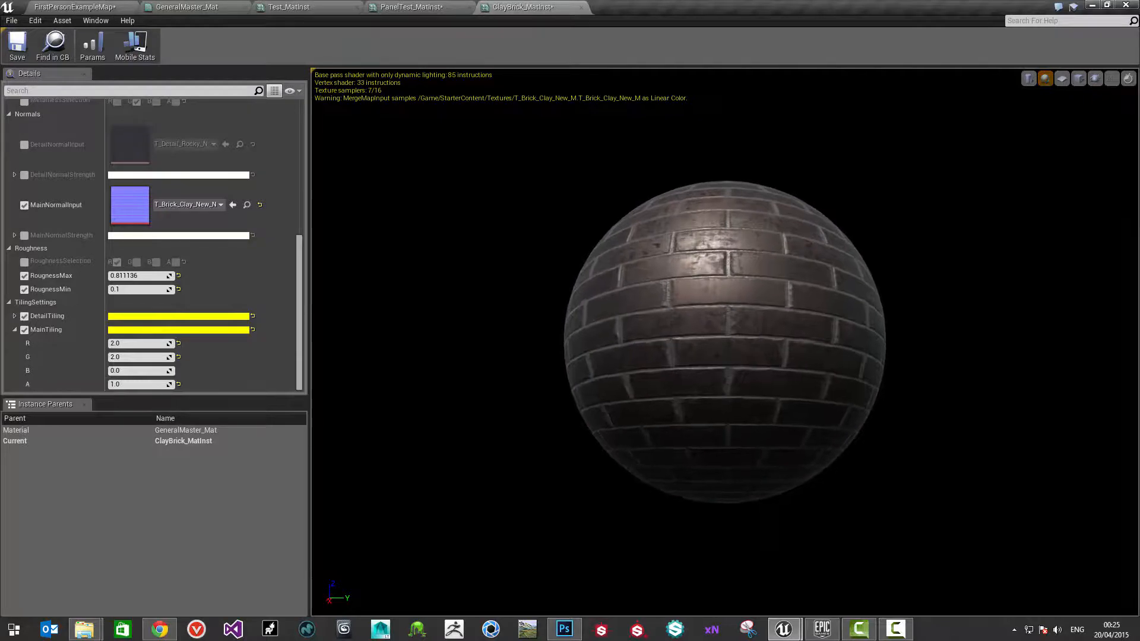
{"action": "scroll", "coordinate": [763, 252], "scroll_direction": "up", "scroll_amount": 5}
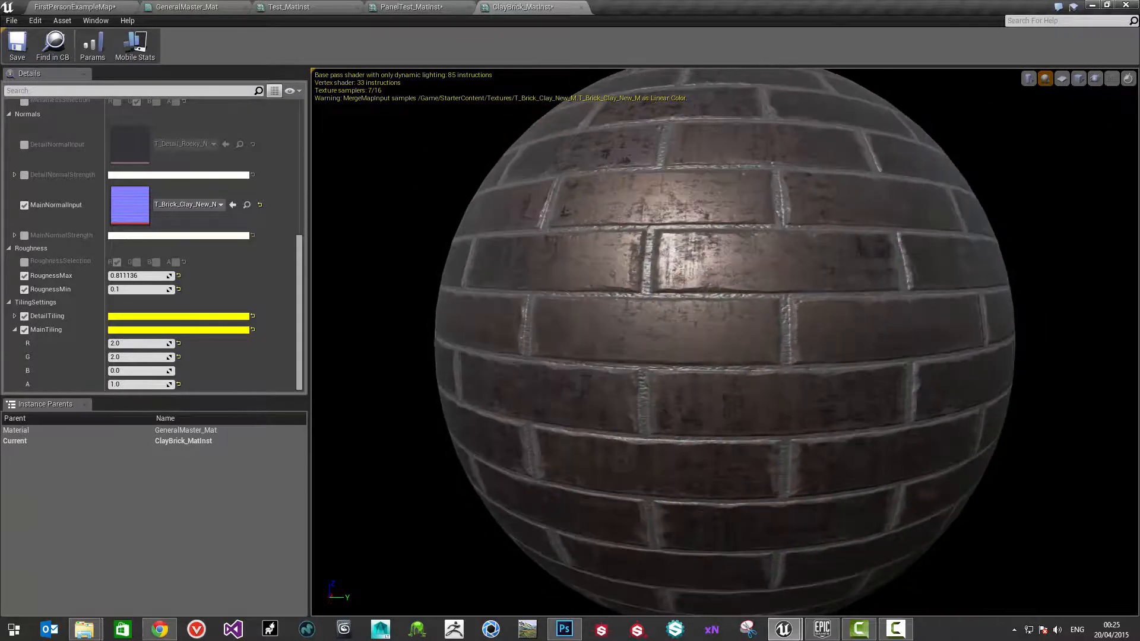
{"action": "scroll", "coordinate": [756, 267], "scroll_direction": "down", "scroll_amount": 4}
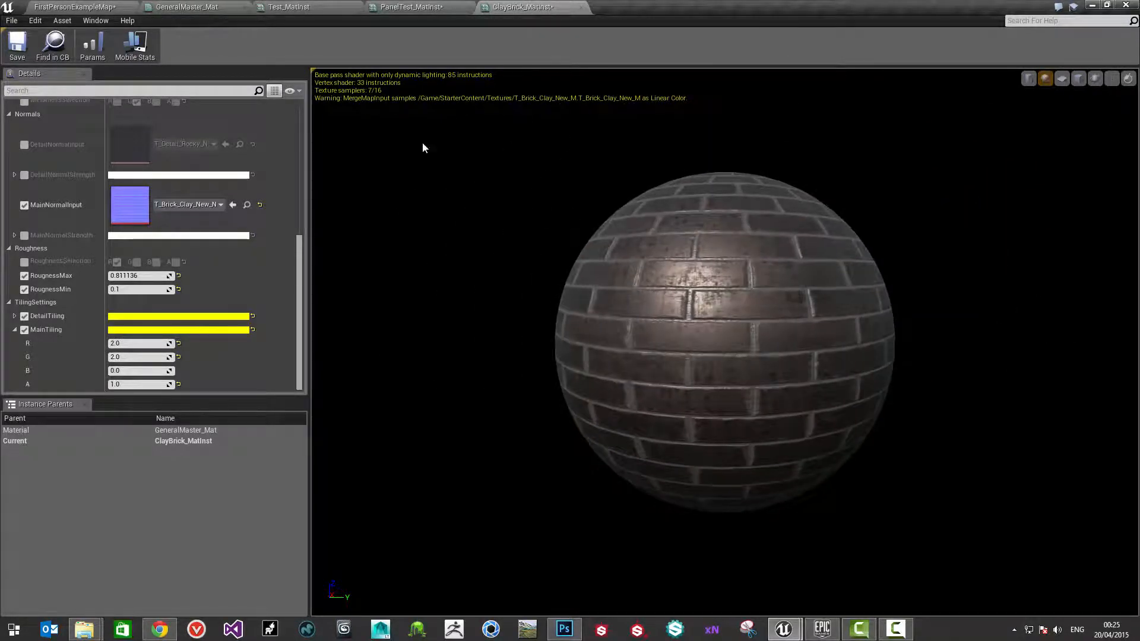
Review the whole GeneralMaster_Mat node graph, from the tiling groups to the material output
{"action": "left_click", "coordinate": [217, 7]}
{"action": "scroll", "coordinate": [426, 221], "scroll_direction": "down", "scroll_amount": 3}
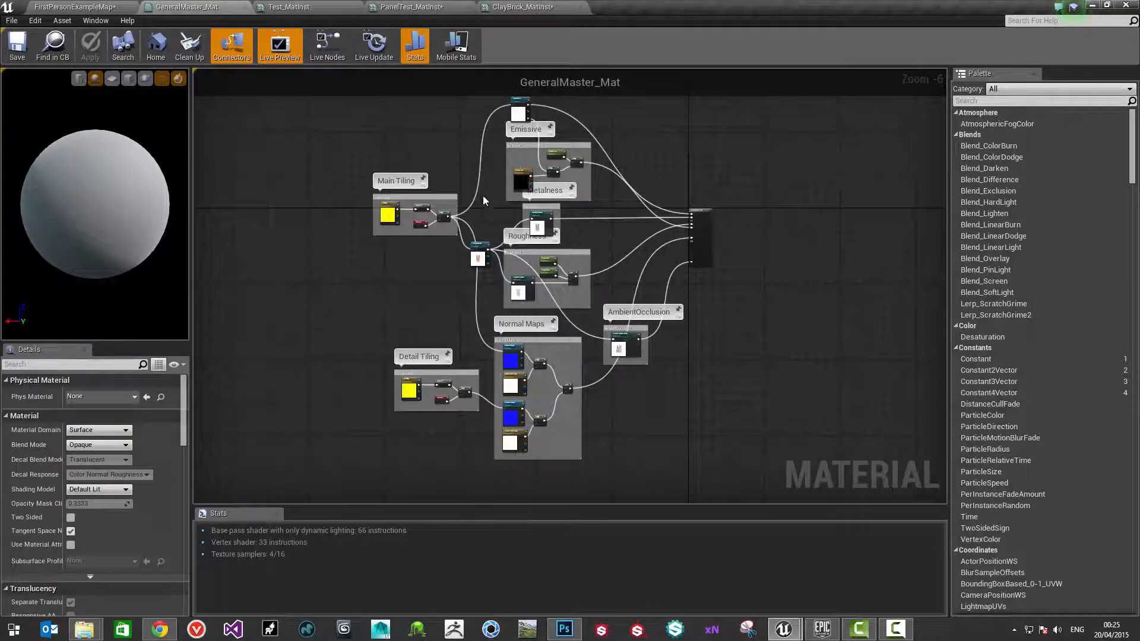
{"action": "right_click_drag", "start_coordinate": [483, 200], "coordinate": [438, 234]}
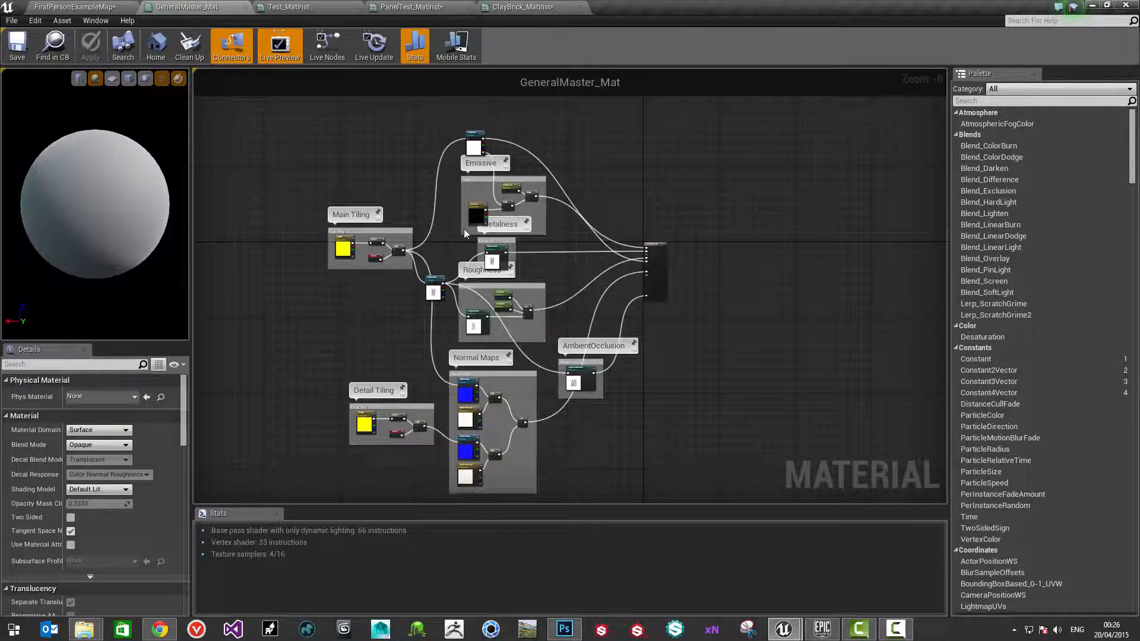
Return to ClayBrick_MatInst and examine the brick surface on the preview sphere at close range
{"action": "left_click", "coordinate": [455, 6]}
{"action": "left_click", "coordinate": [522, 6]}
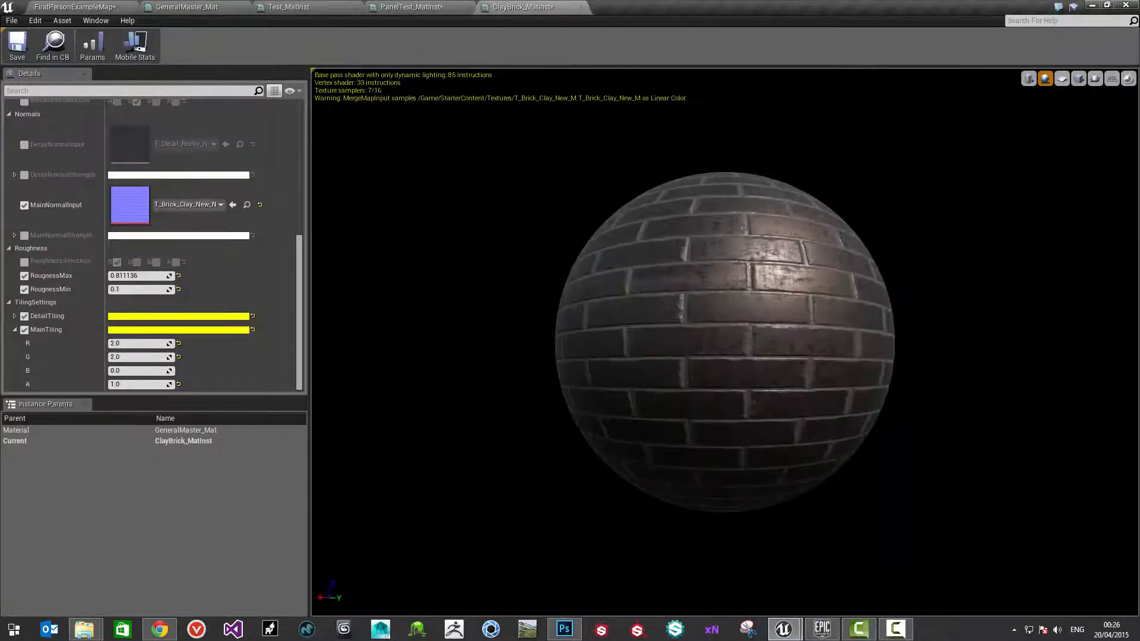
{"action": "left_click_drag", "start_coordinate": [713, 255], "coordinate": [712, 255]}
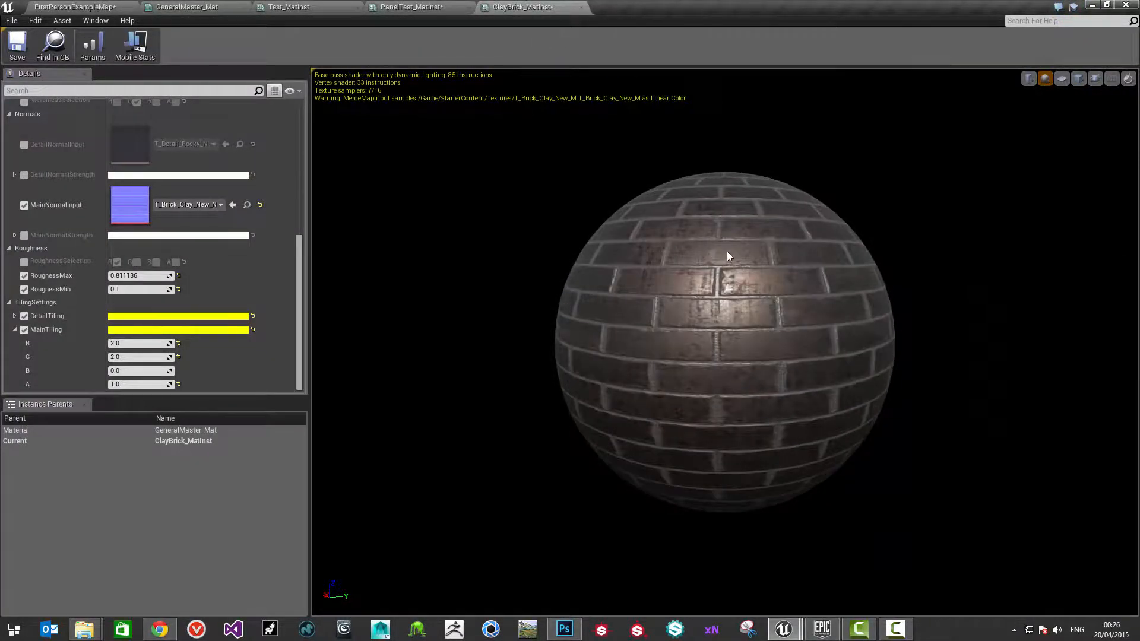
{"action": "scroll", "coordinate": [727, 251], "scroll_direction": "up", "scroll_amount": 5}
{"action": "left_click_drag", "start_coordinate": [730, 251], "coordinate": [680, 239]}
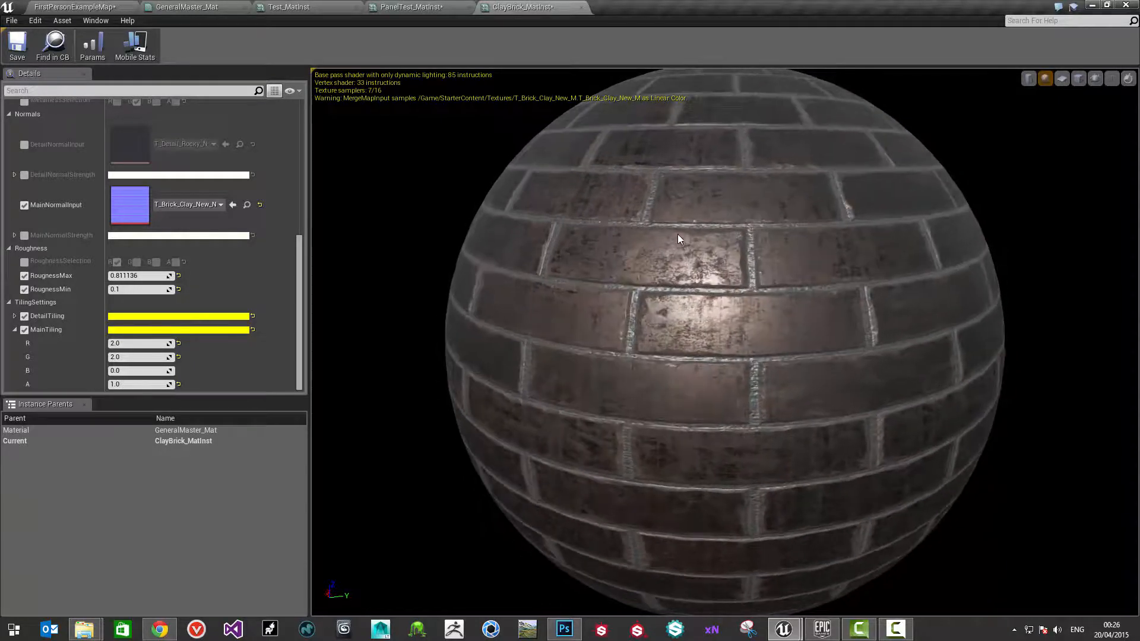
Compare the other instances of GeneralMaster_Mat by viewing Test_MatInst and inspecting PanelTest_MatInst's sci-fi panels on the preview cube
{"action": "left_click", "coordinate": [202, 7]}
{"action": "left_click", "coordinate": [288, 7]}
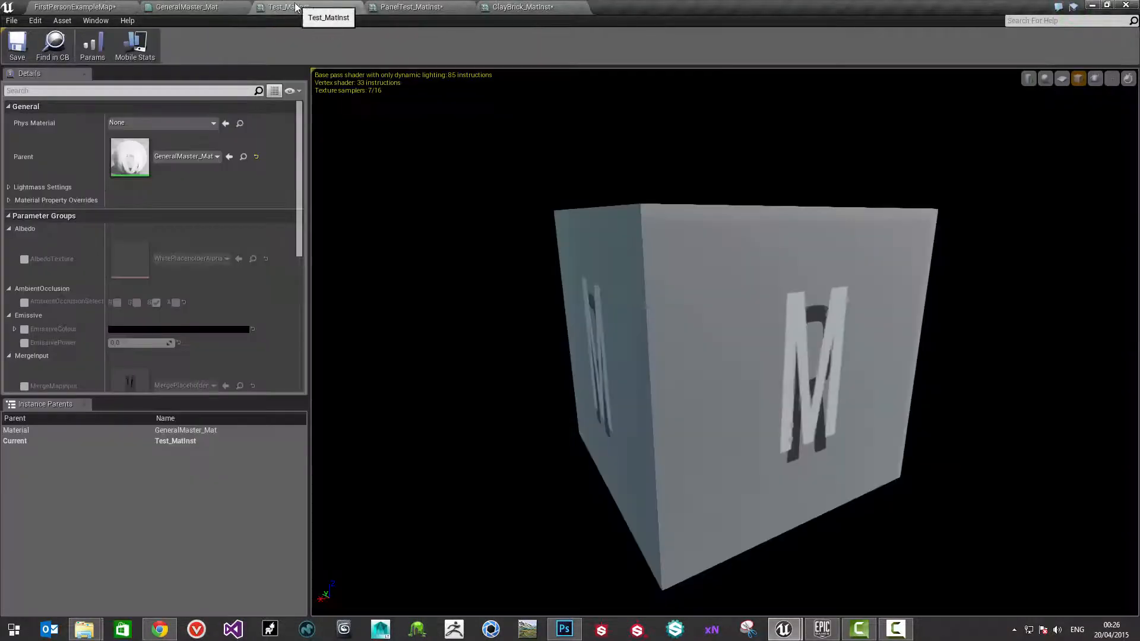
{"action": "left_click", "coordinate": [409, 7]}
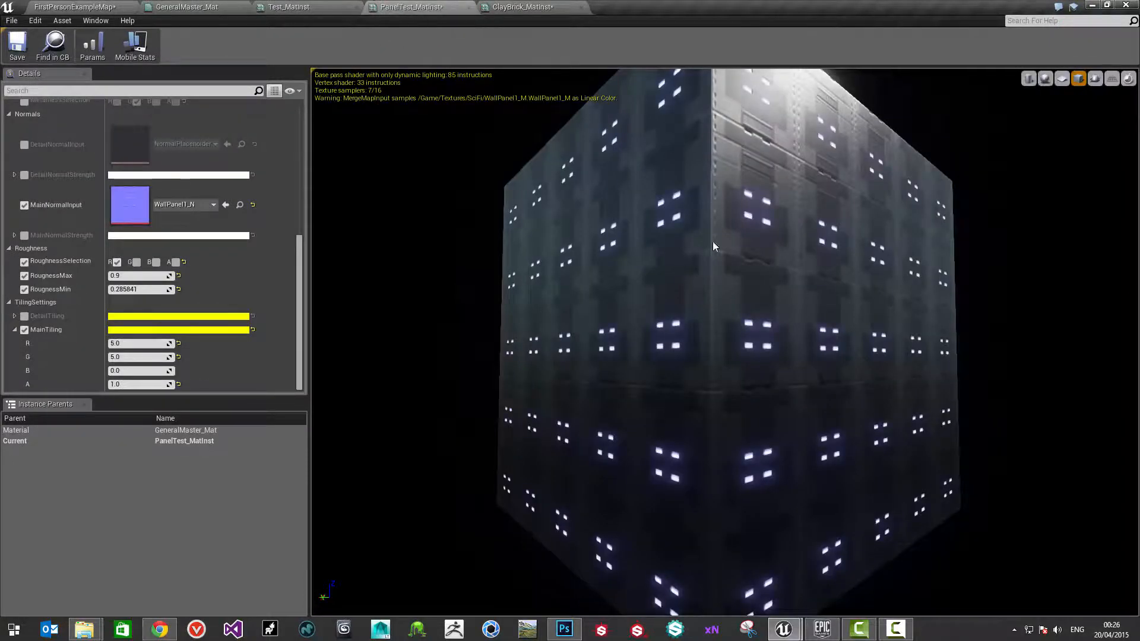
{"action": "left_click_drag", "start_coordinate": [683, 321], "coordinate": [704, 294]}
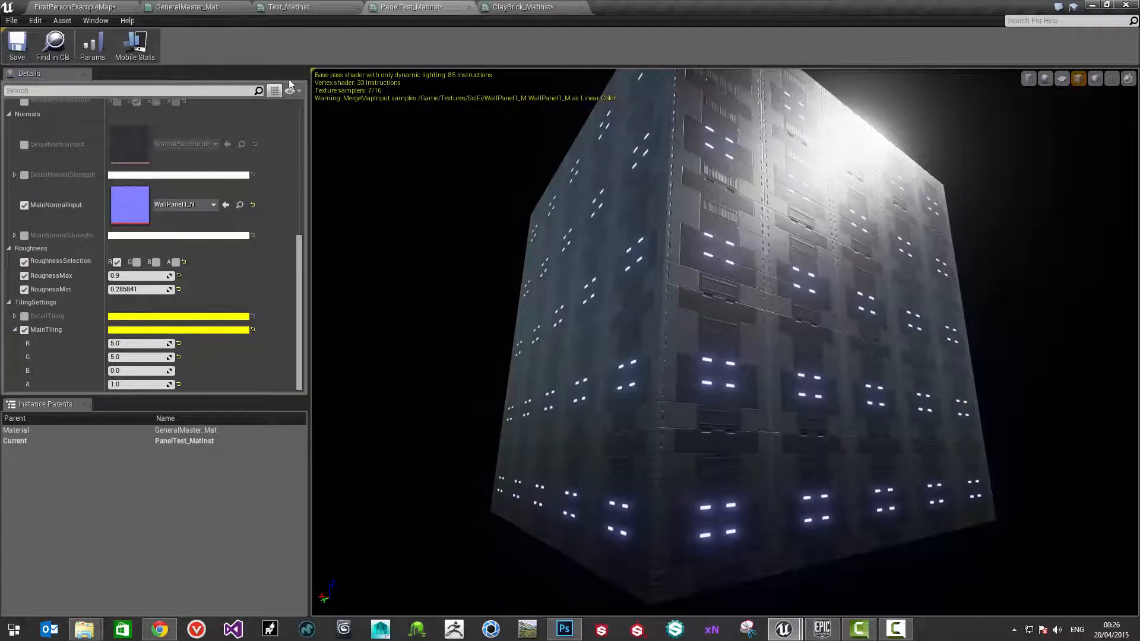
{"action": "left_click_drag", "start_coordinate": [766, 255], "coordinate": [778, 279]}
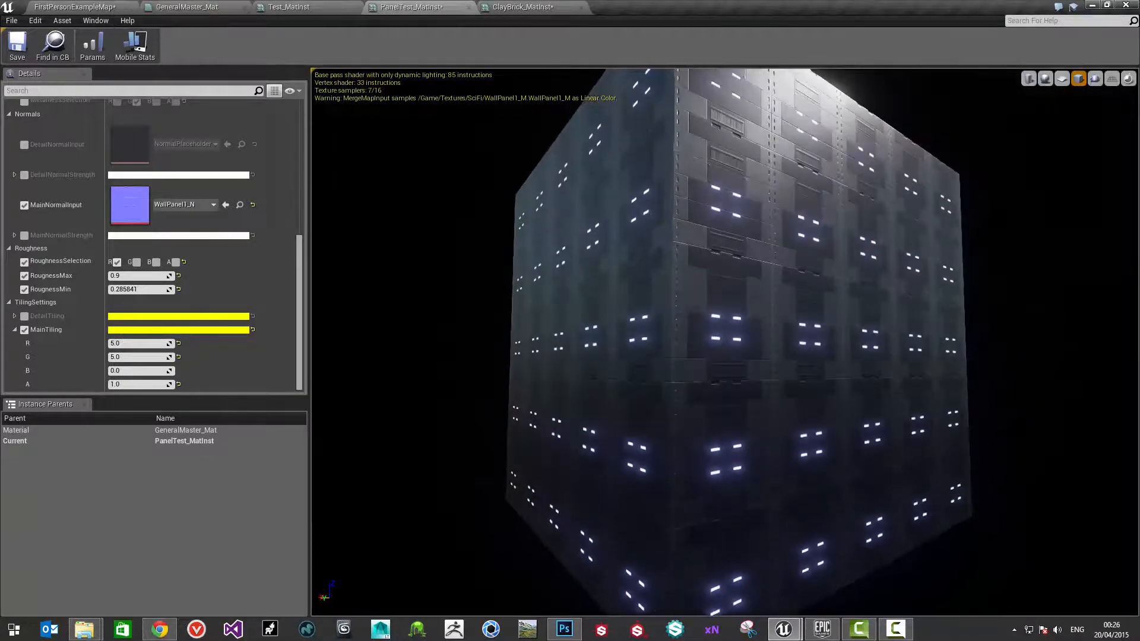